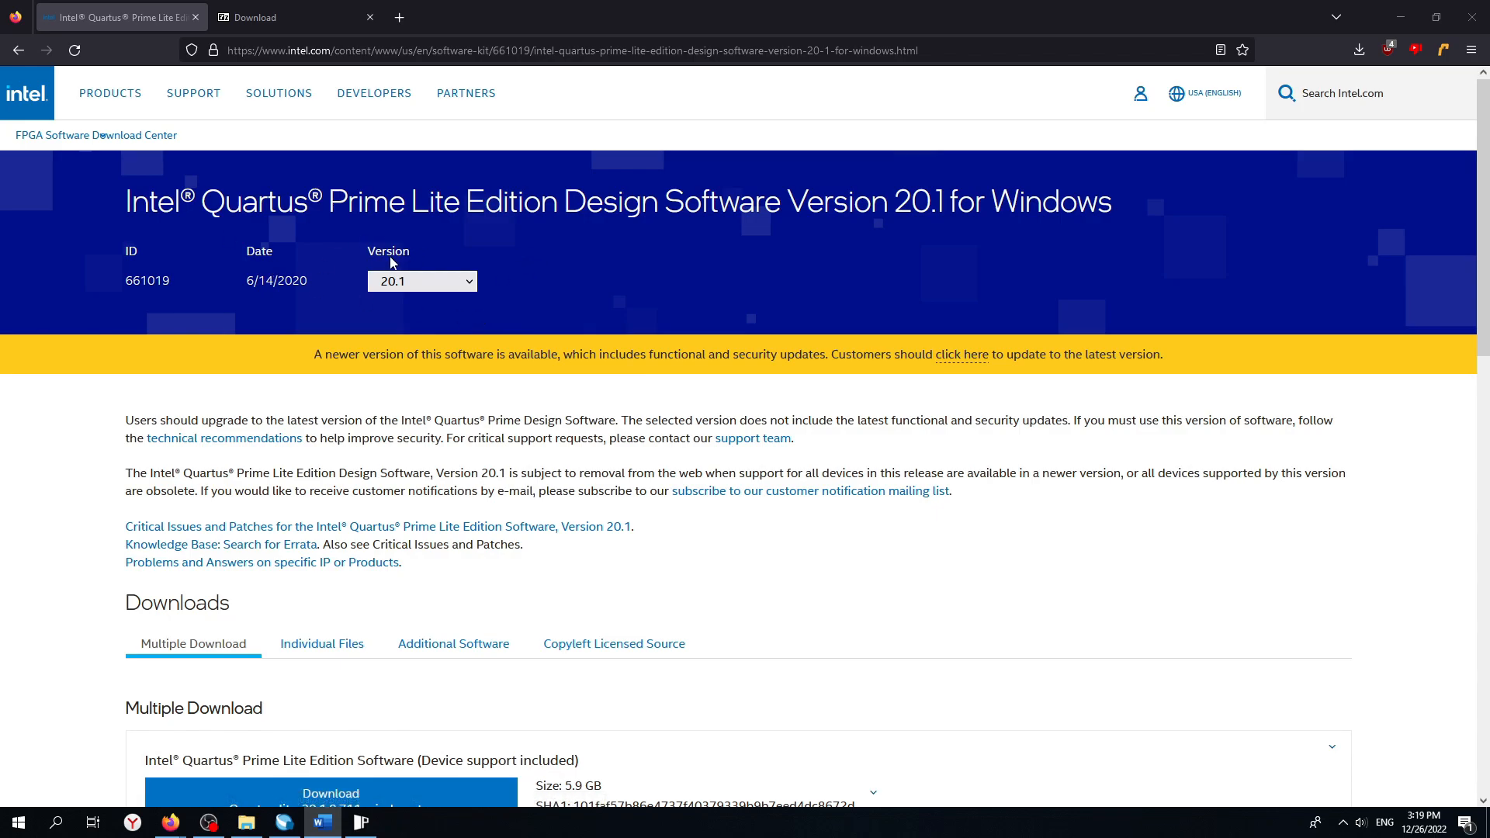
Examine the Quartus Prime Lite 20.1 download page, including its version choices and install instructions, and the 7-Zip download page.
{"action": "scroll", "coordinate": [347, 528], "scroll_direction": "down", "scroll_amount": 3}
{"action": "scroll", "coordinate": [347, 528], "scroll_direction": "up", "scroll_amount": 3}
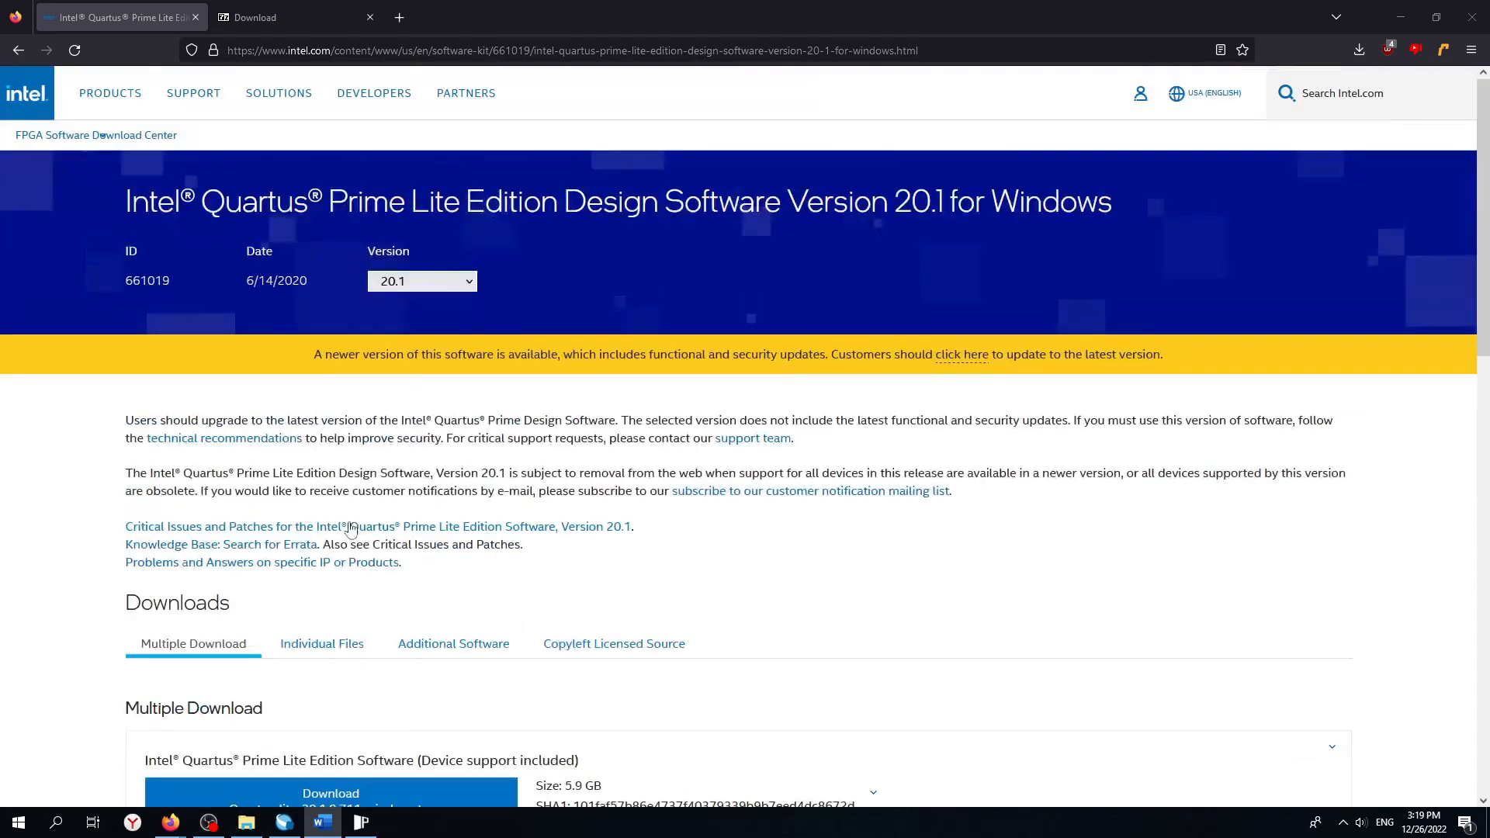
{"action": "left_click", "coordinate": [452, 284]}
{"action": "left_click", "coordinate": [925, 645]}
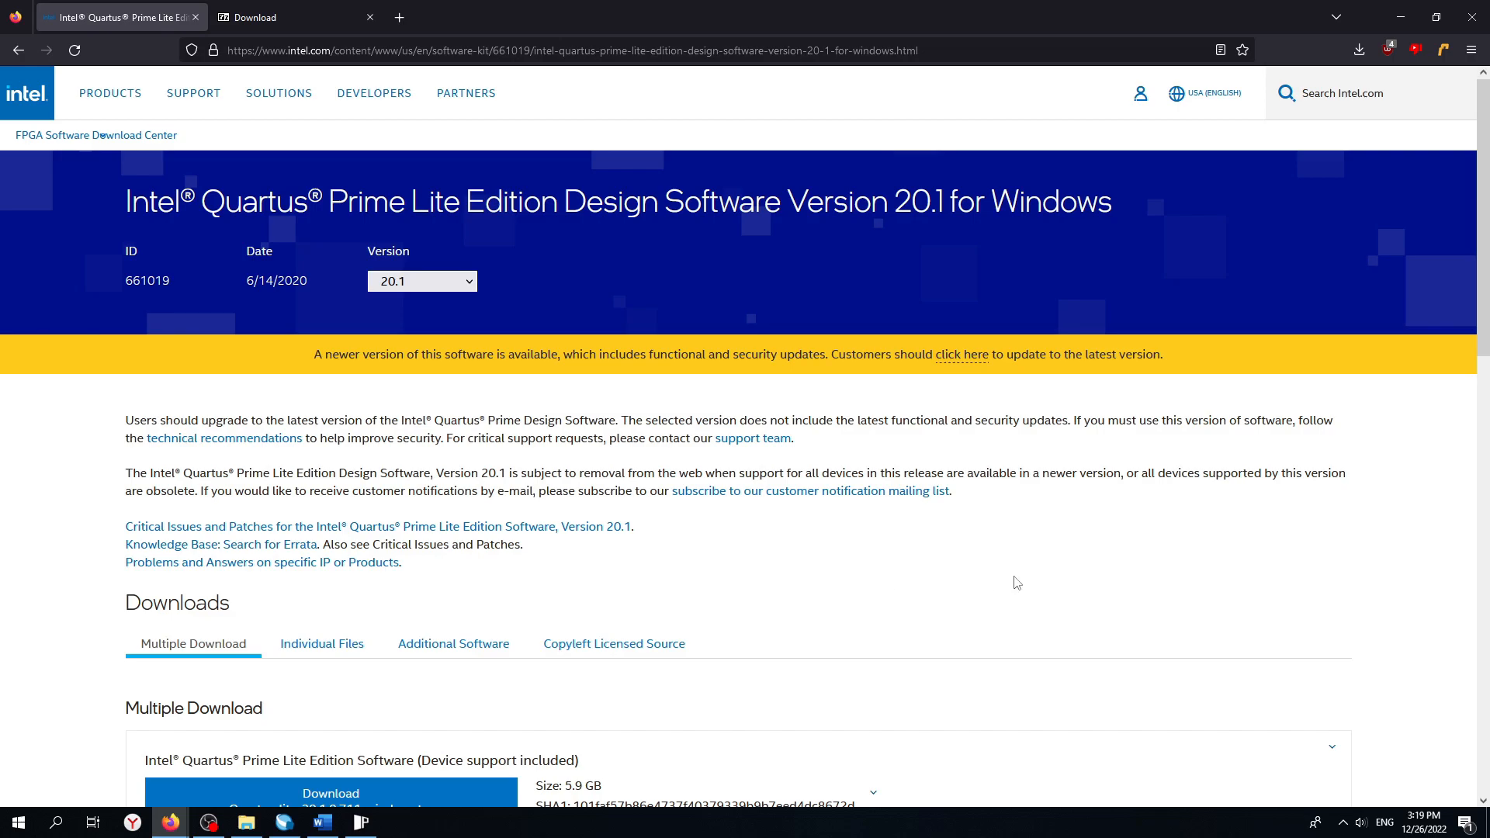
{"action": "scroll", "coordinate": [584, 616], "scroll_direction": "down", "scroll_amount": 7}
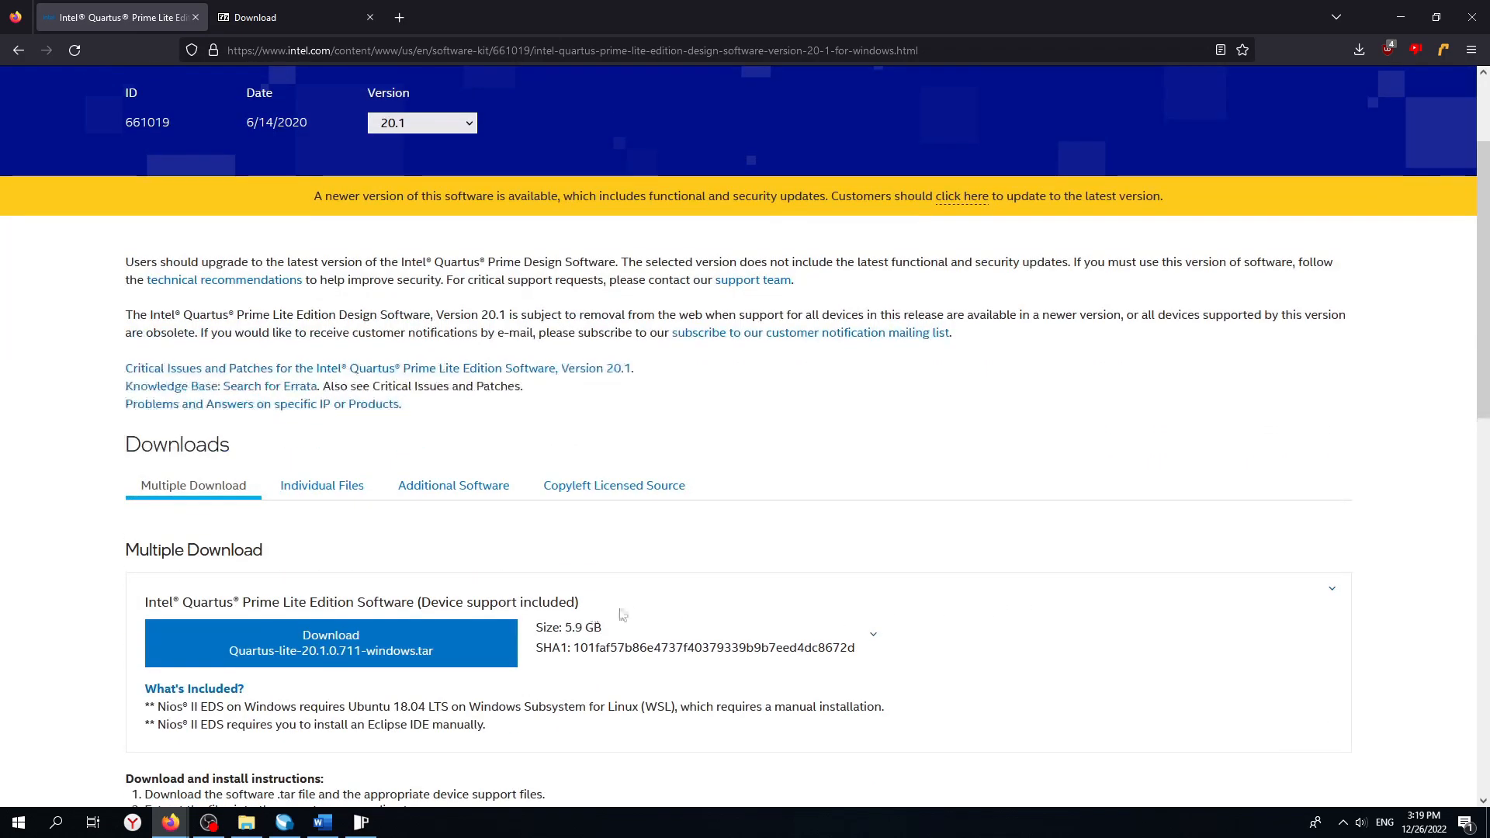
{"action": "scroll", "coordinate": [682, 408], "scroll_direction": "up", "scroll_amount": 2}
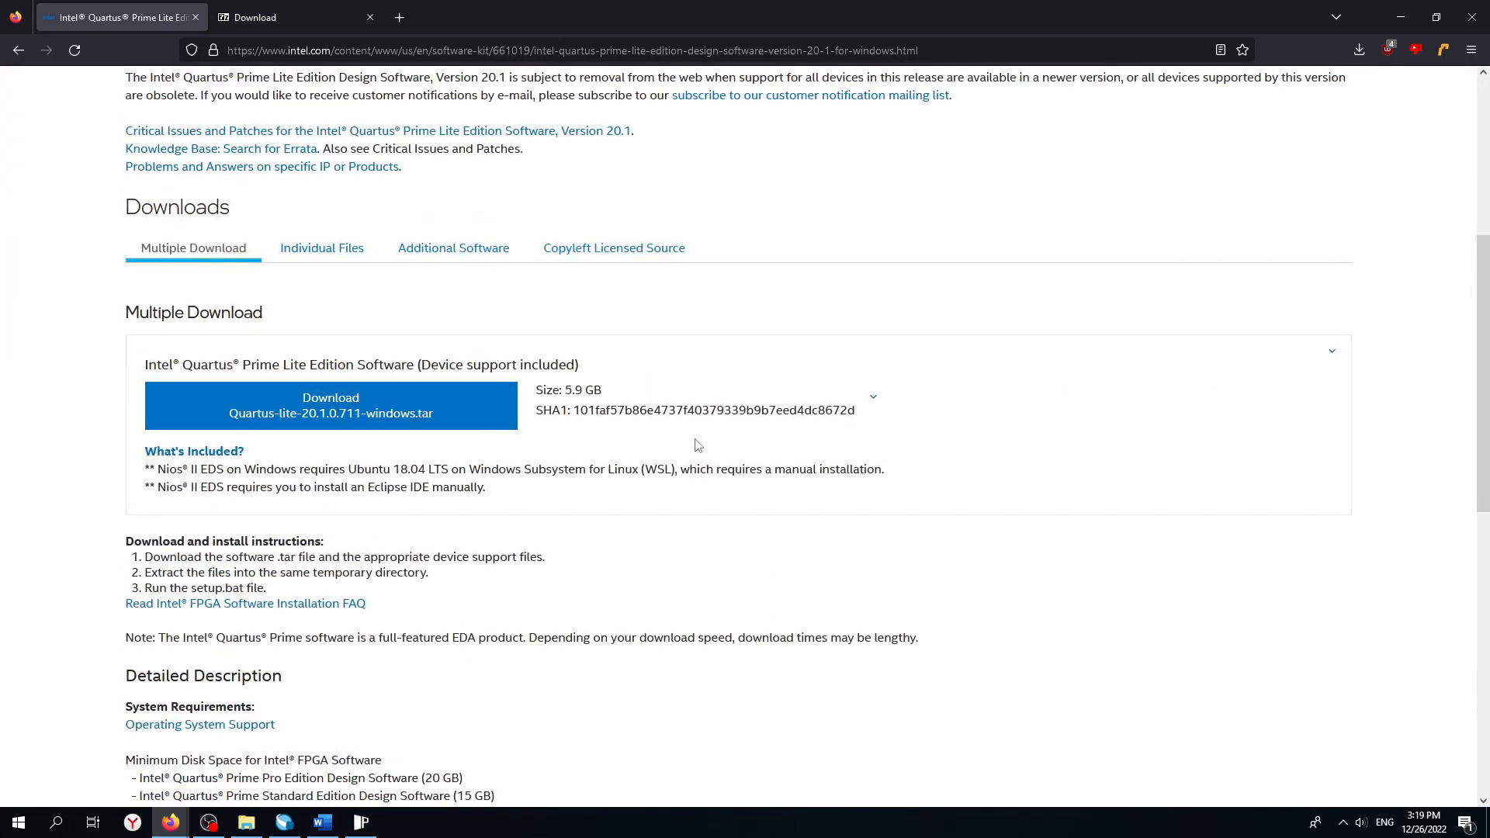
{"action": "scroll", "coordinate": [695, 438], "scroll_direction": "up", "scroll_amount": 1}
{"action": "scroll", "coordinate": [669, 468], "scroll_direction": "up", "scroll_amount": 2}
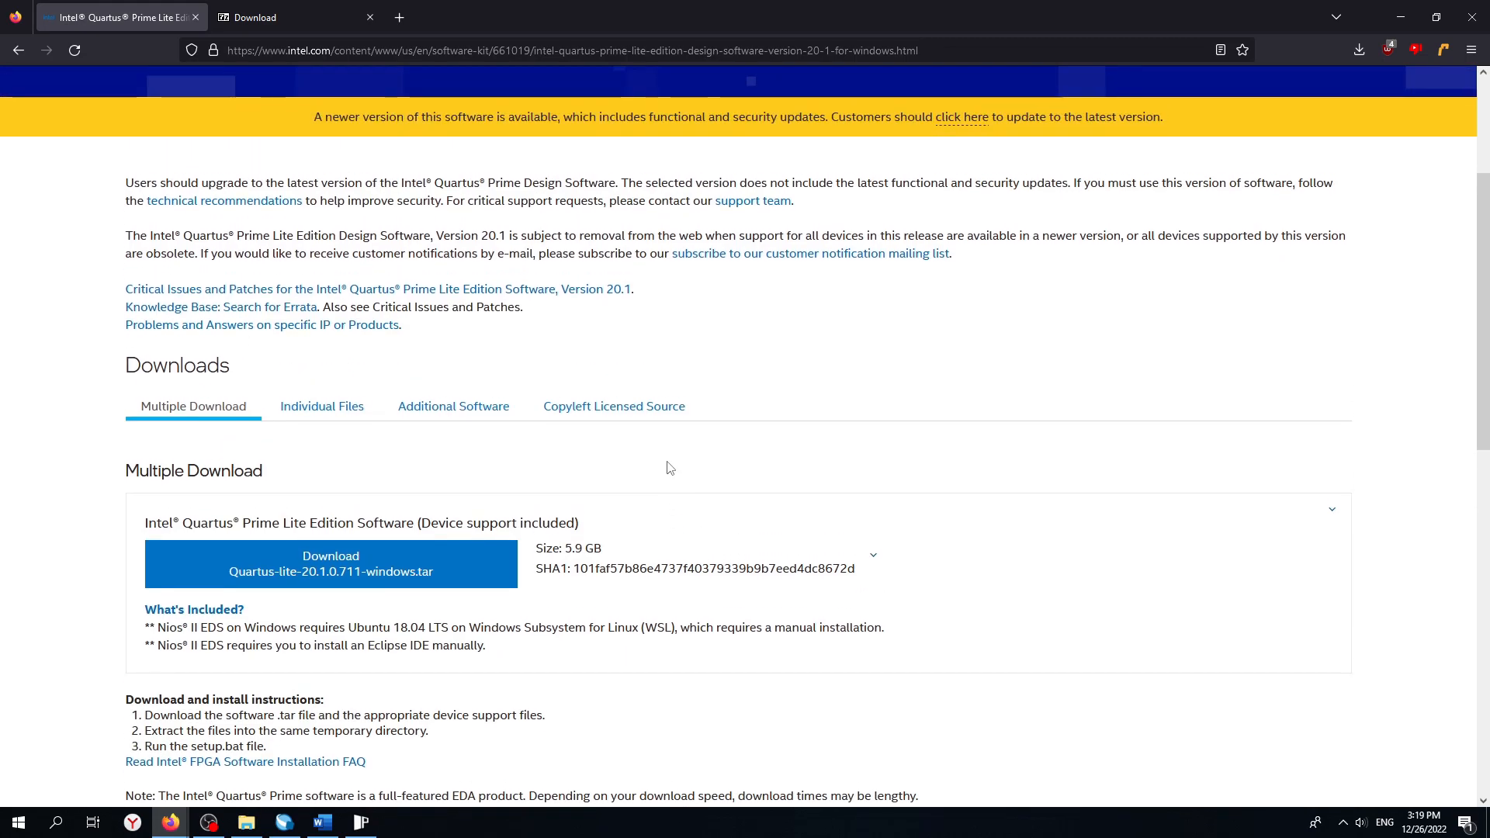
{"action": "scroll", "coordinate": [365, 70], "scroll_direction": "down", "scroll_amount": 1}
{"action": "scroll", "coordinate": [428, 406], "scroll_direction": "up", "scroll_amount": 3}
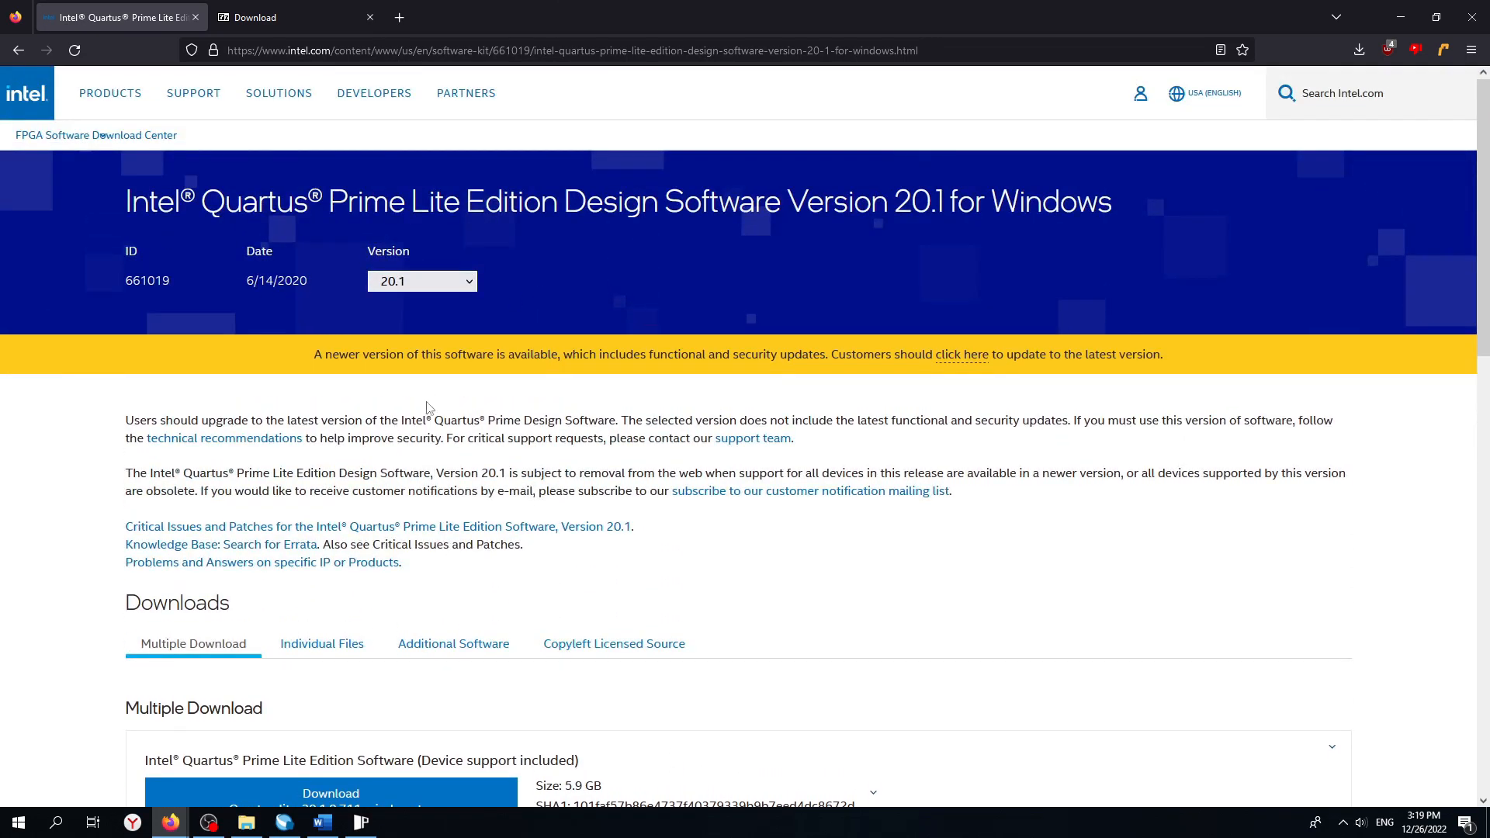
{"action": "left_click", "coordinate": [459, 284]}
{"action": "left_click", "coordinate": [778, 510]}
{"action": "left_click_drag", "start_coordinate": [1482, 251], "coordinate": [1474, 366]}
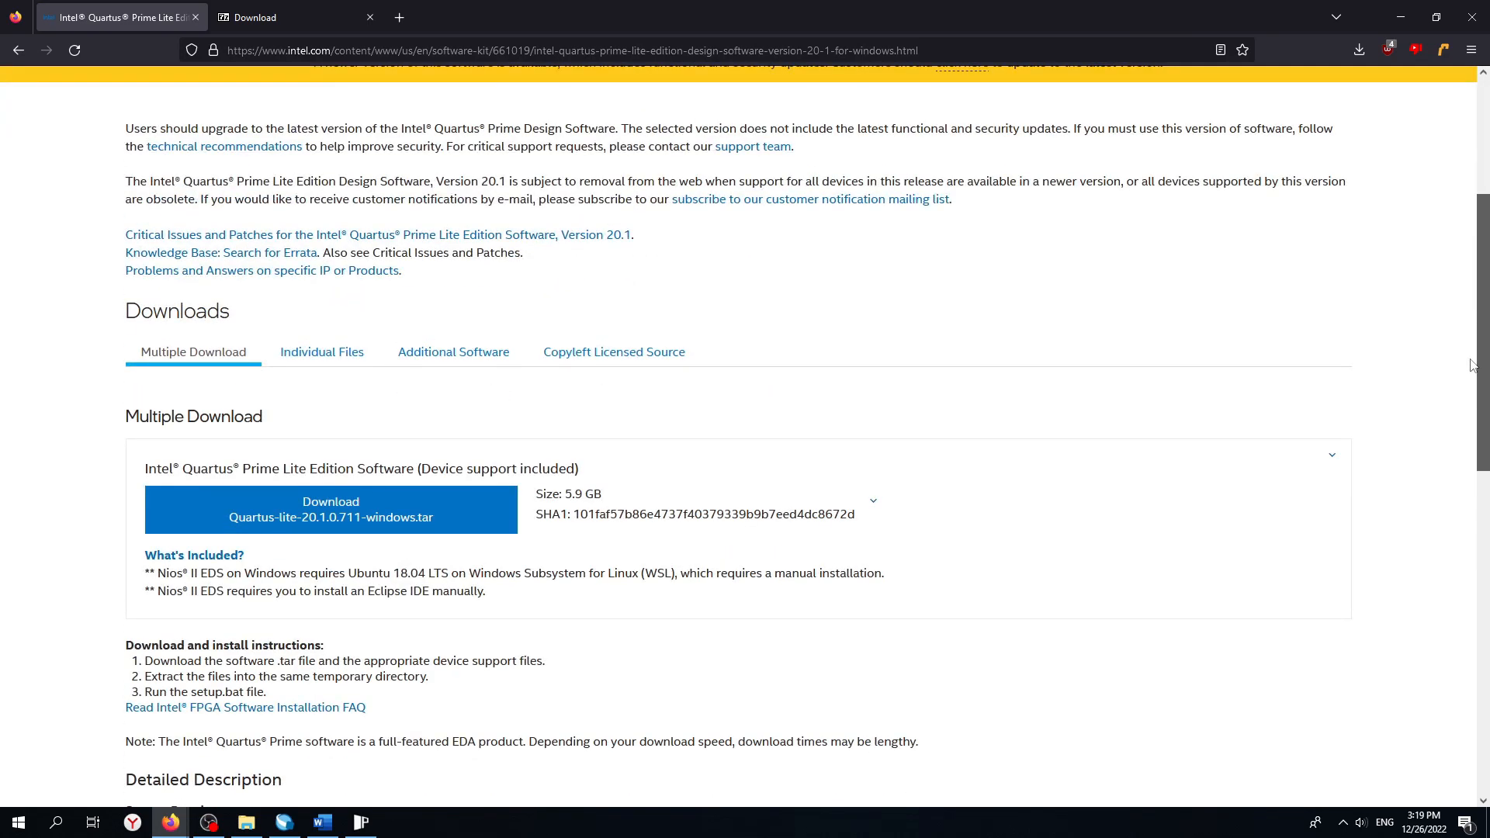
{"action": "scroll", "coordinate": [425, 165], "scroll_direction": "up", "scroll_amount": 3}
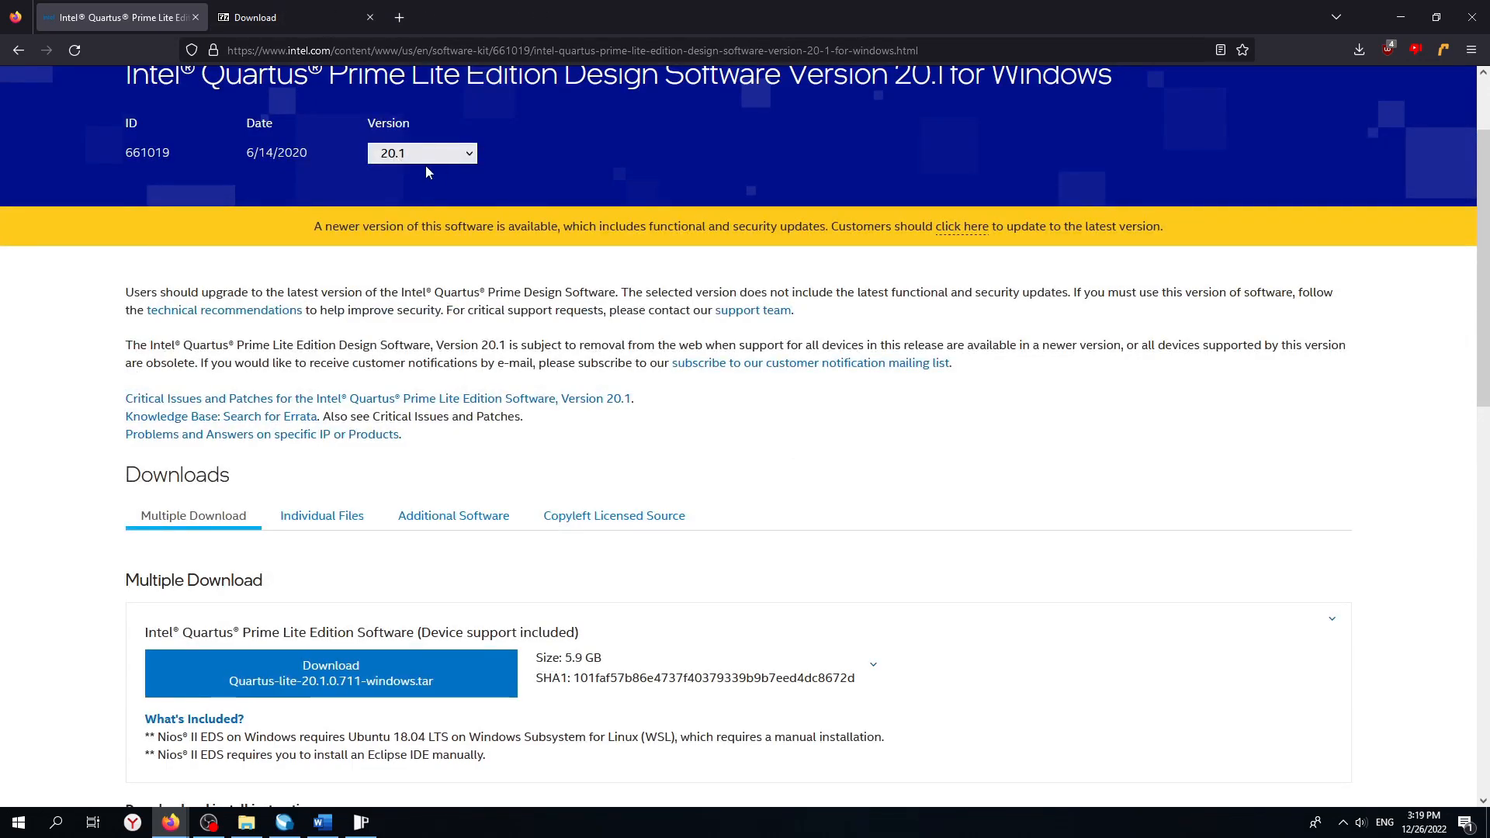
{"action": "scroll", "coordinate": [862, 488], "scroll_direction": "down", "scroll_amount": 5}
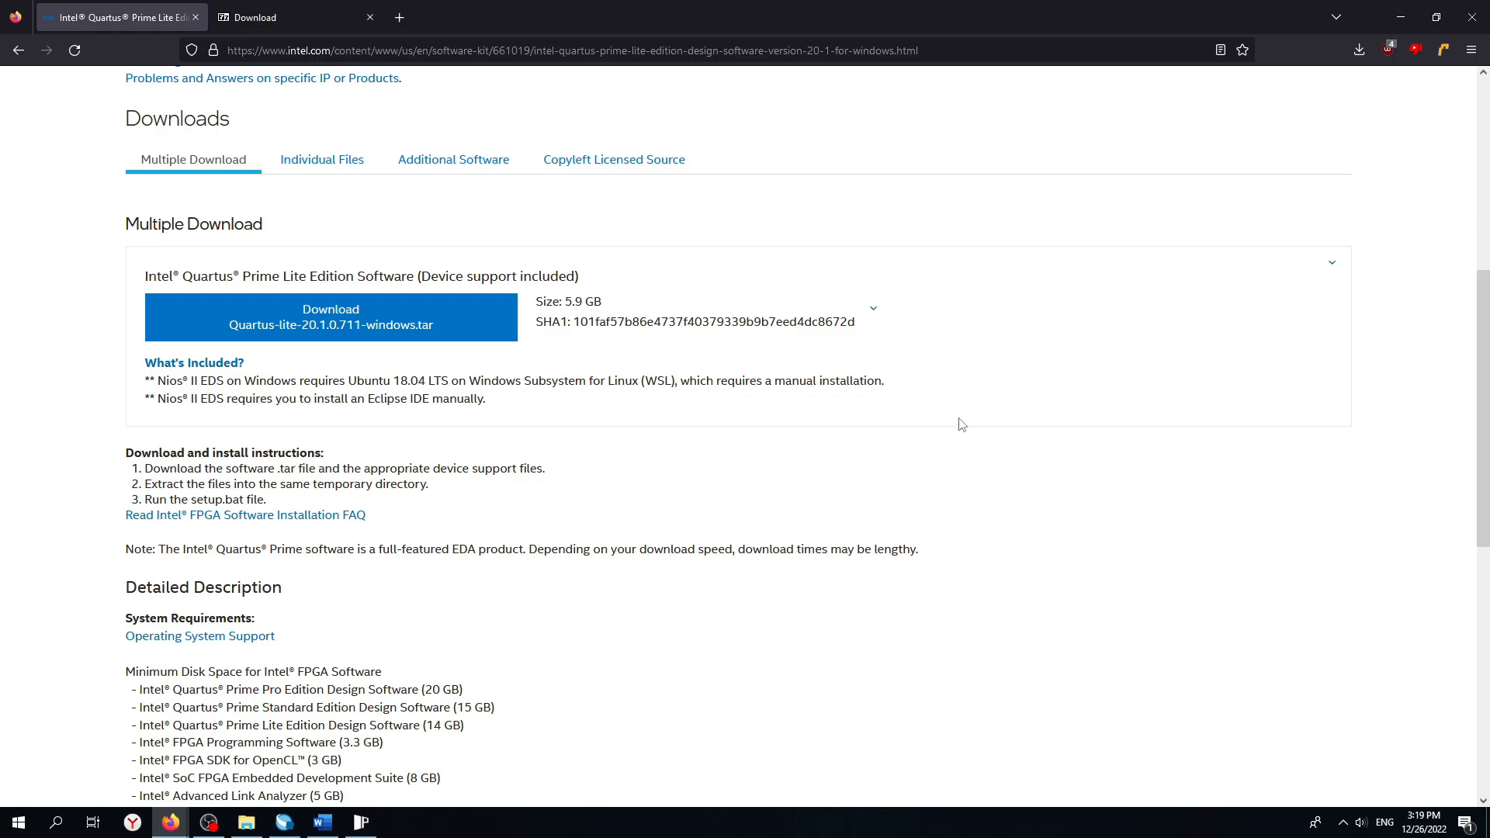
{"action": "left_click", "coordinate": [286, 24]}
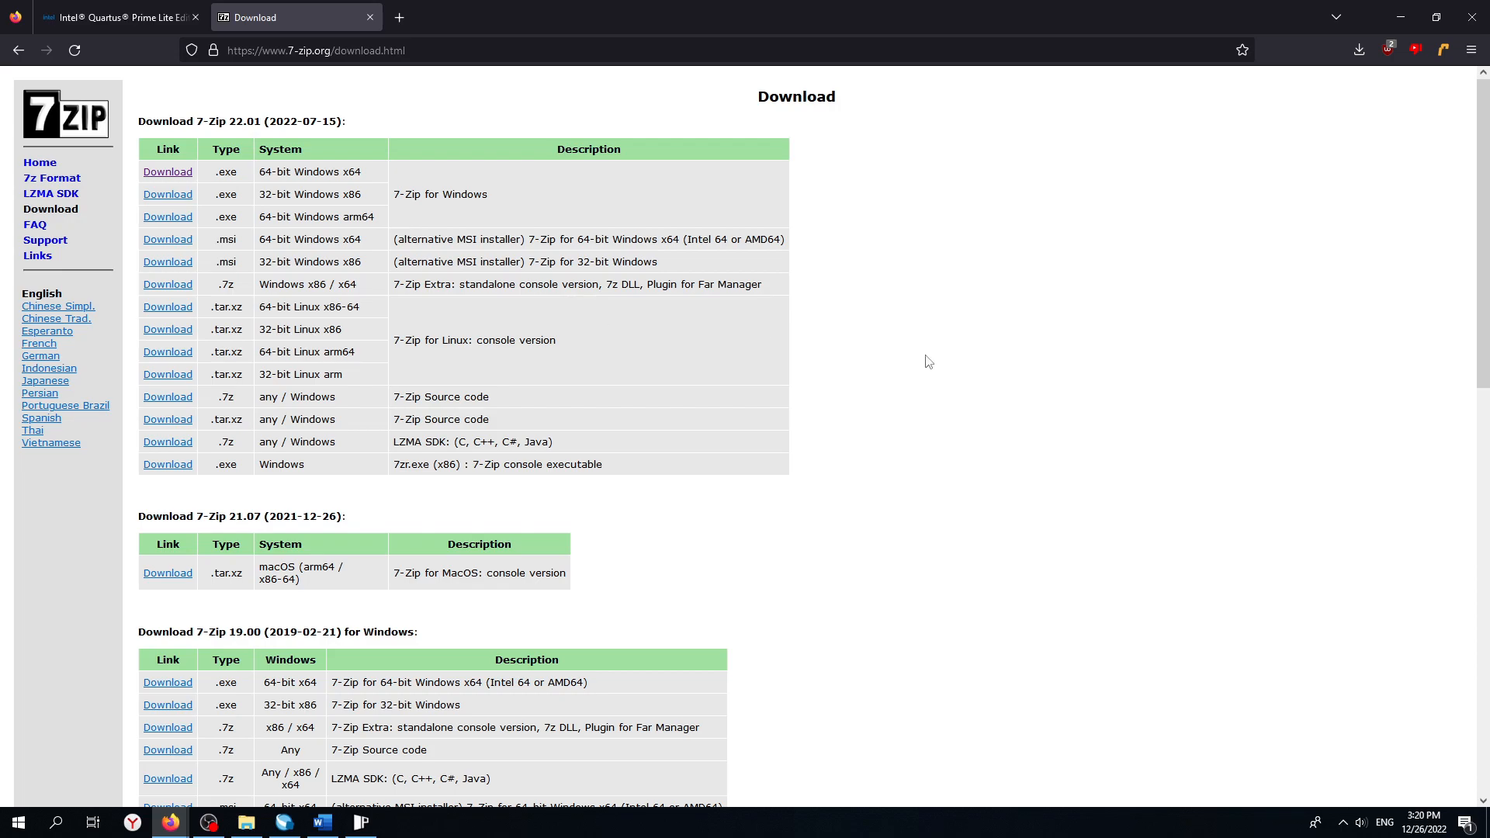
{"action": "left_click", "coordinate": [98, 15]}
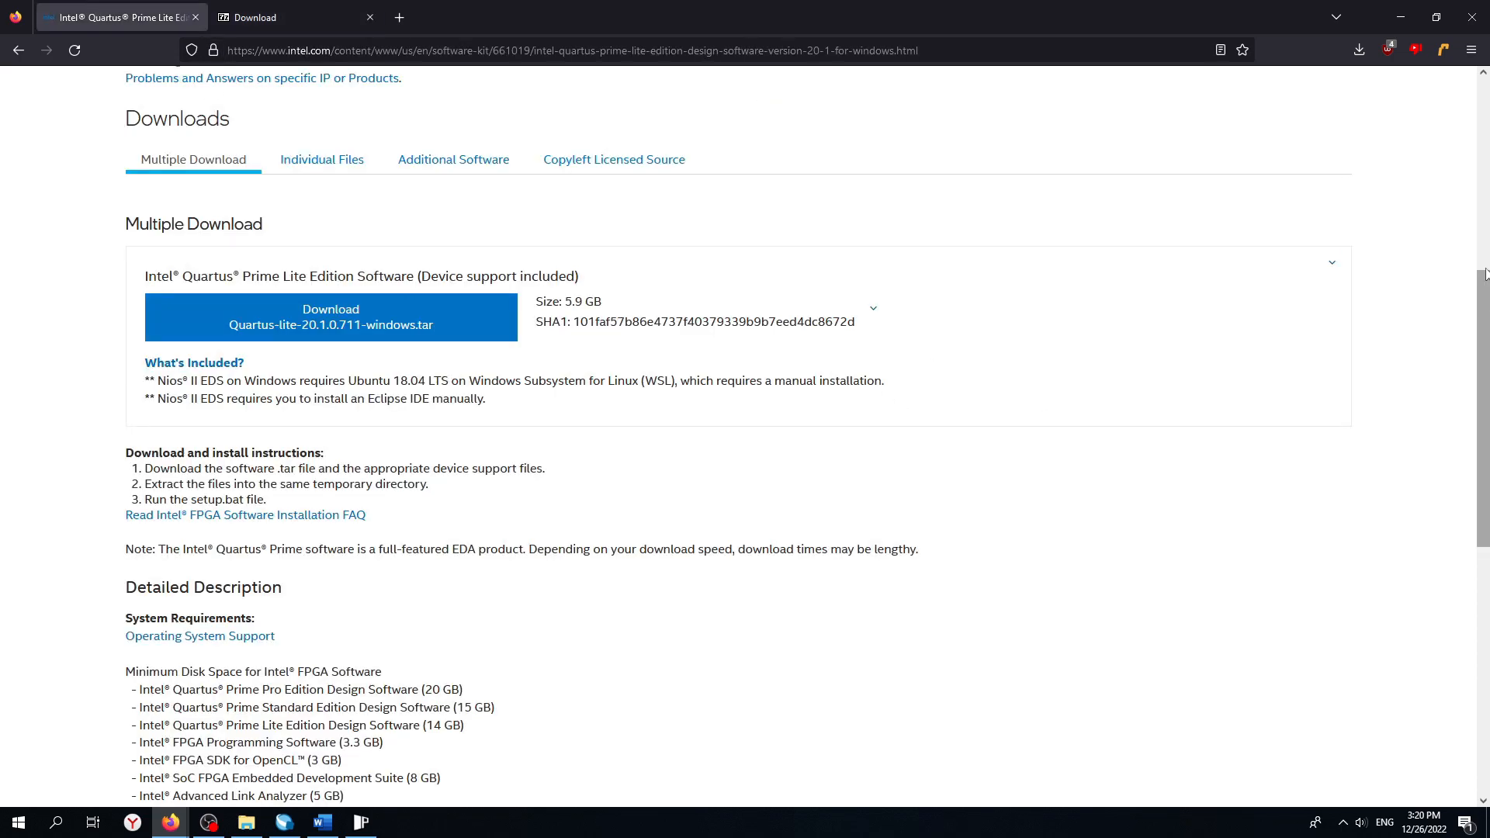
Open the downloaded Quartus-lite-20.1.0.711-windows.tar and extract all its contents into the Demonstration folder on the Desktop.
{"action": "left_click", "coordinate": [1359, 49]}
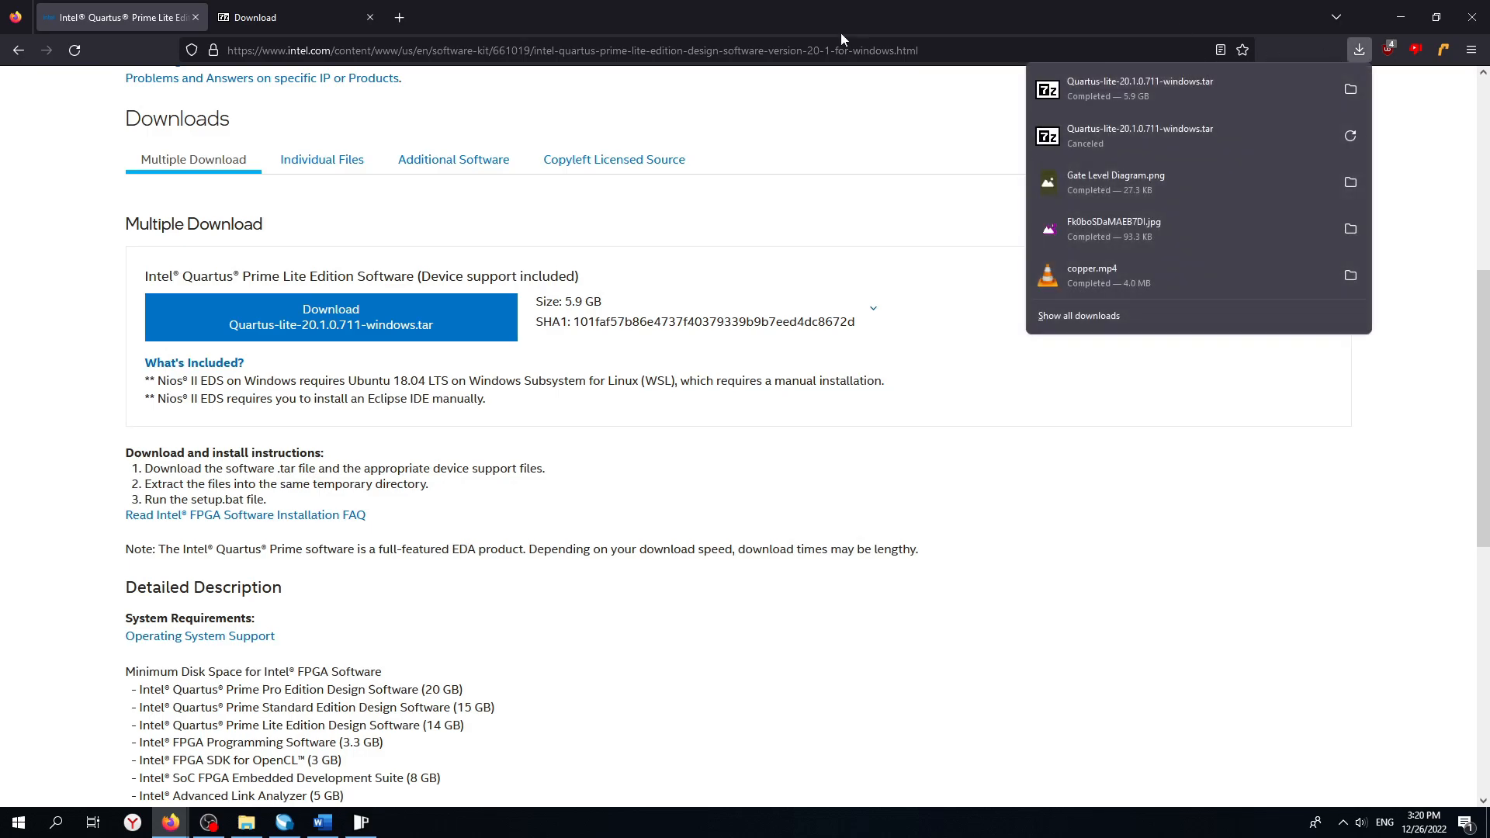
{"action": "left_click", "coordinate": [1187, 87]}
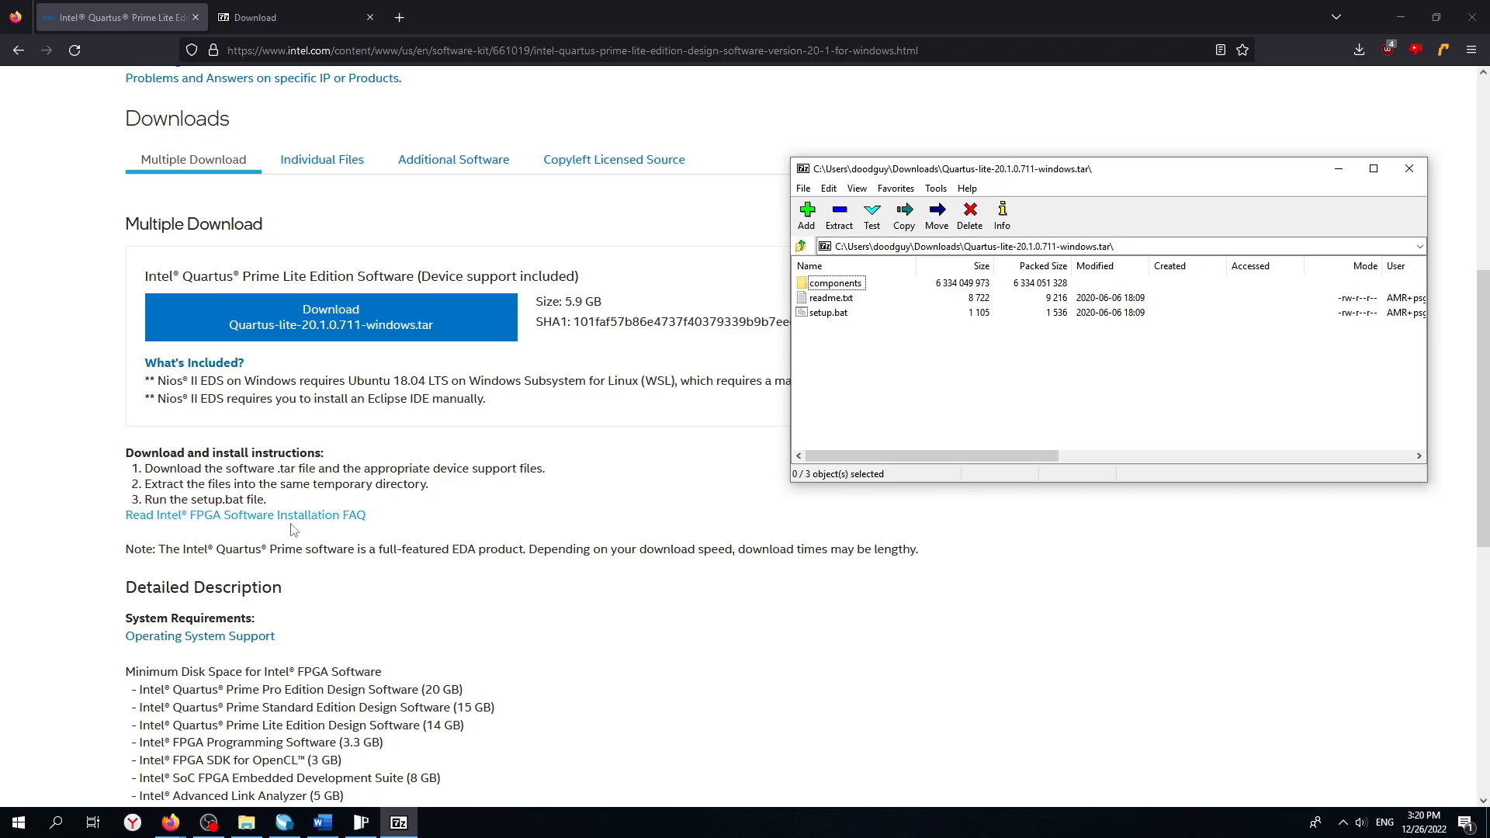
{"action": "left_click", "coordinate": [246, 823]}
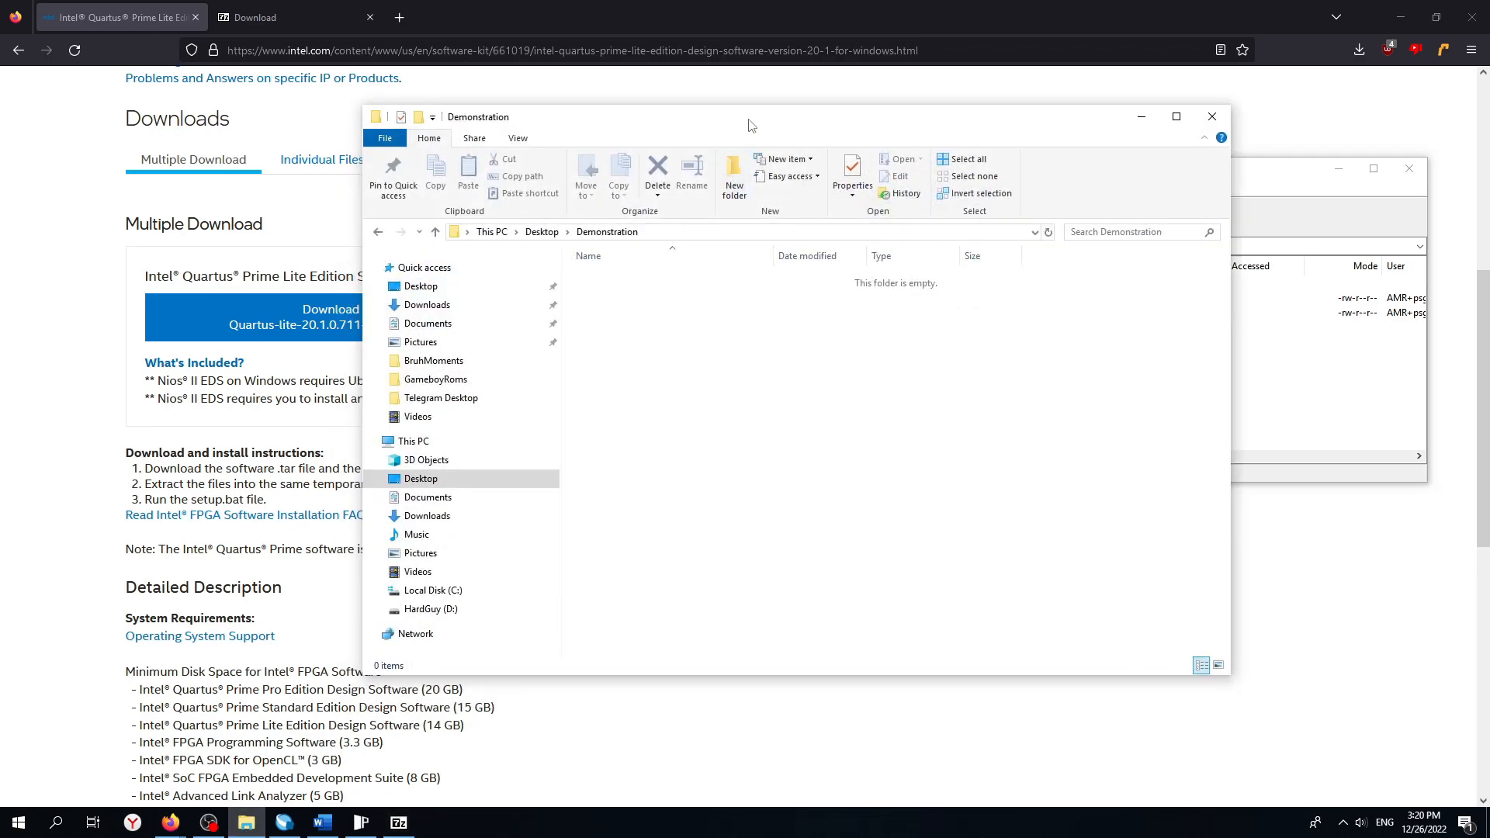
{"action": "left_click_drag", "start_coordinate": [752, 126], "coordinate": [389, 166]}
{"action": "left_click", "coordinate": [1017, 194]}
{"action": "left_click_drag", "start_coordinate": [900, 359], "coordinate": [613, 466]}
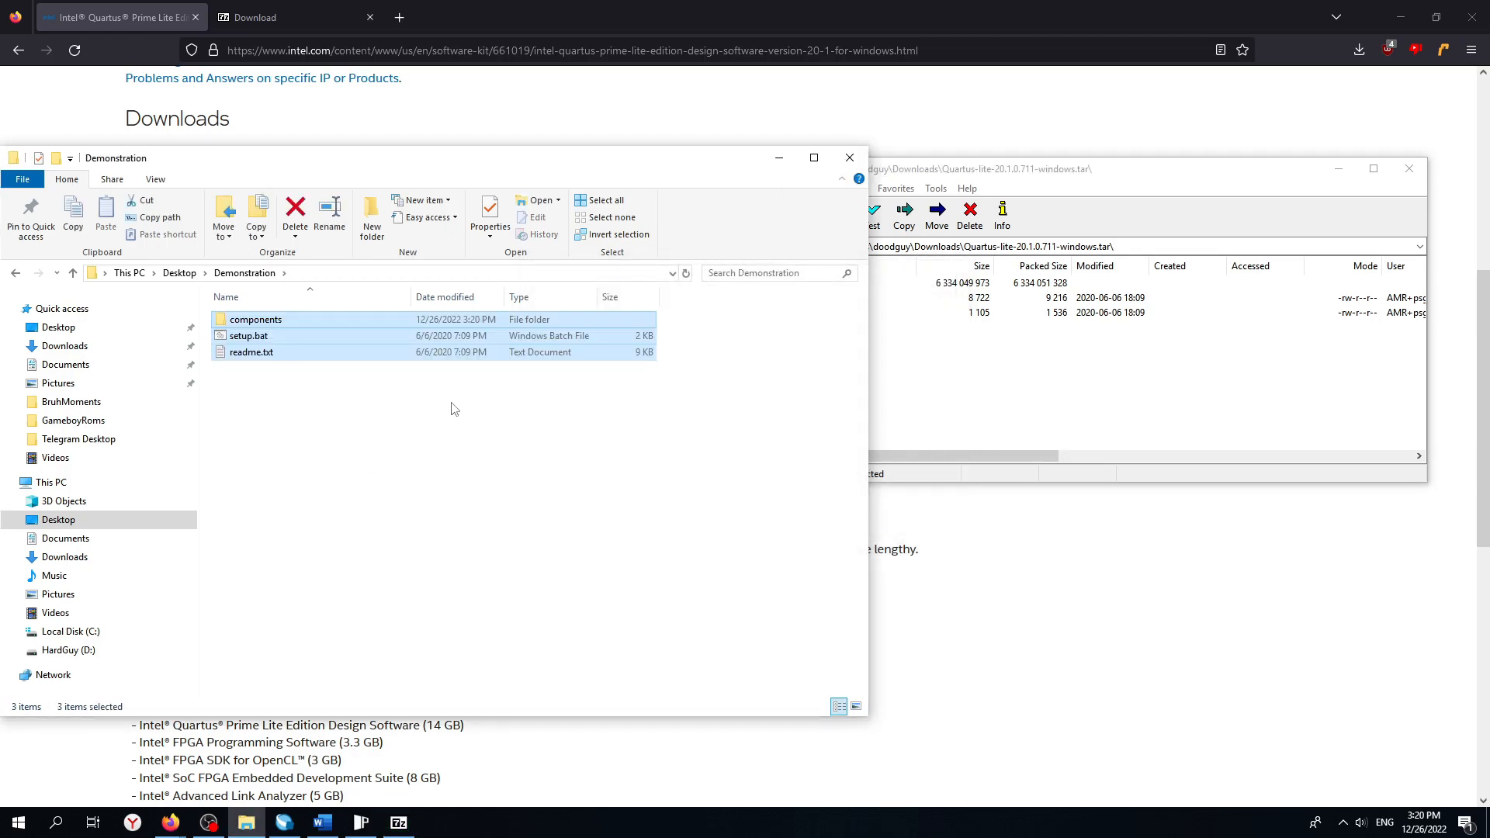
Delete the components folder, setup.bat and readme.txt from the Demonstration folder, and close the archive and folder windows.
{"action": "left_click", "coordinate": [357, 390]}
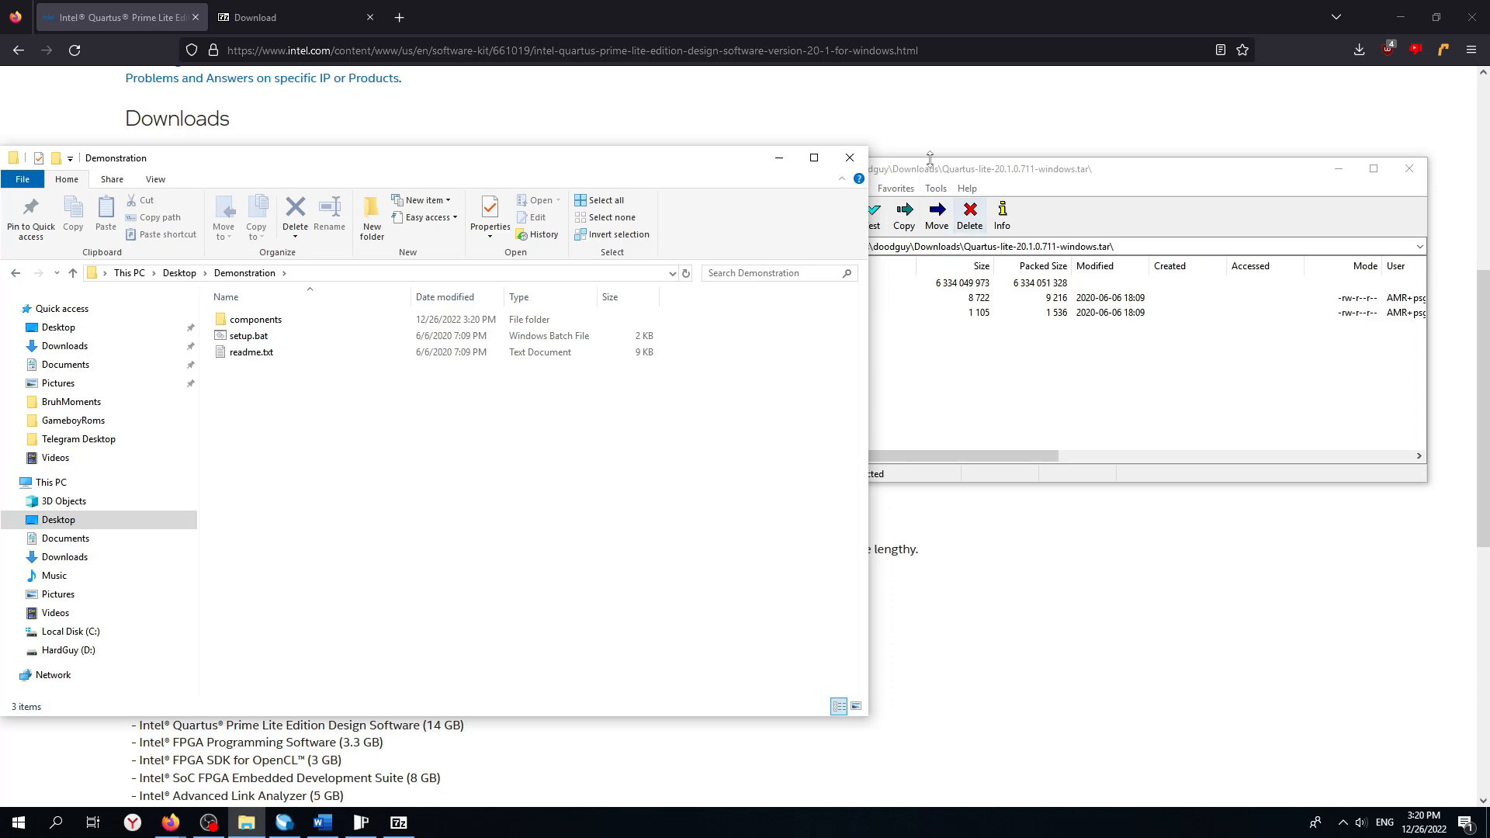
{"action": "left_click_drag", "start_coordinate": [466, 416], "coordinate": [371, 320]}
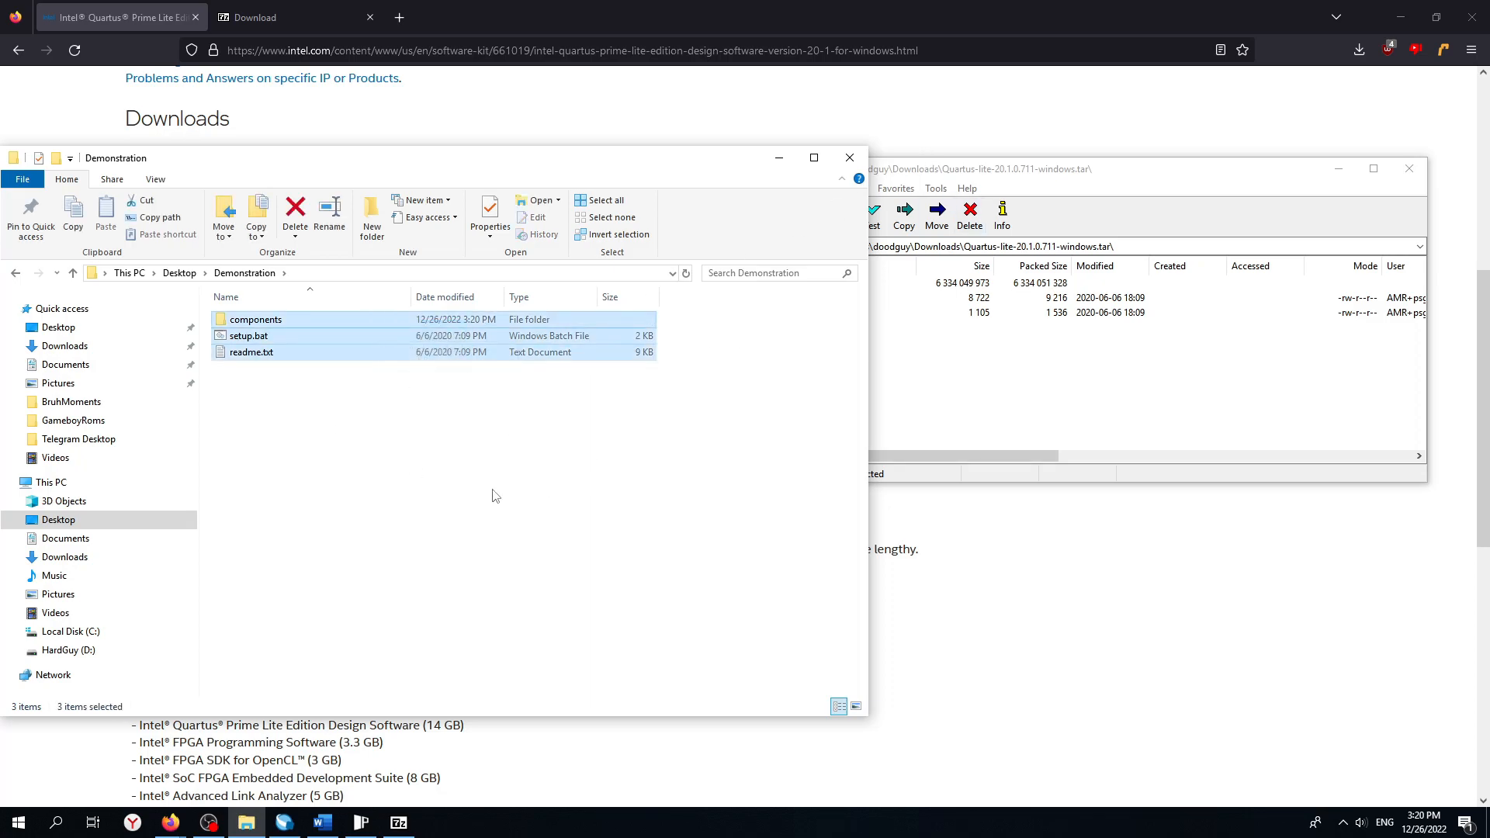
{"action": "key", "text": "Delete"}
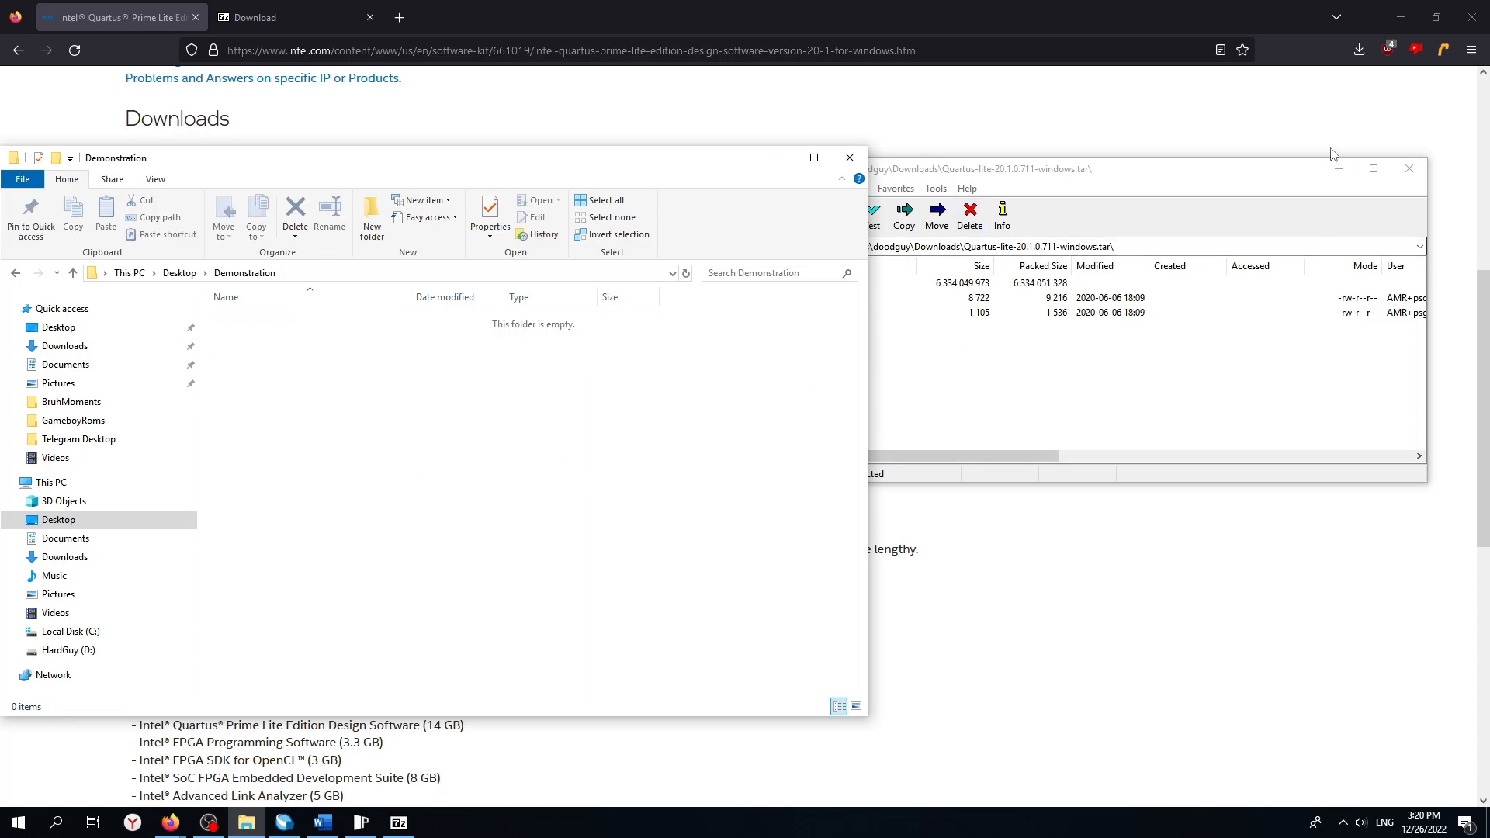
{"action": "left_click", "coordinate": [1410, 169]}
{"action": "left_click", "coordinate": [1019, 269]}
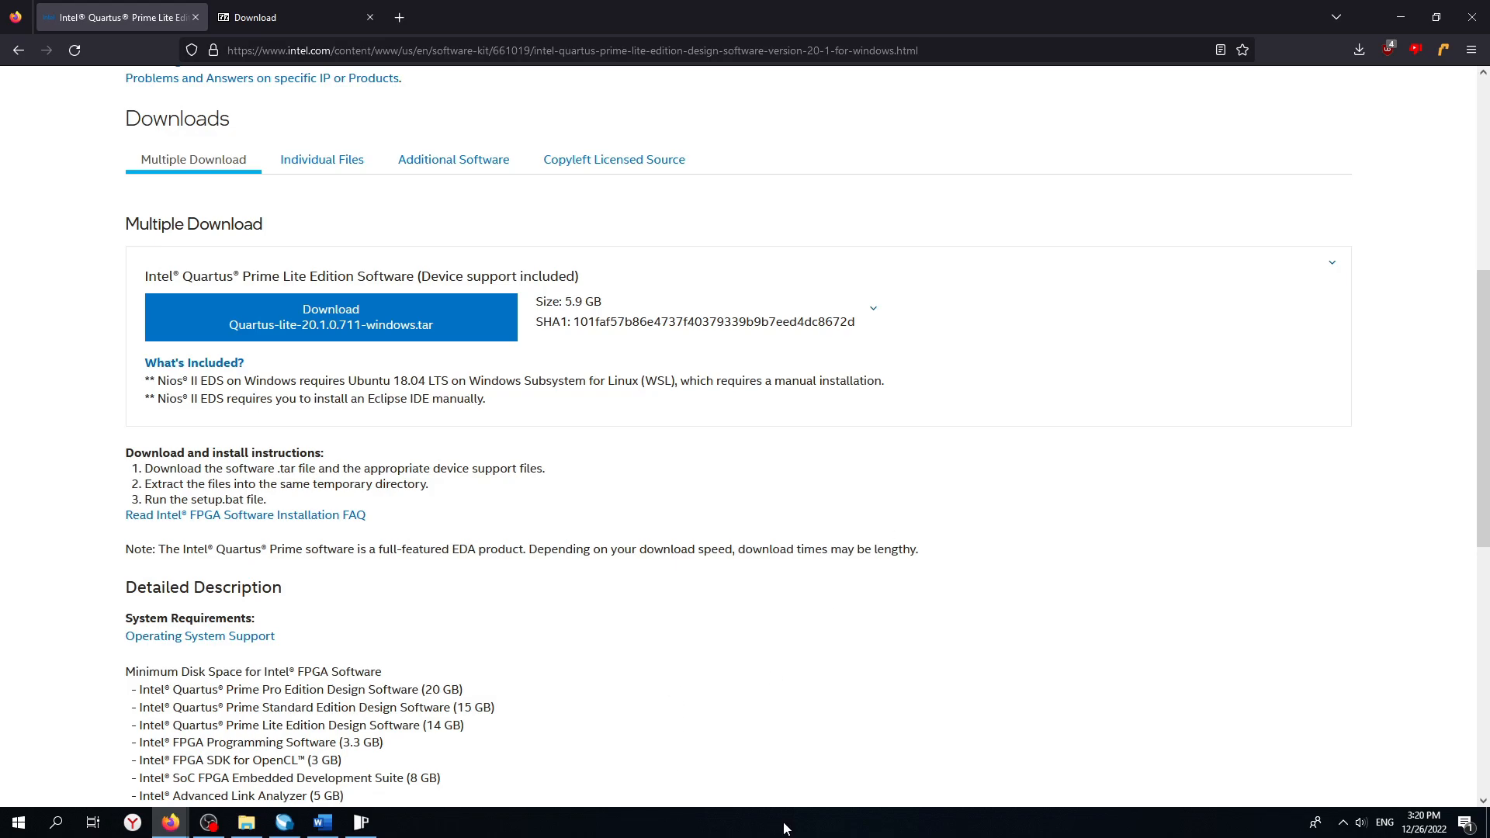
Switch to Quartus Prime Lite and start the New Project Wizard, proceeding past its introduction.
{"action": "scroll", "coordinate": [789, 776], "scroll_direction": "down", "scroll_amount": 1}
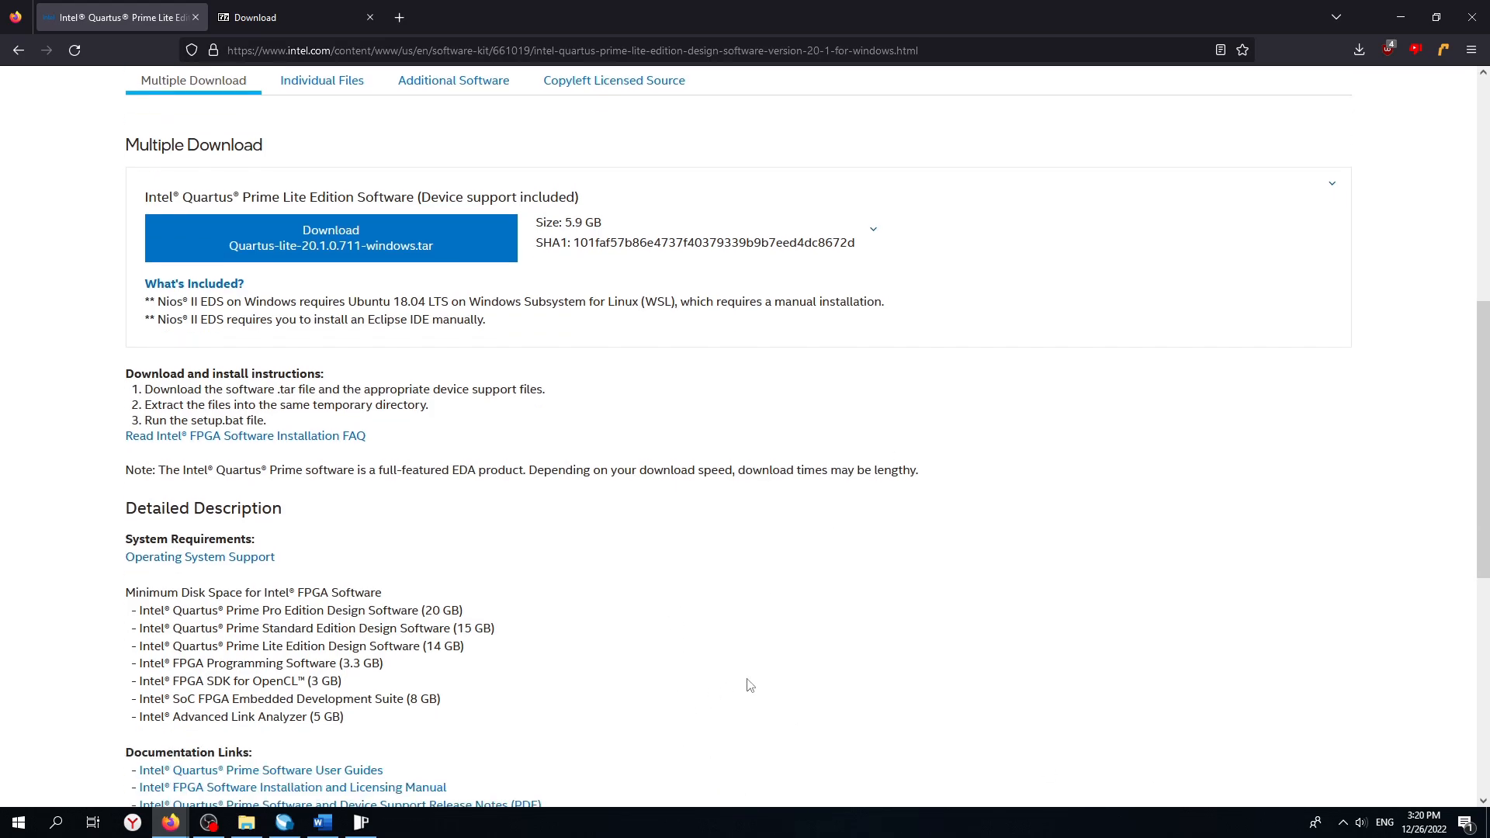
{"action": "scroll", "coordinate": [796, 685], "scroll_direction": "down", "scroll_amount": 1}
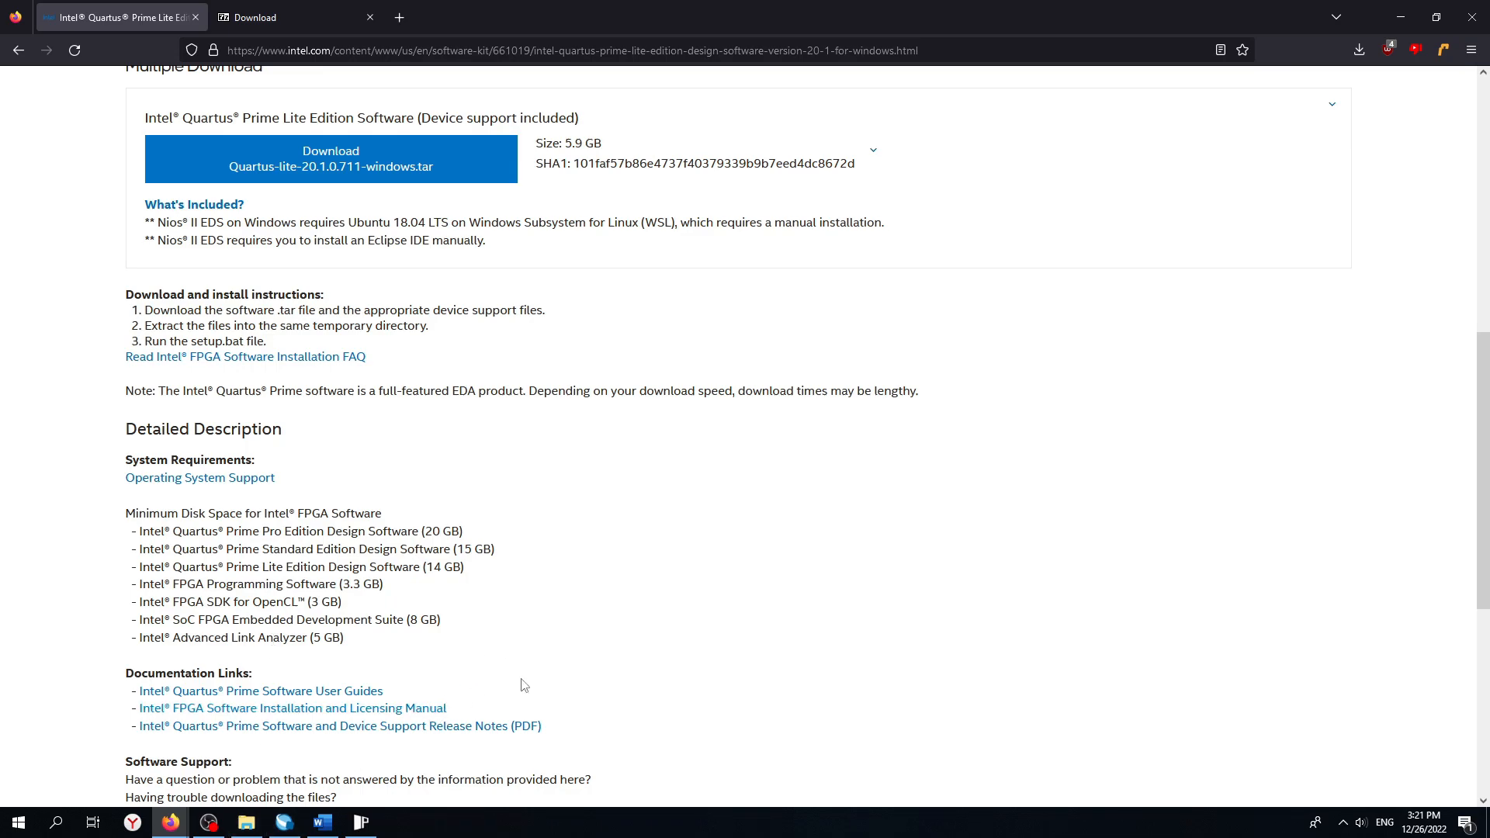
{"action": "left_click", "coordinate": [285, 823]}
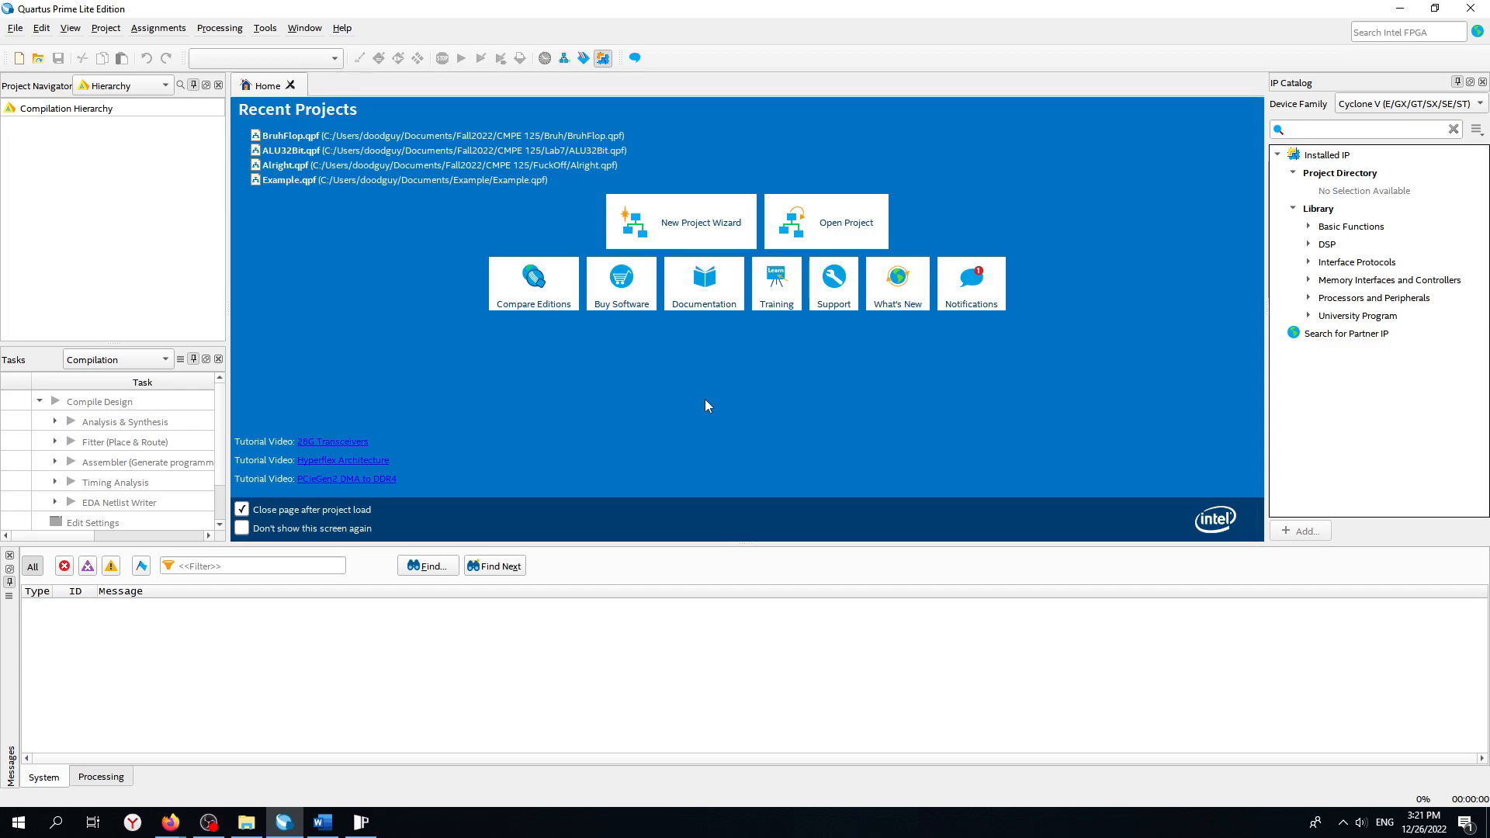
{"action": "left_click", "coordinate": [695, 221]}
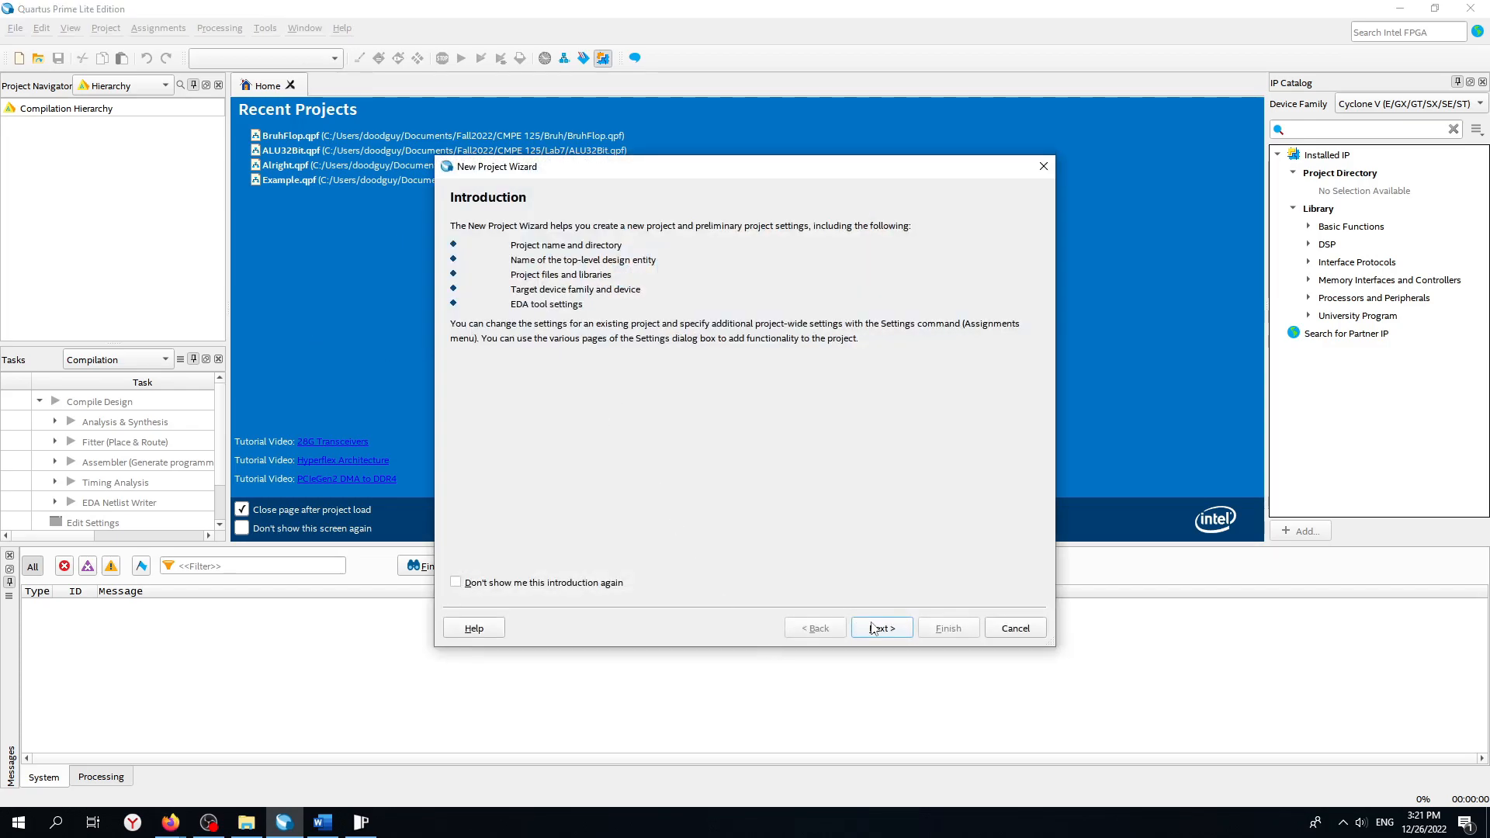
{"action": "left_click", "coordinate": [872, 628]}
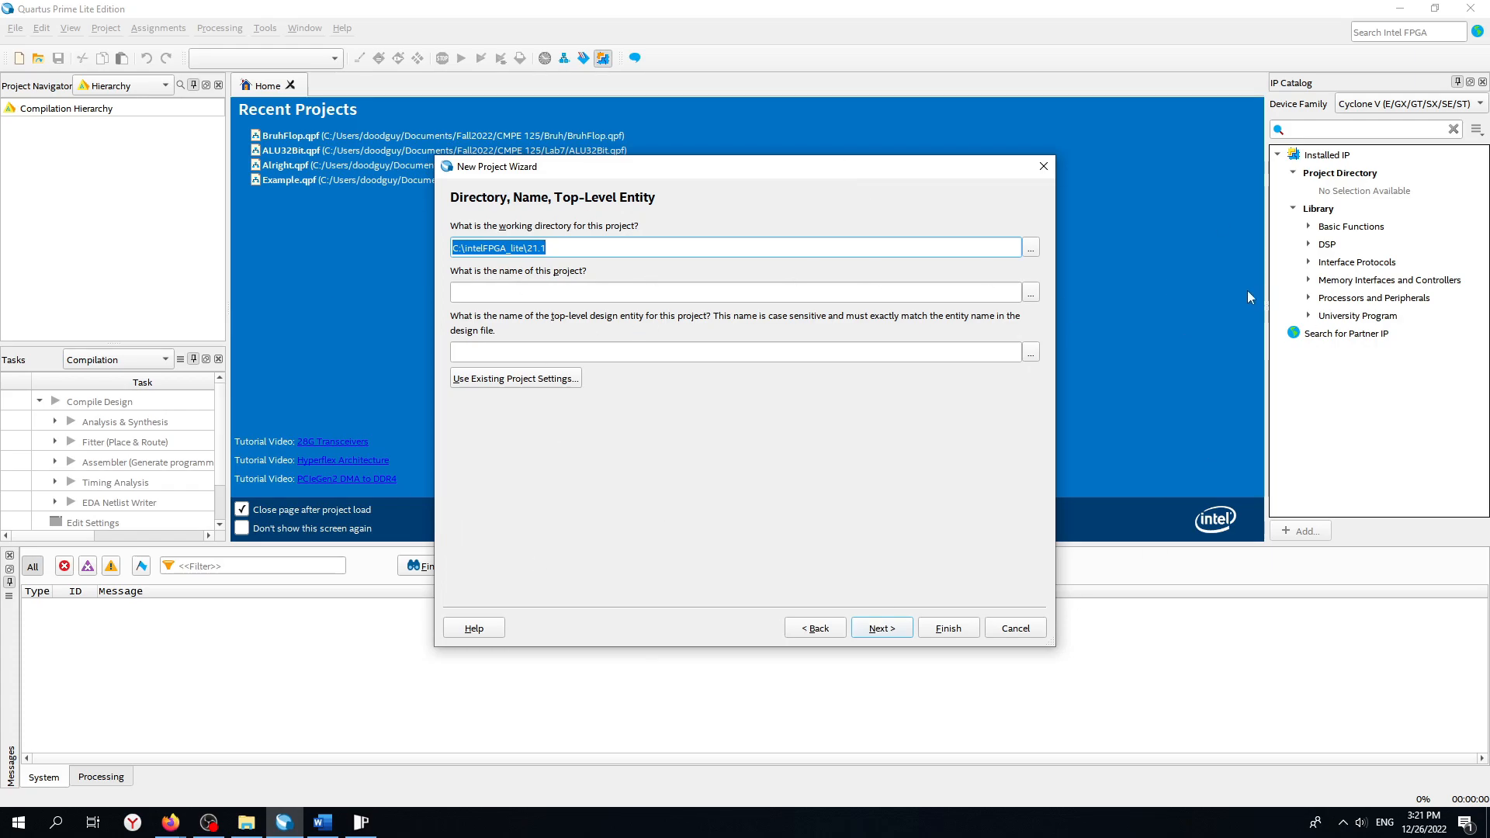
Browse to the Demonstration folder on the Desktop for the project's working directory.
{"action": "left_click", "coordinate": [489, 248]}
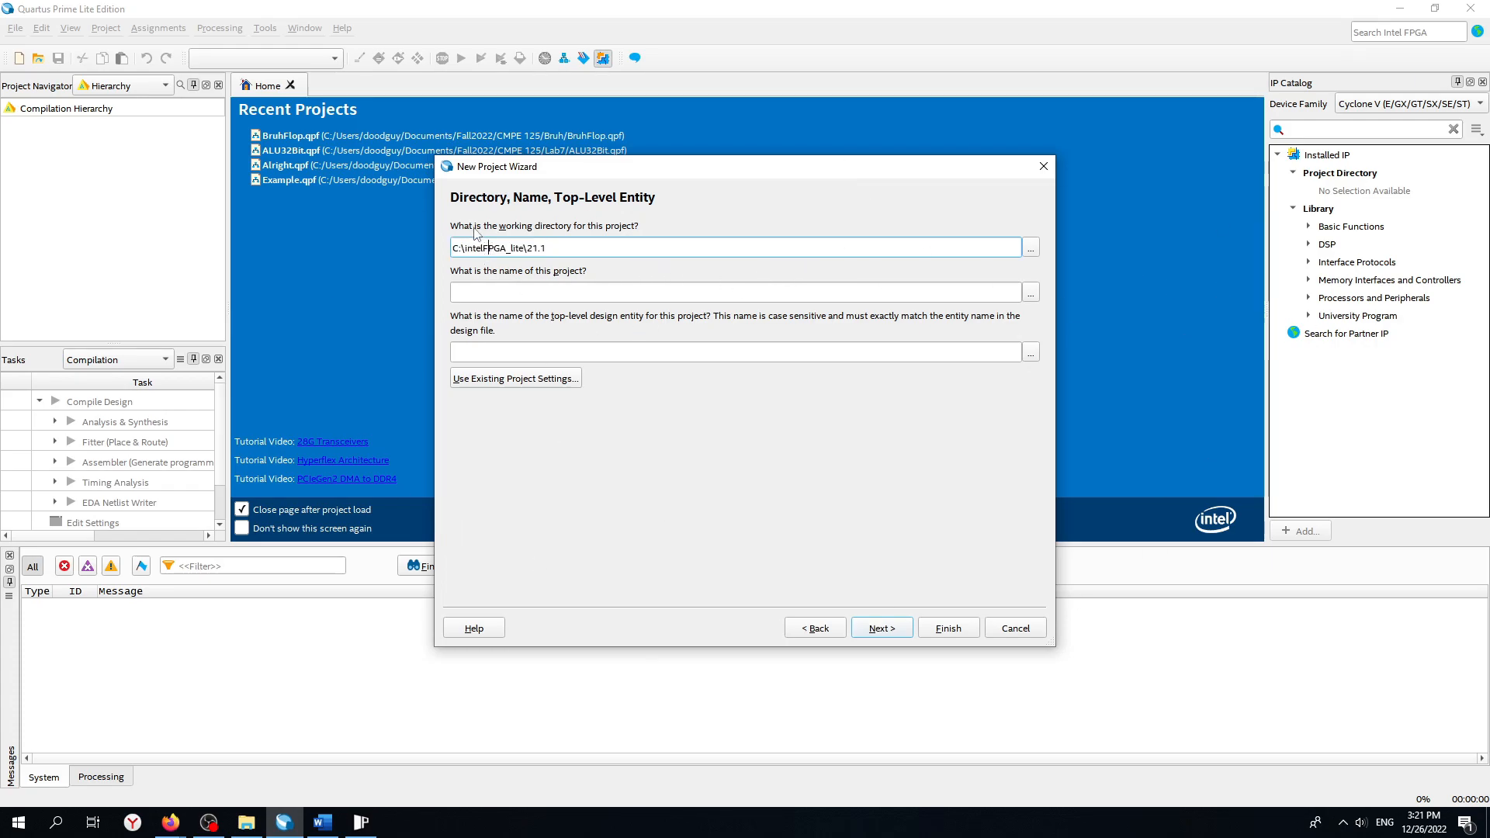
{"action": "left_click_drag", "start_coordinate": [460, 242], "coordinate": [679, 240]}
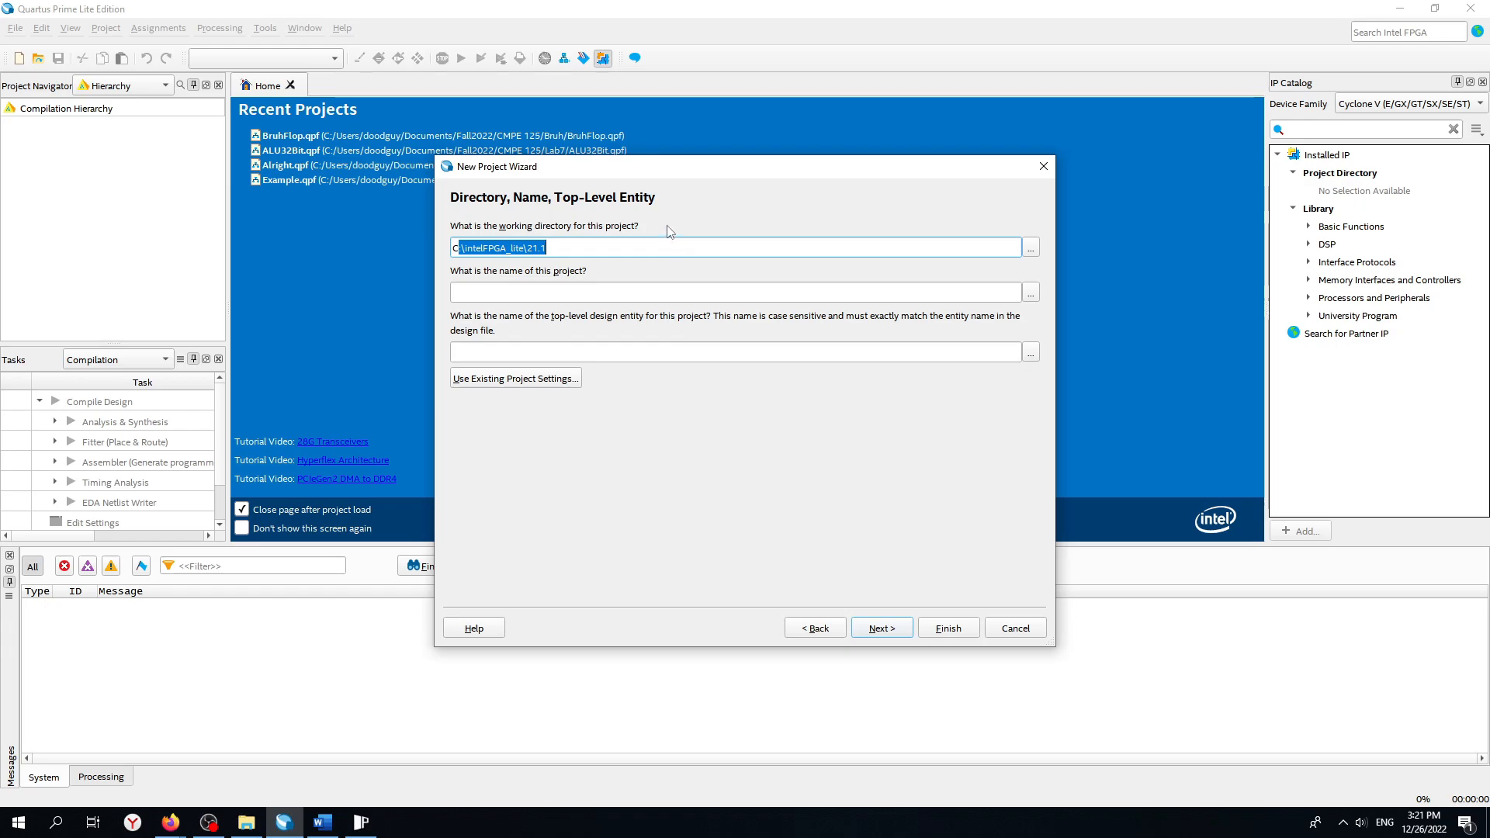
{"action": "left_click", "coordinate": [1030, 248]}
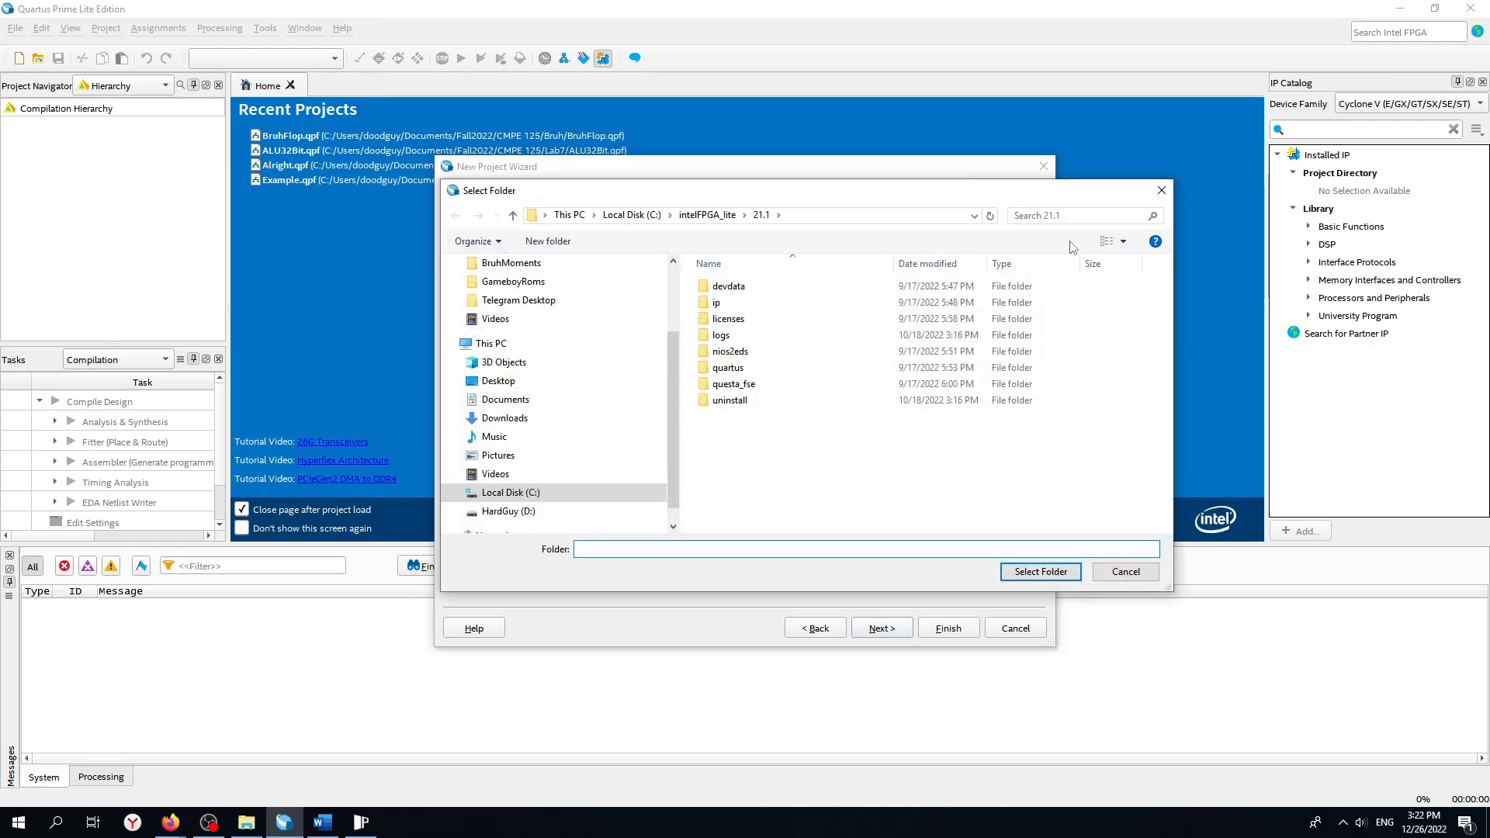
{"action": "scroll", "coordinate": [583, 368], "scroll_direction": "up", "scroll_amount": 2}
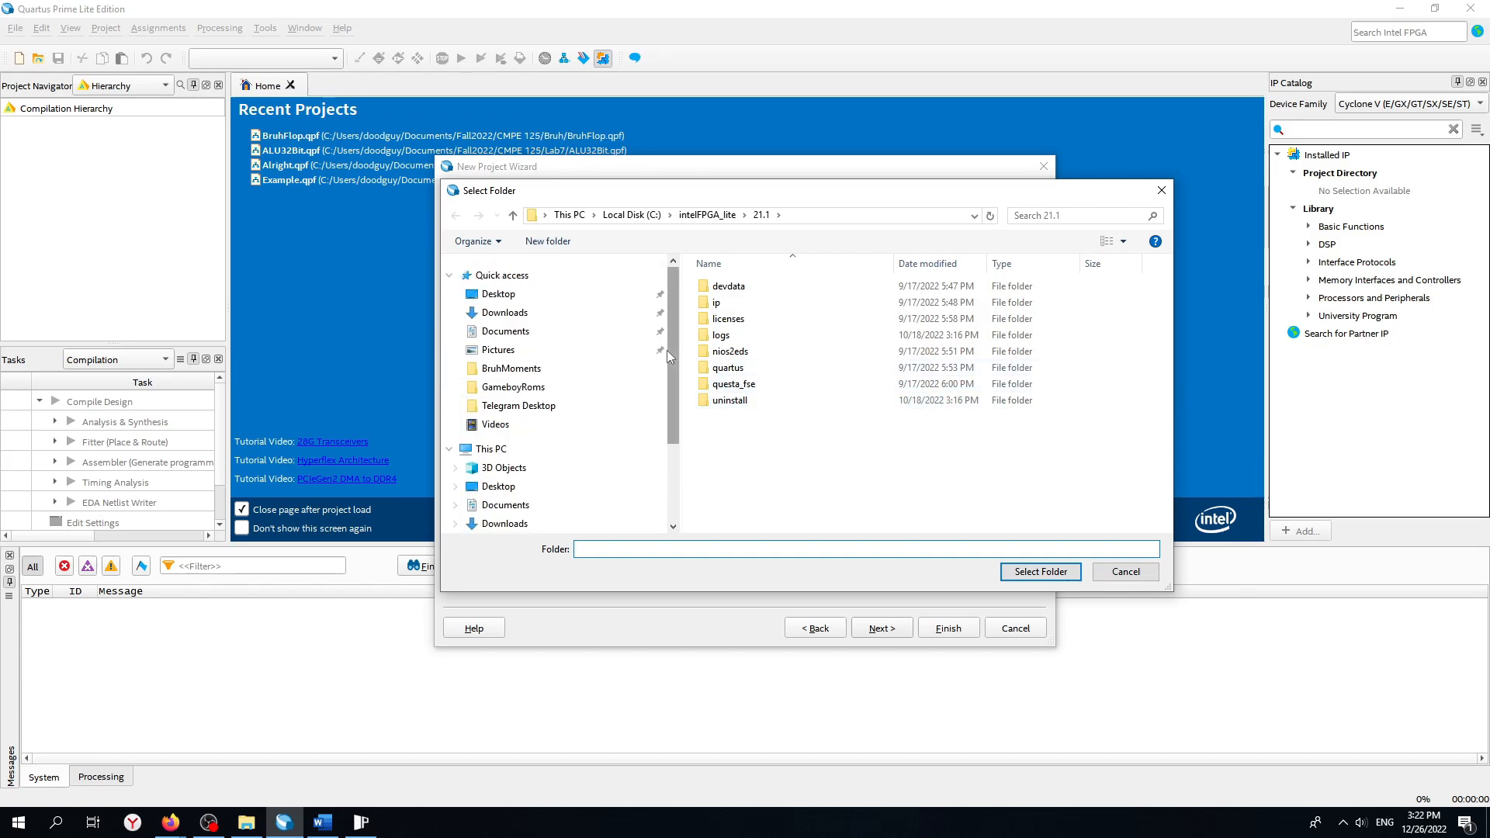
{"action": "left_click", "coordinate": [573, 296]}
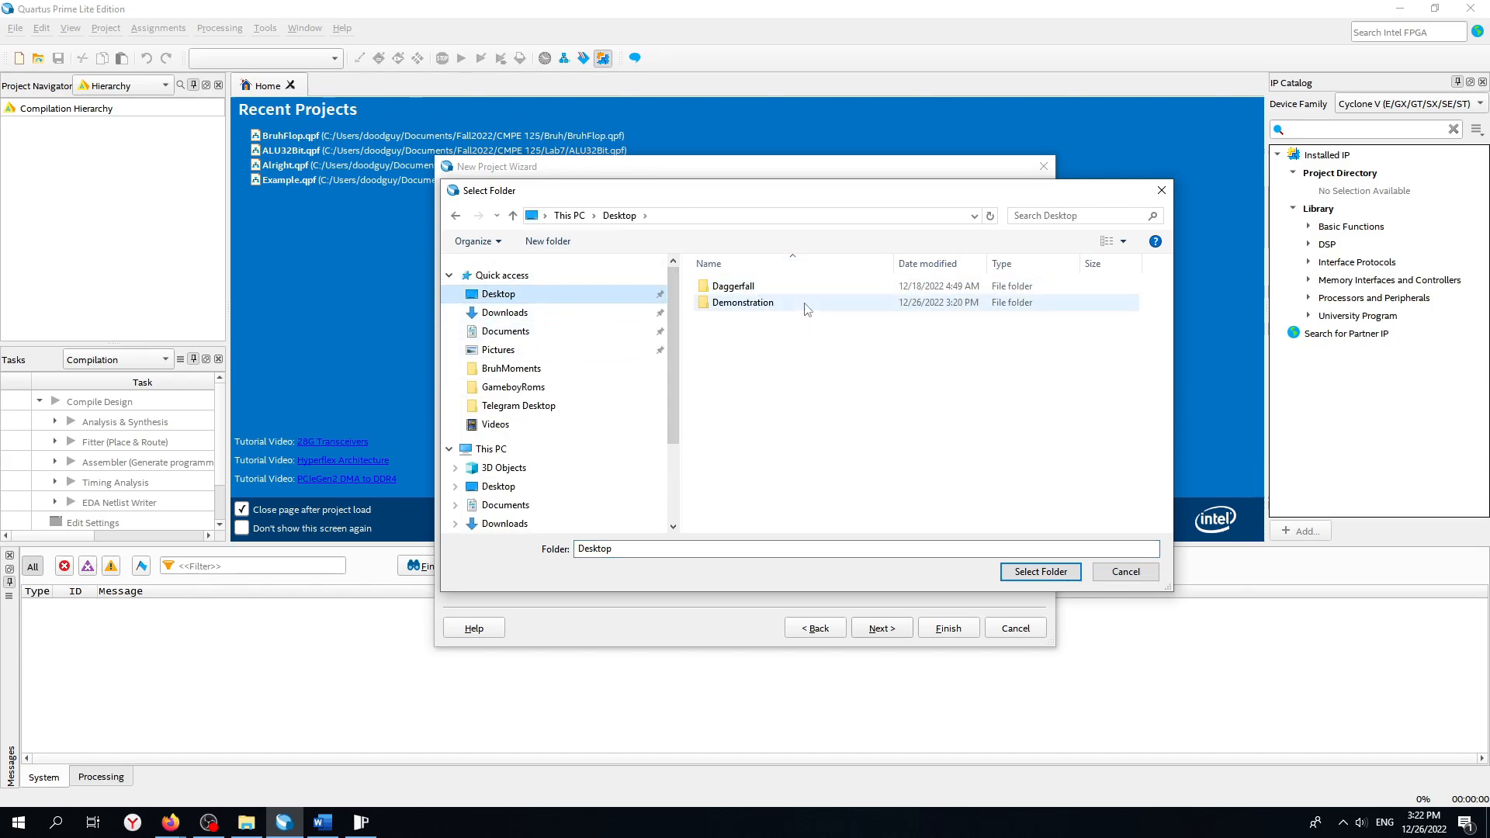
{"action": "double_click", "coordinate": [712, 305]}
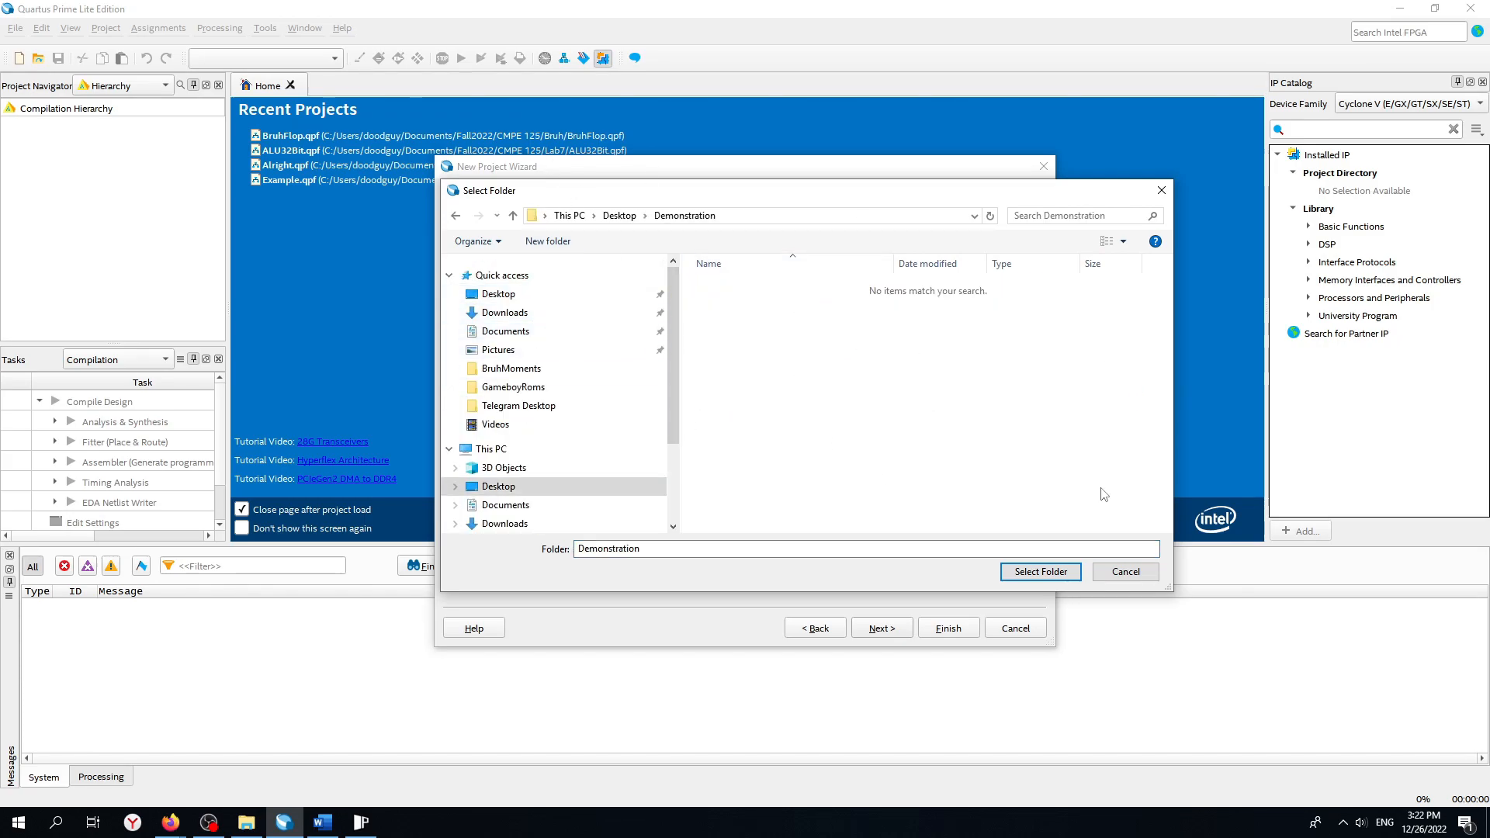
Create a folder named FullAdder inside Demonstration and select it as the project's working directory.
{"action": "right_click", "coordinate": [793, 318]}
{"action": "mouse_move", "coordinate": [846, 535]}
{"action": "left_click", "coordinate": [1061, 531]}
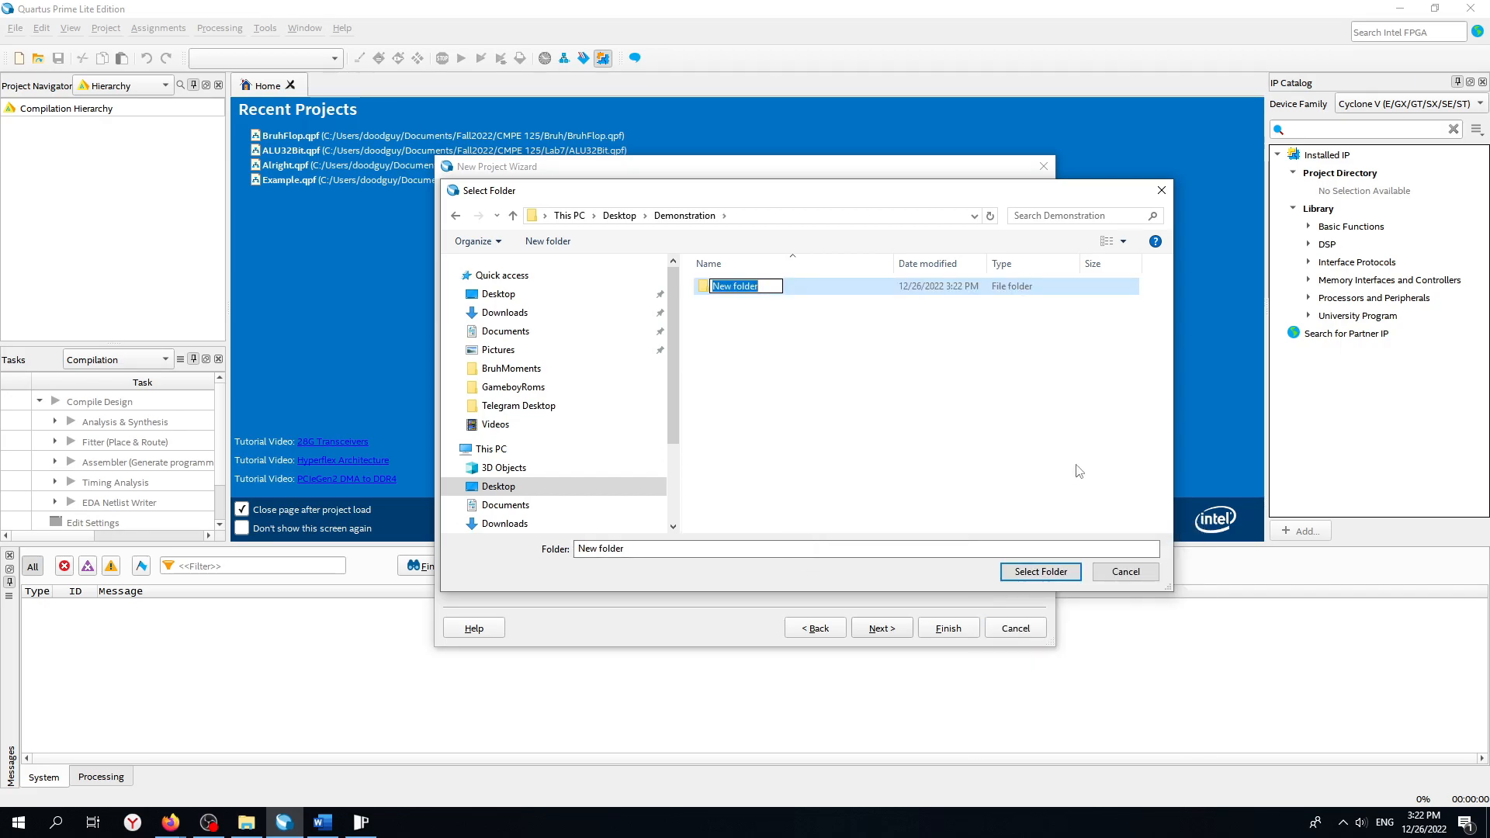
{"action": "type", "text": "FullAdder"}
{"action": "key", "text": "Return"}
{"action": "left_click", "coordinate": [1041, 571]}
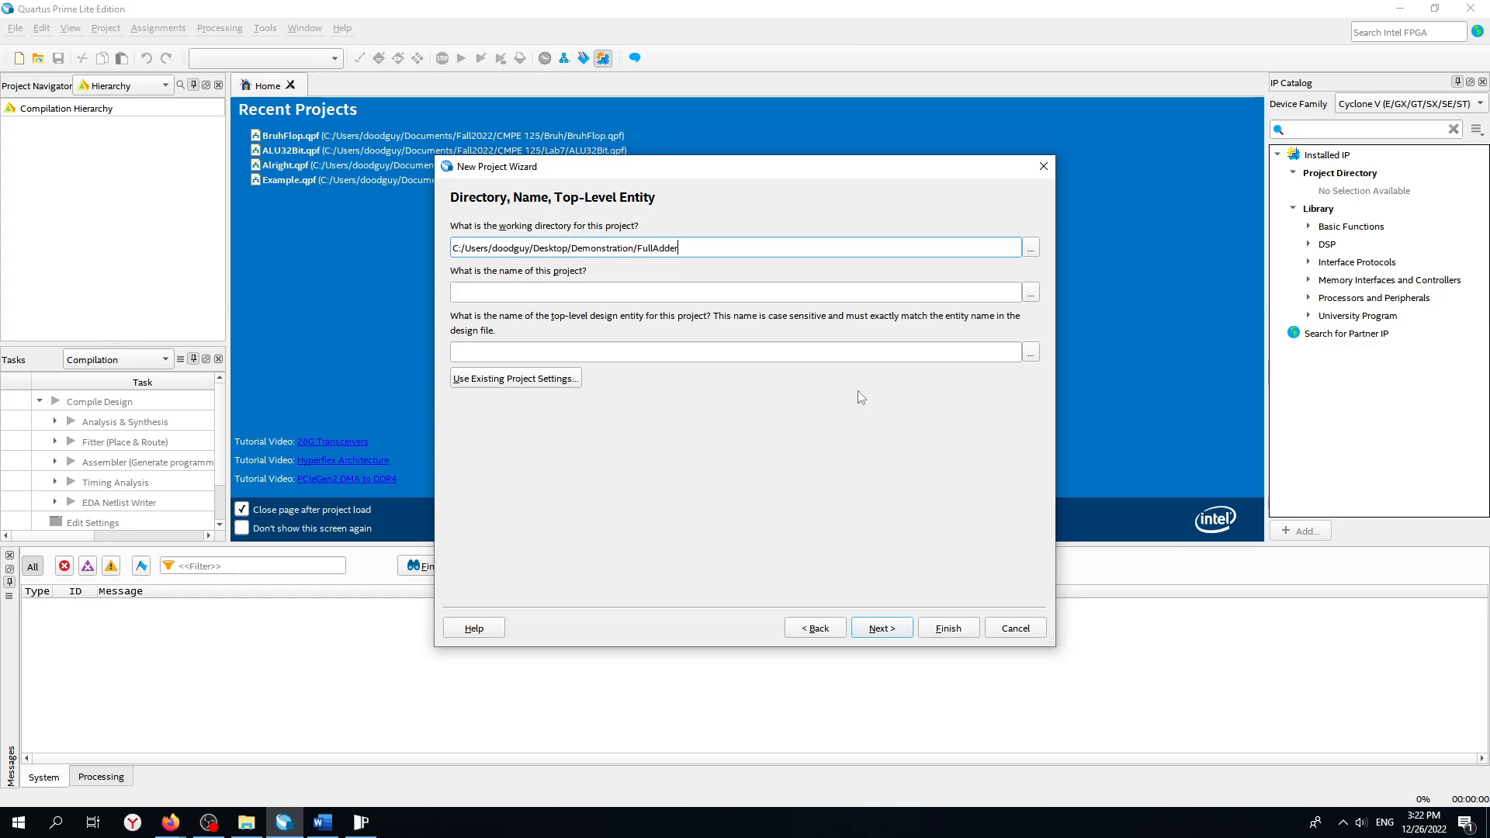
Name the project and its top-level entity FullAdder, and proceed with the Empty project type.
{"action": "left_click", "coordinate": [901, 294]}
{"action": "type", "text": "FullAdder"}
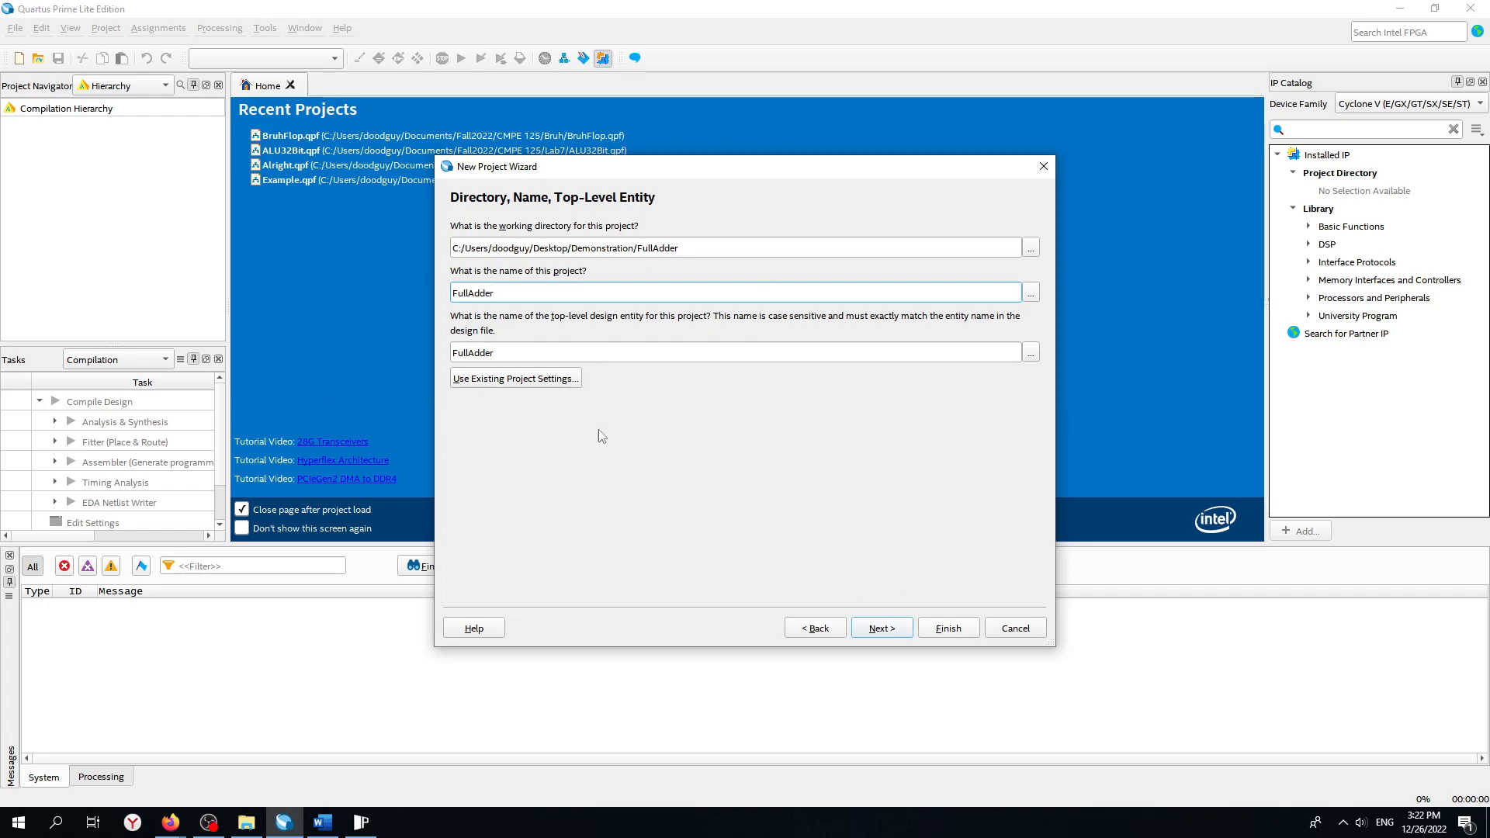
{"action": "left_click", "coordinate": [877, 630]}
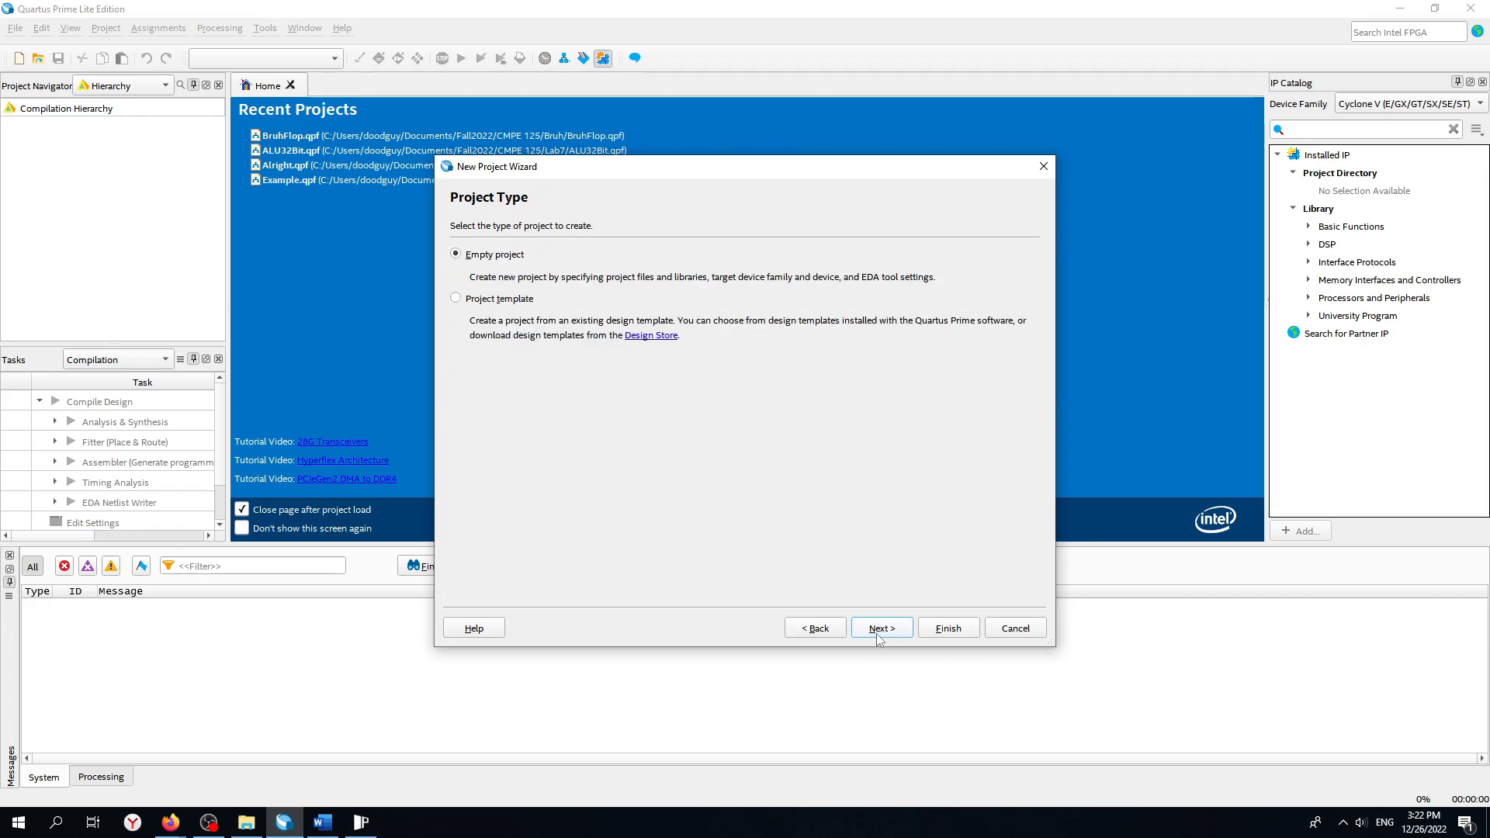
{"action": "left_click", "coordinate": [866, 630]}
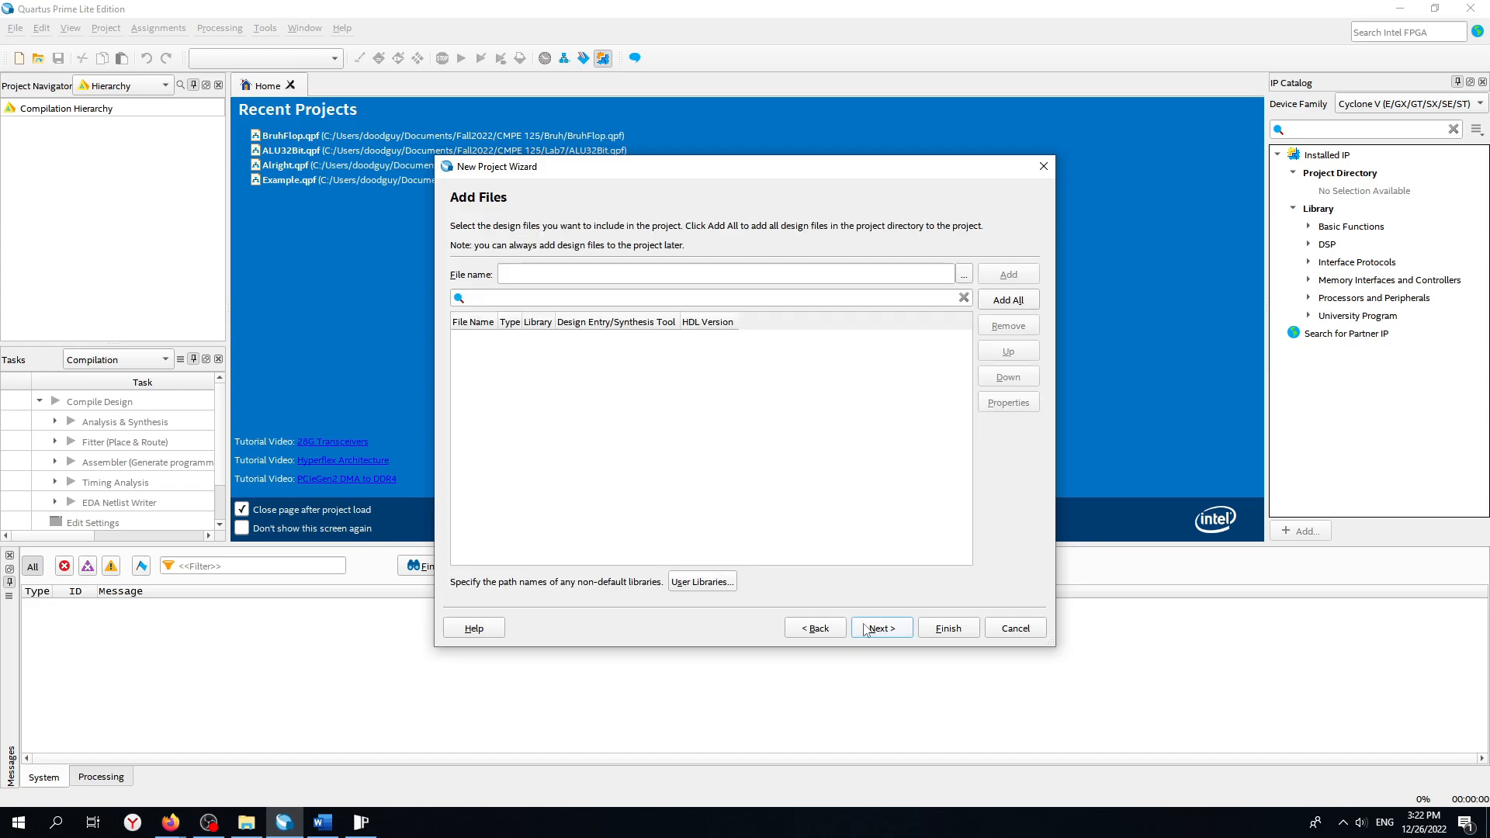
Continue without adding design files and set the device family to Cyclone IV E.
{"action": "left_click", "coordinate": [867, 628]}
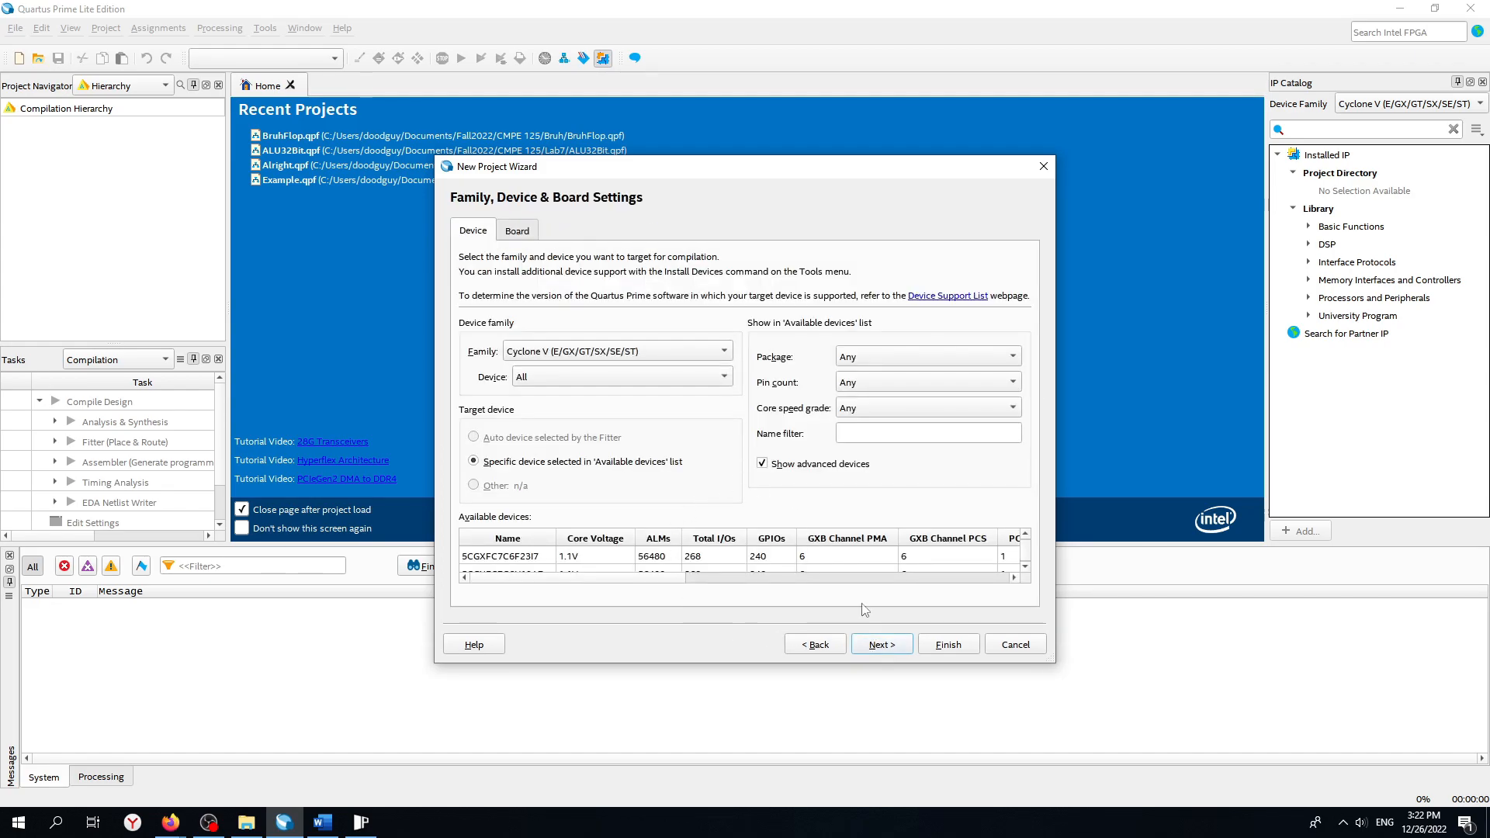
{"action": "left_click_drag", "start_coordinate": [778, 165], "coordinate": [767, 86]}
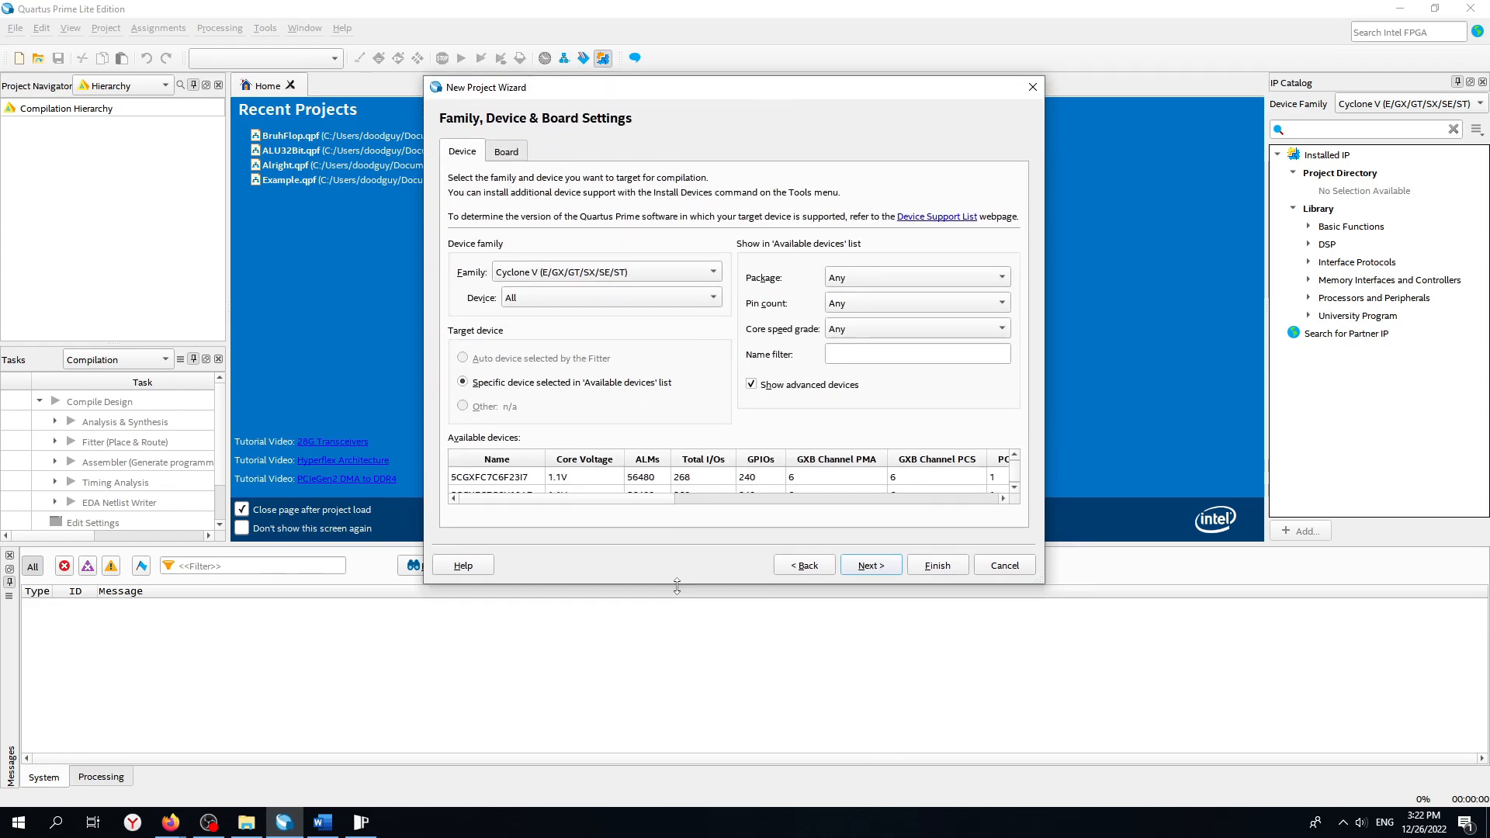
{"action": "left_click_drag", "start_coordinate": [678, 584], "coordinate": [678, 757]}
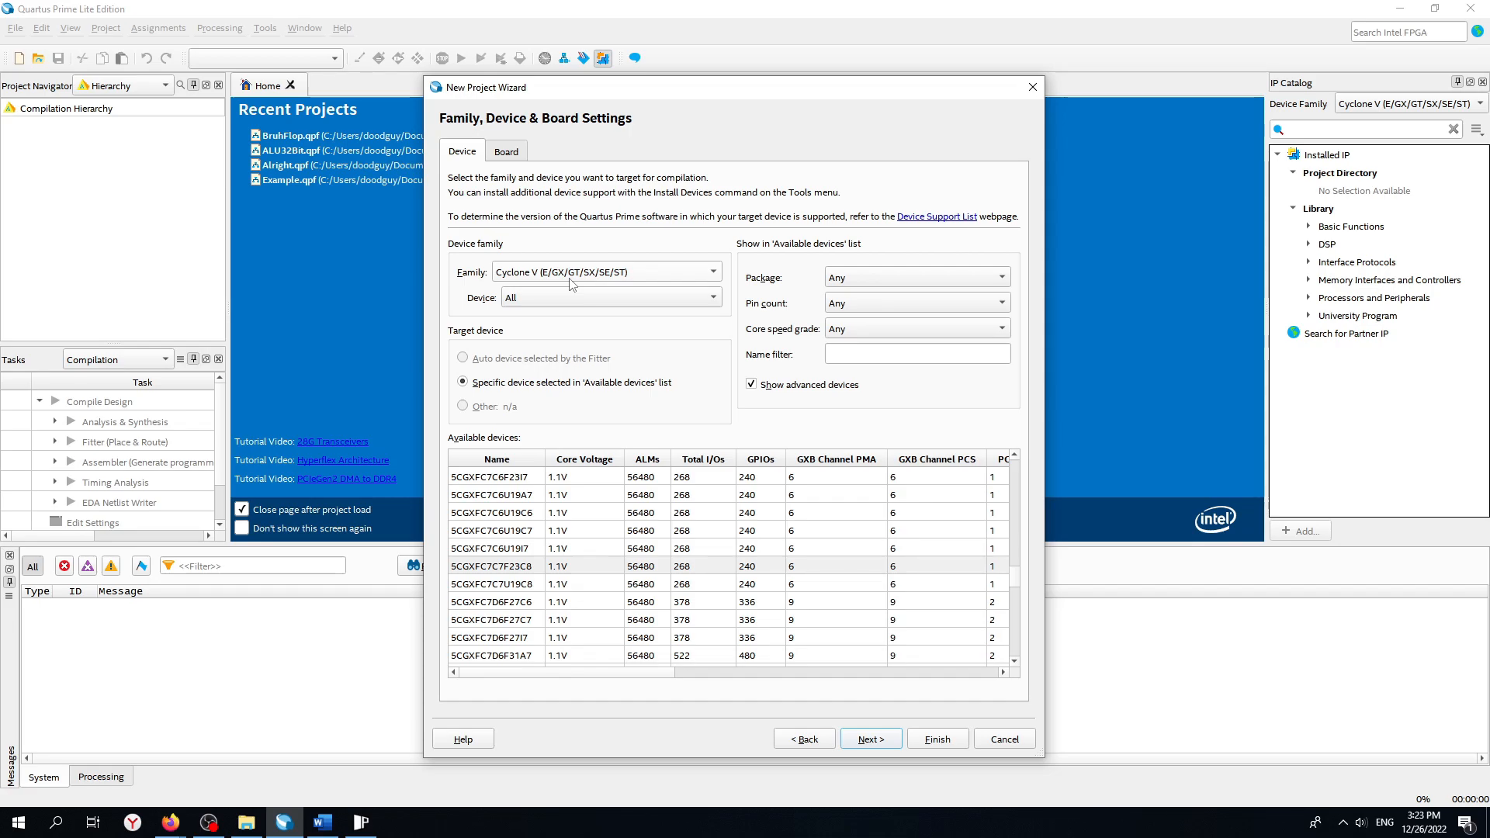
{"action": "left_click", "coordinate": [569, 278]}
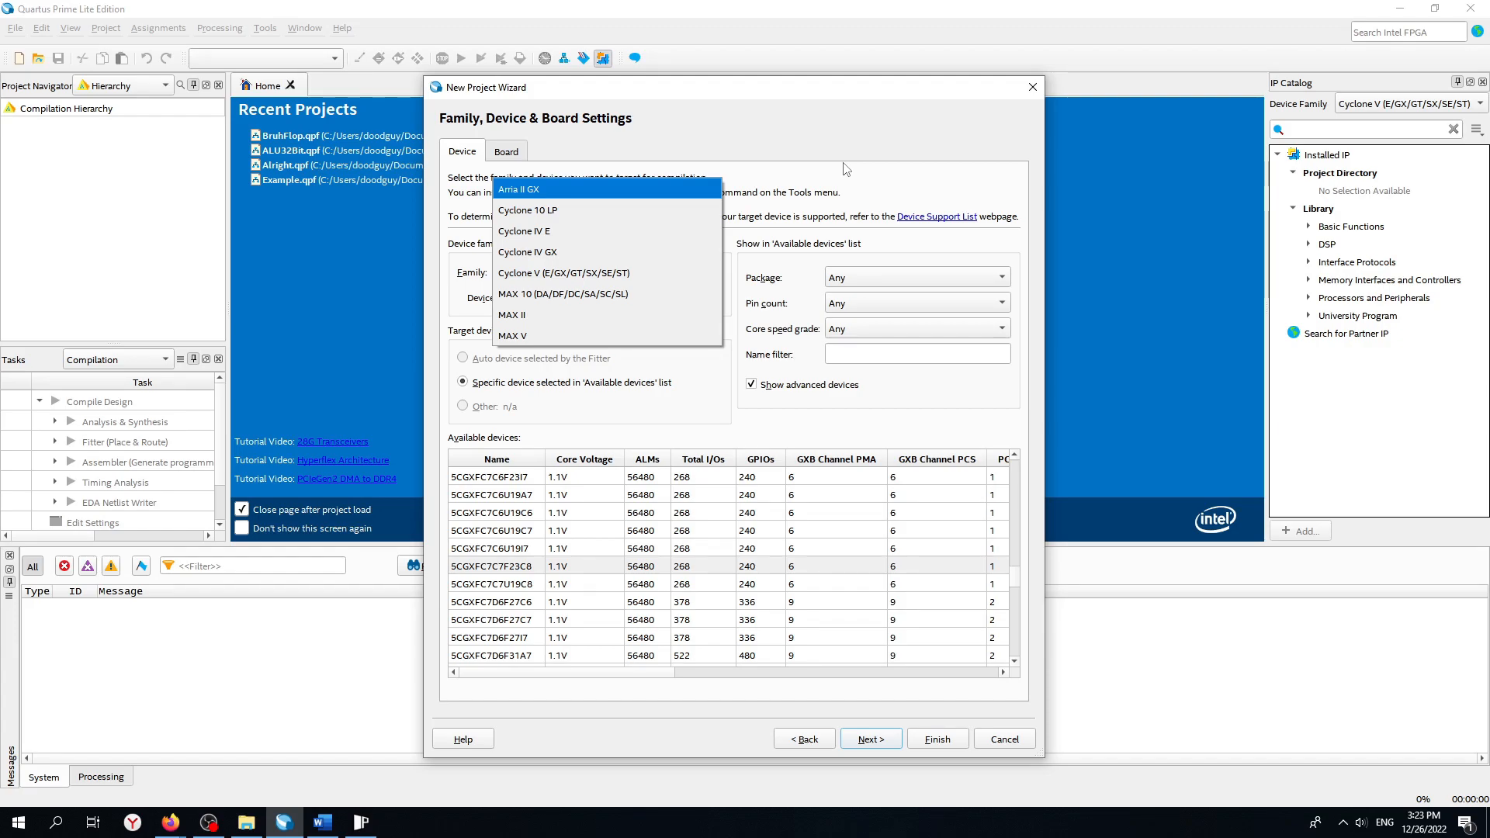
{"action": "left_click", "coordinate": [715, 237]}
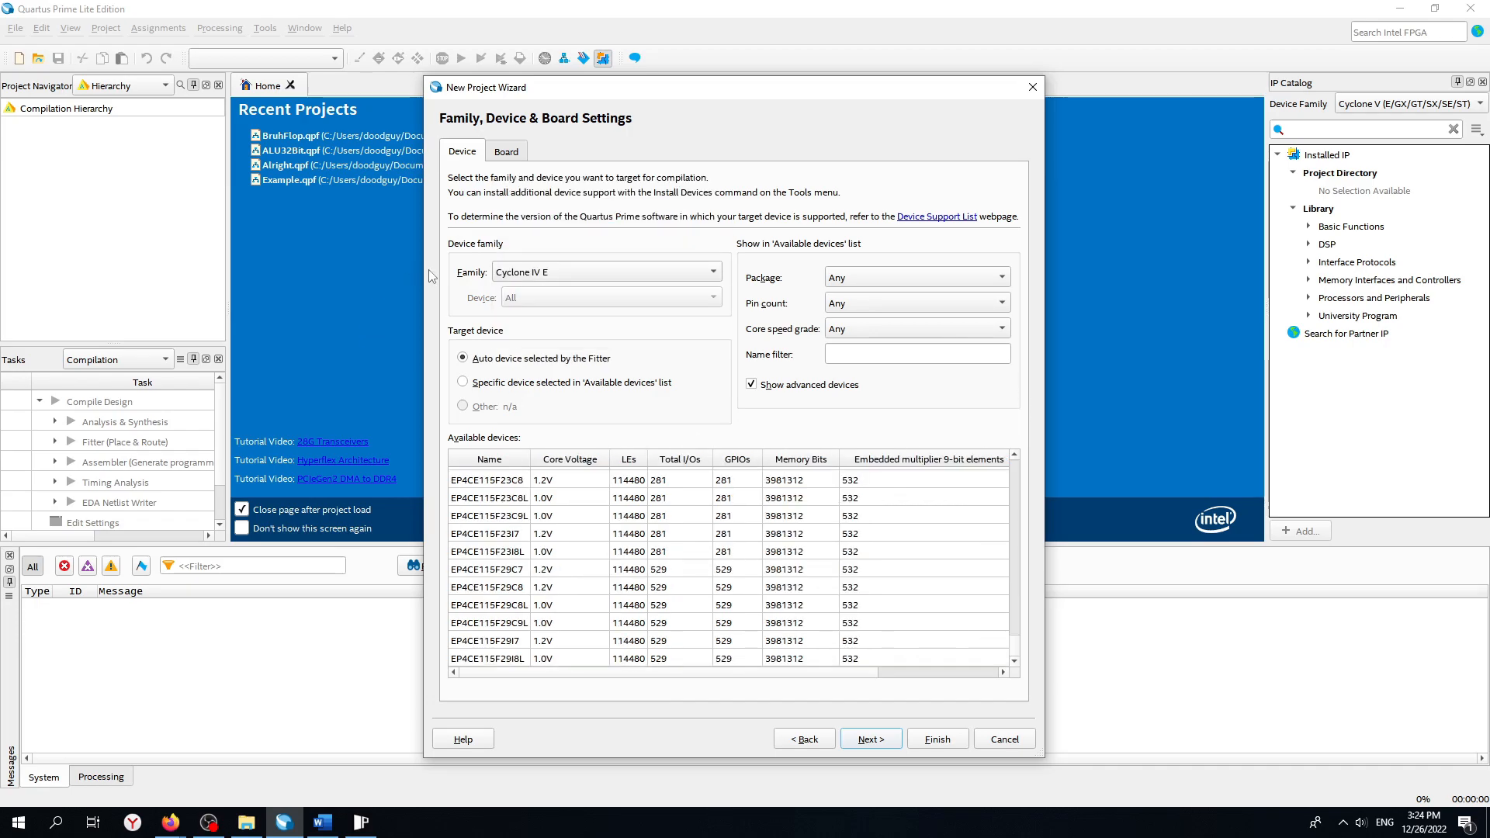
{"action": "left_click", "coordinate": [588, 278]}
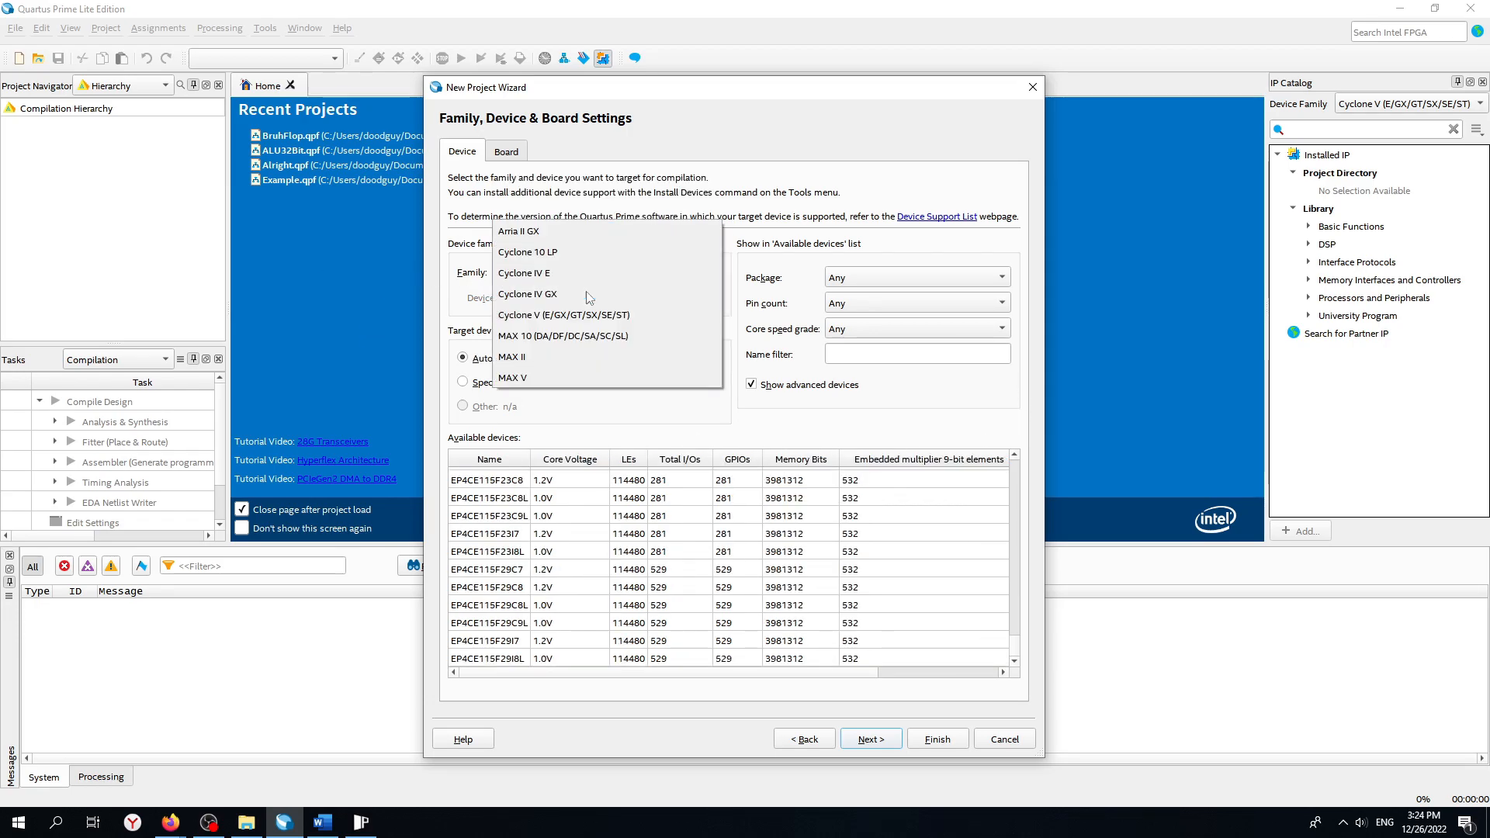
{"action": "left_click", "coordinate": [543, 273]}
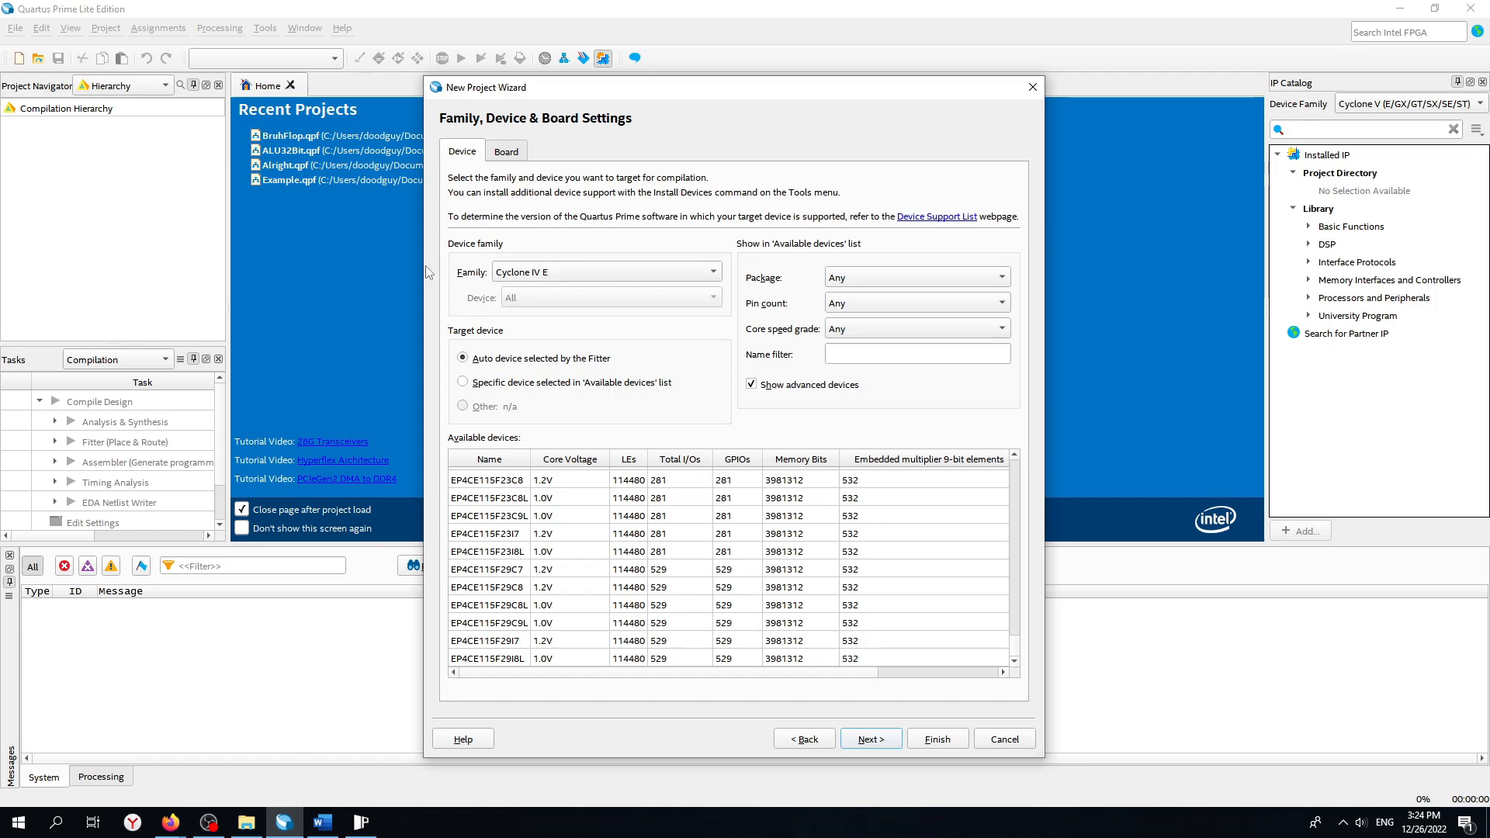
Examine the available Cyclone IV E devices and the other device families on offer.
{"action": "left_click_drag", "start_coordinate": [764, 93], "coordinate": [757, 75]}
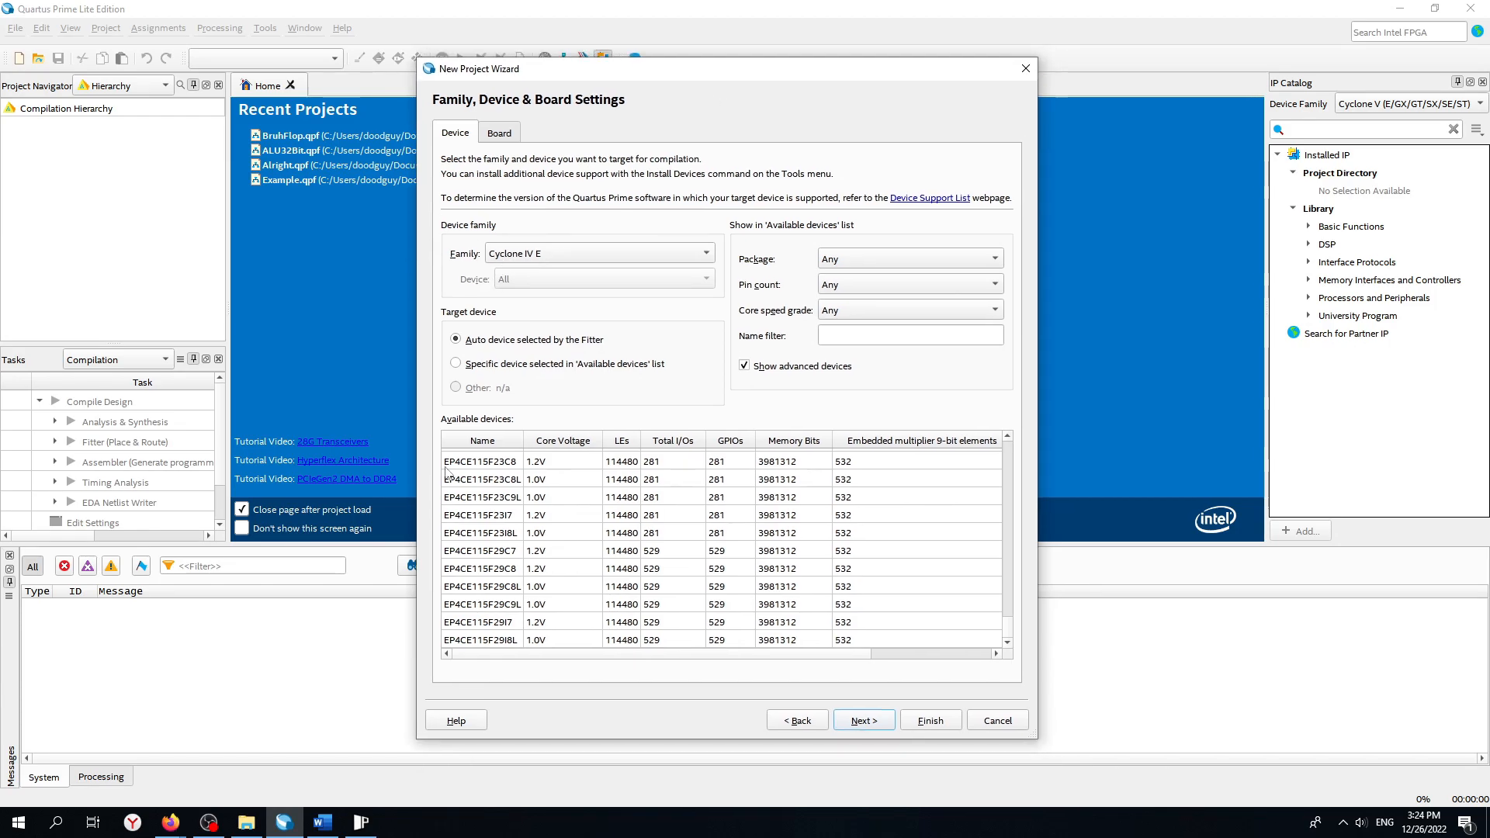
{"action": "scroll", "coordinate": [1000, 556], "scroll_direction": "up", "scroll_amount": 1}
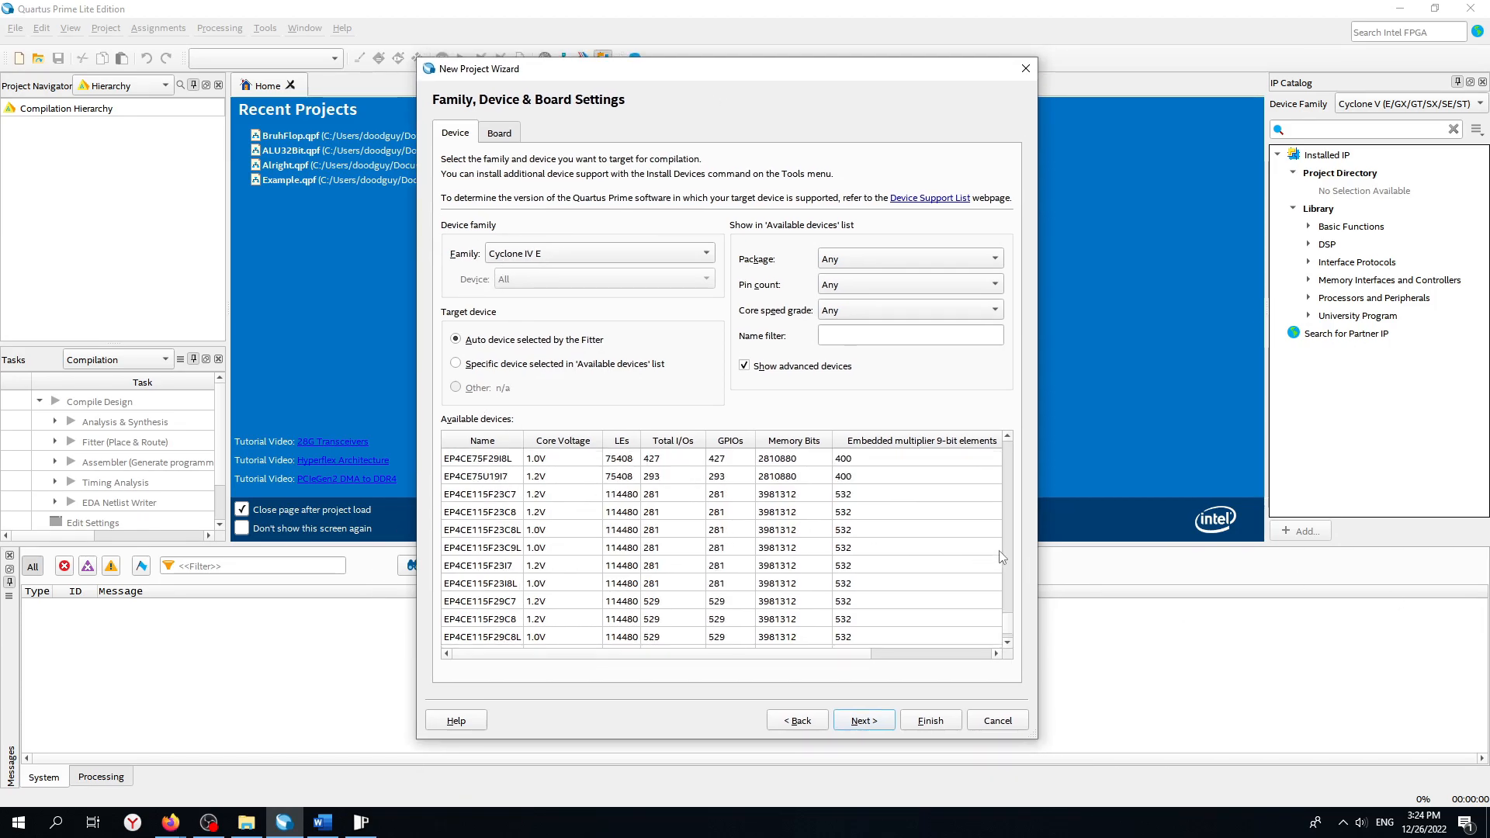
{"action": "scroll", "coordinate": [1001, 555], "scroll_direction": "up", "scroll_amount": 10}
{"action": "scroll", "coordinate": [1001, 556], "scroll_direction": "up", "scroll_amount": 7}
{"action": "mouse_move", "coordinate": [1009, 473]}
{"action": "left_mouse_down"}
{"action": "mouse_move", "coordinate": [1004, 625]}
{"action": "mouse_move", "coordinate": [1012, 472]}
{"action": "left_mouse_up"}
{"action": "scroll", "coordinate": [1013, 479], "scroll_direction": "up", "scroll_amount": 2}
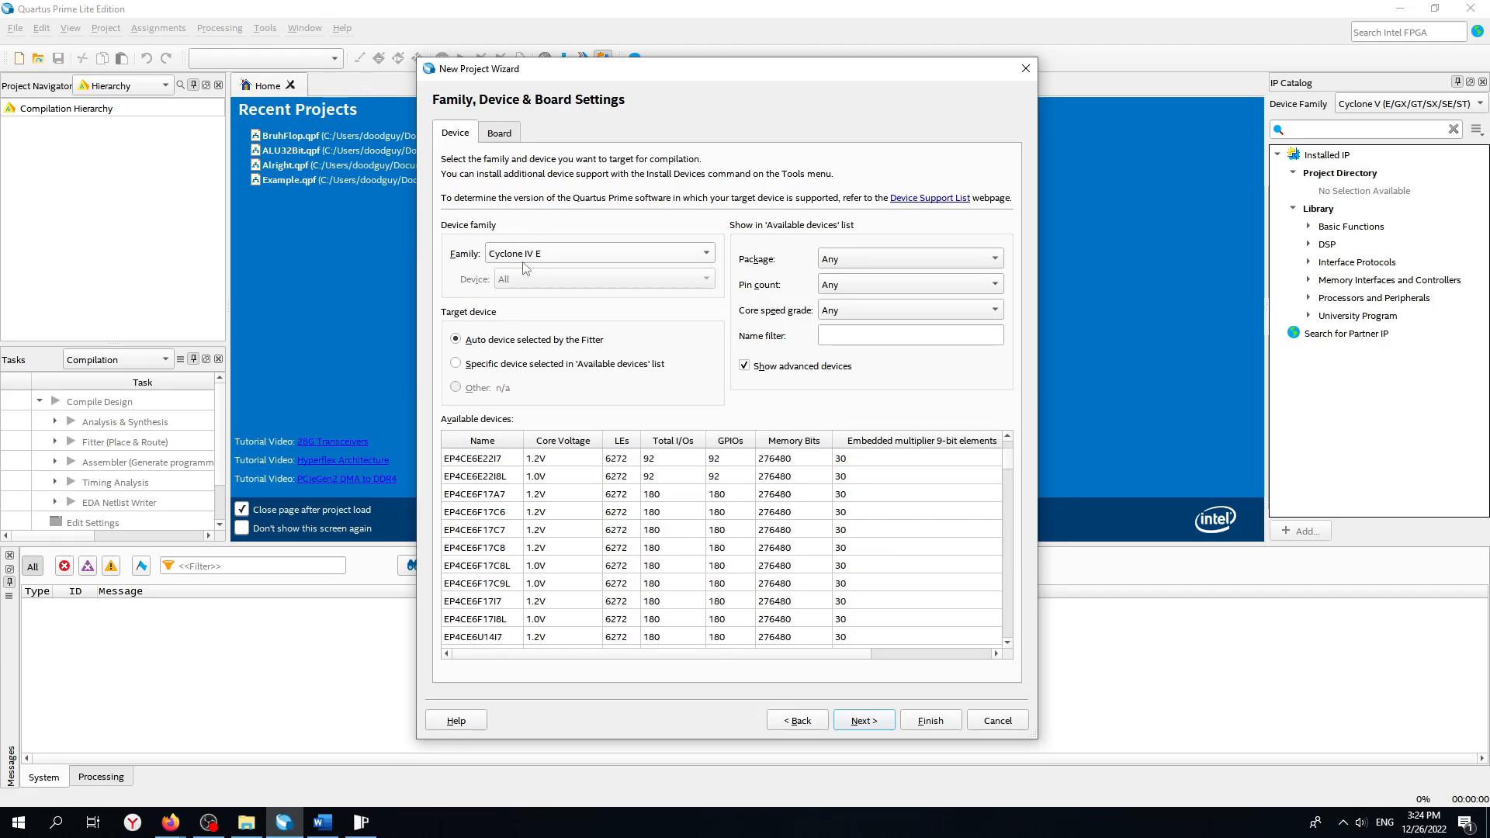
{"action": "scroll", "coordinate": [1007, 498], "scroll_direction": "down", "scroll_amount": 6}
{"action": "scroll", "coordinate": [931, 609], "scroll_direction": "down", "scroll_amount": 15}
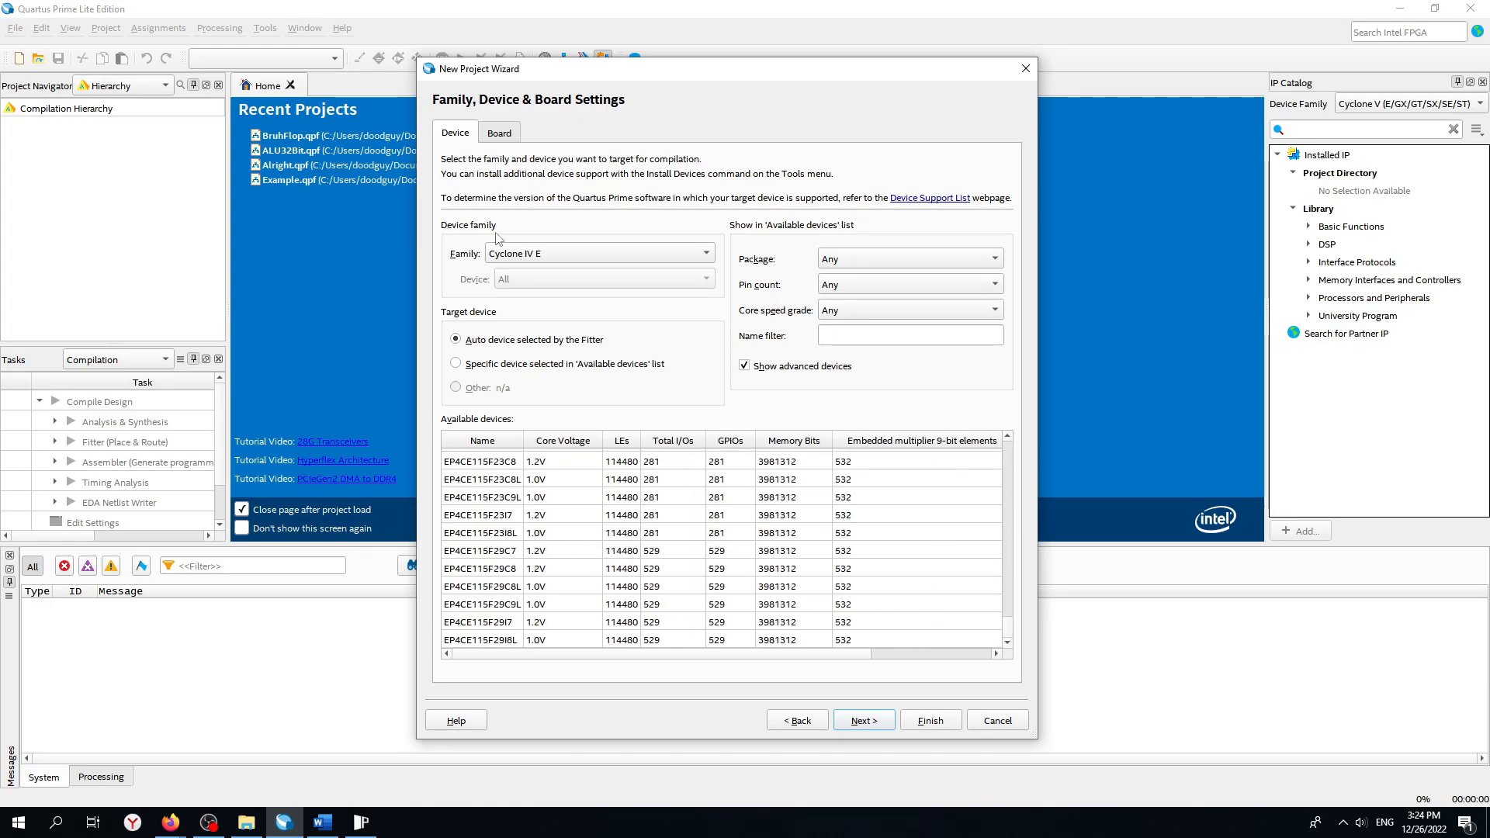
{"action": "left_click", "coordinate": [552, 257]}
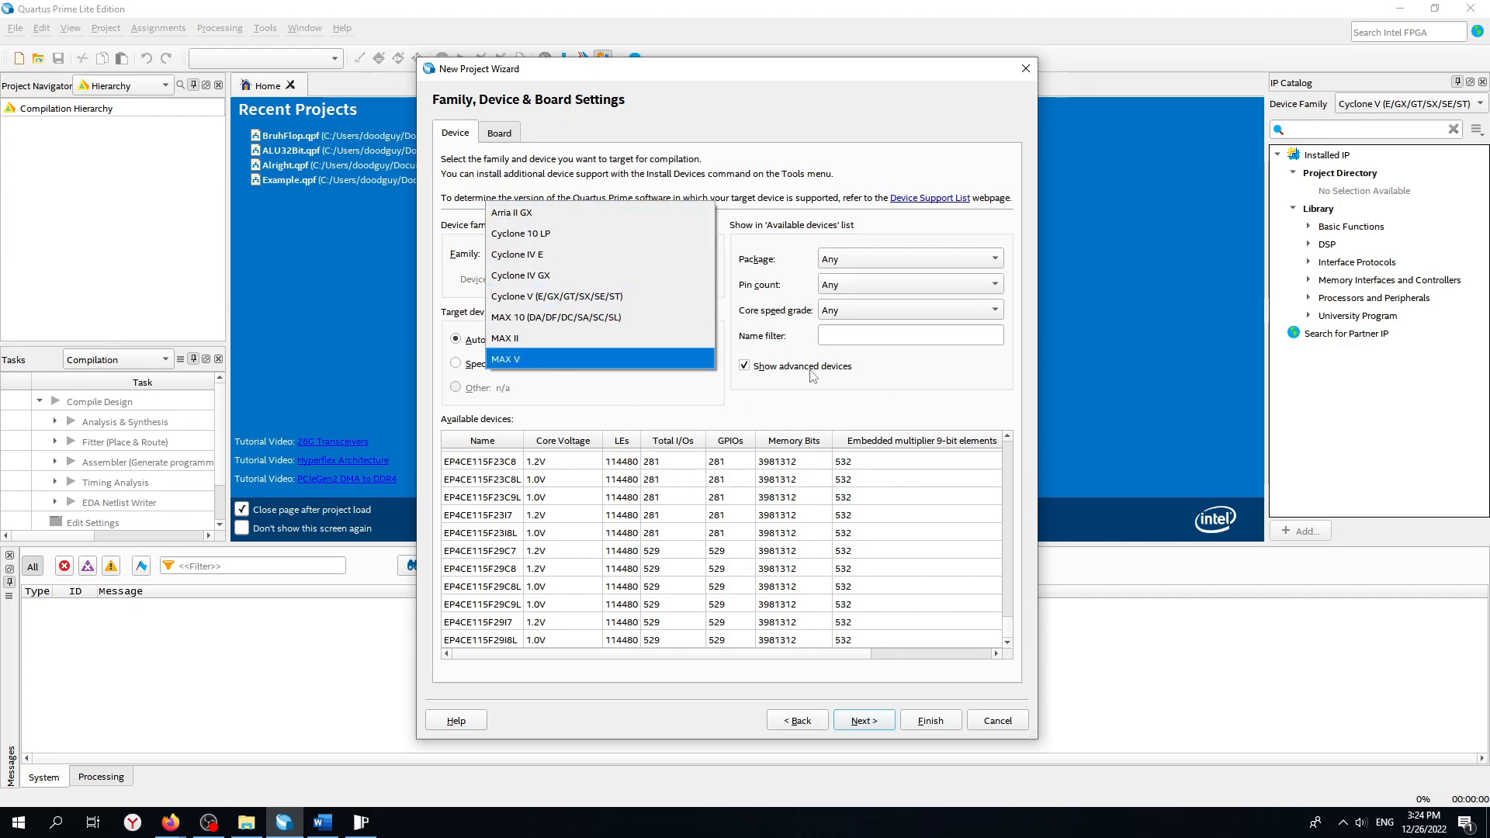
{"action": "left_click", "coordinate": [792, 167]}
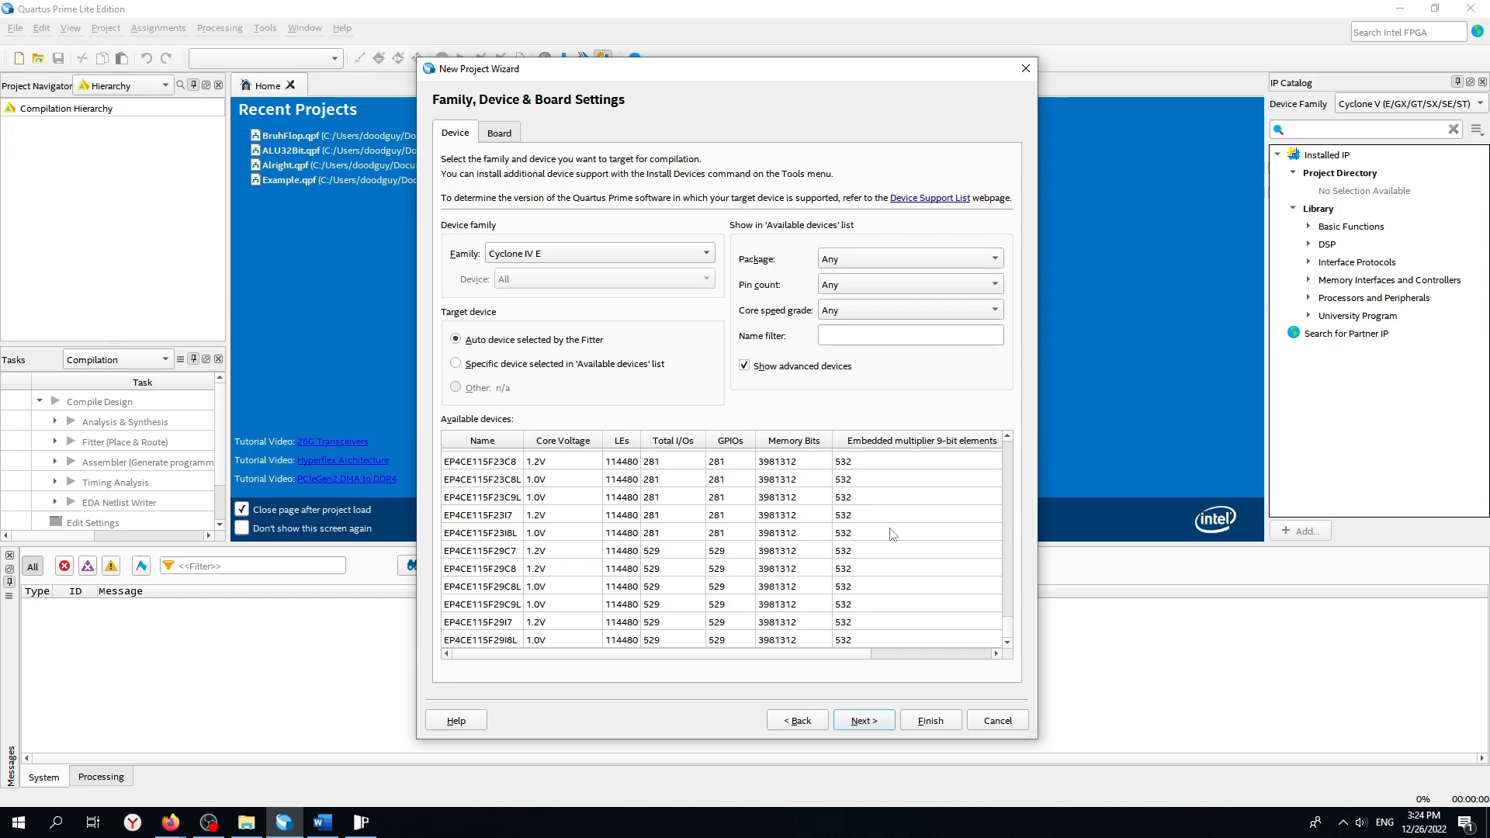
Select EP4CE115F29C8 as the specific target device and proceed to the EDA tool settings.
{"action": "scroll", "coordinate": [893, 535], "scroll_direction": "up", "scroll_amount": 2}
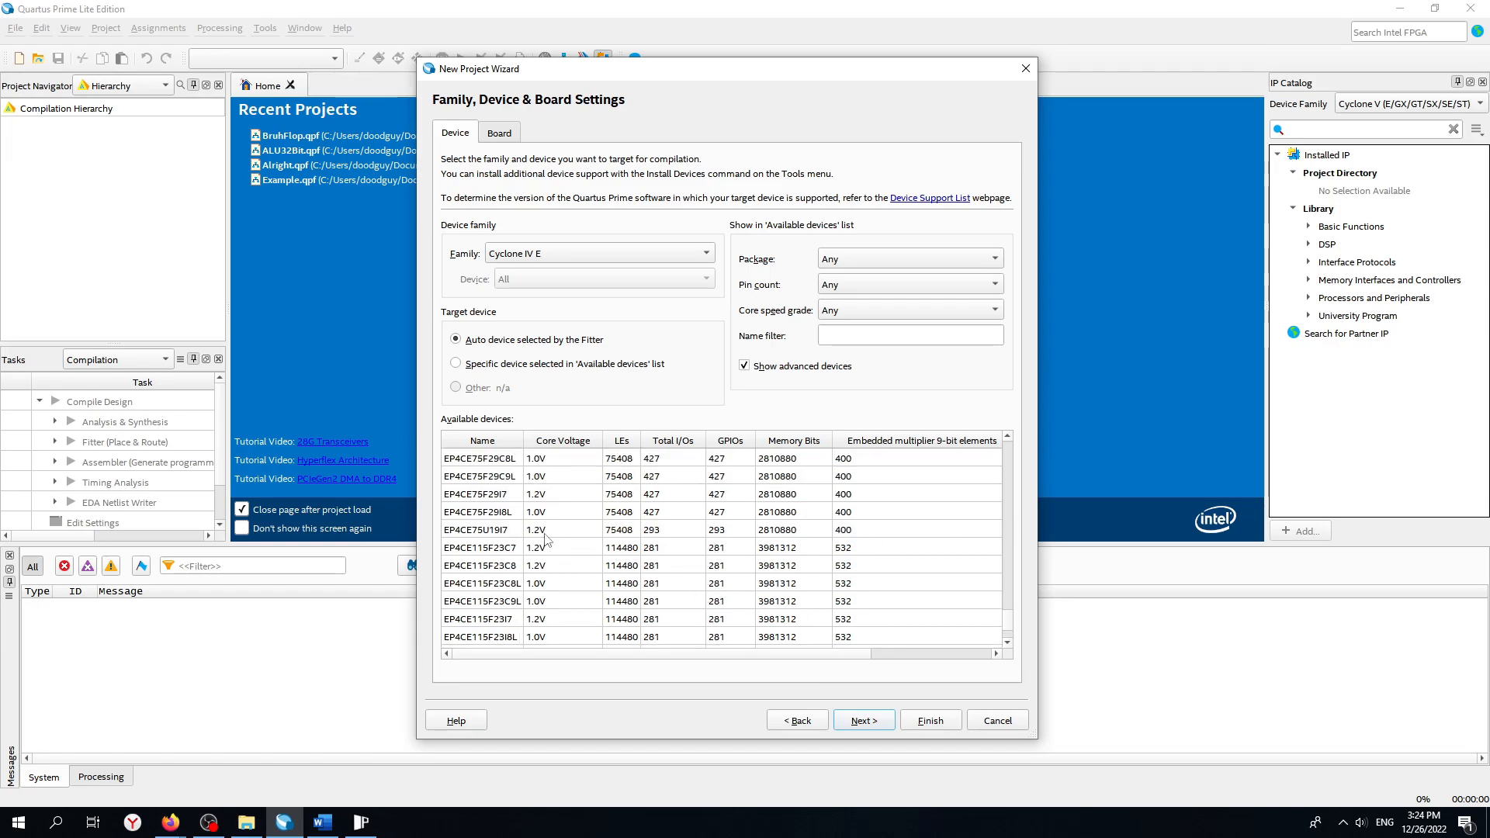
{"action": "scroll", "coordinate": [730, 590], "scroll_direction": "down", "scroll_amount": 2}
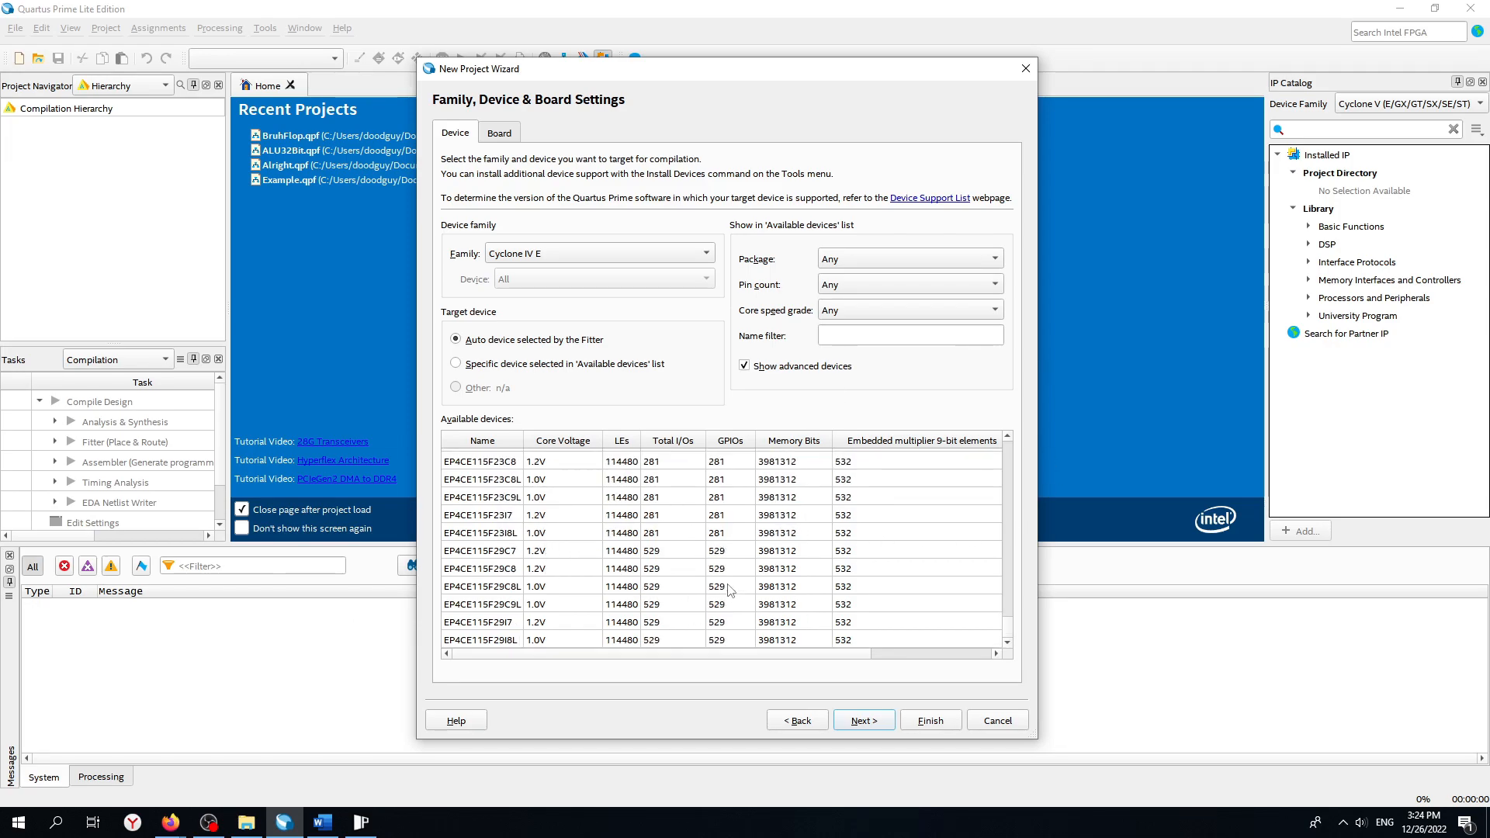
{"action": "left_click", "coordinate": [670, 569]}
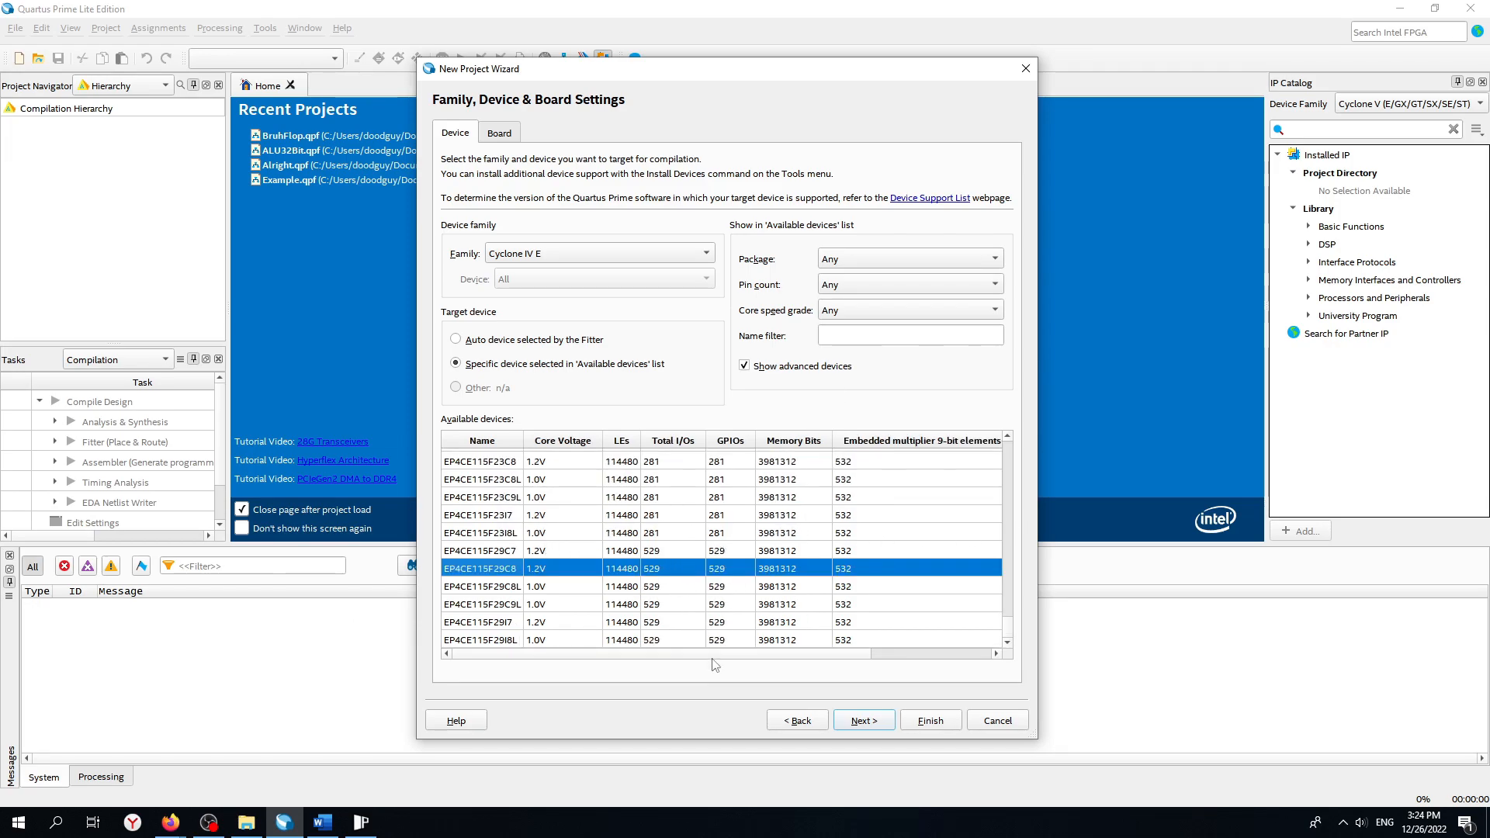
{"action": "left_click", "coordinate": [892, 722]}
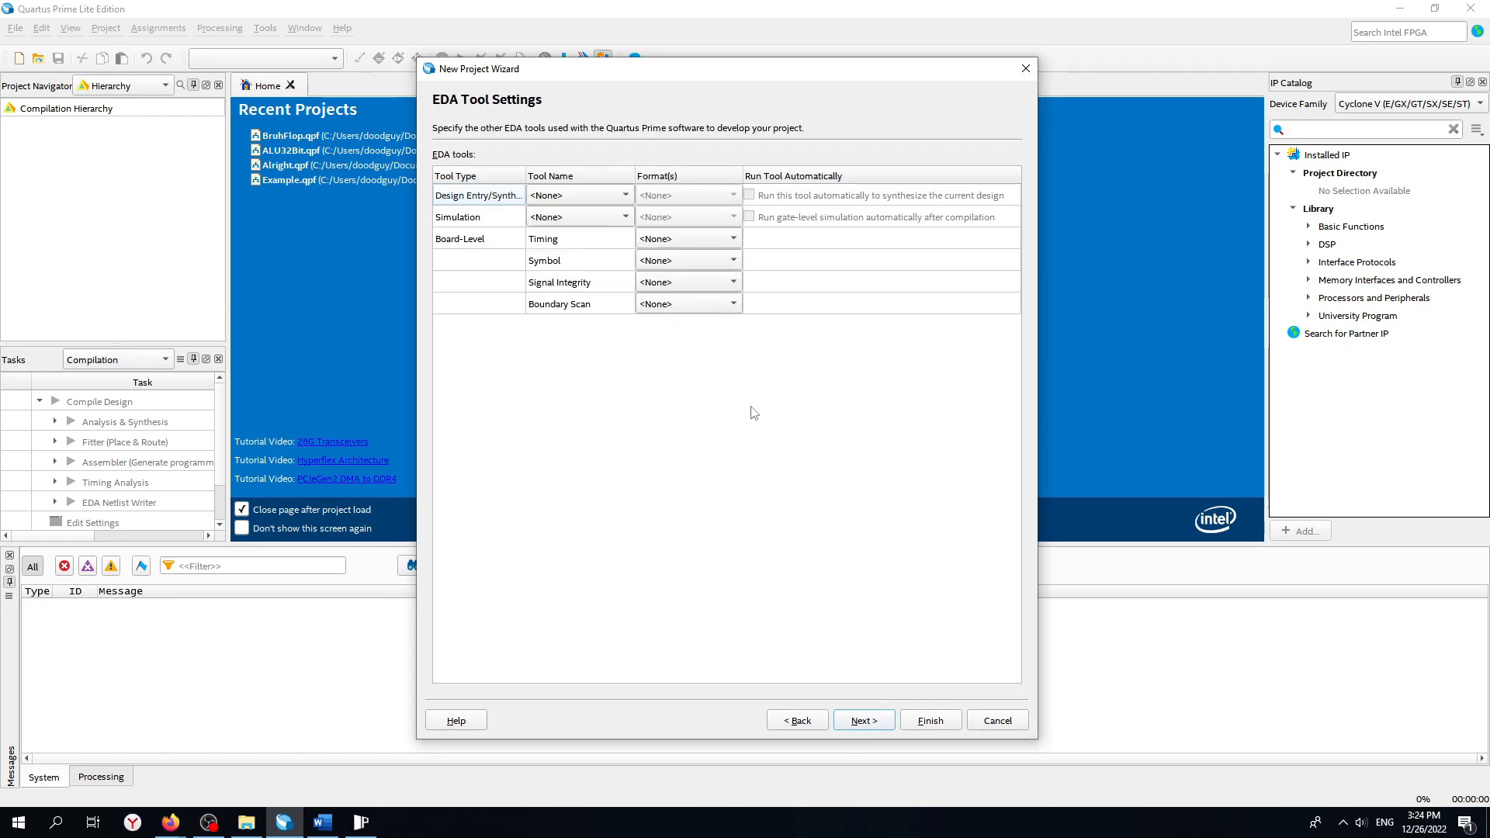
Set the simulation tool to ModelSim with the Verilog HDL format, and finish creating the project.
{"action": "left_click", "coordinate": [547, 215]}
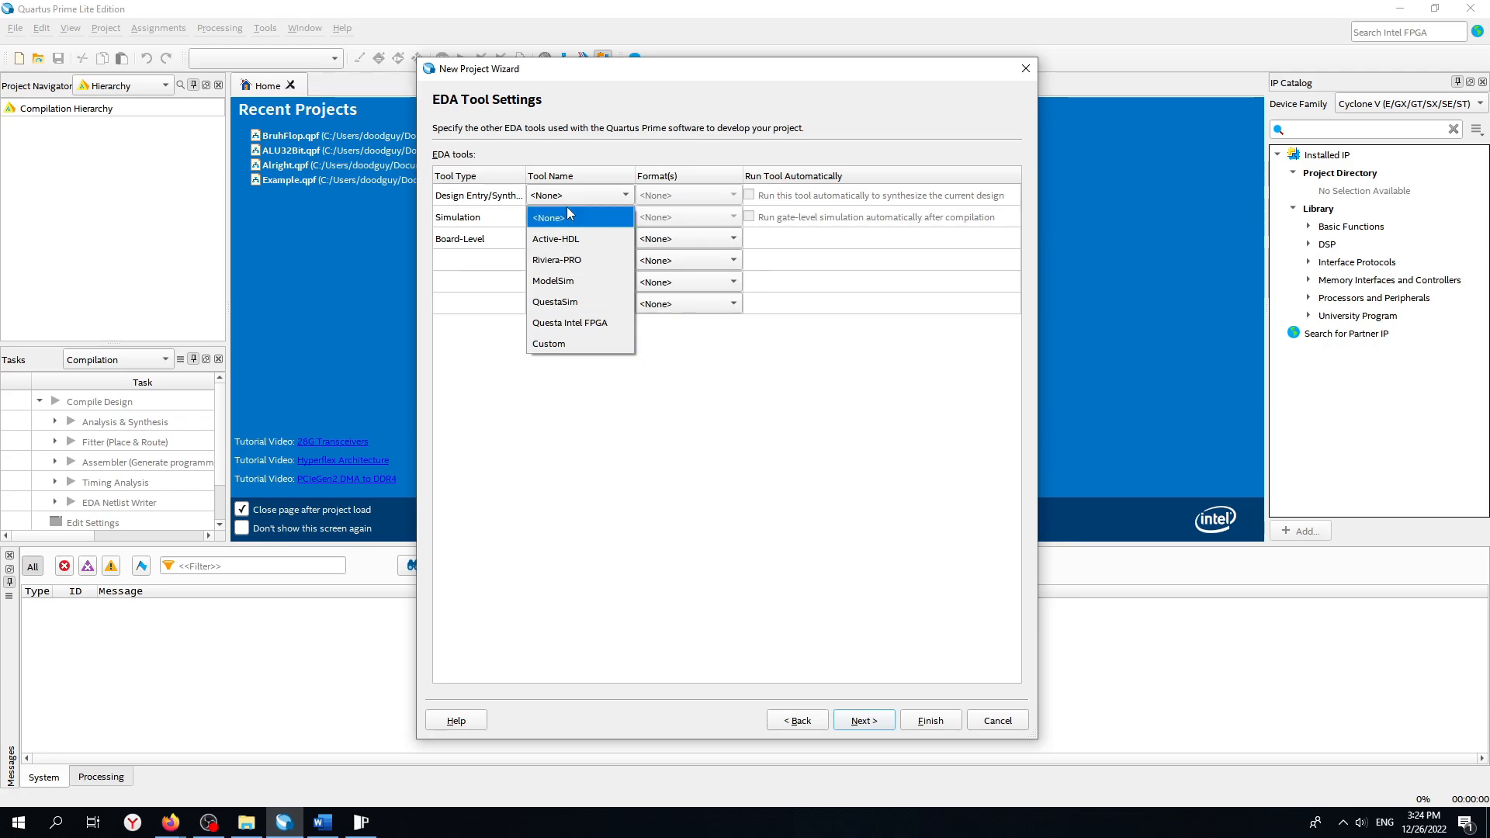
{"action": "left_click", "coordinate": [578, 280]}
{"action": "left_click", "coordinate": [646, 222]}
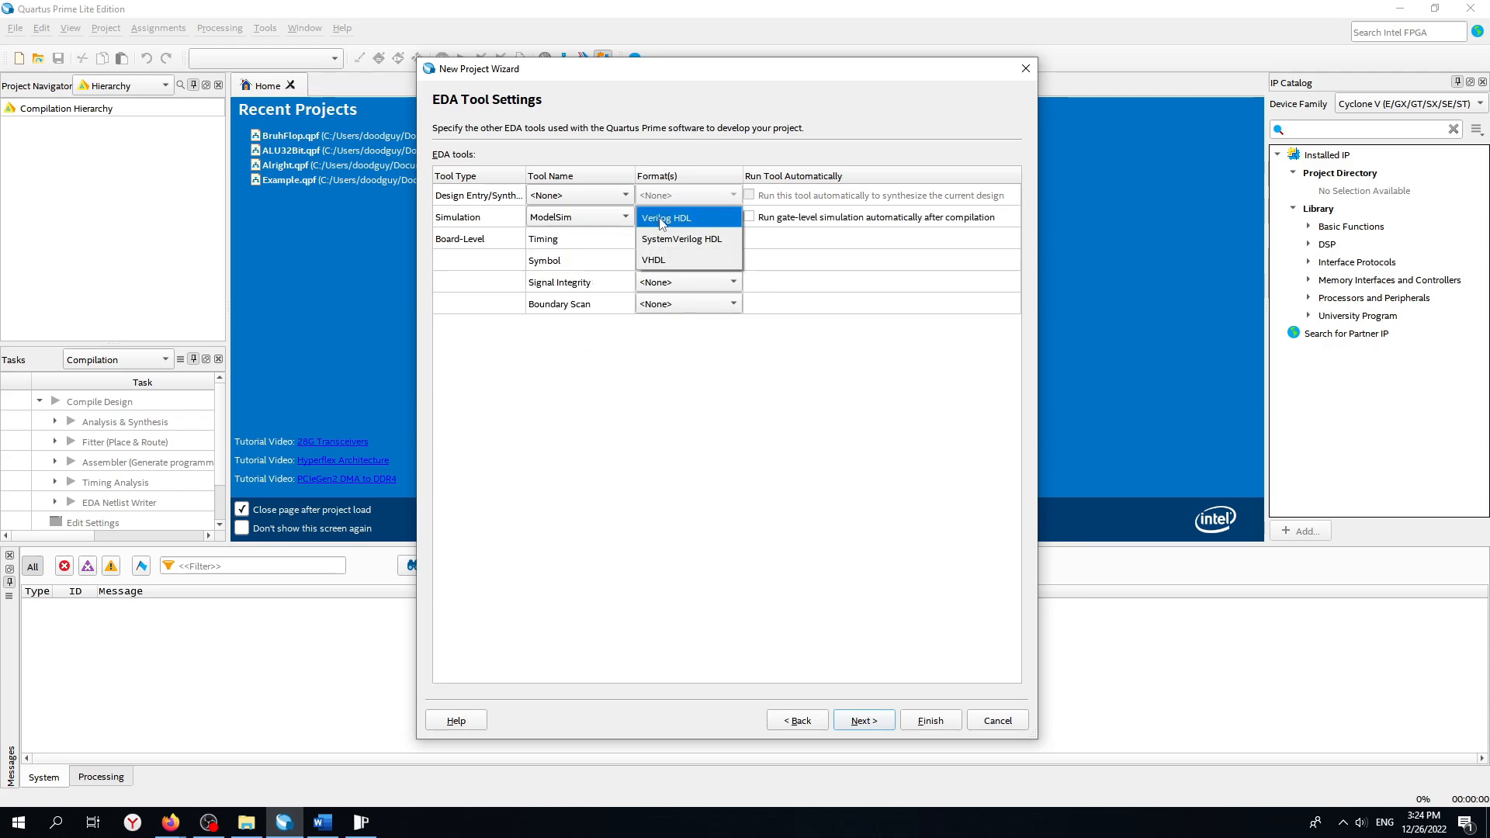
{"action": "left_click", "coordinate": [662, 230]}
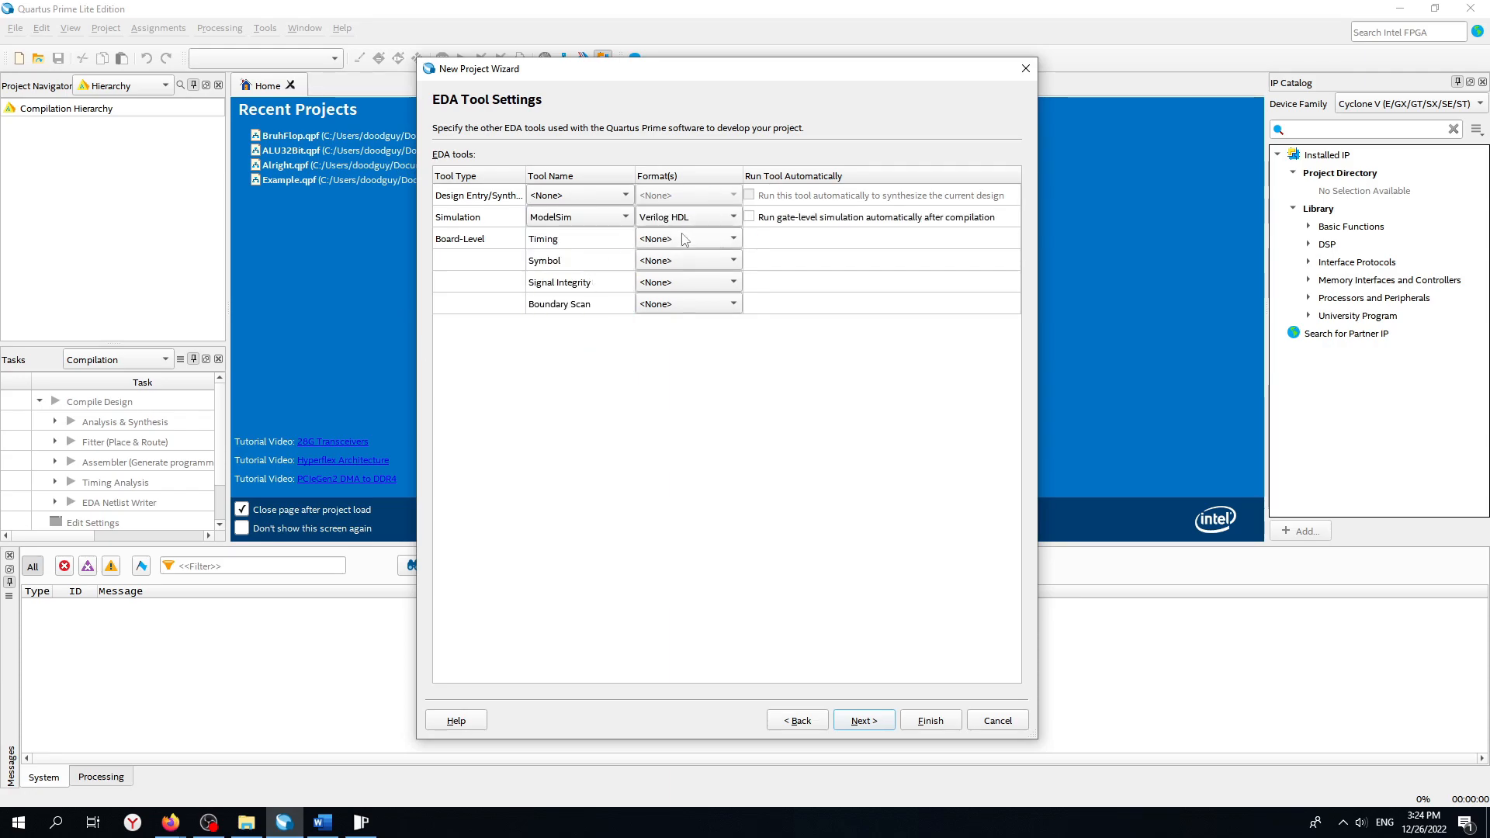
{"action": "left_click", "coordinate": [864, 720]}
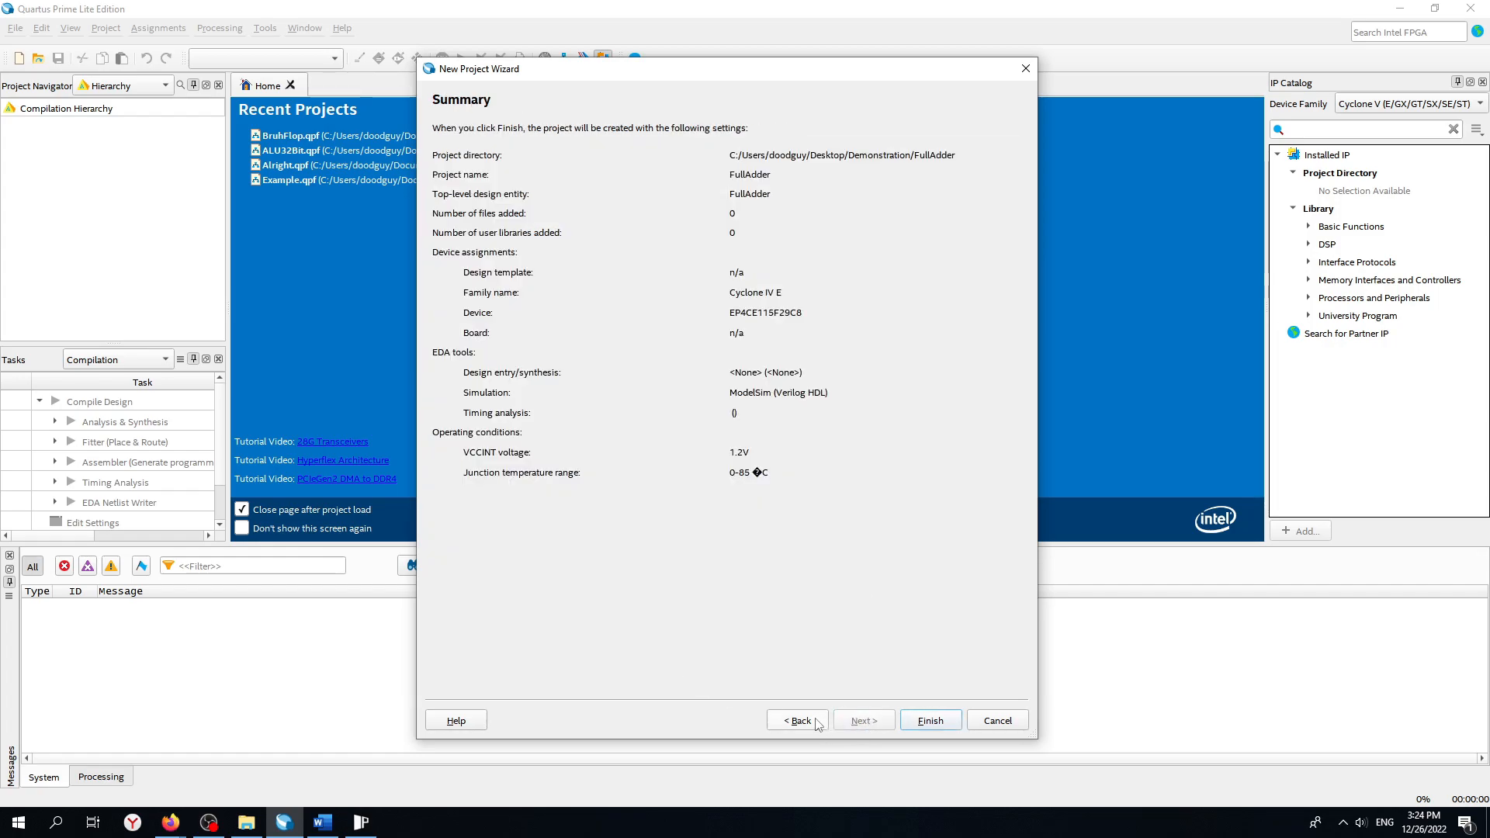
{"action": "left_click", "coordinate": [913, 727]}
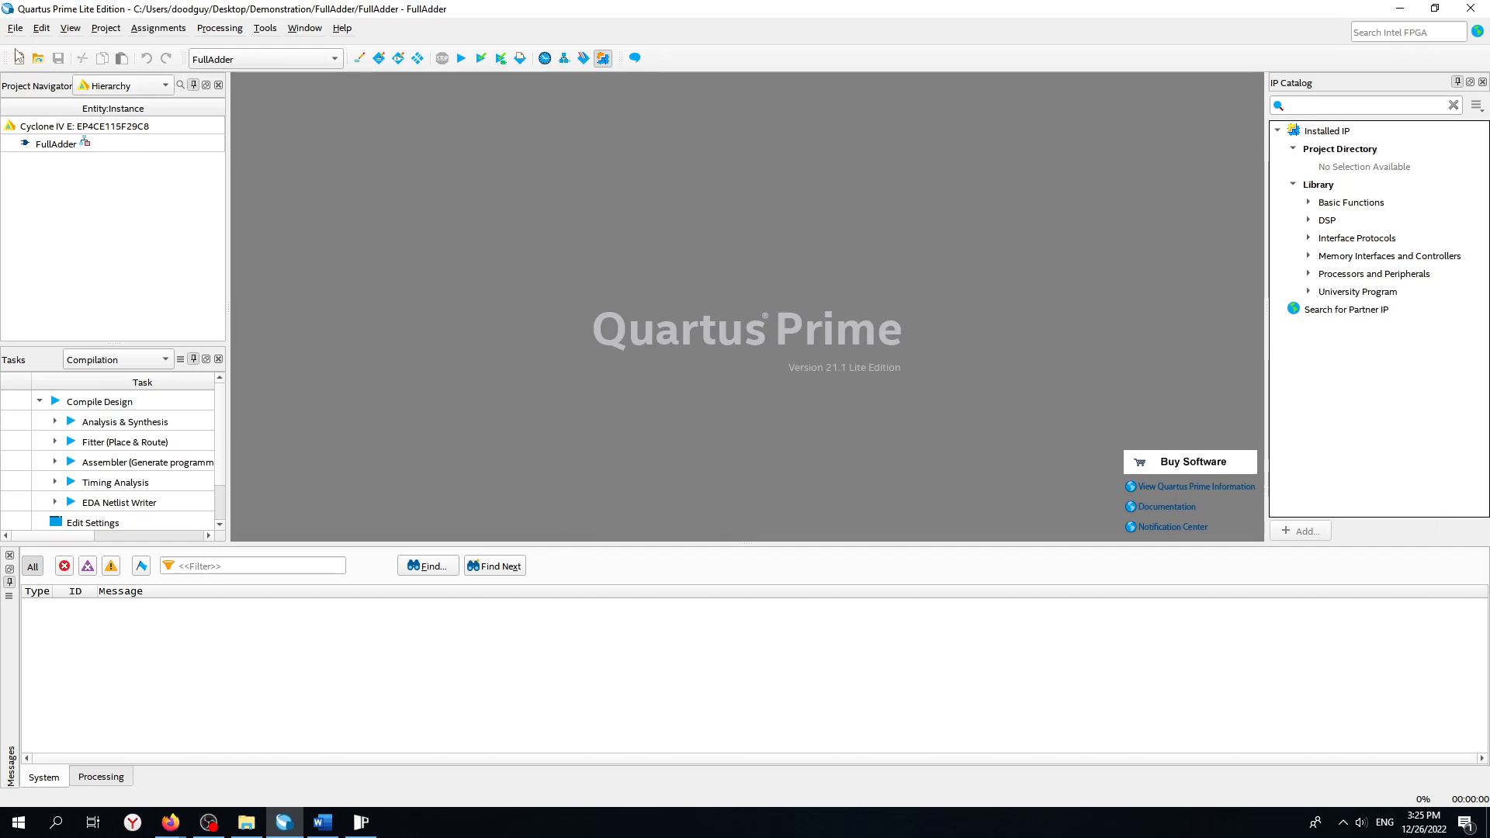
{"action": "left_click", "coordinate": [17, 28]}
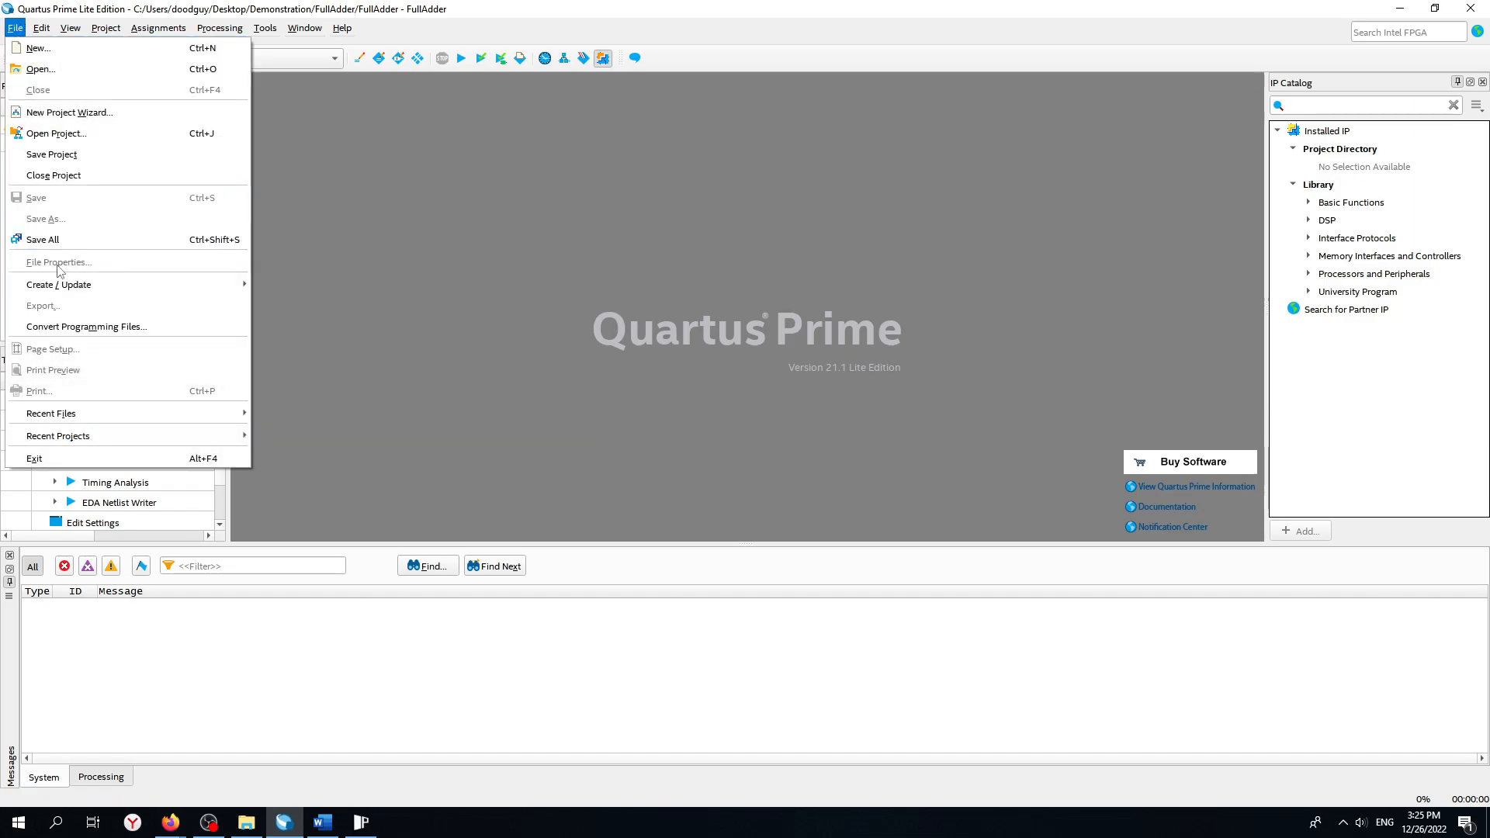
{"action": "mouse_move", "coordinate": [15, 28]}
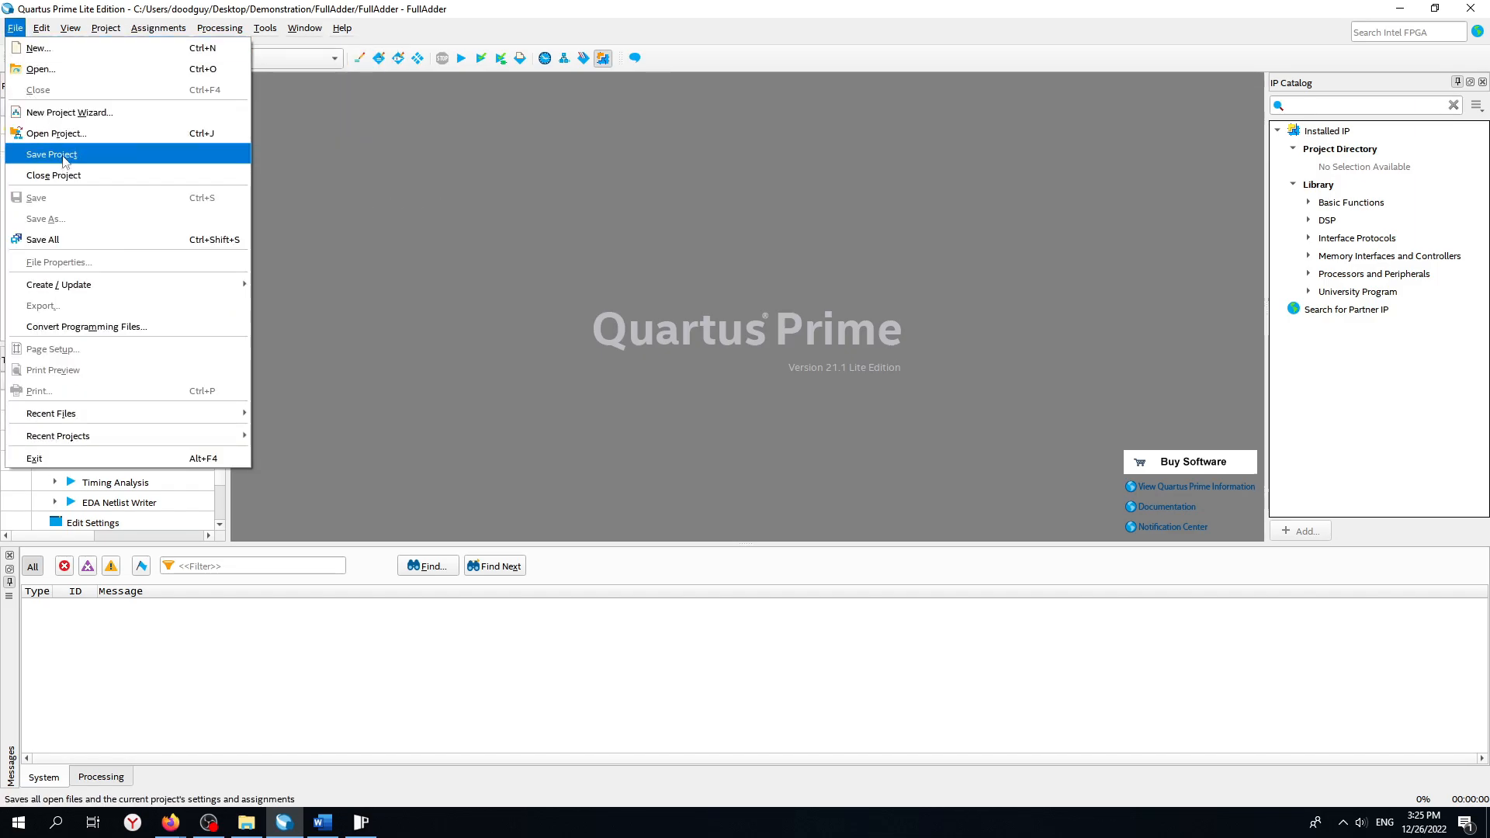
{"action": "left_click", "coordinate": [545, 240]}
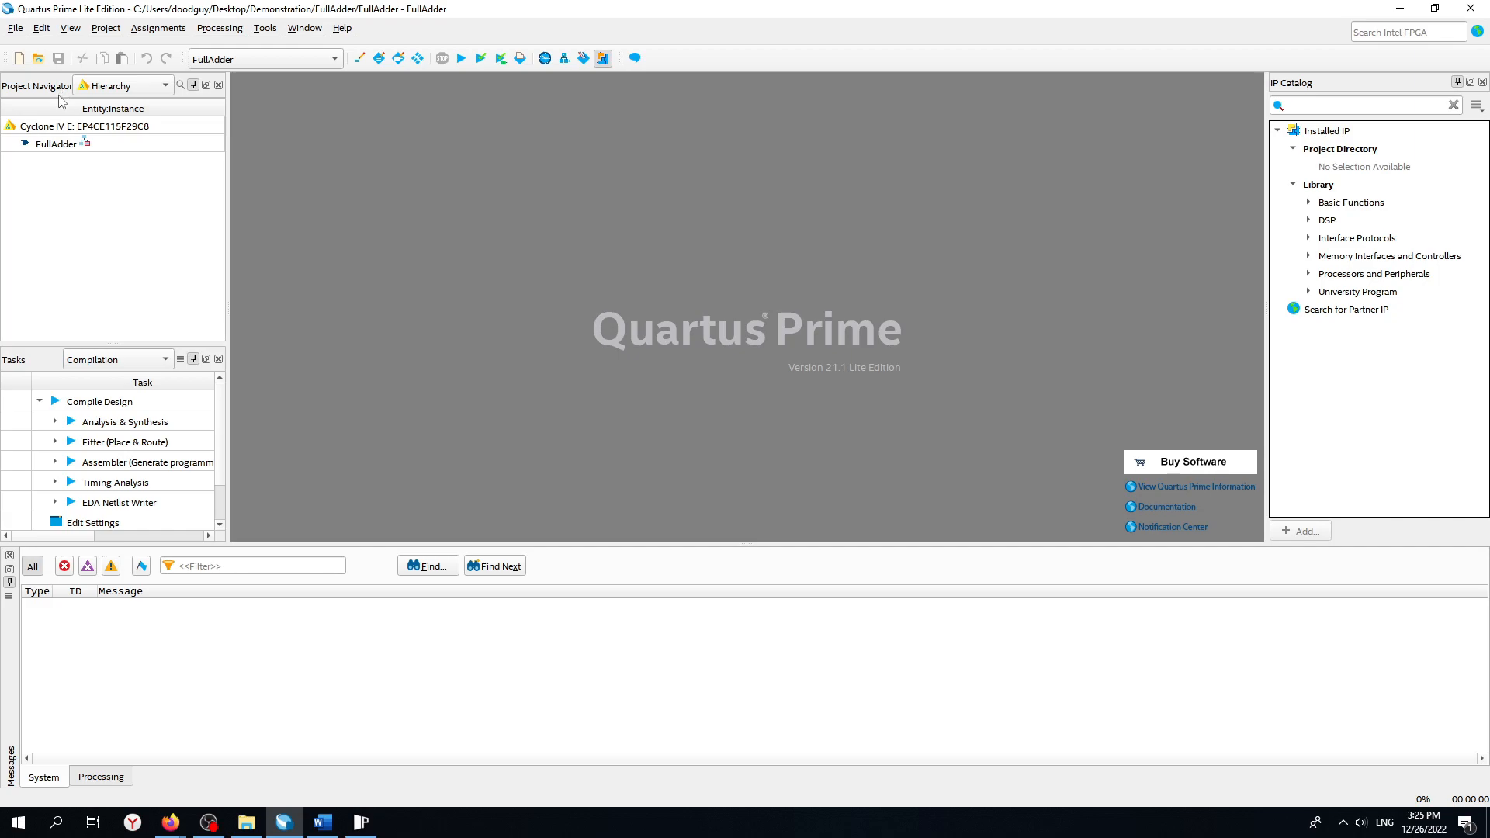
{"action": "left_click", "coordinate": [129, 147]}
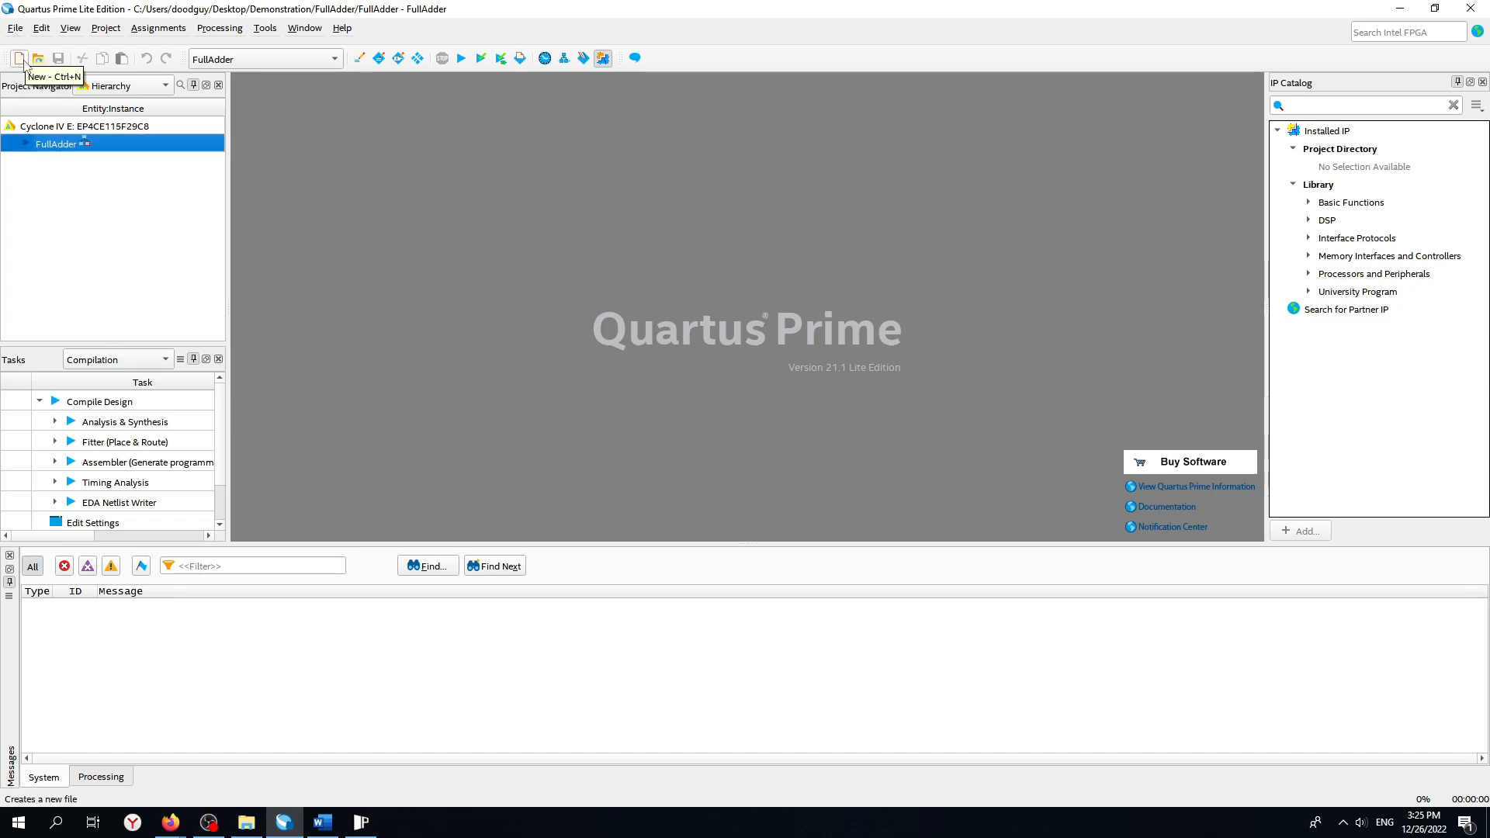
Create a new Block Diagram/Schematic File in the project.
{"action": "left_click", "coordinate": [20, 59]}
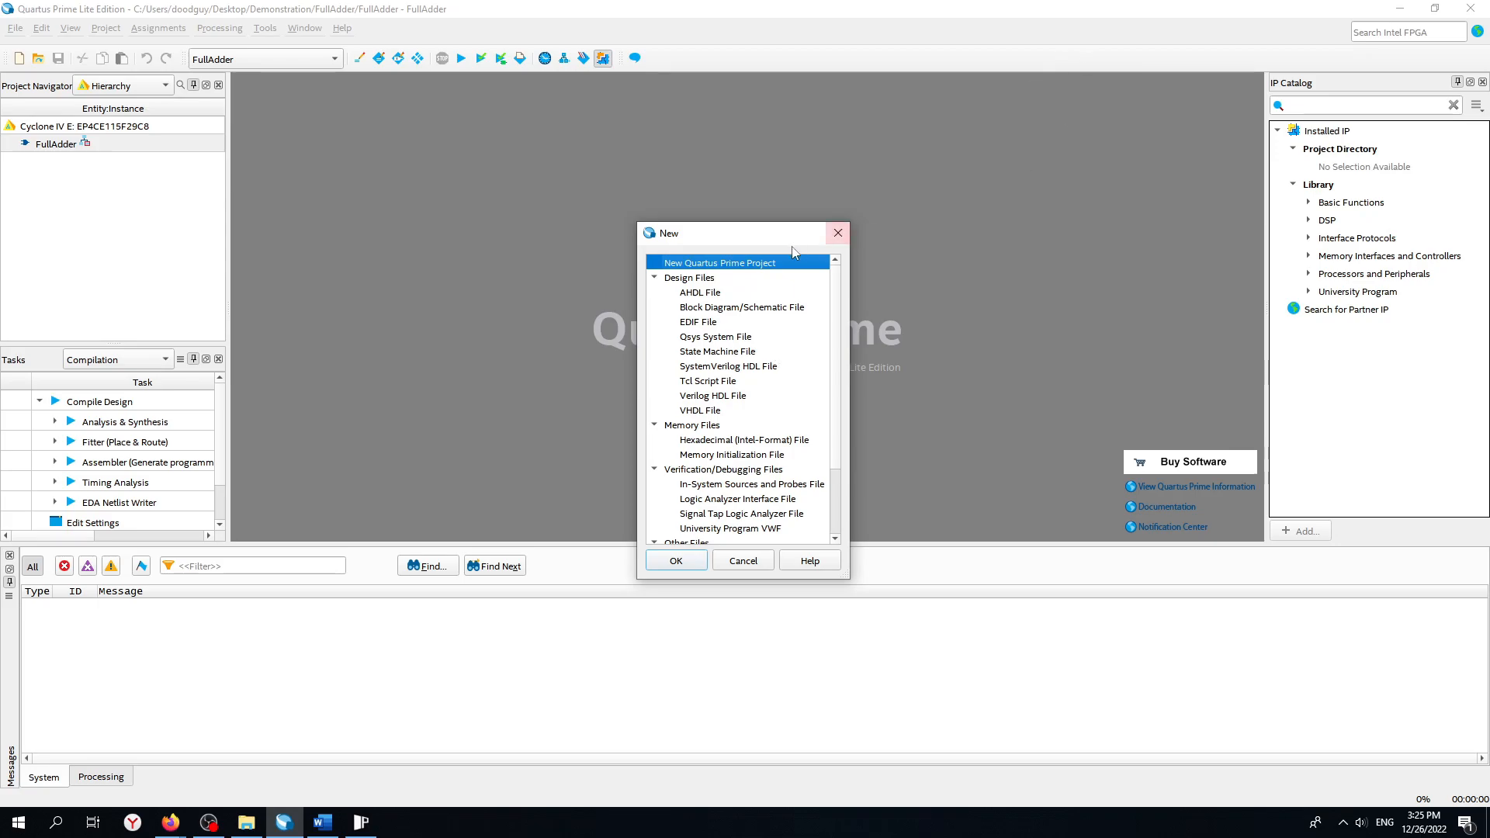
{"action": "left_click", "coordinate": [707, 401]}
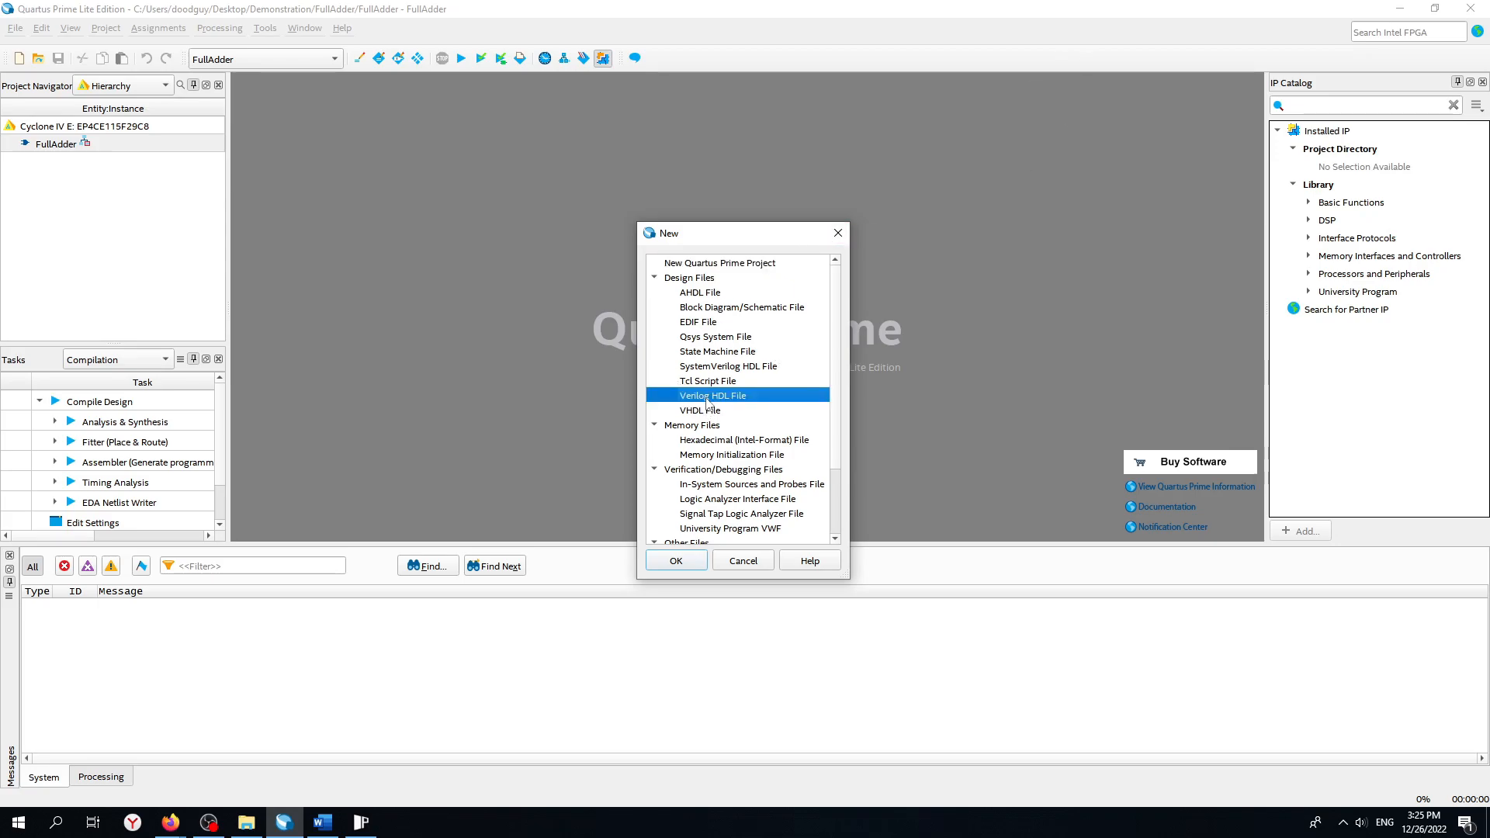
{"action": "left_click", "coordinate": [708, 406]}
{"action": "left_click", "coordinate": [707, 397]}
{"action": "left_click", "coordinate": [712, 367]}
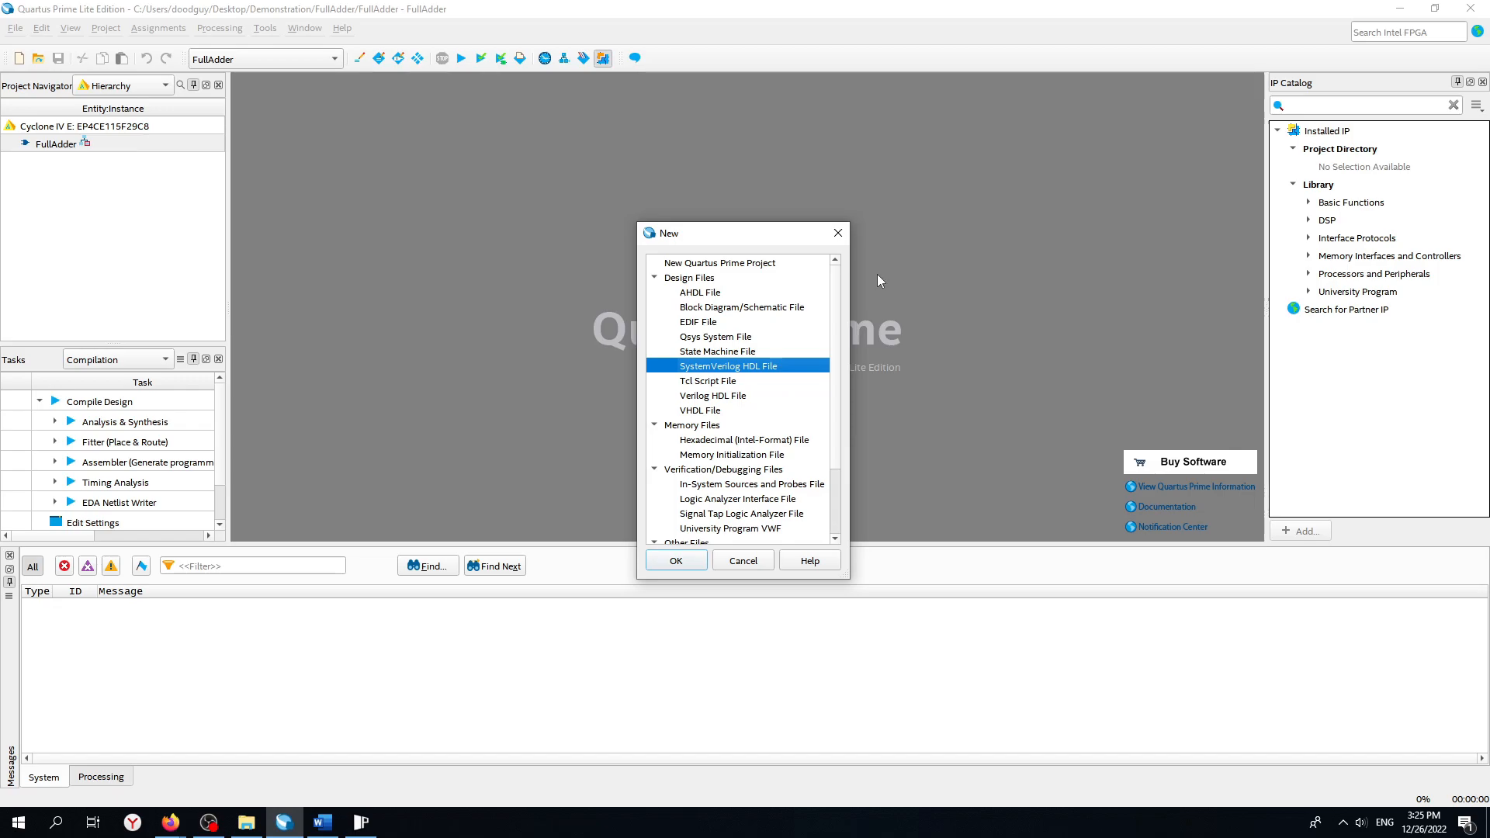
{"action": "left_click", "coordinate": [755, 311]}
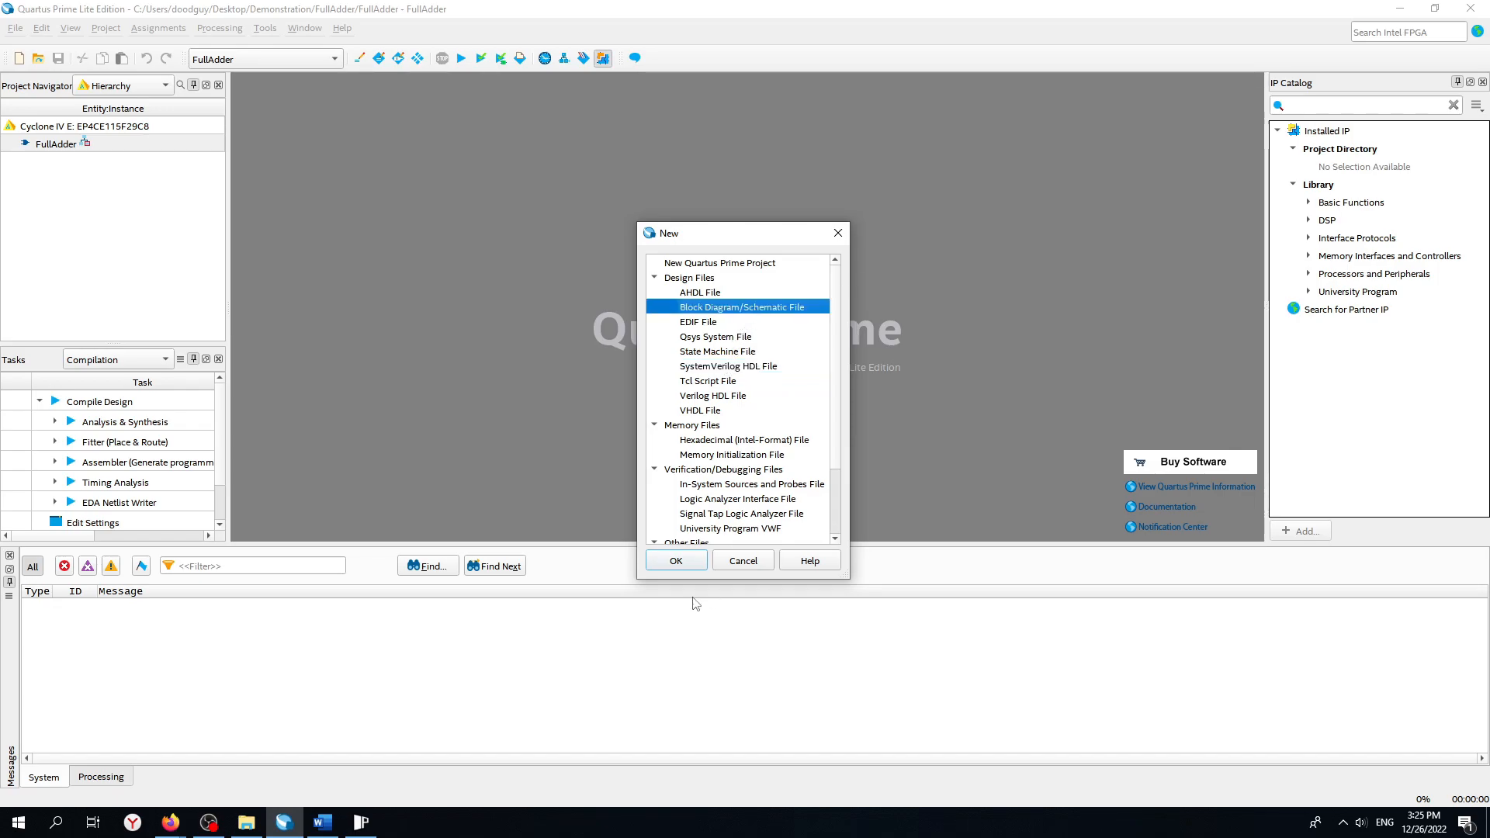
{"action": "left_click", "coordinate": [676, 560]}
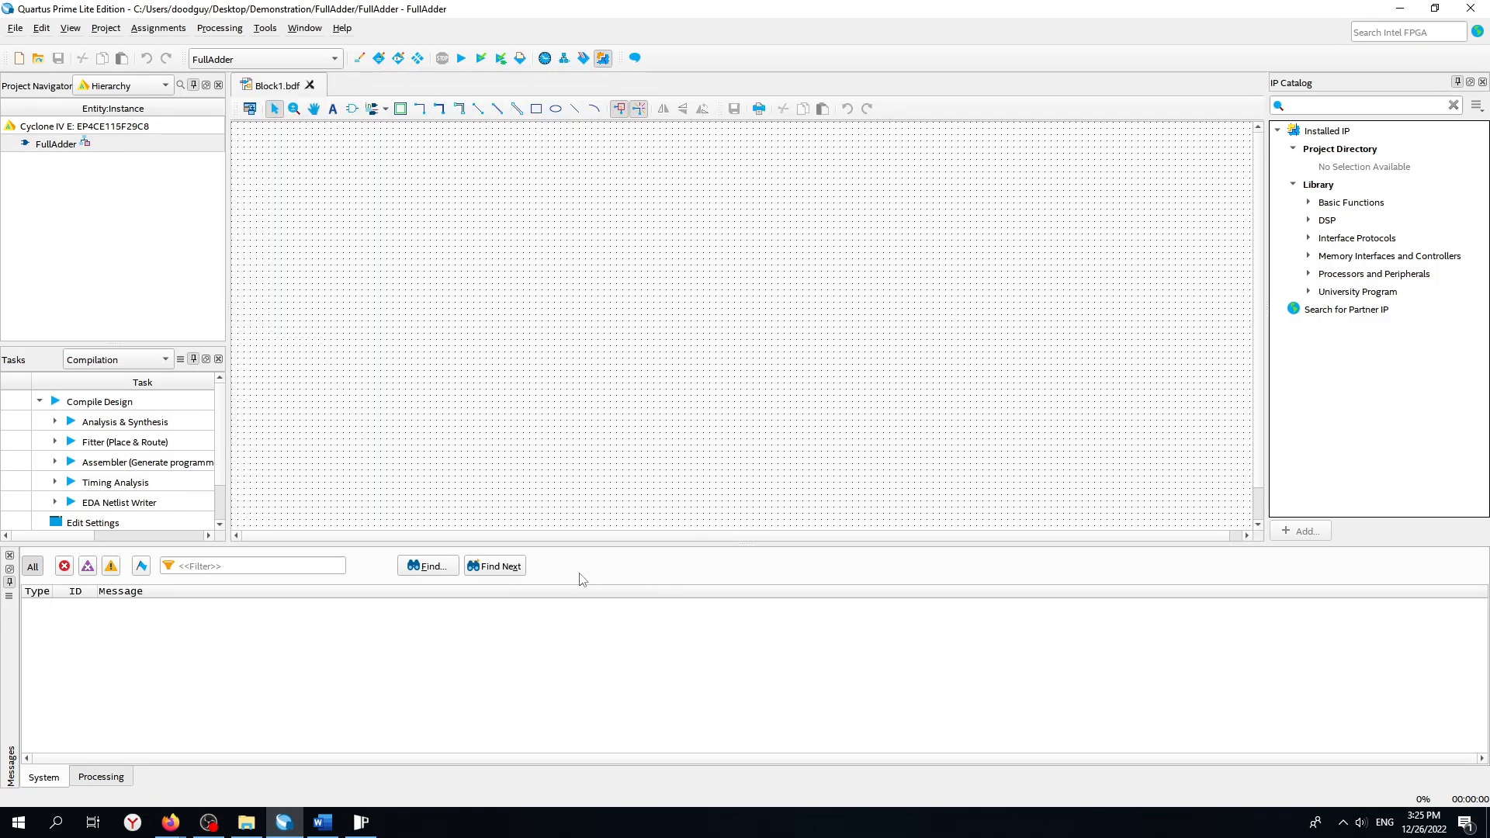
Switch to PhotoQt Image Viewer and examine the full adder's gate connections in Gate Level Diagram.png, moving its window aside.
{"action": "left_click", "coordinate": [360, 825]}
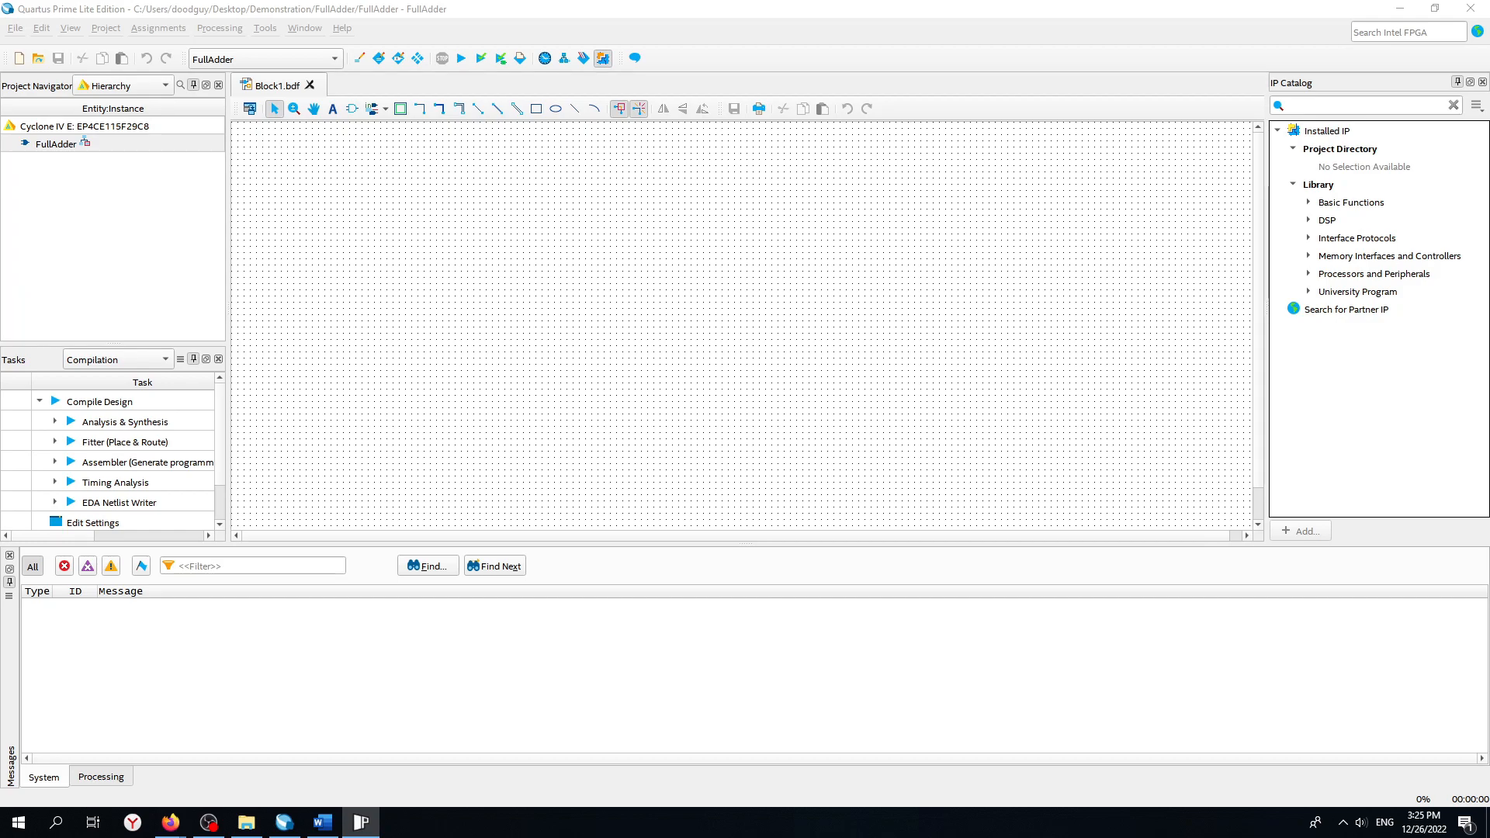
{"action": "left_click_drag", "start_coordinate": [807, 206], "coordinate": [692, 206]}
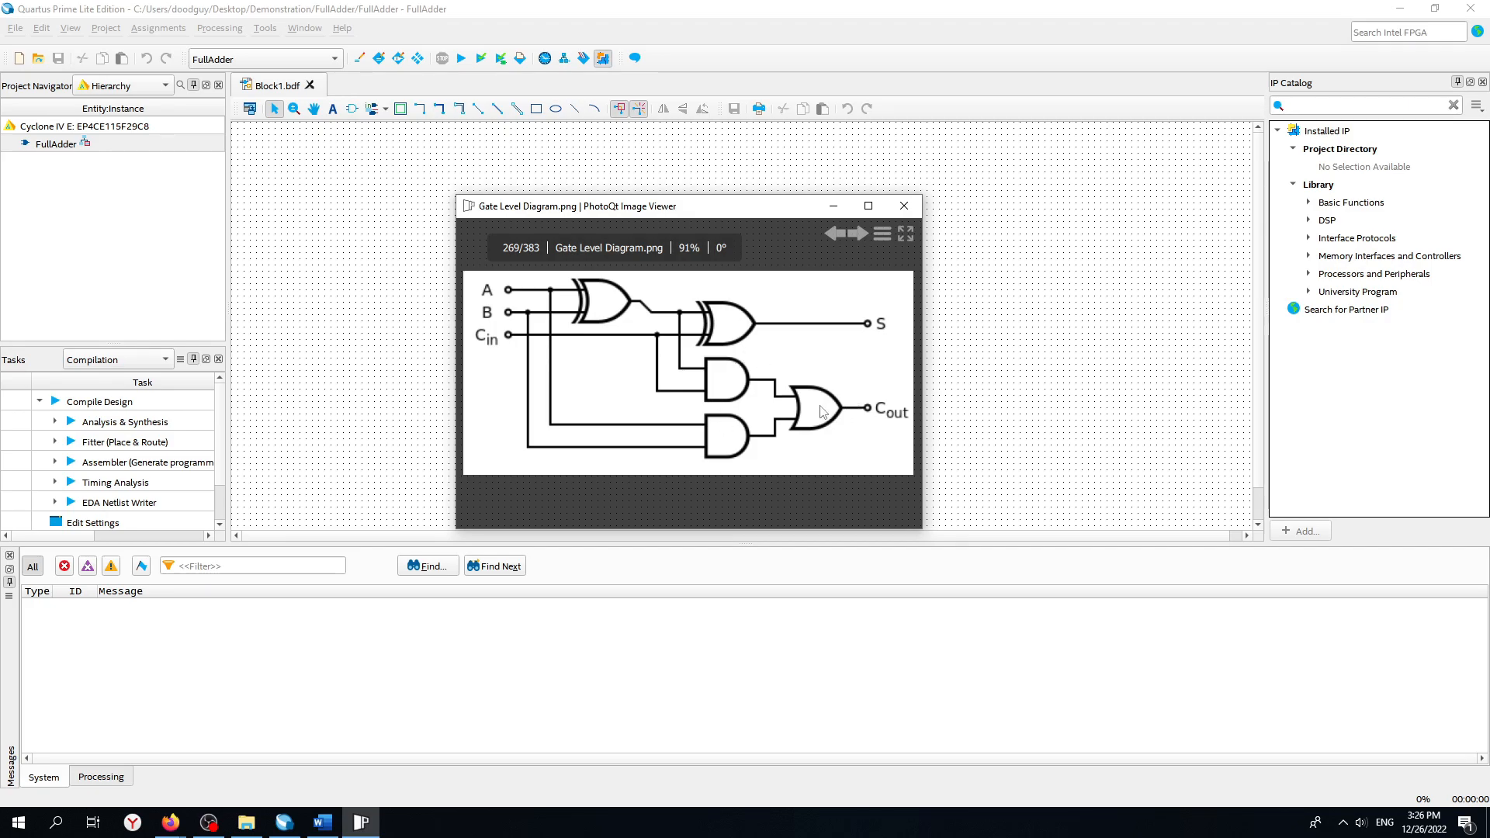
{"action": "mouse_move", "coordinate": [508, 313]}
{"action": "left_click_drag", "start_coordinate": [725, 216], "coordinate": [604, 200]}
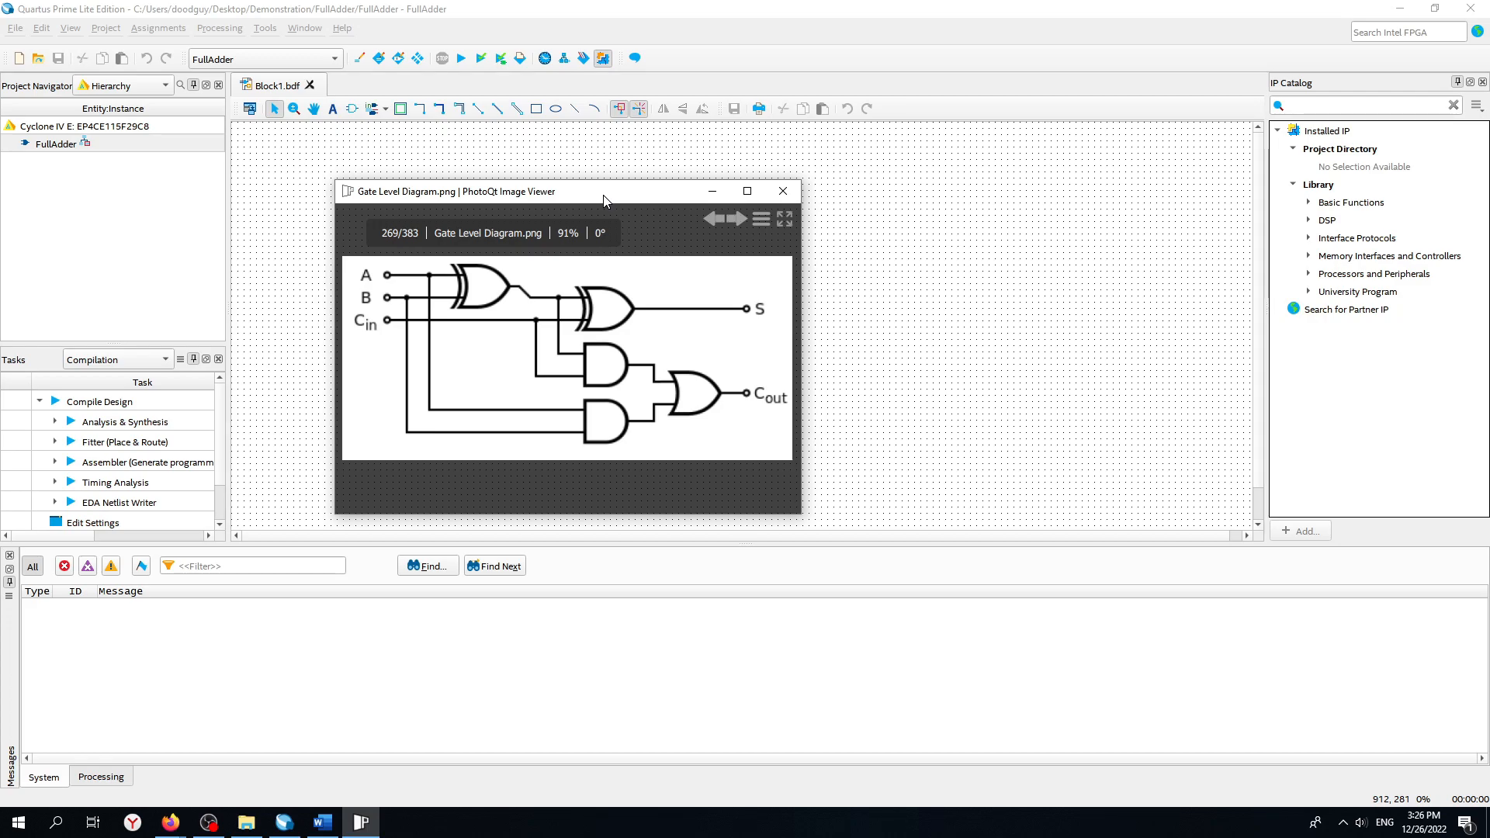
{"action": "left_click_drag", "start_coordinate": [603, 194], "coordinate": [35, 303]}
{"action": "left_click", "coordinate": [78, 226]}
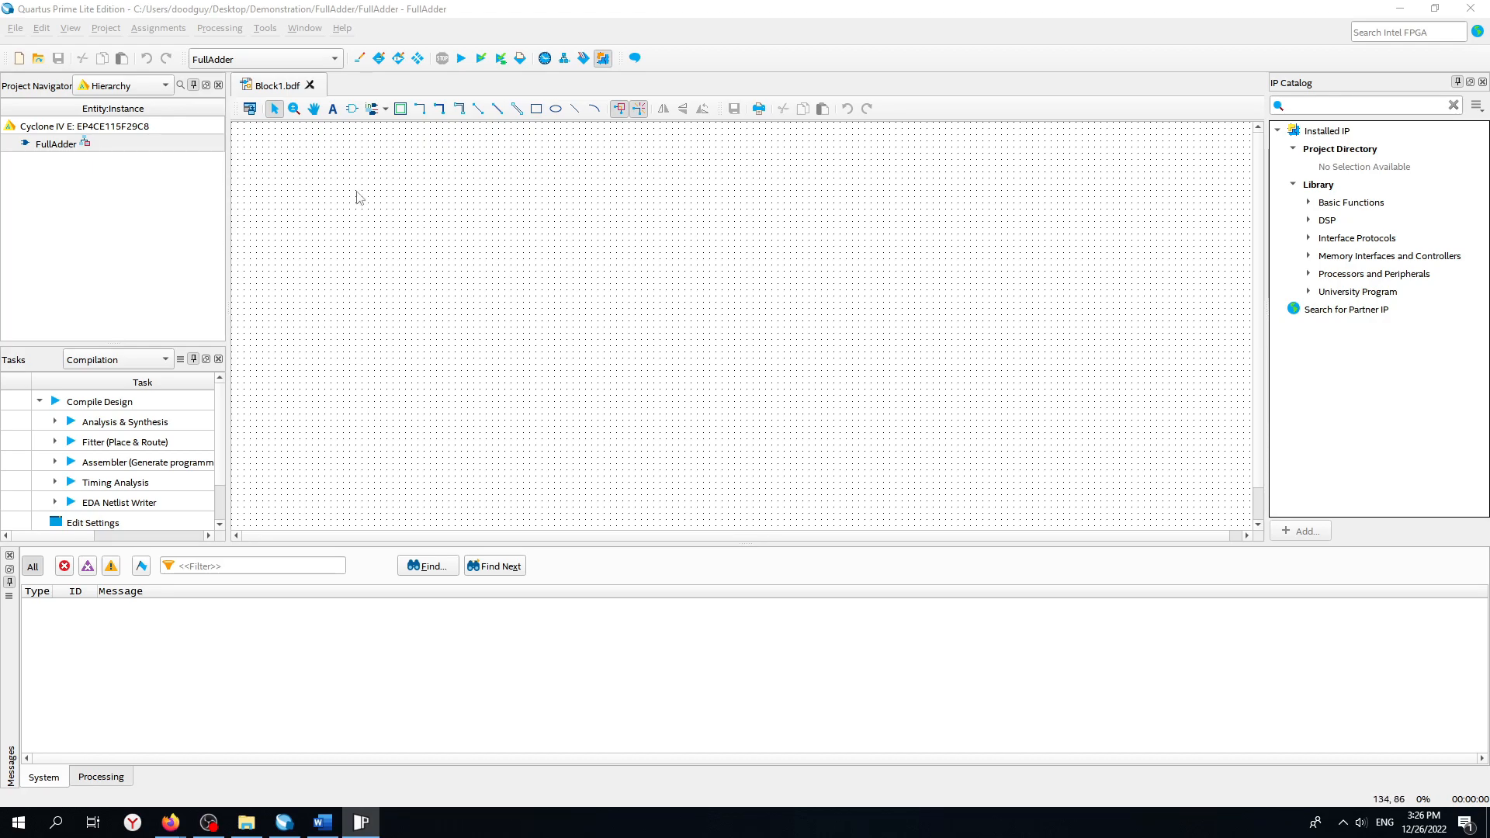
Expand the primitives library for inserting symbols, and check the required gates in Gate Level Diagram.png.
{"action": "left_click", "coordinate": [352, 108]}
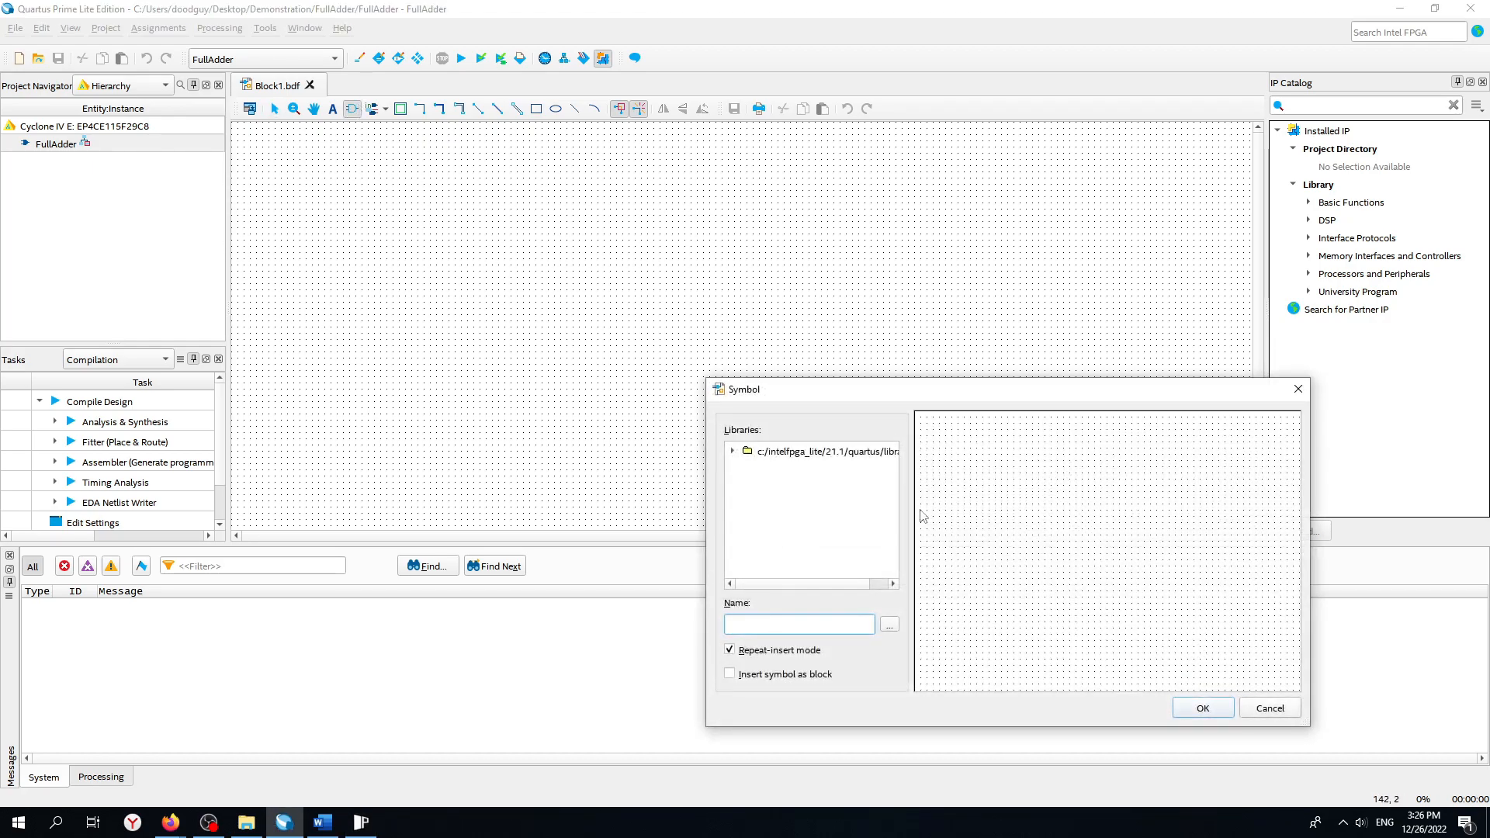
{"action": "left_click", "coordinate": [732, 452]}
{"action": "left_click_drag", "start_coordinate": [883, 410], "coordinate": [809, 244]}
{"action": "left_click", "coordinate": [675, 339]}
{"action": "scroll", "coordinate": [750, 388], "scroll_direction": "down", "scroll_amount": 1}
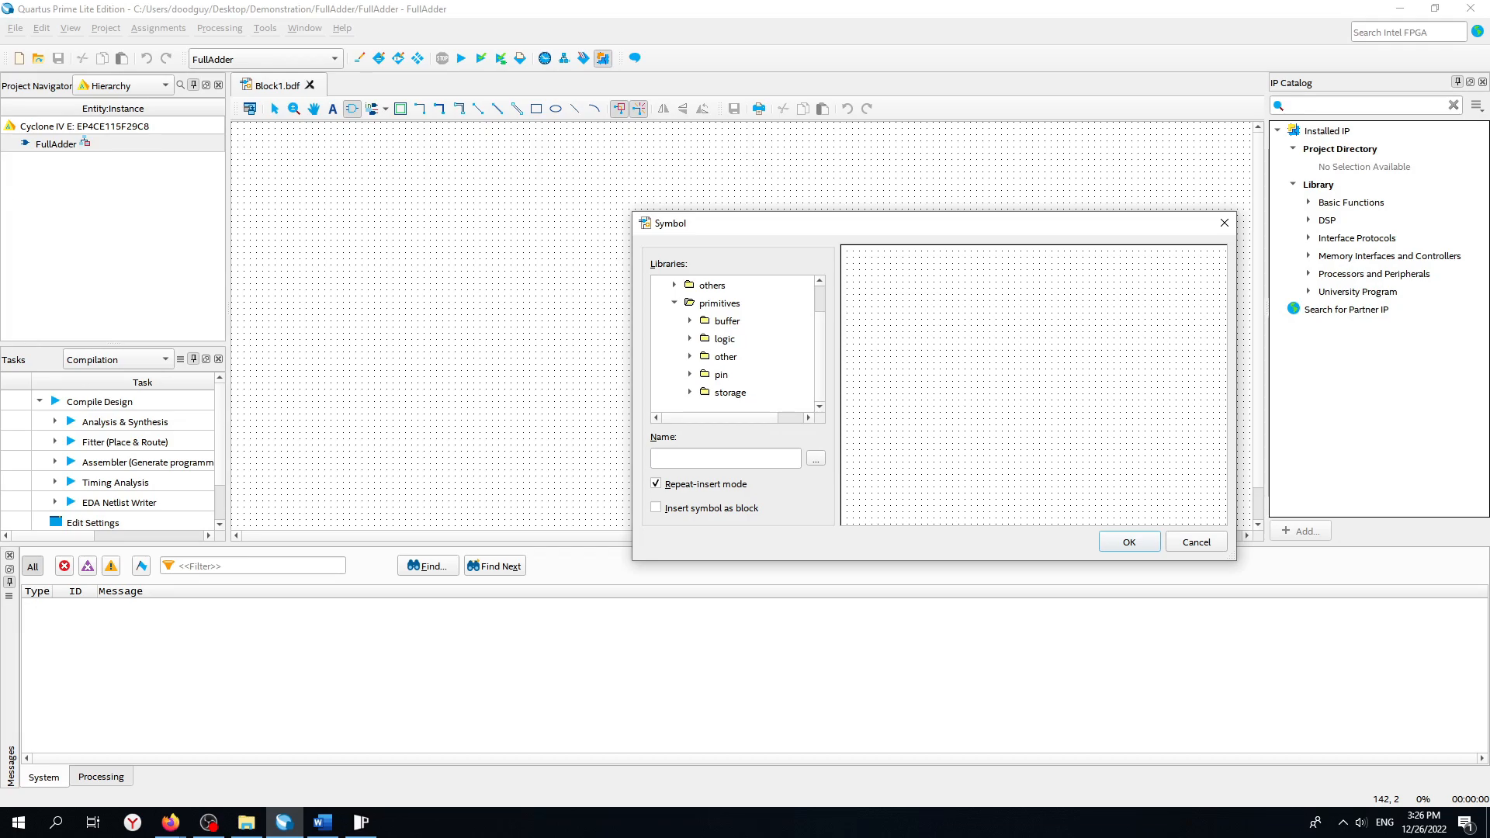
{"action": "left_click_drag", "start_coordinate": [0, 159], "coordinate": [1115, 176]}
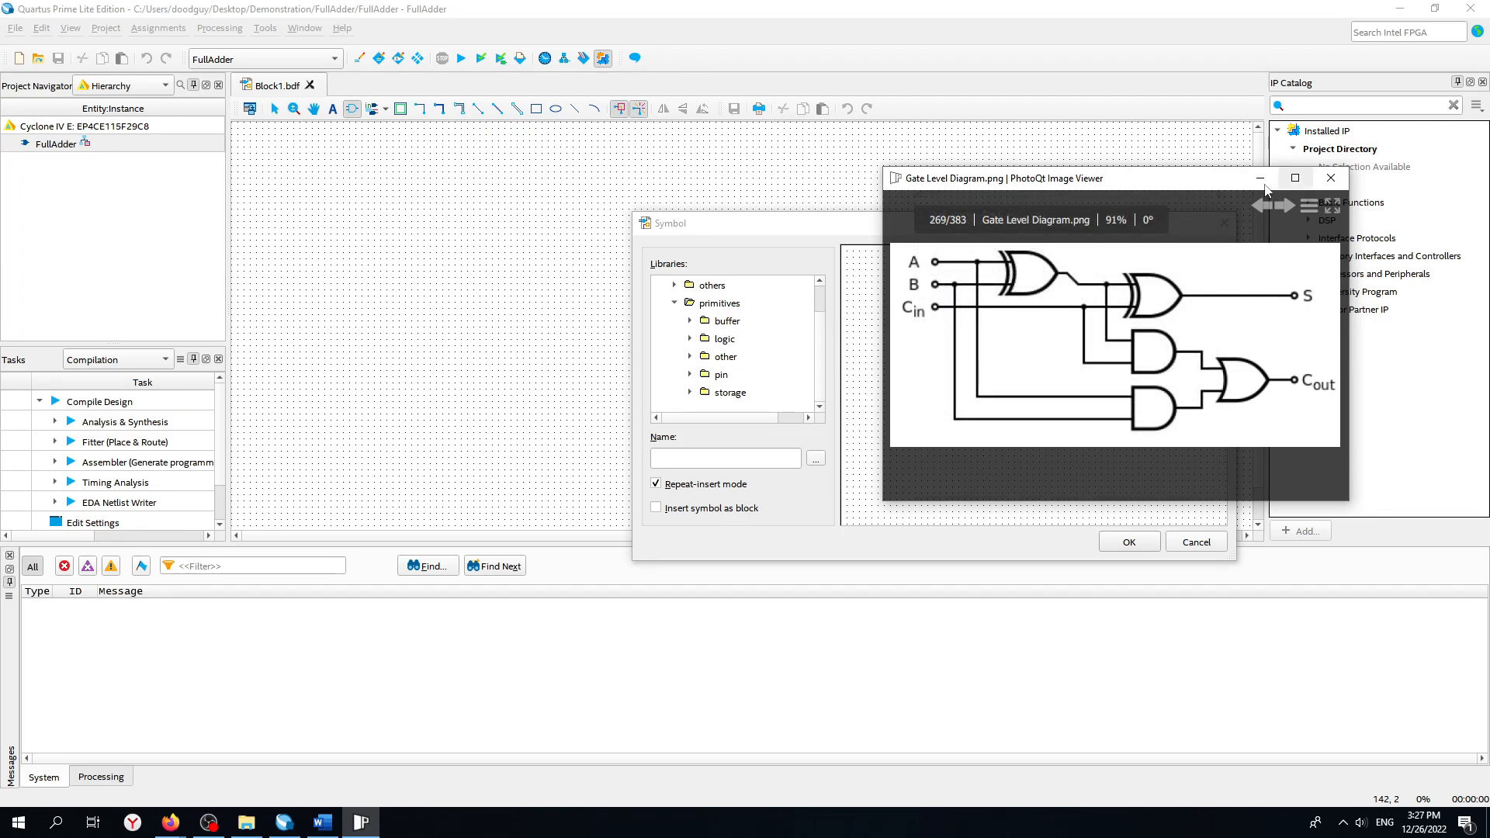
{"action": "left_click_drag", "start_coordinate": [1207, 179], "coordinate": [0, 404]}
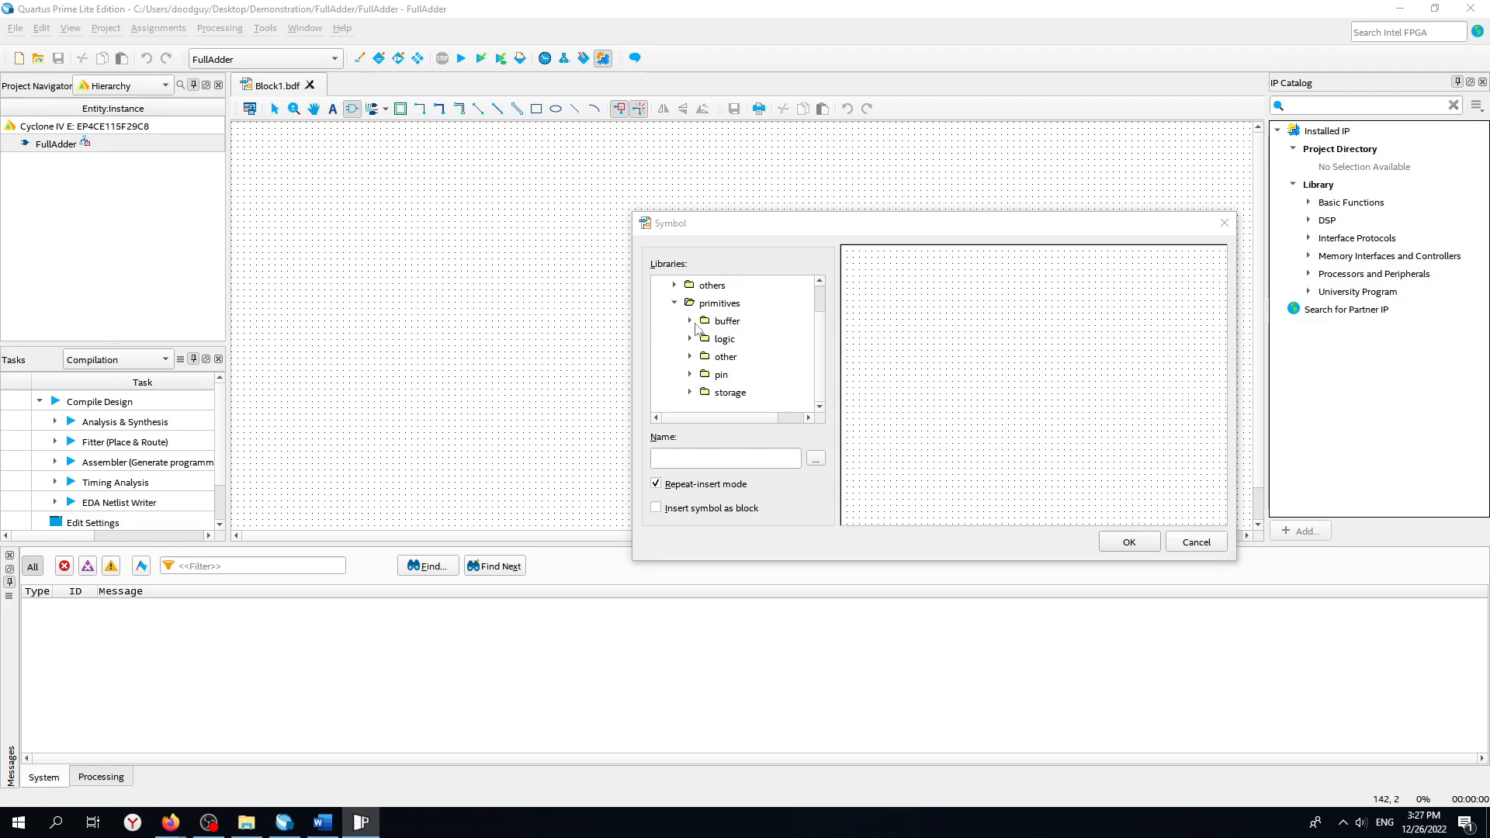
Look up the or2 symbol by name and preview it, then clear the name.
{"action": "left_click", "coordinate": [690, 457]}
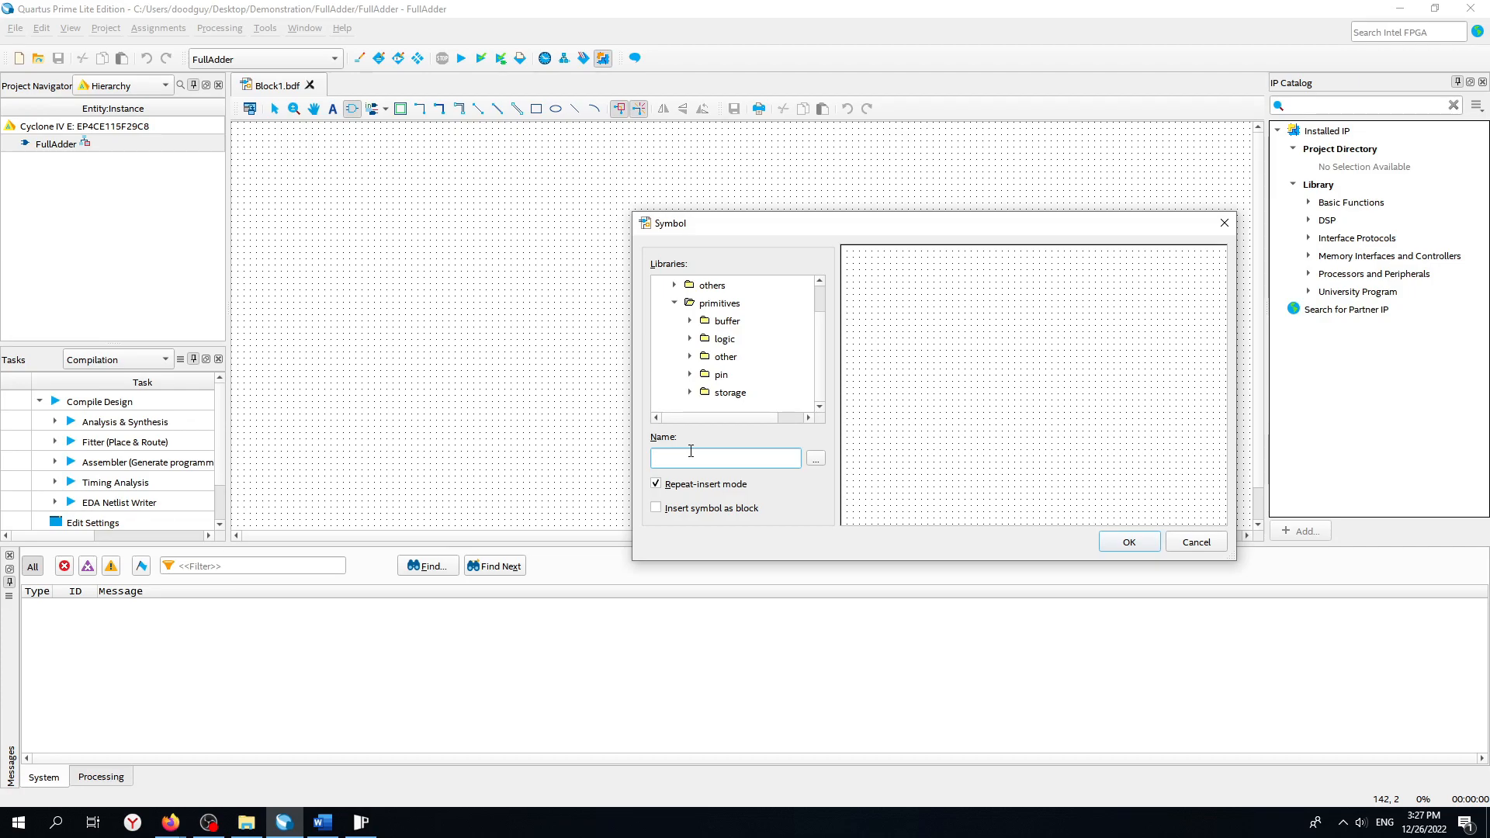
{"action": "type", "text": "or2"}
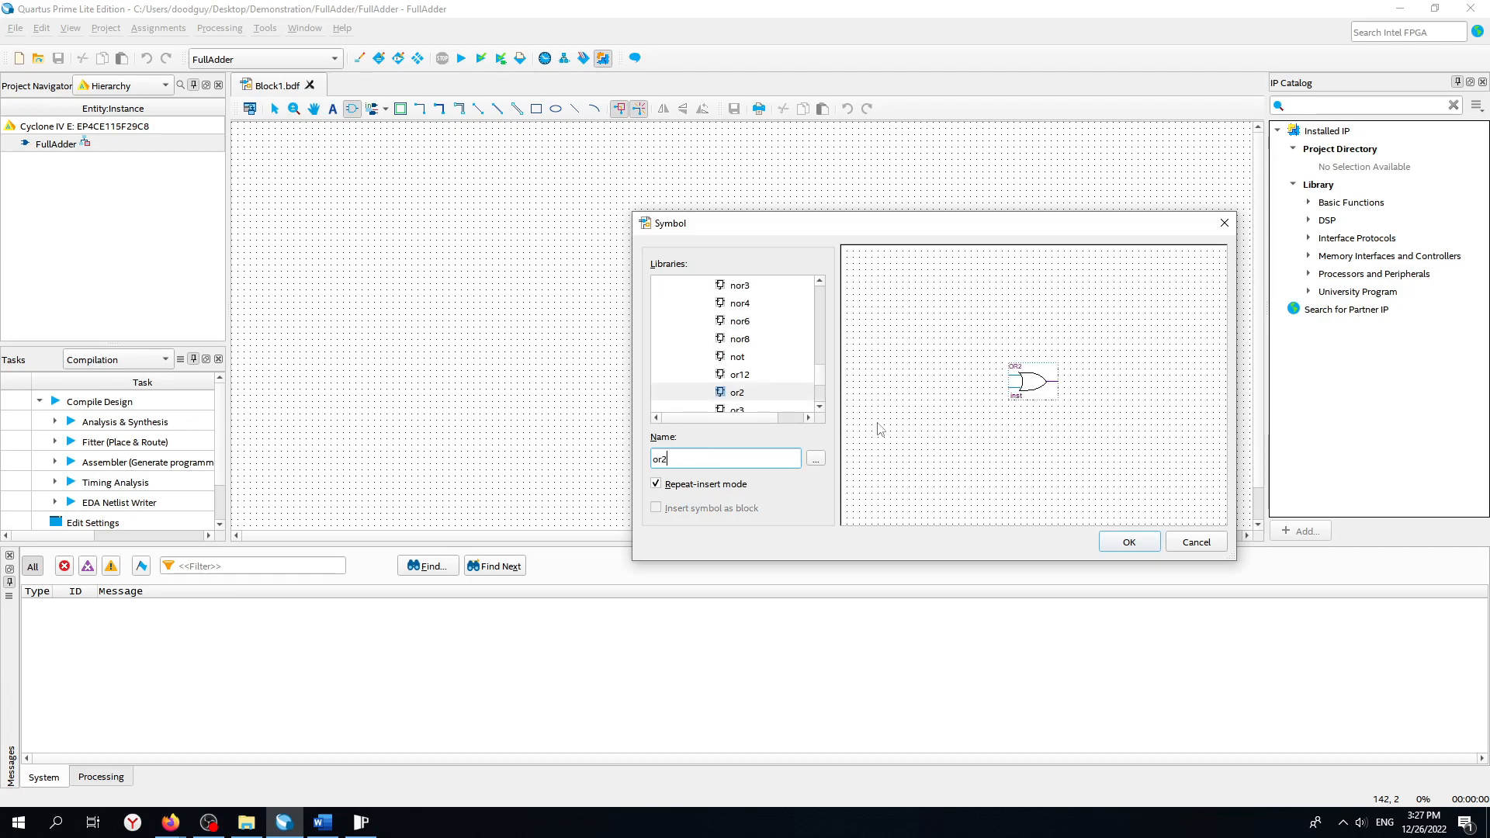
{"action": "key", "text": "BackSpace"}
{"action": "key", "text": "BackSpace"}
{"action": "key", "text": "BackSpace"}
Insert two xor gates in the schematic, the second one below and to the right of the first.
{"action": "type", "text": "xor"}
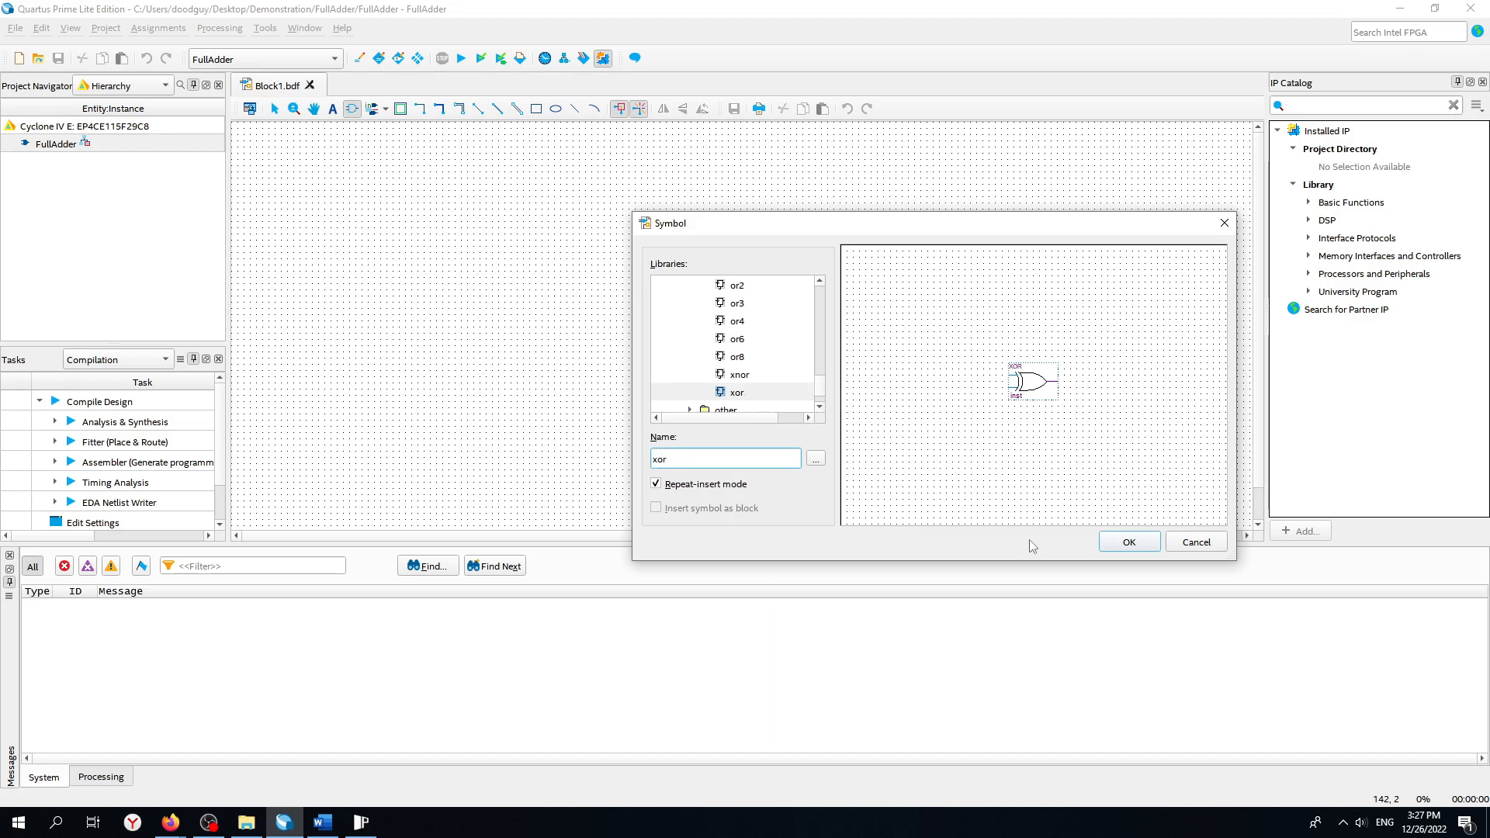
{"action": "left_click", "coordinate": [1129, 542]}
{"action": "left_click", "coordinate": [538, 225]}
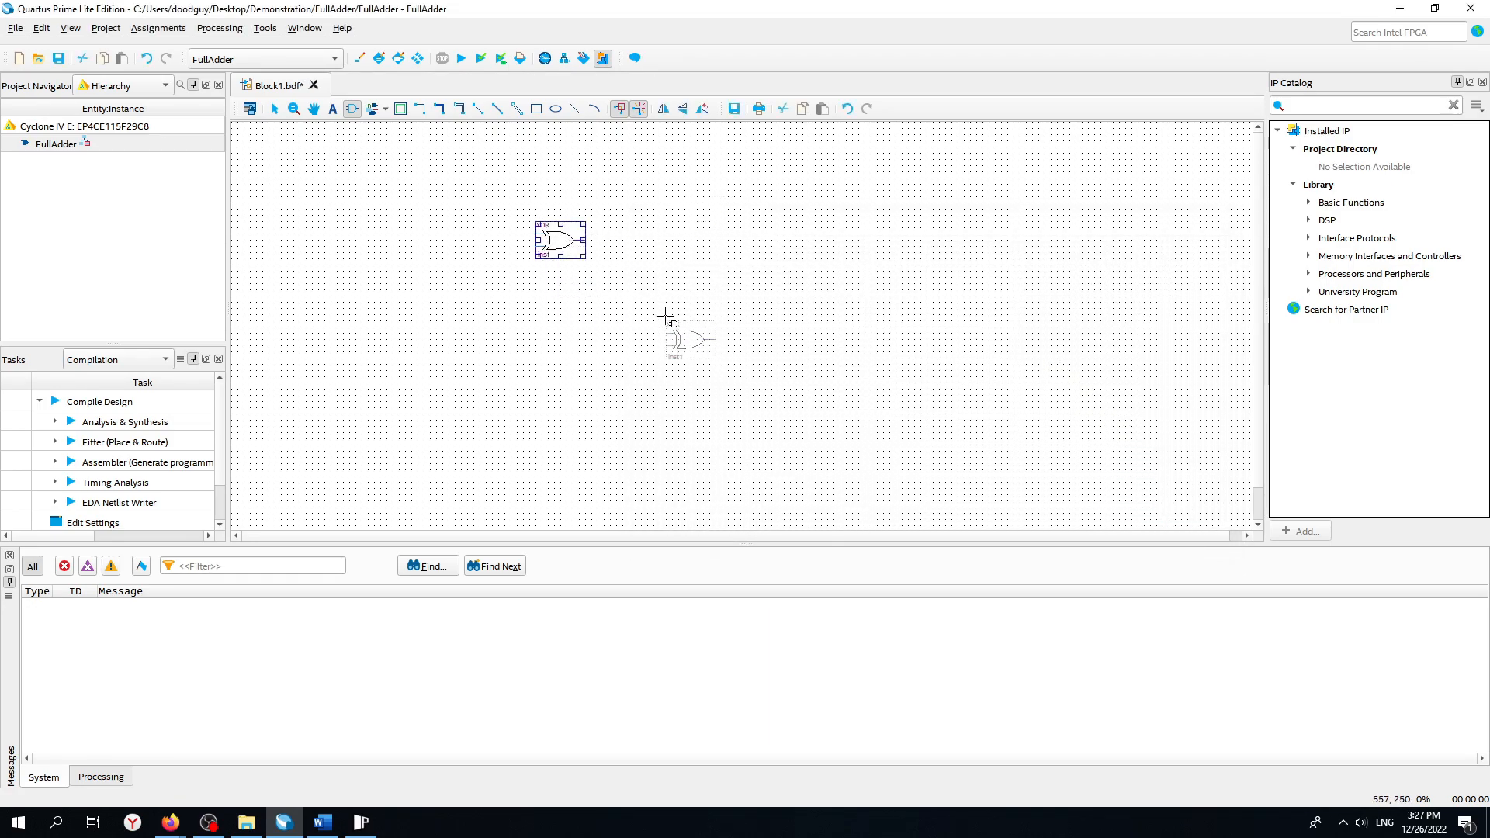
{"action": "left_click", "coordinate": [630, 272]}
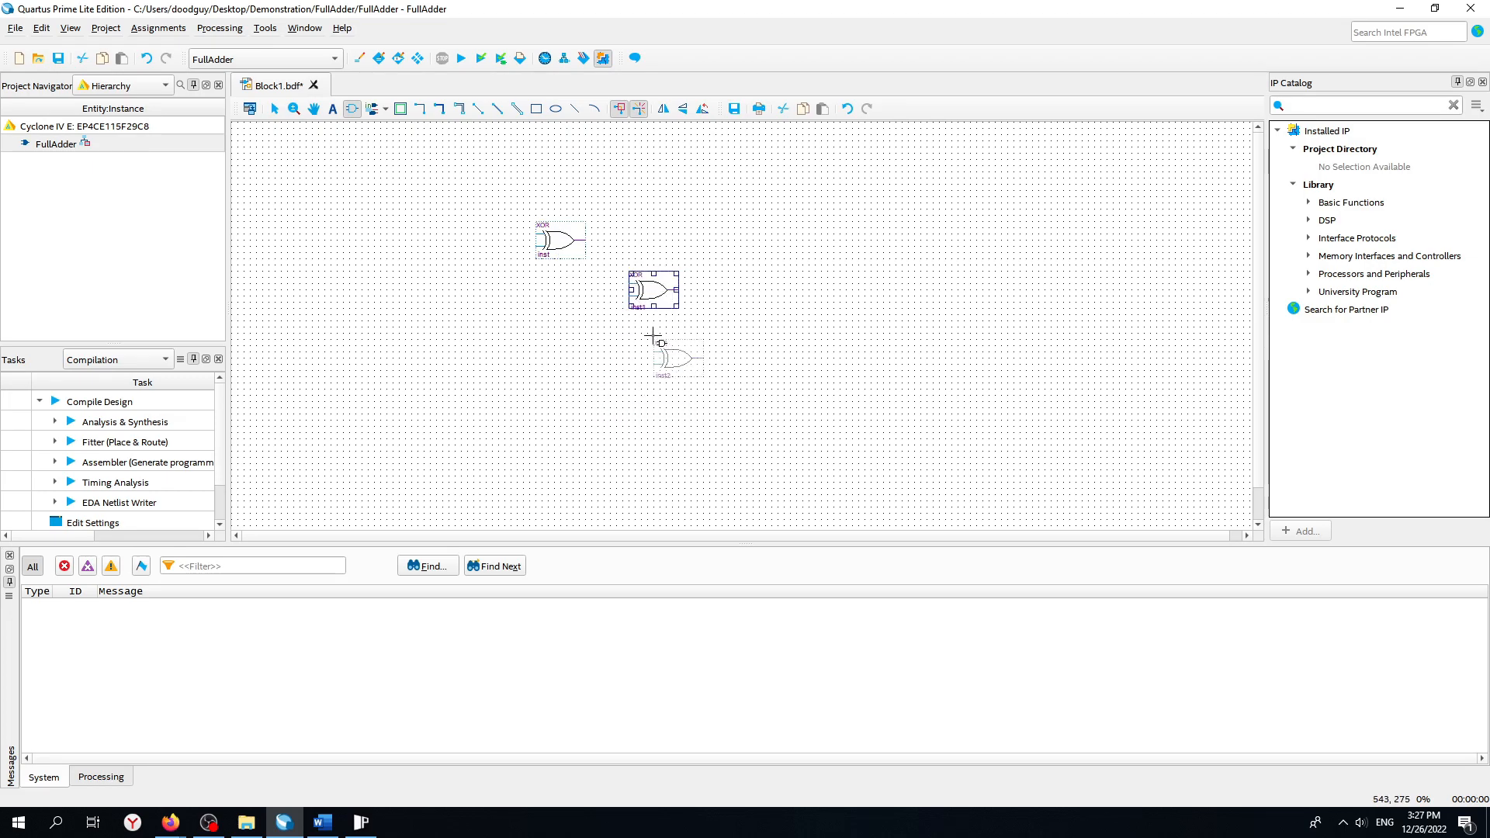
Look up the and2 symbol and preview the and3, and4, and6 and and8 variants.
{"action": "left_click", "coordinate": [352, 108]}
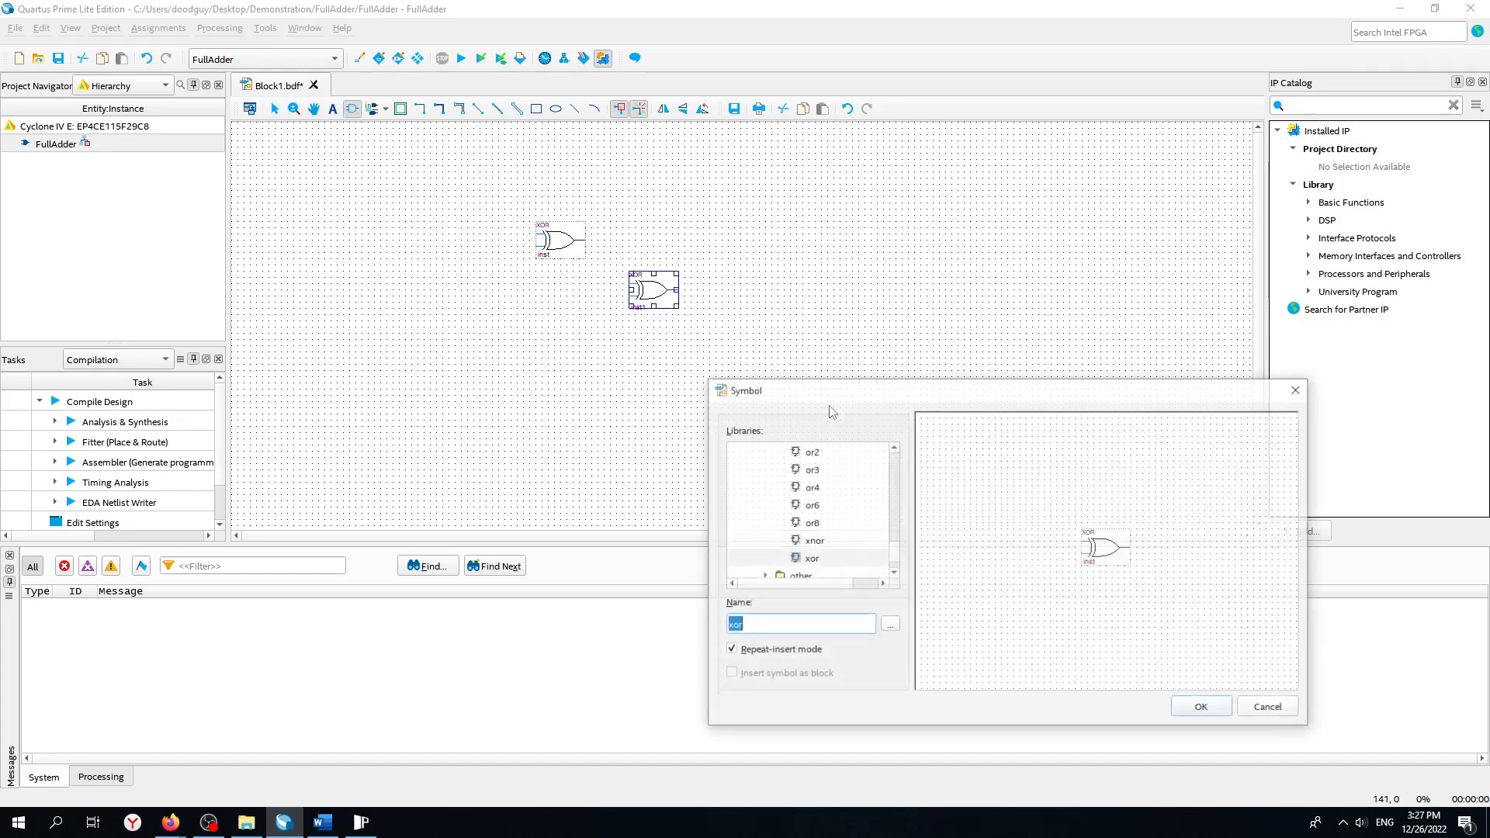
{"action": "type", "text": "and2"}
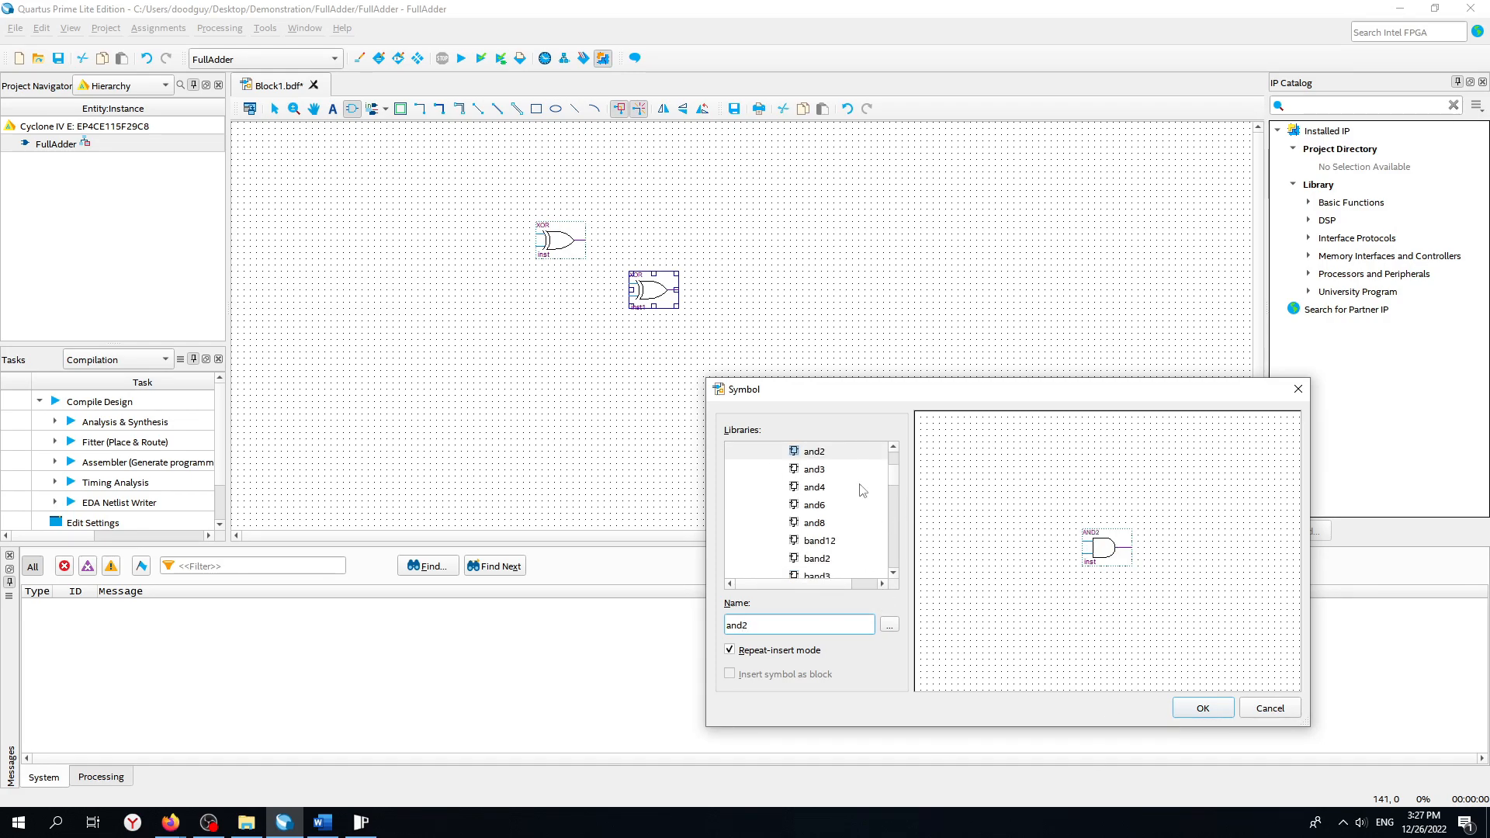
{"action": "left_click", "coordinate": [842, 471]}
{"action": "left_click", "coordinate": [836, 488]}
{"action": "left_click", "coordinate": [830, 506]}
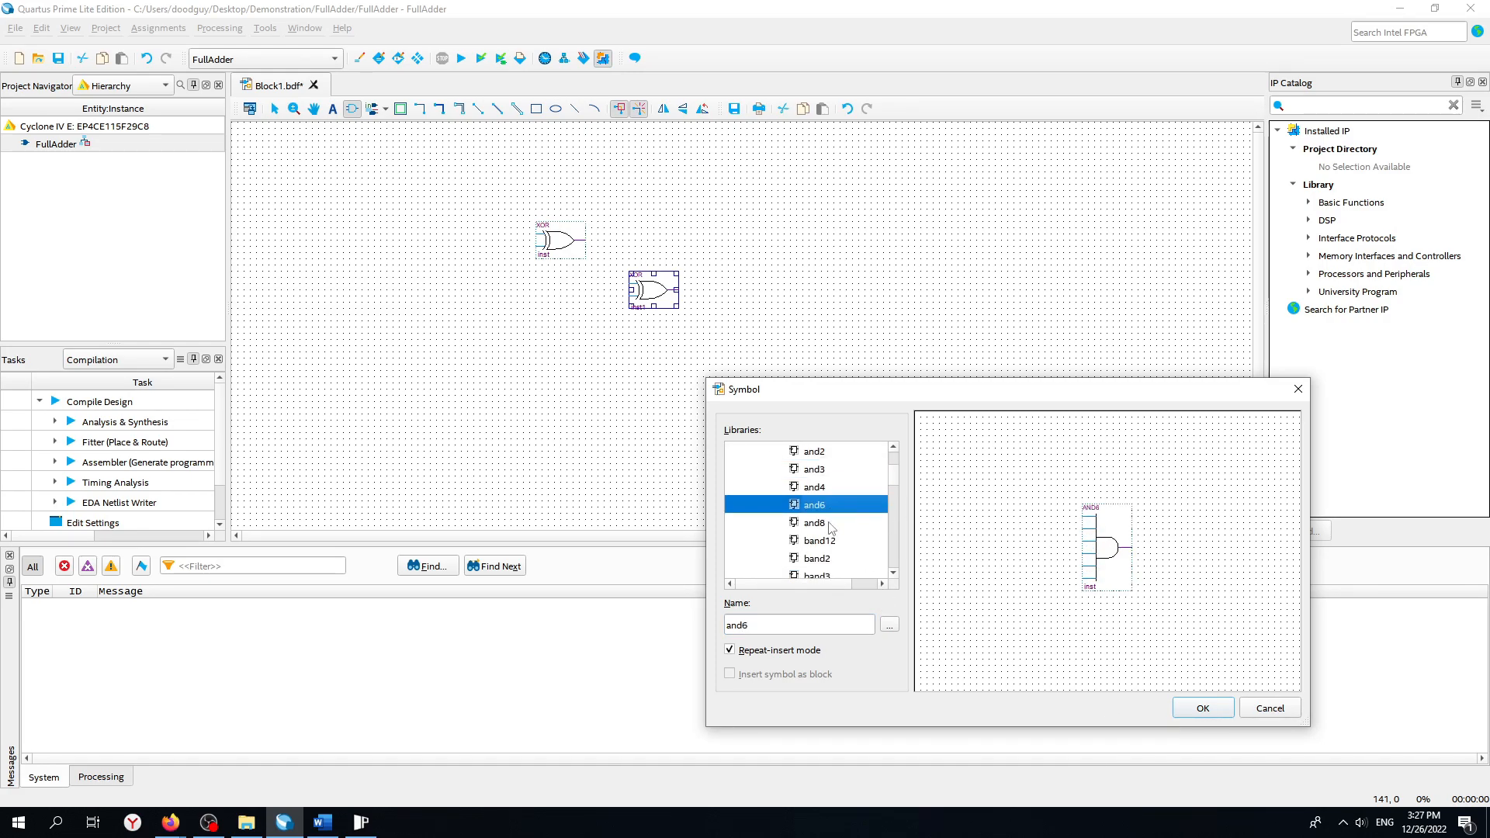
{"action": "left_click", "coordinate": [831, 523]}
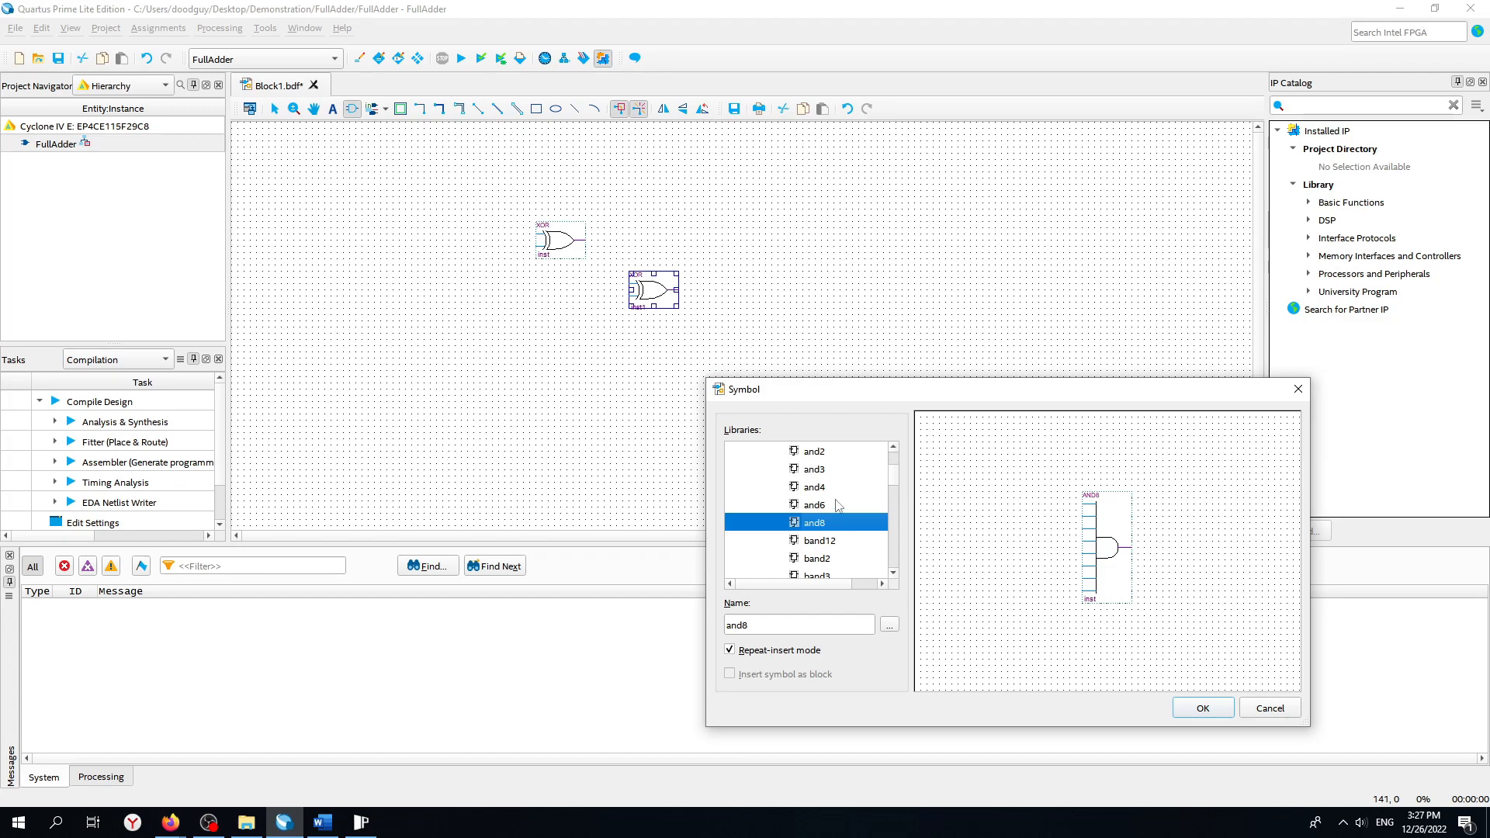
{"action": "left_click", "coordinate": [848, 509]}
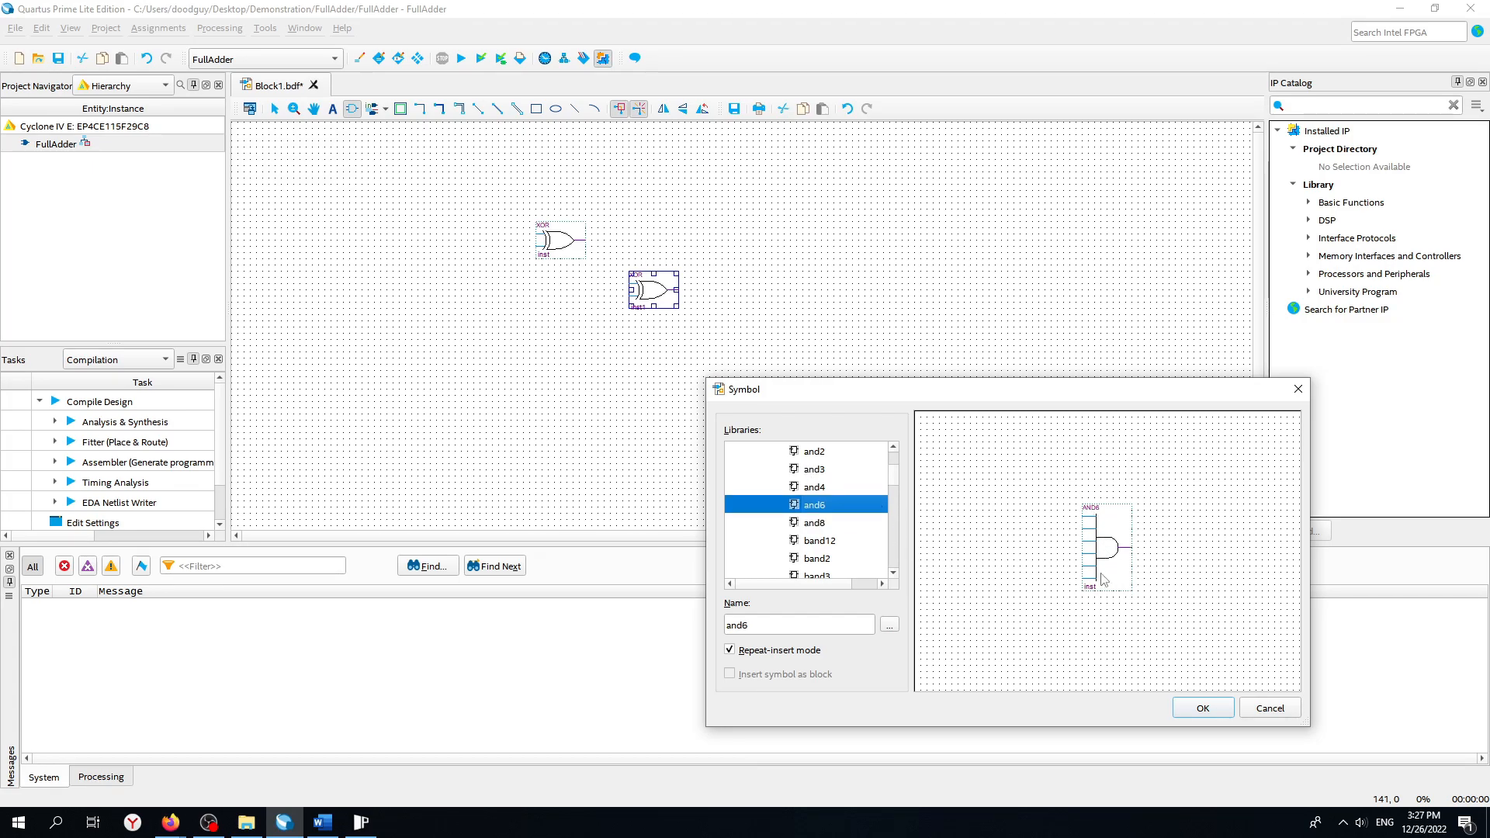
Place two and2 gates one under the other, below the second XOR gate.
{"action": "left_click", "coordinate": [867, 449]}
{"action": "left_click", "coordinate": [1199, 709]}
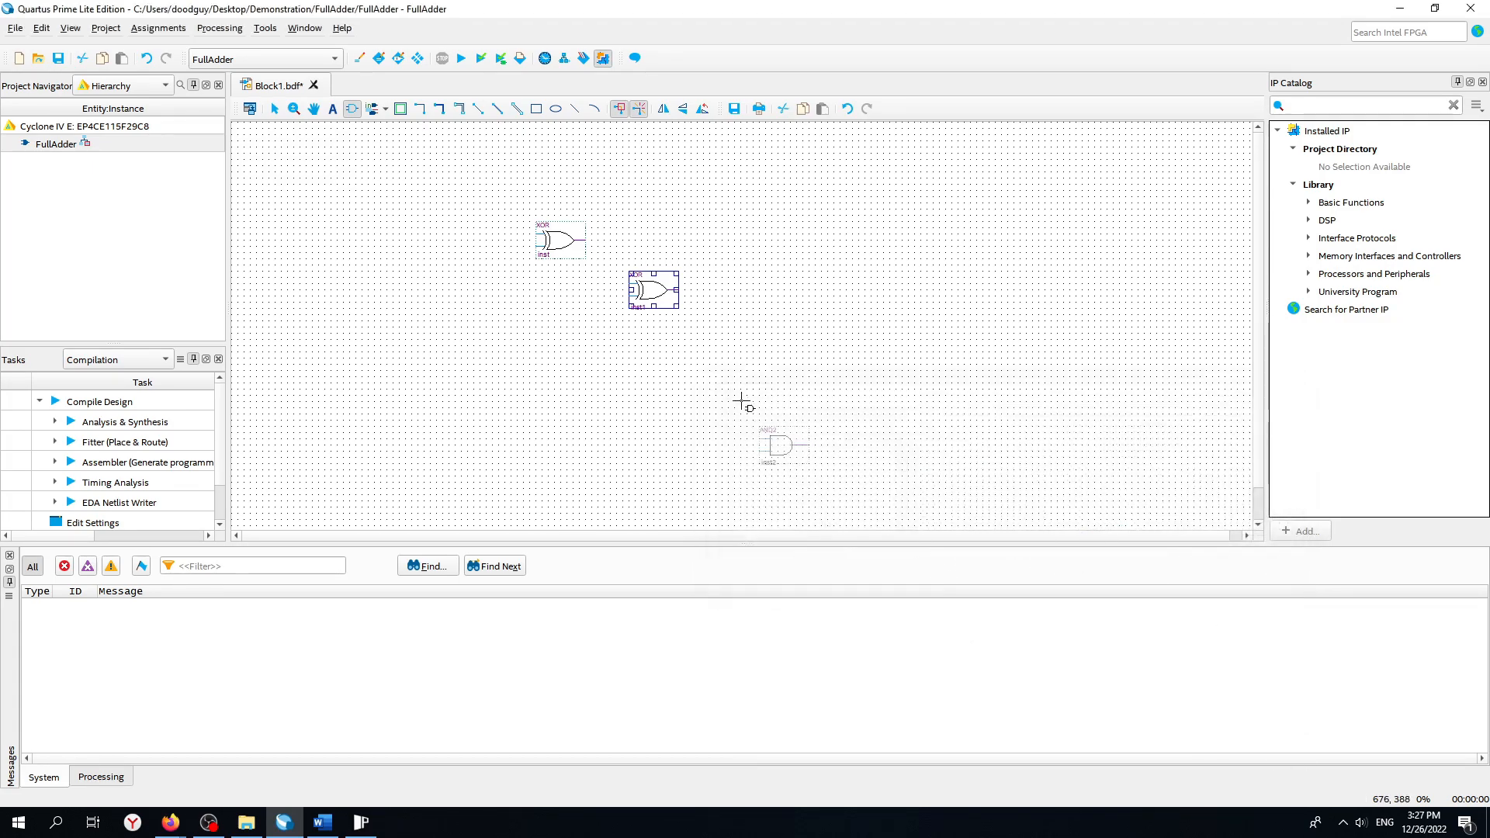
{"action": "left_click", "coordinate": [633, 330]}
{"action": "left_click", "coordinate": [635, 380]}
{"action": "left_click", "coordinate": [275, 108]}
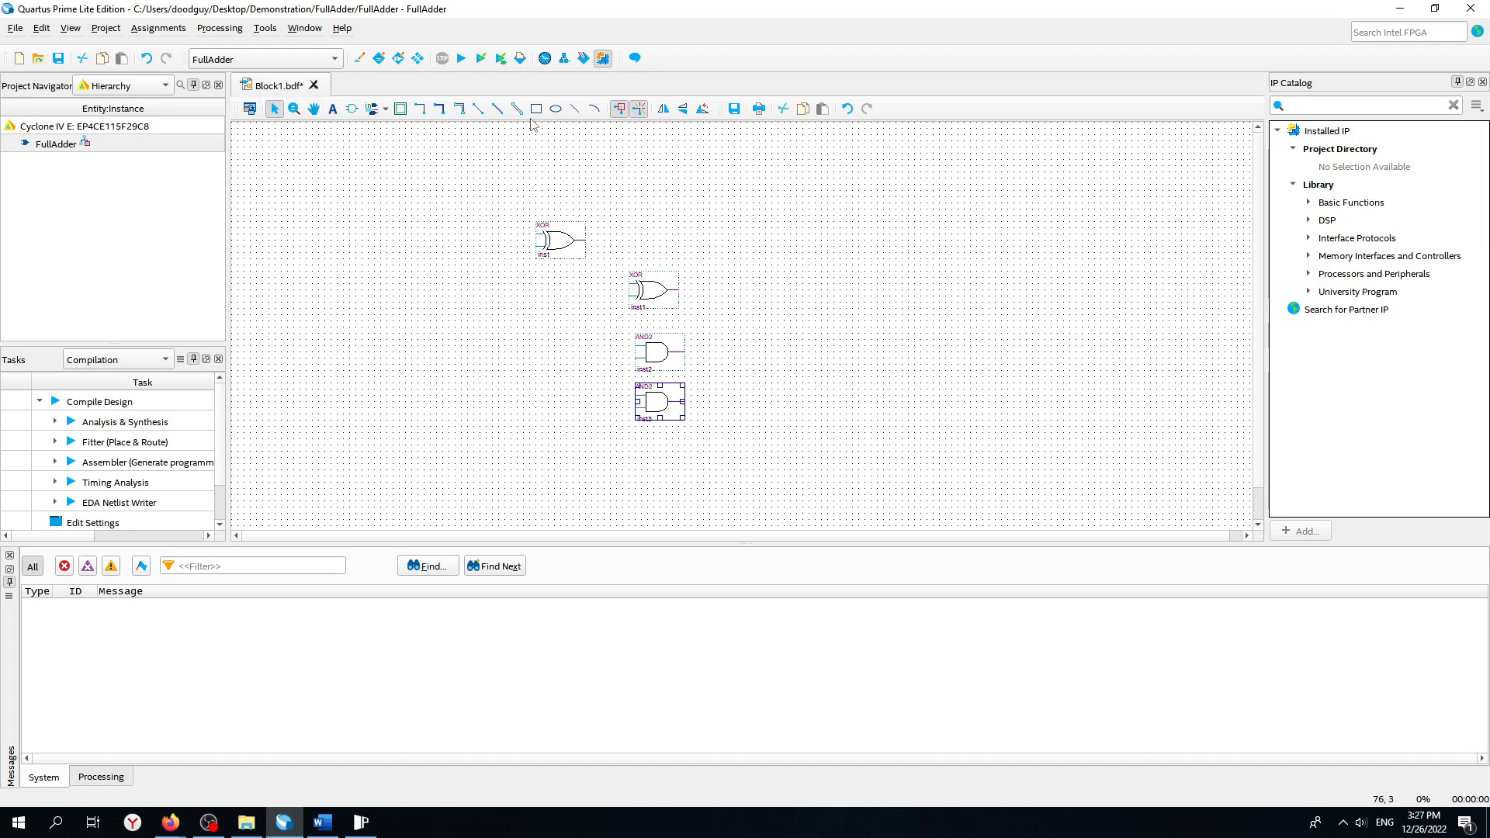
Insert one or2 gate to the right of the two AND gates, at a height between them.
{"action": "left_click", "coordinate": [352, 108]}
{"action": "type", "text": "or2"}
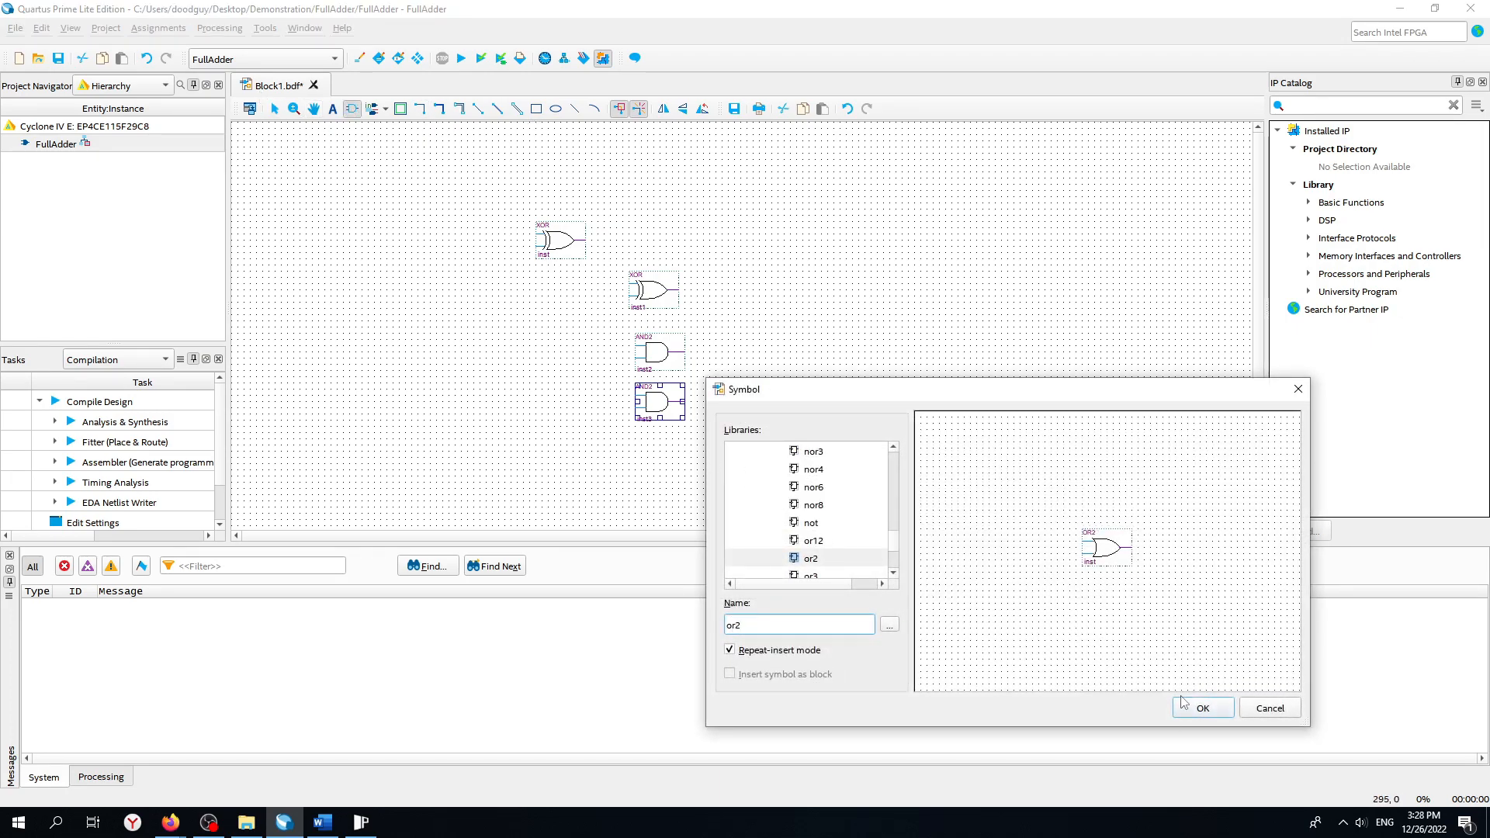
{"action": "left_click", "coordinate": [1185, 704]}
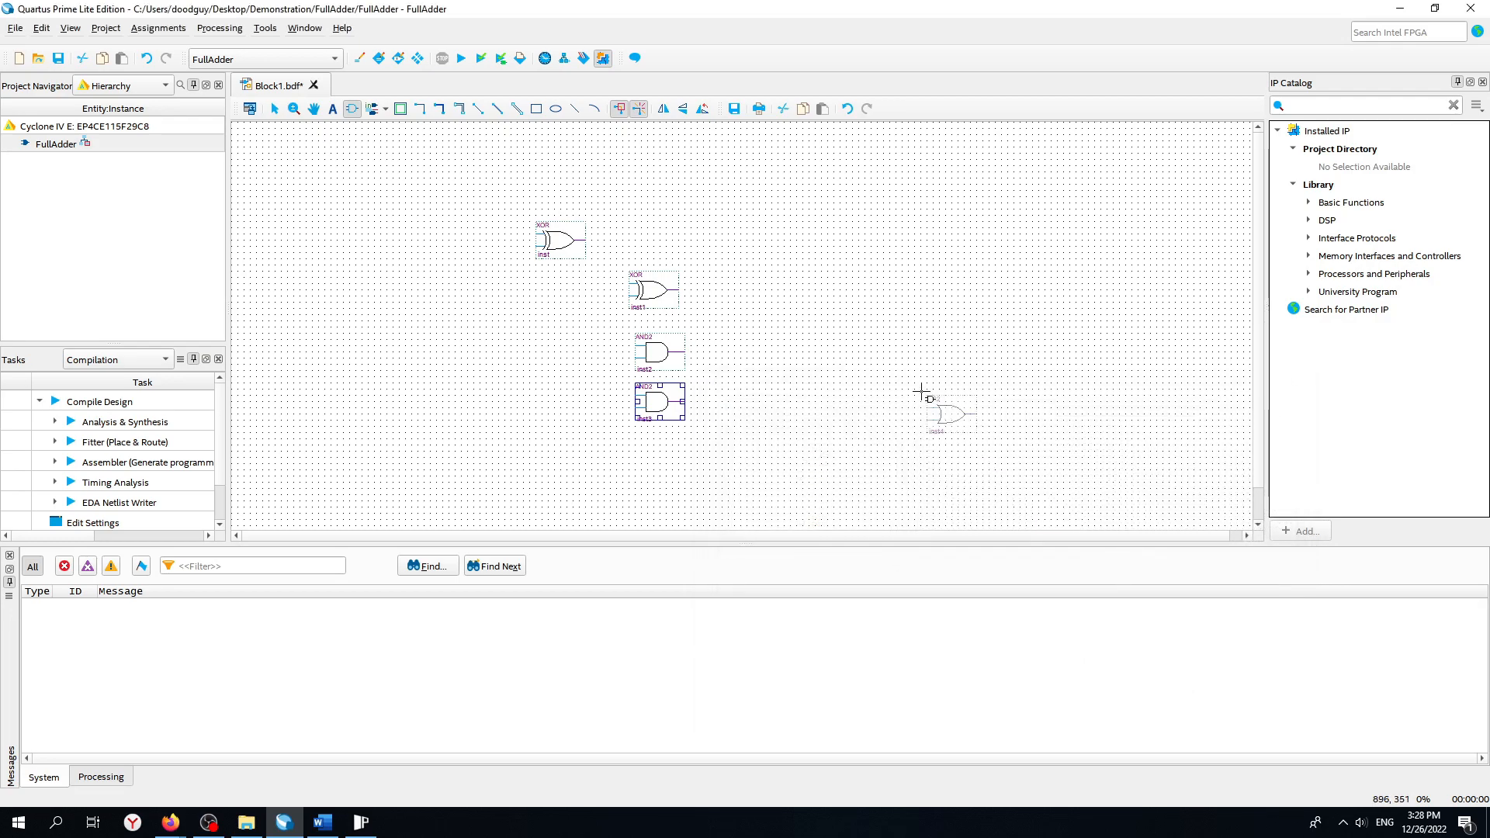
{"action": "left_click", "coordinate": [722, 356]}
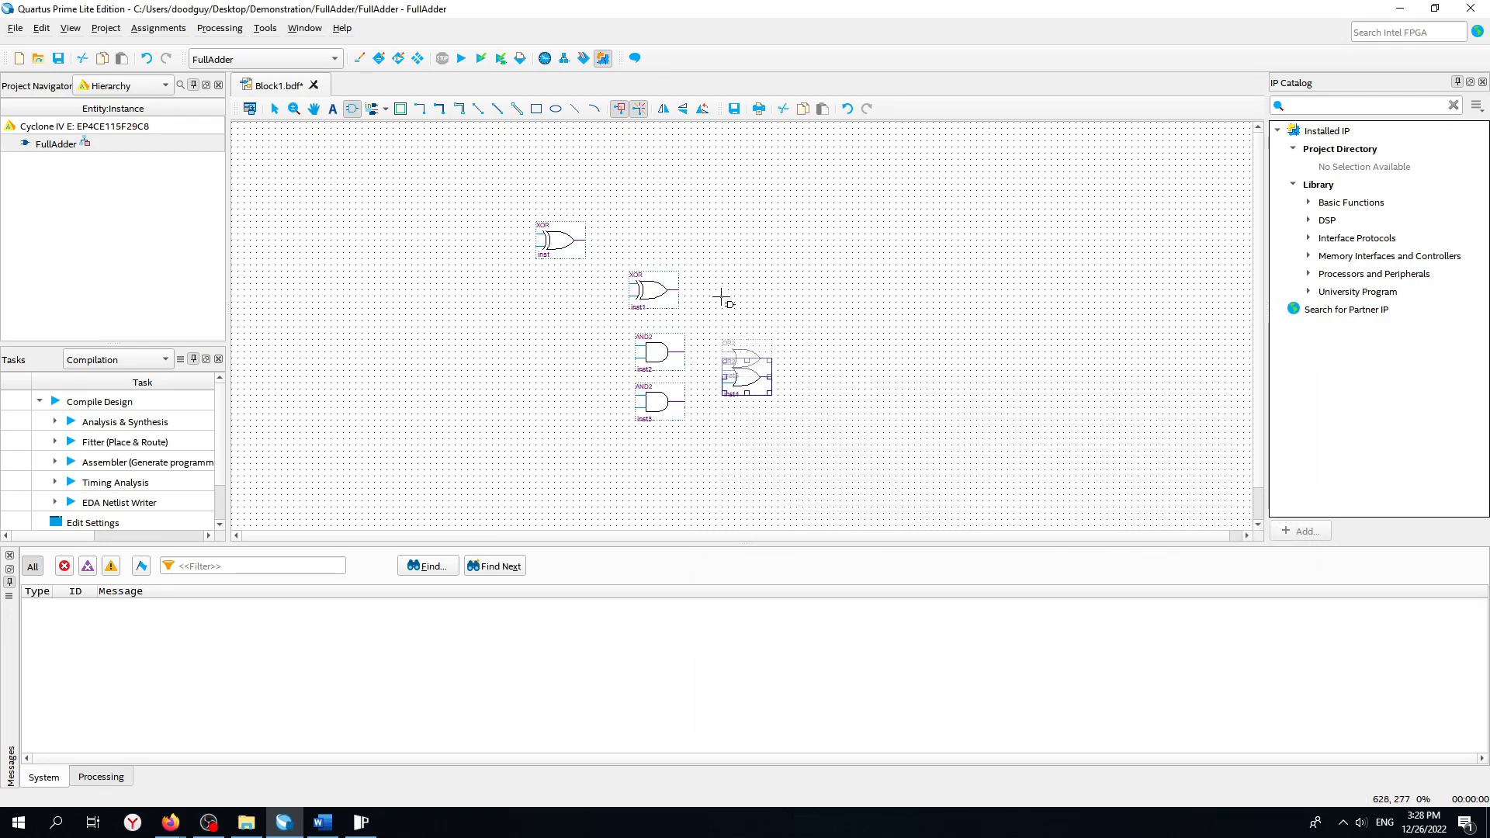
{"action": "key", "text": "Escape"}
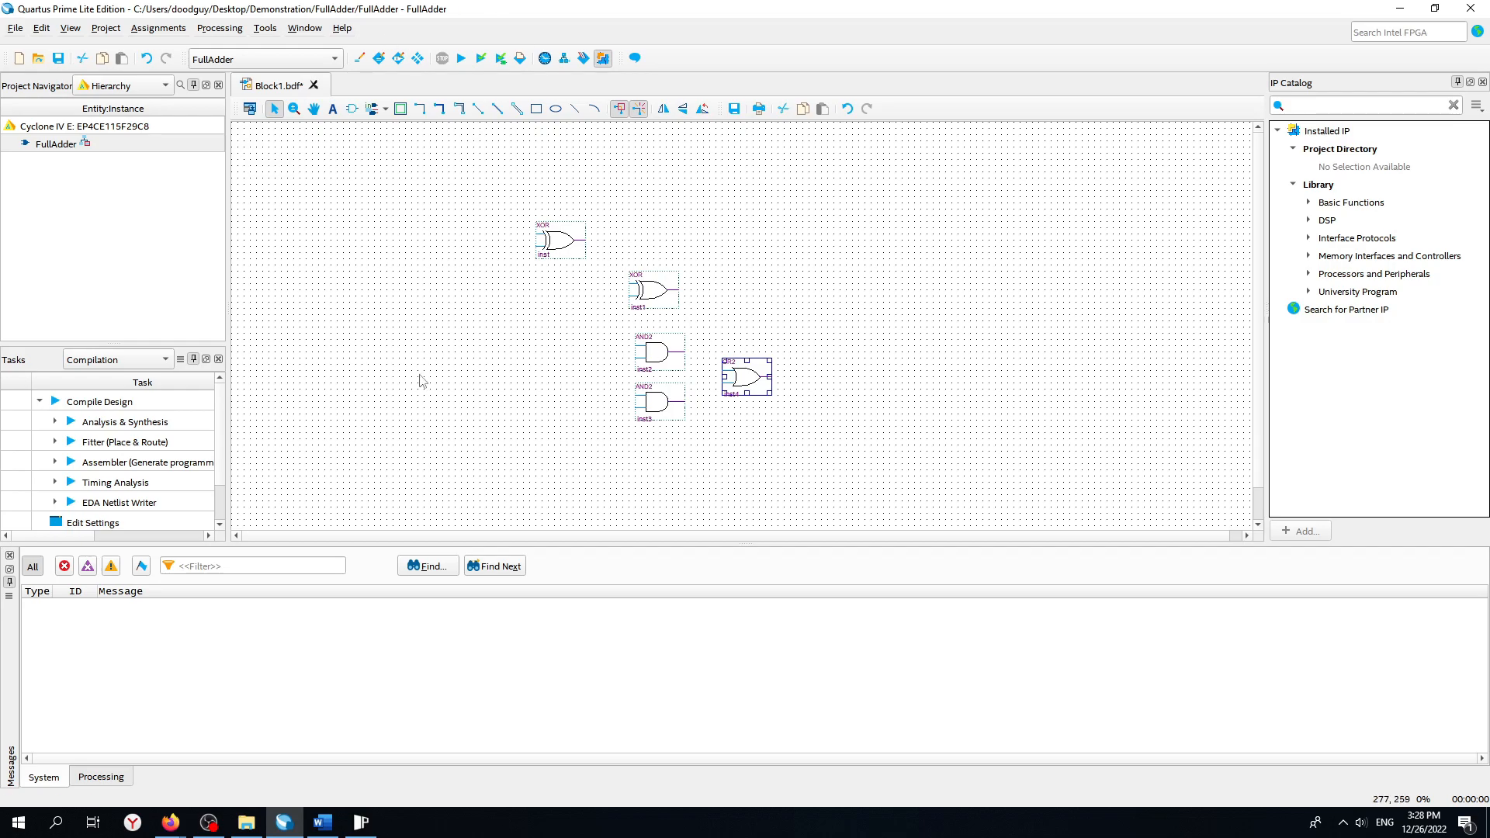
Place three input pins in a column to the left of the XOR gates.
{"action": "left_click", "coordinate": [352, 109]}
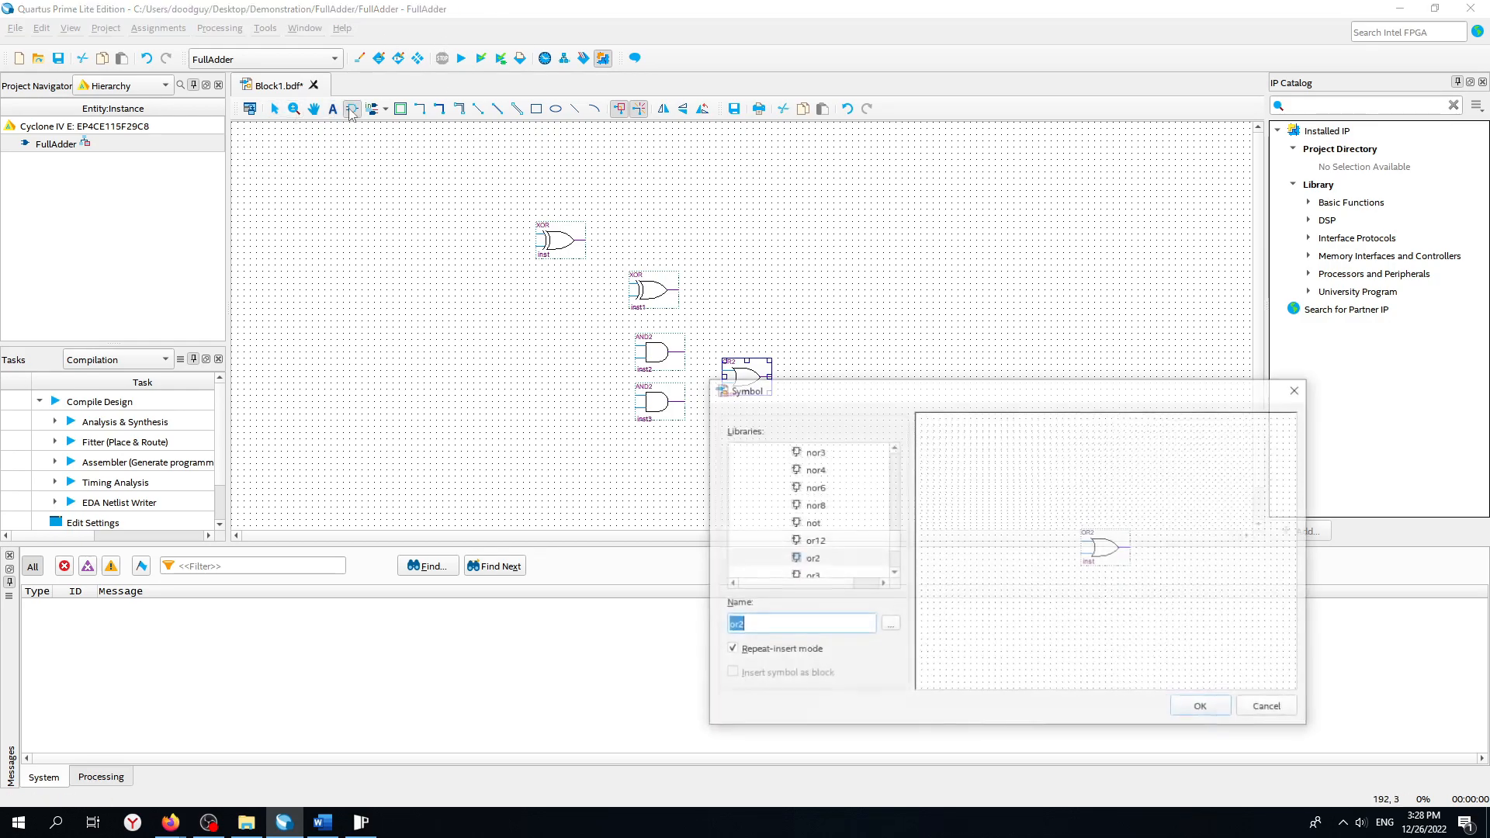
{"action": "type", "text": "input"}
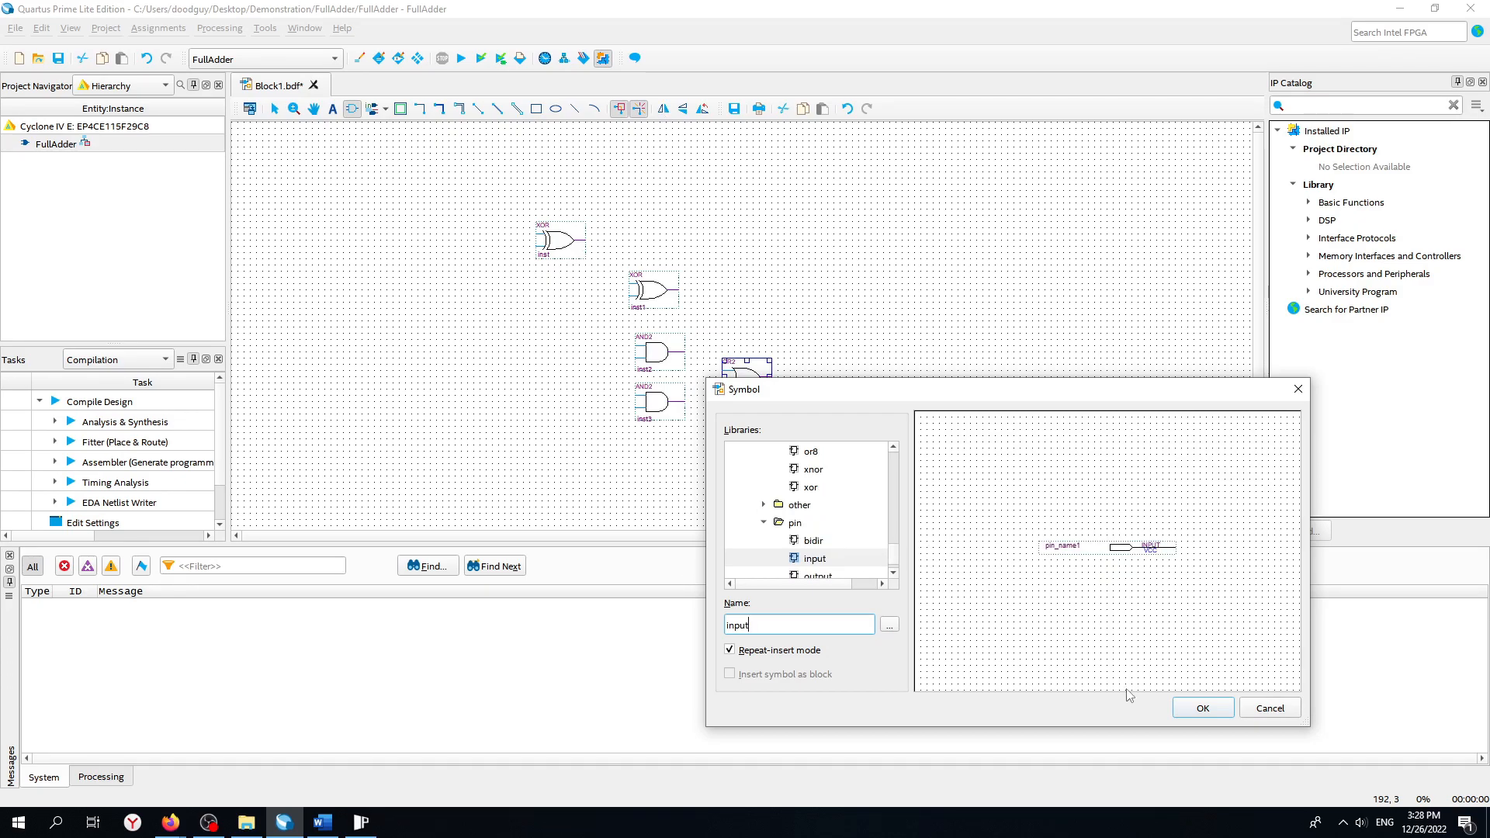
{"action": "left_click", "coordinate": [1199, 710]}
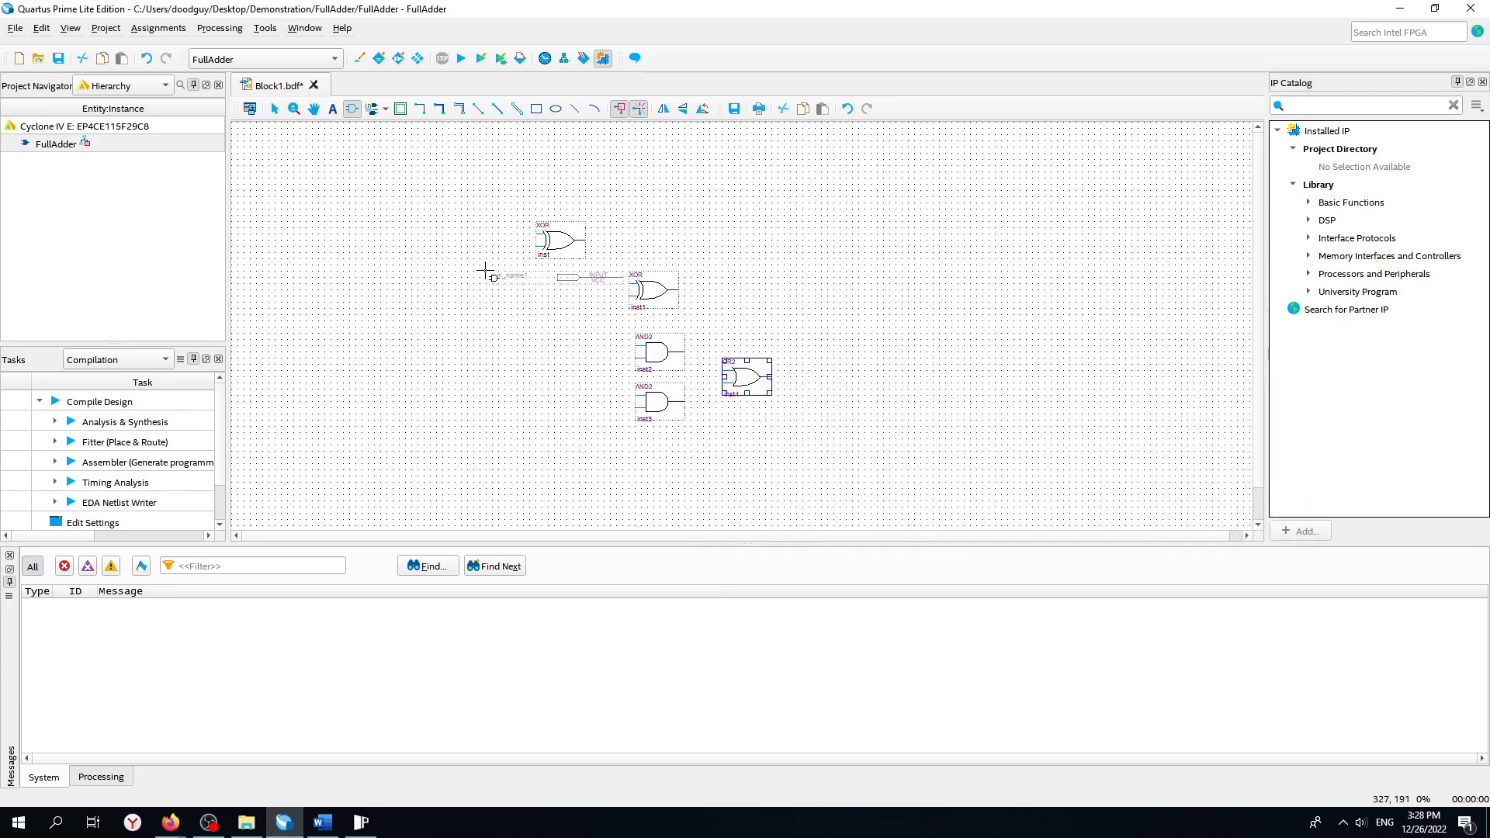
{"action": "left_click", "coordinate": [326, 230]}
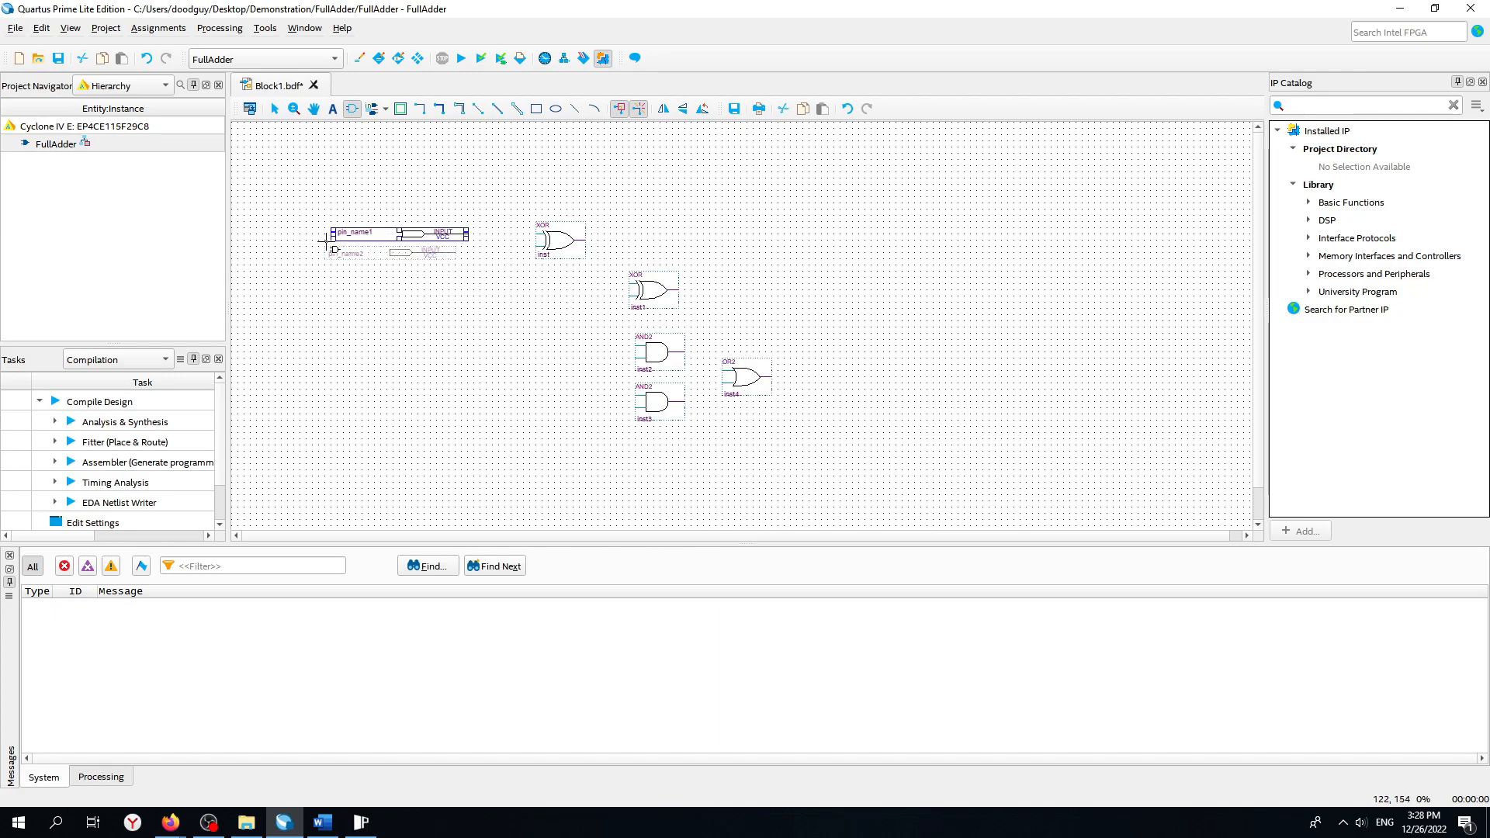
{"action": "left_click", "coordinate": [321, 241]}
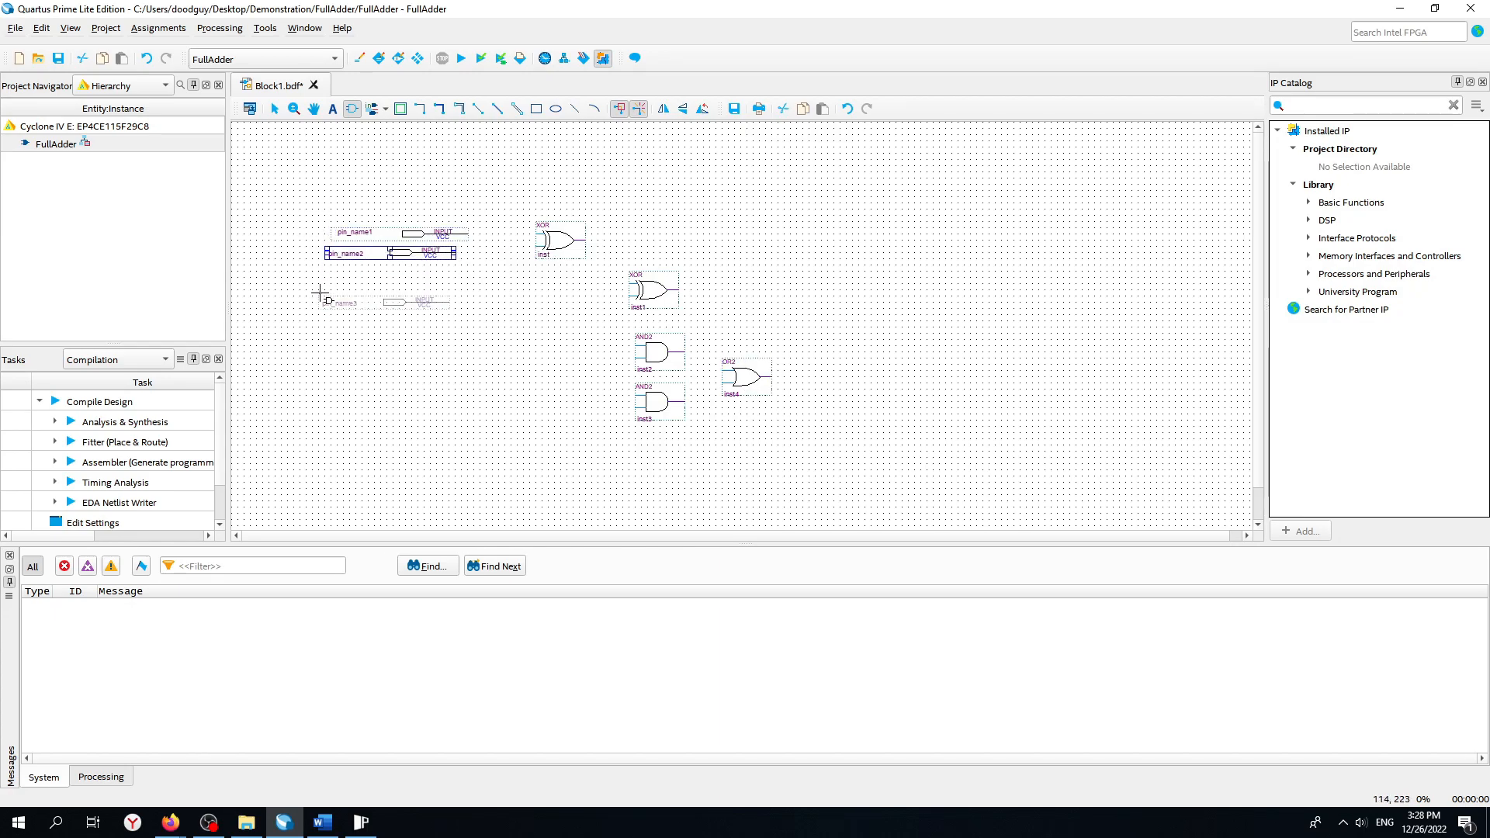
{"action": "left_click", "coordinate": [319, 273]}
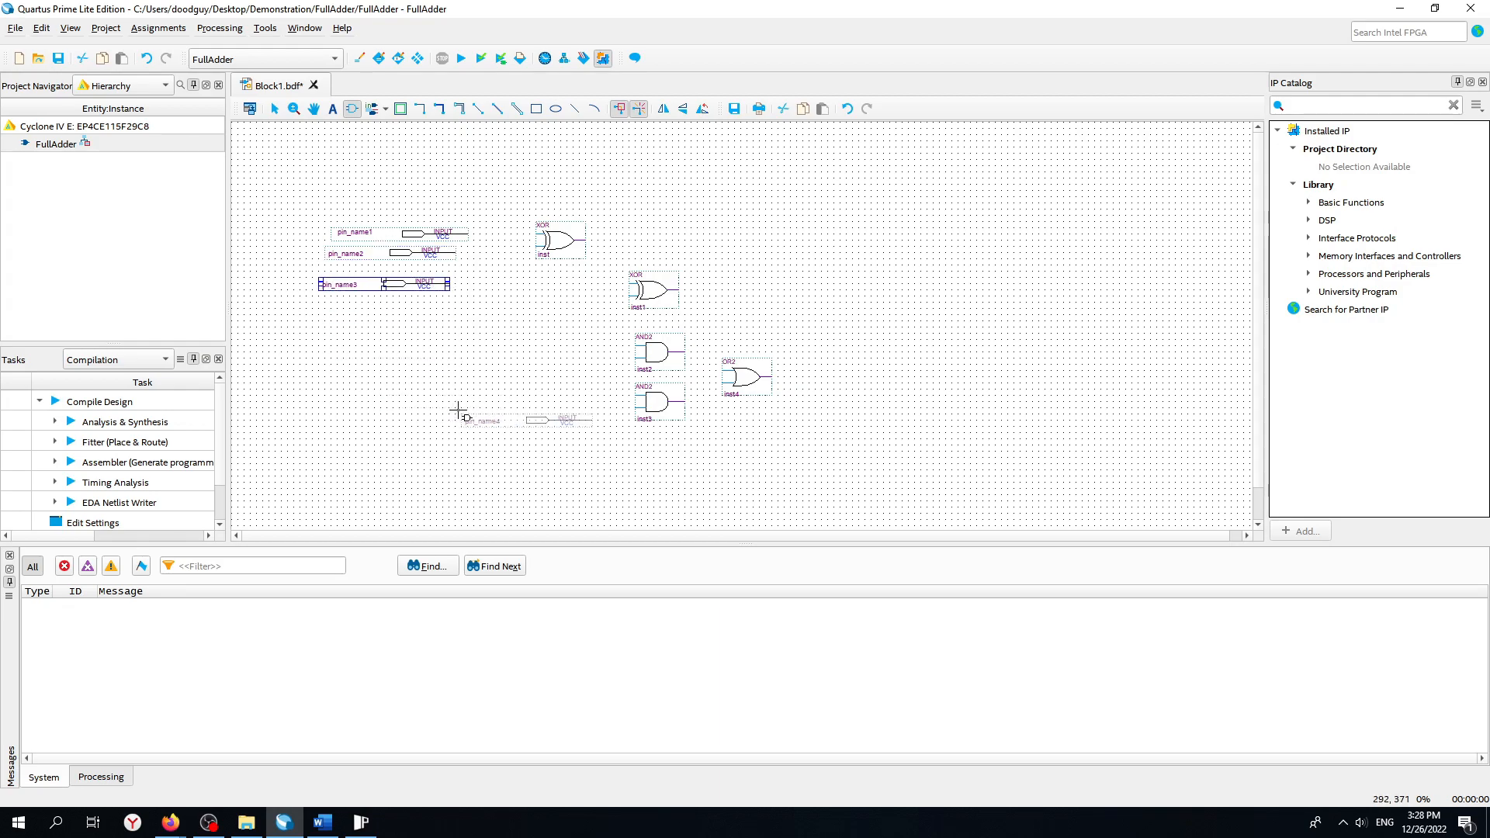
Place two output pins on the right, one level with the OR gate and one level with the second XOR gate.
{"action": "left_click", "coordinate": [352, 108]}
{"action": "type", "text": "out"}
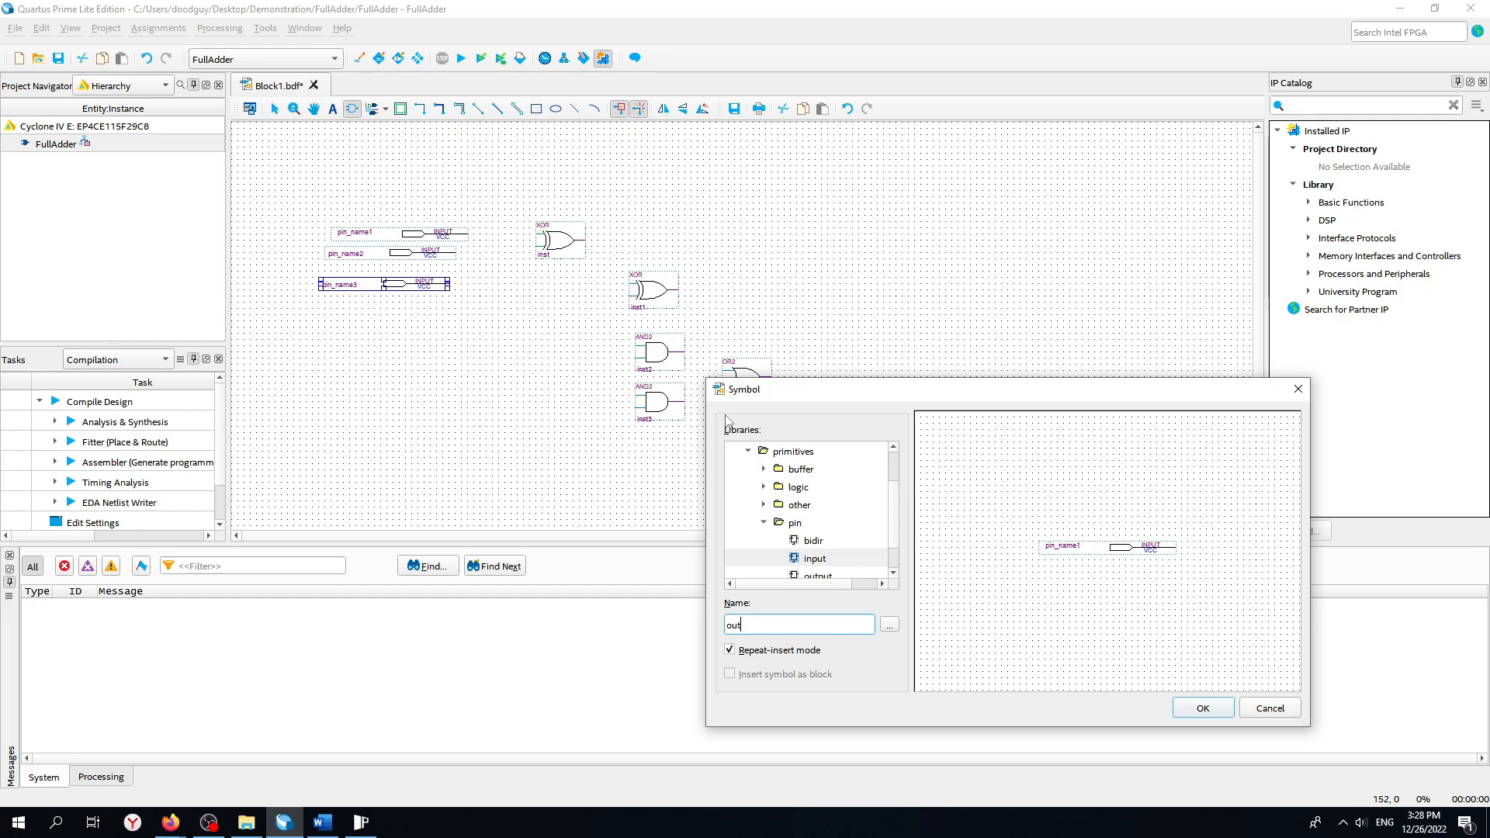
{"action": "type", "text": "put"}
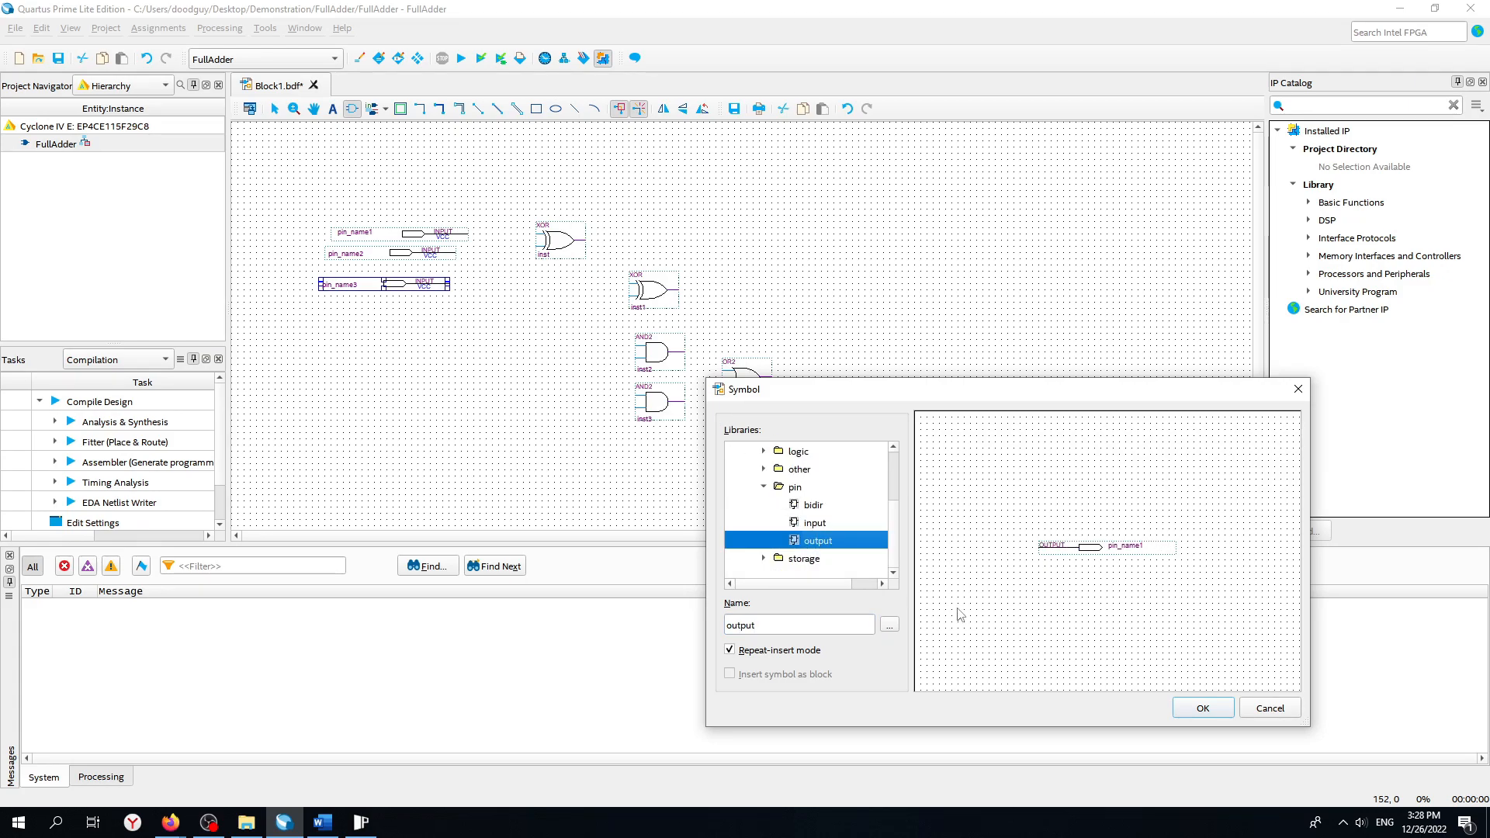
{"action": "left_click", "coordinate": [1202, 708]}
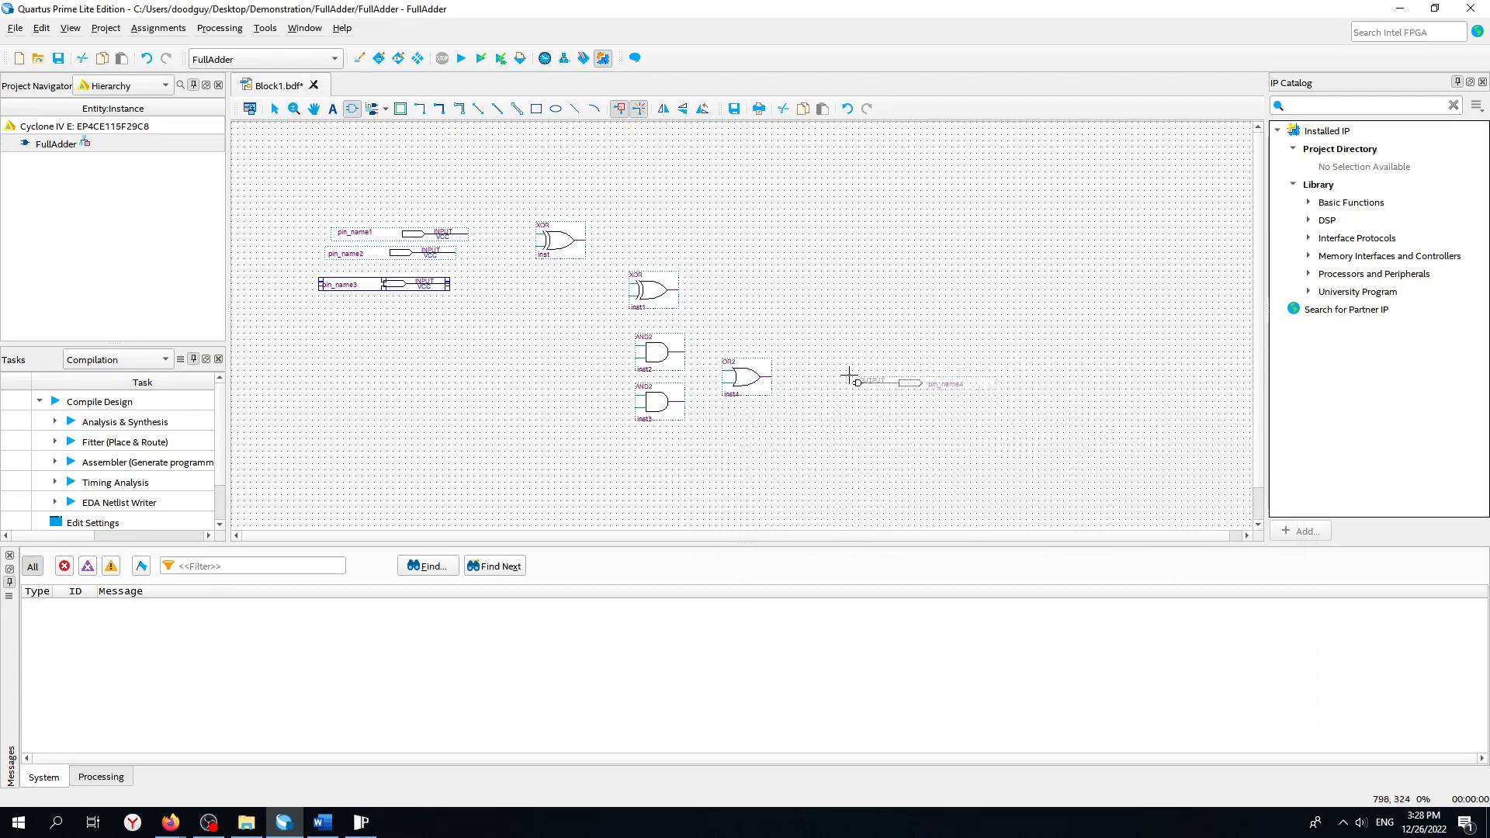
{"action": "left_click", "coordinate": [814, 372]}
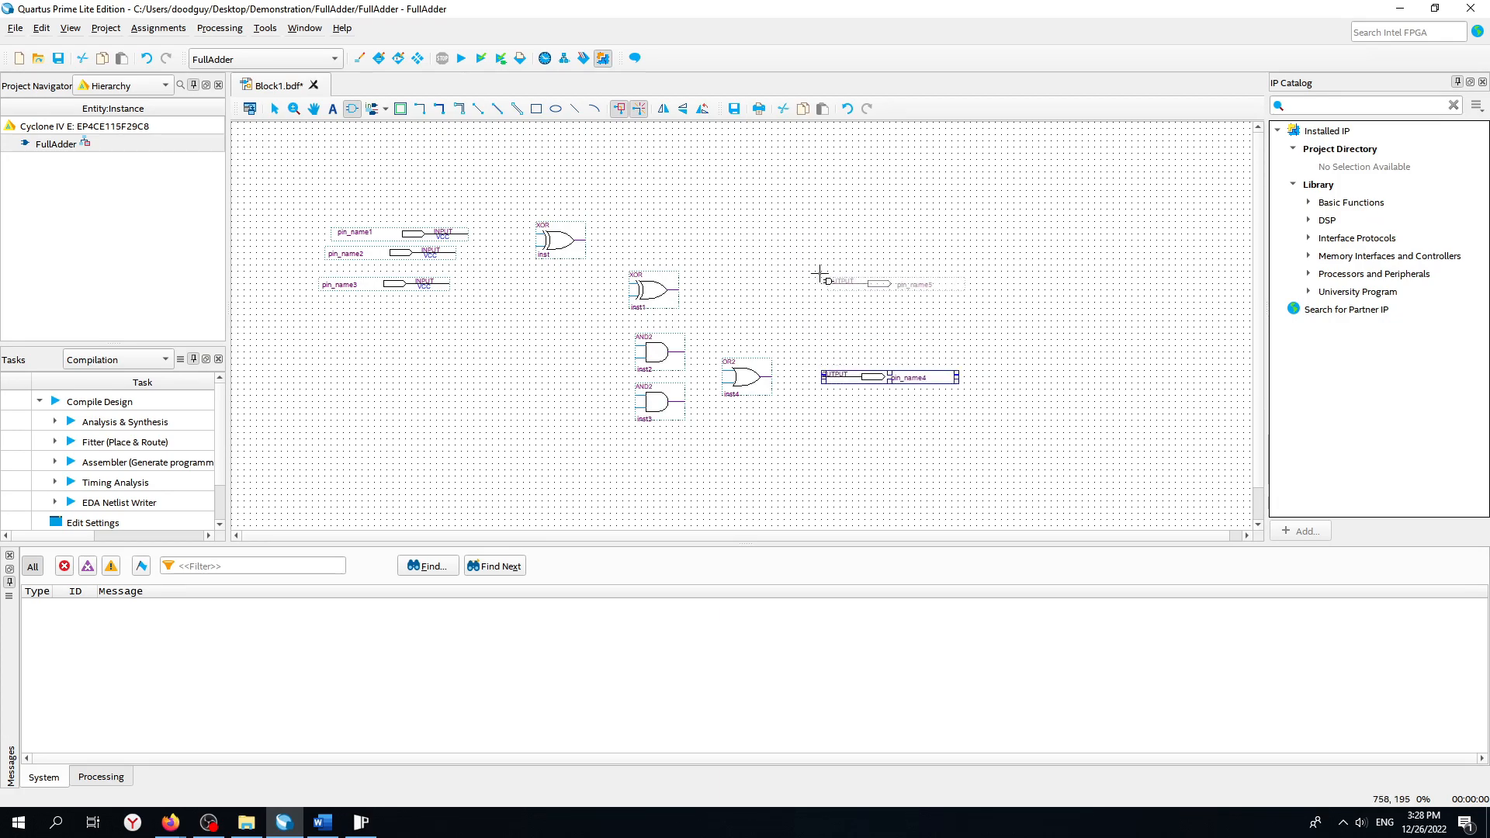
{"action": "left_click", "coordinate": [820, 273]}
{"action": "key", "text": "Escape"}
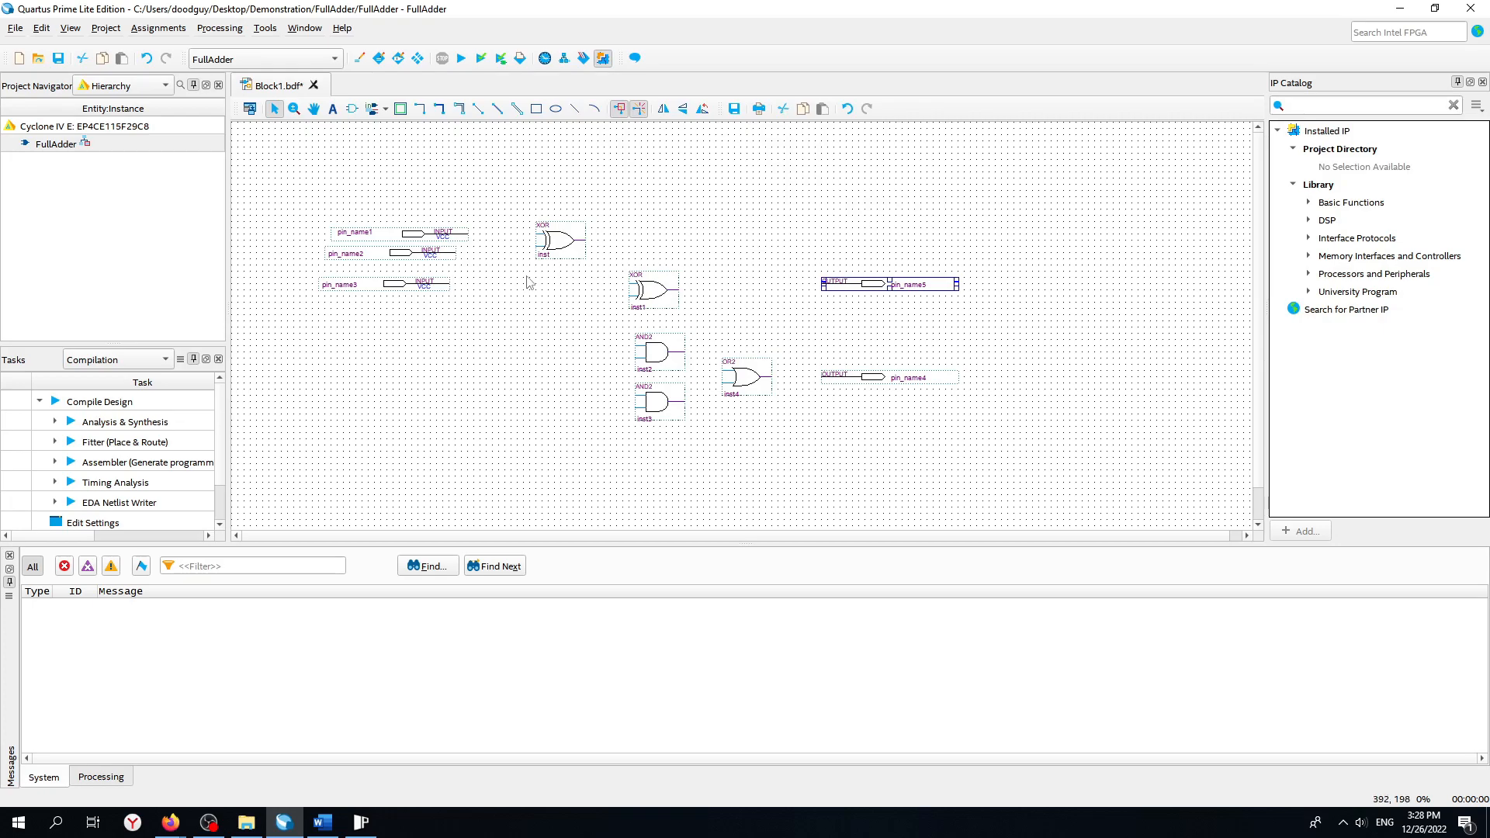
Rename the three input pins, from the uppermost down, as A, B and Cin.
{"action": "double_click", "coordinate": [368, 232]}
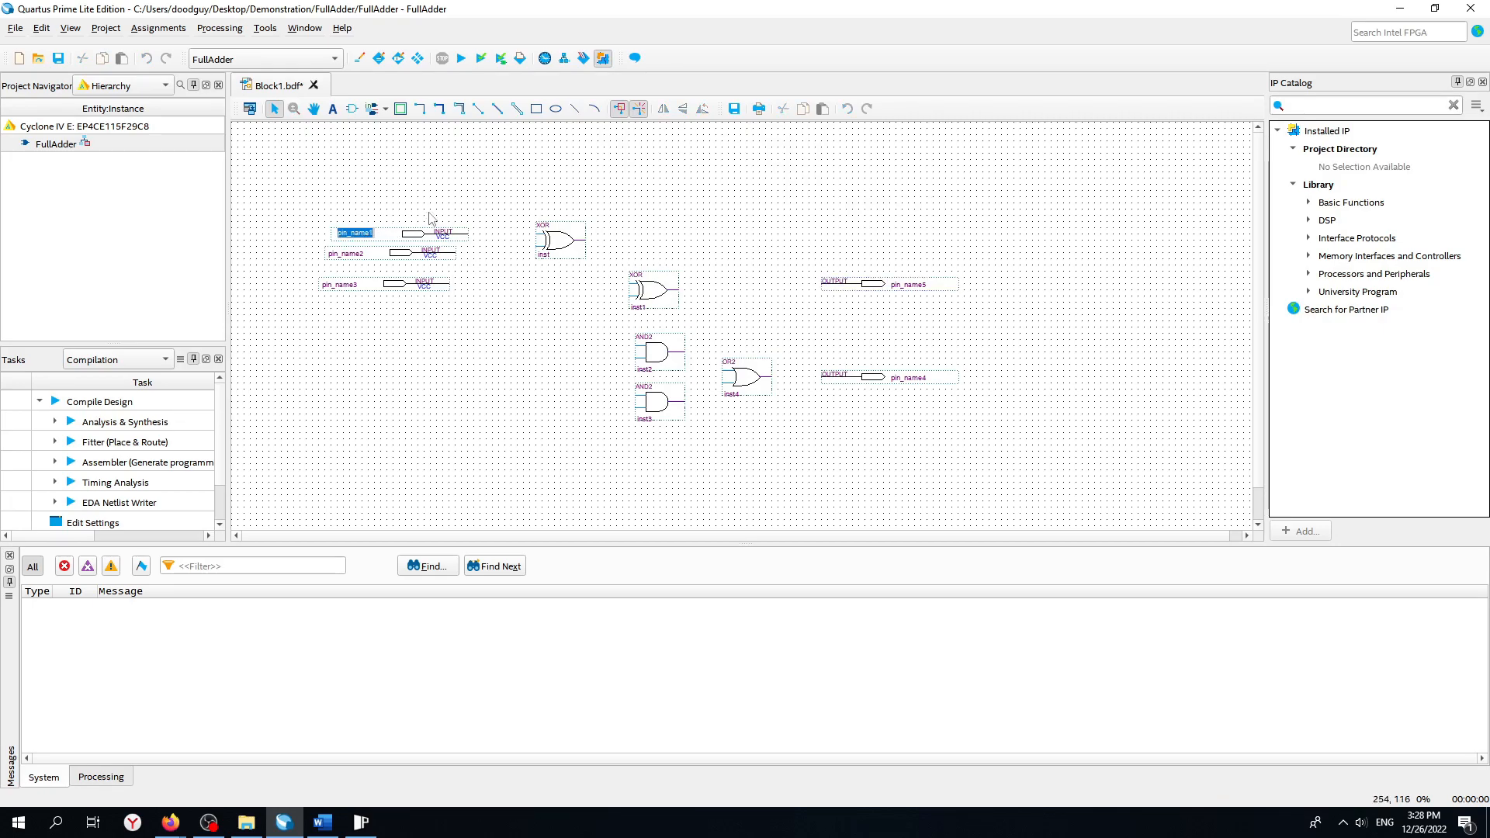
{"action": "type", "text": "A"}
{"action": "double_click", "coordinate": [339, 257]}
{"action": "type", "text": "B"}
{"action": "double_click", "coordinate": [340, 285]}
{"action": "type", "text": "C"}
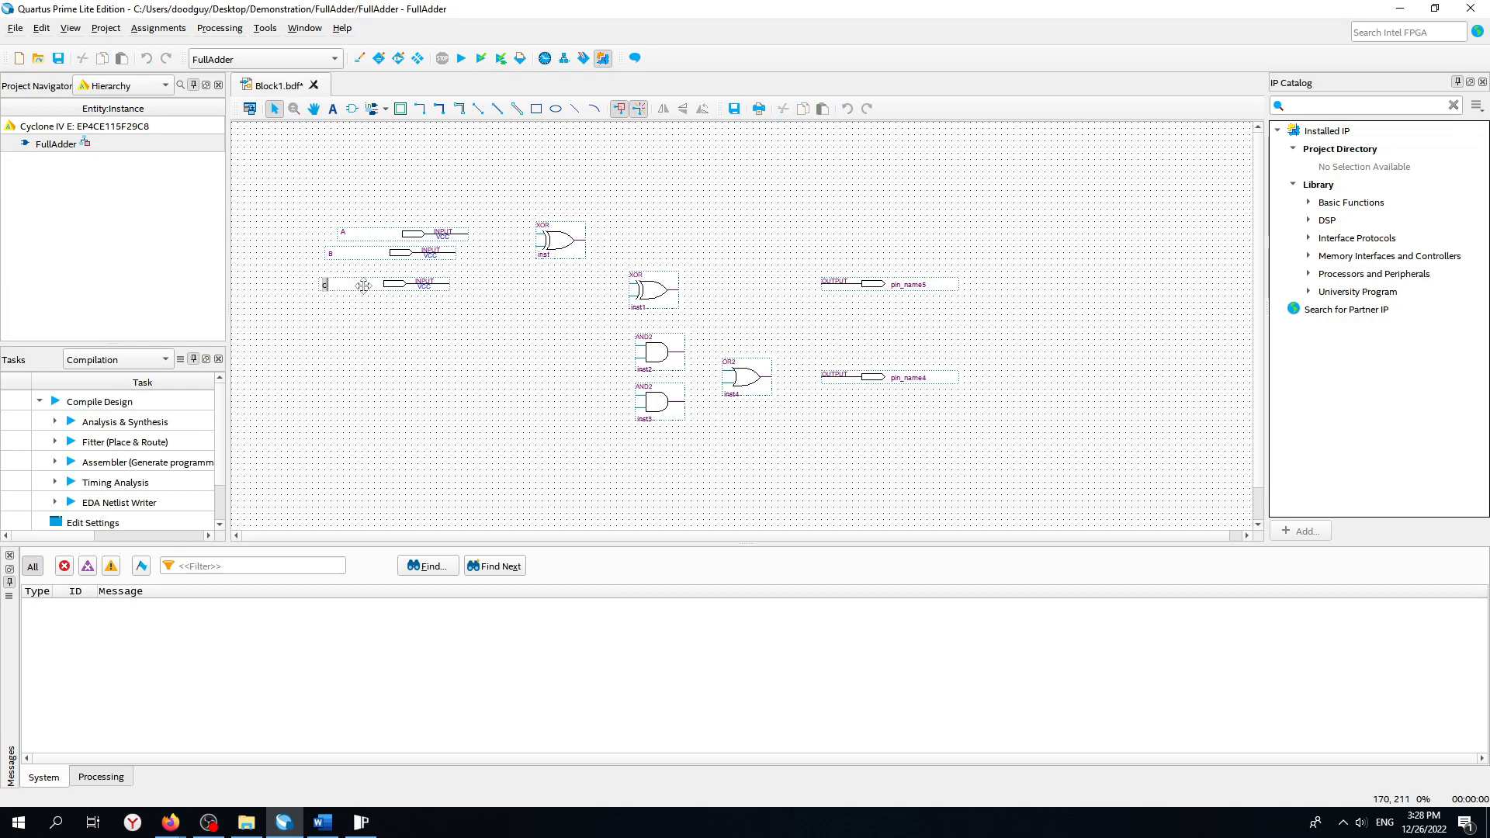
{"action": "type", "text": "in"}
{"action": "key", "text": "Return"}
Rename the output pin level with the second XOR gate as S and the one level with the OR gate as Cout.
{"action": "double_click", "coordinate": [915, 284]}
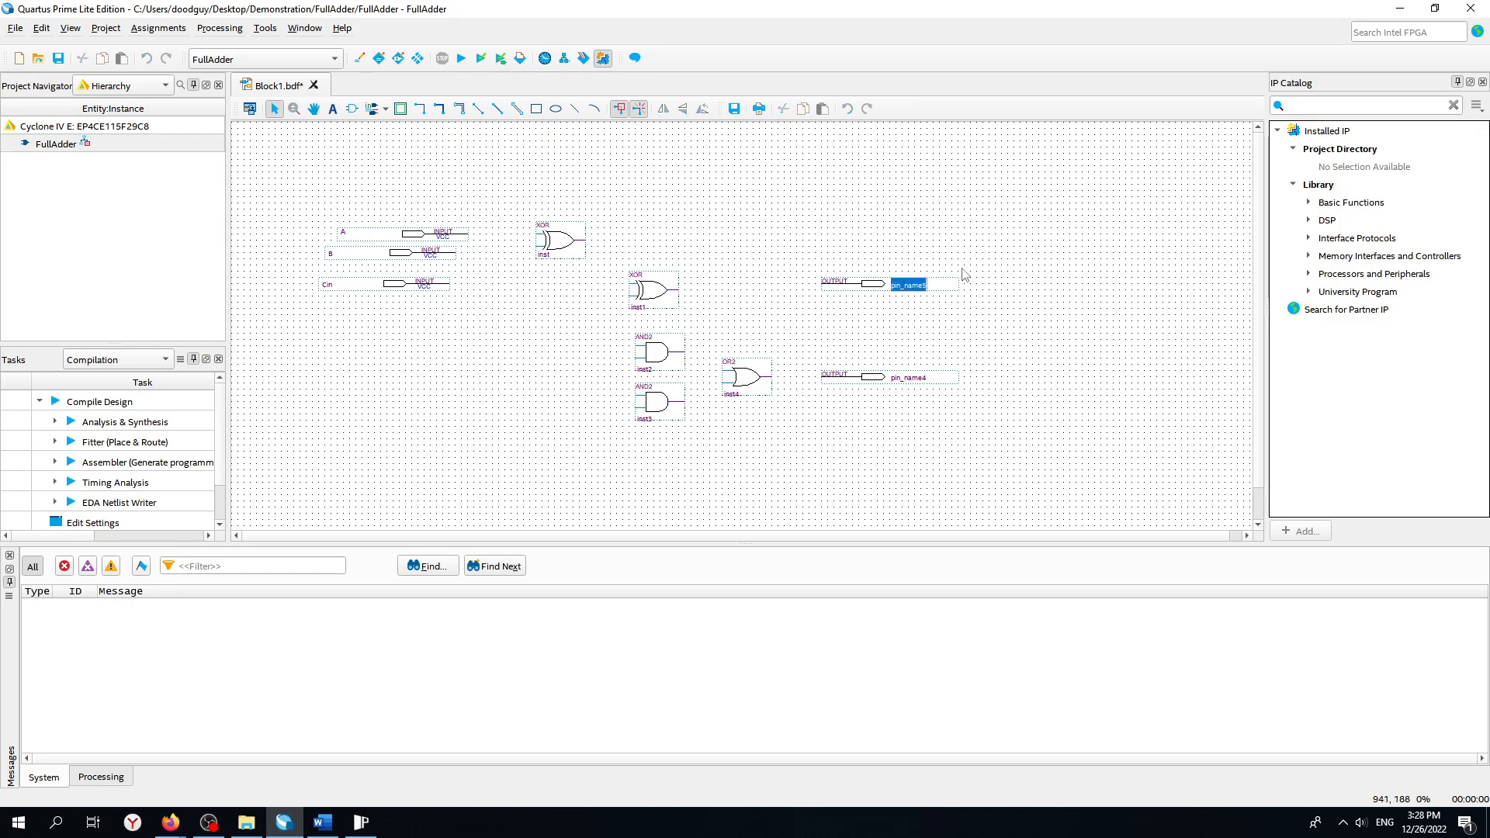
{"action": "type", "text": "S"}
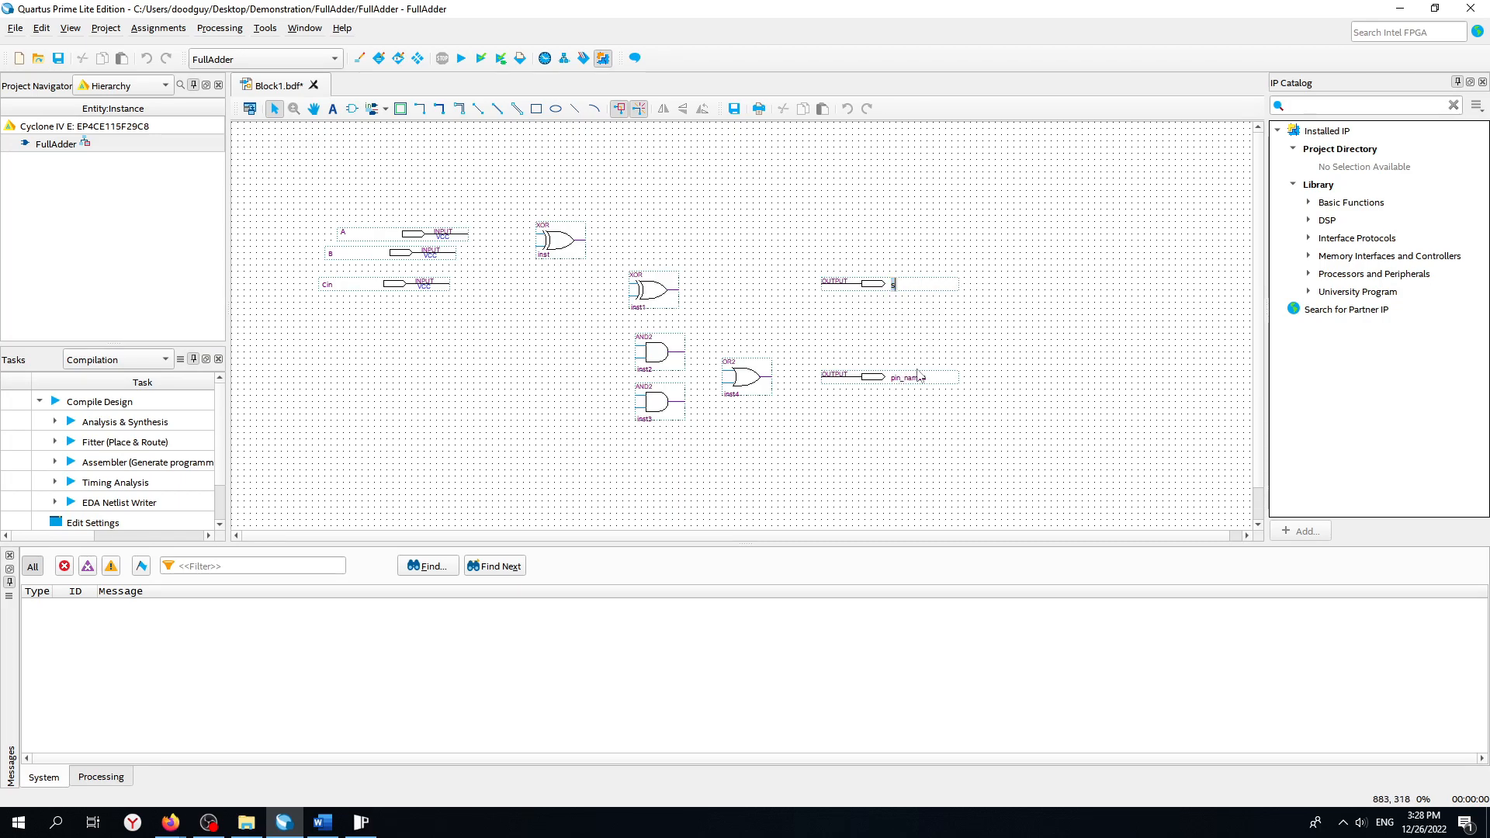
{"action": "double_click", "coordinate": [916, 378]}
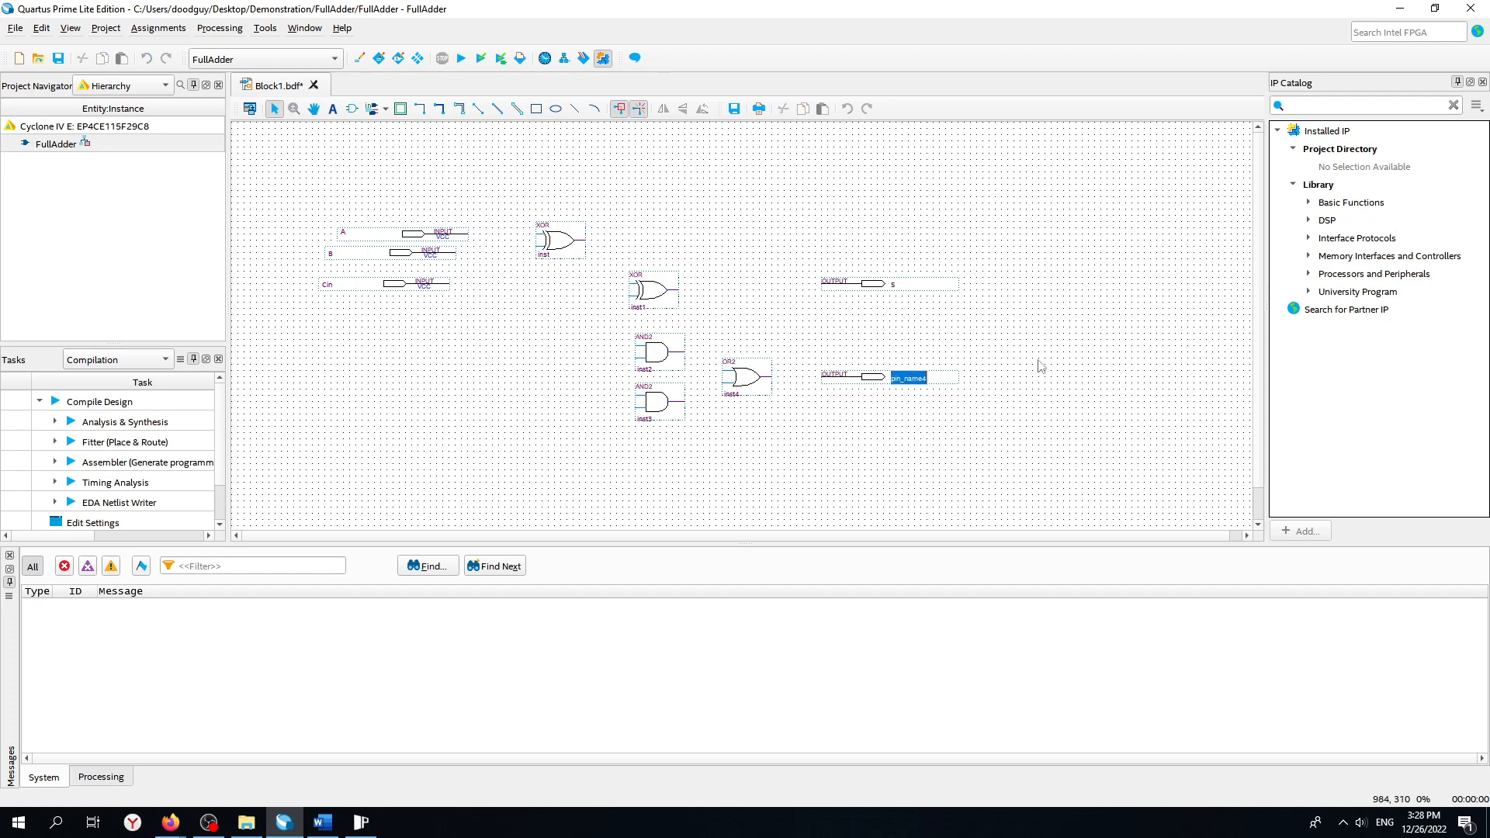
{"action": "type", "text": "Cou"}
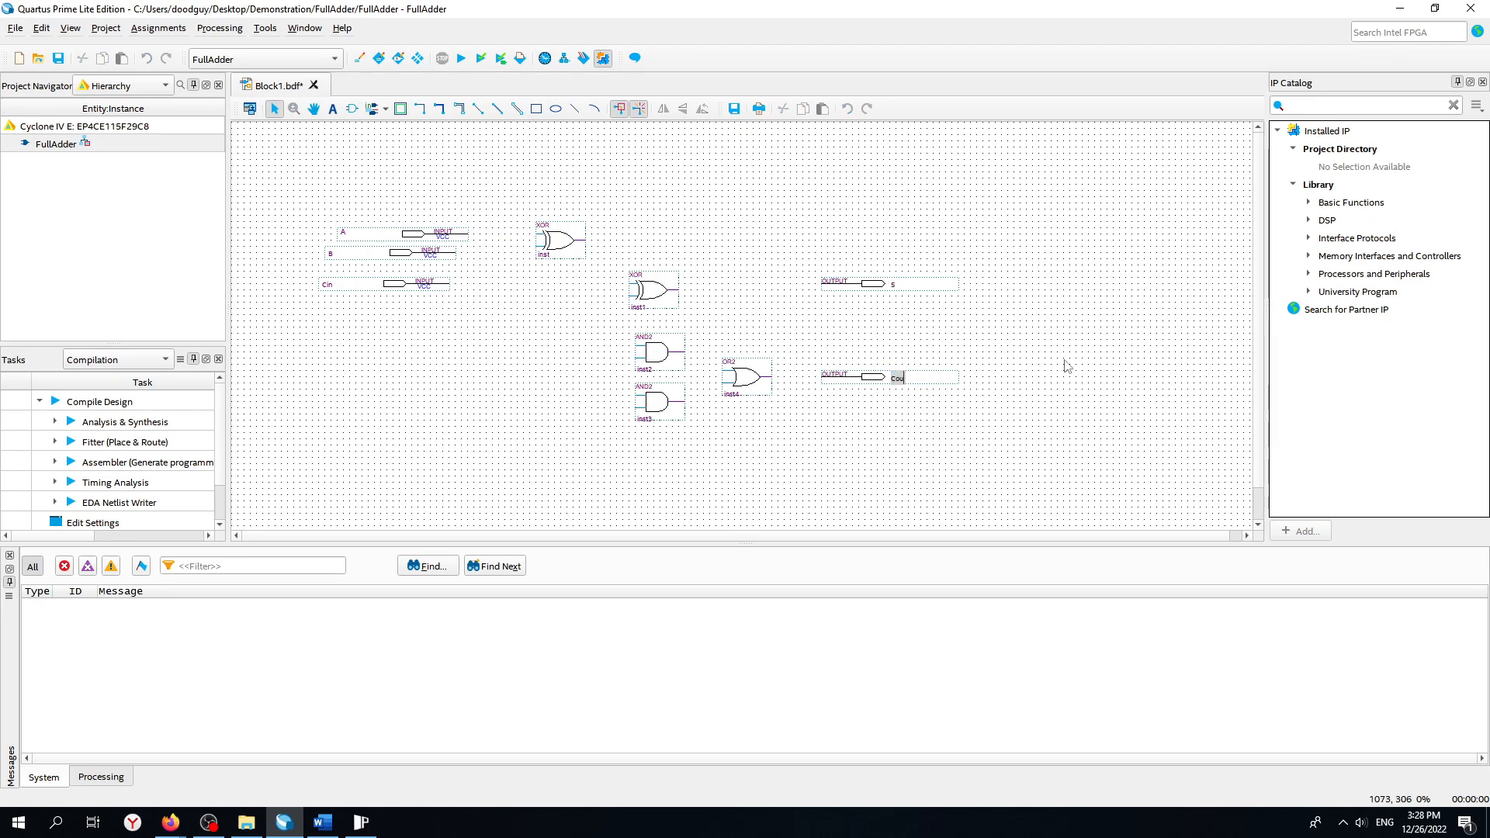
{"action": "type", "text": "t"}
{"action": "left_click", "coordinate": [1067, 365]}
Shift the Cin input pin slightly left and align the B input pin directly beneath the A pin.
{"action": "mouse_move", "coordinate": [408, 284]}
{"action": "left_mouse_down"}
{"action": "mouse_move", "coordinate": [413, 326]}
{"action": "mouse_move", "coordinate": [404, 284]}
{"action": "left_mouse_up"}
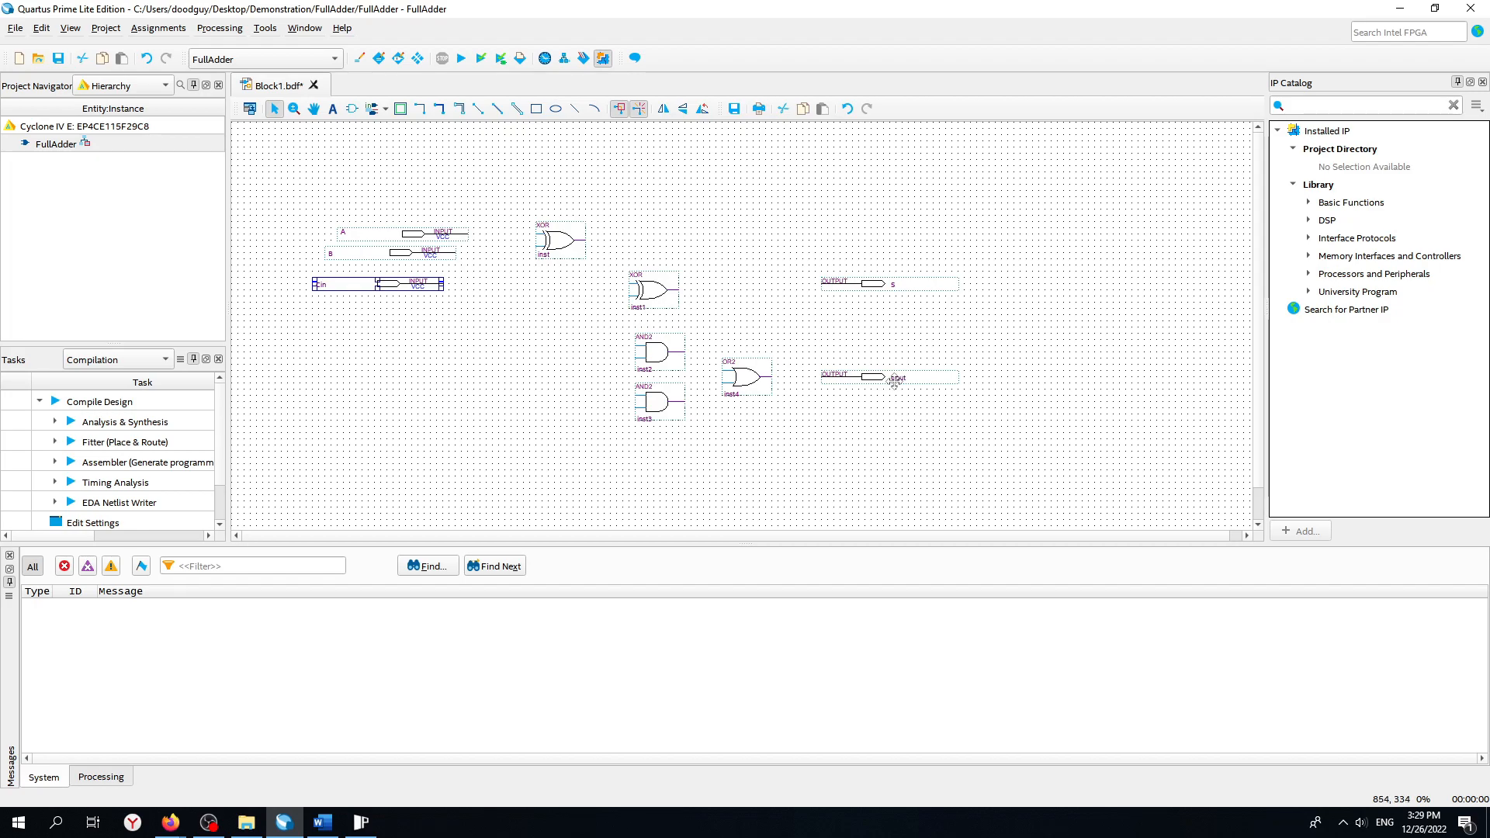
{"action": "left_click", "coordinate": [425, 256]}
{"action": "left_click_drag", "start_coordinate": [425, 259], "coordinate": [438, 258]}
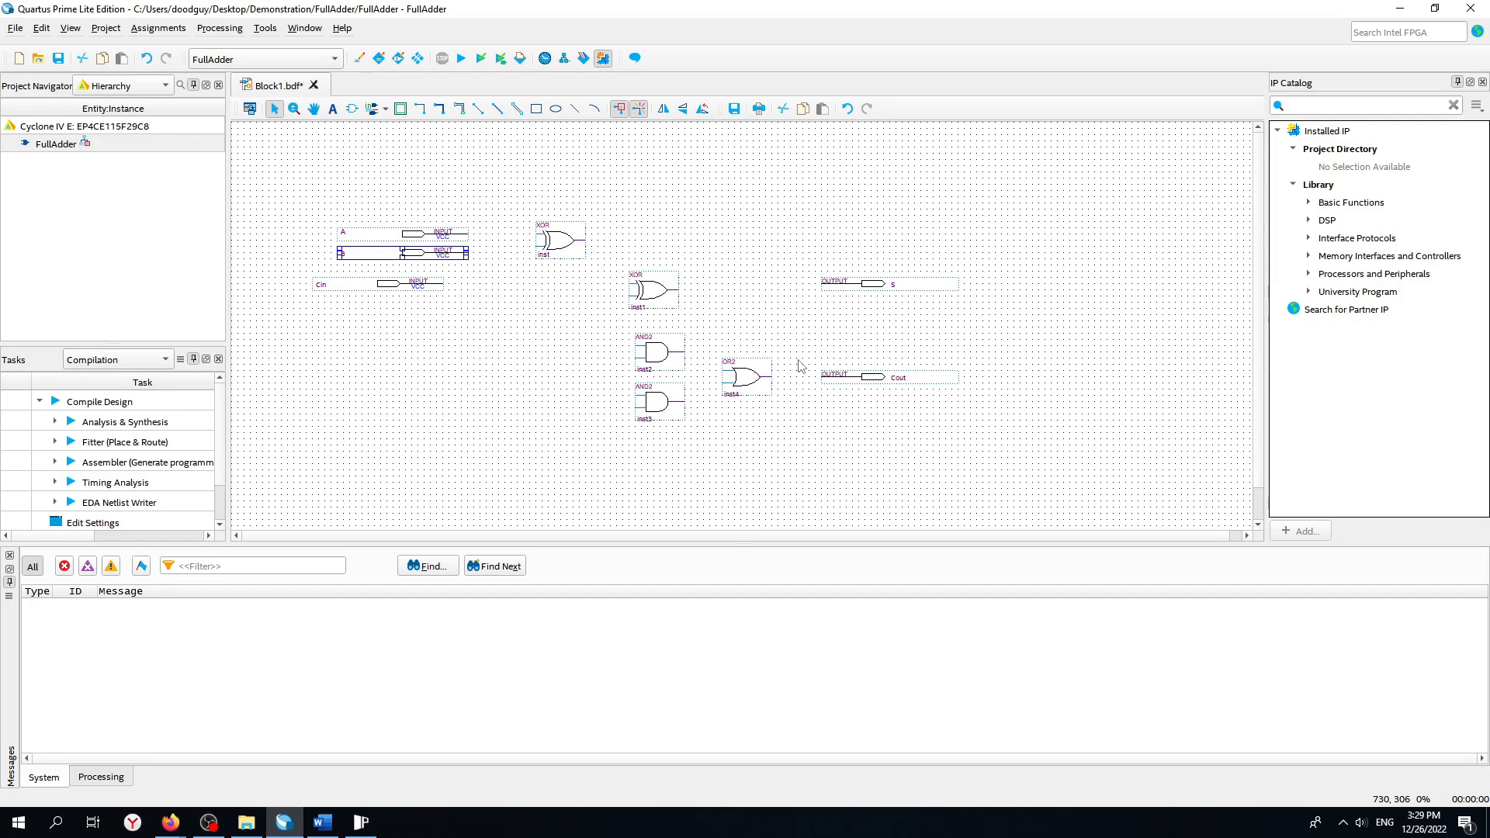
{"action": "left_click", "coordinate": [432, 230]}
{"action": "left_click", "coordinate": [431, 250]}
{"action": "left_click", "coordinate": [420, 296]}
{"action": "left_click", "coordinate": [389, 287]}
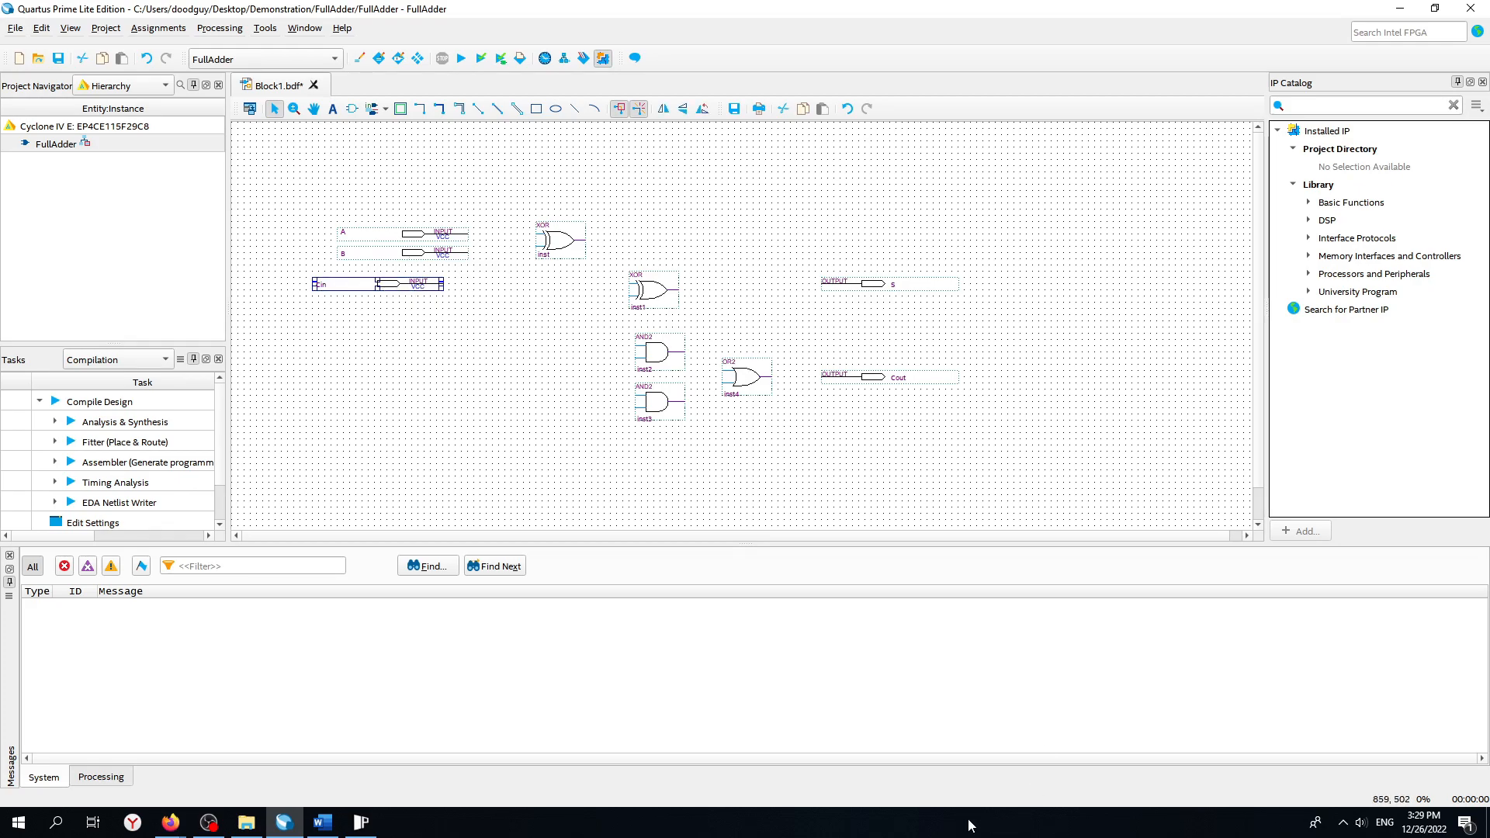
Wire inputs A and B to the first XOR gate and its output to the second XOR gate's upper input.
{"action": "scroll", "coordinate": [464, 359], "scroll_direction": "down", "scroll_amount": 1}
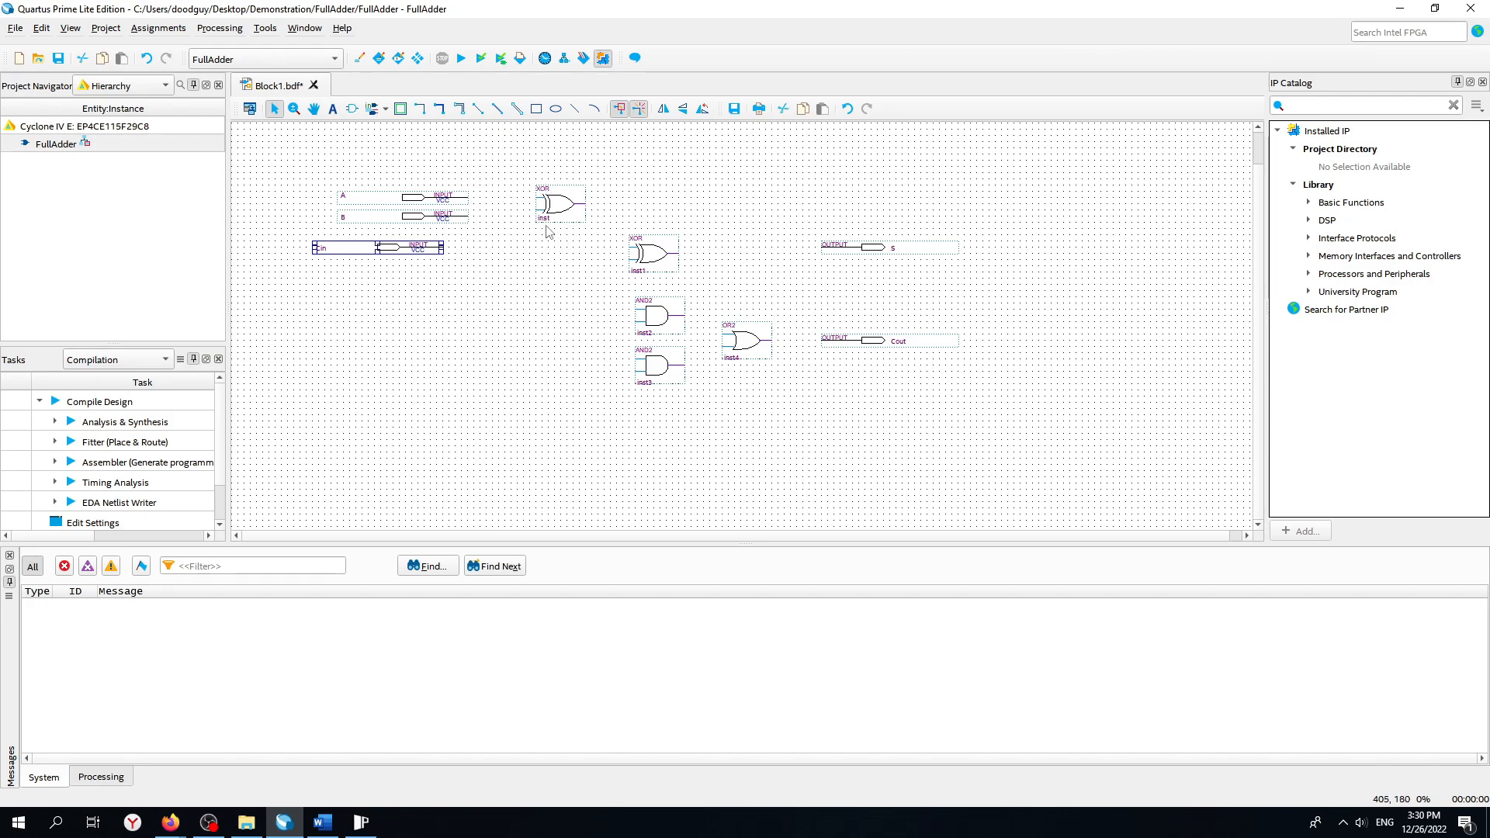
{"action": "scroll", "coordinate": [500, 190], "scroll_direction": "up", "scroll_amount": 1, "text": "ctrl"}
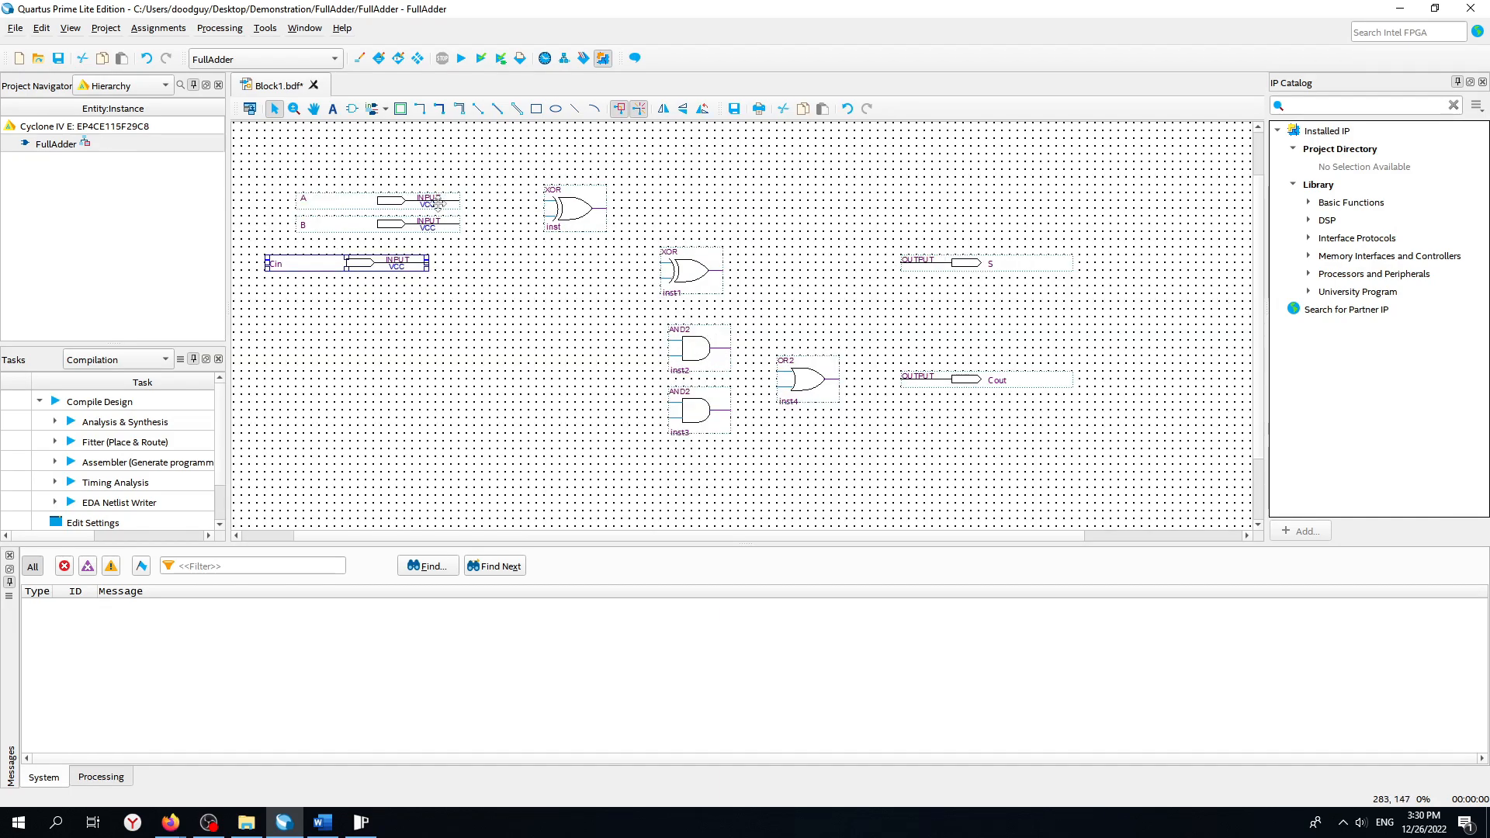
{"action": "left_click_drag", "start_coordinate": [460, 200], "coordinate": [544, 200]}
{"action": "left_click_drag", "start_coordinate": [459, 223], "coordinate": [544, 215]}
{"action": "left_click", "coordinate": [543, 274]}
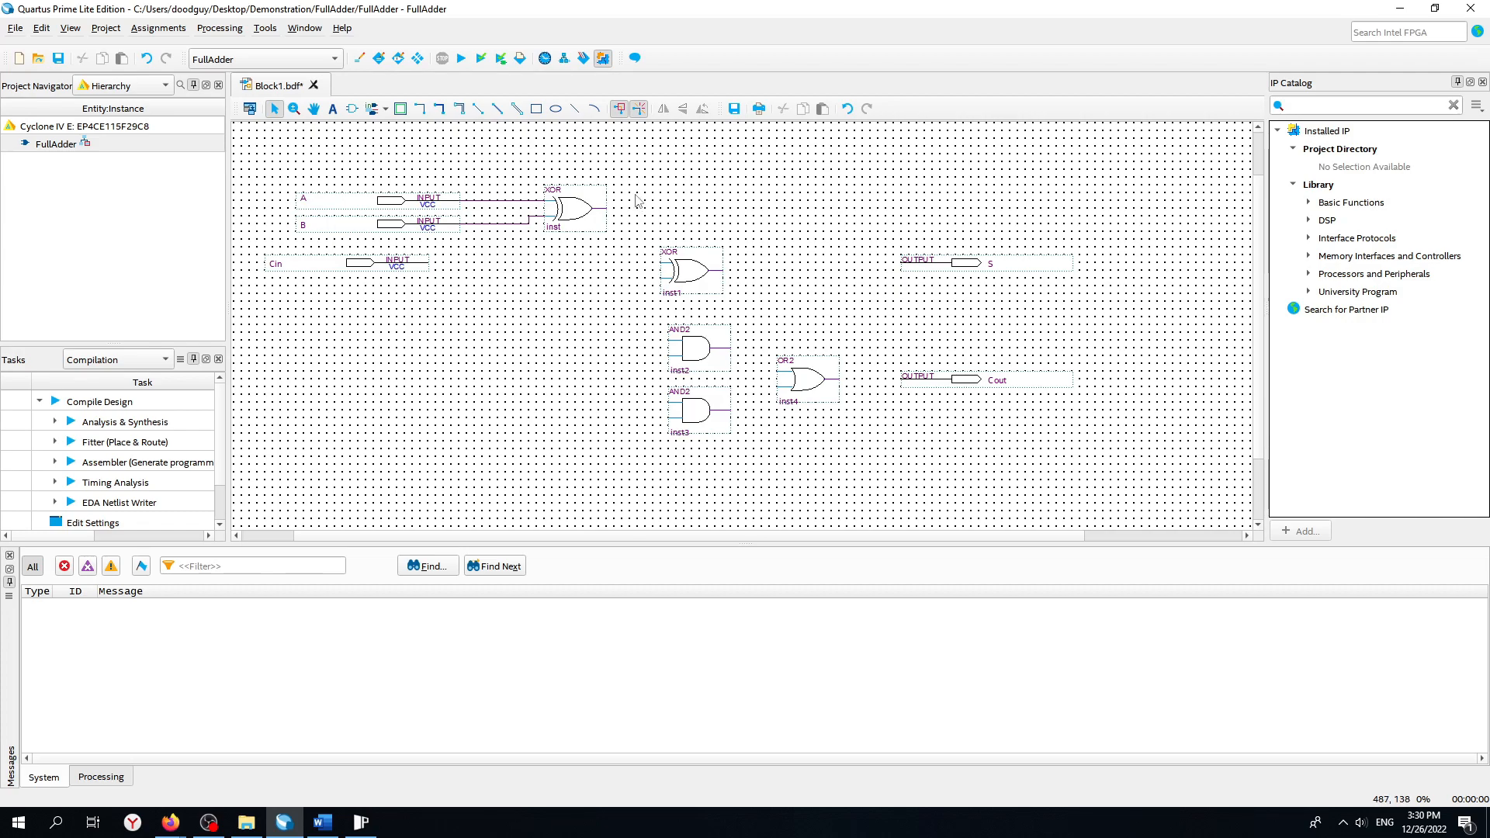
{"action": "mouse_move", "coordinate": [613, 208]}
{"action": "left_mouse_down"}
{"action": "mouse_move", "coordinate": [624, 273]}
{"action": "mouse_move", "coordinate": [661, 262]}
{"action": "left_mouse_up"}
Switch to PhotoQt and examine the wiring in the full adder's Gate Level Diagram.png.
{"action": "key", "text": "alt+Tab"}
{"action": "left_click_drag", "start_coordinate": [267, 173], "coordinate": [514, 183]}
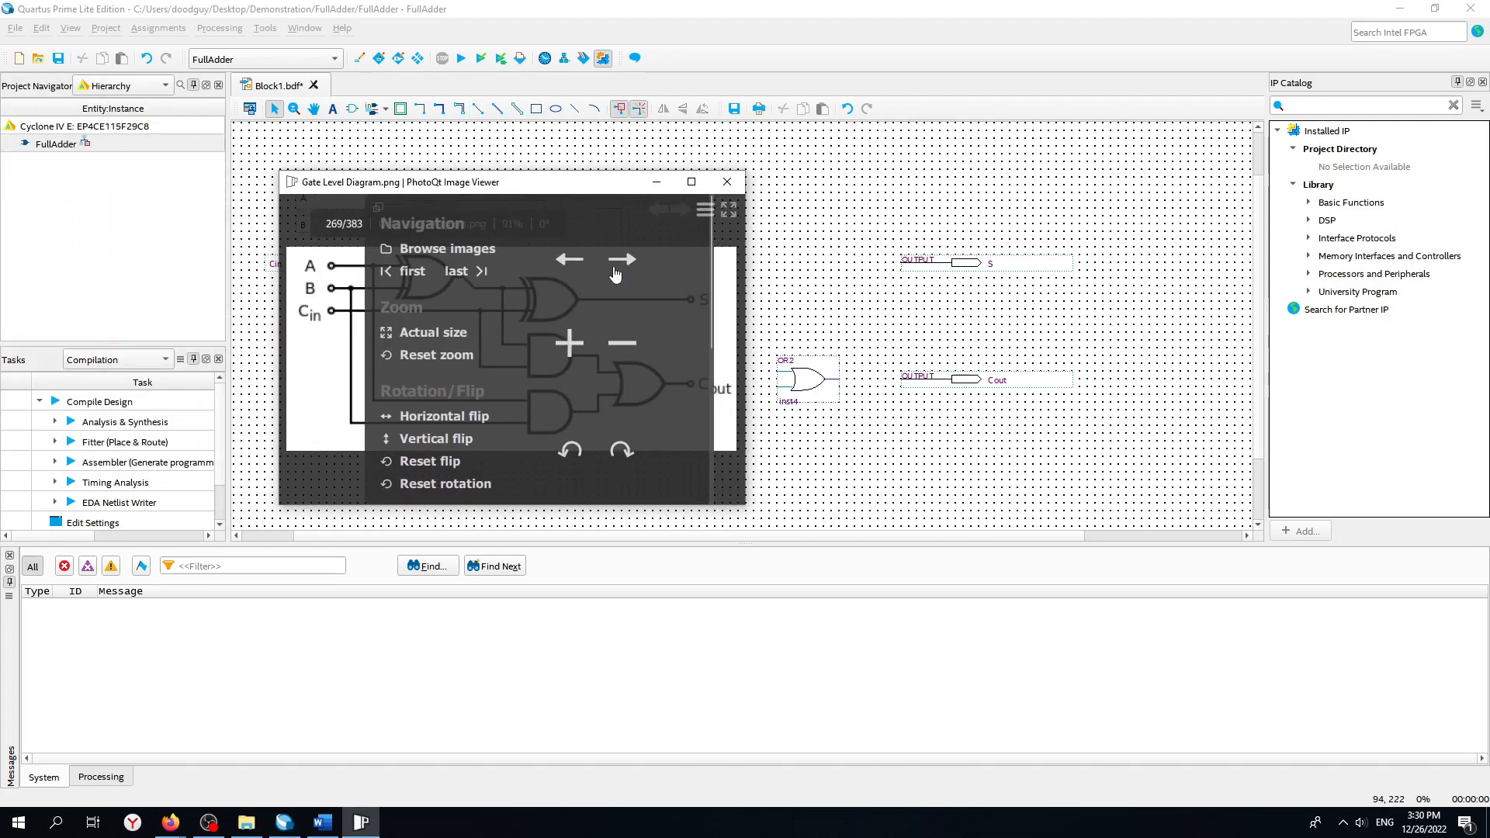
{"action": "left_click", "coordinate": [687, 185]}
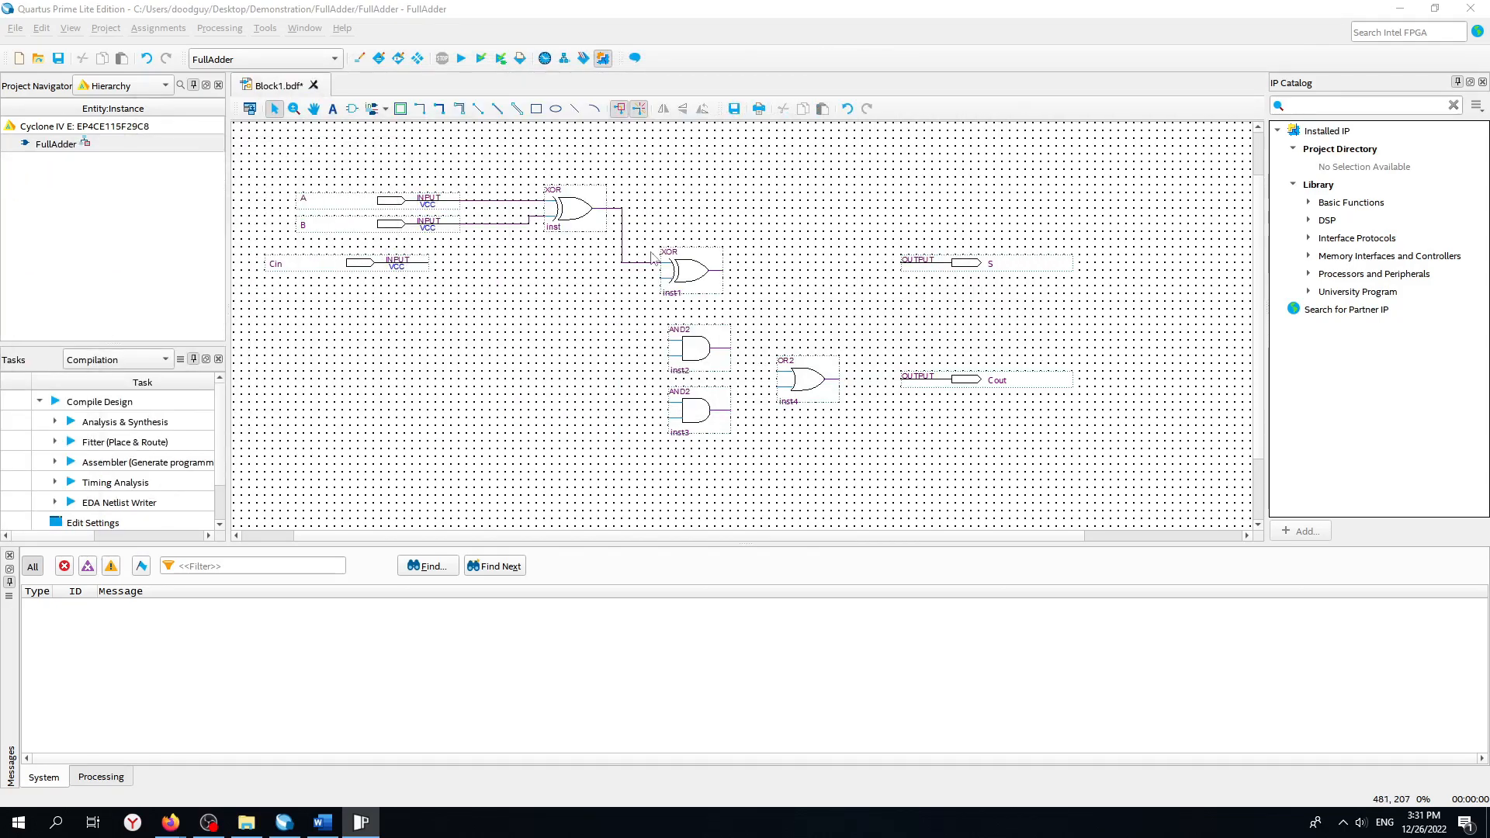
{"action": "scroll", "coordinate": [532, 194], "scroll_direction": "up", "scroll_amount": 2, "text": "ctrl"}
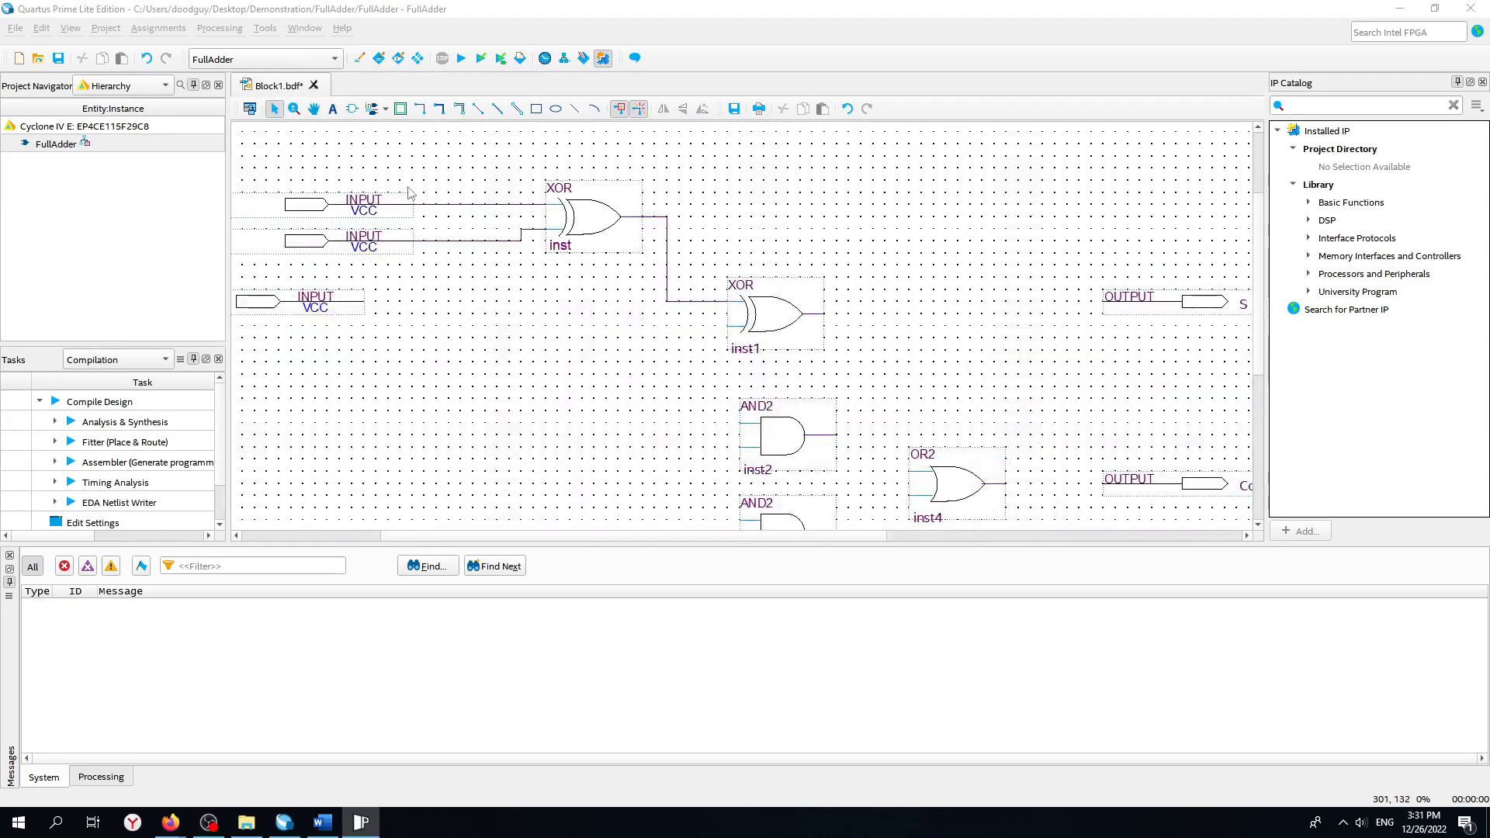
{"action": "left_click", "coordinate": [477, 110]}
{"action": "mouse_move", "coordinate": [496, 204]}
{"action": "left_mouse_down"}
{"action": "mouse_move", "coordinate": [497, 396]}
{"action": "mouse_move", "coordinate": [496, 326]}
{"action": "left_mouse_up"}
{"action": "key", "text": "Escape"}
{"action": "key", "text": "ctrl+z"}
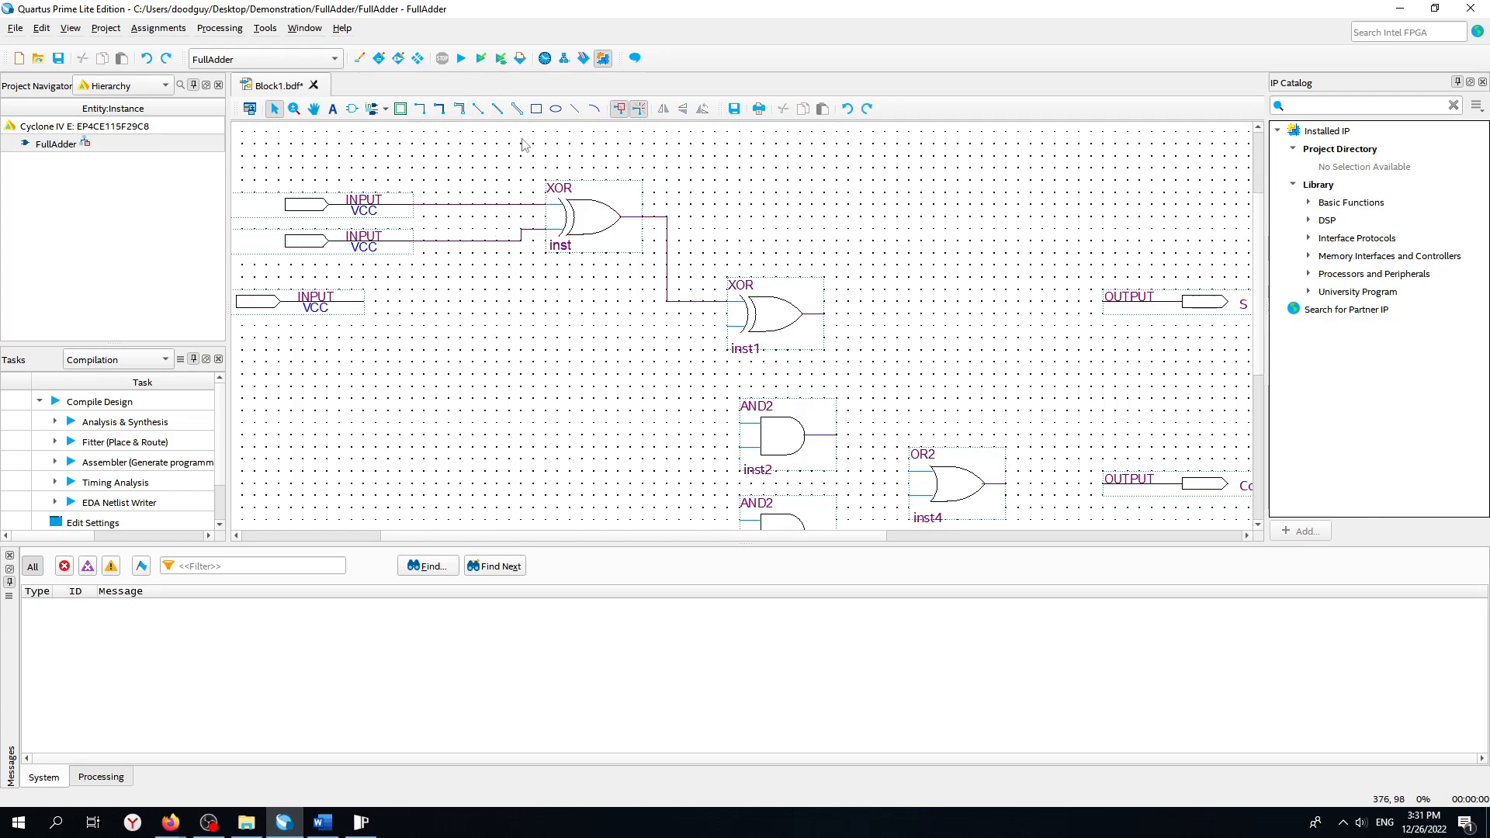
Branch the A and B wires down to the upper and lower inputs of the lower AND gate.
{"action": "scroll", "coordinate": [930, 334], "scroll_direction": "down", "scroll_amount": 1, "text": "ctrl"}
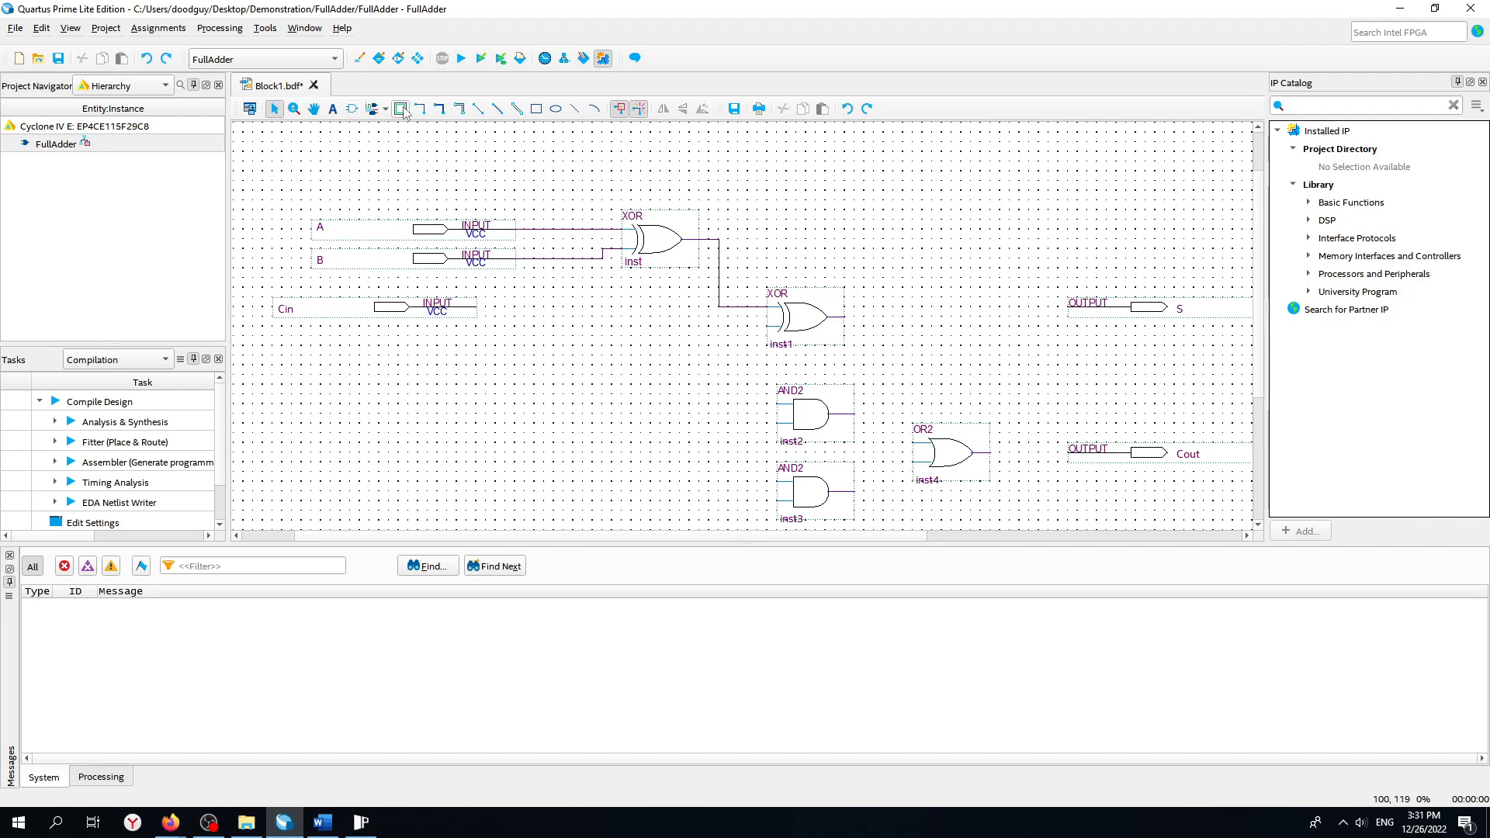
{"action": "left_click", "coordinate": [473, 111]}
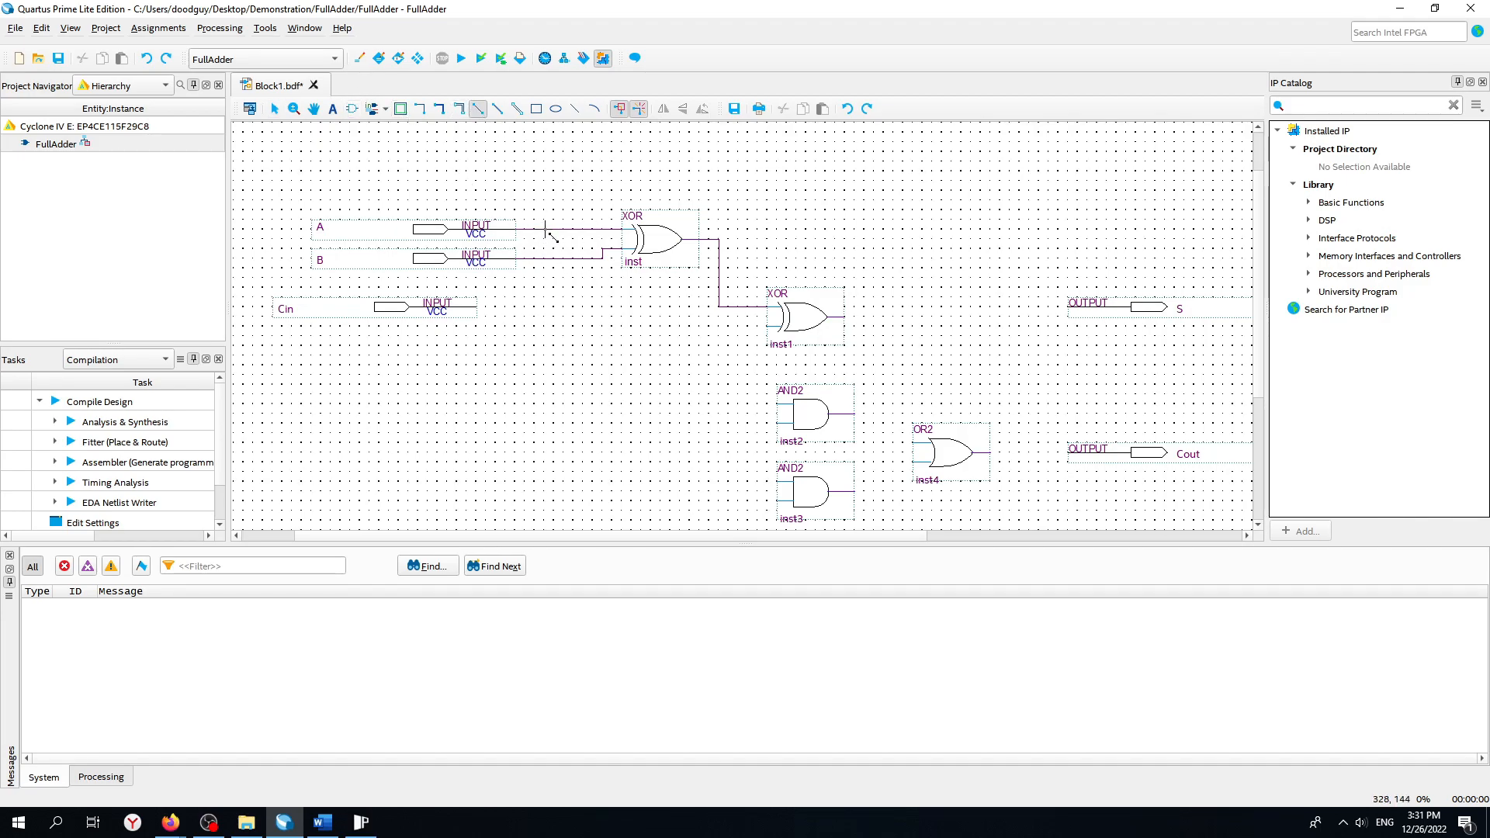
{"action": "mouse_move", "coordinate": [553, 230]}
{"action": "left_mouse_down"}
{"action": "mouse_move", "coordinate": [556, 480]}
{"action": "mouse_move", "coordinate": [769, 482]}
{"action": "mouse_move", "coordinate": [553, 485]}
{"action": "mouse_move", "coordinate": [606, 458]}
{"action": "mouse_move", "coordinate": [561, 481]}
{"action": "mouse_move", "coordinate": [777, 479]}
{"action": "left_mouse_up"}
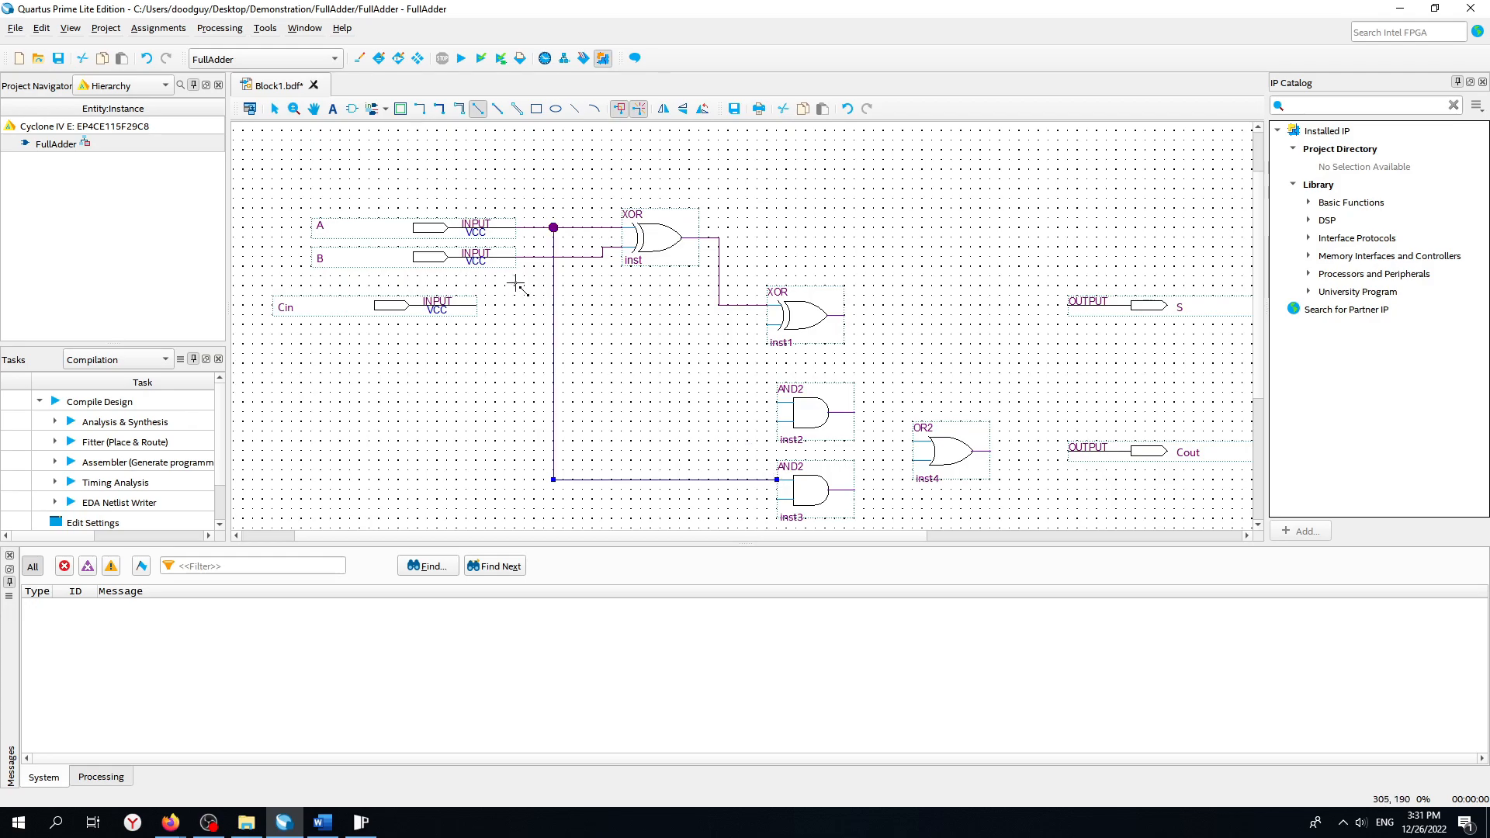
{"action": "key", "text": "Escape"}
{"action": "left_click_drag", "start_coordinate": [779, 497], "coordinate": [564, 254]}
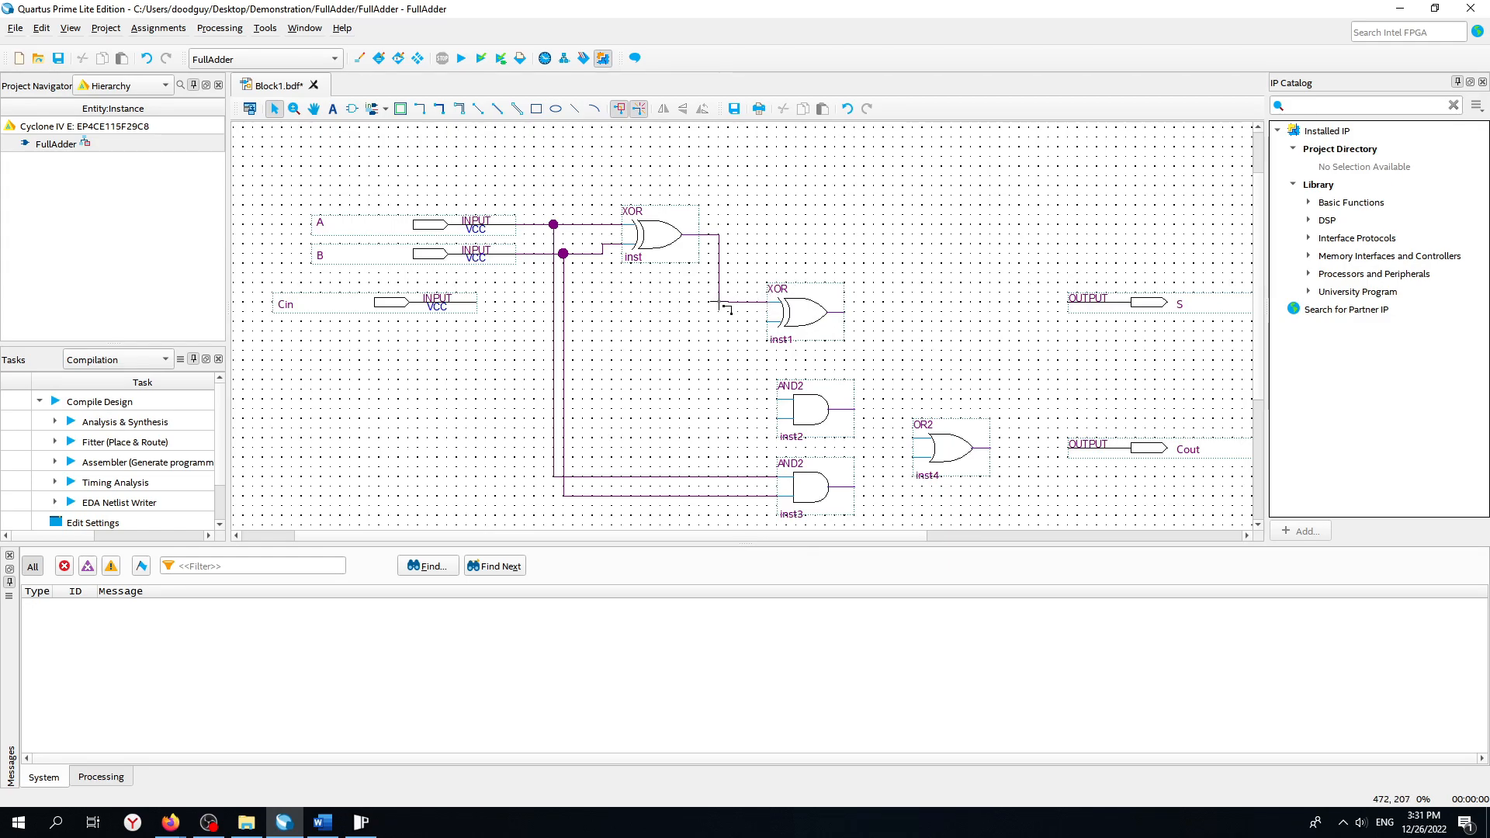
Wire the first XOR's output and Cin to the upper AND gate, and both AND outputs to the OR gate.
{"action": "mouse_move", "coordinate": [718, 302]}
{"action": "left_mouse_down"}
{"action": "mouse_move", "coordinate": [717, 396]}
{"action": "mouse_move", "coordinate": [793, 399]}
{"action": "left_mouse_up"}
{"action": "left_click_drag", "start_coordinate": [478, 302], "coordinate": [777, 420]}
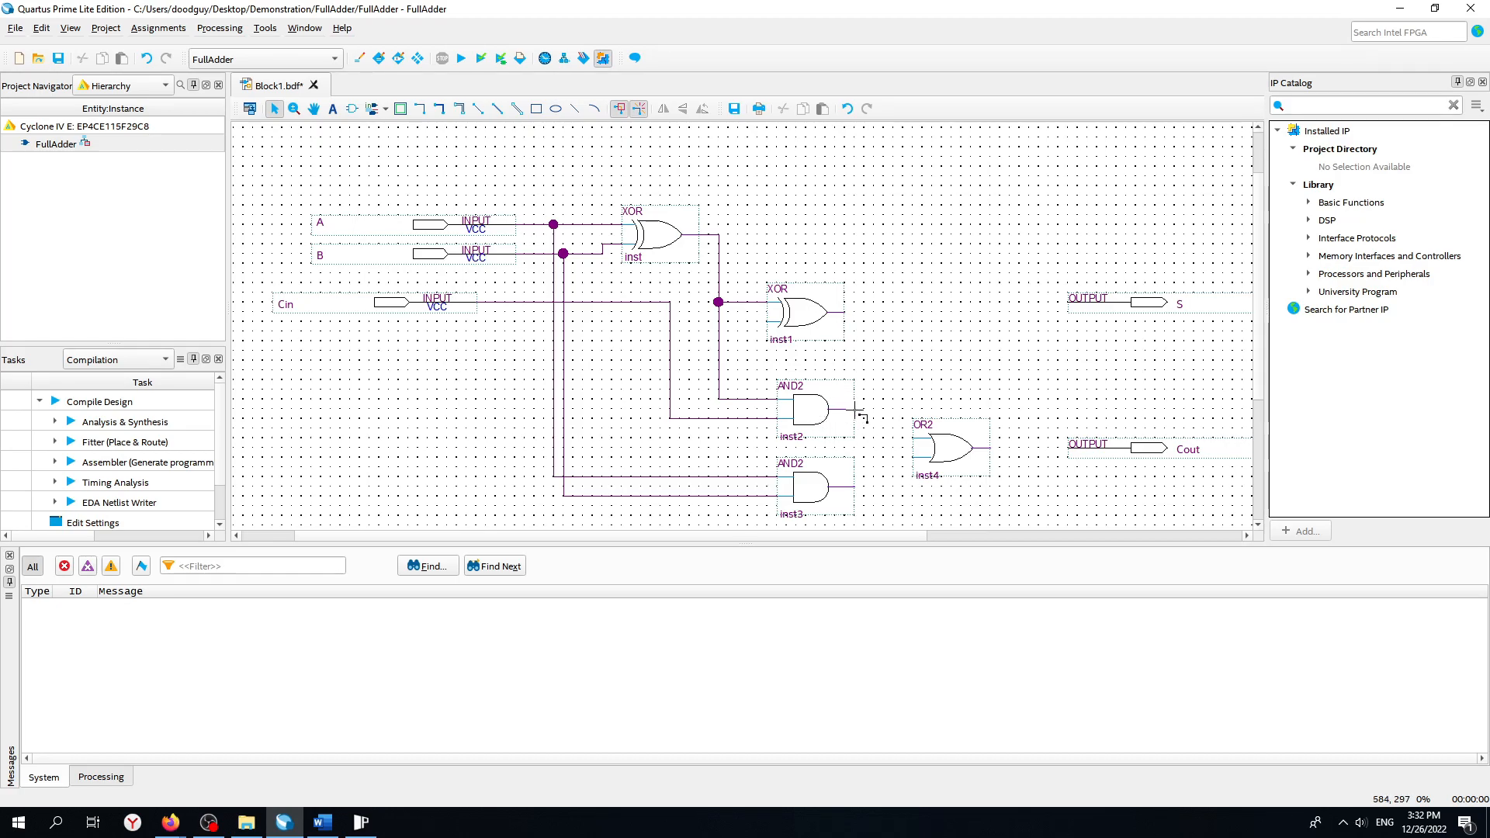
{"action": "mouse_move", "coordinate": [854, 409]}
{"action": "left_mouse_down"}
{"action": "mouse_move", "coordinate": [885, 452]}
{"action": "mouse_move", "coordinate": [874, 439]}
{"action": "mouse_move", "coordinate": [913, 439]}
{"action": "left_mouse_up"}
{"action": "left_click", "coordinate": [919, 388]}
{"action": "mouse_move", "coordinate": [875, 485]}
{"action": "left_mouse_down"}
{"action": "mouse_move", "coordinate": [874, 449]}
{"action": "mouse_move", "coordinate": [875, 477]}
{"action": "mouse_move", "coordinate": [873, 460]}
{"action": "mouse_move", "coordinate": [913, 458]}
{"action": "left_mouse_up"}
Connect the second XOR gate's output to pin S and the OR gate's output to pin Cout.
{"action": "left_click_drag", "start_coordinate": [845, 312], "coordinate": [1030, 312]}
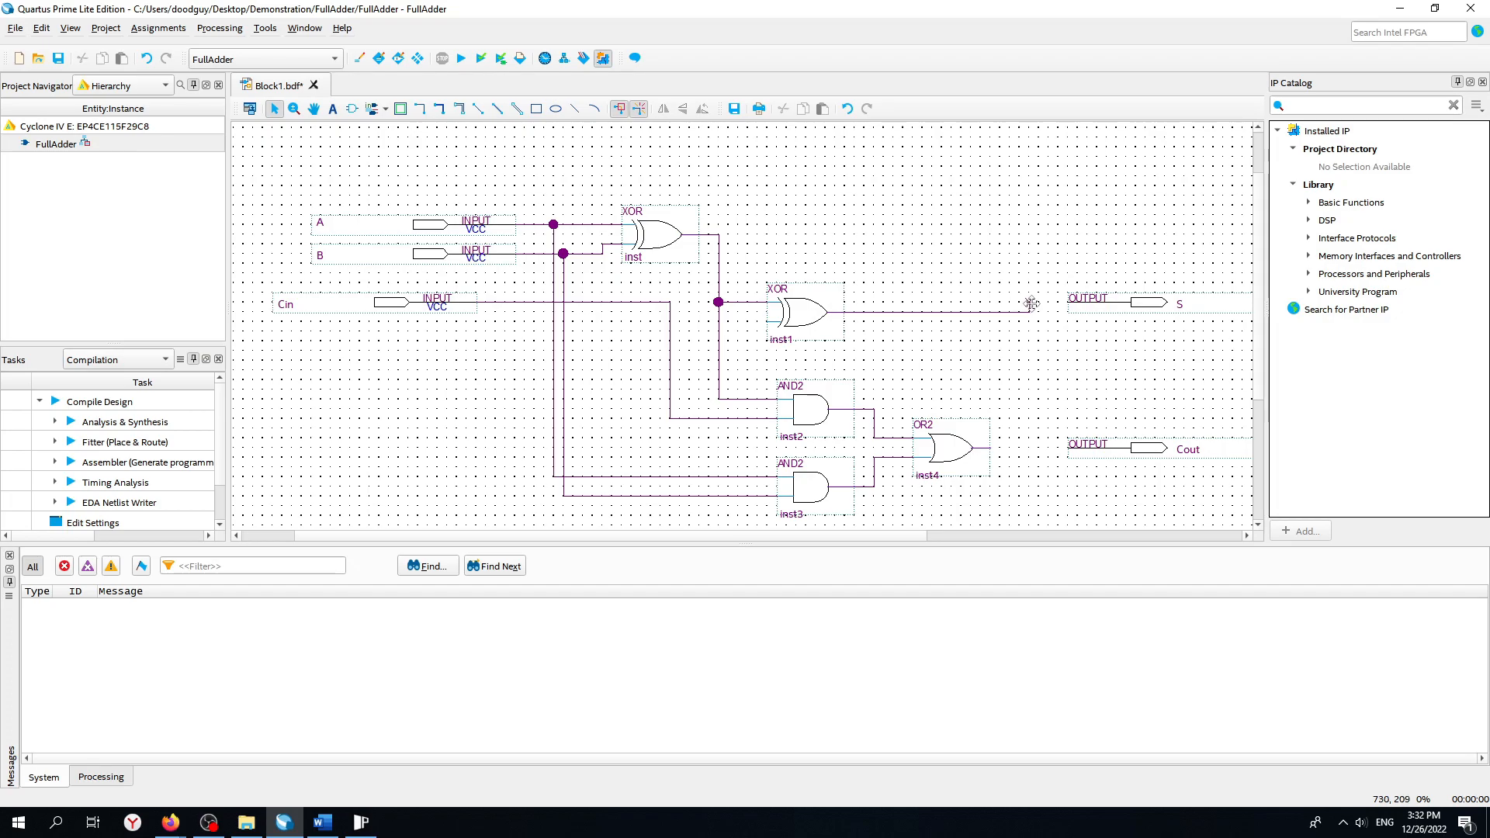
{"action": "left_click_drag", "start_coordinate": [1065, 302], "coordinate": [1029, 312]}
{"action": "left_click_drag", "start_coordinate": [992, 448], "coordinate": [1069, 448]}
Save the schematic as FullAdder.bdf, added to the current project, and run a full compilation.
{"action": "key", "text": "ctrl+s"}
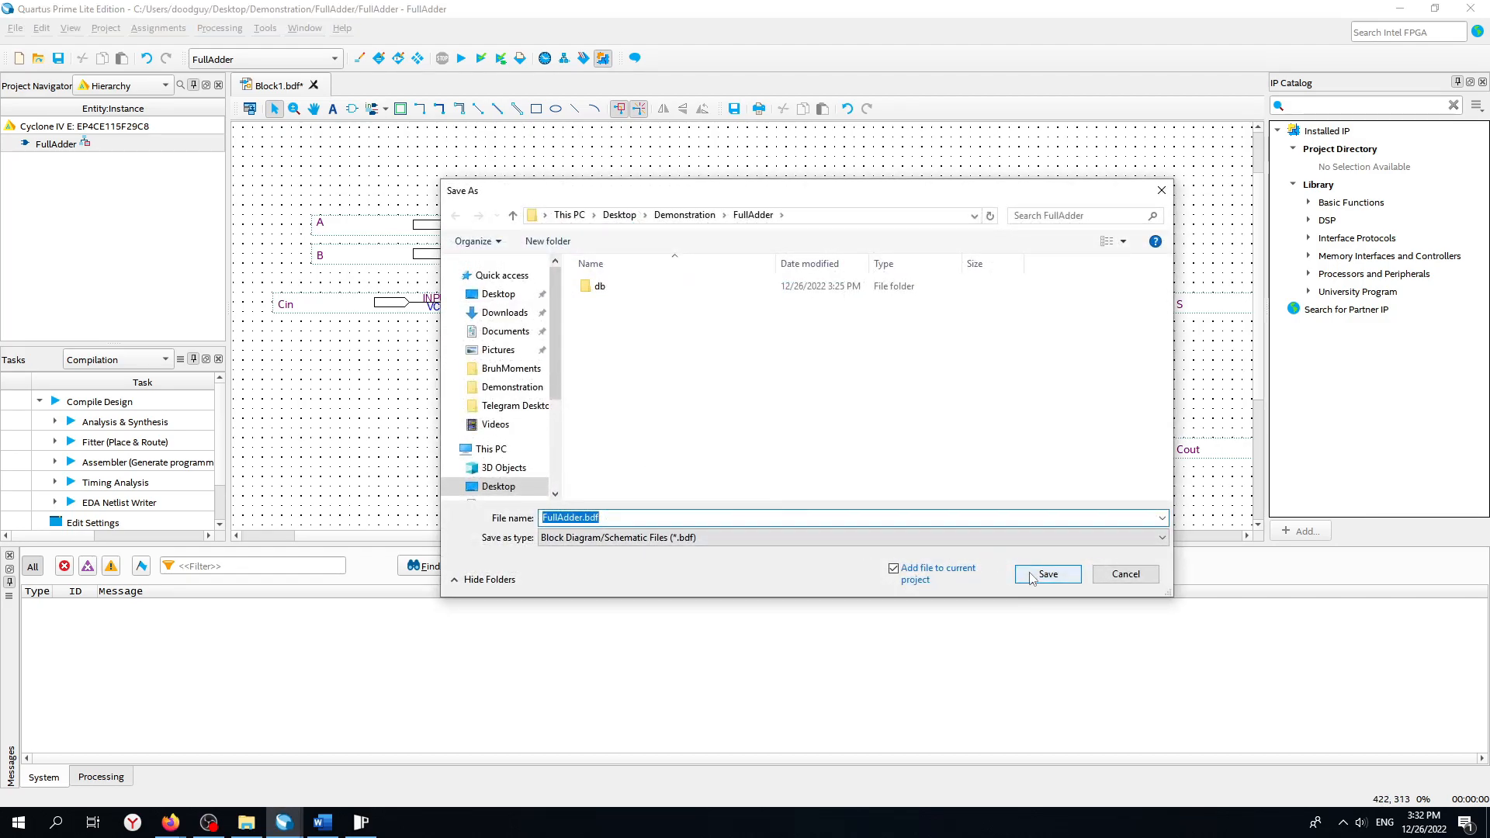
{"action": "left_click", "coordinate": [1049, 575]}
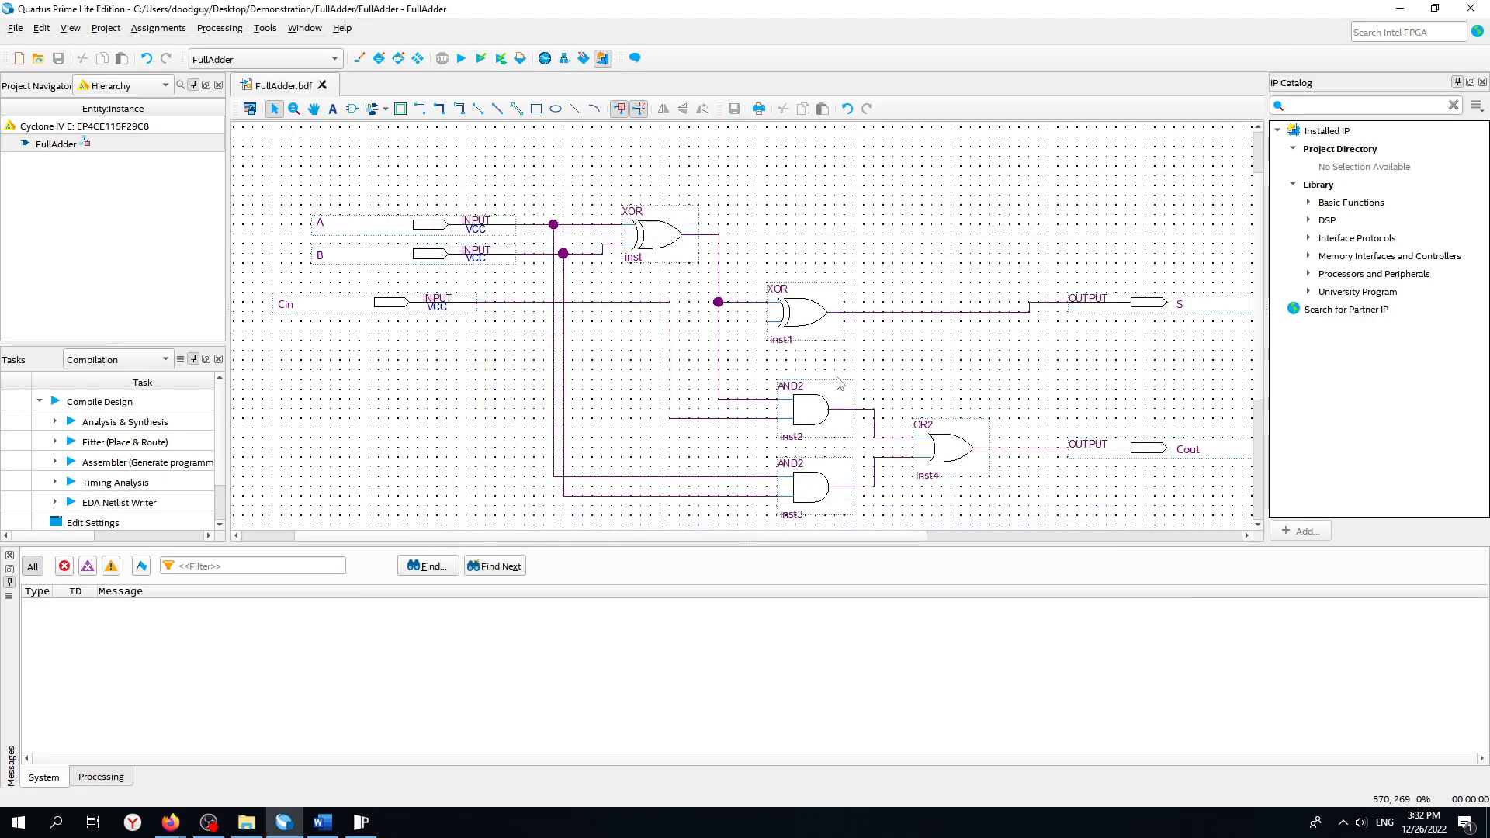
{"action": "scroll", "coordinate": [840, 382], "scroll_direction": "down", "scroll_amount": 1, "text": "ctrl"}
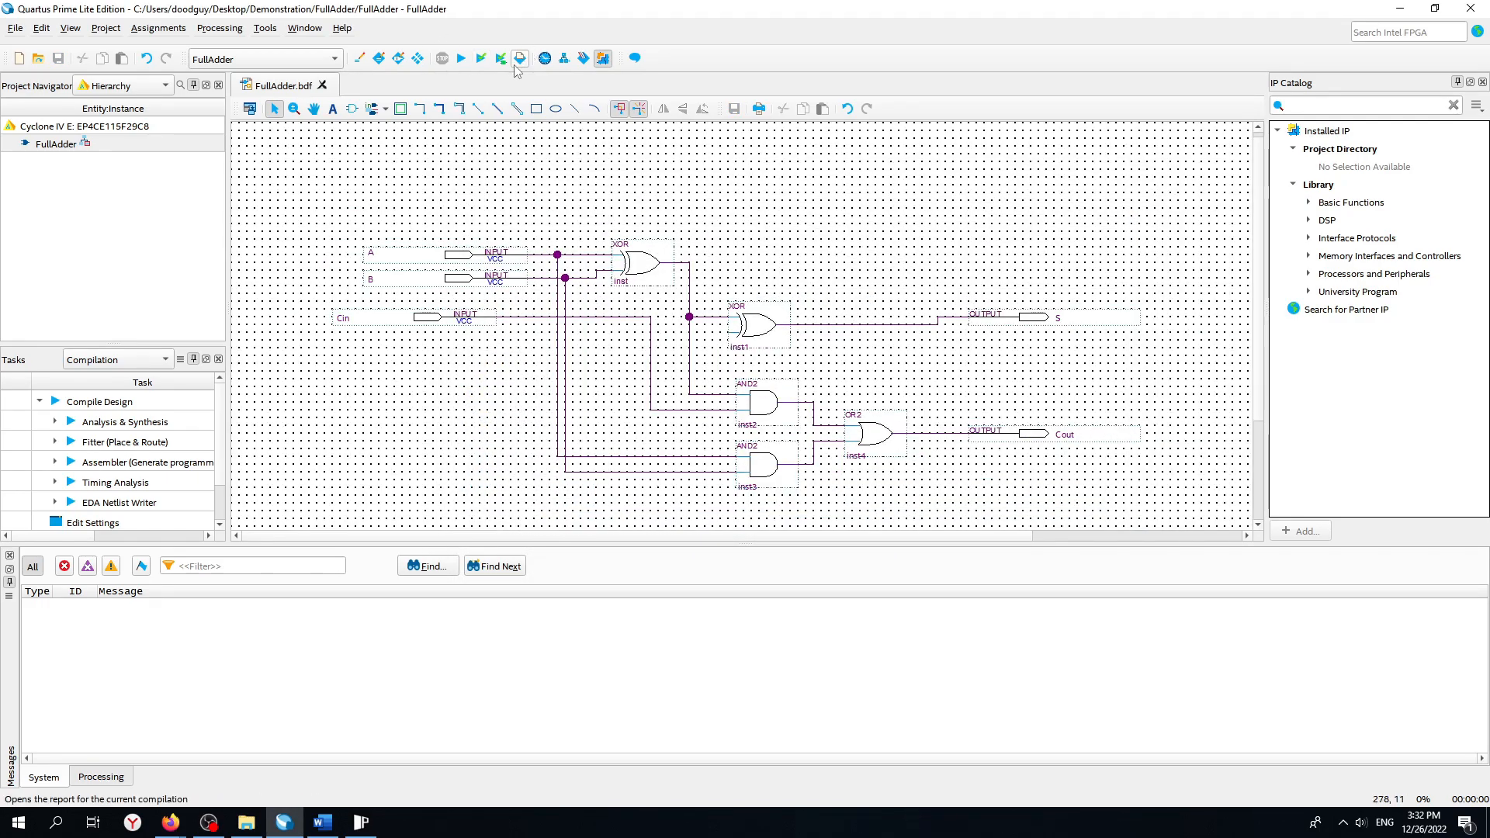
{"action": "left_click", "coordinate": [461, 58]}
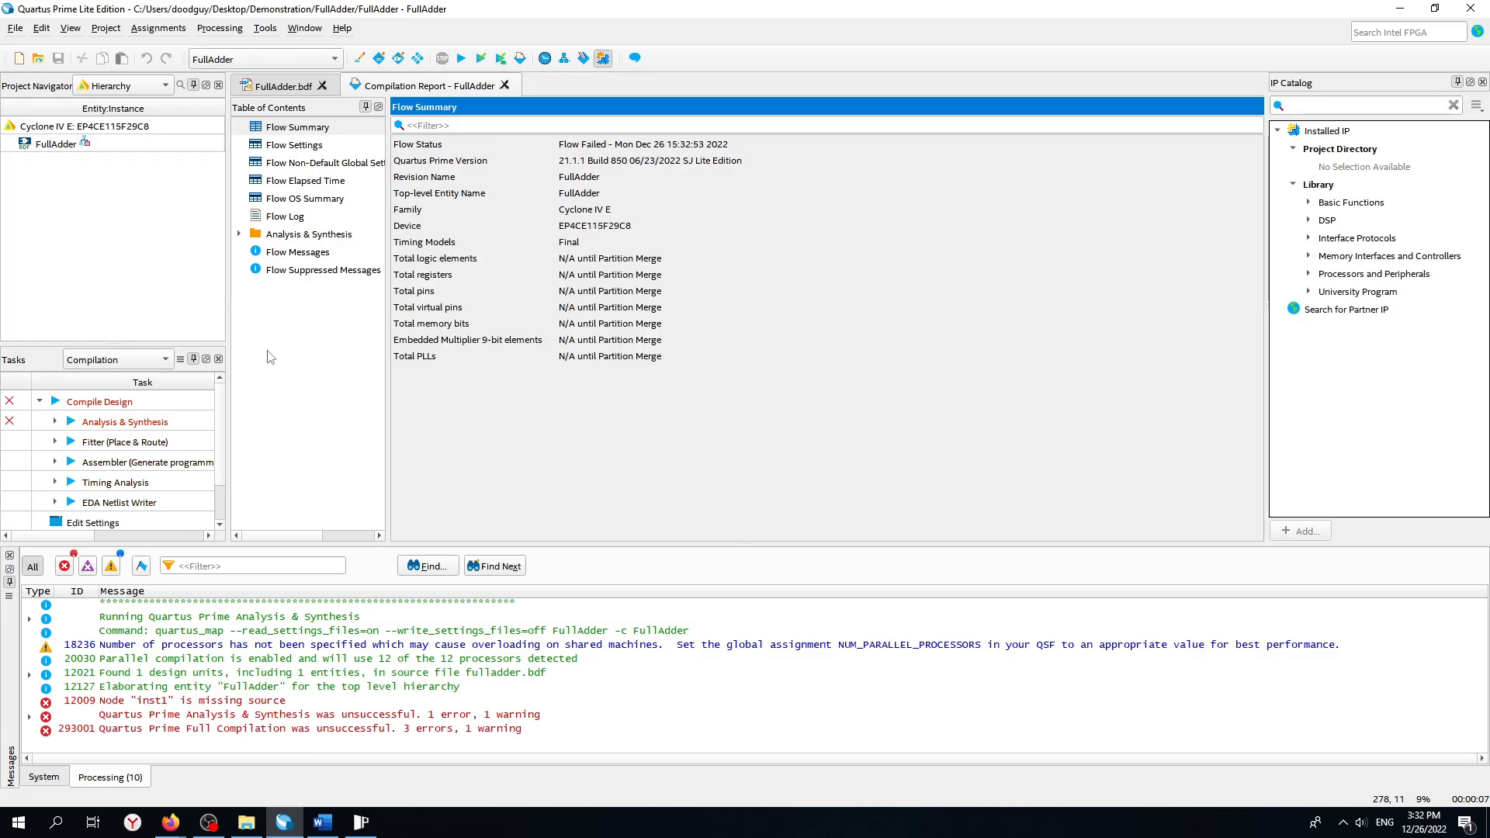
In the FullAdder.bdf schematic, branch the Cin wire to the second XOR gate's lower input.
{"action": "left_click", "coordinate": [279, 87]}
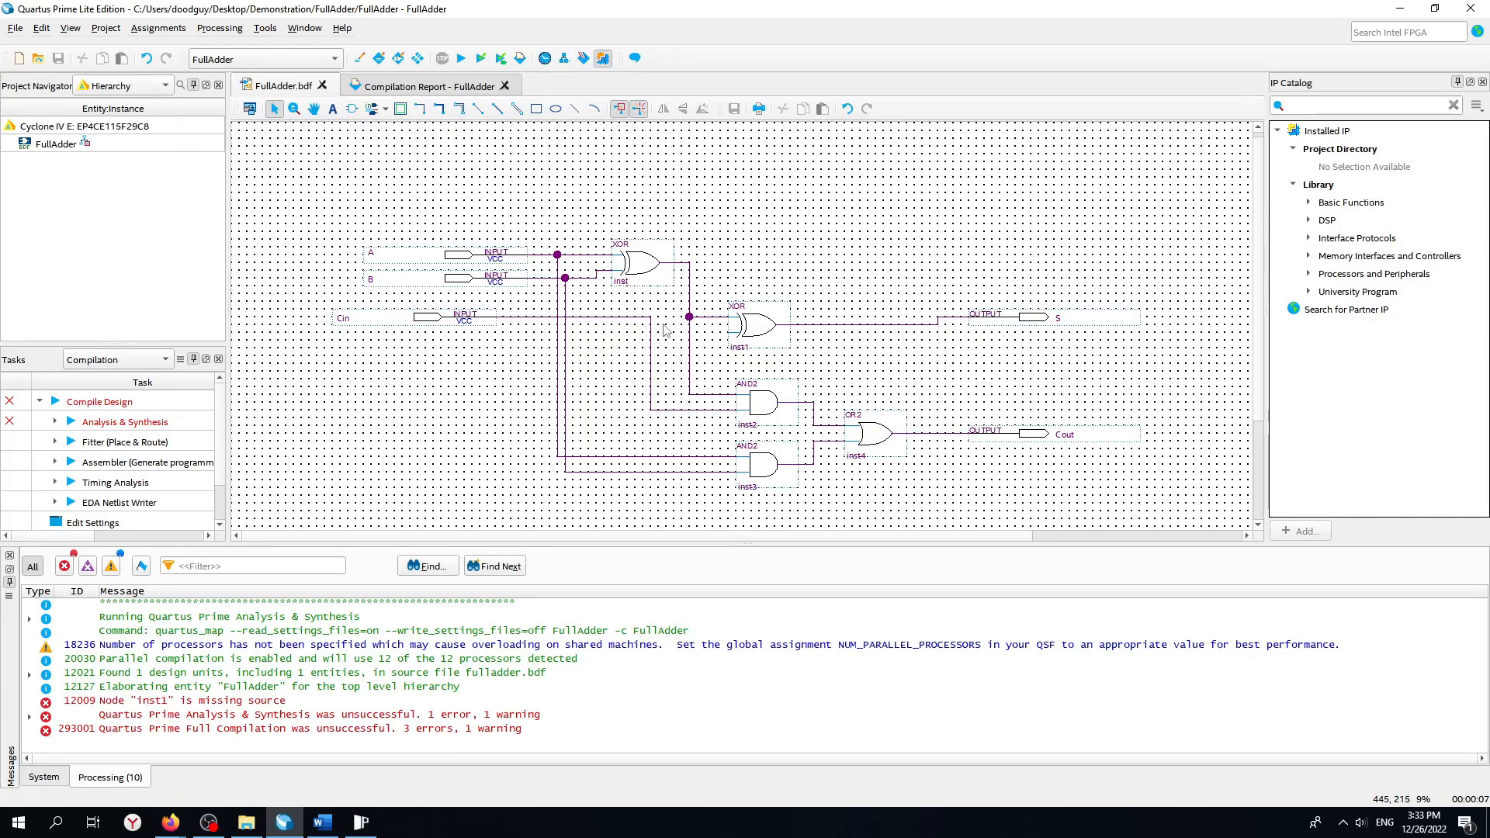
{"action": "scroll", "coordinate": [663, 330], "scroll_direction": "up", "scroll_amount": 2, "text": "ctrl"}
{"action": "left_click_drag", "start_coordinate": [638, 342], "coordinate": [792, 342]}
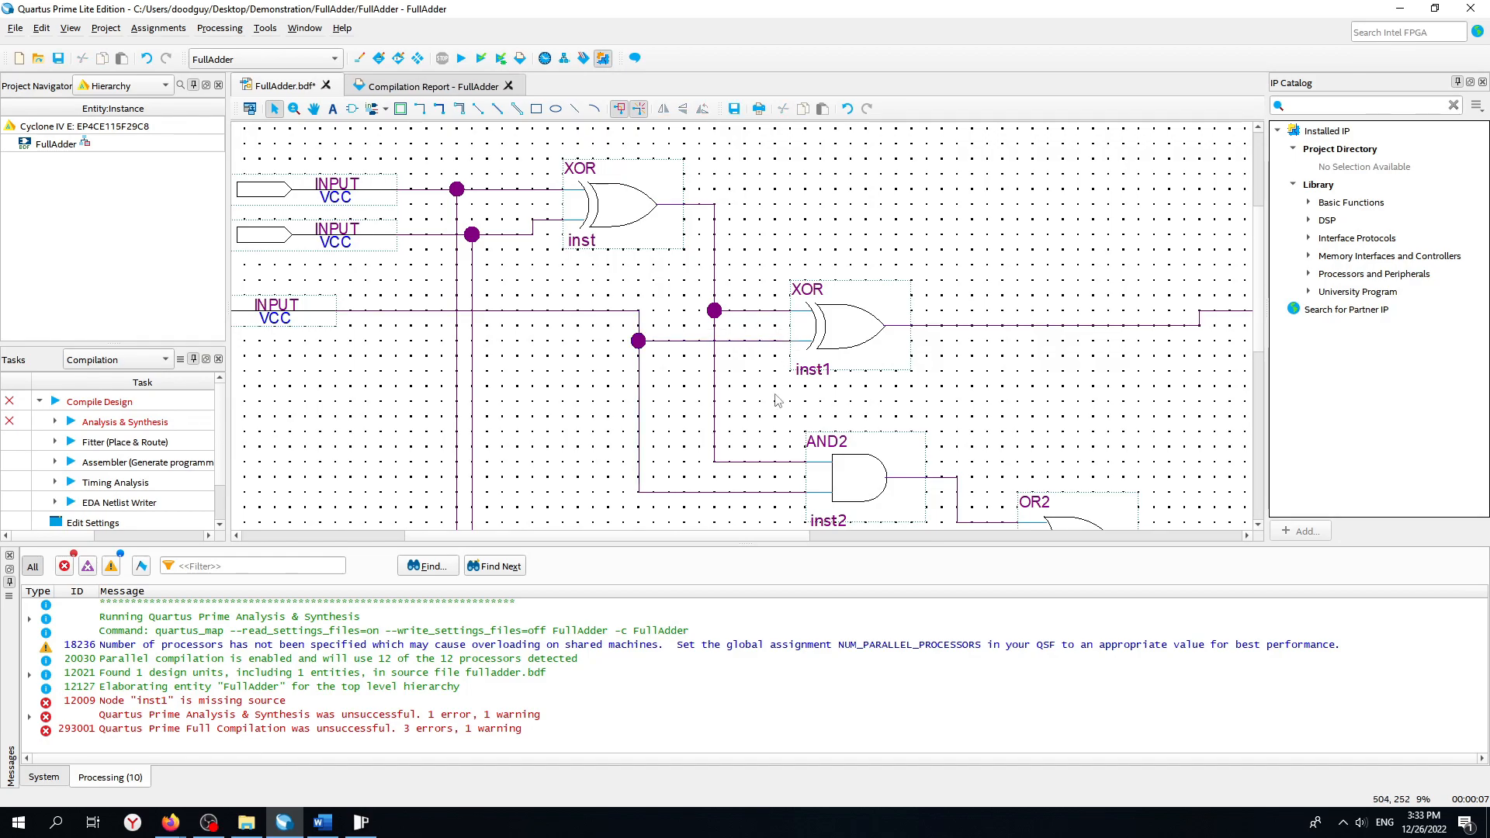
Save the corrected schematic and run the full compilation again.
{"action": "scroll", "coordinate": [776, 403], "scroll_direction": "down", "scroll_amount": 2, "text": "ctrl"}
{"action": "key", "text": "ctrl+s"}
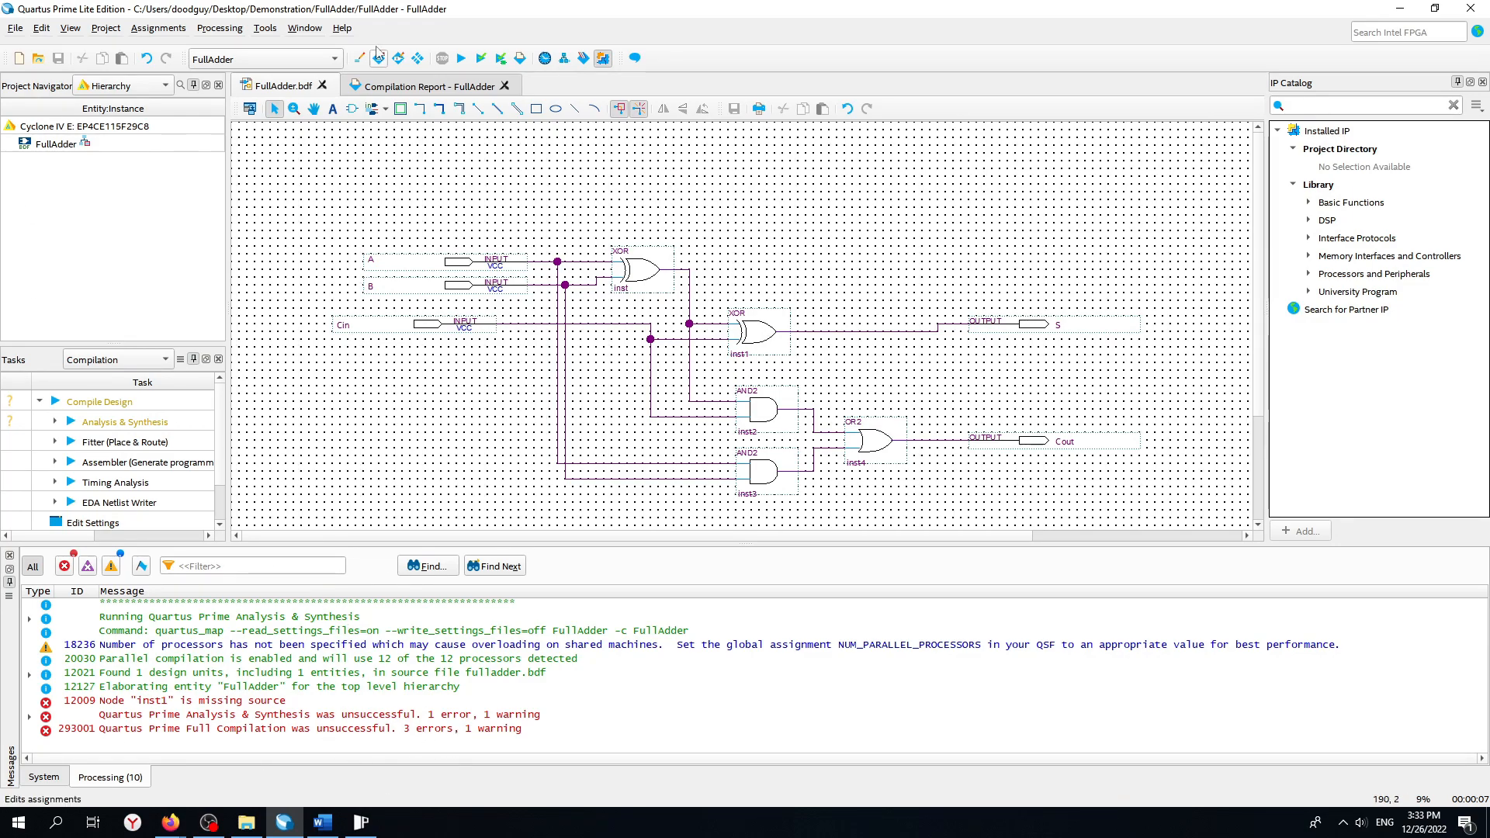
{"action": "left_click", "coordinate": [461, 58]}
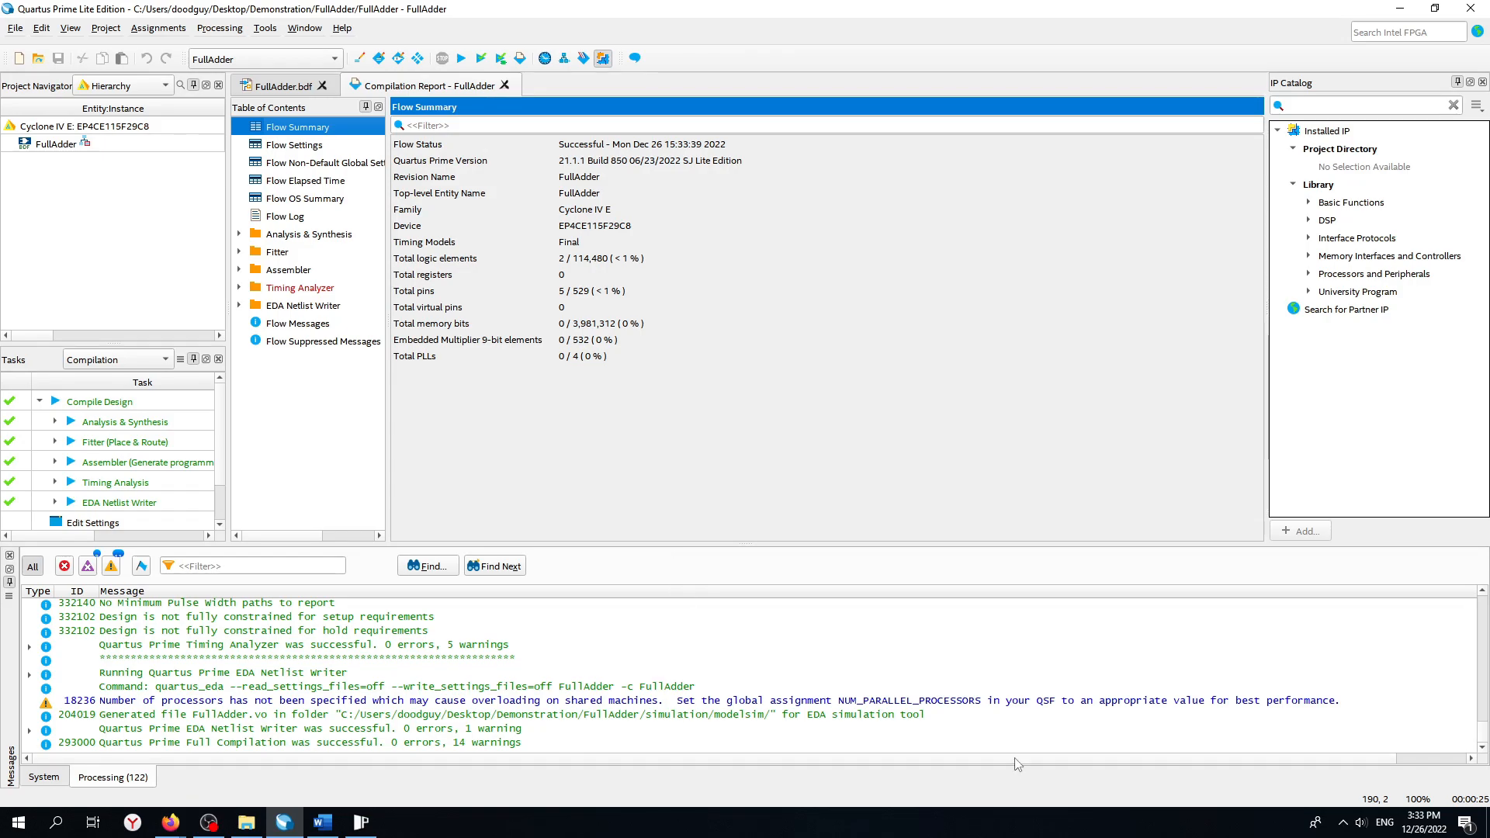
Return to the FullAdder.bdf schematic and review the compilation messages and warnings.
{"action": "left_click", "coordinate": [279, 86]}
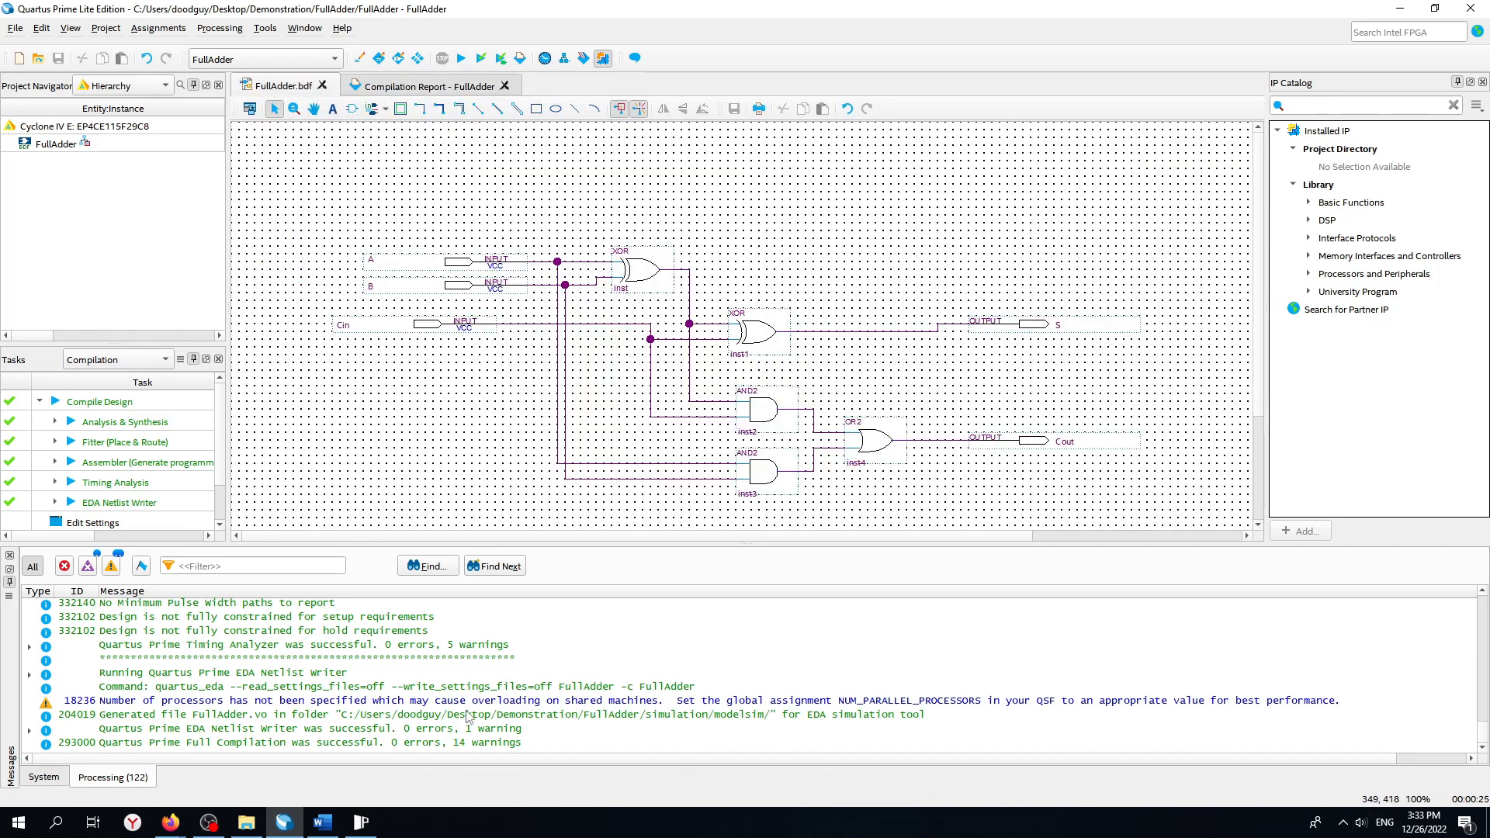
{"action": "scroll", "coordinate": [468, 716], "scroll_direction": "up", "scroll_amount": 10}
{"action": "scroll", "coordinate": [468, 715], "scroll_direction": "up", "scroll_amount": 10}
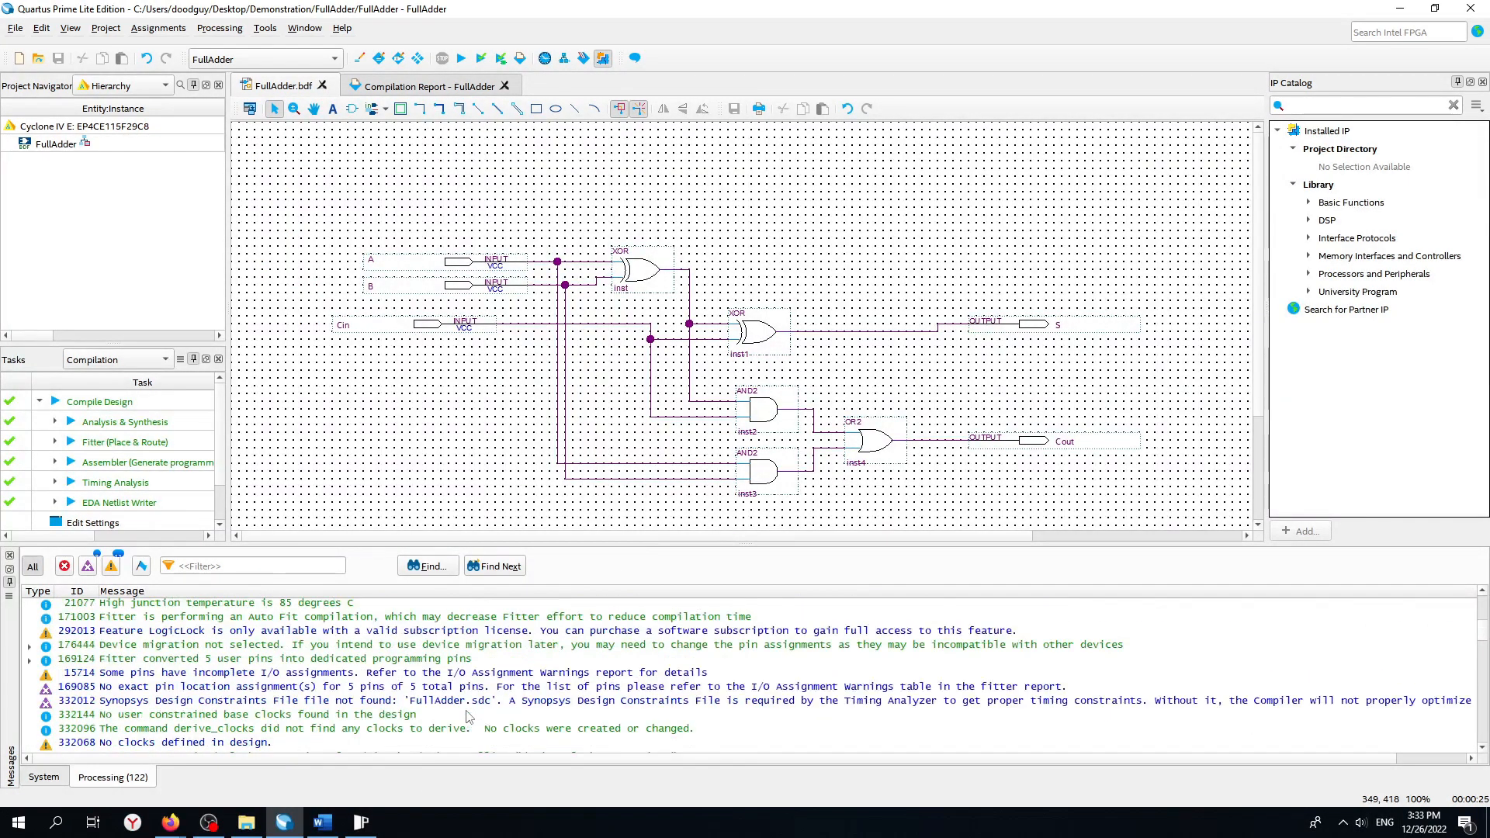
{"action": "scroll", "coordinate": [468, 716], "scroll_direction": "down", "scroll_amount": 1}
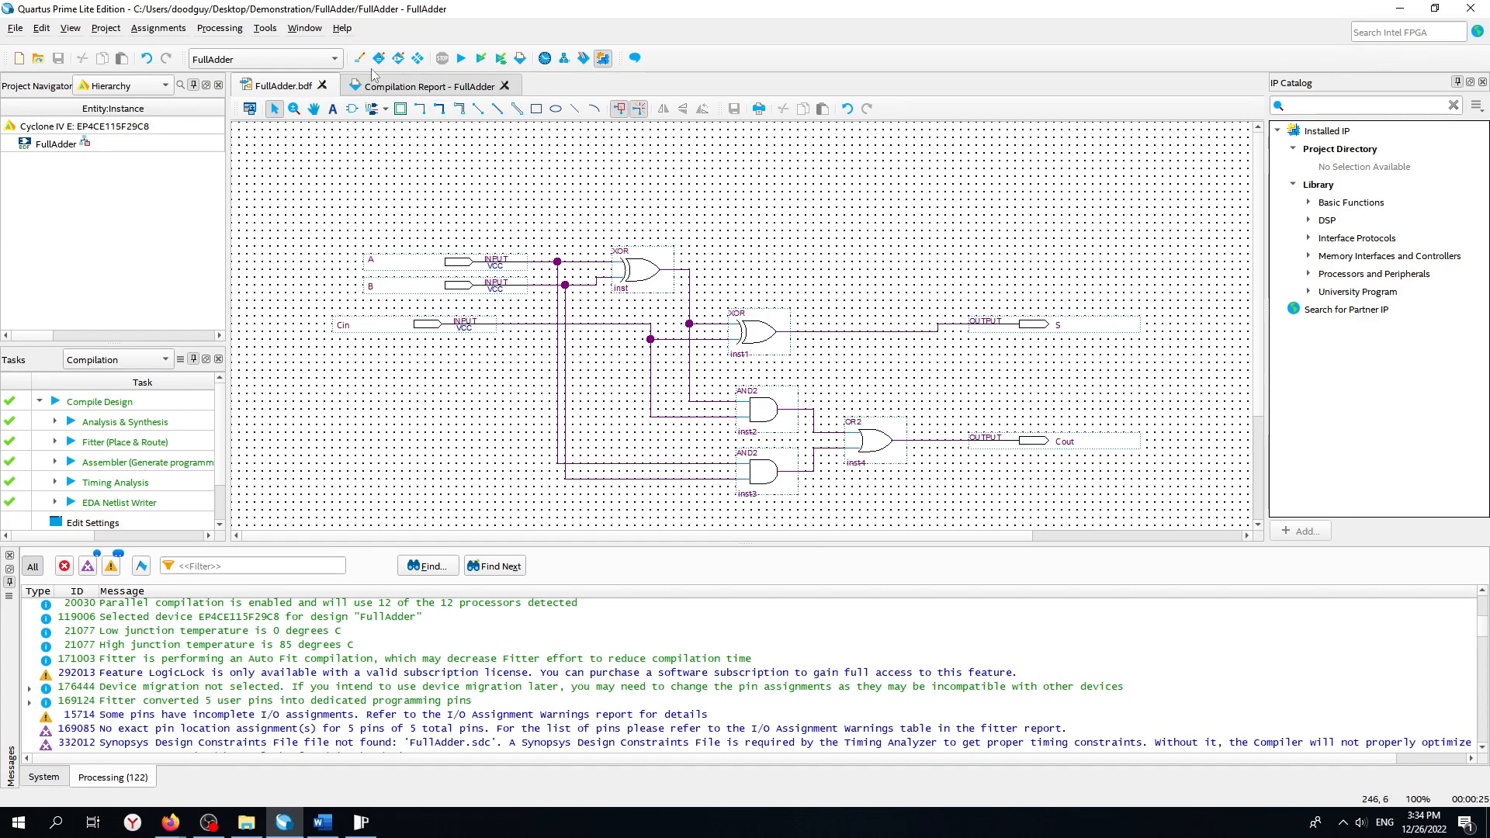
Generate a Verilog HDL design file named FullAdder.v from the current schematic in the project folder.
{"action": "left_click", "coordinate": [16, 28]}
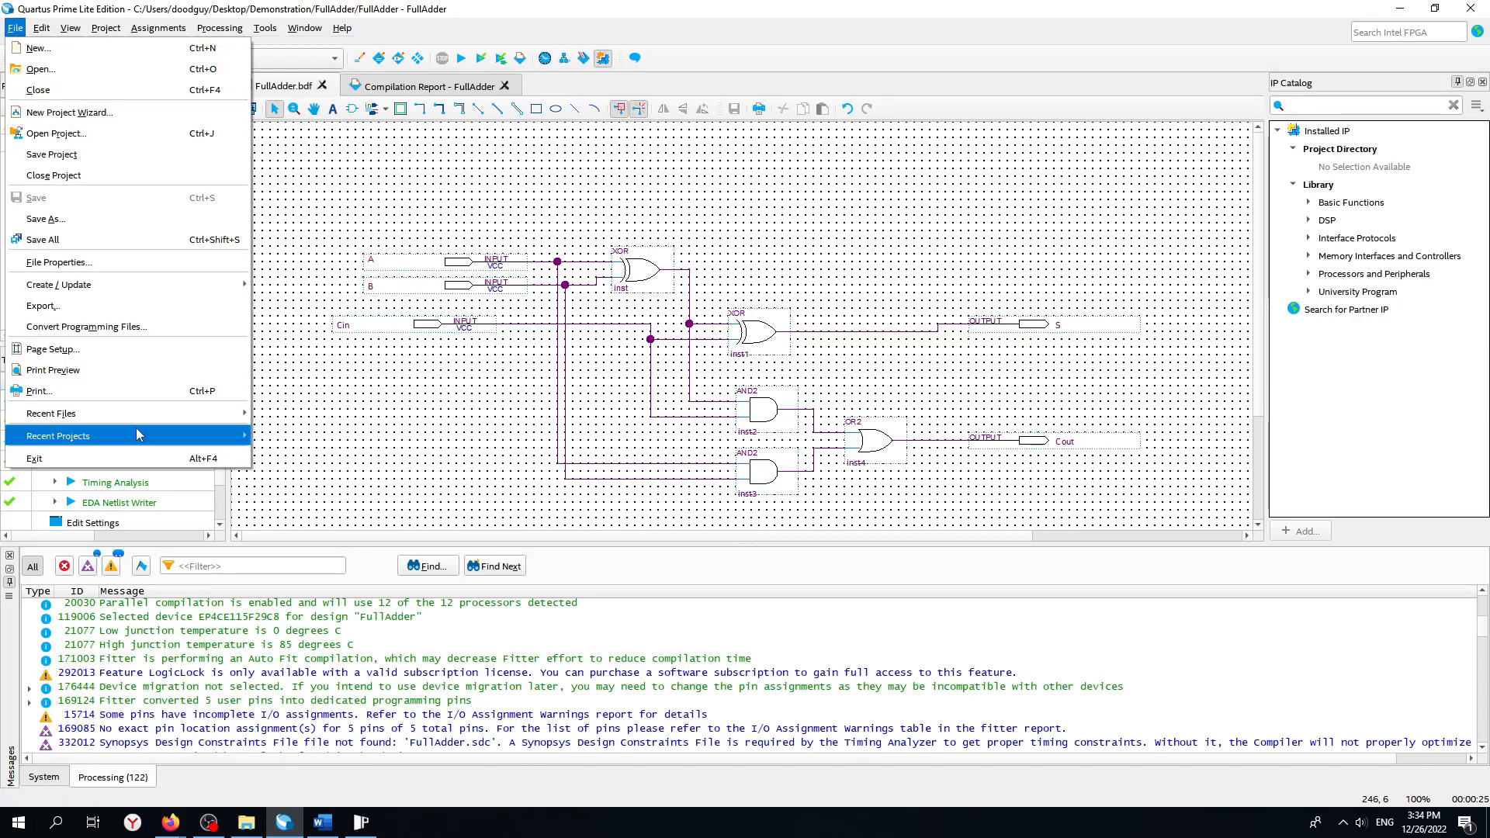
{"action": "mouse_move", "coordinate": [143, 295]}
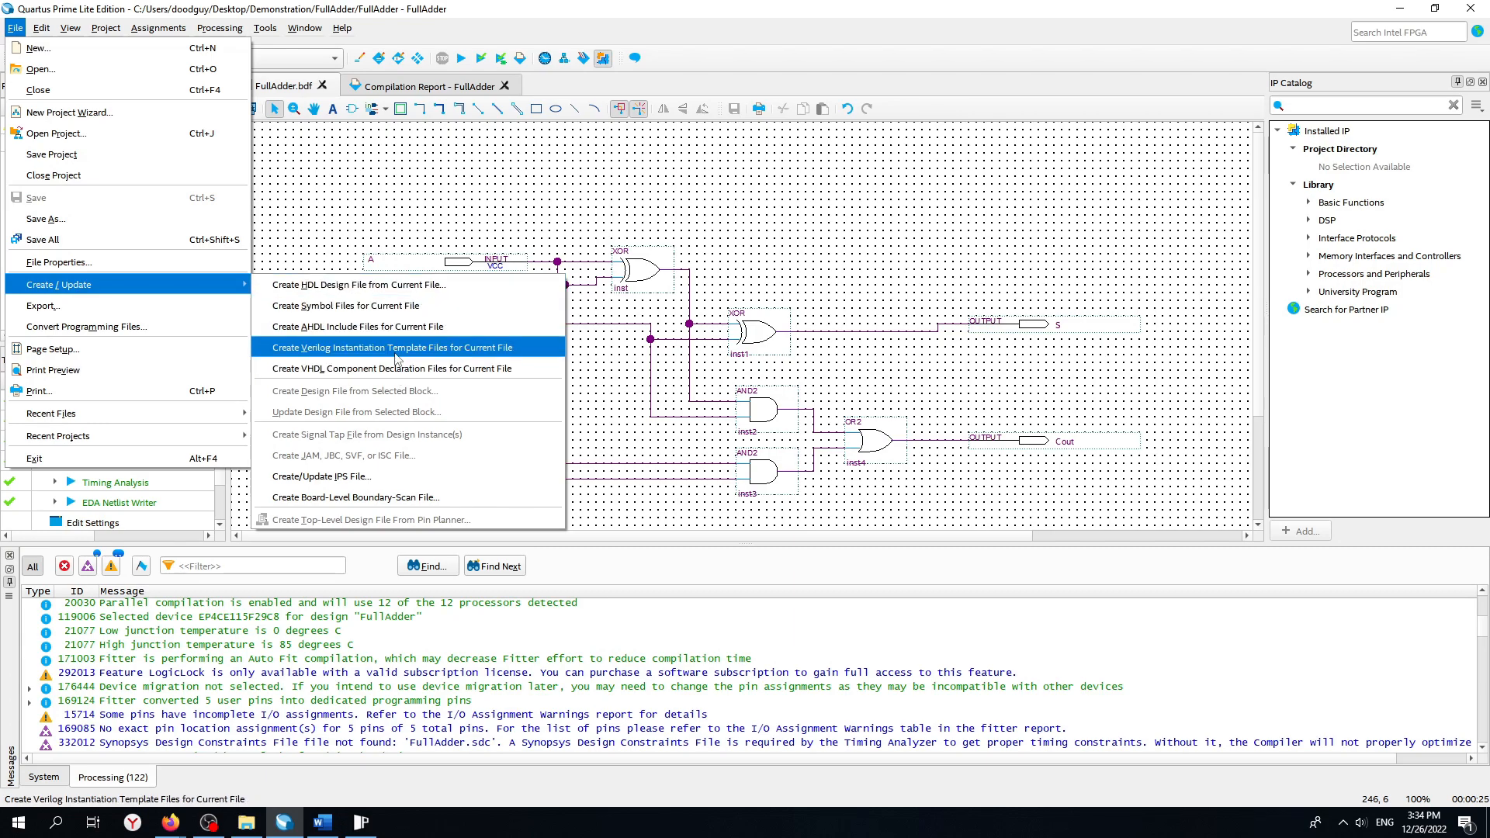
{"action": "left_click", "coordinate": [401, 288]}
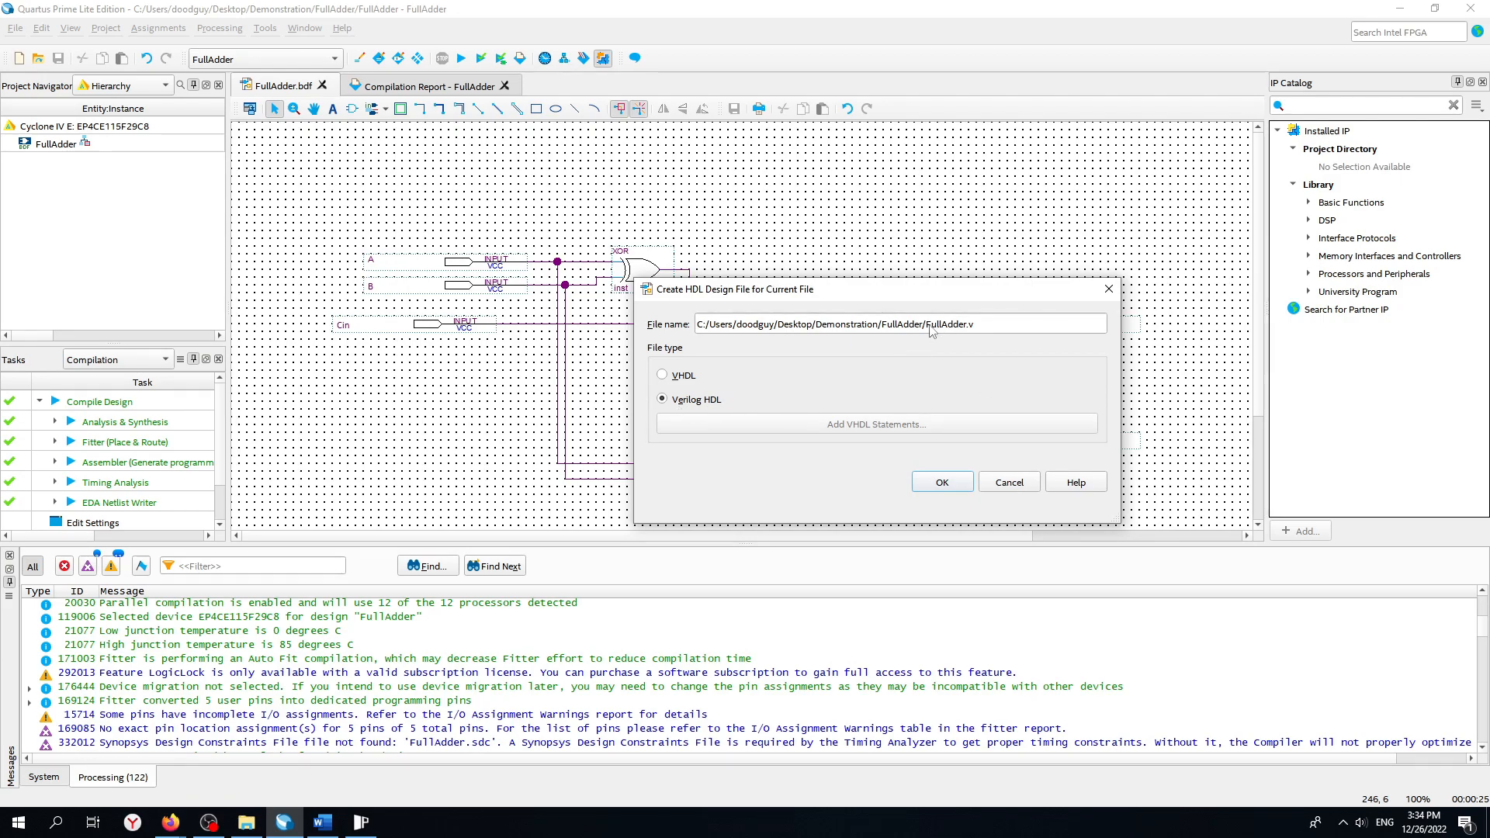
{"action": "left_click", "coordinate": [941, 483]}
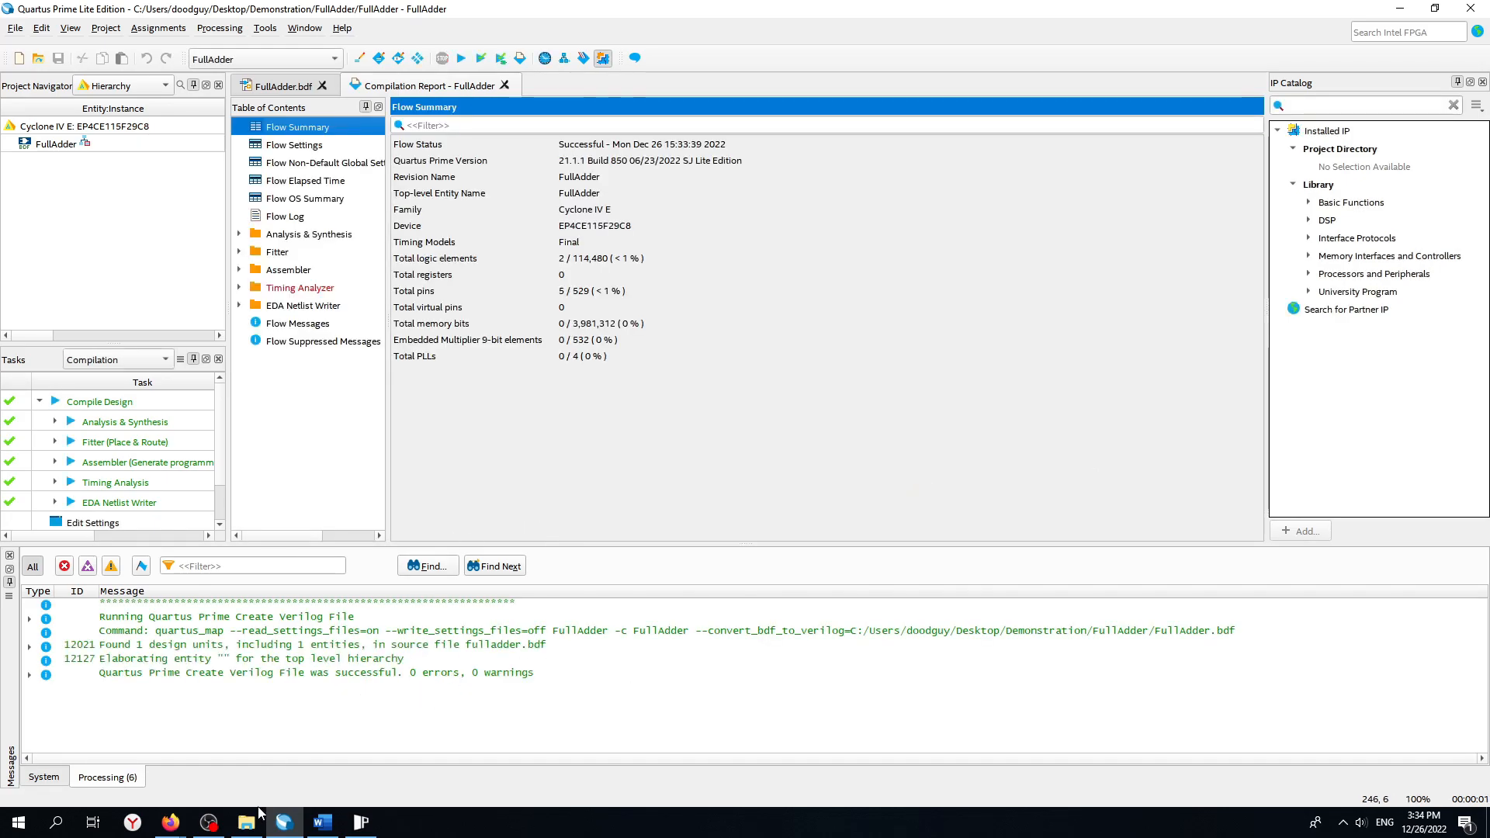
Open the generated FullAdder.v file from the Demonstration\FullAdder folder in Notepad++.
{"action": "mouse_move", "coordinate": [253, 819]}
{"action": "left_click", "coordinate": [294, 738]}
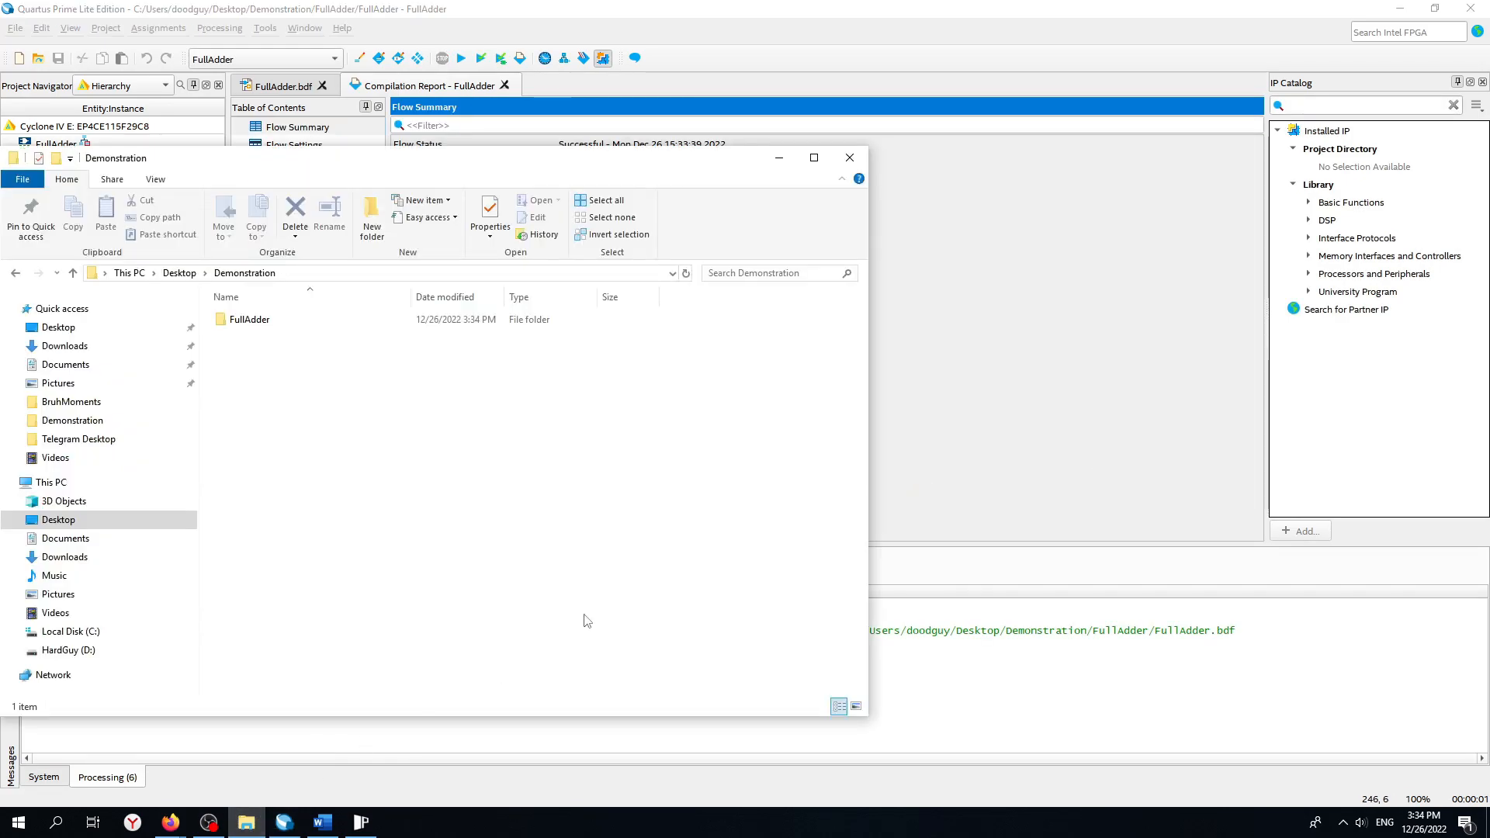
{"action": "double_click", "coordinate": [323, 325]}
{"action": "left_click", "coordinate": [331, 438]}
{"action": "double_click", "coordinate": [331, 439]}
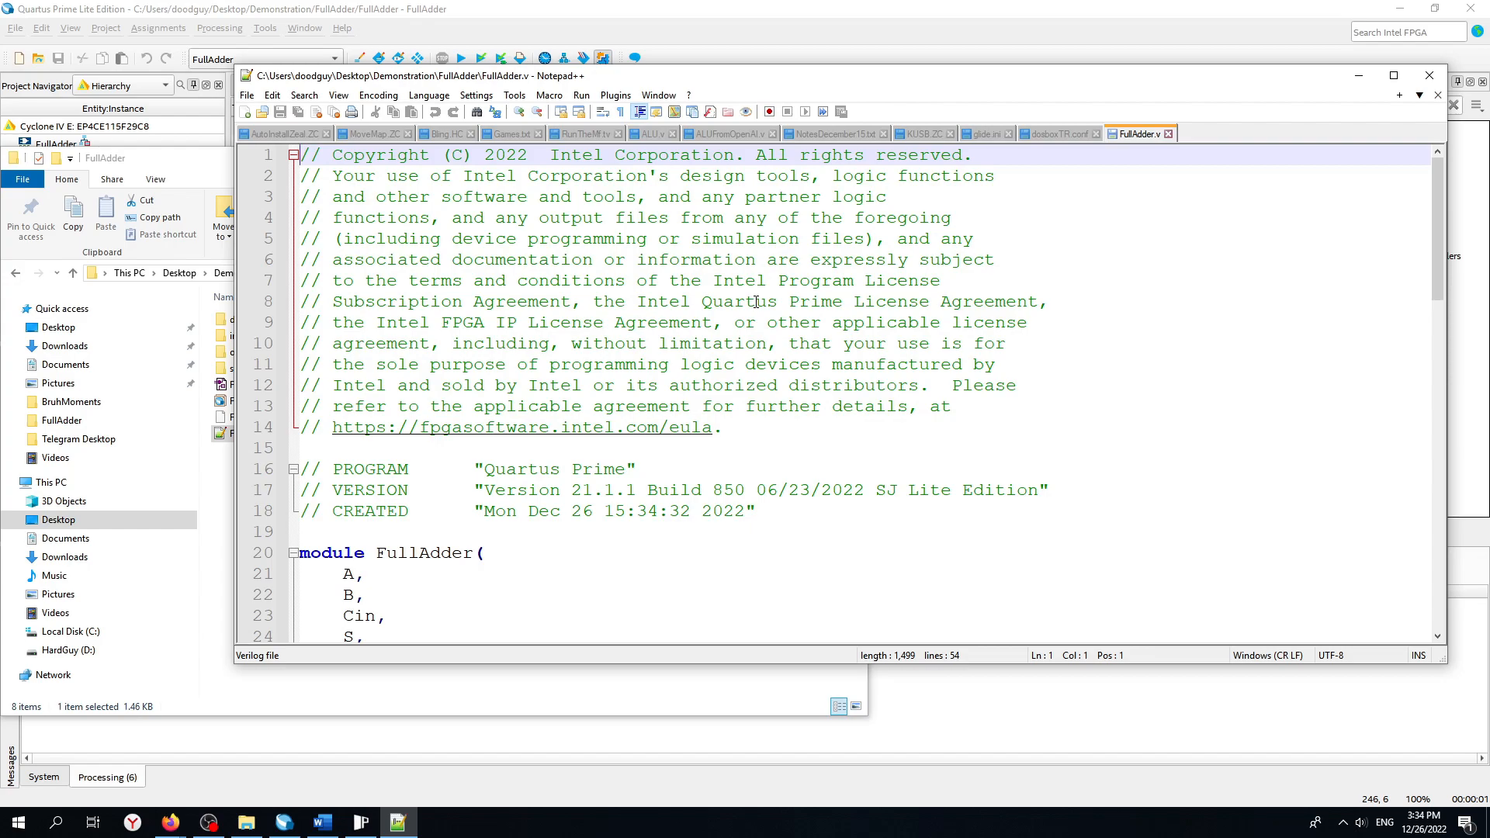
Examine the Verilog code in FullAdder.v, including the module ports, wire declarations and assign statements.
{"action": "scroll", "coordinate": [994, 303], "scroll_direction": "down", "scroll_amount": 9}
{"action": "scroll", "coordinate": [815, 409], "scroll_direction": "up", "scroll_amount": 1}
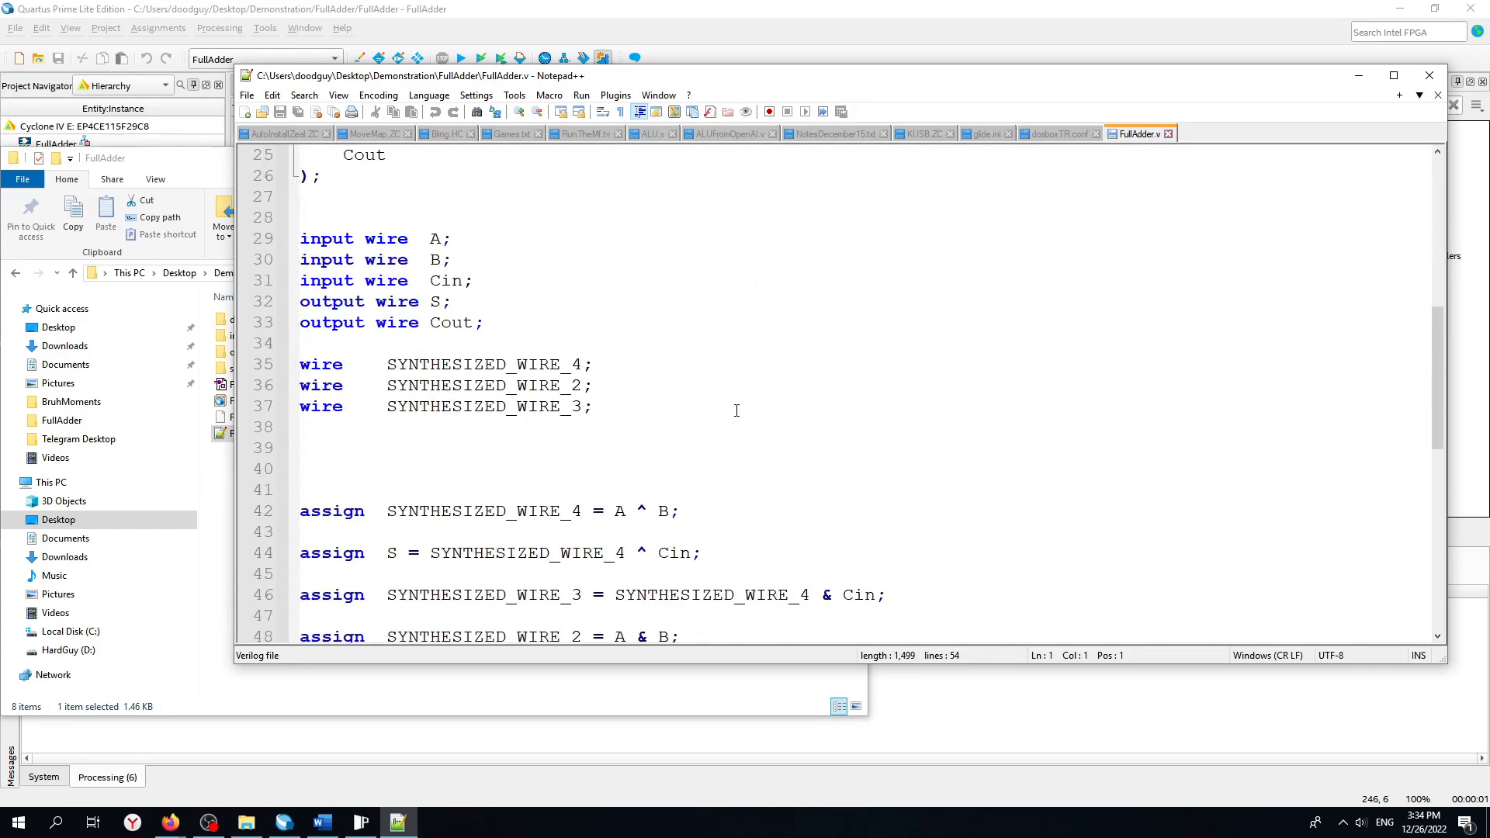
{"action": "scroll", "coordinate": [721, 428], "scroll_direction": "down", "scroll_amount": 4}
{"action": "scroll", "coordinate": [707, 428], "scroll_direction": "up", "scroll_amount": 8}
{"action": "scroll", "coordinate": [697, 429], "scroll_direction": "down", "scroll_amount": 1, "text": "ctrl"}
{"action": "scroll", "coordinate": [697, 429], "scroll_direction": "up", "scroll_amount": 5}
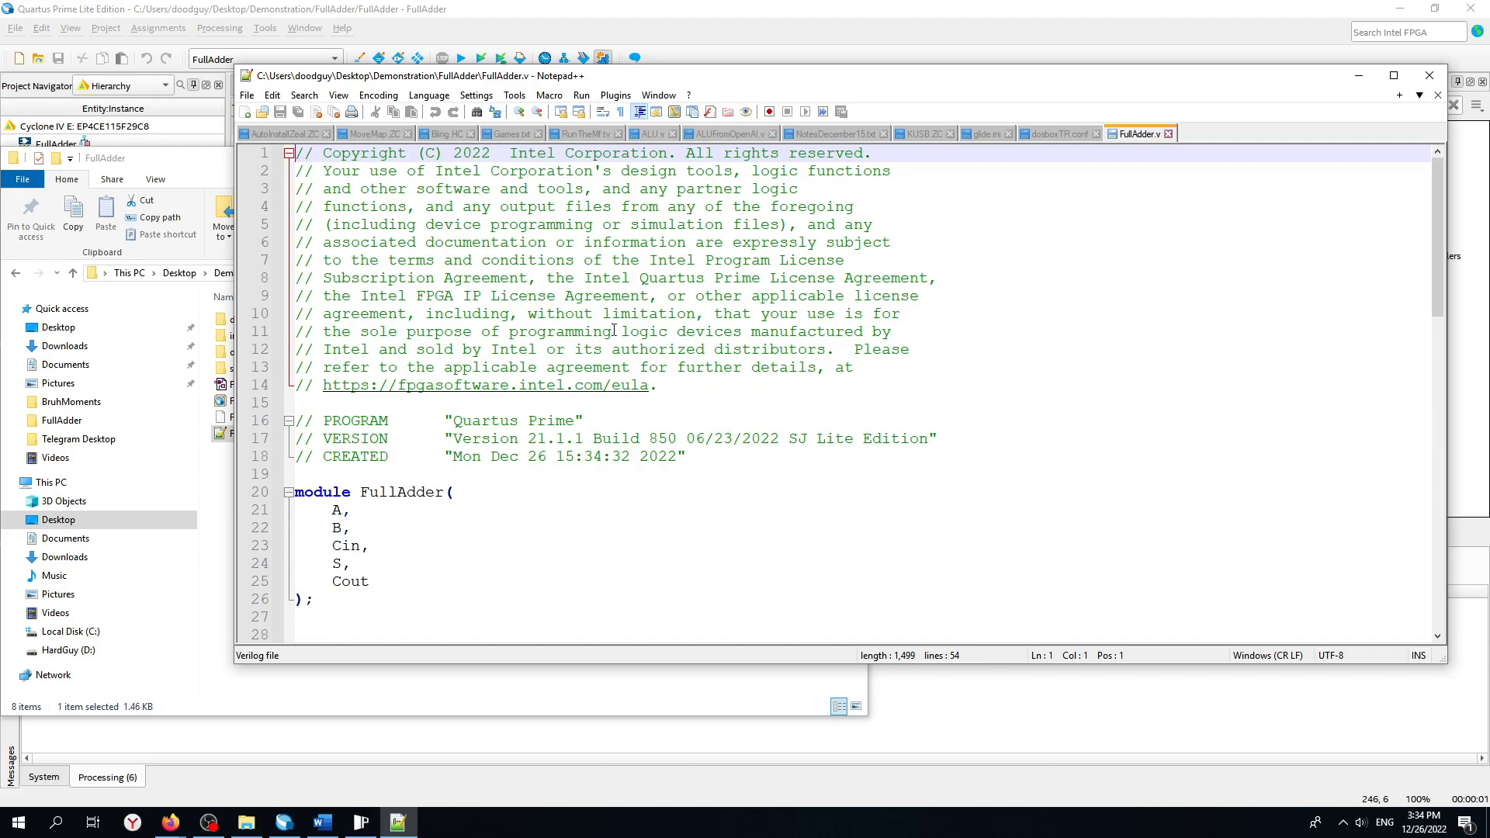
{"action": "scroll", "coordinate": [598, 414], "scroll_direction": "down", "scroll_amount": 1}
{"action": "scroll", "coordinate": [597, 413], "scroll_direction": "down", "scroll_amount": 8}
{"action": "scroll", "coordinate": [600, 419], "scroll_direction": "up", "scroll_amount": 1}
{"action": "scroll", "coordinate": [601, 425], "scroll_direction": "down", "scroll_amount": 1}
{"action": "scroll", "coordinate": [601, 424], "scroll_direction": "up", "scroll_amount": 2}
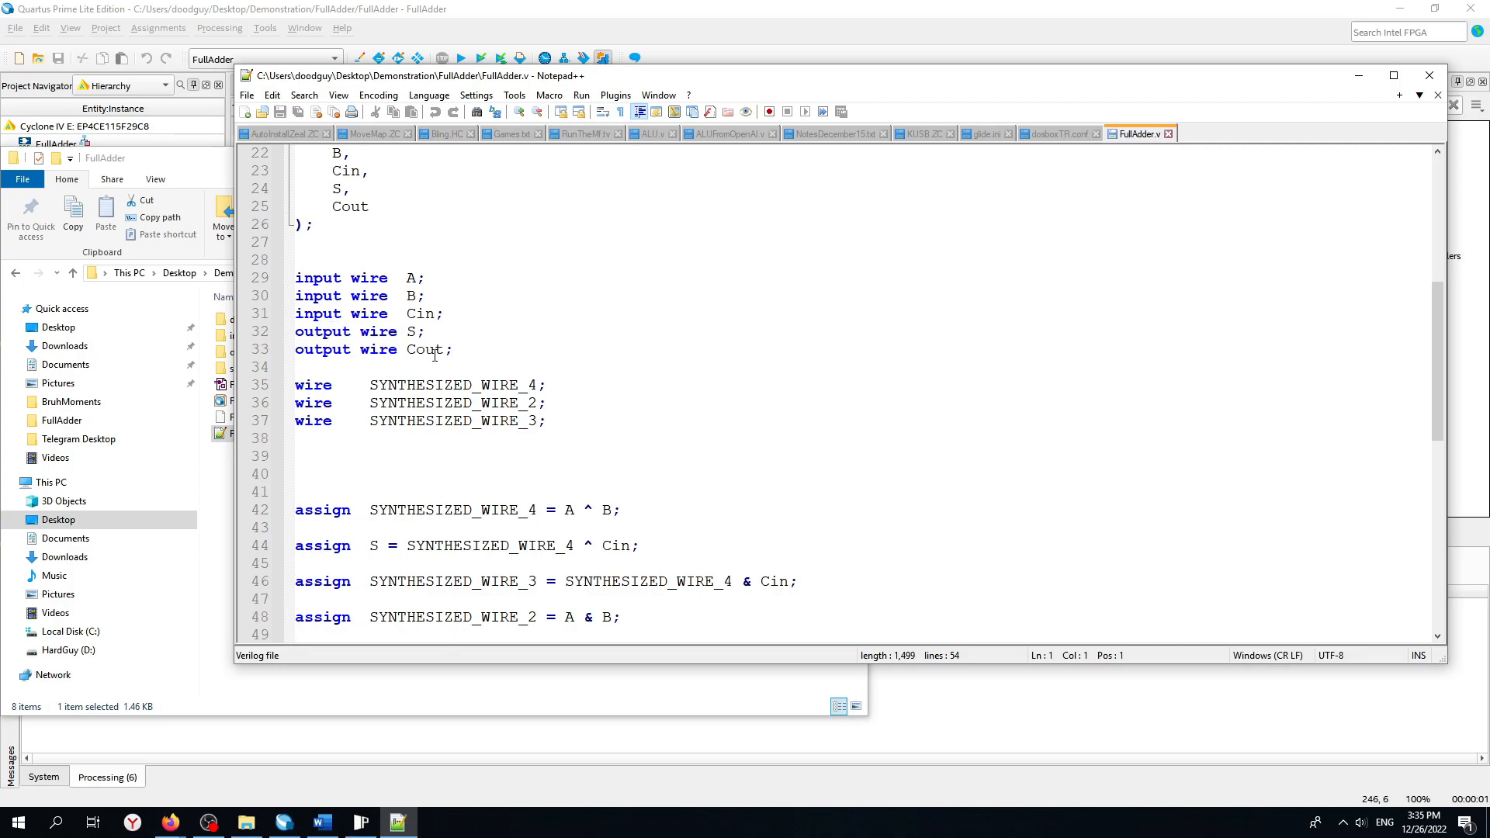
{"action": "scroll", "coordinate": [497, 371], "scroll_direction": "down", "scroll_amount": 3}
{"action": "scroll", "coordinate": [466, 342], "scroll_direction": "up", "scroll_amount": 3}
{"action": "scroll", "coordinate": [396, 306], "scroll_direction": "down", "scroll_amount": 5}
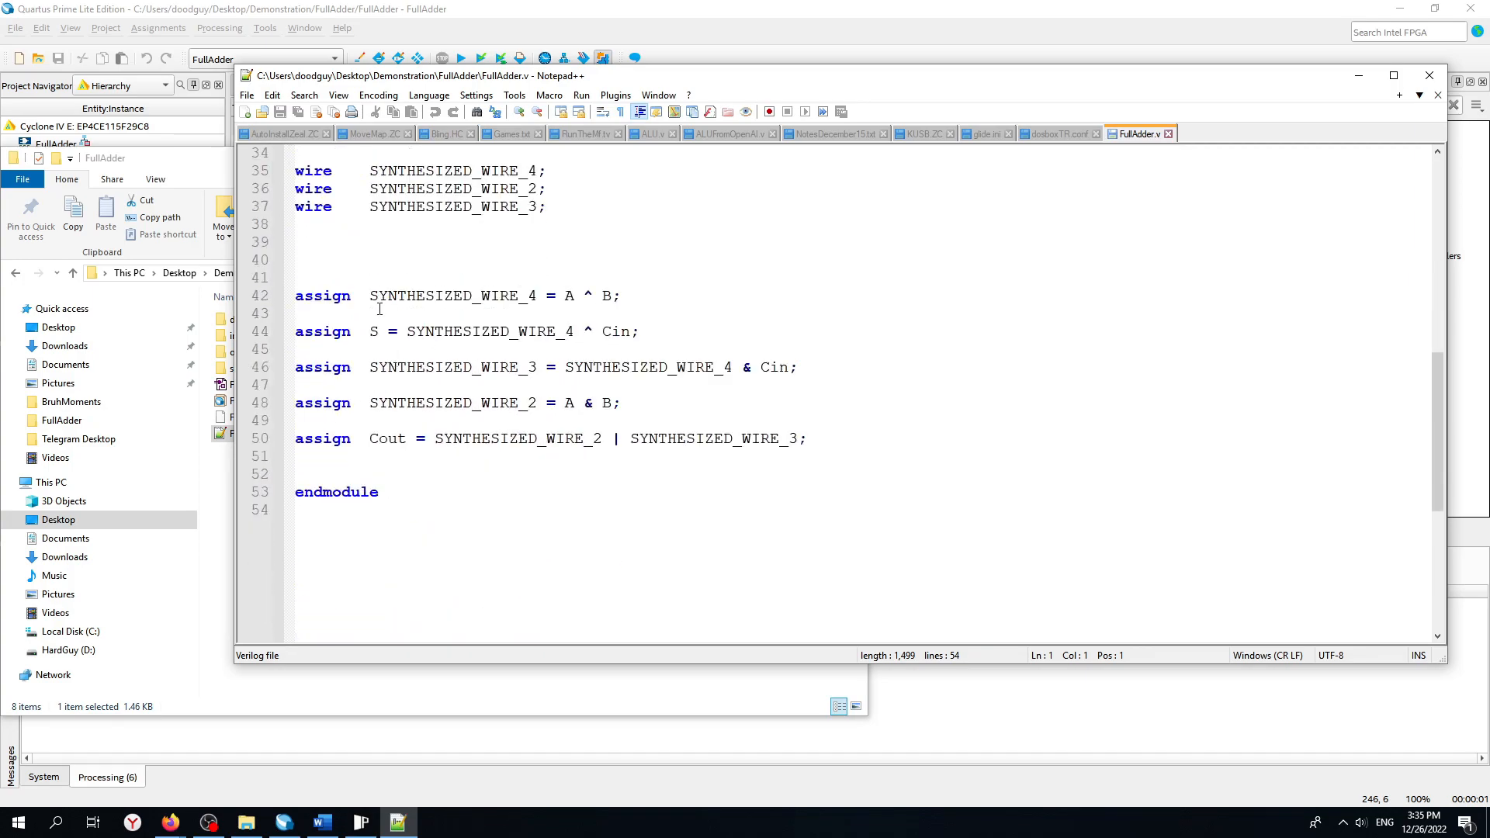
{"action": "scroll", "coordinate": [362, 245], "scroll_direction": "up", "scroll_amount": 1}
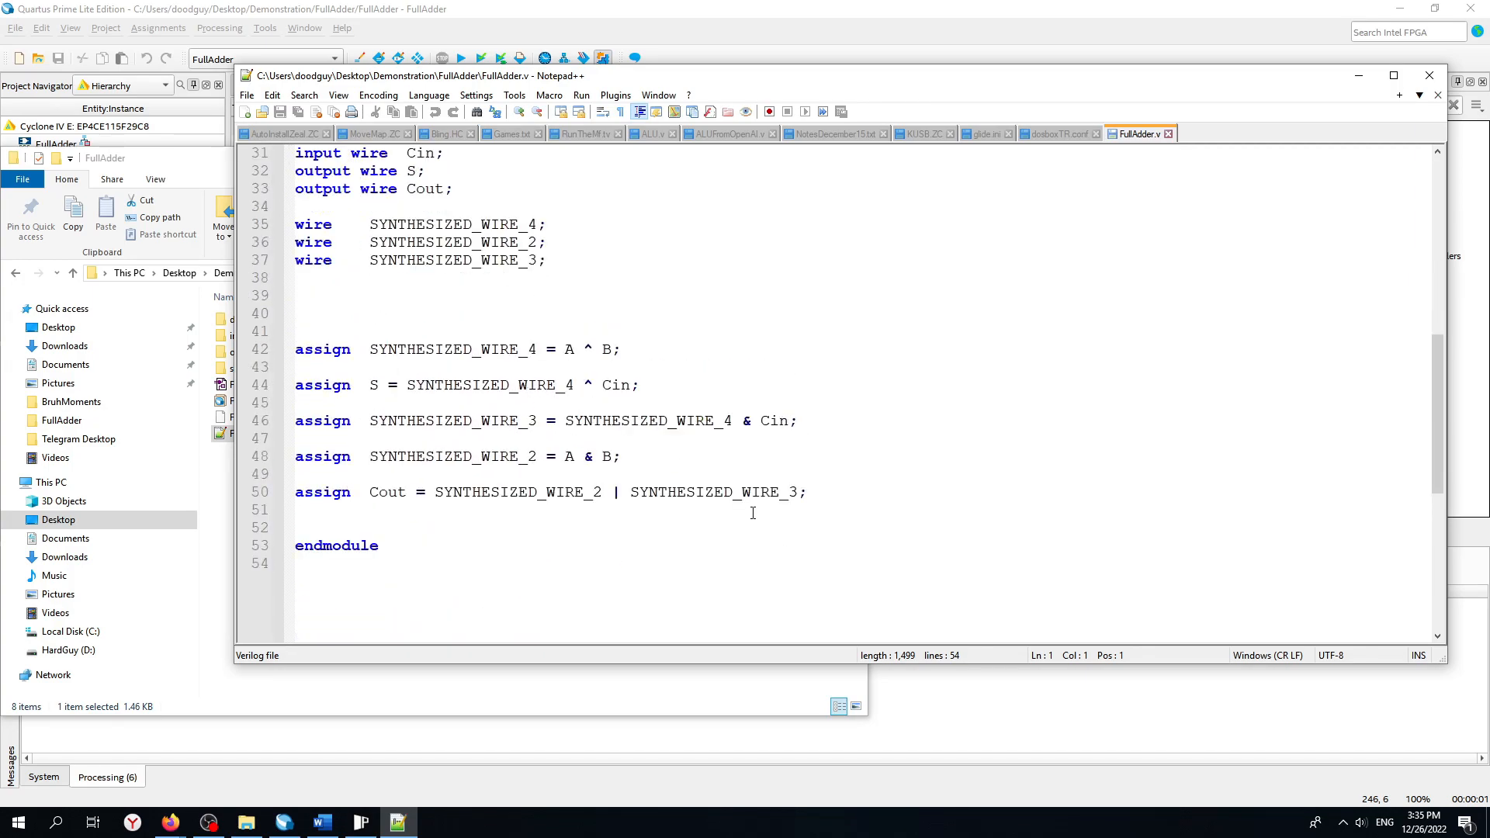
{"action": "scroll", "coordinate": [753, 514], "scroll_direction": "up", "scroll_amount": 6}
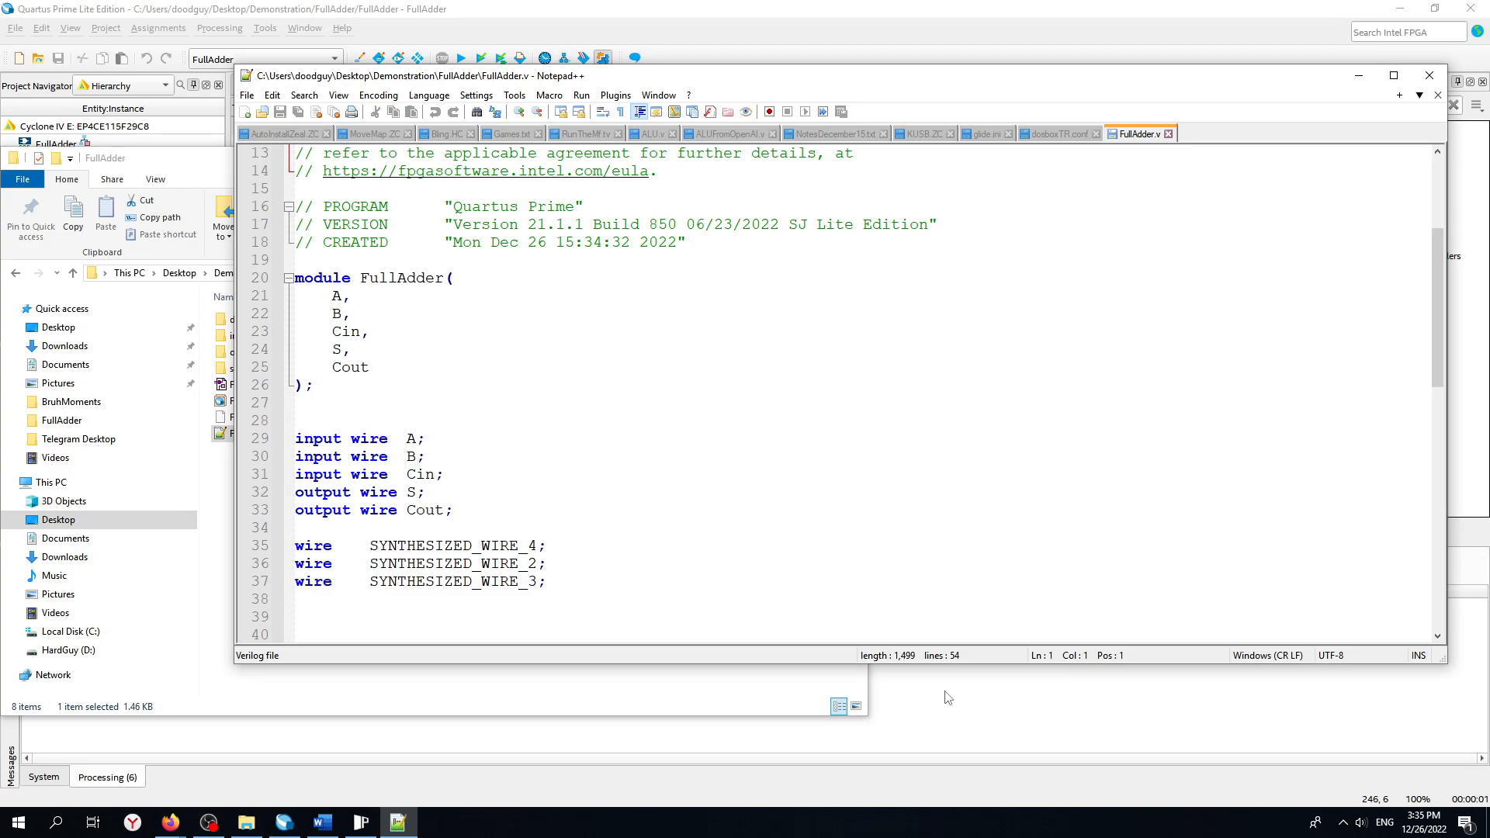
Switch back to the FullAdder.bdf schematic in Quartus Prime and compare its gates and wires with the Verilog code.
{"action": "left_click", "coordinate": [694, 7]}
{"action": "left_click", "coordinate": [269, 84]}
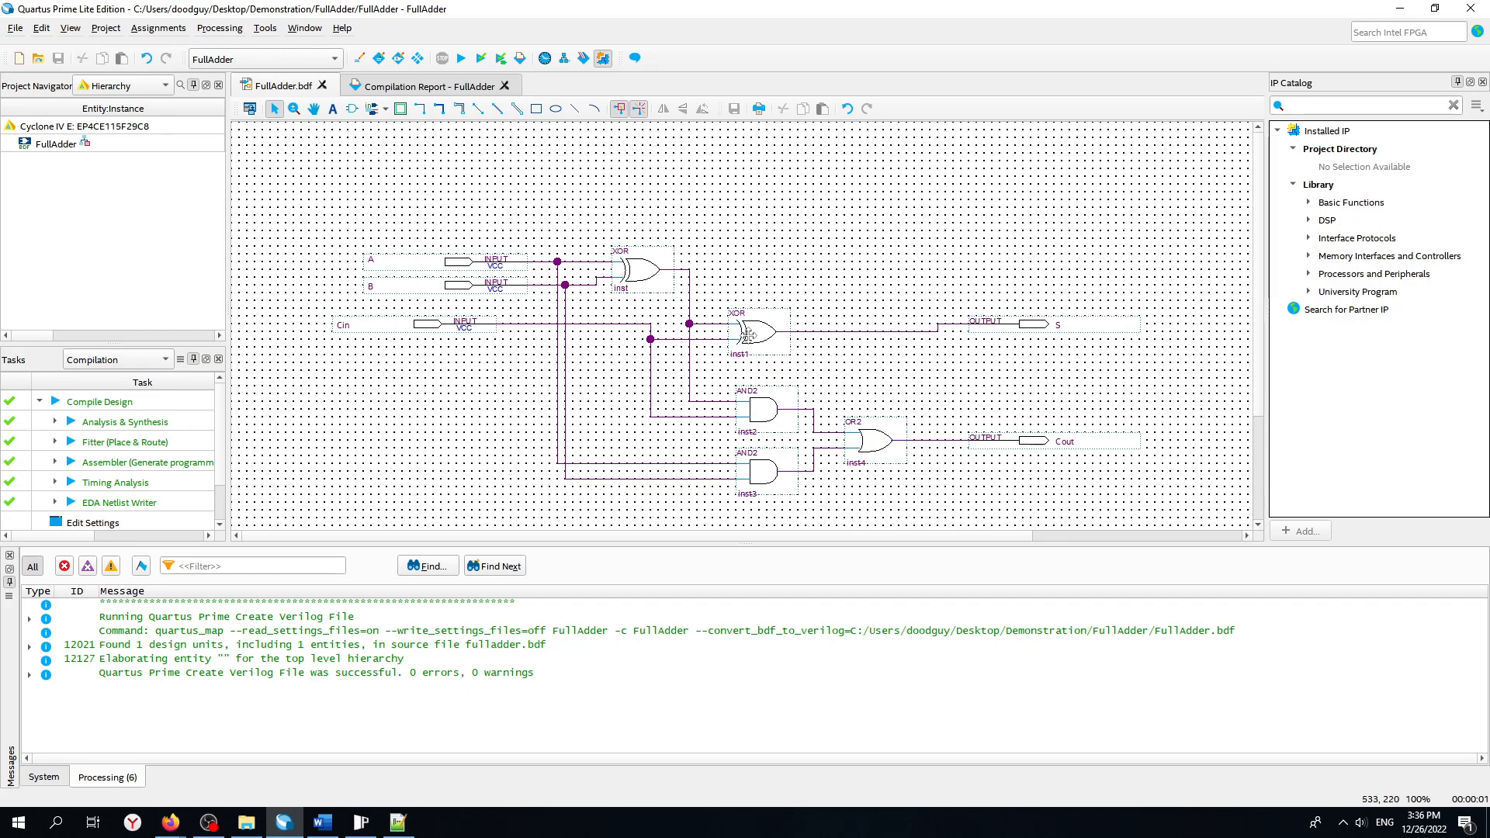
{"action": "left_click", "coordinate": [650, 339]}
{"action": "scroll", "coordinate": [337, 216], "scroll_direction": "down", "scroll_amount": 1, "text": "ctrl"}
{"action": "scroll", "coordinate": [316, 198], "scroll_direction": "up", "scroll_amount": 2, "text": "ctrl"}
{"action": "scroll", "coordinate": [316, 198], "scroll_direction": "down", "scroll_amount": 1, "text": "ctrl"}
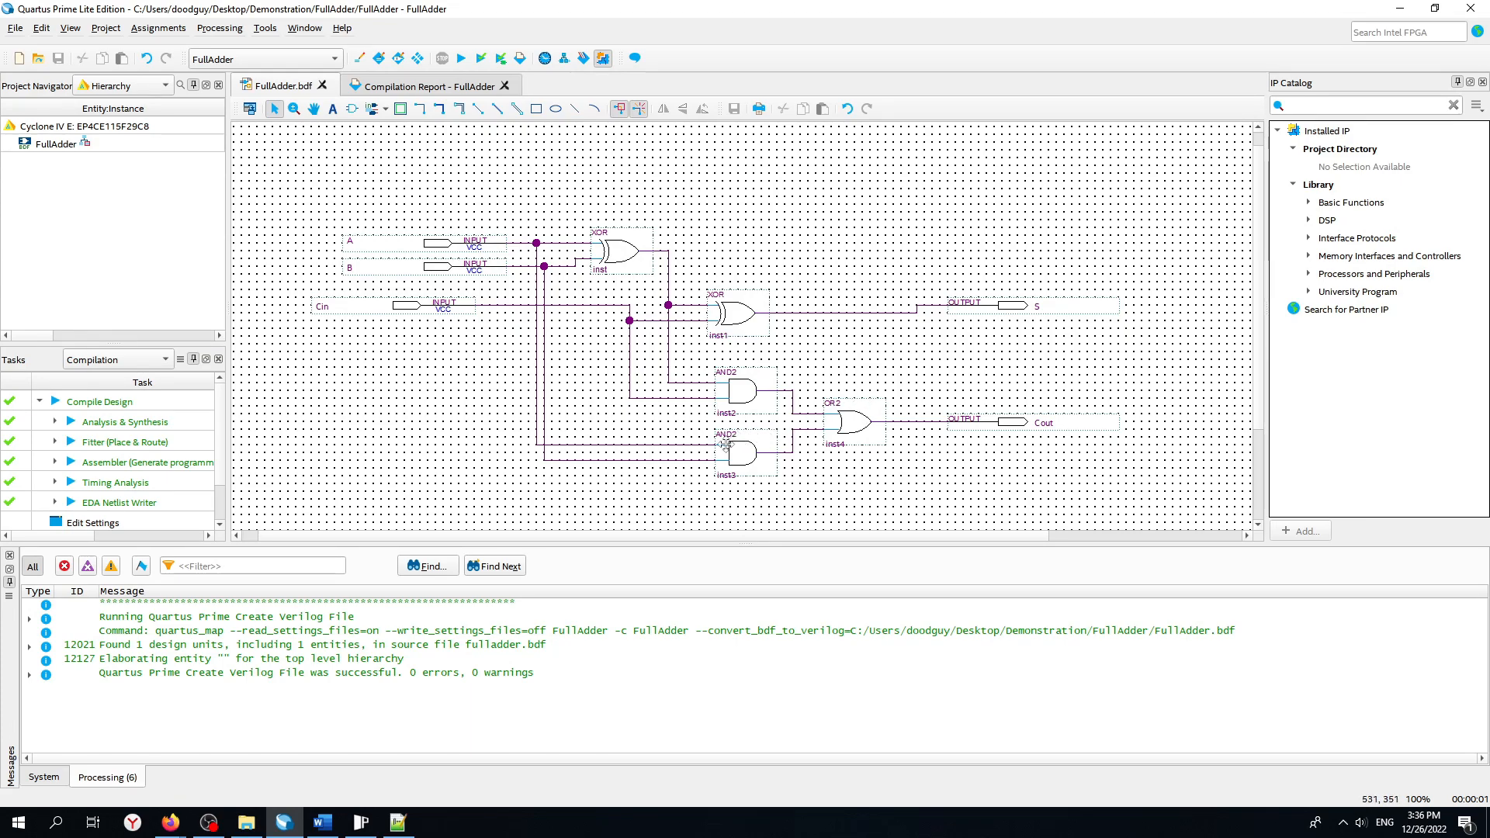
{"action": "left_click", "coordinate": [398, 823]}
{"action": "left_click", "coordinate": [397, 823]}
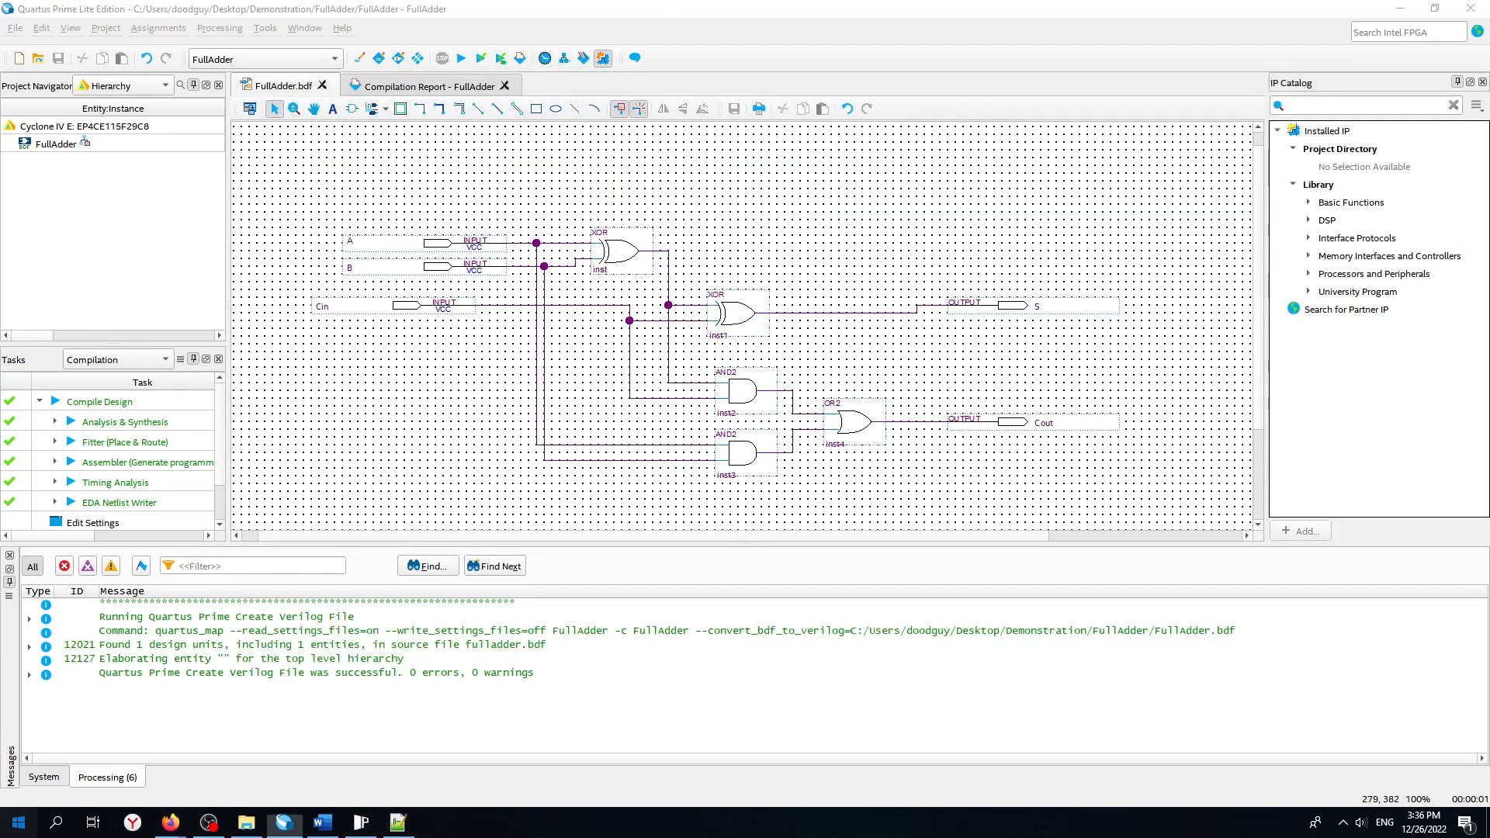
Launch ModelSim - Intel FPGA Starter Edition and maximize its window.
{"action": "key", "text": "super"}
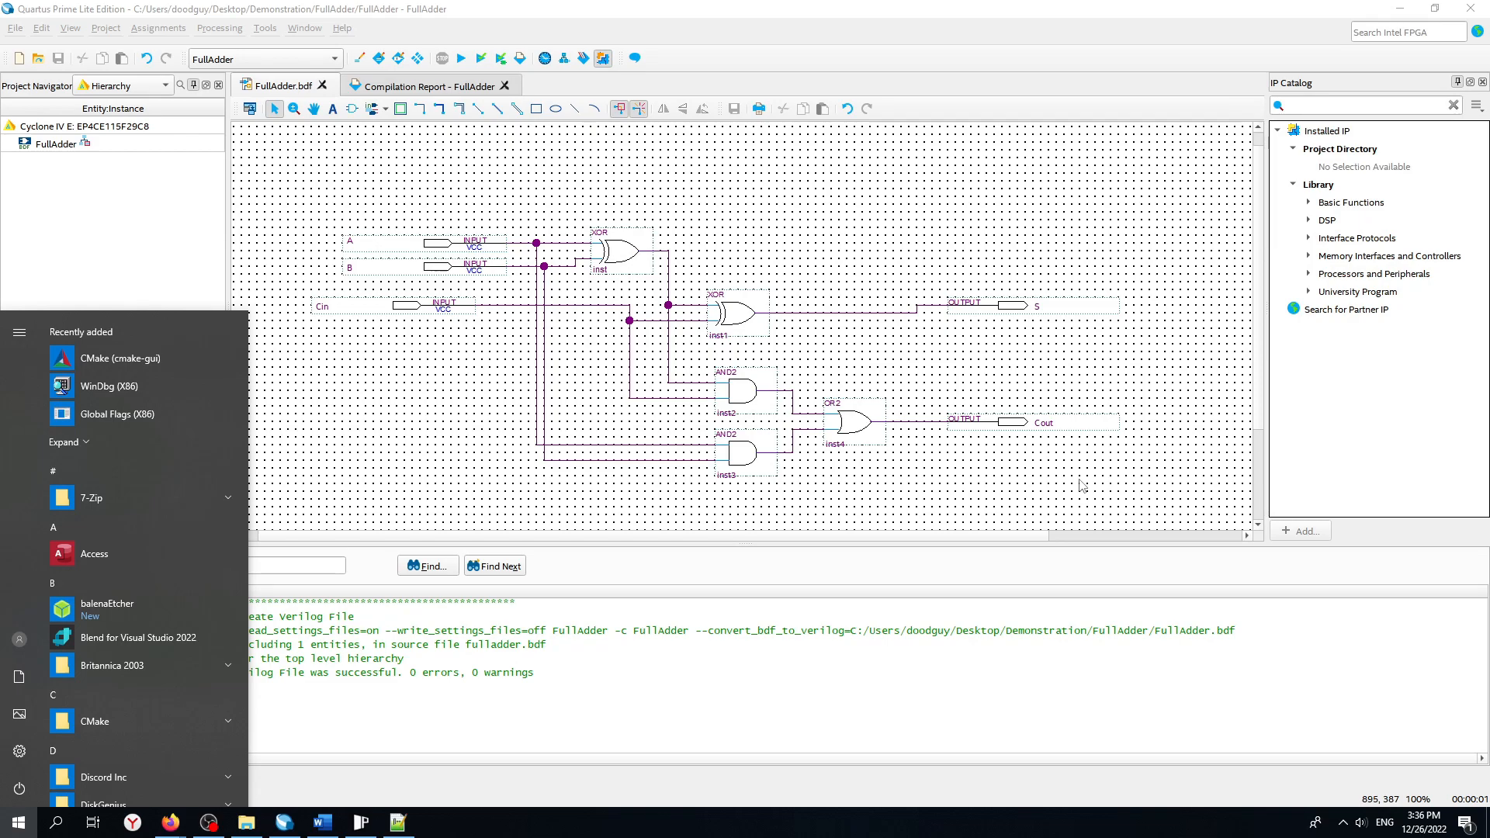
{"action": "type", "text": "model"}
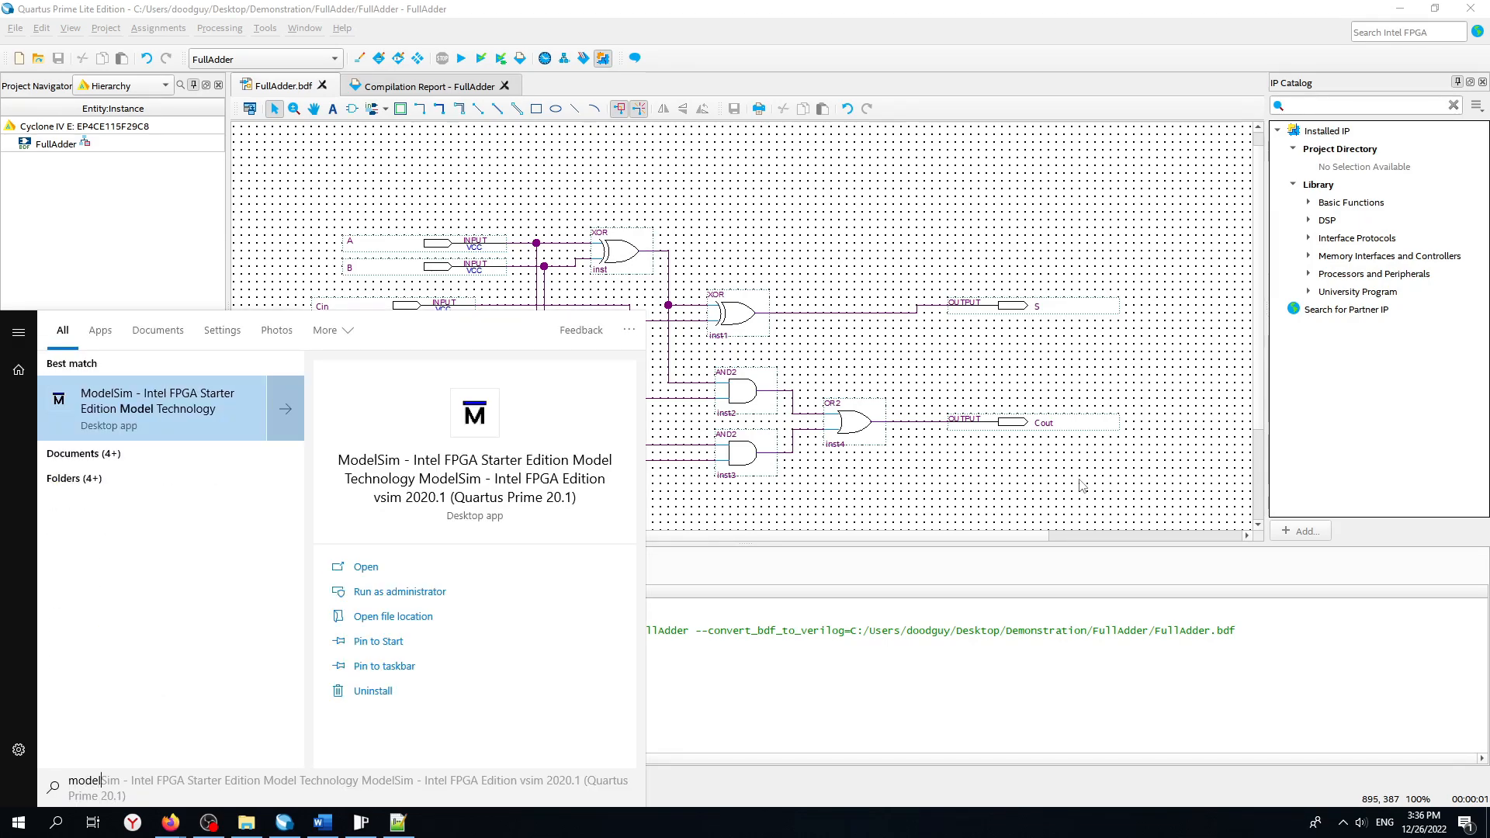
{"action": "key", "text": "Return"}
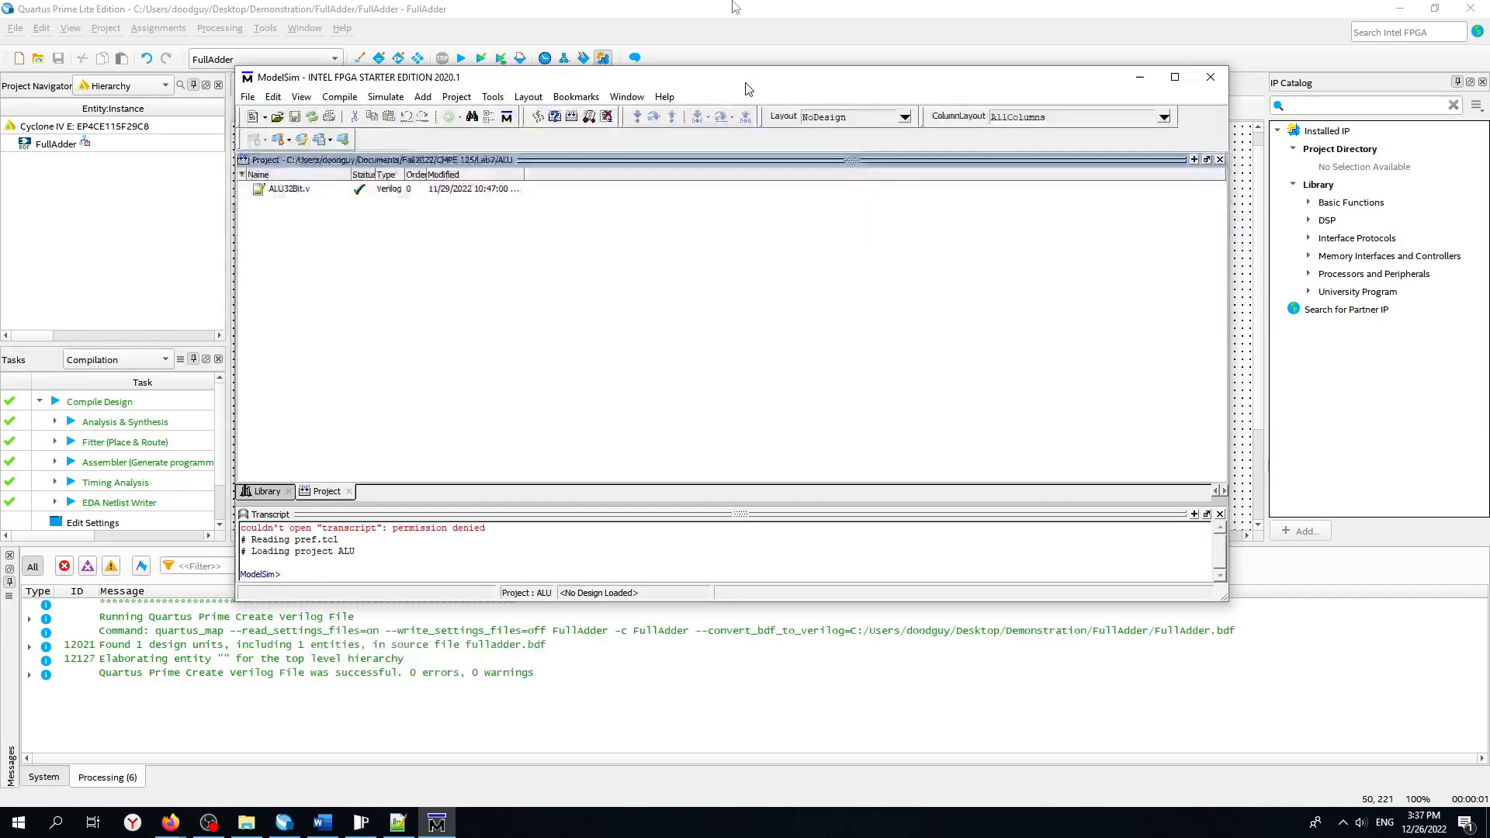
{"action": "double_click", "coordinate": [747, 86]}
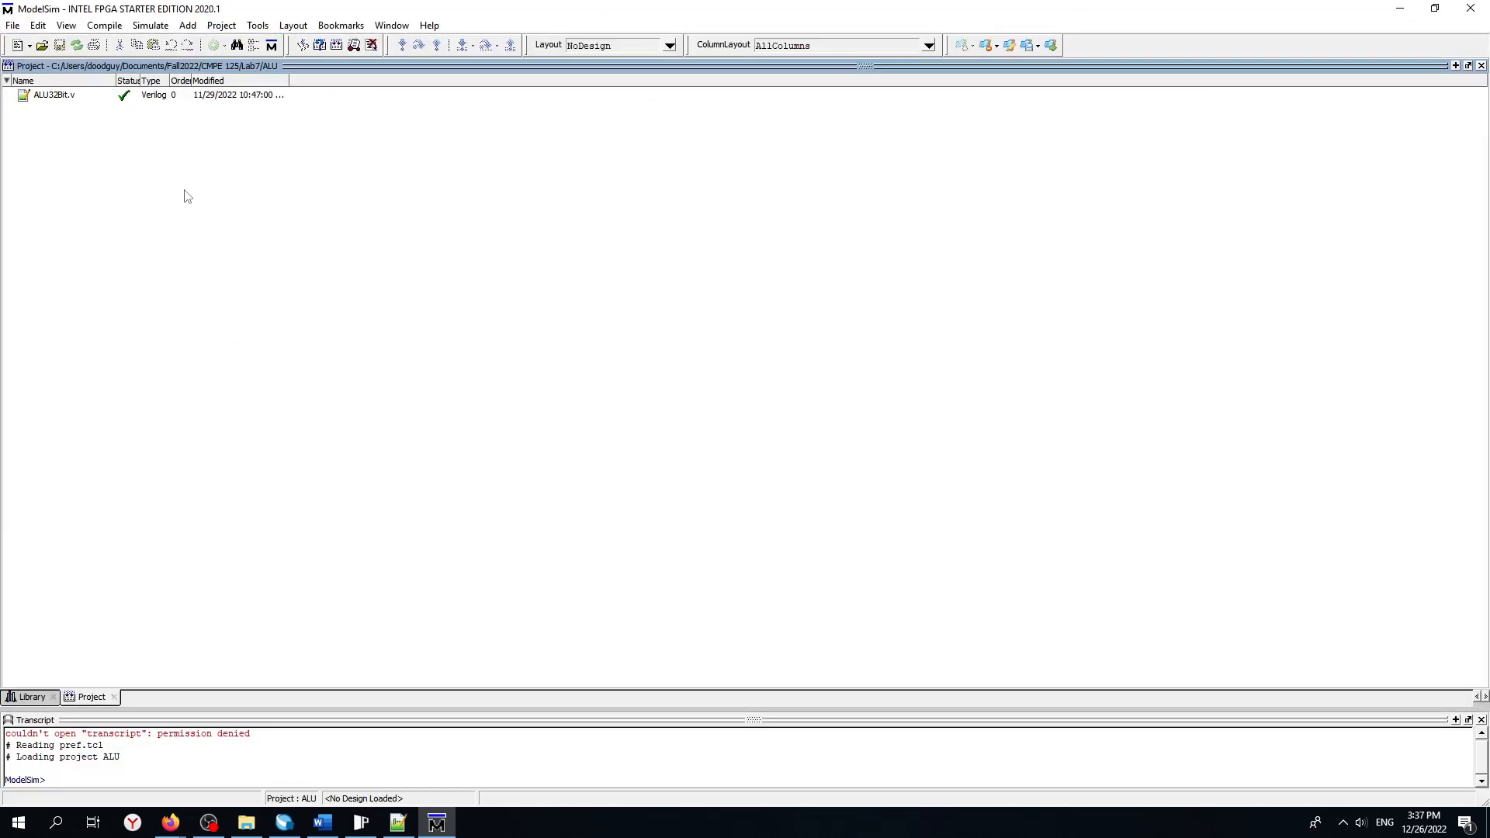
Start a new ModelSim project, agreeing to close the currently loaded ALU project.
{"action": "left_click", "coordinate": [17, 26]}
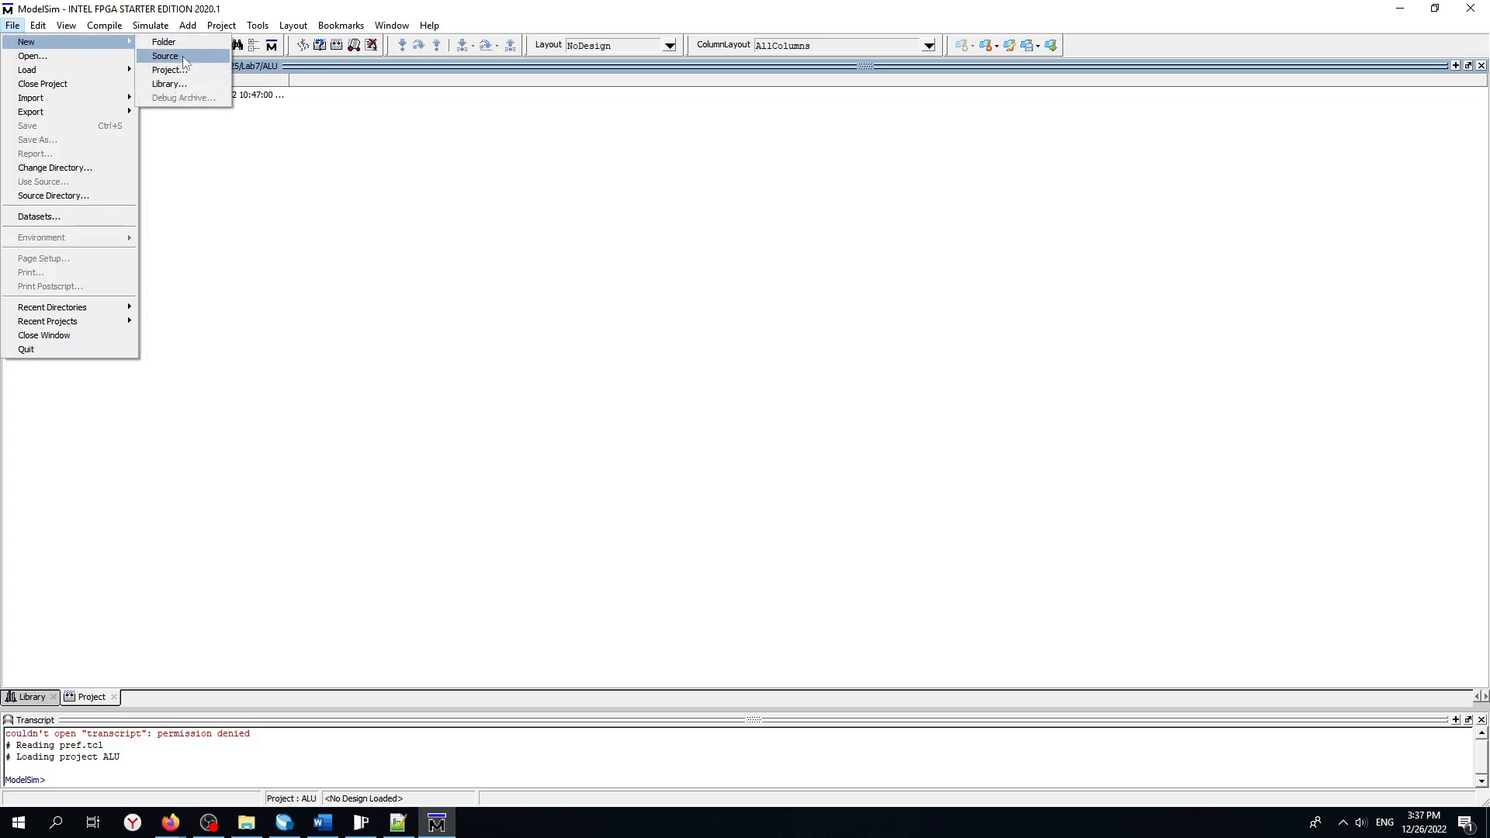
{"action": "left_click", "coordinate": [574, 95]}
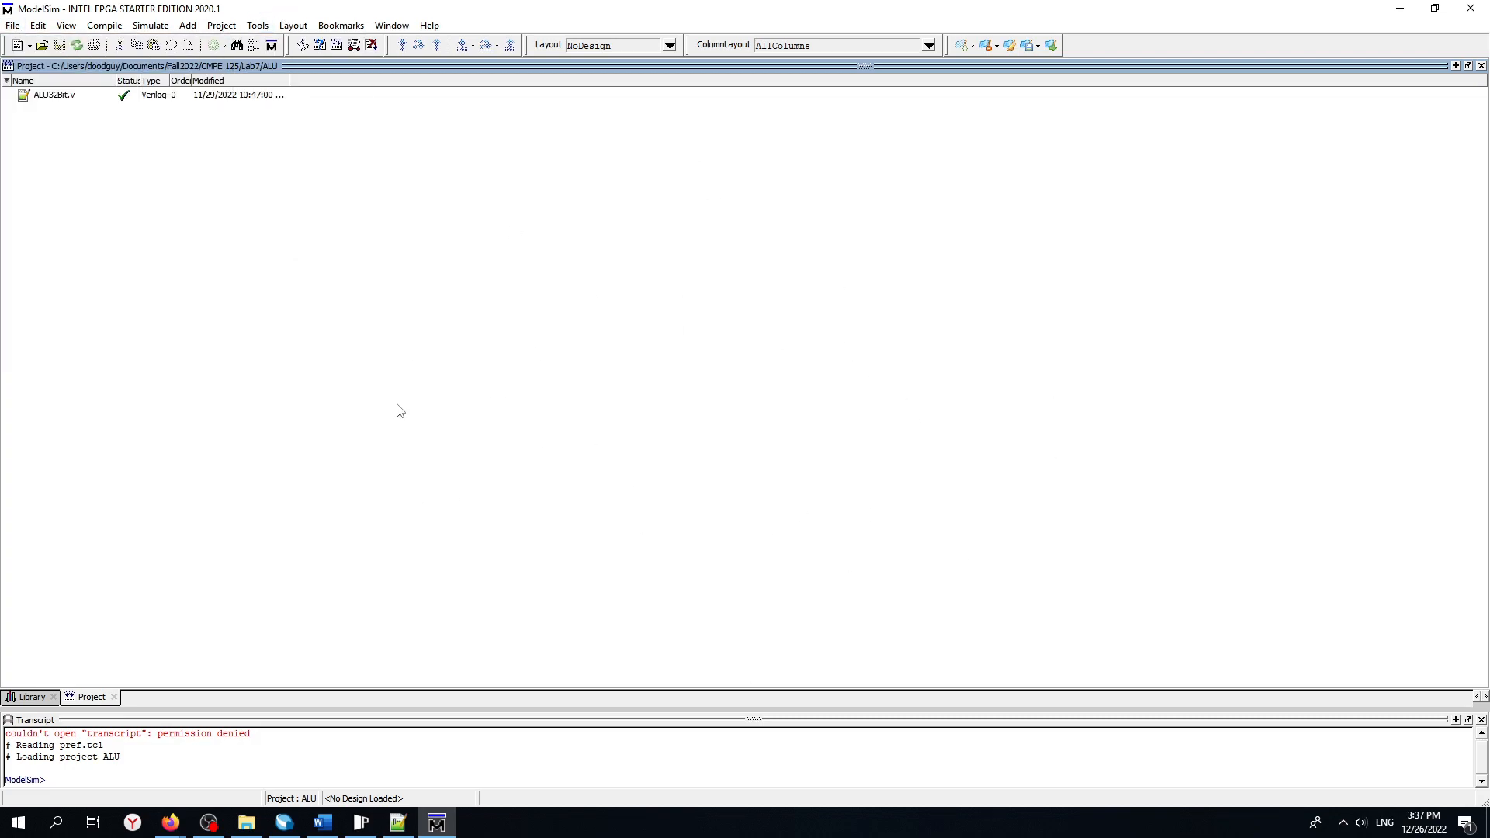
{"action": "left_click", "coordinate": [11, 26]}
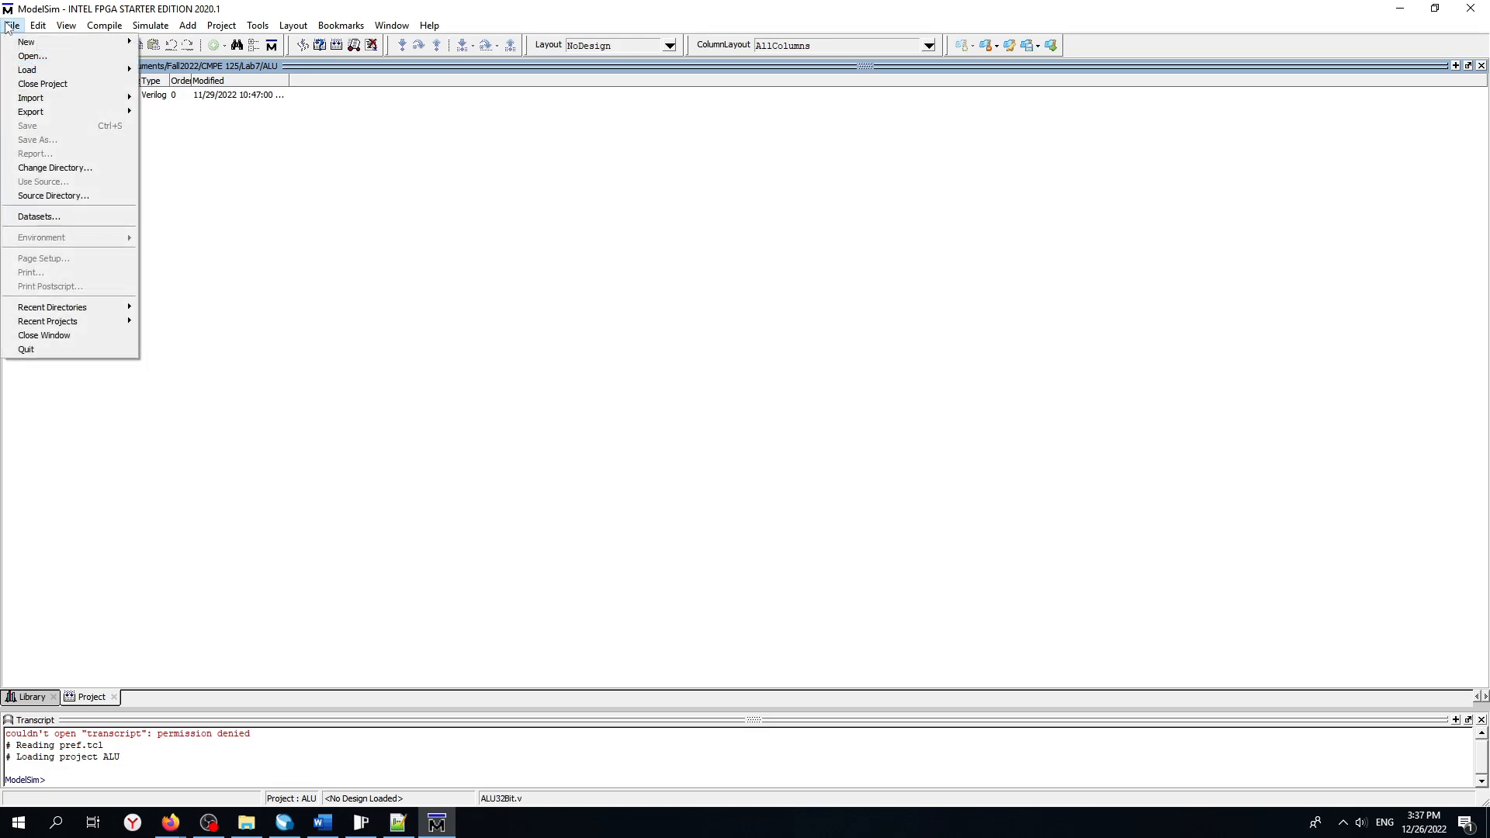
{"action": "mouse_move", "coordinate": [46, 42]}
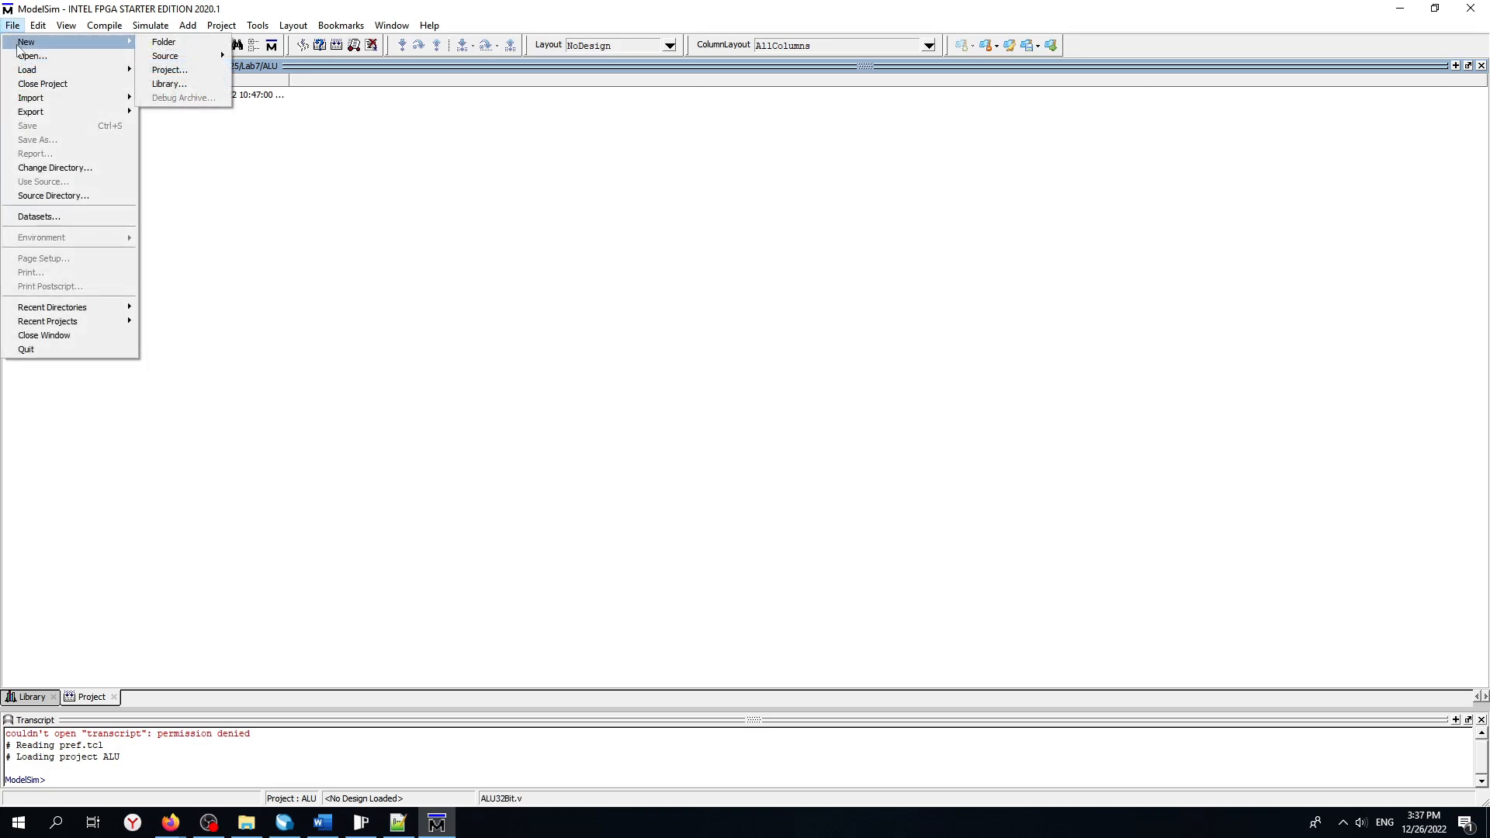
{"action": "left_click", "coordinate": [208, 71]}
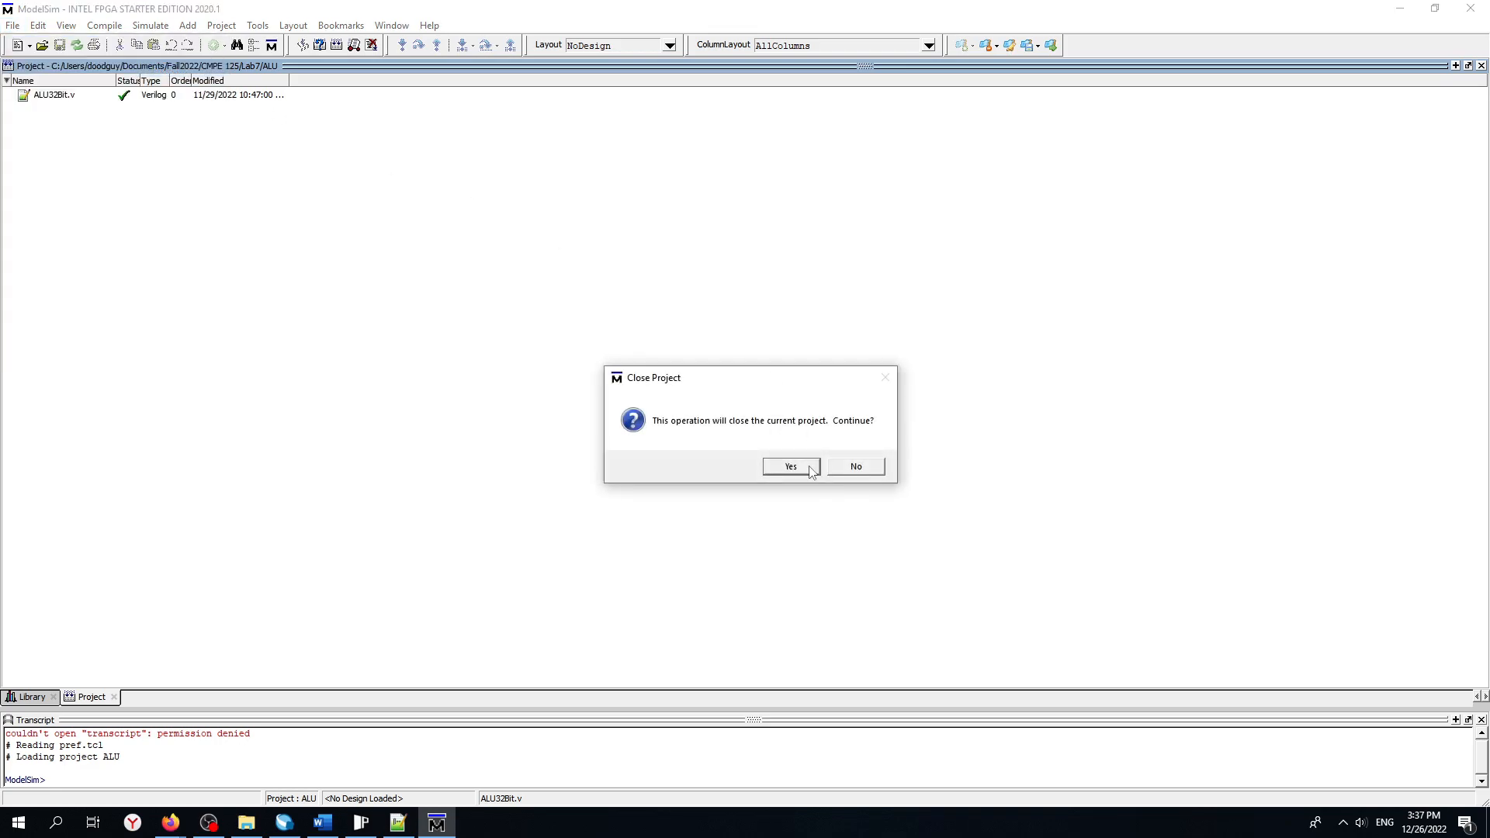
{"action": "left_click", "coordinate": [811, 469]}
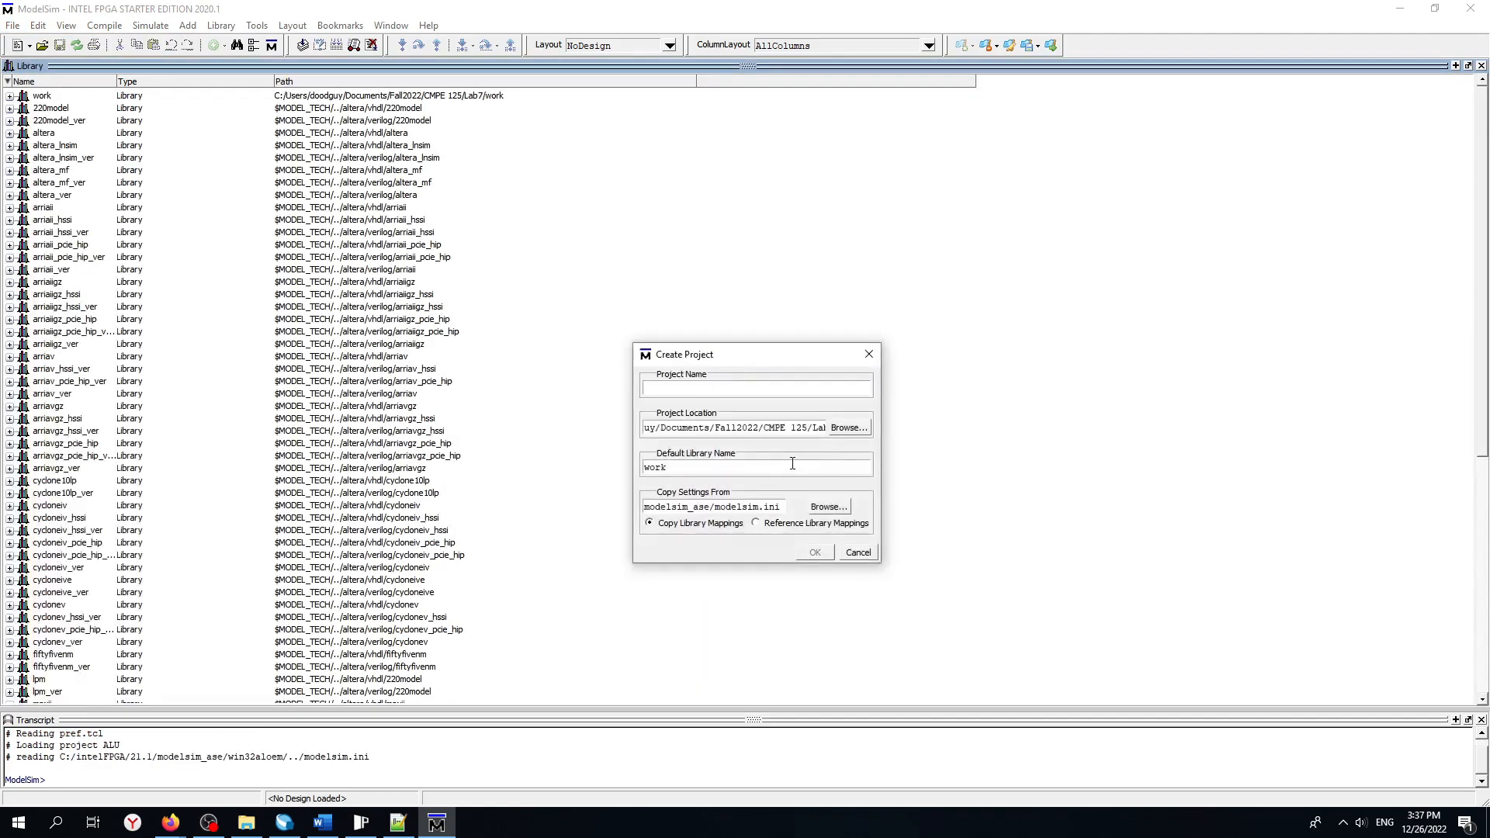
Create the project with the name FullAdder, located in the Desktop/Demonstration/FullAdder folder, keeping work as the default library.
{"action": "left_click", "coordinate": [849, 428]}
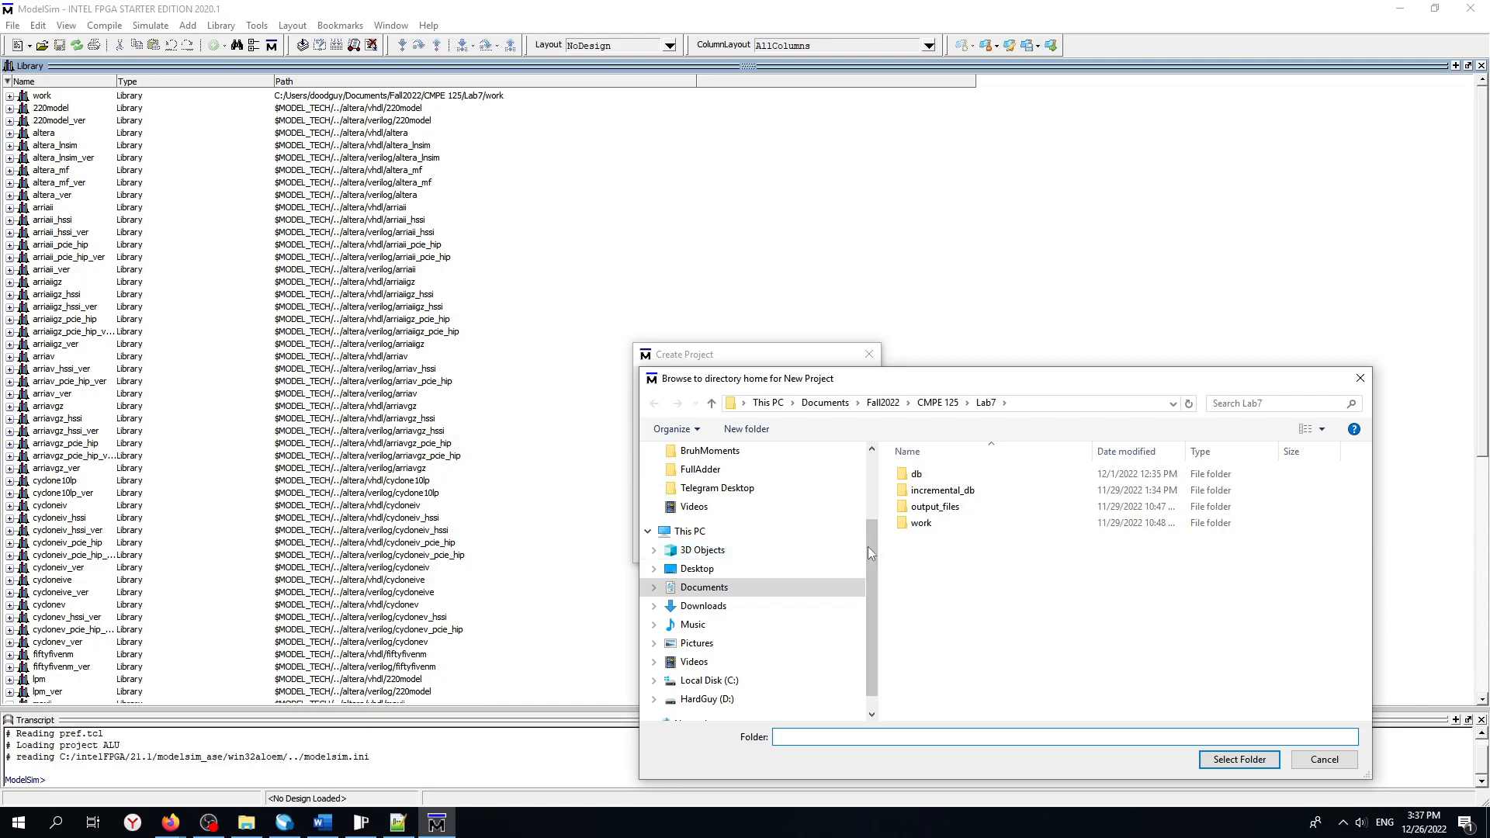
{"action": "left_click_drag", "start_coordinate": [868, 546], "coordinate": [879, 444]}
{"action": "left_click", "coordinate": [772, 482]}
{"action": "left_click", "coordinate": [970, 494]}
{"action": "double_click", "coordinate": [970, 494]}
{"action": "left_click", "coordinate": [1240, 759]}
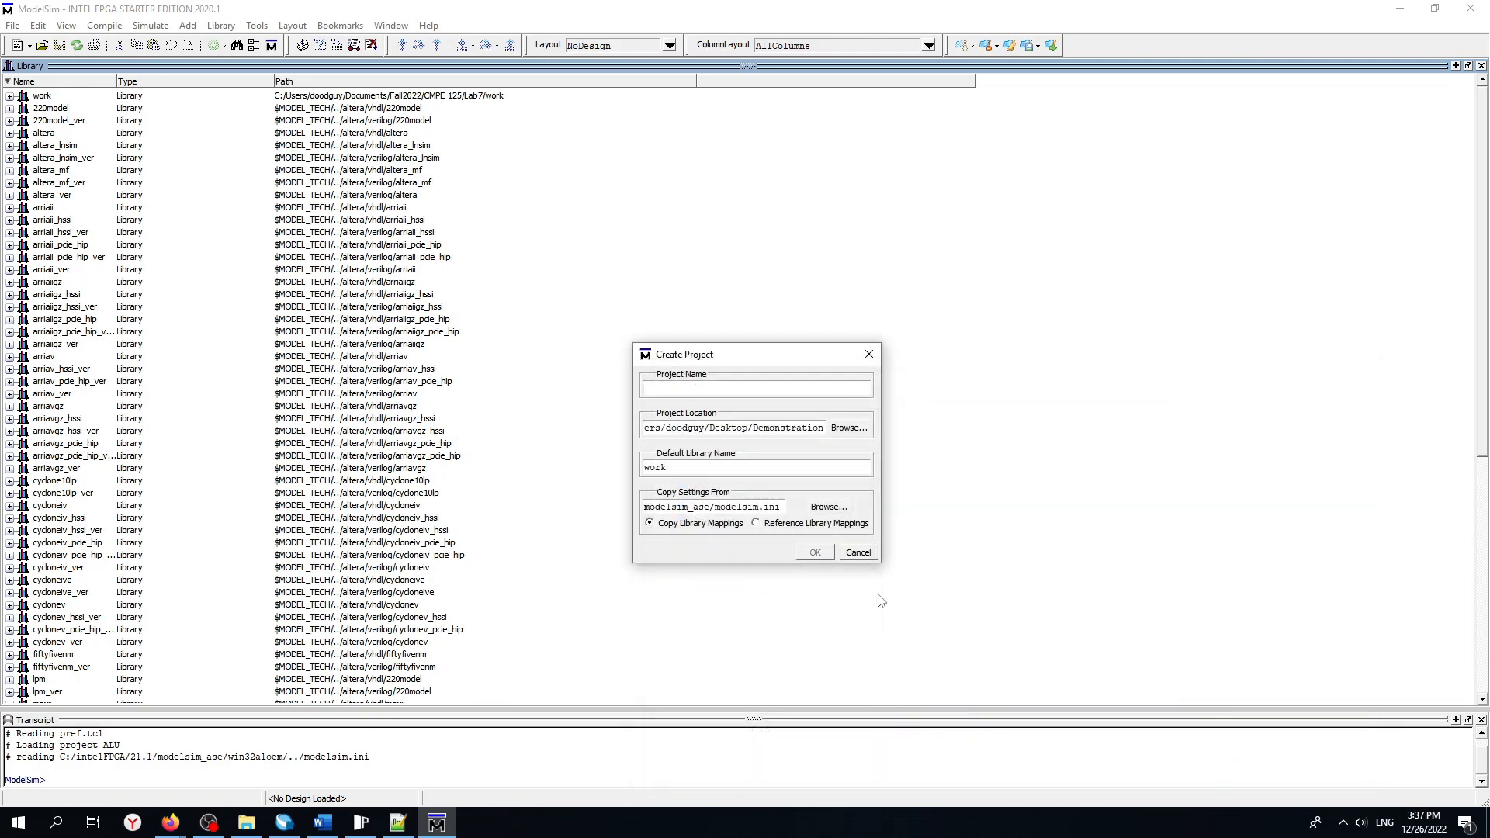
{"action": "left_click", "coordinate": [838, 433]}
{"action": "left_click", "coordinate": [985, 476]}
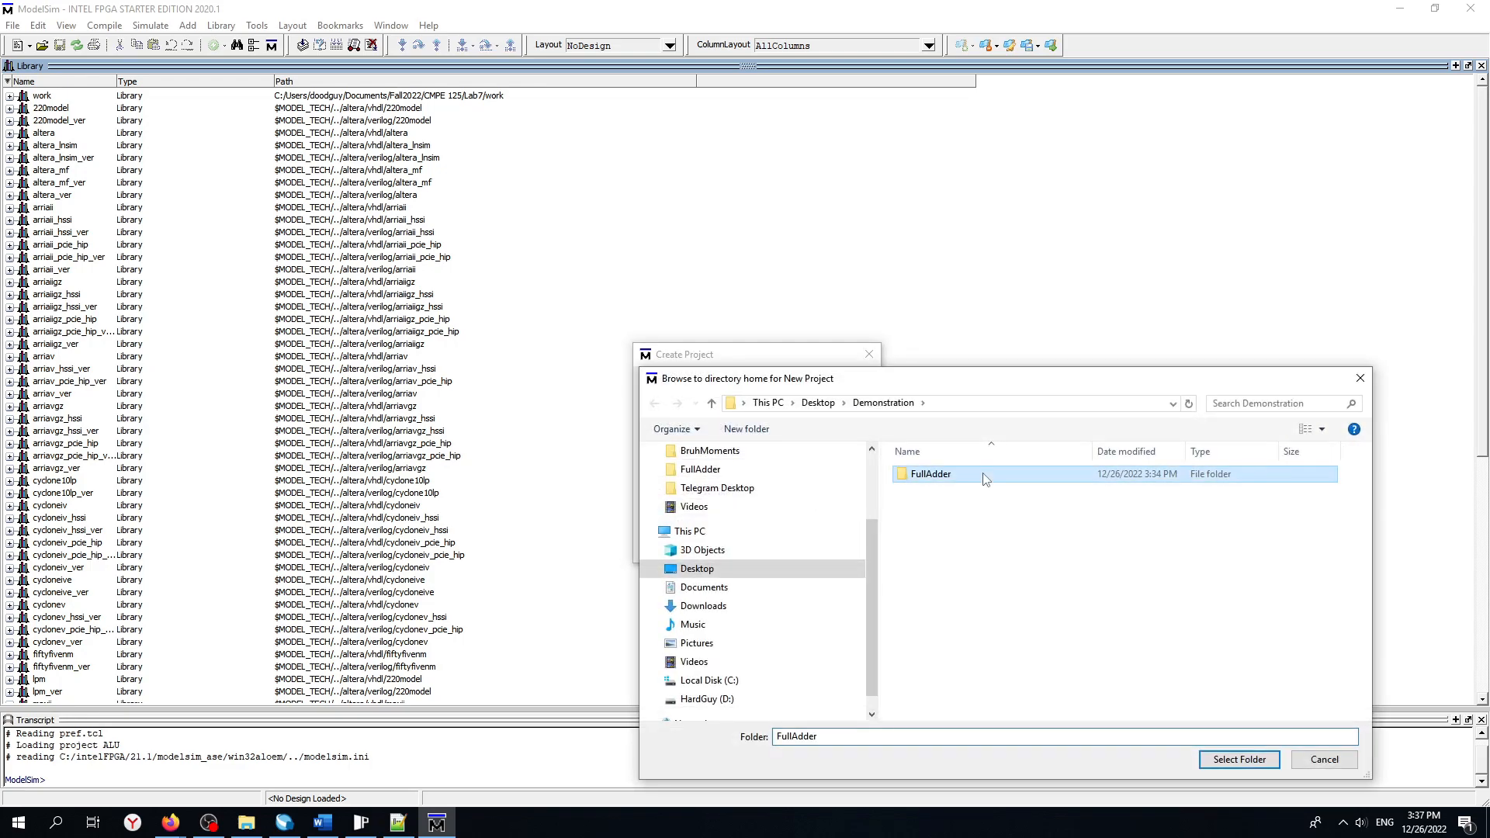
{"action": "double_click", "coordinate": [985, 476]}
{"action": "left_click", "coordinate": [1240, 760]}
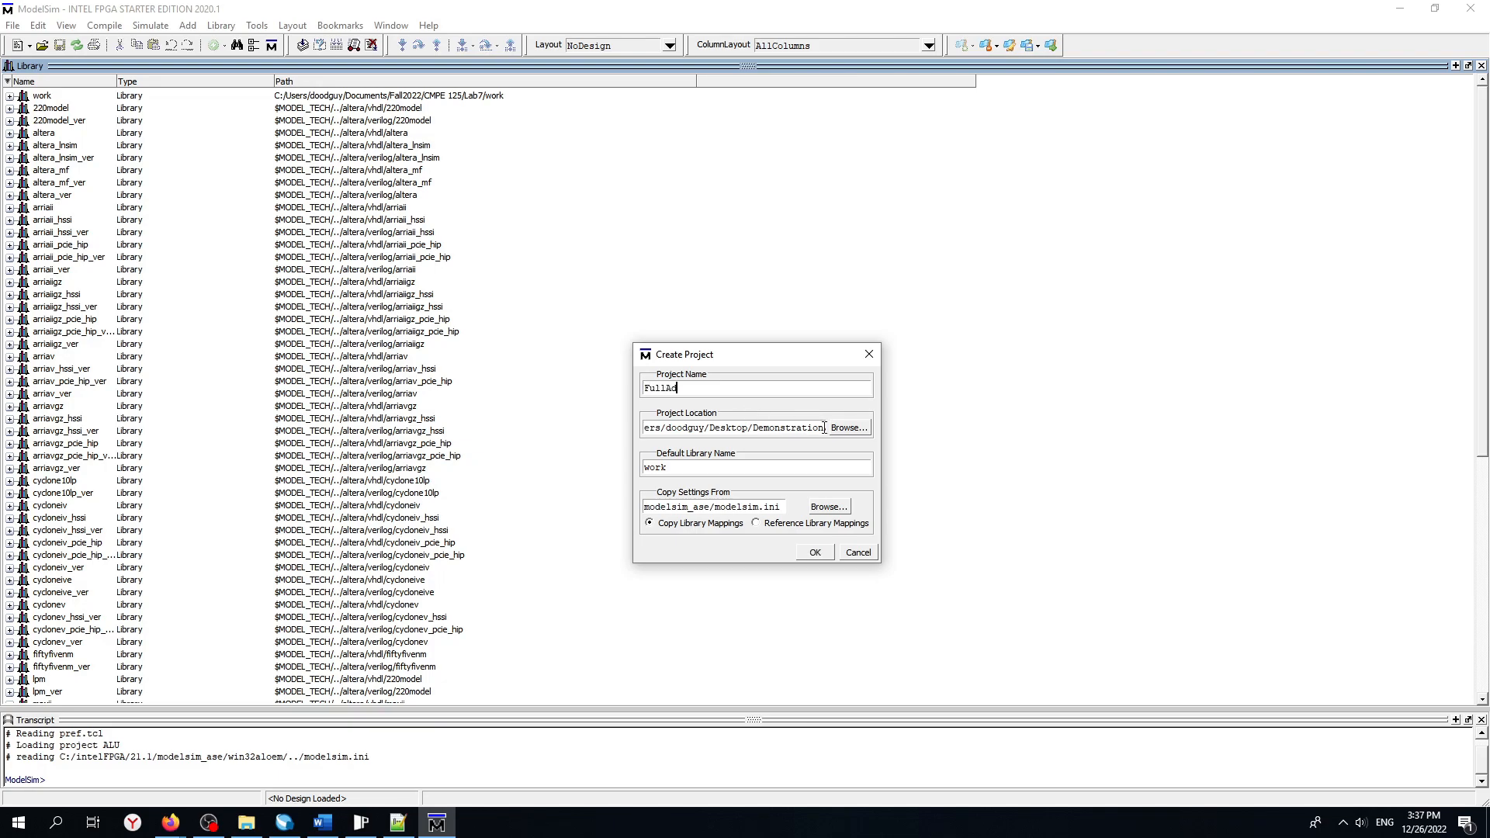
{"action": "left_click", "coordinate": [813, 553]}
Add the existing file FullAdder.v to the project, referenced from its current location, and finish adding items.
{"action": "left_click", "coordinate": [797, 419]}
{"action": "left_click", "coordinate": [877, 443]}
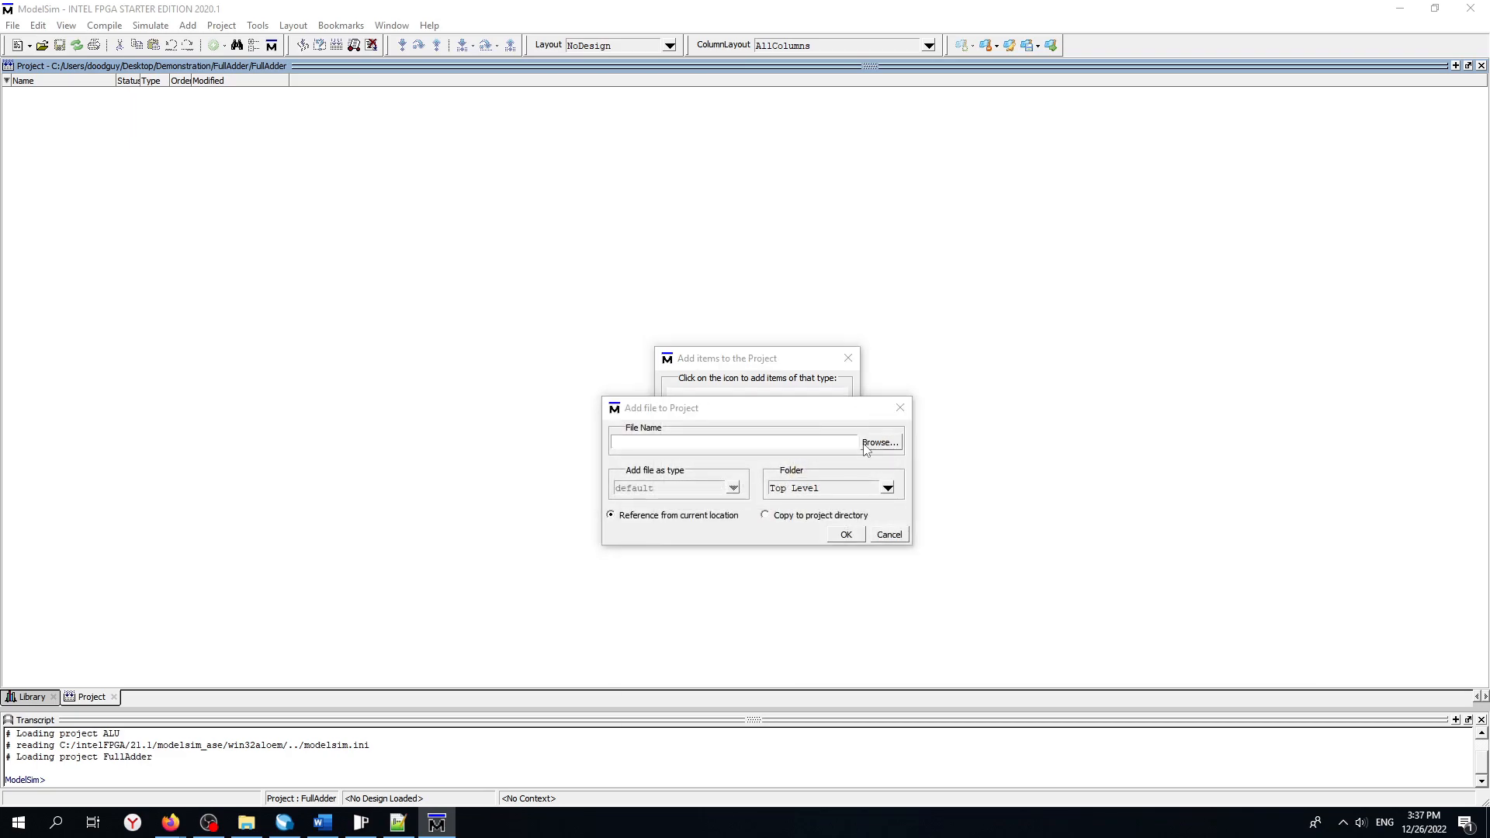
{"action": "left_click", "coordinate": [935, 578]}
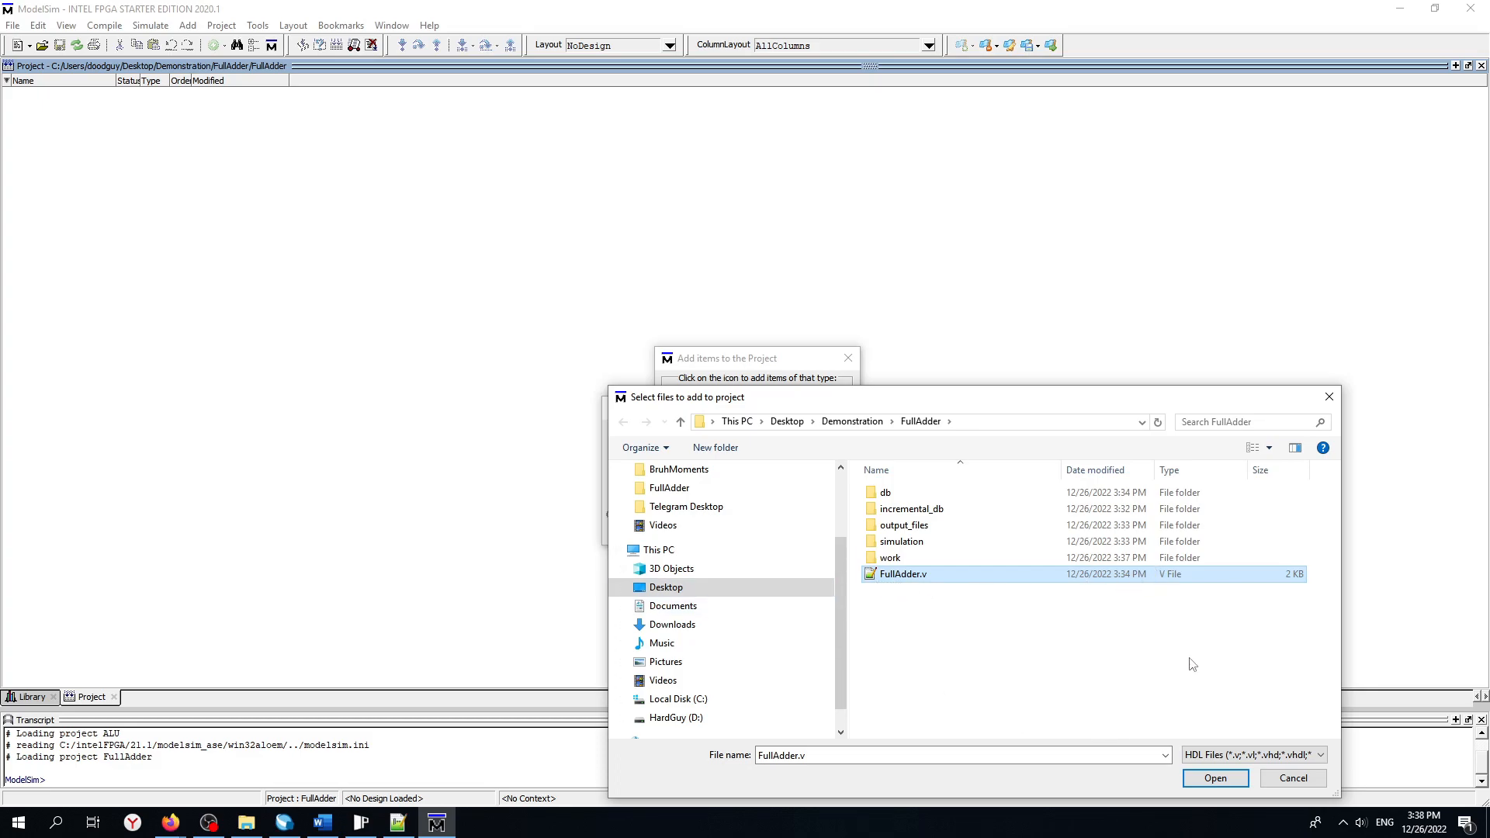
{"action": "left_click", "coordinate": [1190, 780]}
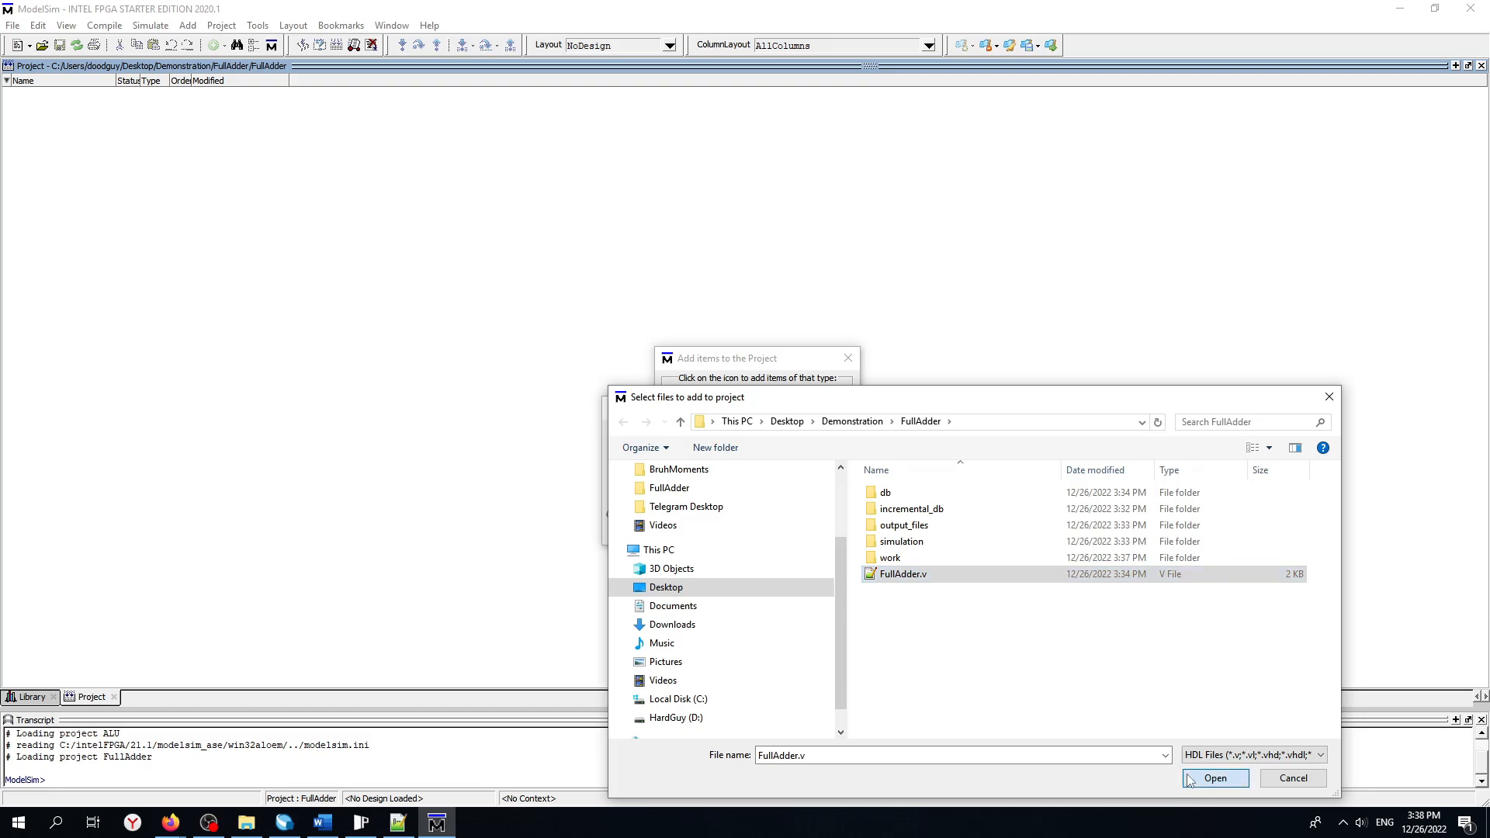
{"action": "left_click", "coordinate": [840, 532]}
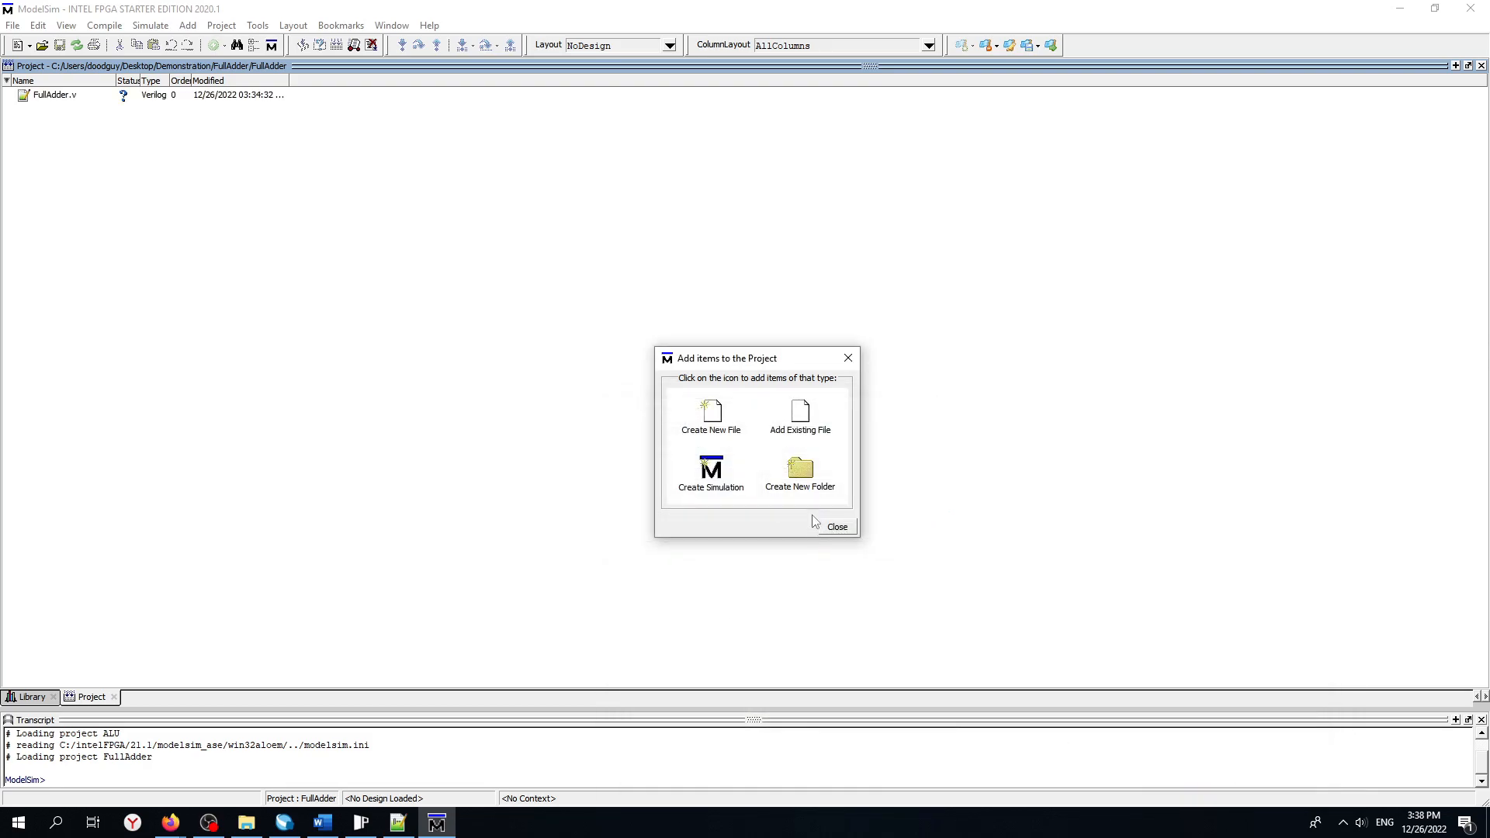
{"action": "left_click", "coordinate": [837, 531]}
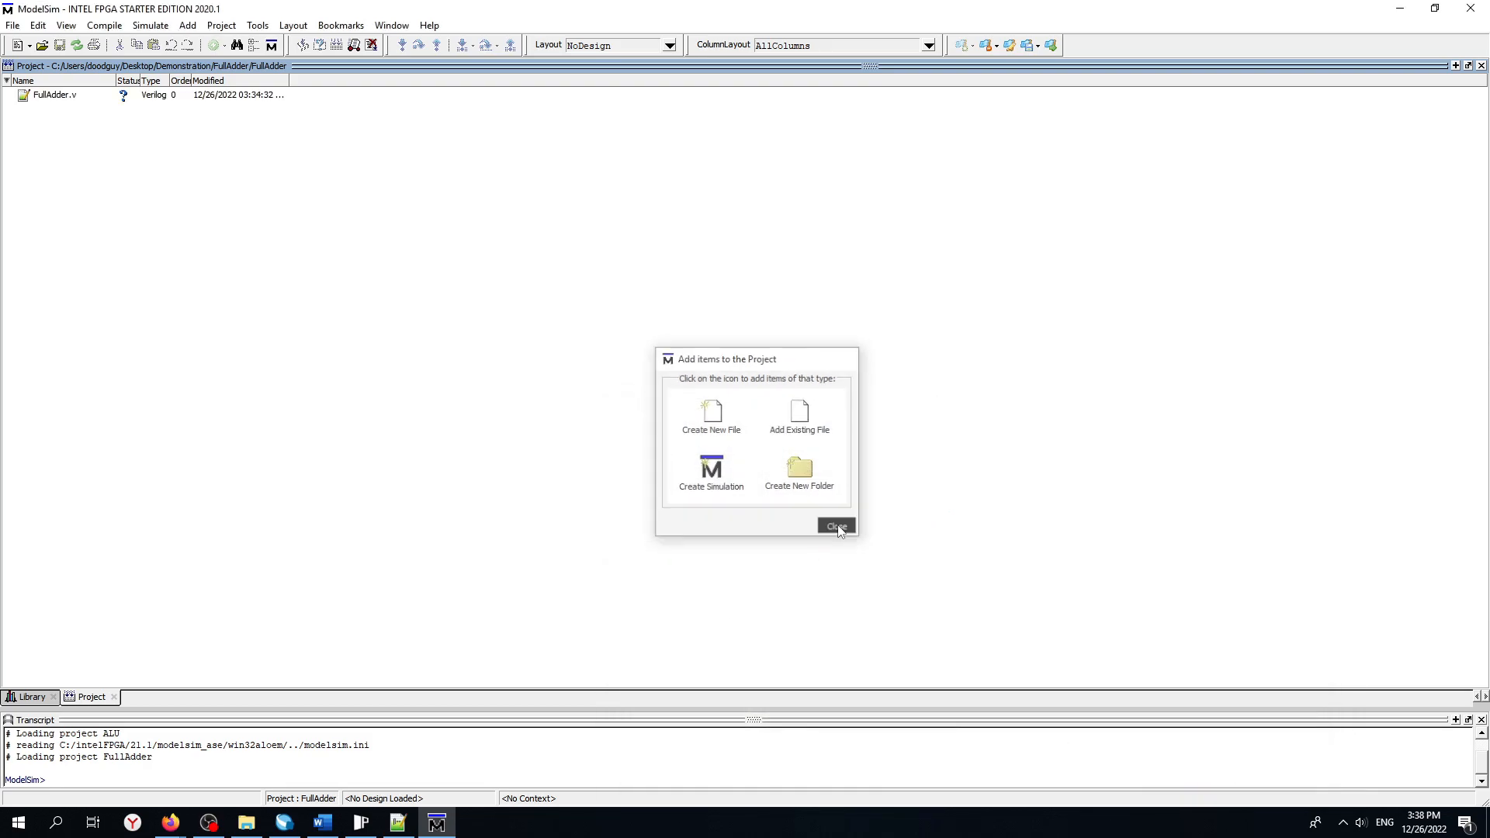
Compile the FullAdder.v source file in the ModelSim project.
{"action": "right_click", "coordinate": [64, 97]}
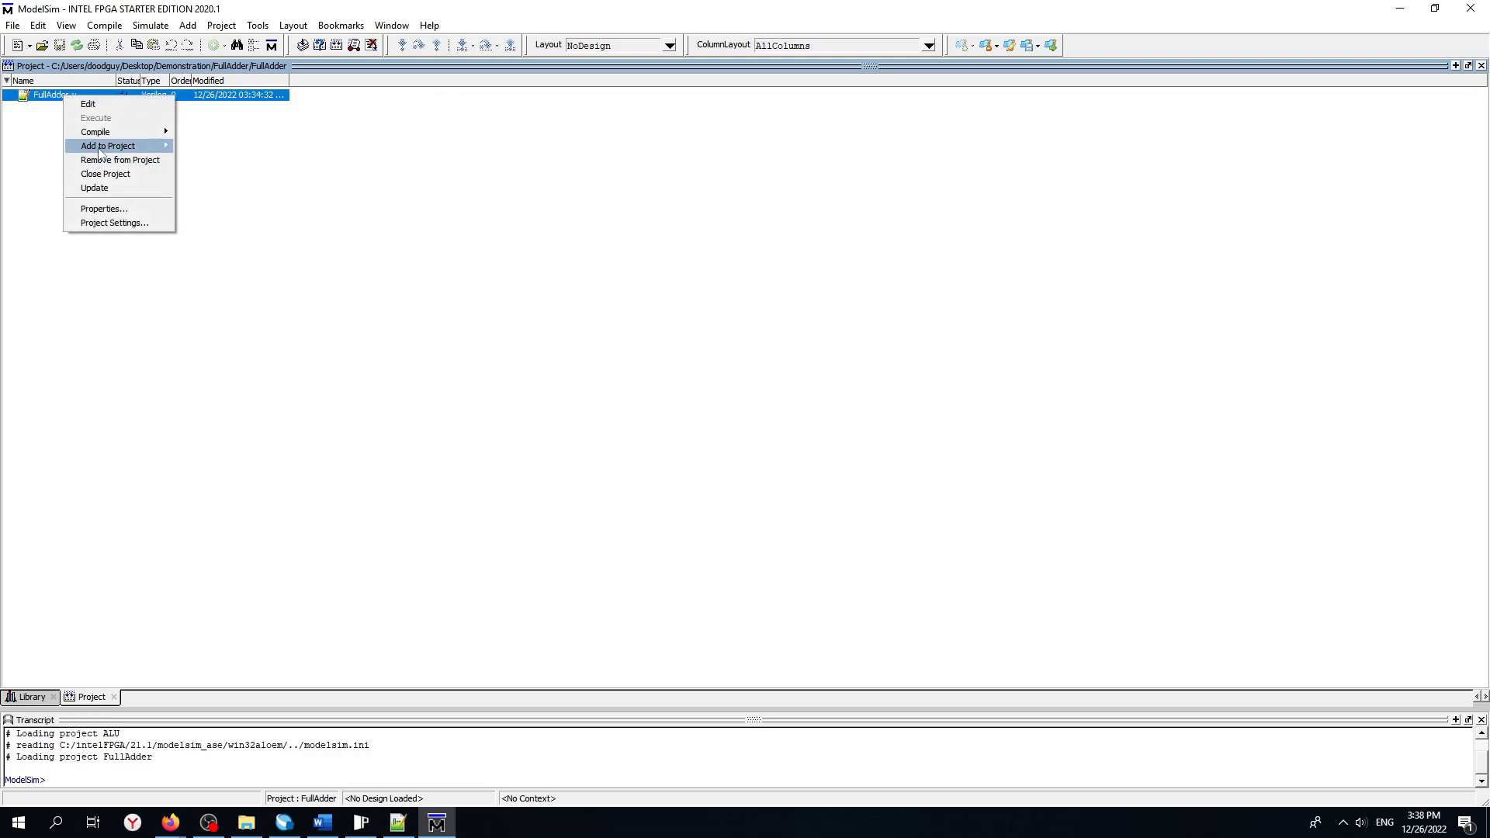
{"action": "mouse_move", "coordinate": [109, 133]}
{"action": "left_click", "coordinate": [220, 132]}
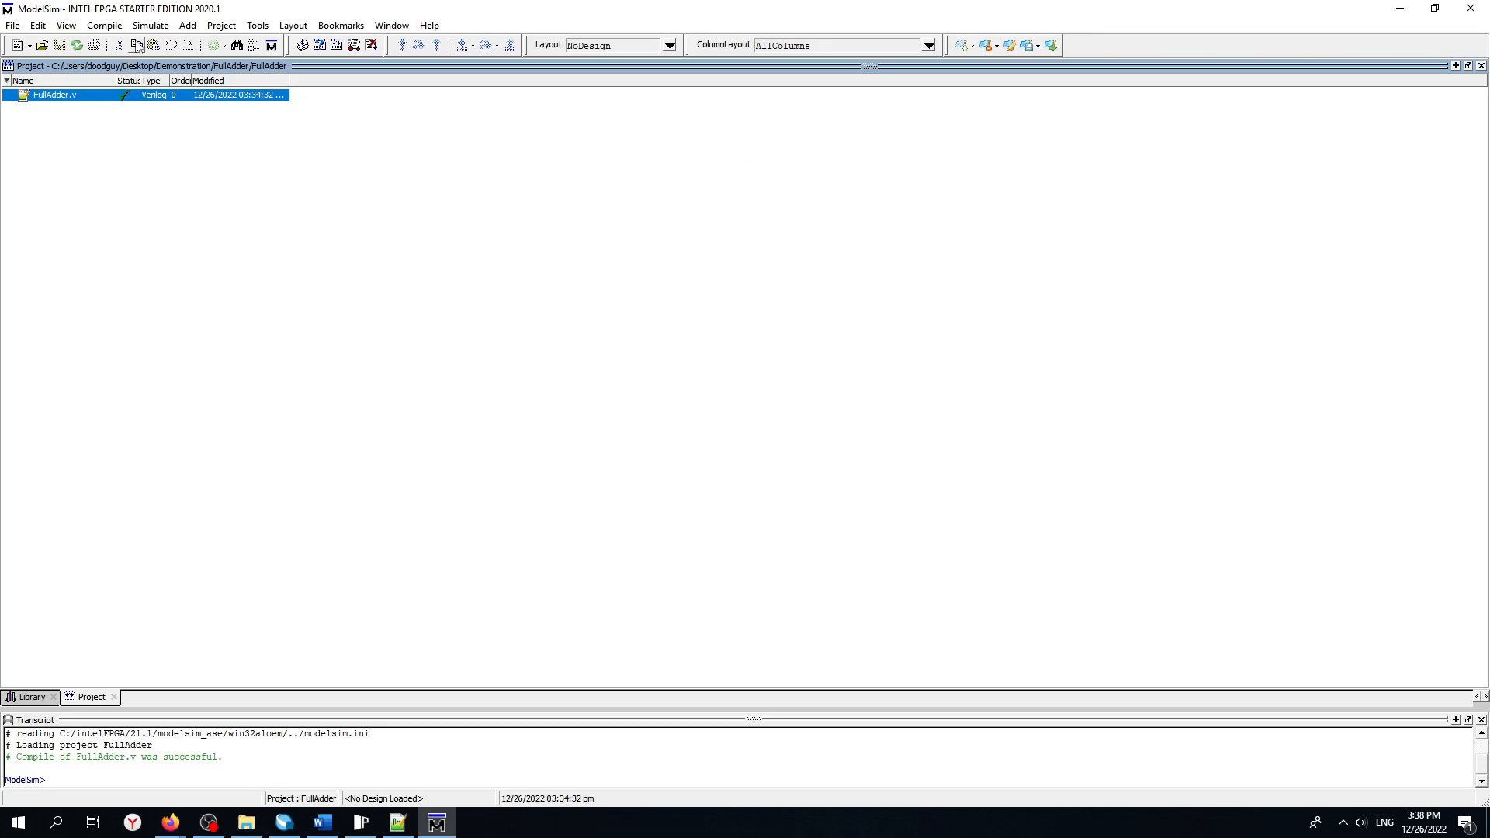
Start a simulation of the FullAdder module from the work library and widen the Objects pane.
{"action": "left_click", "coordinate": [145, 29]}
{"action": "left_click", "coordinate": [146, 41]}
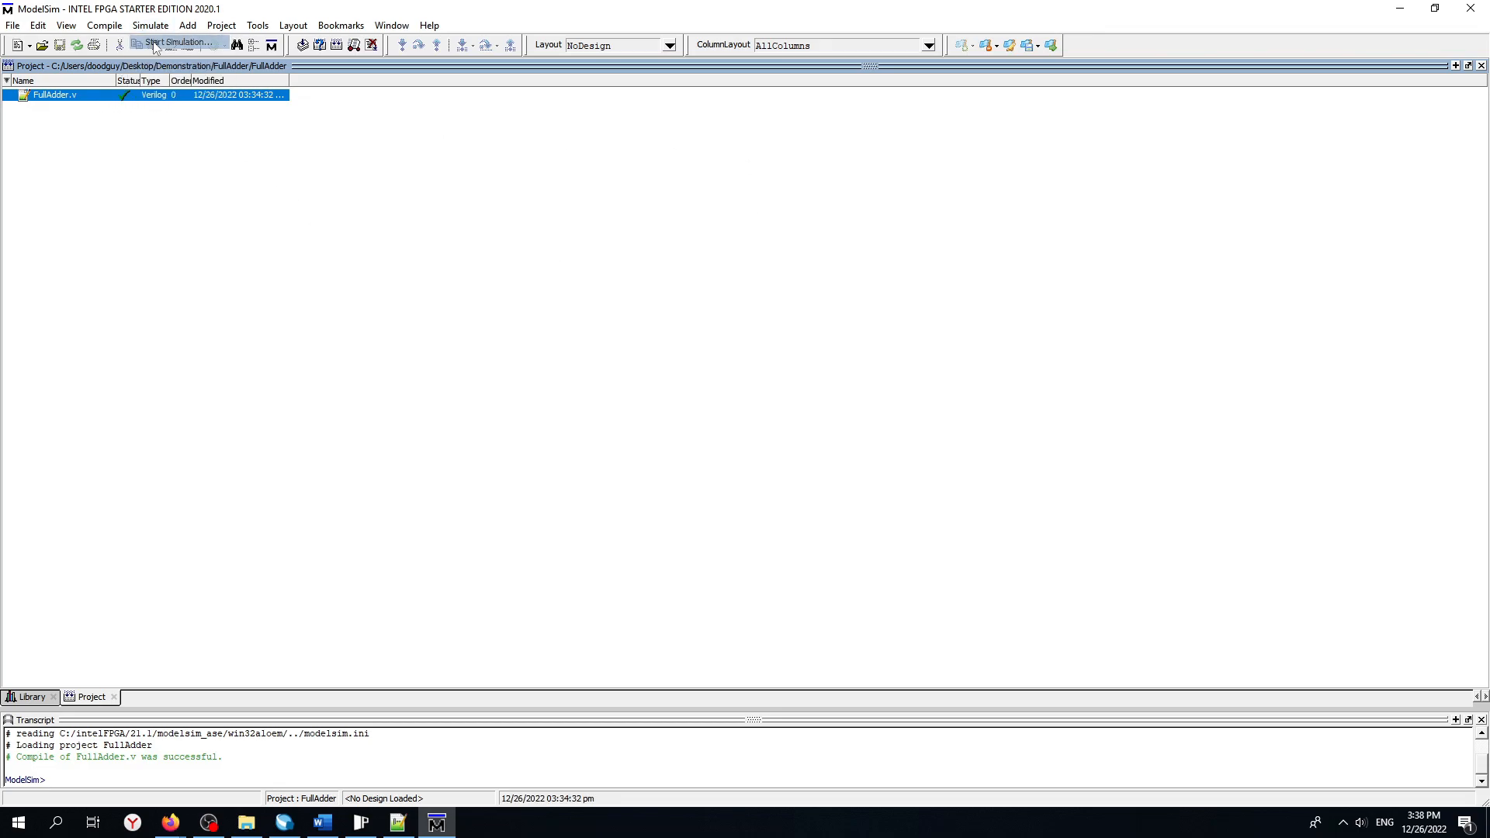
{"action": "left_click", "coordinate": [651, 428]}
{"action": "left_click", "coordinate": [649, 426]}
{"action": "left_click", "coordinate": [678, 439]}
{"action": "left_click", "coordinate": [940, 625]}
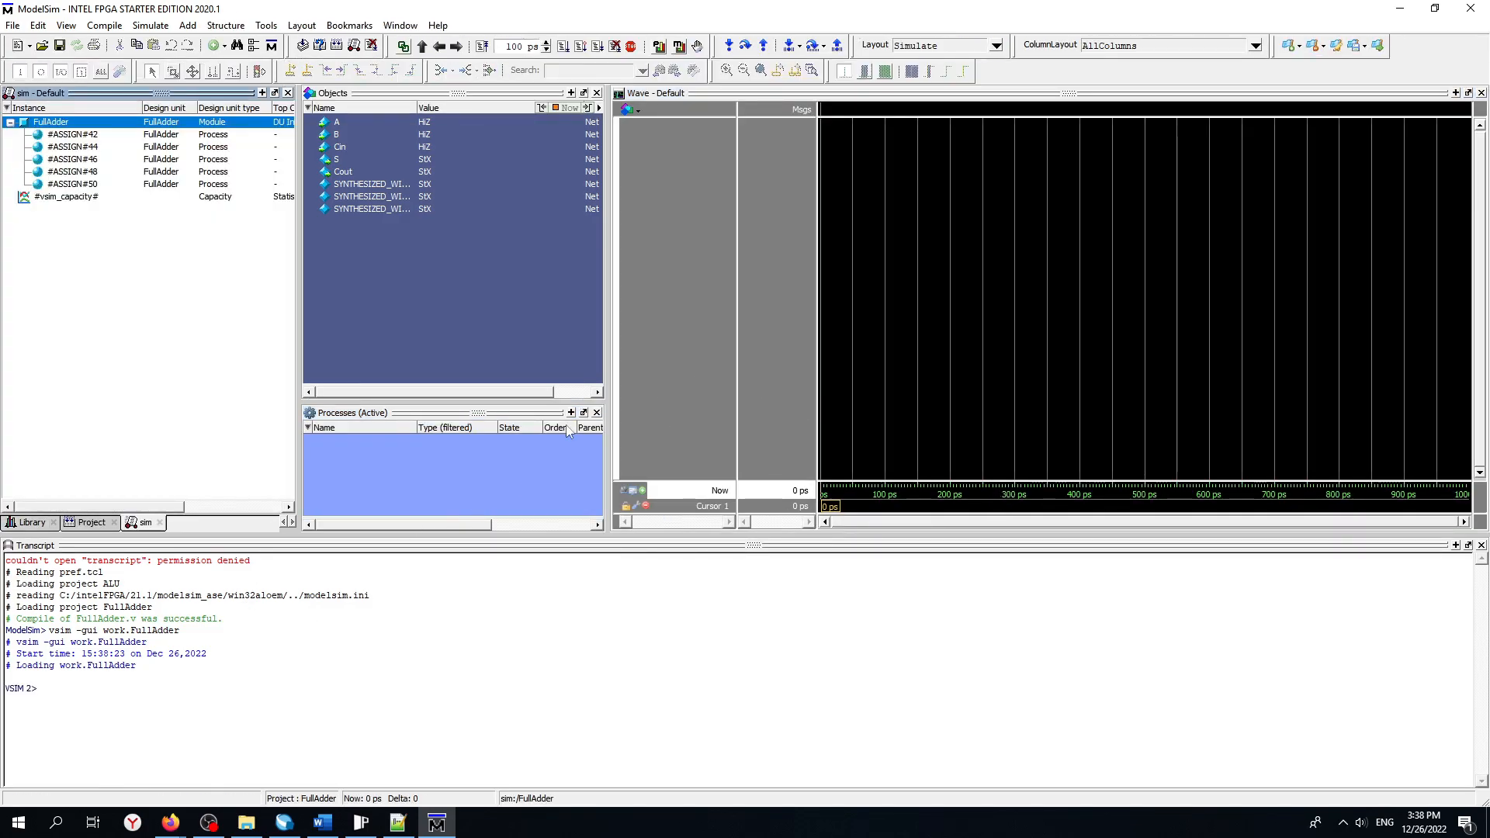
{"action": "left_click_drag", "start_coordinate": [613, 235], "coordinate": [677, 235]}
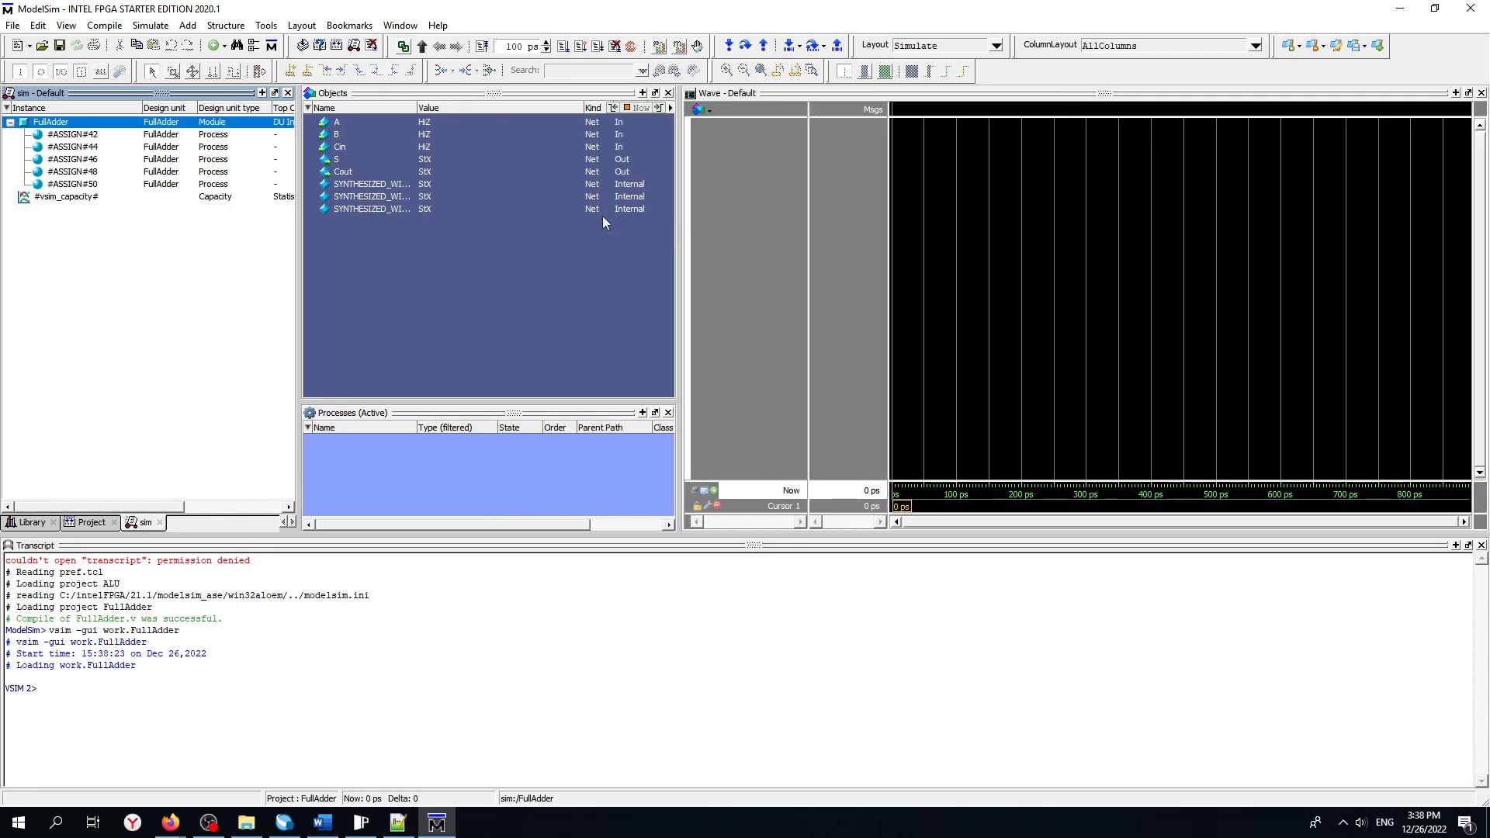
Add the signals A, B, Cin, S and Cout from the FullAdder objects to the Wave window.
{"action": "left_click", "coordinate": [335, 123]}
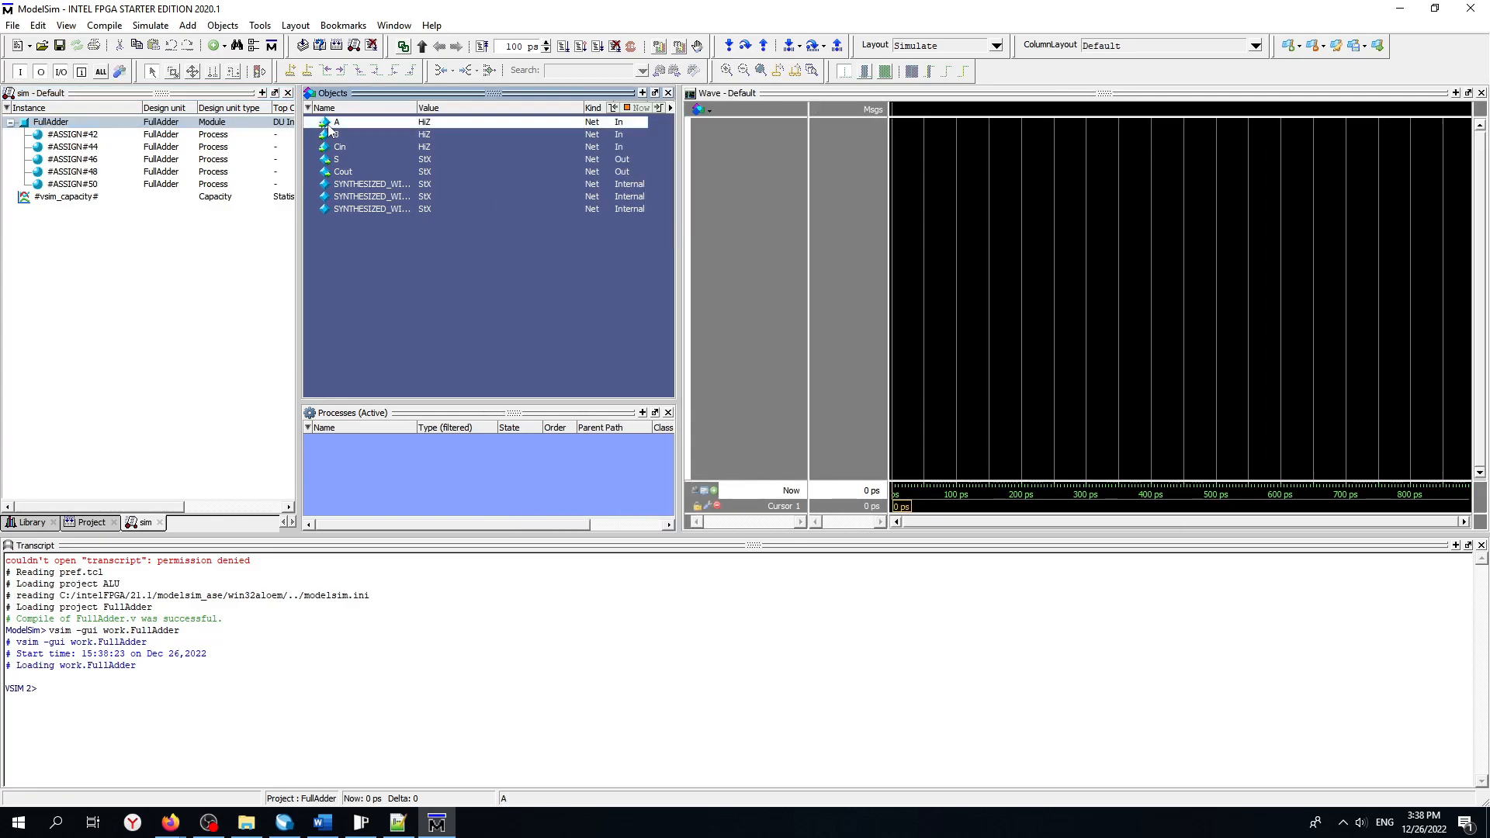
{"action": "left_click", "coordinate": [334, 135], "text": "shift"}
{"action": "left_click", "coordinate": [328, 148], "text": "ctrl"}
{"action": "left_click", "coordinate": [329, 157], "text": "ctrl"}
{"action": "left_click", "coordinate": [332, 163], "text": "ctrl"}
{"action": "left_click", "coordinate": [457, 160], "text": "ctrl"}
{"action": "left_click", "coordinate": [457, 172], "text": "ctrl"}
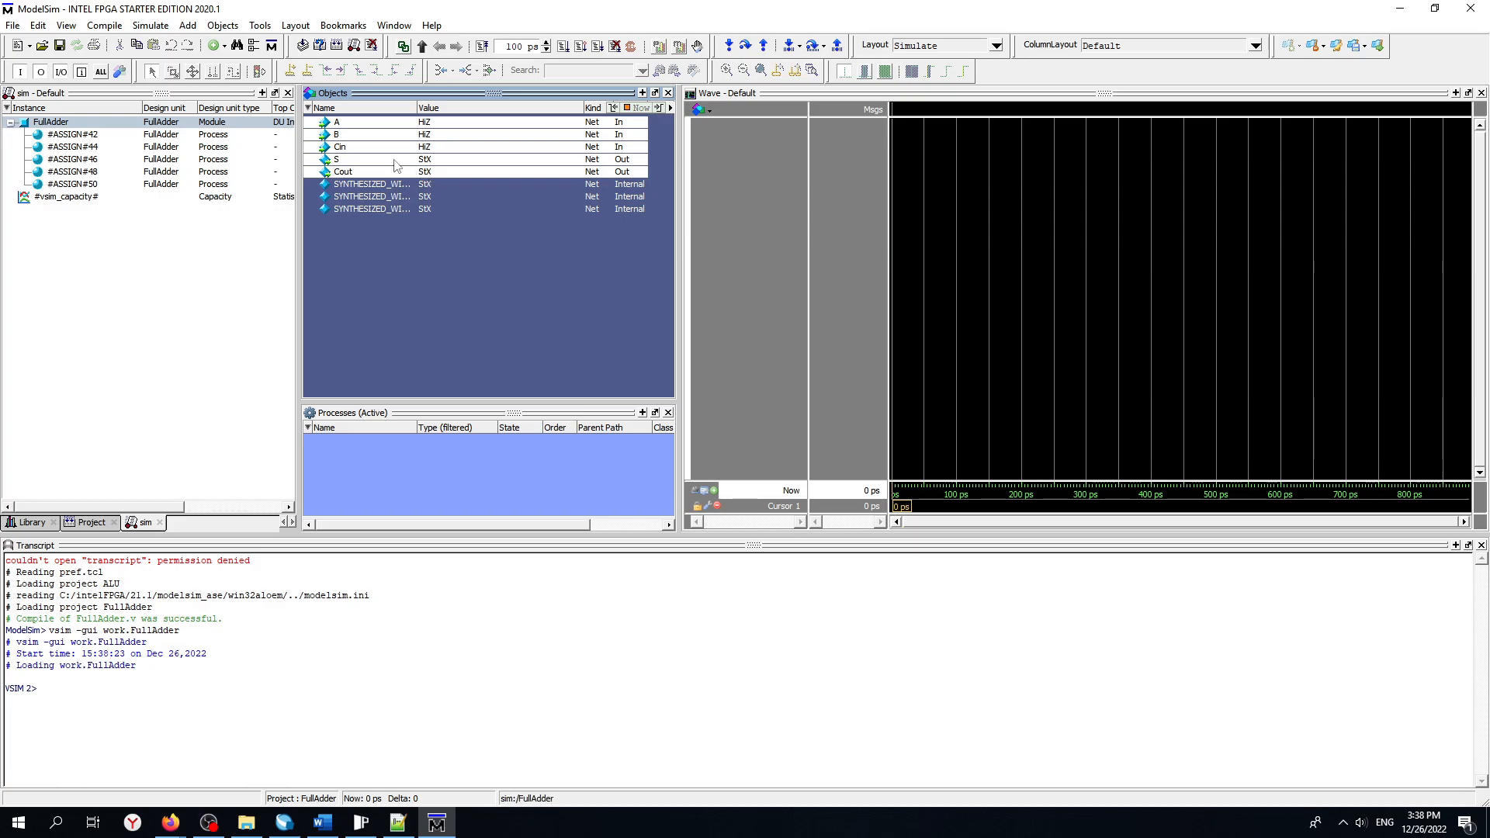
{"action": "left_click_drag", "start_coordinate": [365, 127], "coordinate": [700, 164]}
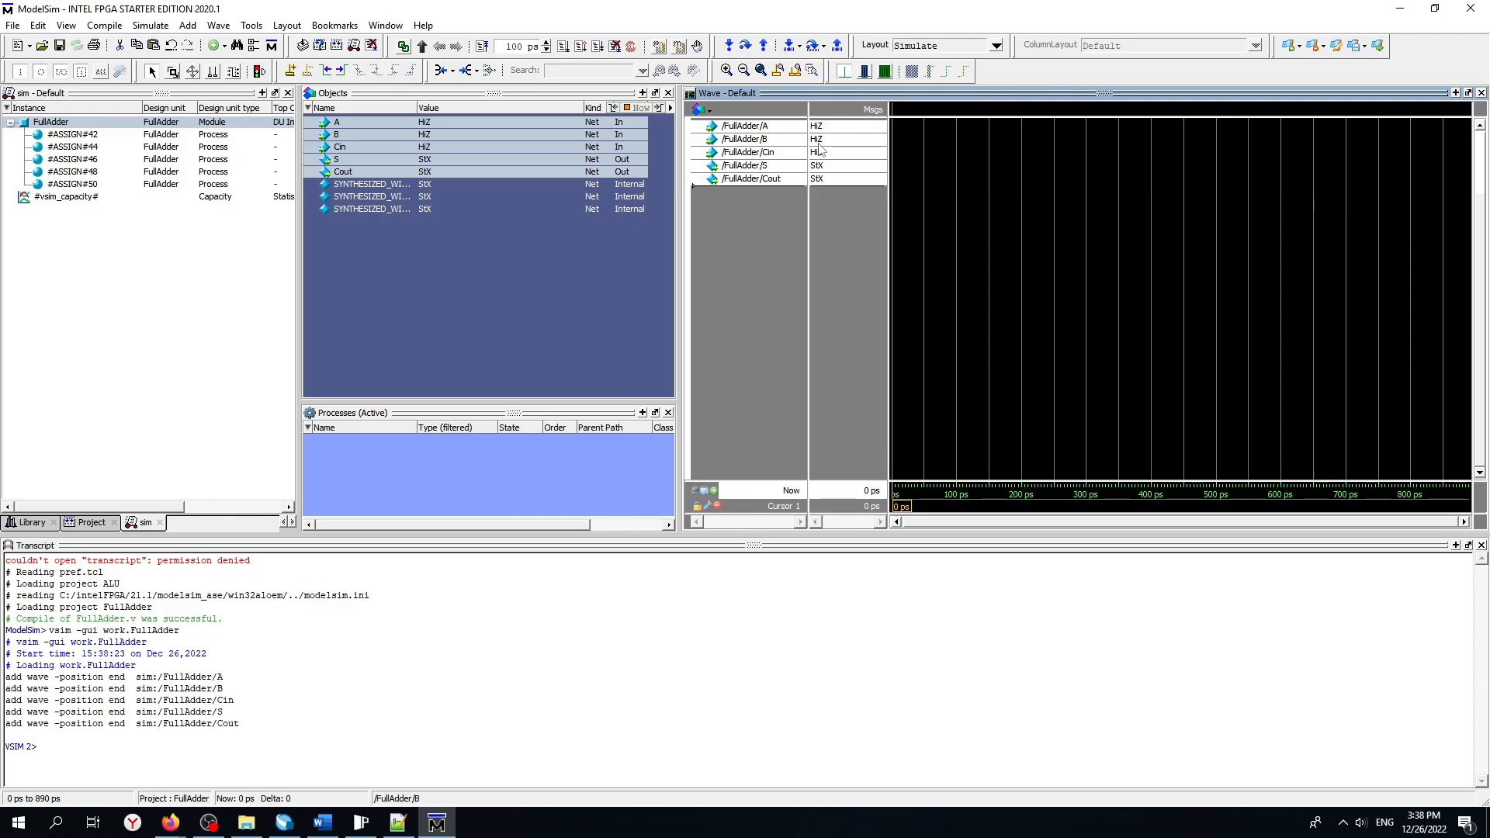
{"action": "left_click", "coordinate": [123, 755]}
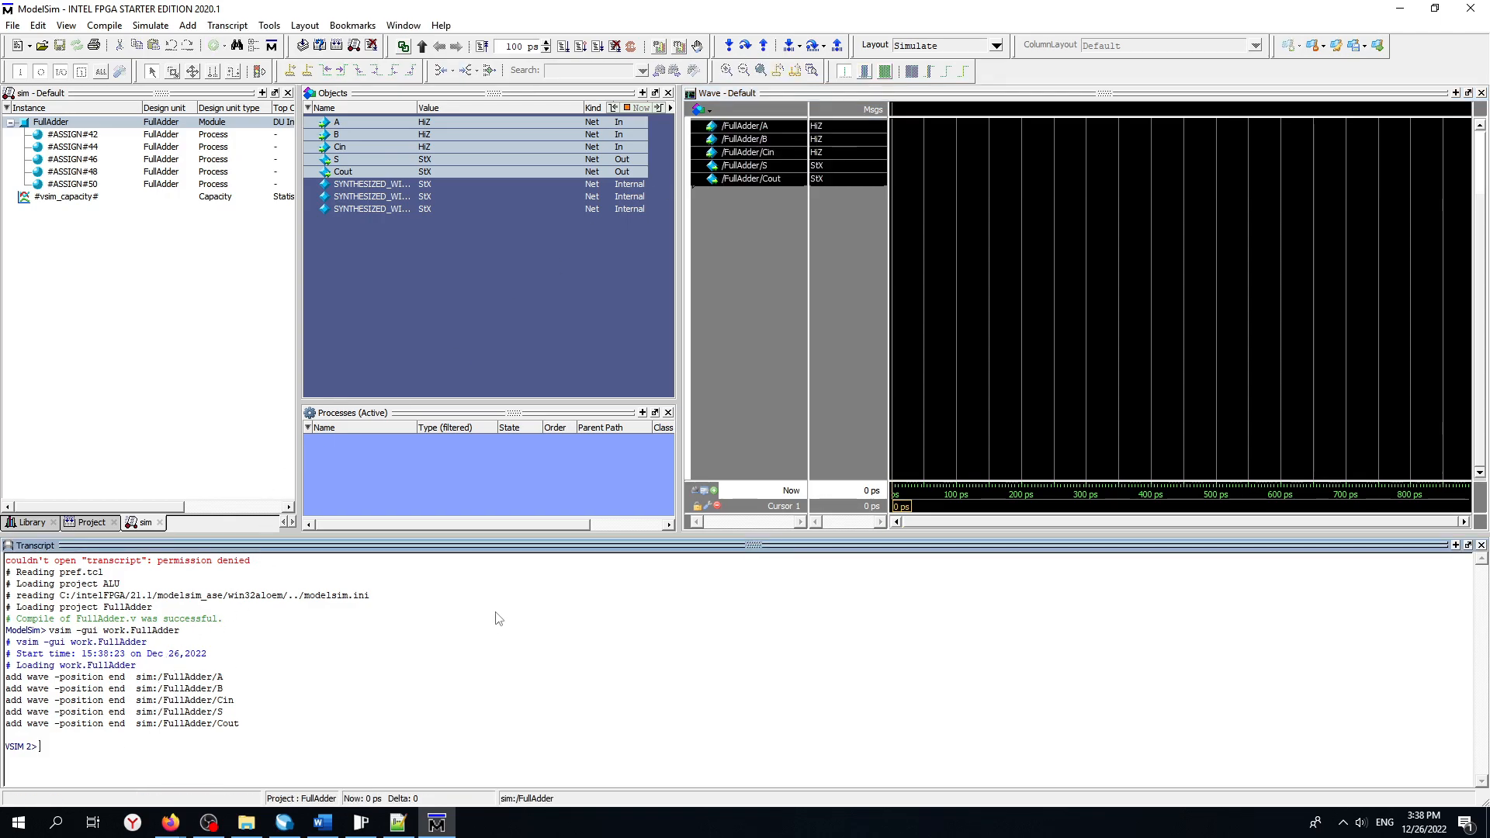
Switch to Firefox, bring up Tutorial-5.pdf, and enlarge the browser window to full screen.
{"action": "mouse_move", "coordinate": [171, 823]}
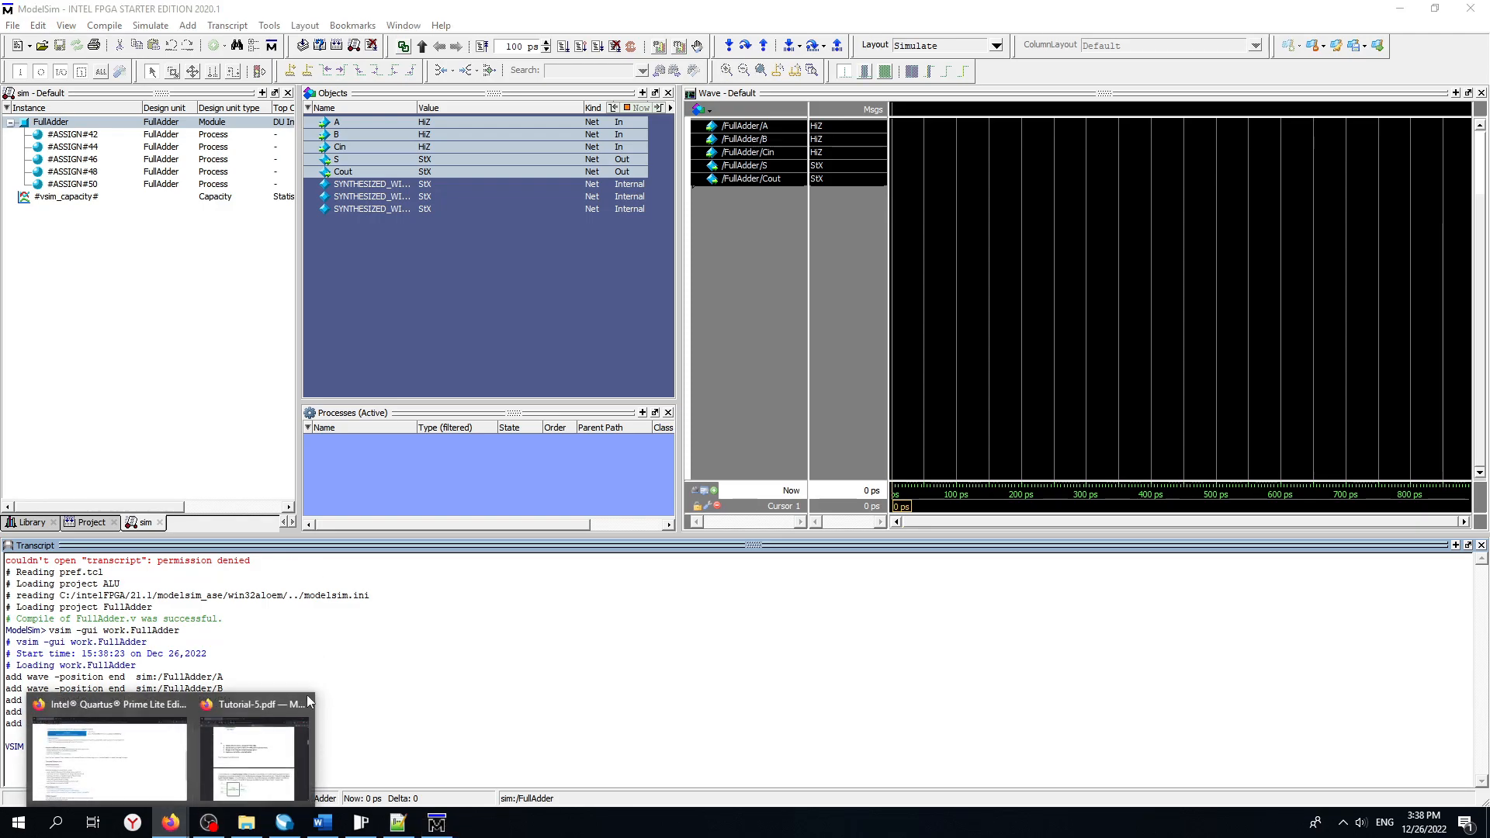
{"action": "left_click", "coordinate": [259, 747]}
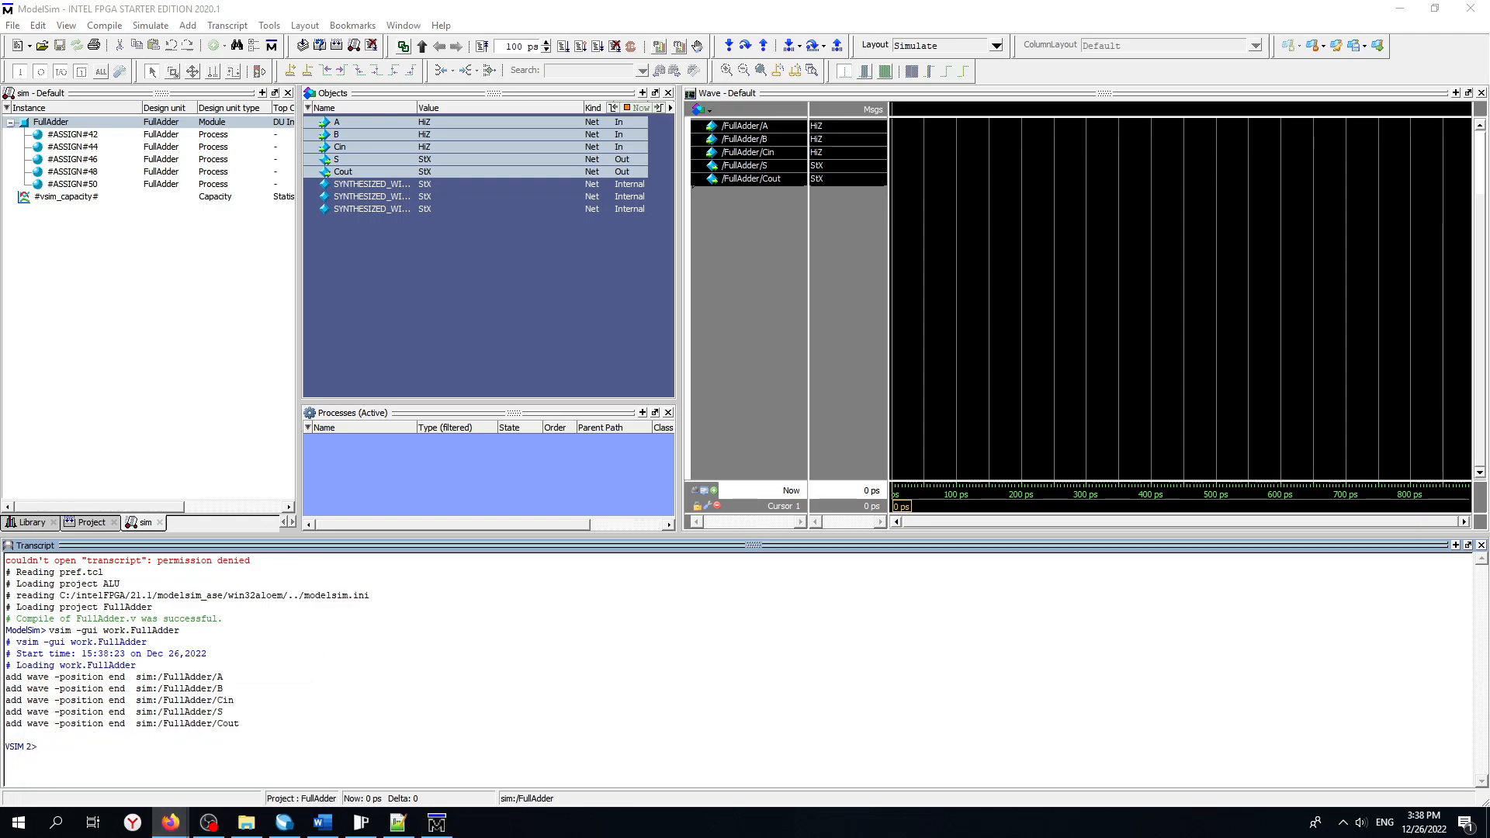
{"action": "left_click_drag", "start_coordinate": [1025, 267], "coordinate": [917, 193]}
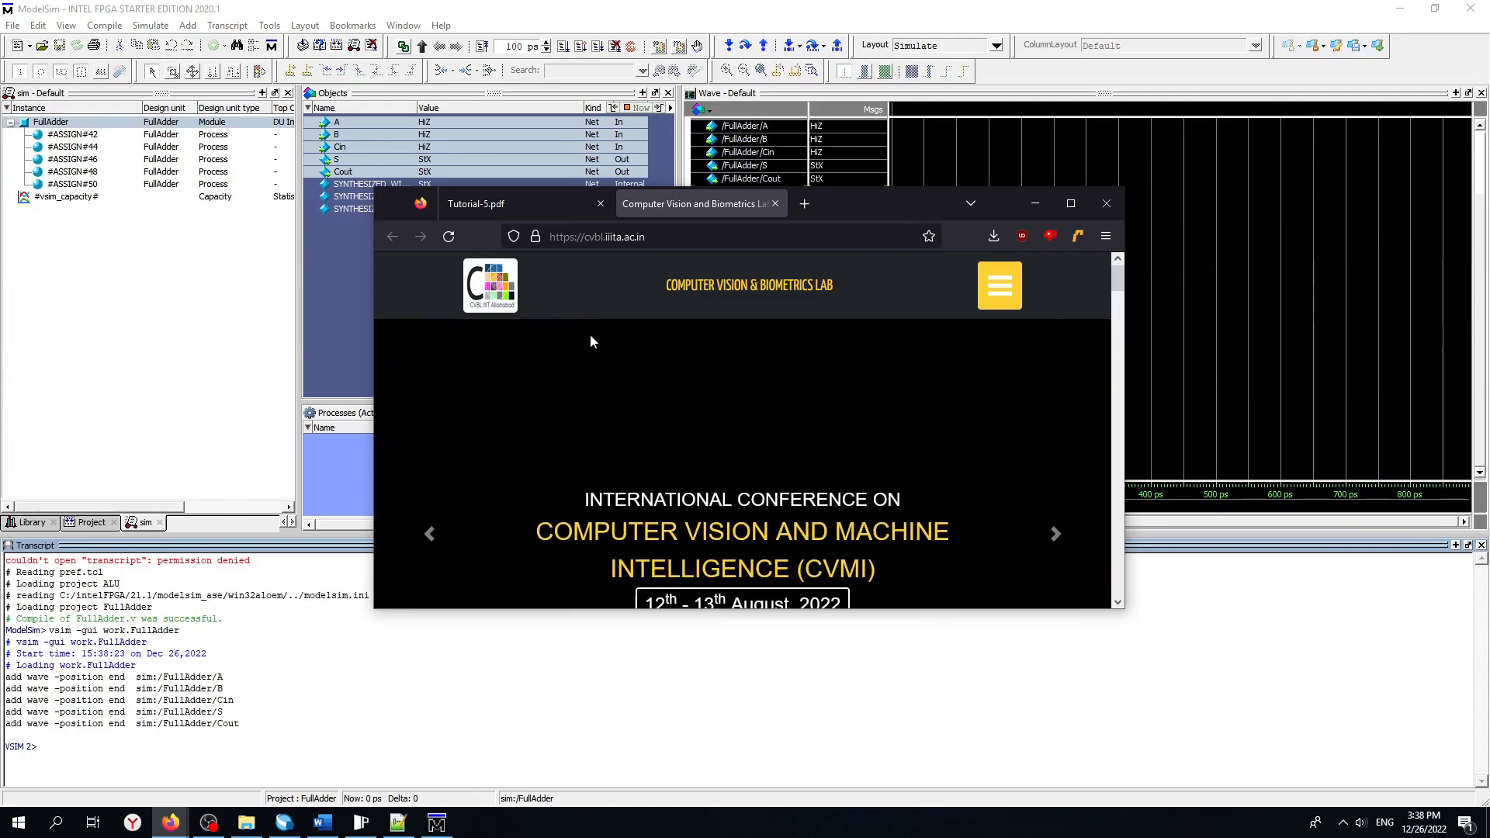
{"action": "left_click", "coordinate": [542, 206]}
{"action": "left_click", "coordinate": [683, 204]}
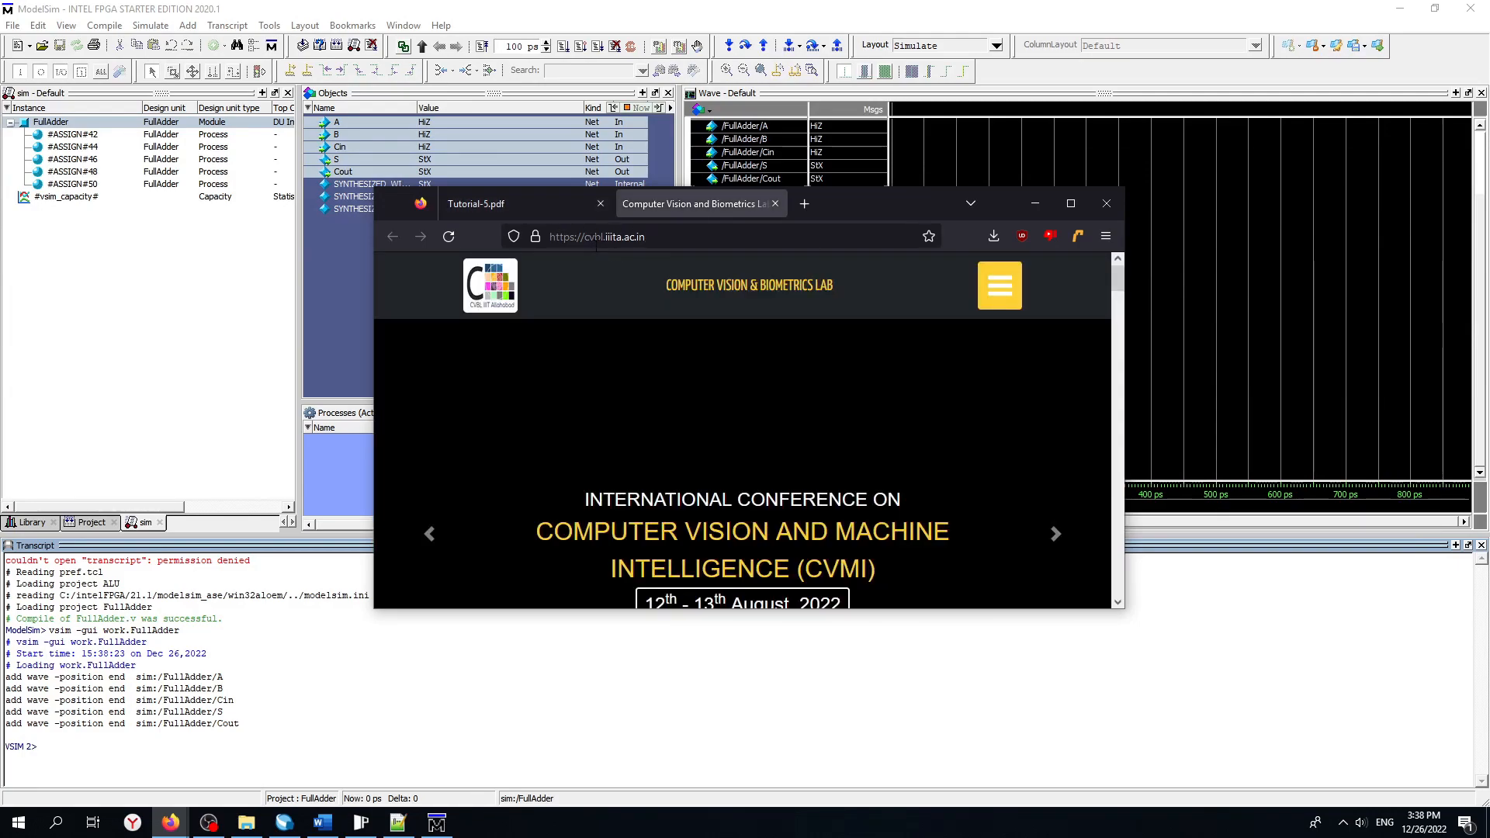
{"action": "left_click", "coordinate": [535, 207]}
{"action": "left_click", "coordinate": [649, 205]}
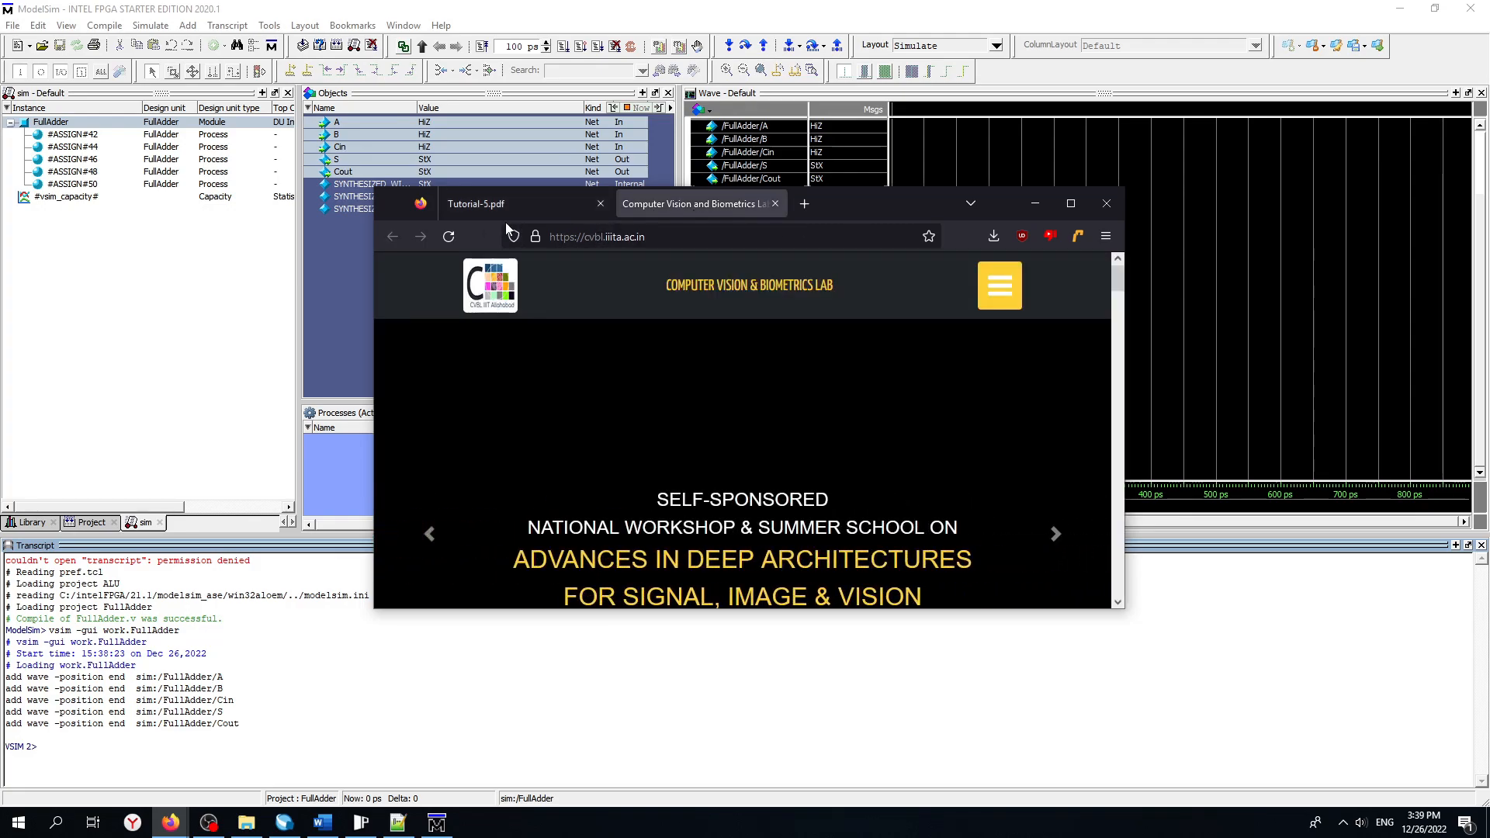
{"action": "left_click", "coordinate": [481, 208]}
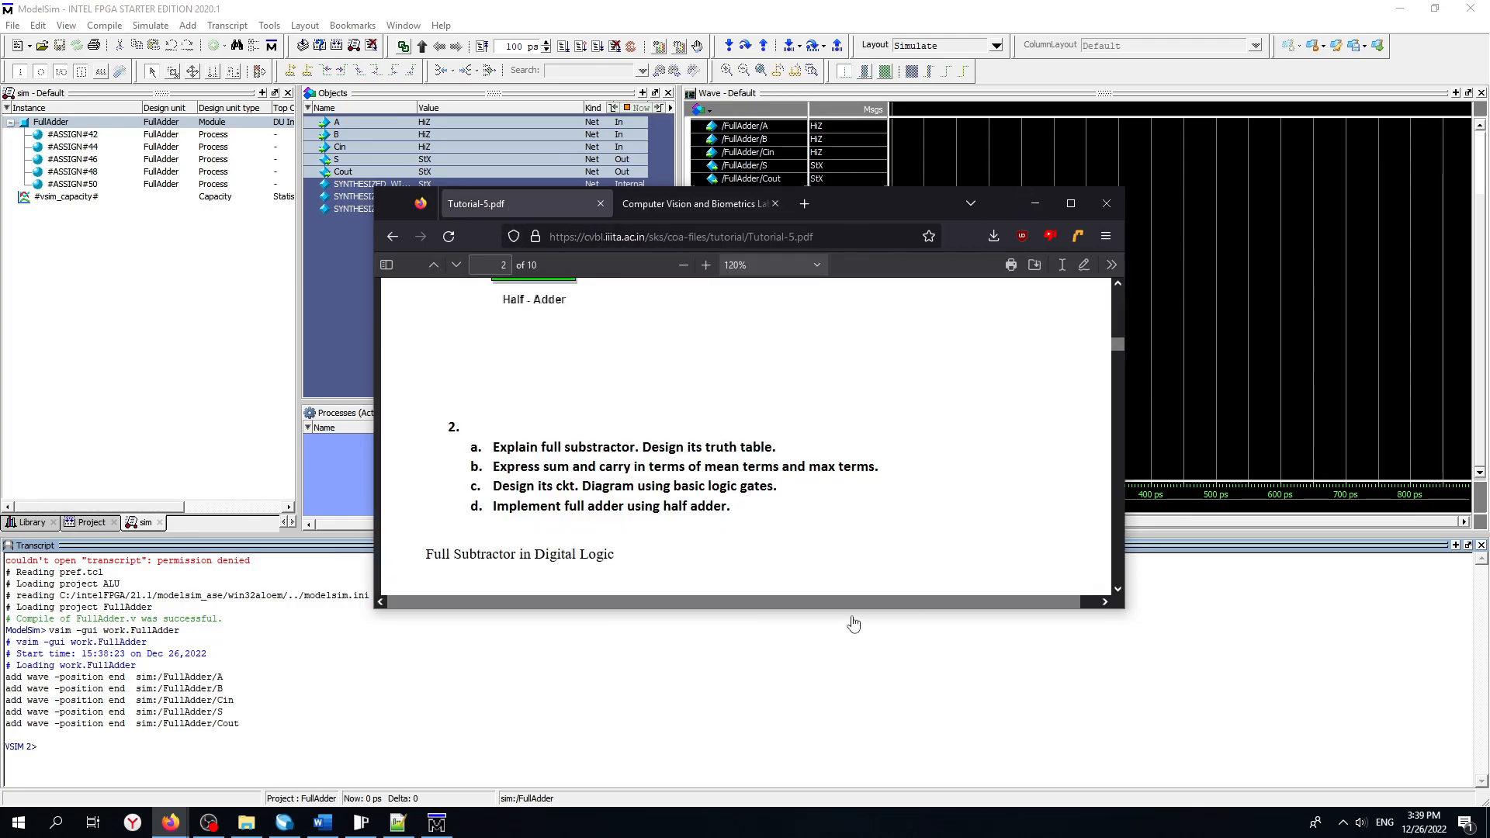
{"action": "left_click_drag", "start_coordinate": [853, 608], "coordinate": [853, 743]}
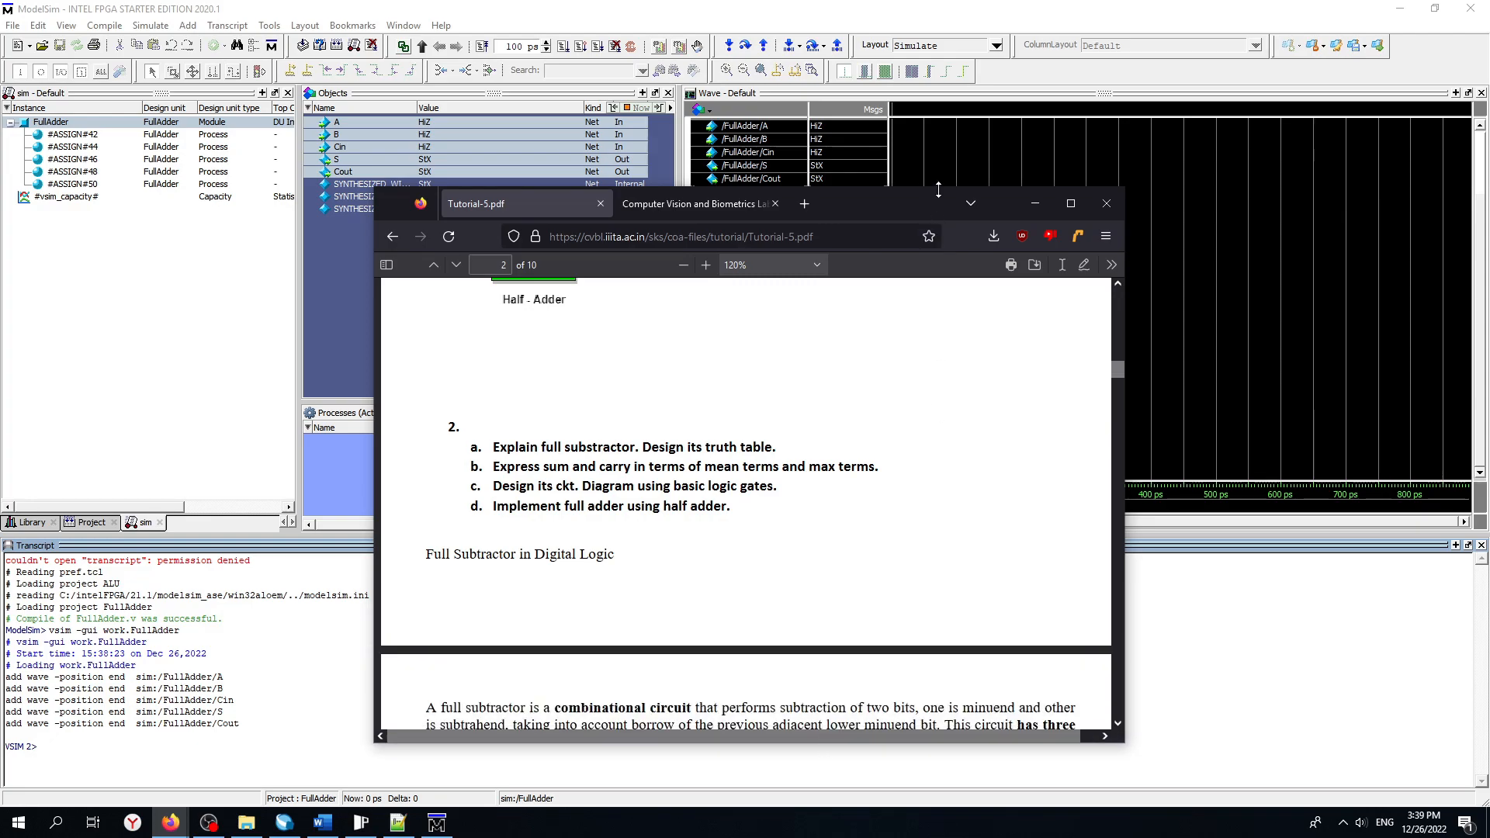
{"action": "double_click", "coordinate": [929, 194]}
Examine the full adder truth table on the first page of the tutorial.
{"action": "middle_click", "coordinate": [864, 372]}
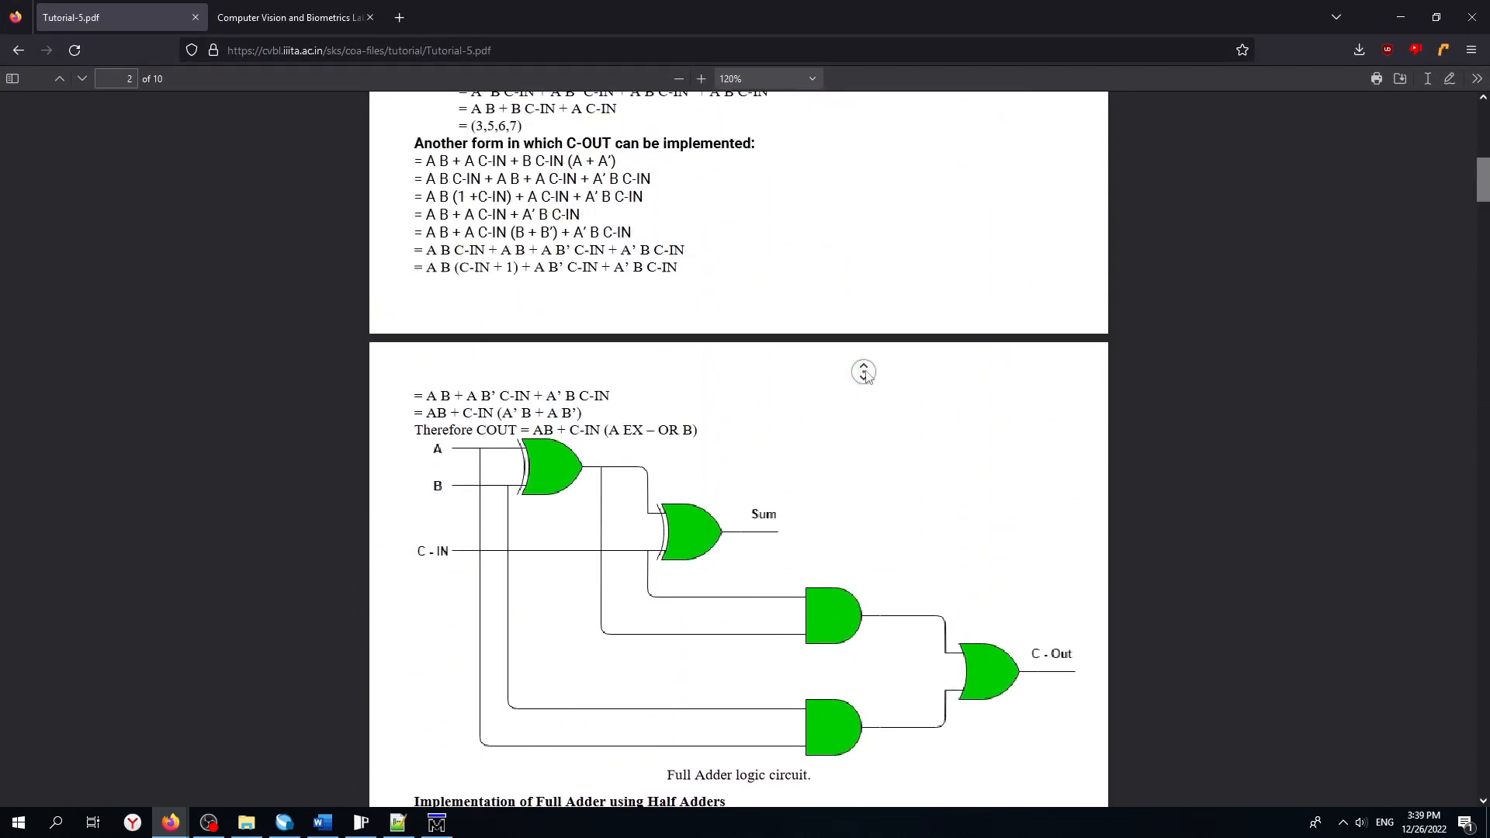
{"action": "middle_click", "coordinate": [862, 440]}
{"action": "middle_click", "coordinate": [920, 349]}
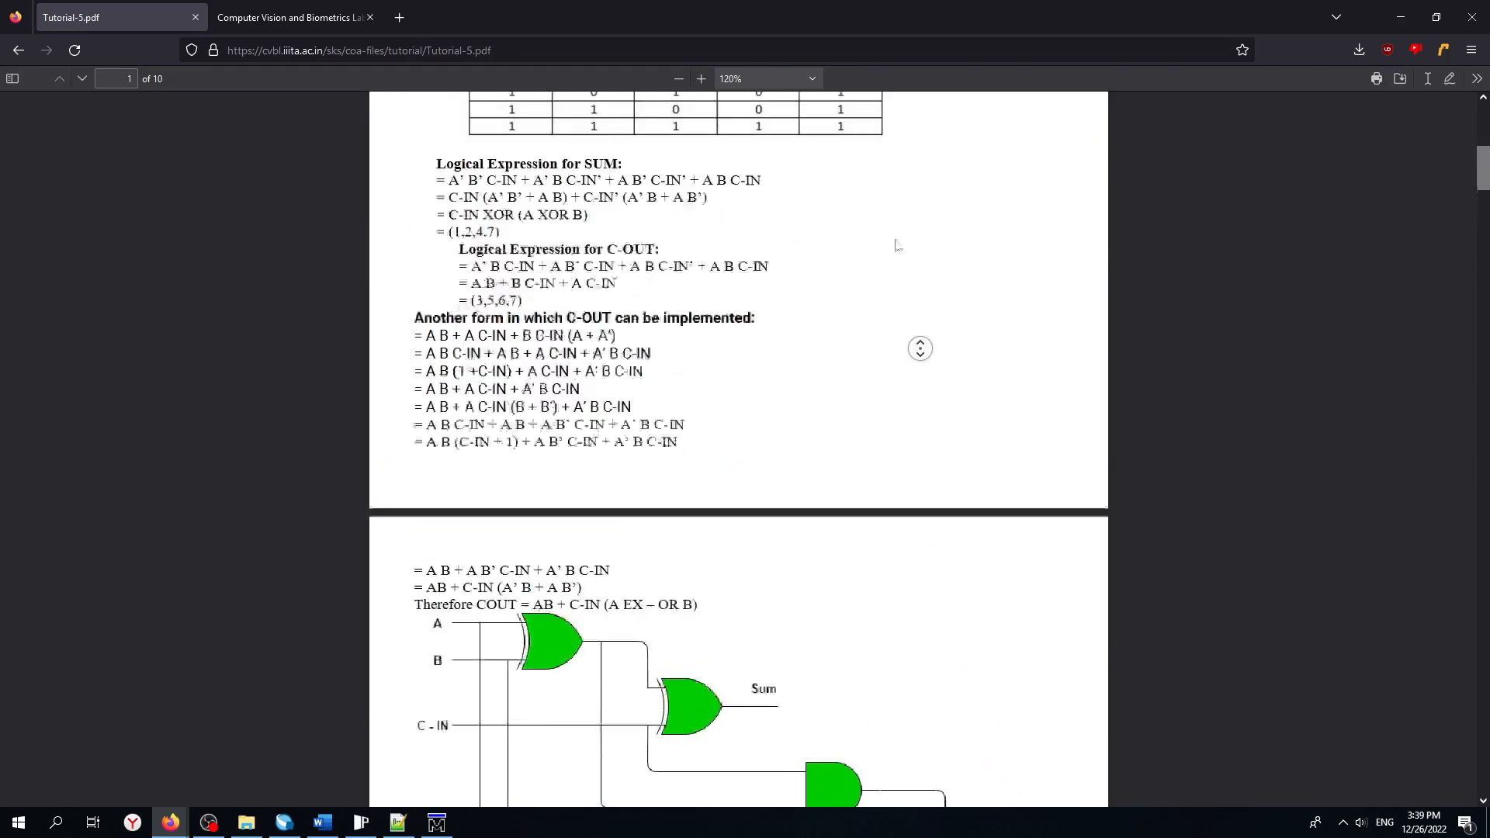
{"action": "left_click", "coordinate": [490, 363]}
{"action": "middle_click", "coordinate": [627, 354]}
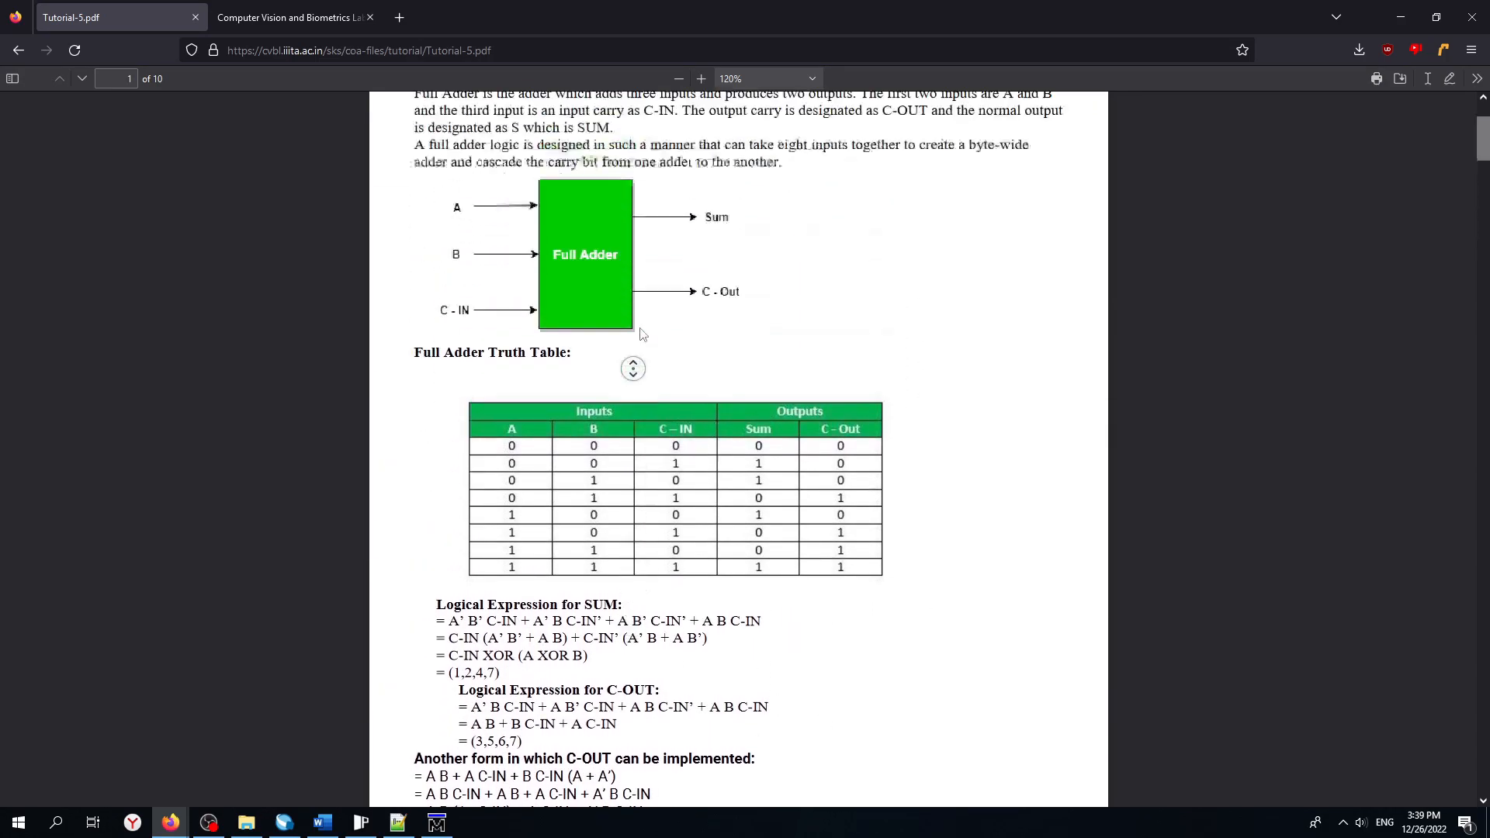
{"action": "middle_click", "coordinate": [447, 635]}
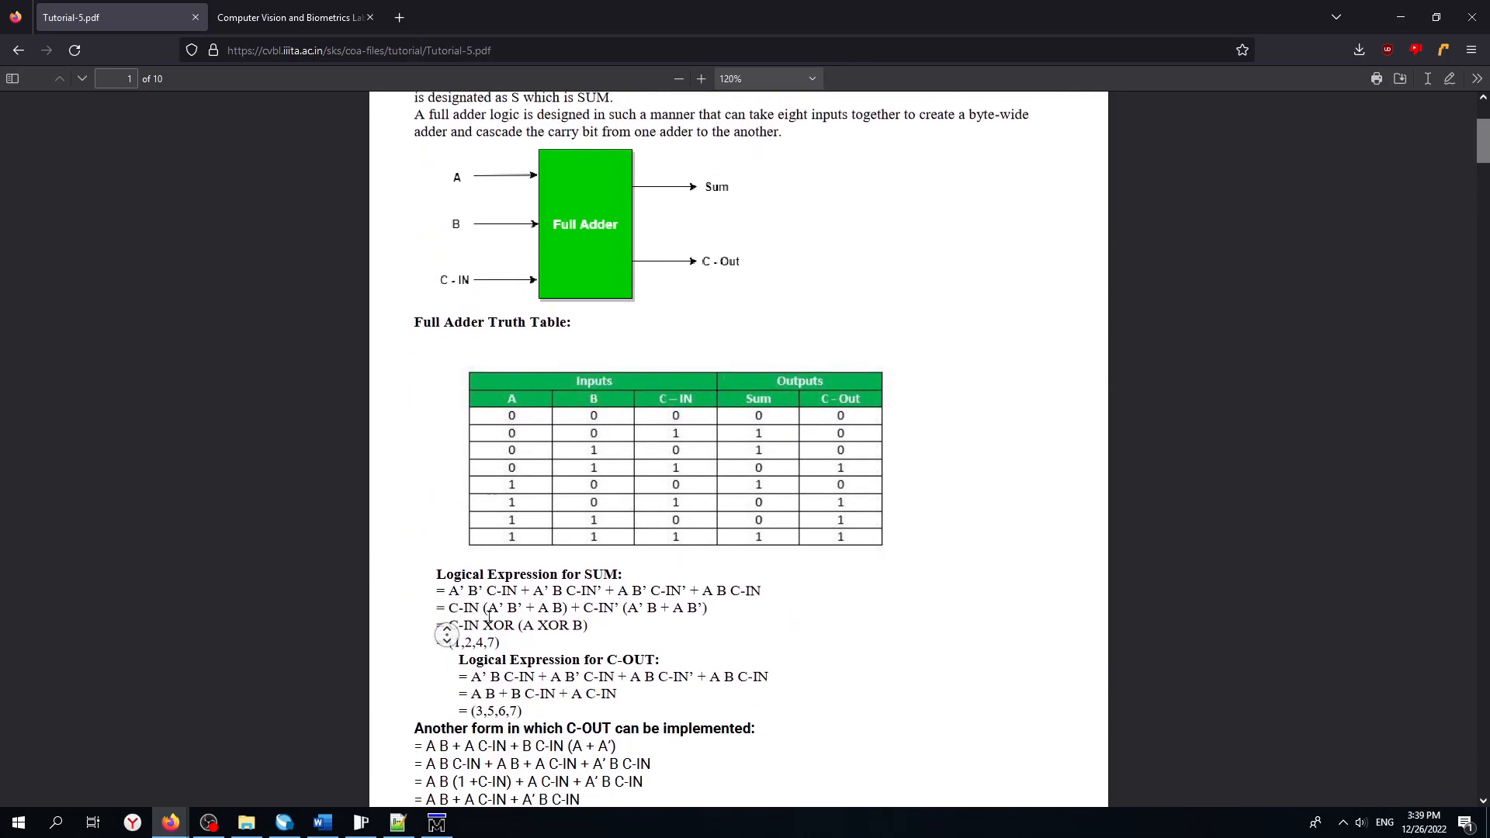
{"action": "left_click", "coordinate": [466, 623]}
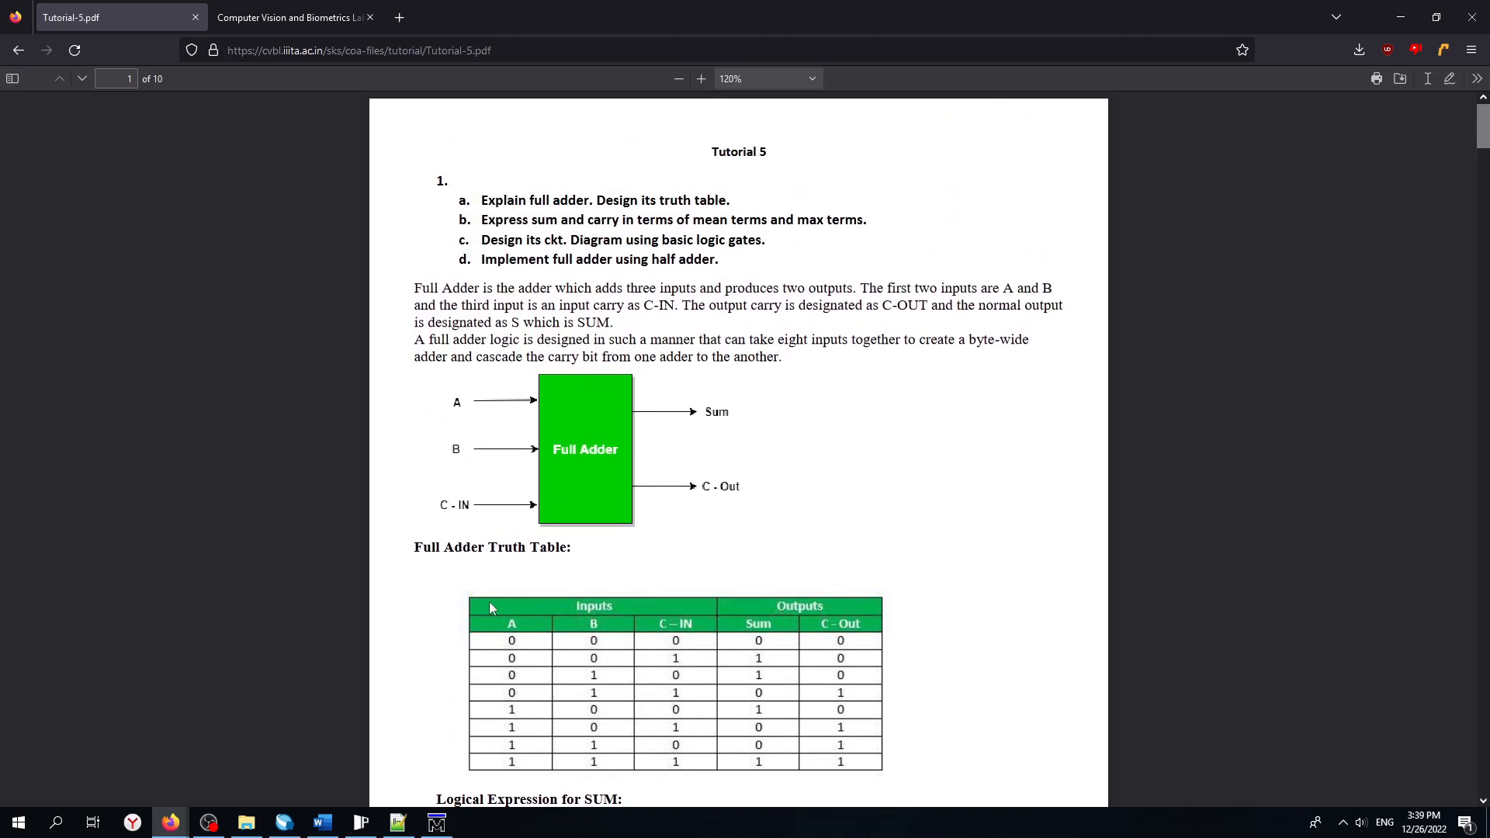
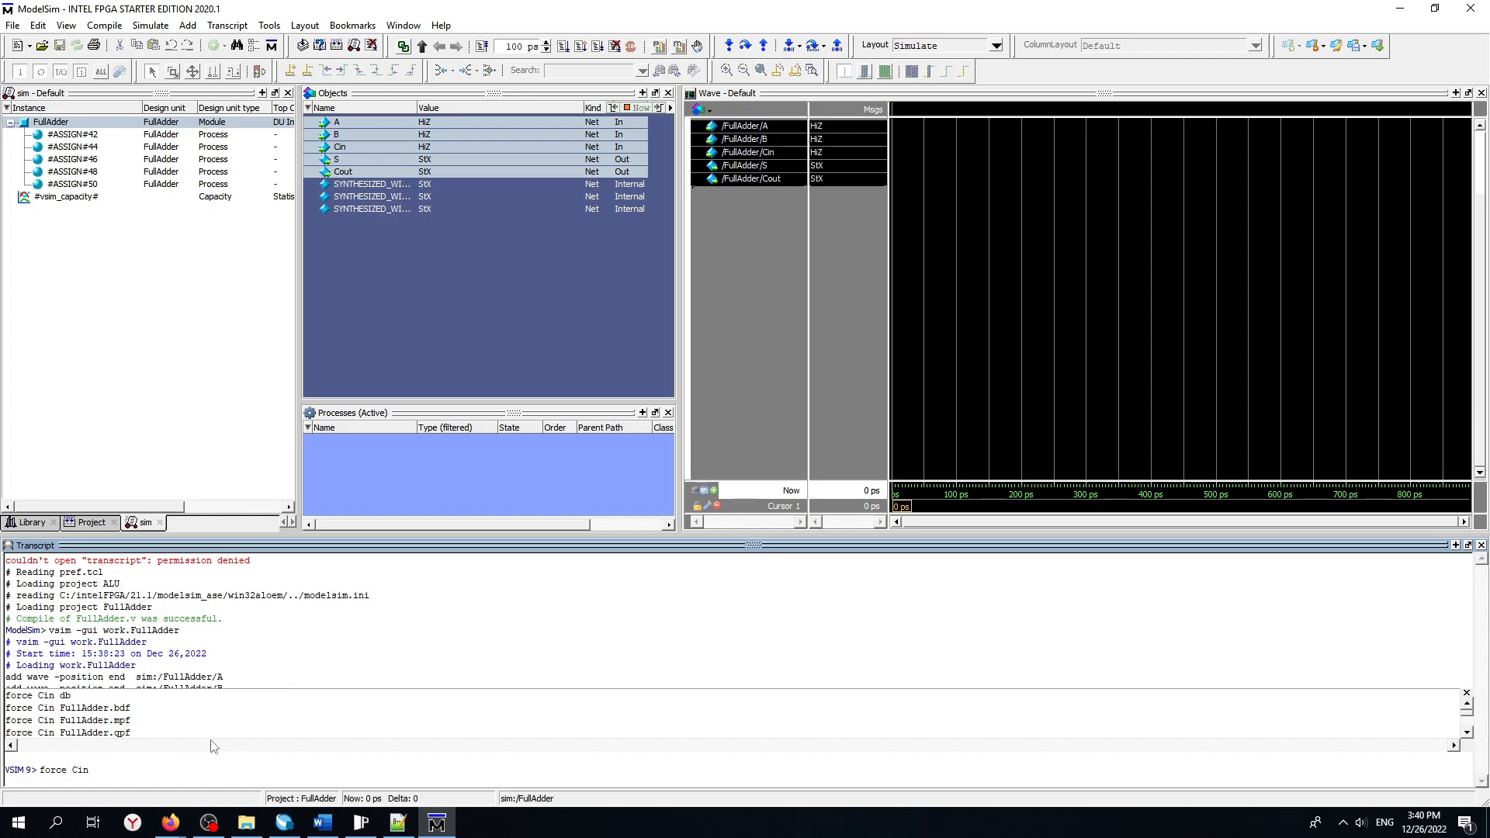
Force Cin to 0 and run the simulation for 100 ps.
{"action": "type", "text": "0"}
{"action": "key", "text": "Return"}
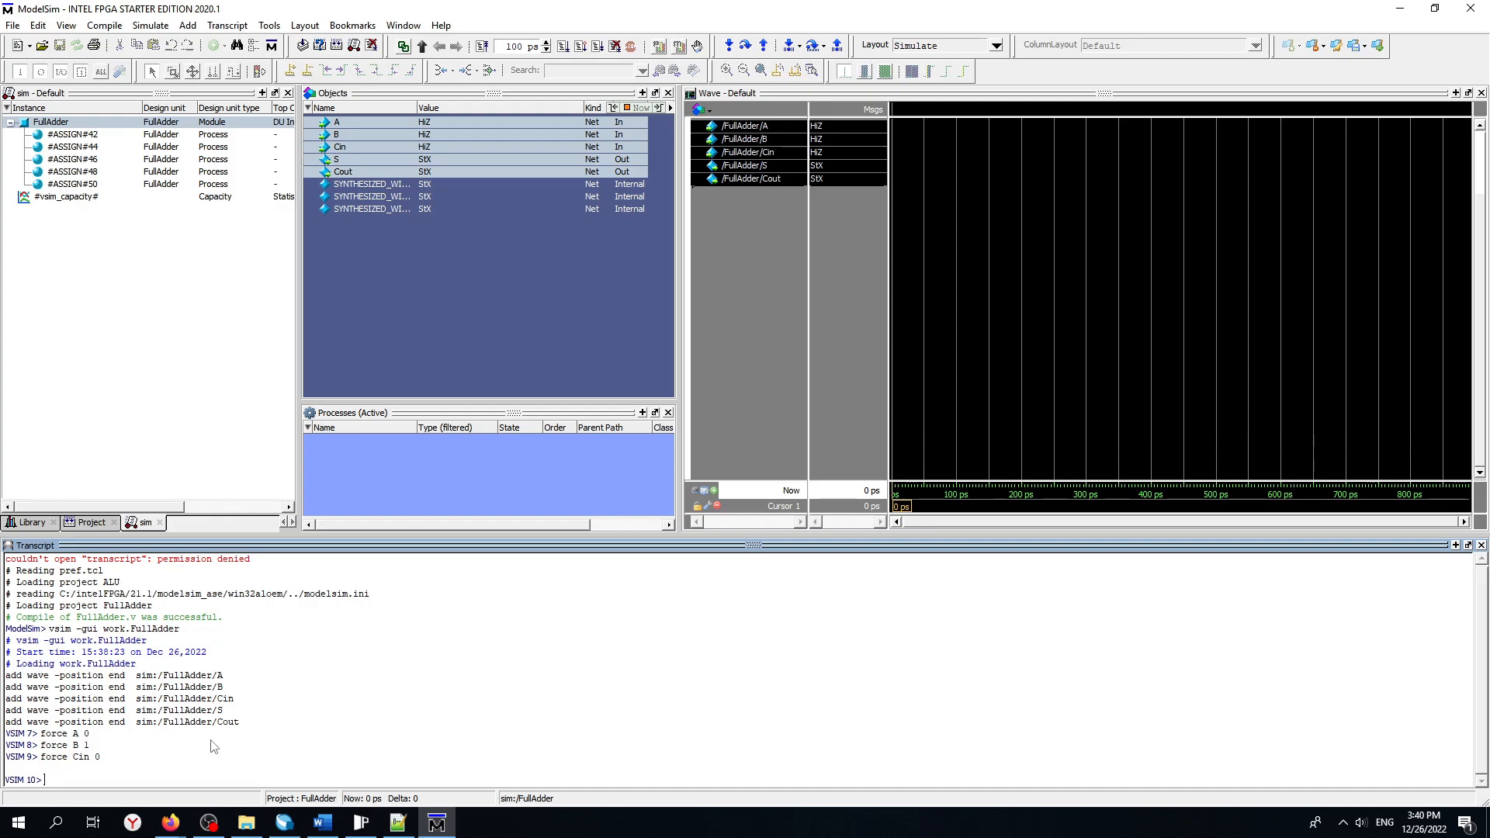
{"action": "type", "text": "ru"}
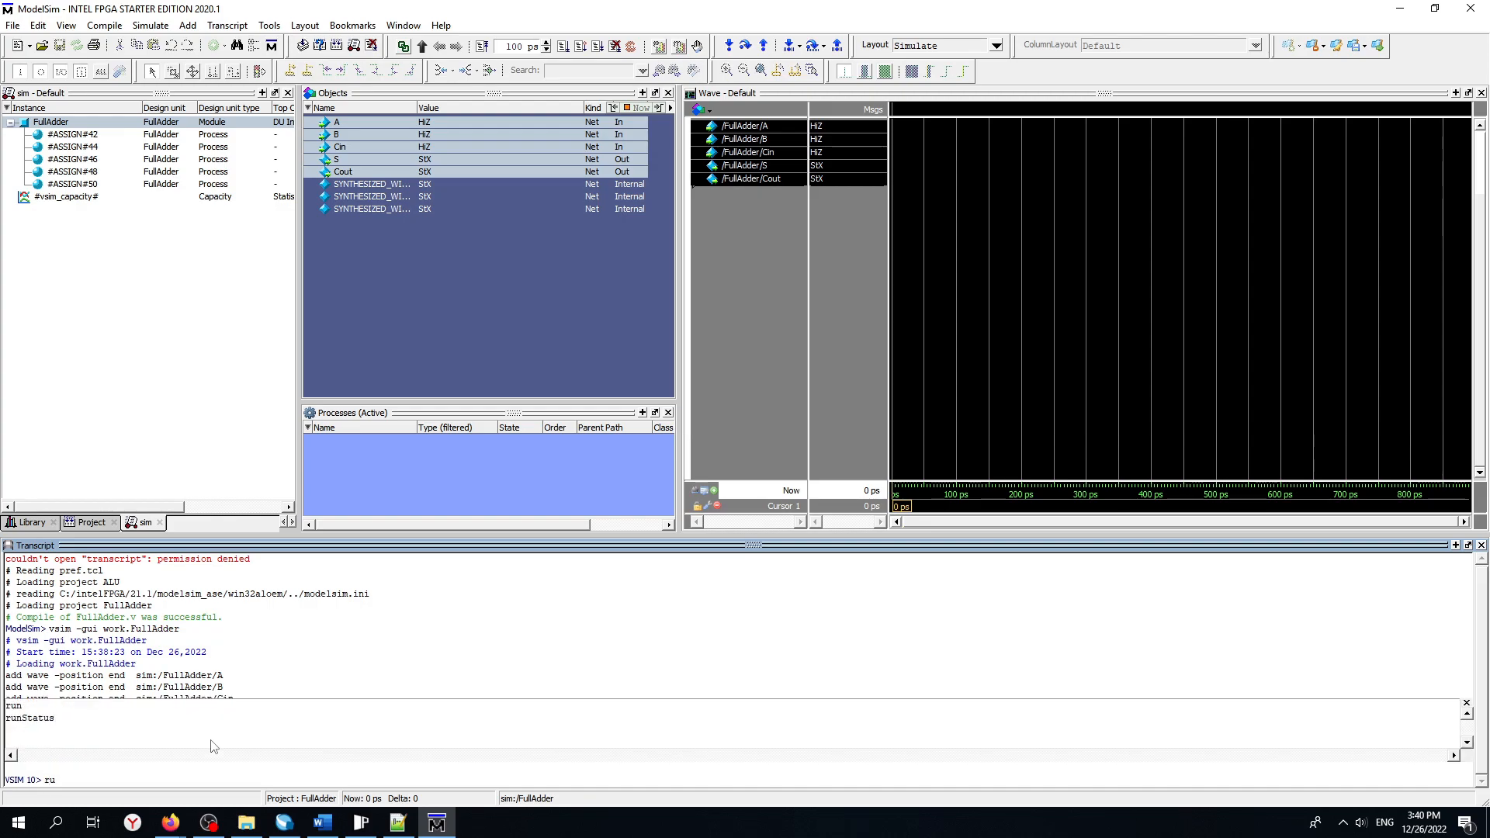
{"action": "type", "text": "n 100"}
{"action": "key", "text": "Return"}
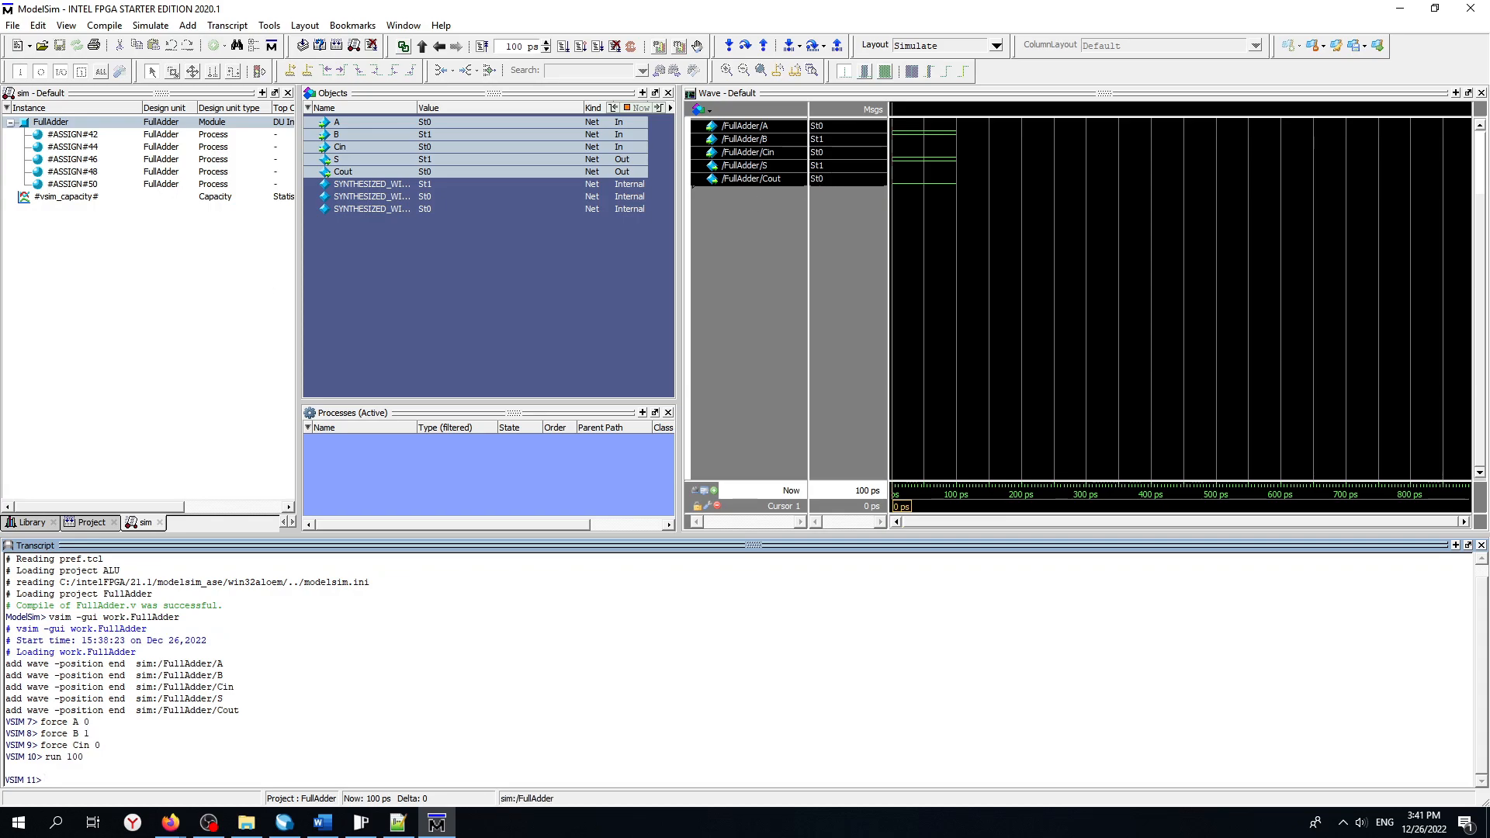
Consult the truth table, return to ModelSim, then force B to 0 and run another 100 ps.
{"action": "key", "text": "alt+Tab"}
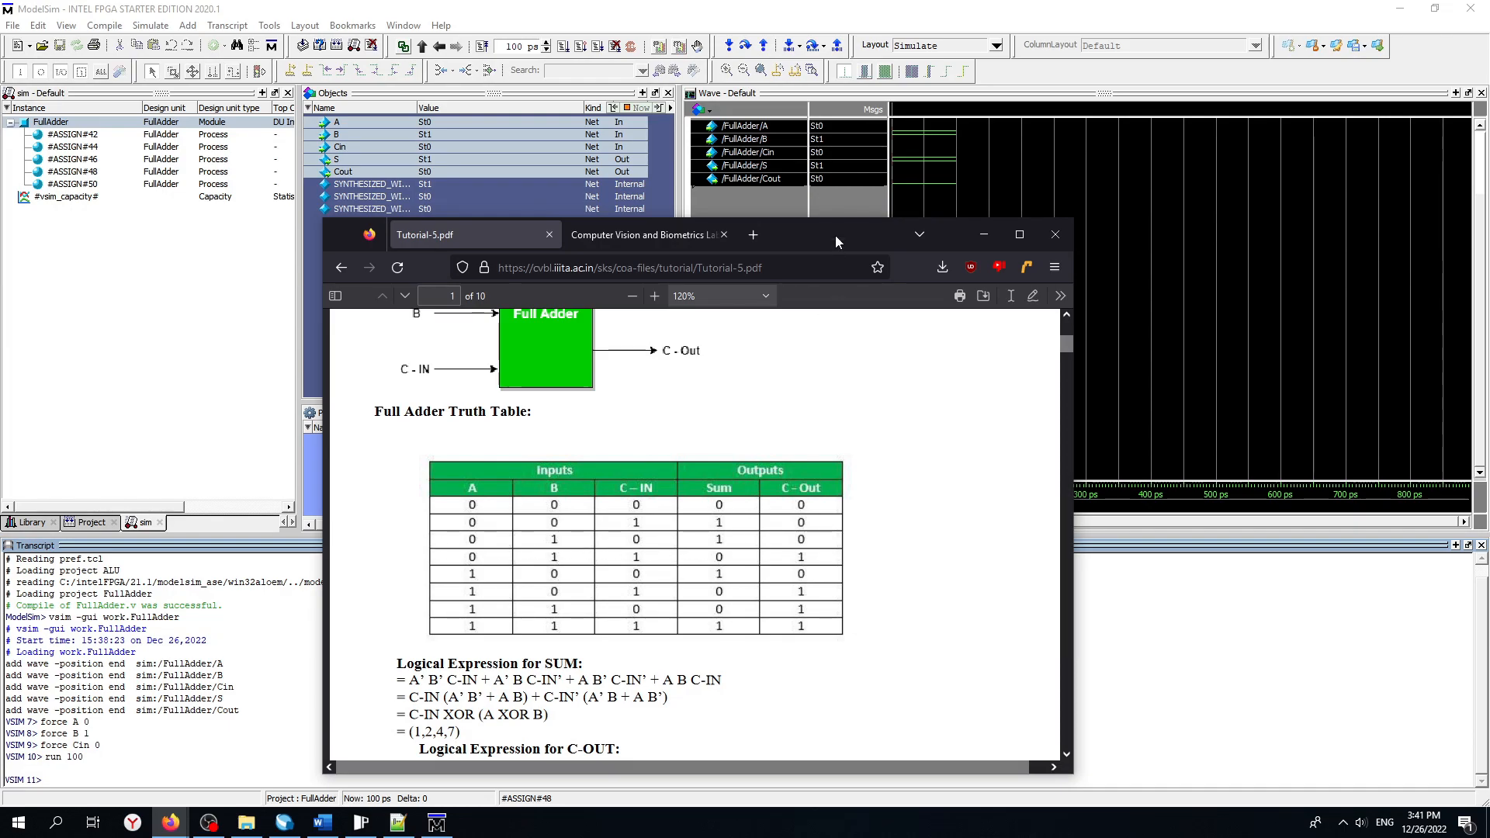
{"action": "left_click_drag", "start_coordinate": [836, 237], "coordinate": [12, 823]}
{"action": "left_click", "coordinate": [4, 788]}
{"action": "type", "text": "force"}
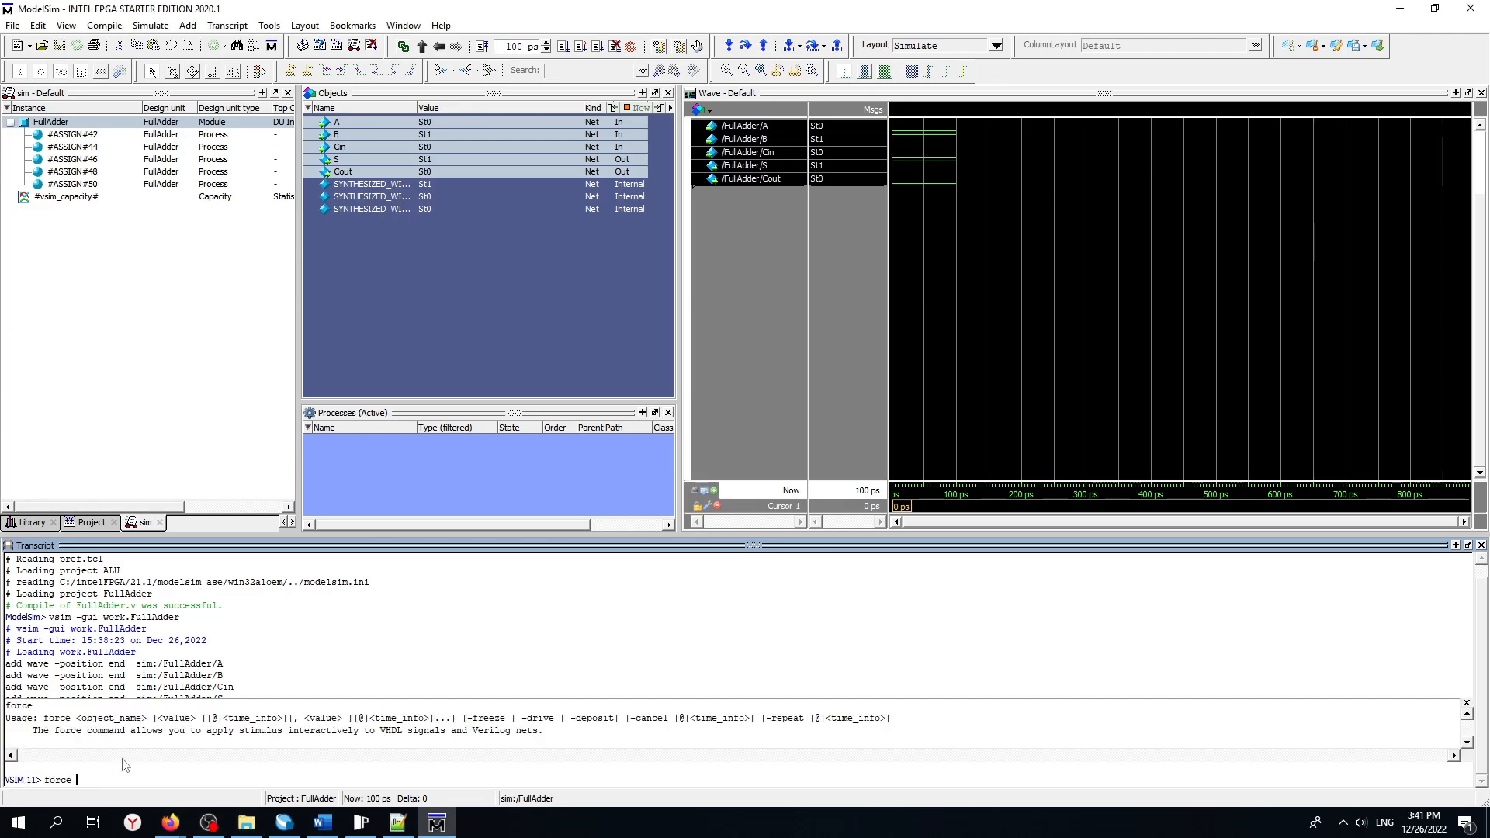
{"action": "type", "text": " B 0"}
{"action": "key", "text": "Return"}
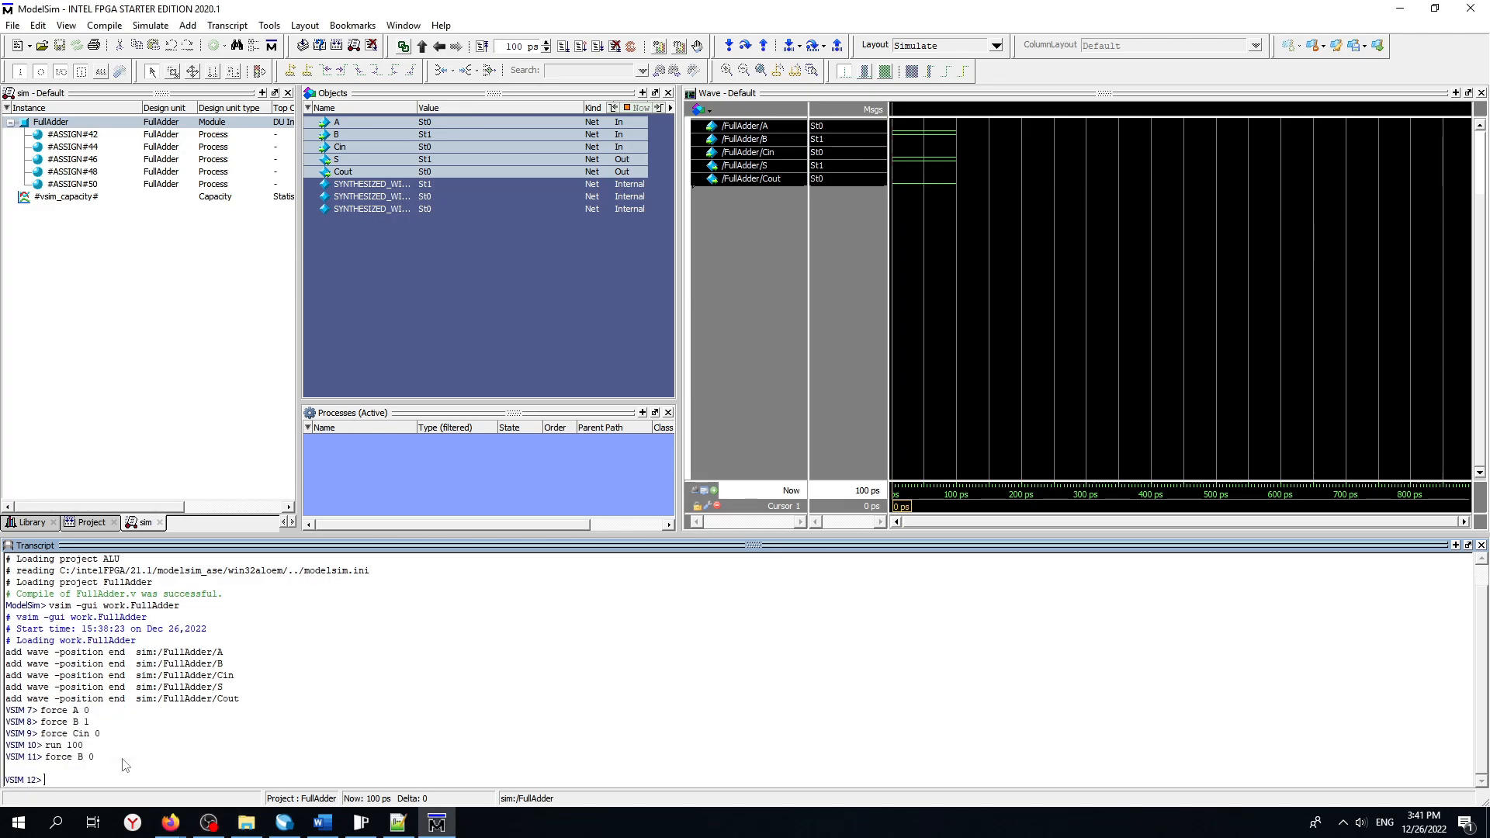
{"action": "type", "text": "run 100"}
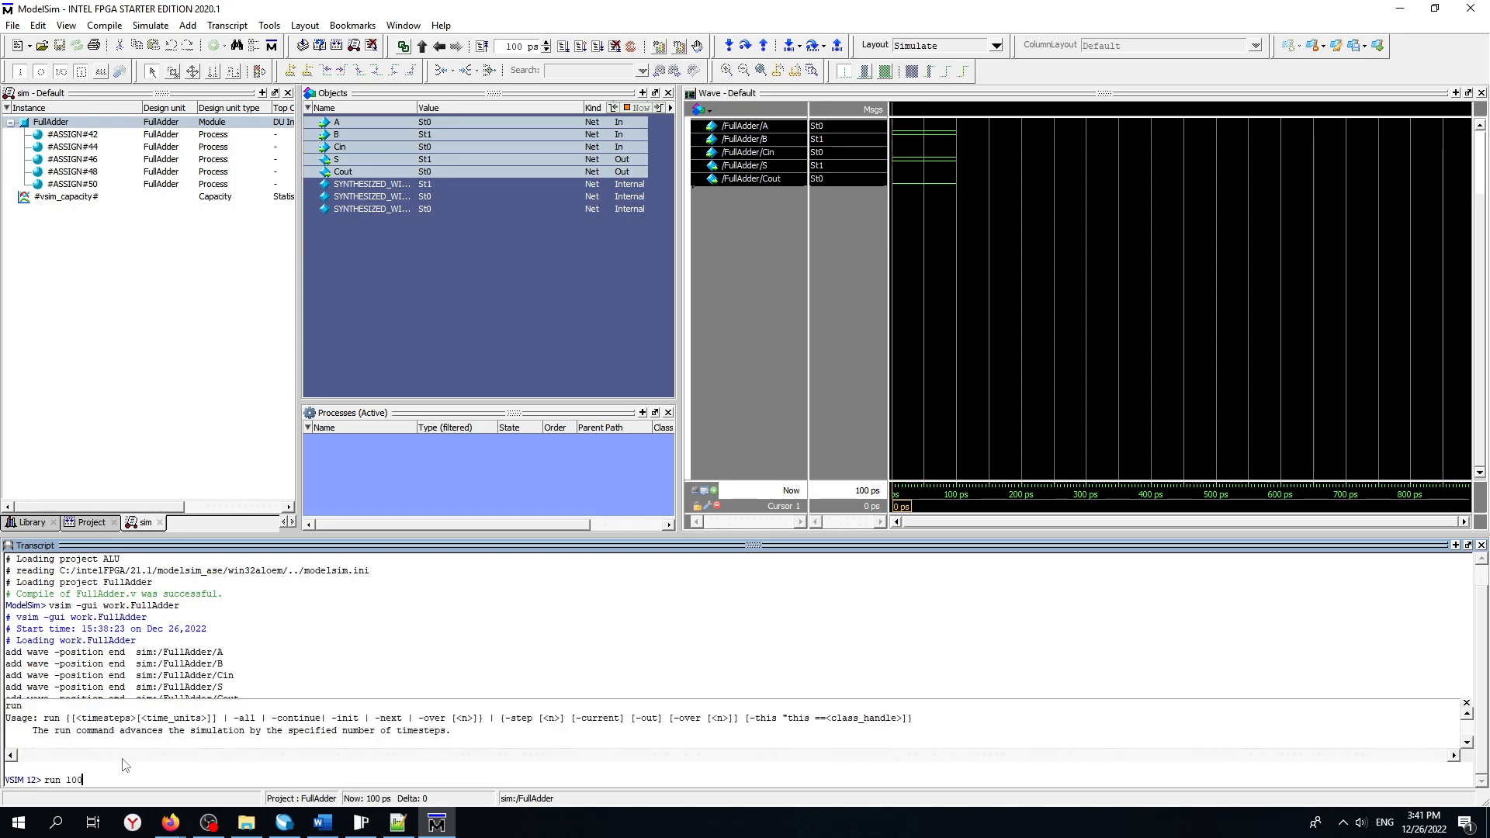
{"action": "key", "text": "Return"}
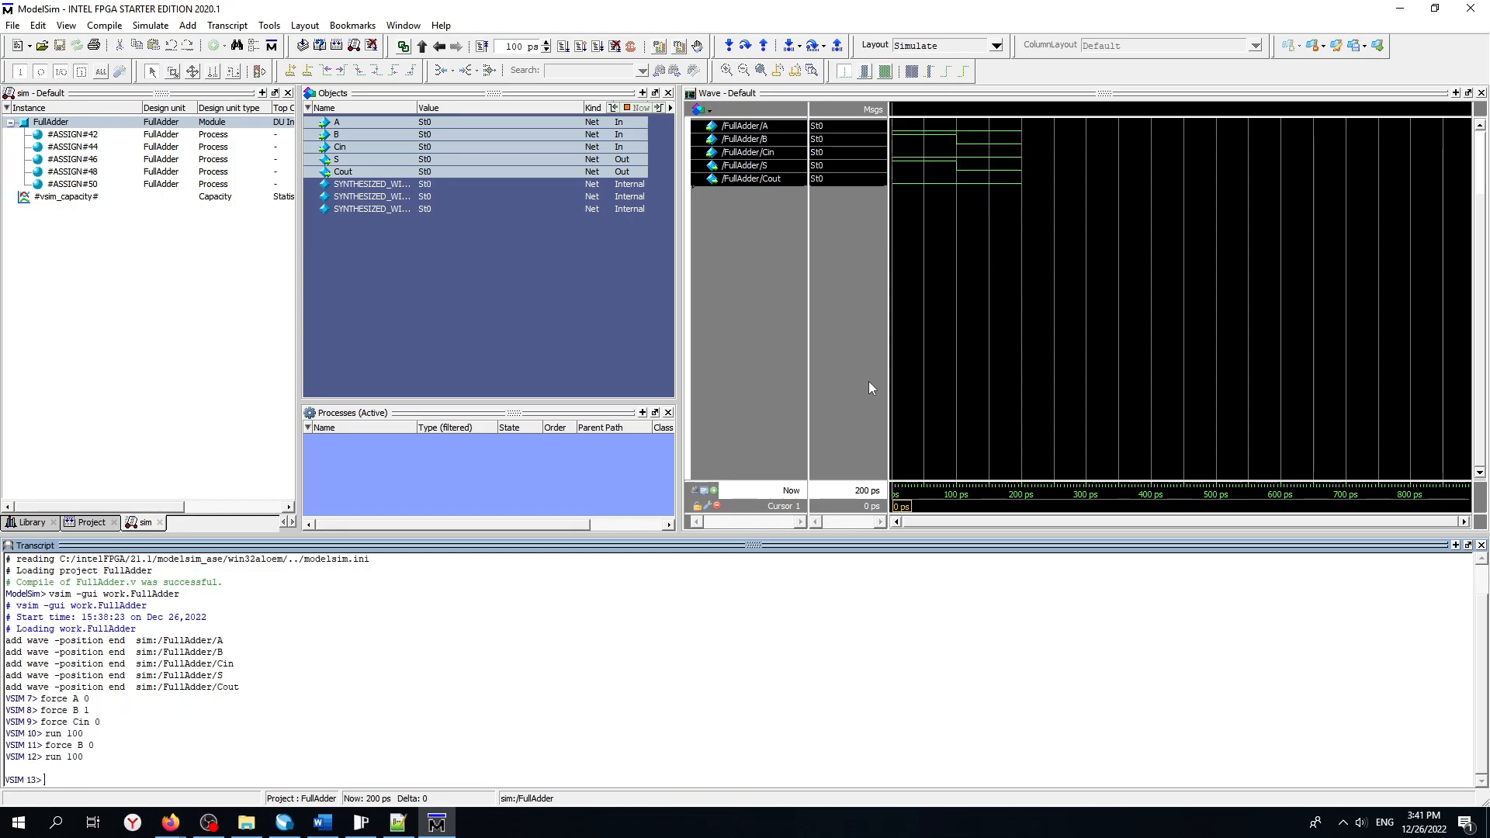
Force the inputs A, B and Cin all to 1 and run the simulation for another 100 ps.
{"action": "type", "text": "force A 1"}
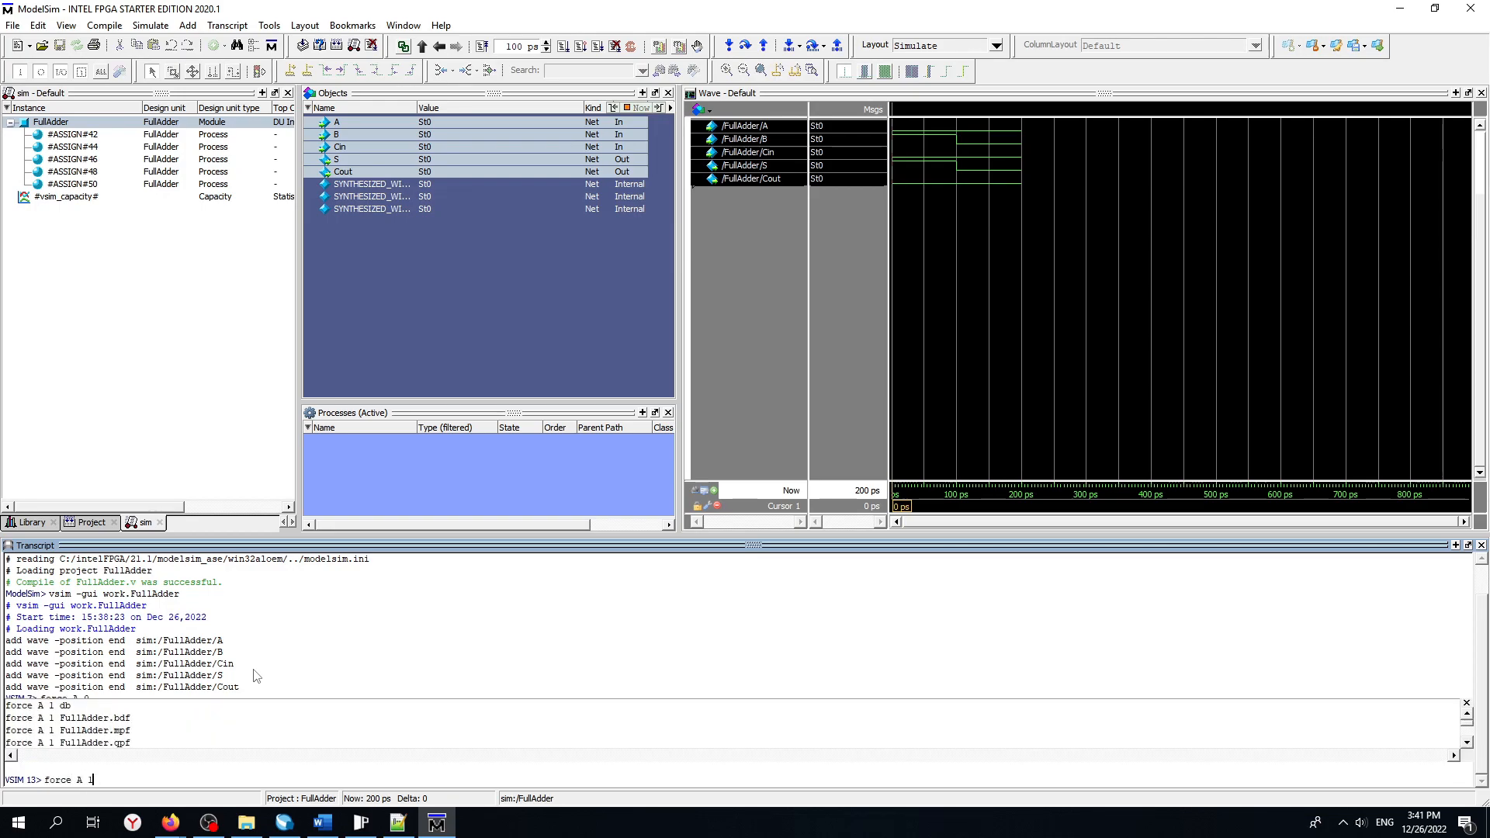
{"action": "key", "text": "Return"}
{"action": "type", "text": "force"}
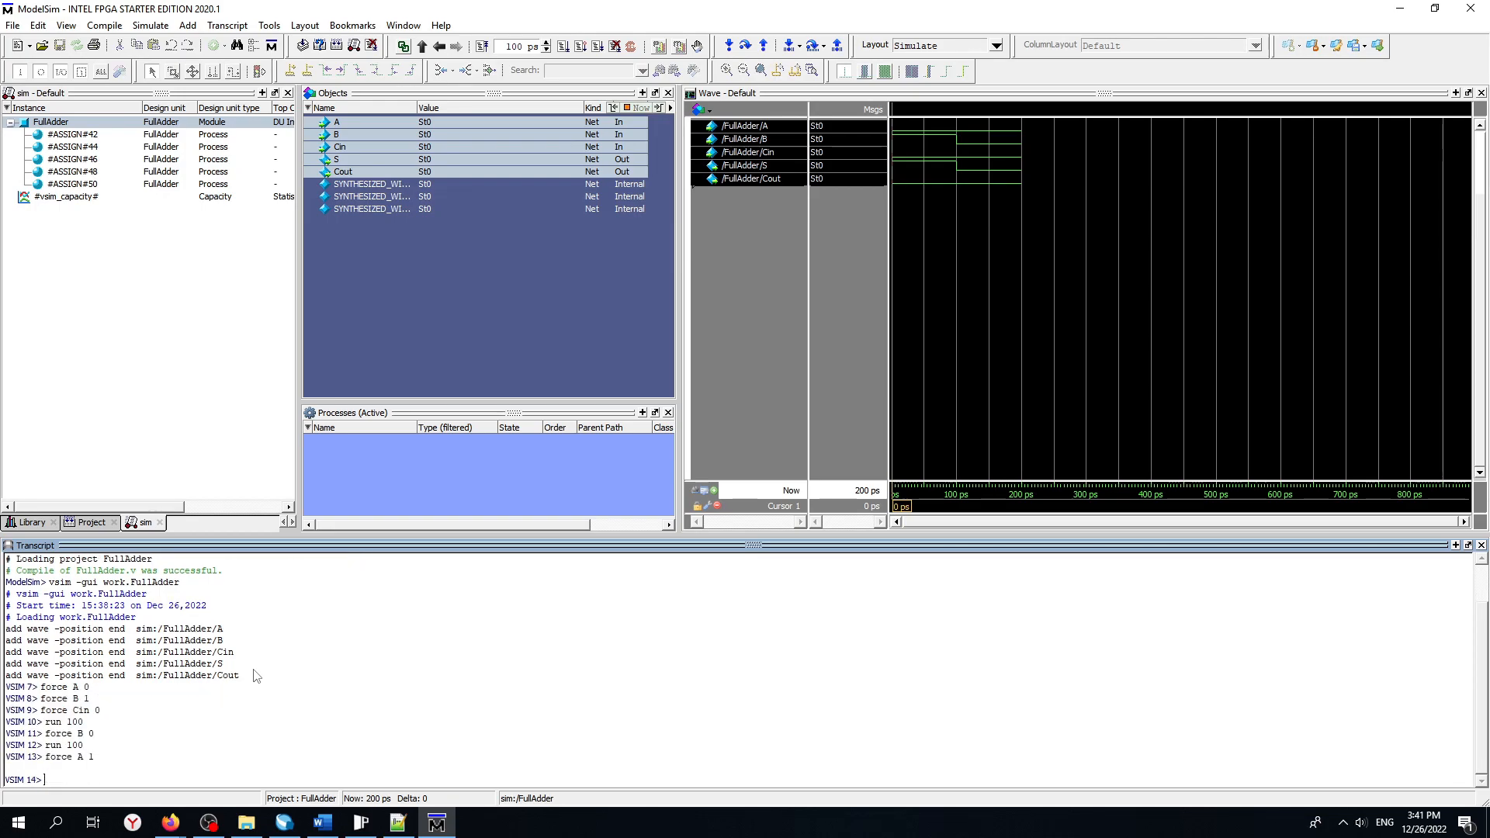
{"action": "type", "text": " B 1"}
{"action": "key", "text": "Return"}
{"action": "type", "text": "forc"}
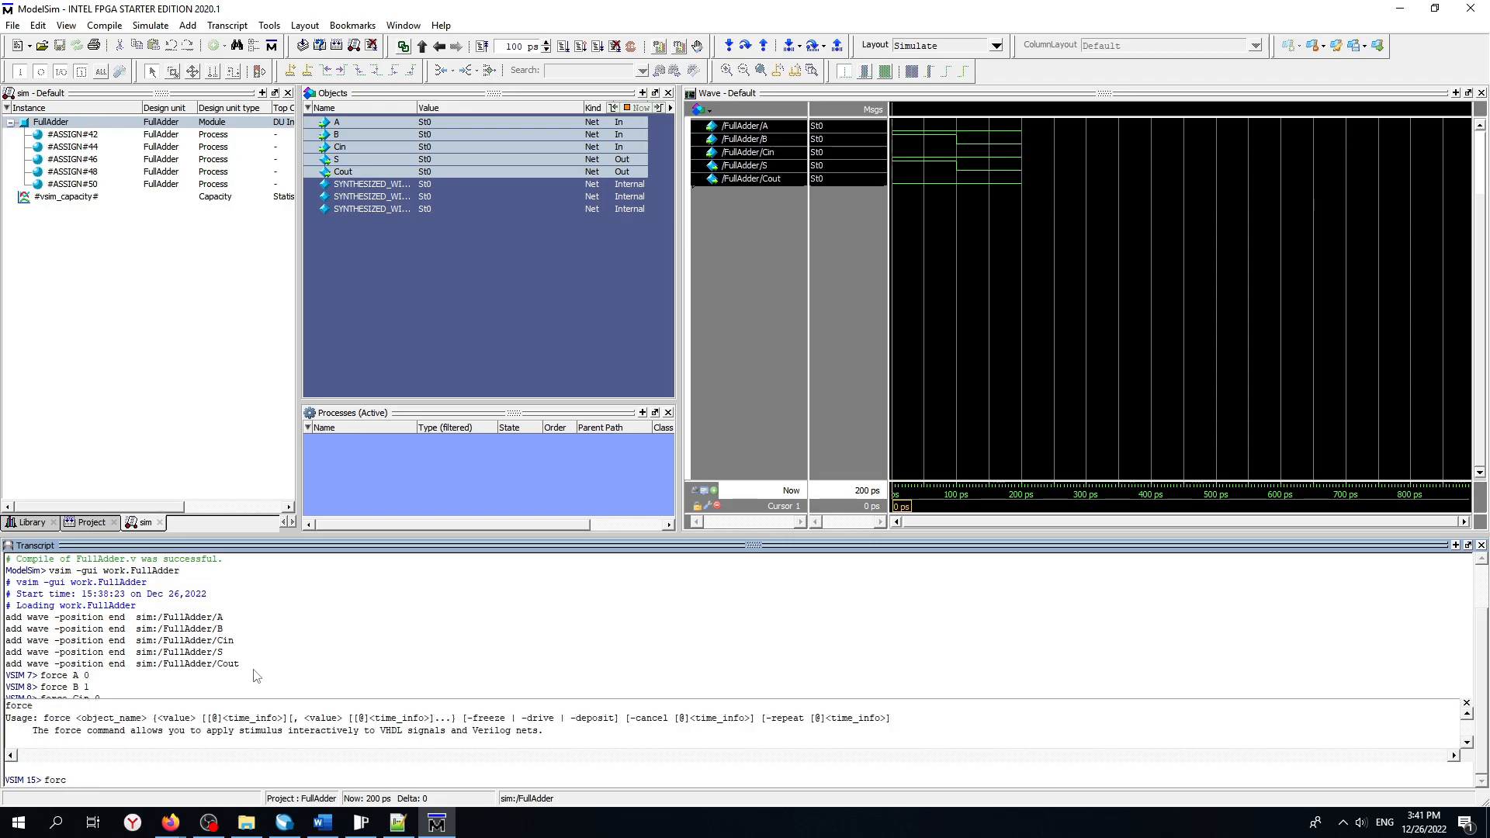
{"action": "type", "text": " eCin 1"}
{"action": "key", "text": "Return"}
{"action": "type", "text": "run 100"}
{"action": "key", "text": "Return"}
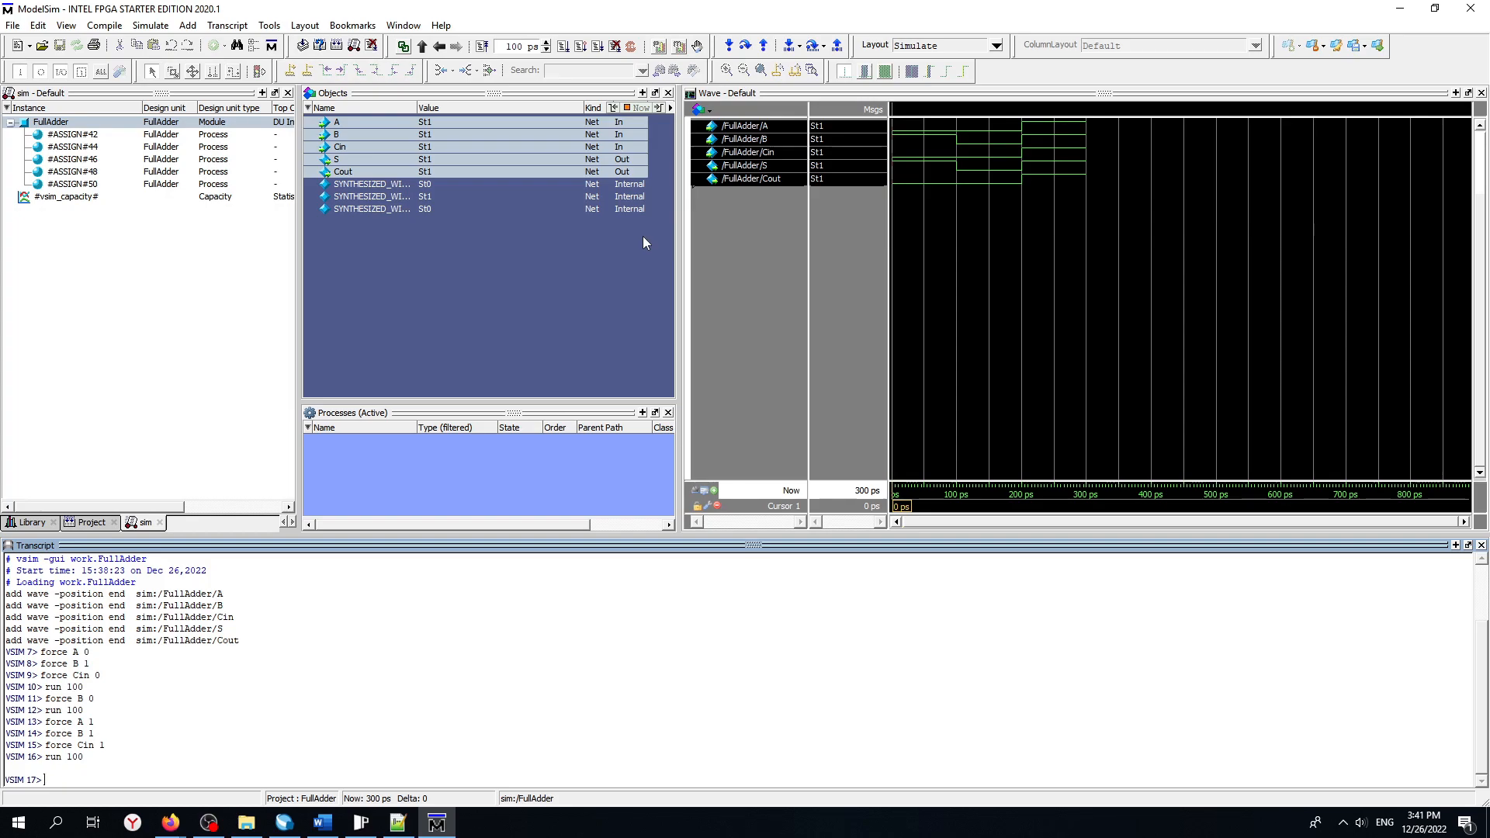
Force only Cin back to 0 and advance the simulation by 100 ps.
{"action": "type", "text": "force "}
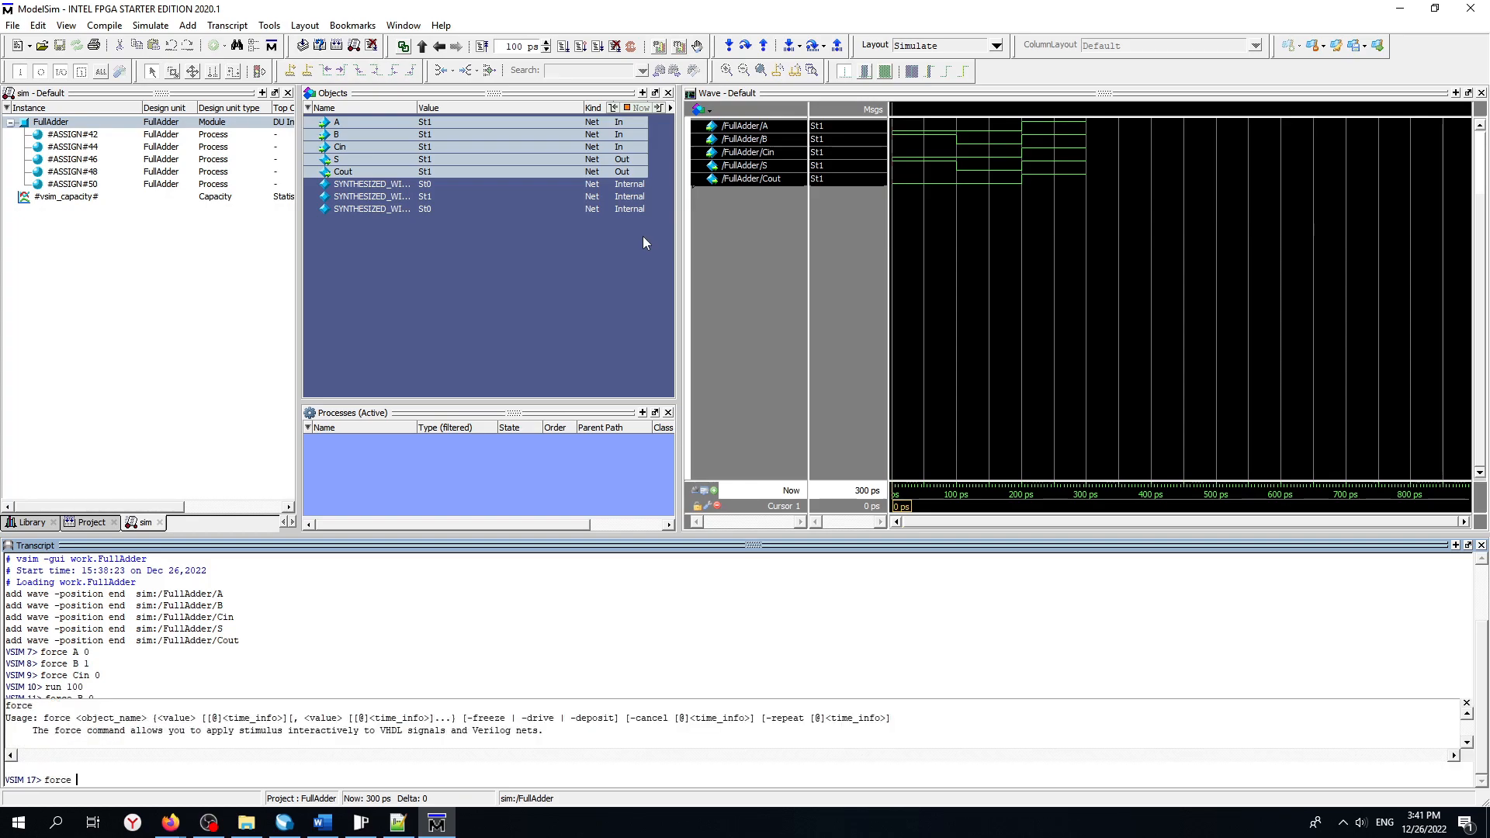
{"action": "type", "text": "Cin 0"}
{"action": "key", "text": "Return"}
{"action": "type", "text": "run "}
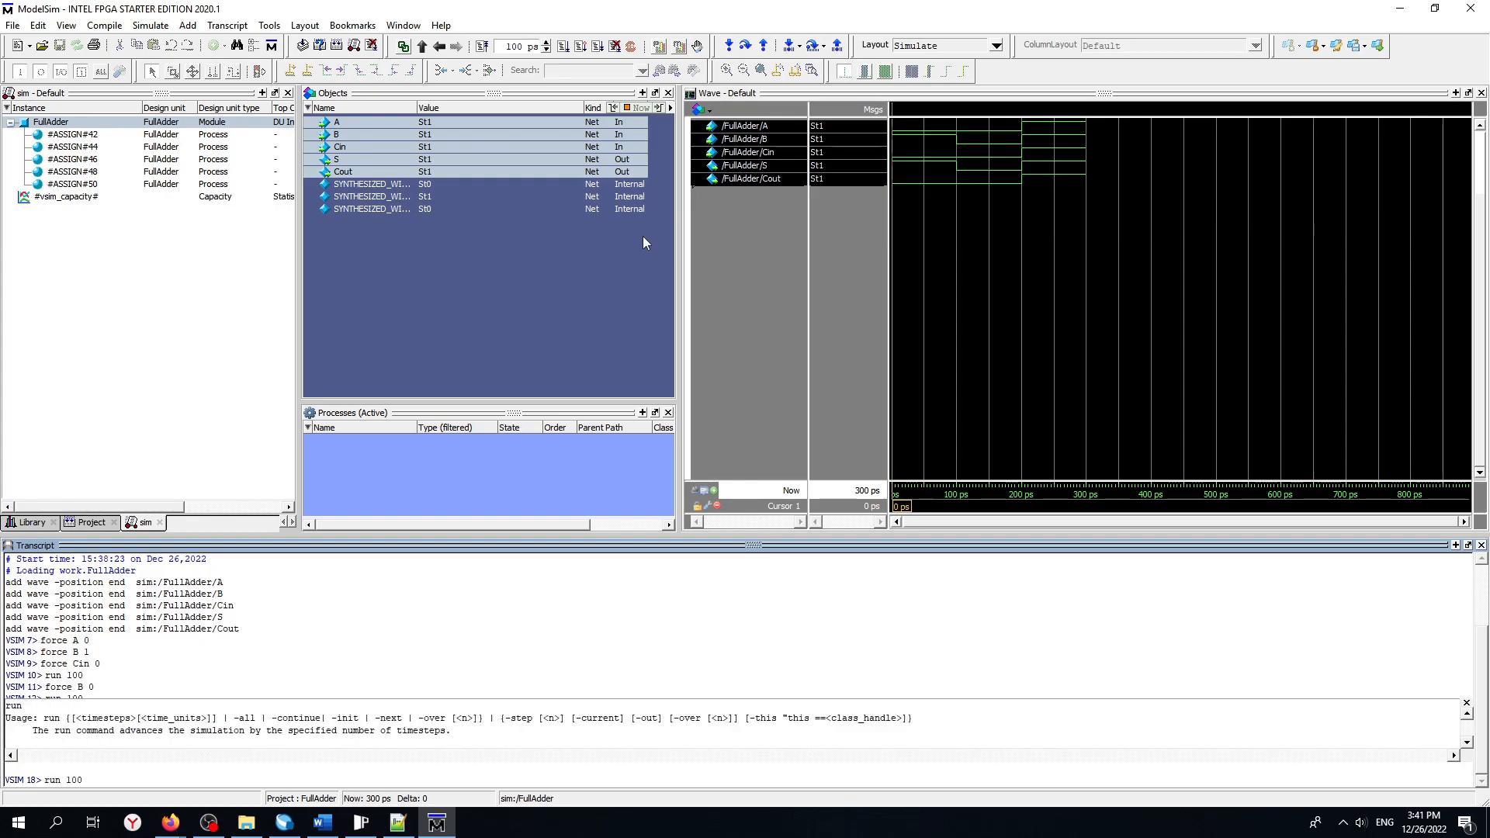
{"action": "type", "text": "100"}
{"action": "key", "text": "Return"}
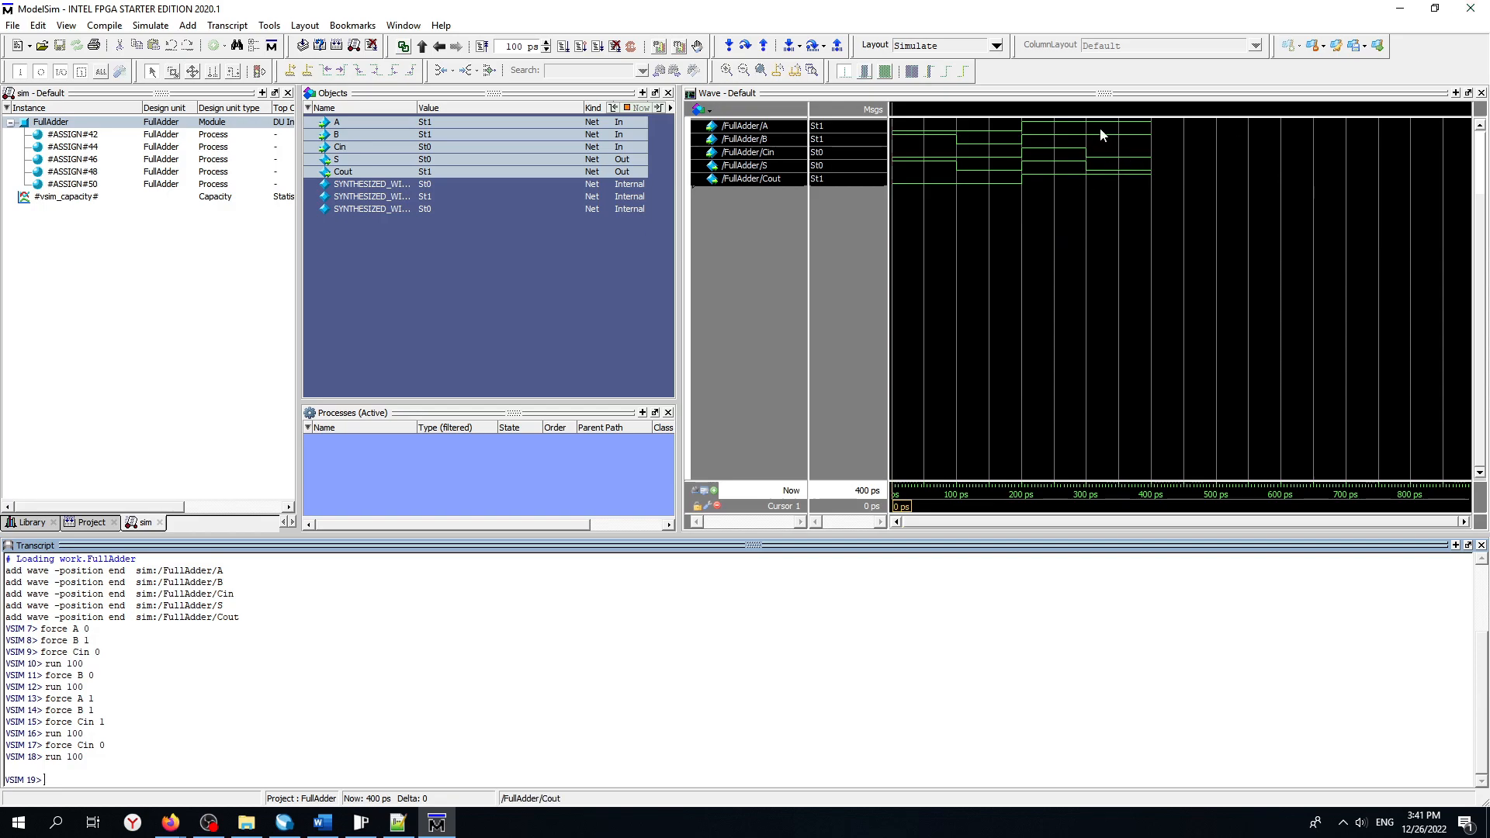
Examine the input and output waveforms up to 400 ps at a closer zoom.
{"action": "mouse_move", "coordinate": [1109, 161]}
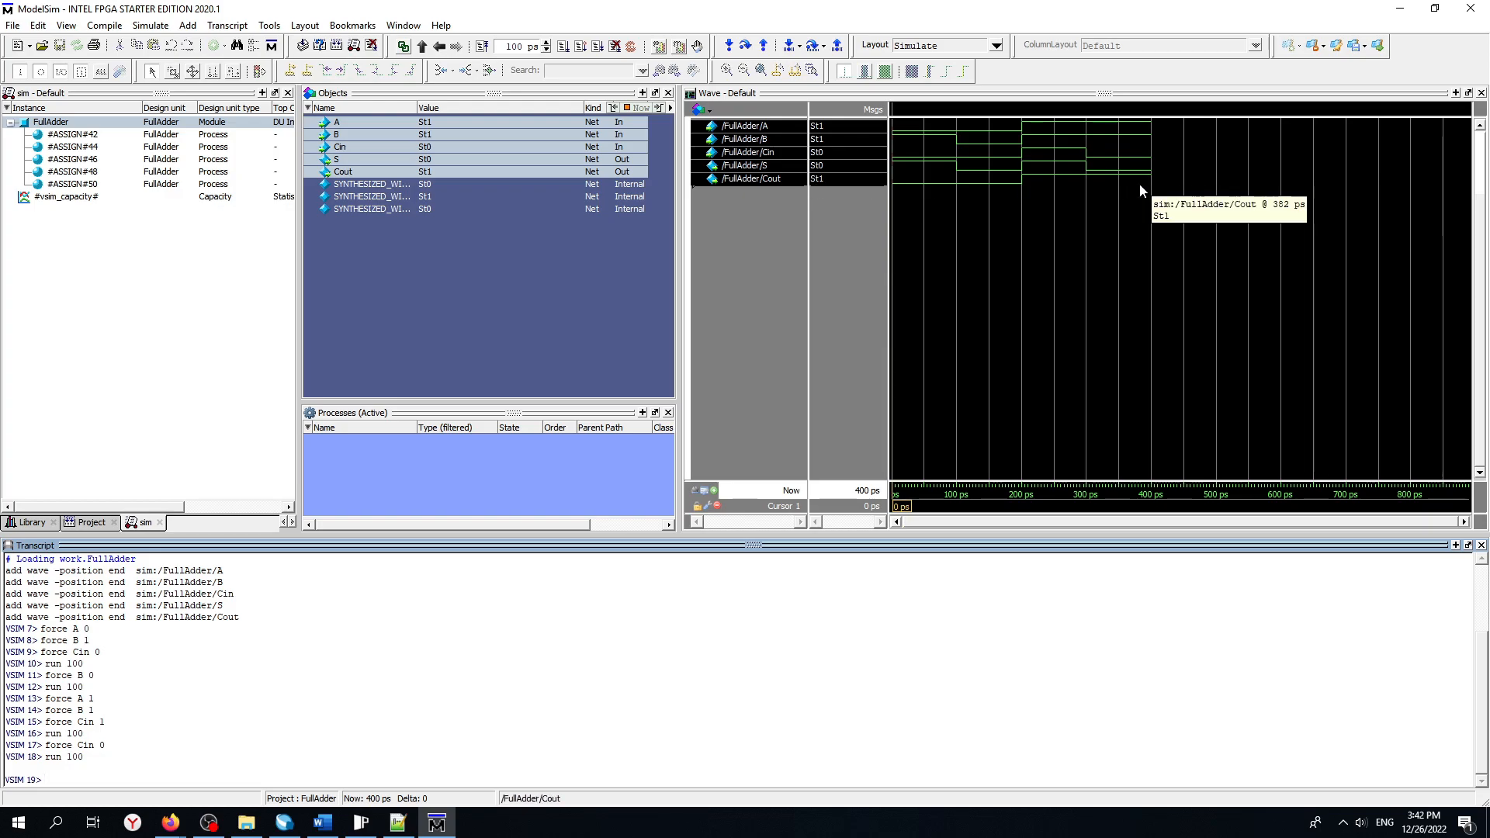
{"action": "scroll", "coordinate": [1218, 261], "scroll_direction": "up", "scroll_amount": 9, "text": "ctrl"}
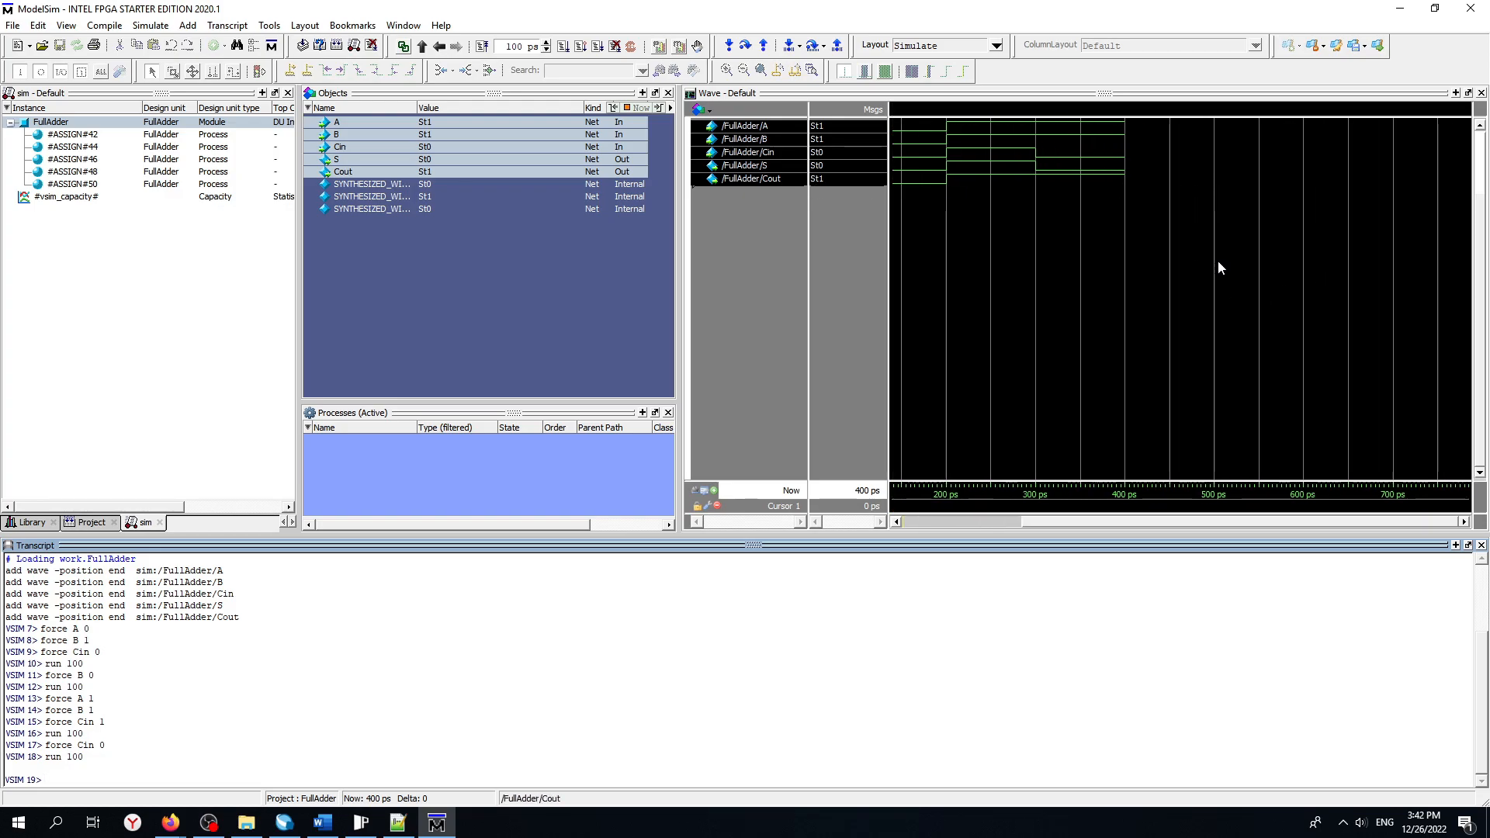
{"action": "left_click", "coordinate": [1233, 521]}
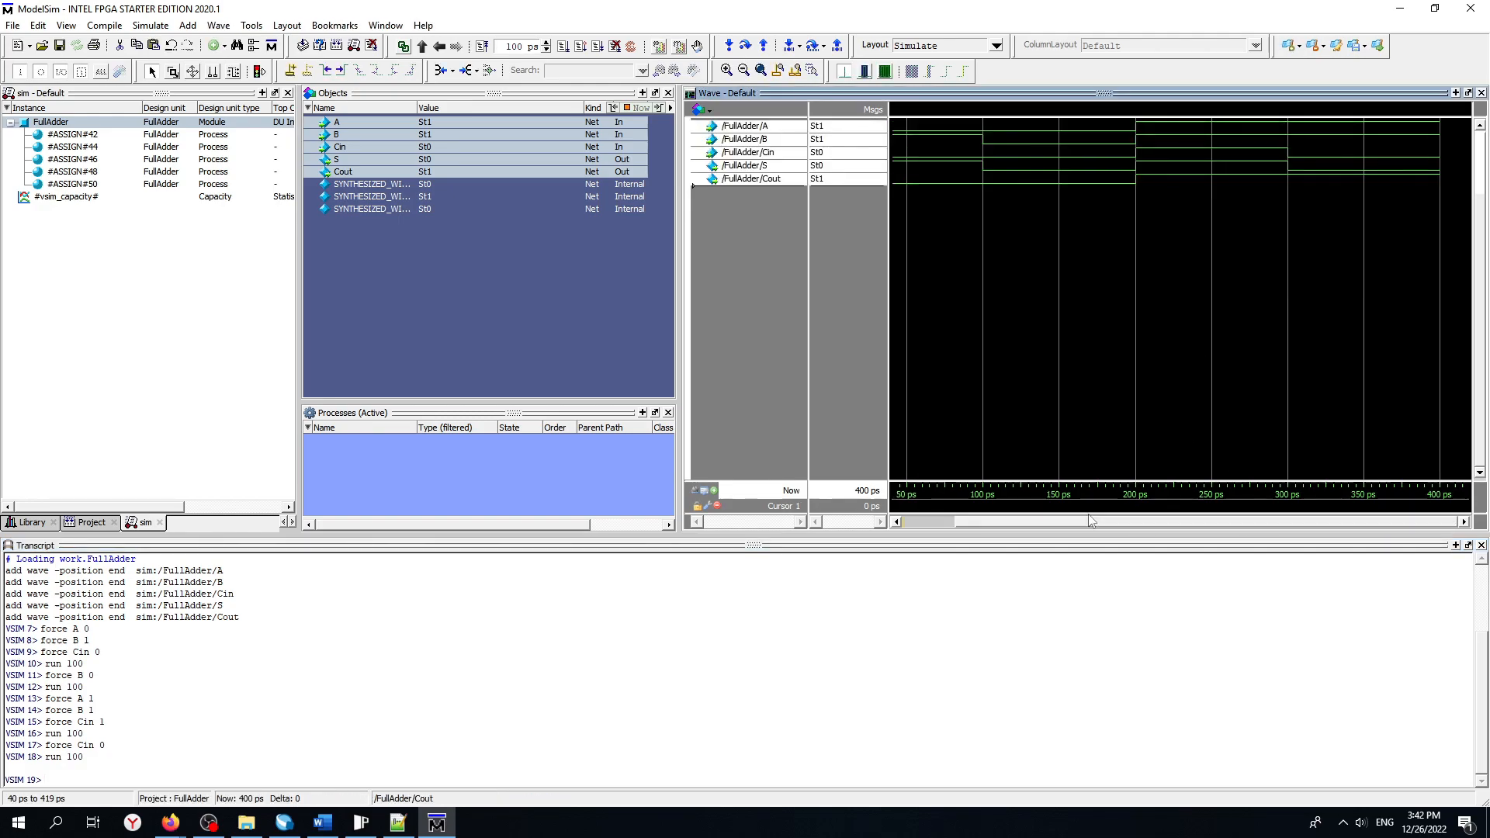
Place the wave cursor at 112 ps and enlarge the transcript to review the forced values alongside the full waveform.
{"action": "left_click", "coordinate": [1001, 466]}
{"action": "left_click_drag", "start_coordinate": [977, 543], "coordinate": [979, 419]}
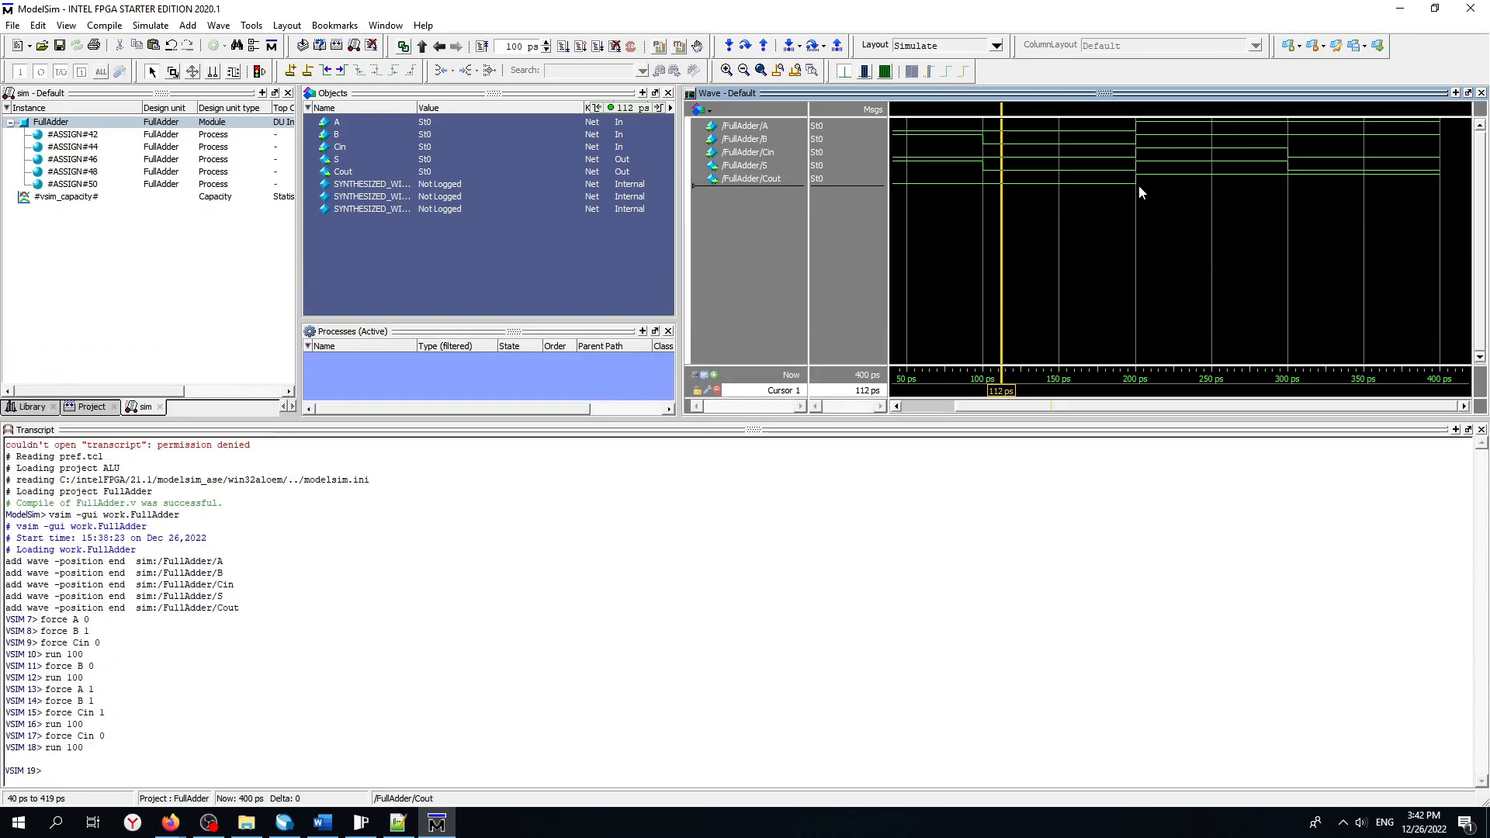
{"action": "scroll", "coordinate": [1141, 189], "scroll_direction": "down", "scroll_amount": 2, "text": "ctrl"}
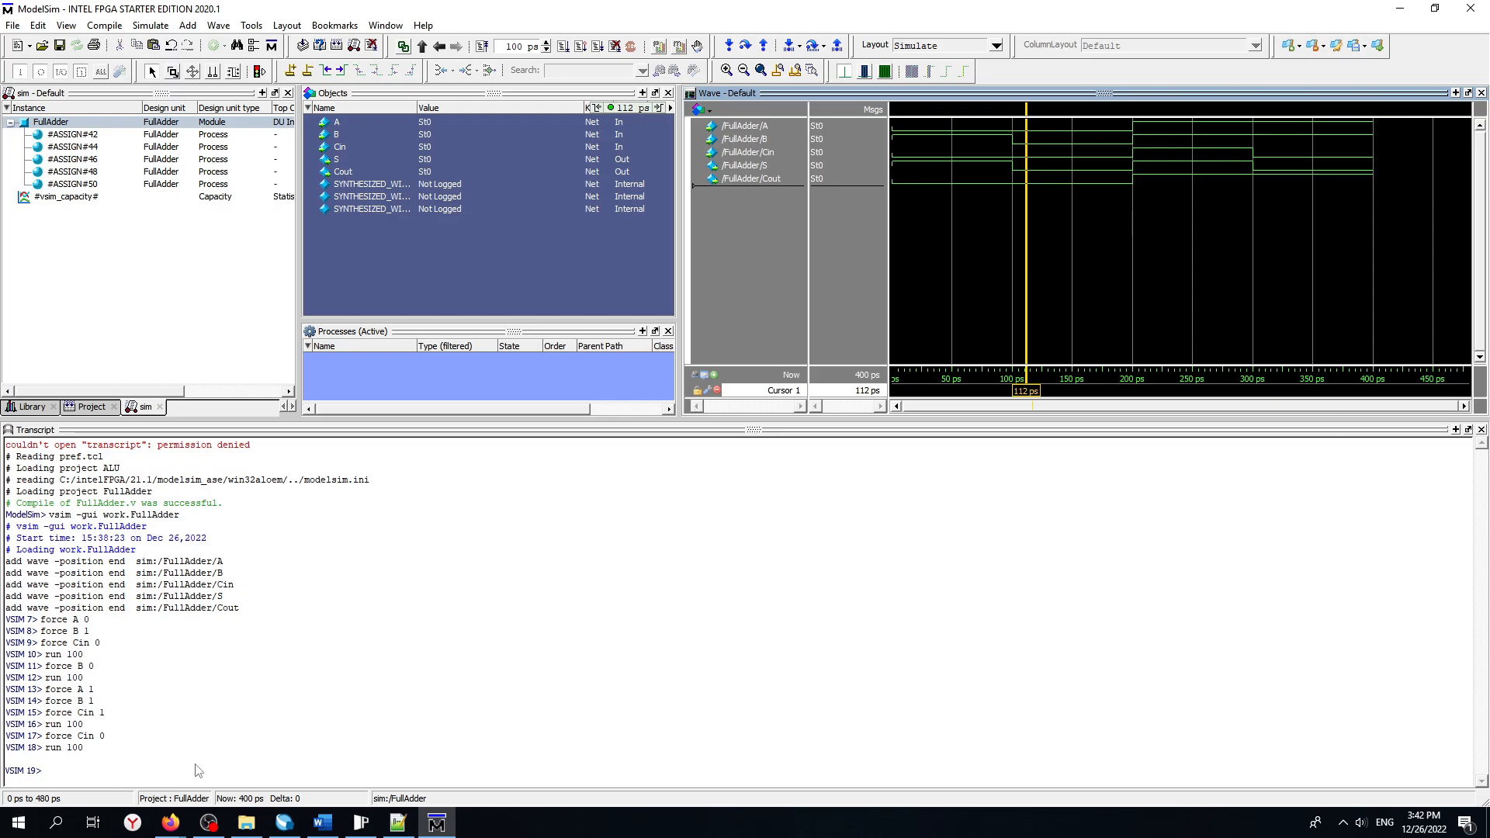
Switch to Quartus Prime and examine the FullAdder schematic from its inputs to its S and Cout outputs.
{"action": "left_click", "coordinate": [286, 825]}
{"action": "left_click", "coordinate": [288, 827]}
{"action": "left_click", "coordinate": [285, 825]}
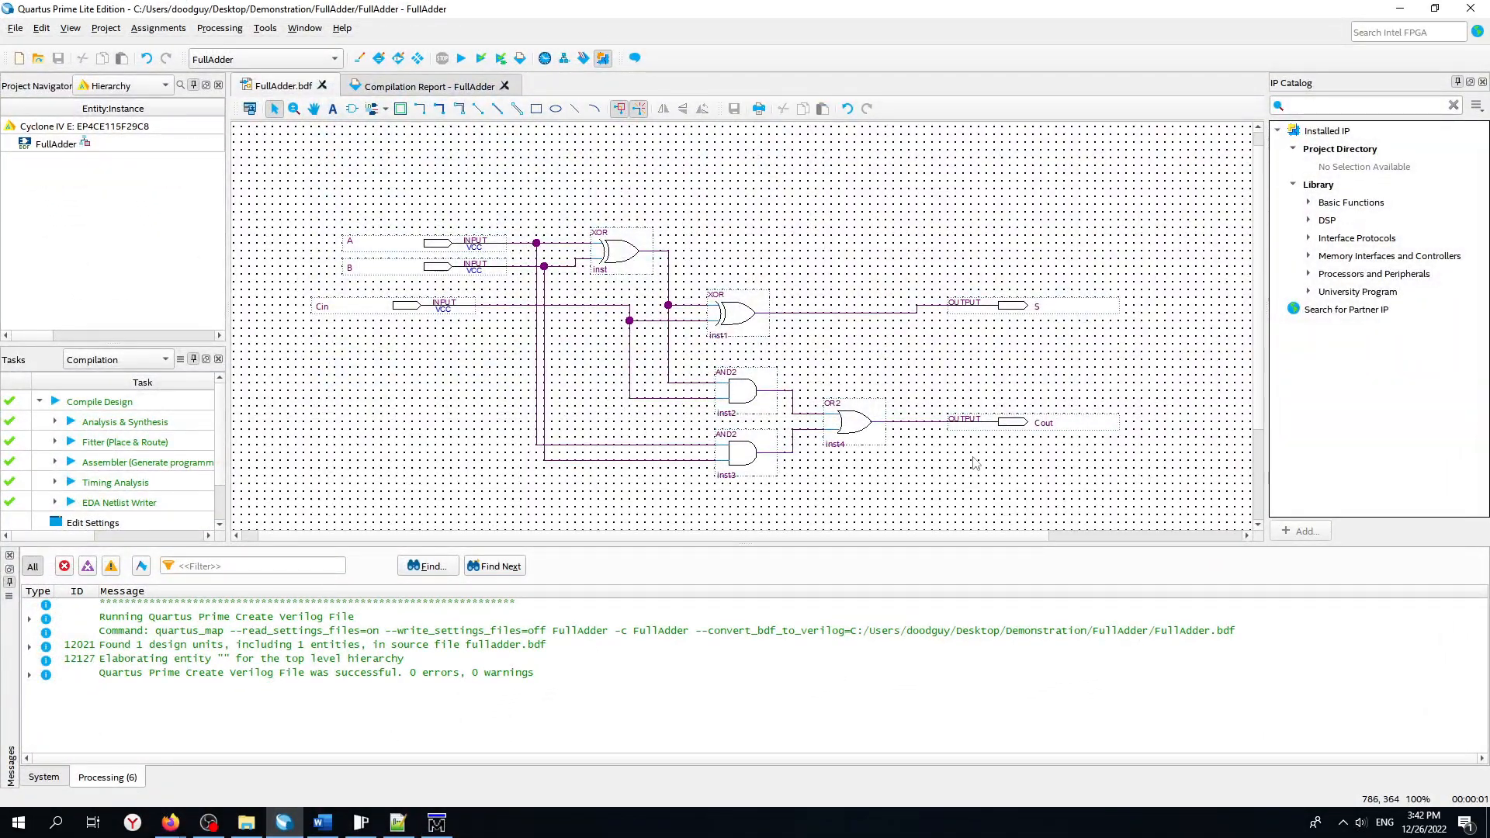
{"action": "scroll", "coordinate": [975, 464], "scroll_direction": "down", "scroll_amount": 3, "text": "ctrl"}
{"action": "scroll", "coordinate": [982, 478], "scroll_direction": "up", "scroll_amount": 3, "text": "ctrl"}
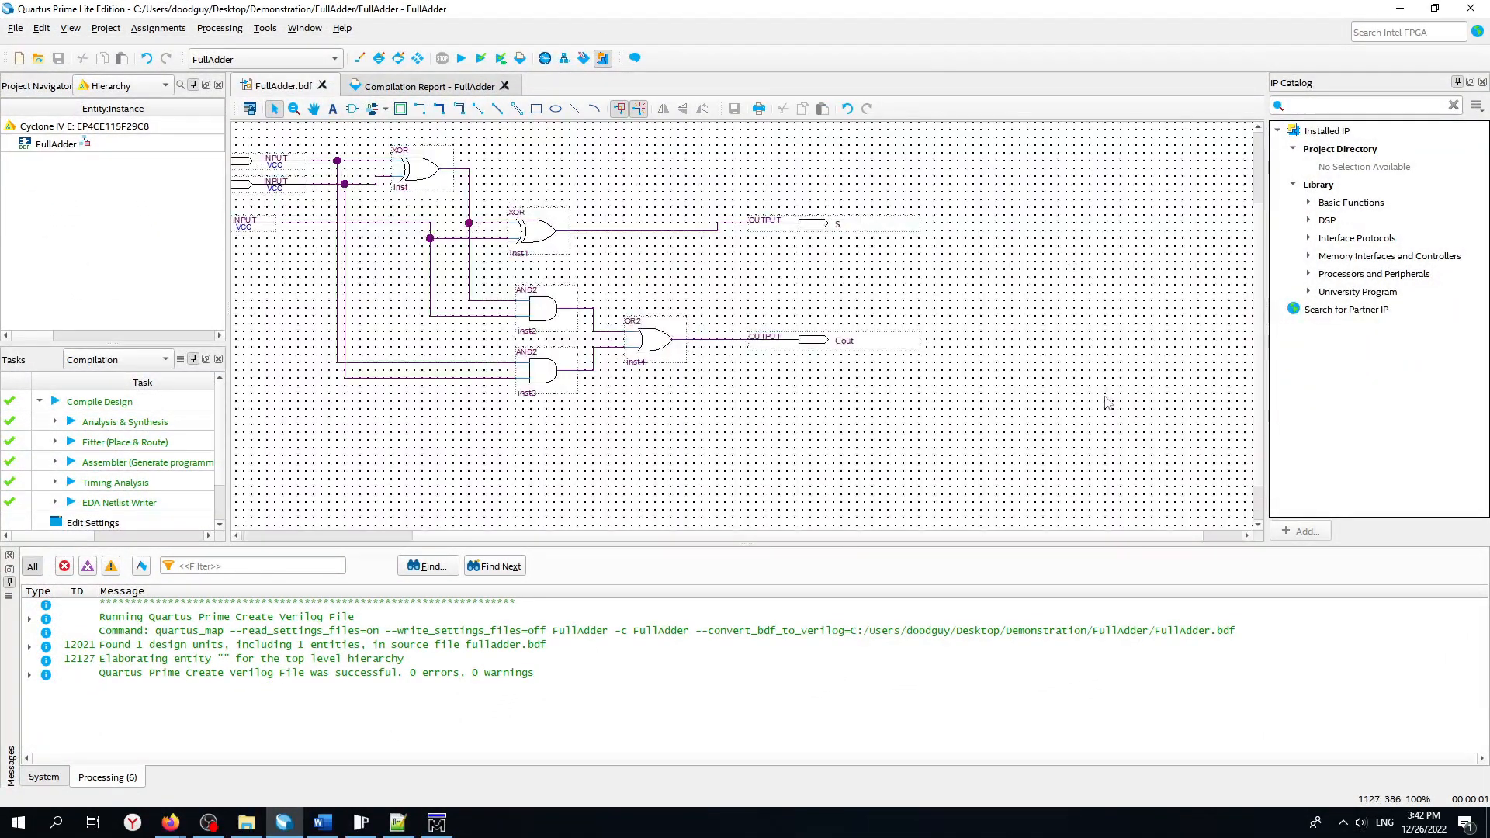
{"action": "scroll", "coordinate": [959, 497], "scroll_direction": "down", "scroll_amount": 3, "text": "ctrl"}
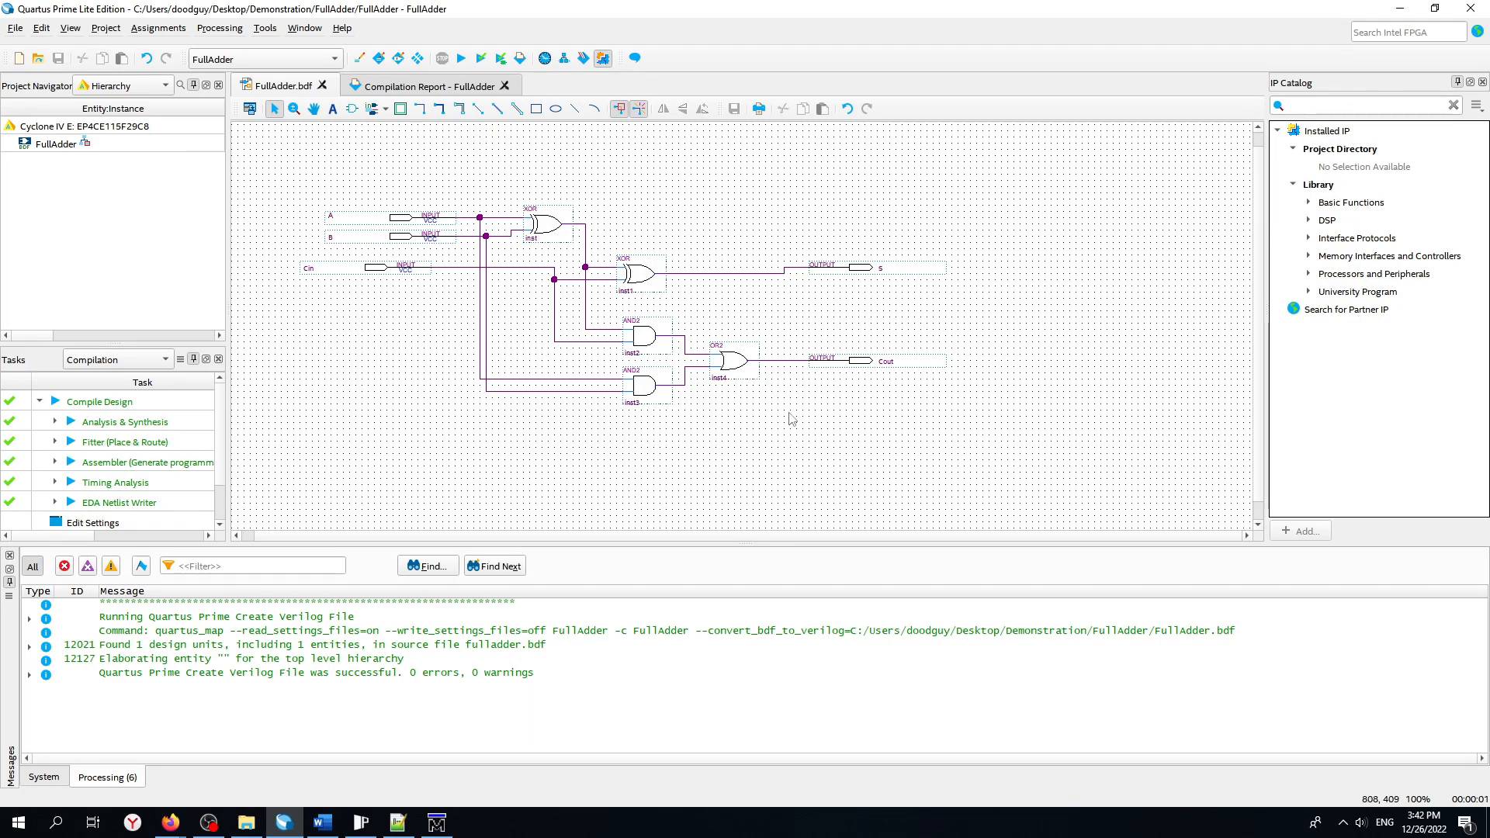
{"action": "scroll", "coordinate": [1023, 354], "scroll_direction": "up", "scroll_amount": 1, "text": "ctrl"}
{"action": "scroll", "coordinate": [986, 366], "scroll_direction": "down", "scroll_amount": 1, "text": "ctrl"}
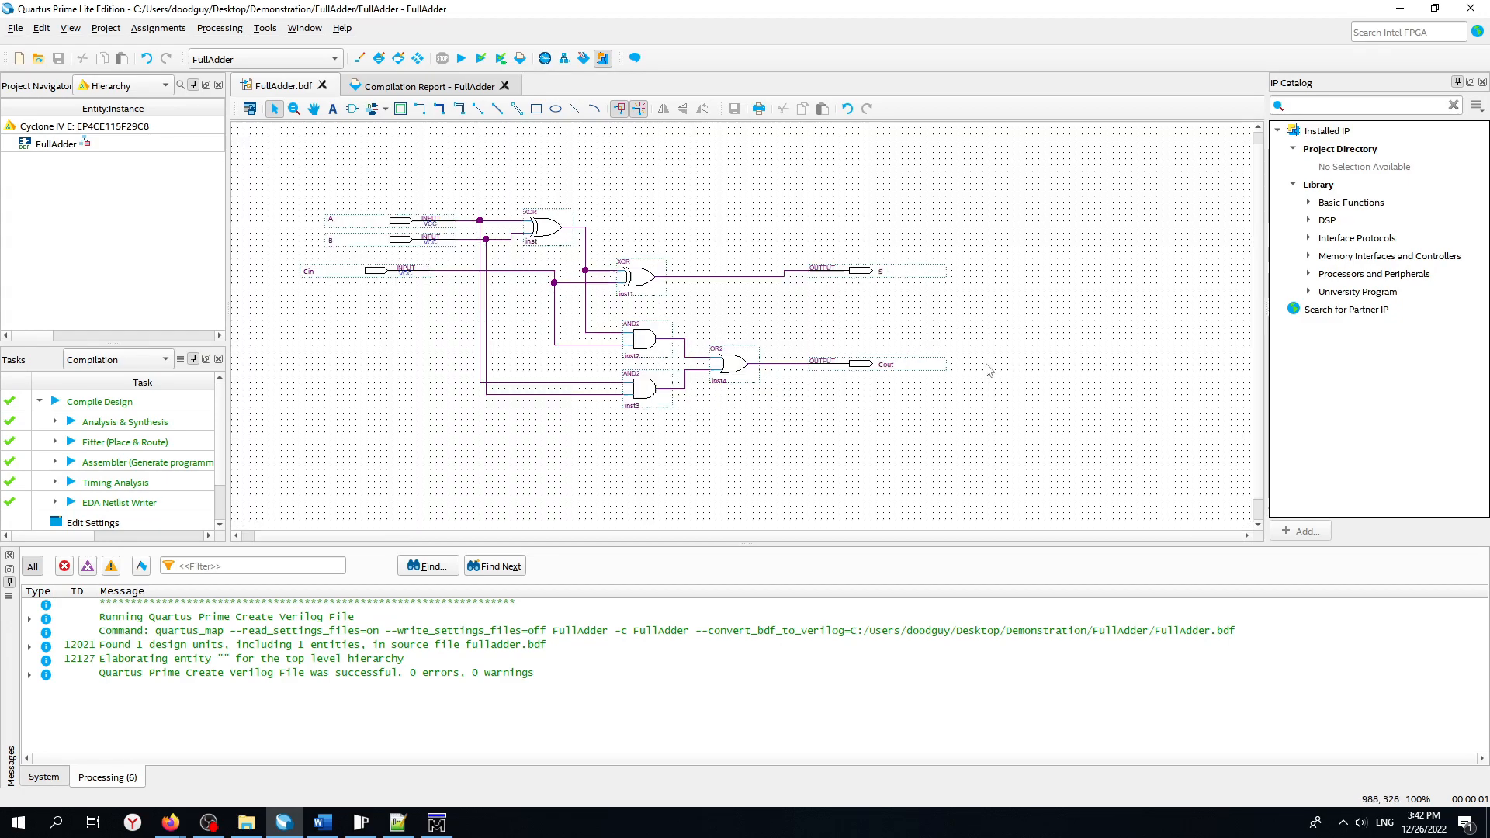
{"action": "scroll", "coordinate": [863, 261], "scroll_direction": "up", "scroll_amount": 1, "text": "ctrl"}
Delete the Cout output pin connected to the OR2 gate in the FullAdder schematic.
{"action": "left_click", "coordinate": [863, 260]}
{"action": "left_click", "coordinate": [978, 325]}
{"action": "left_click", "coordinate": [850, 381]}
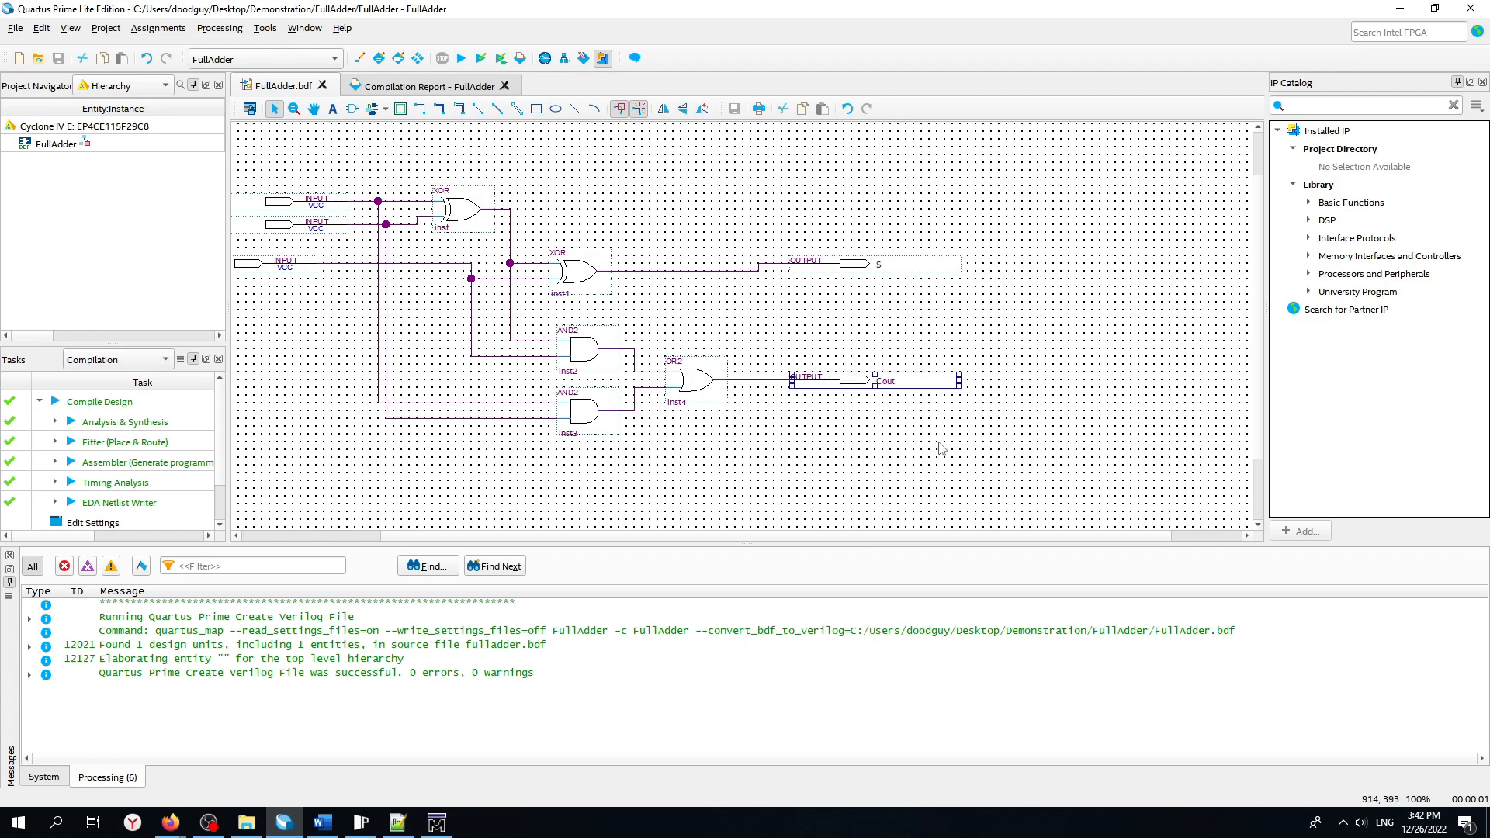
{"action": "left_click", "coordinate": [931, 426]}
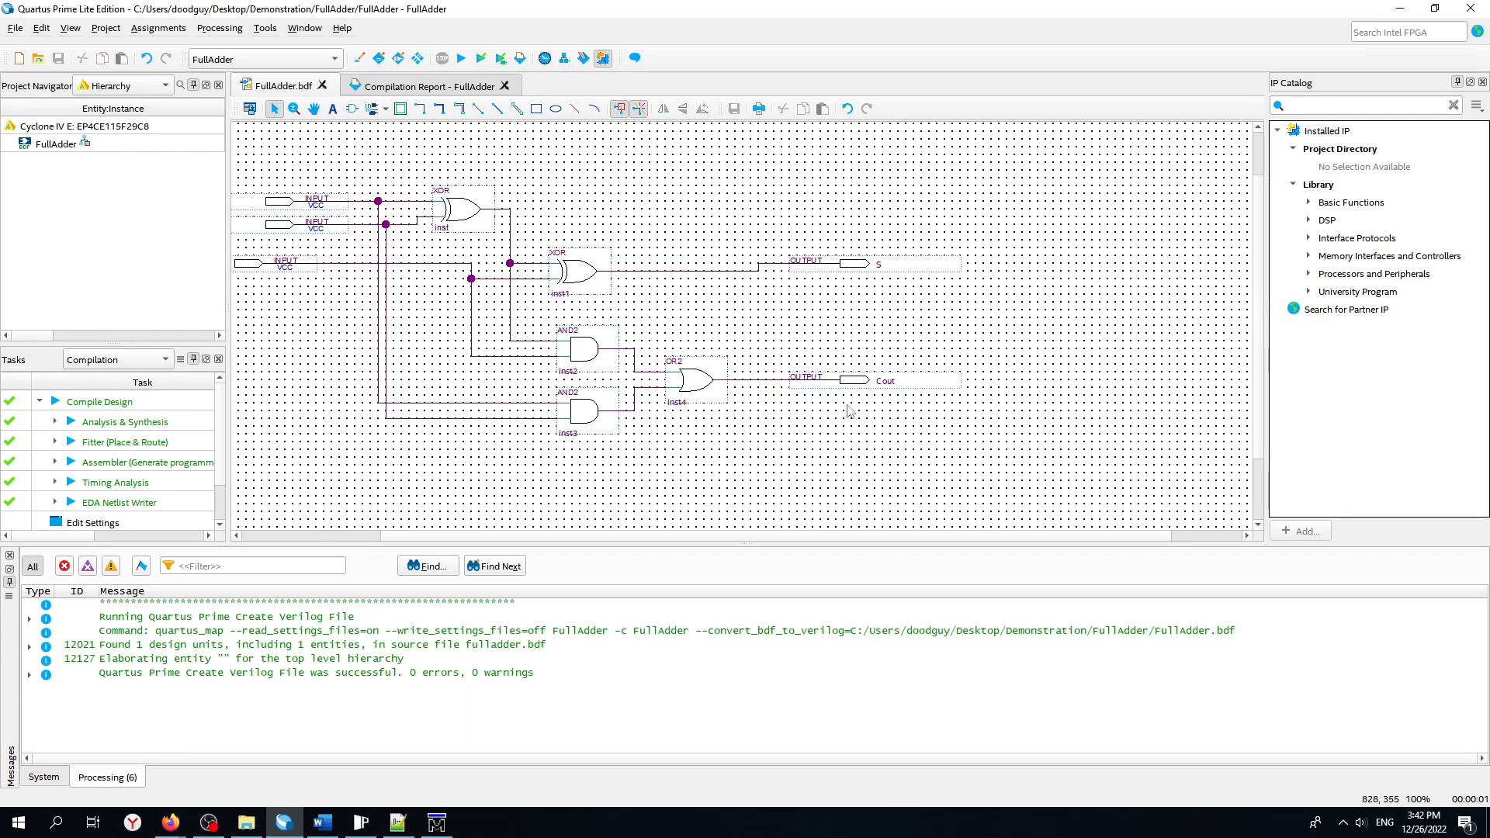
{"action": "left_click", "coordinate": [850, 380]}
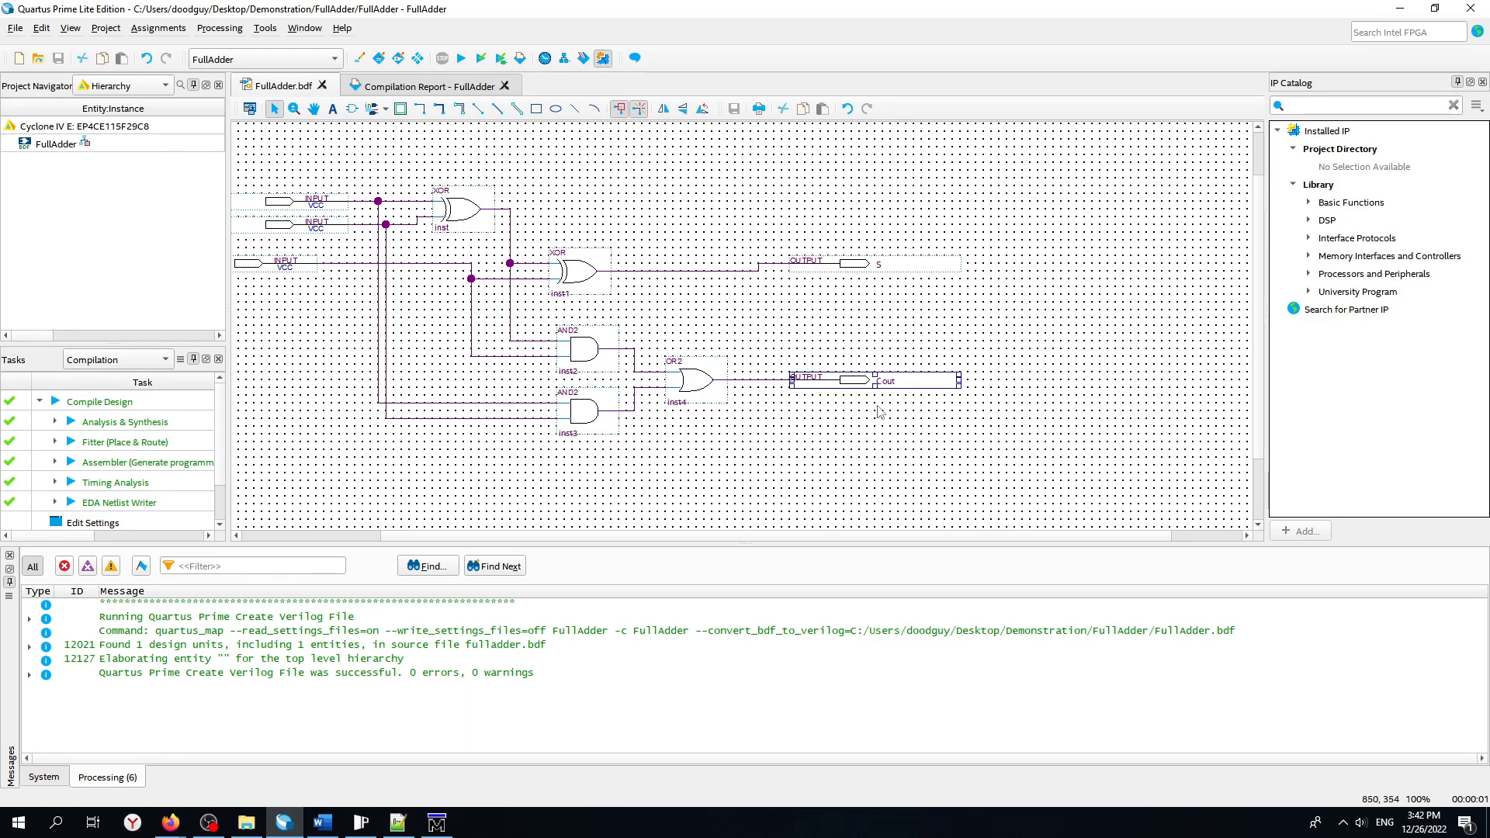
{"action": "key", "text": "Delete"}
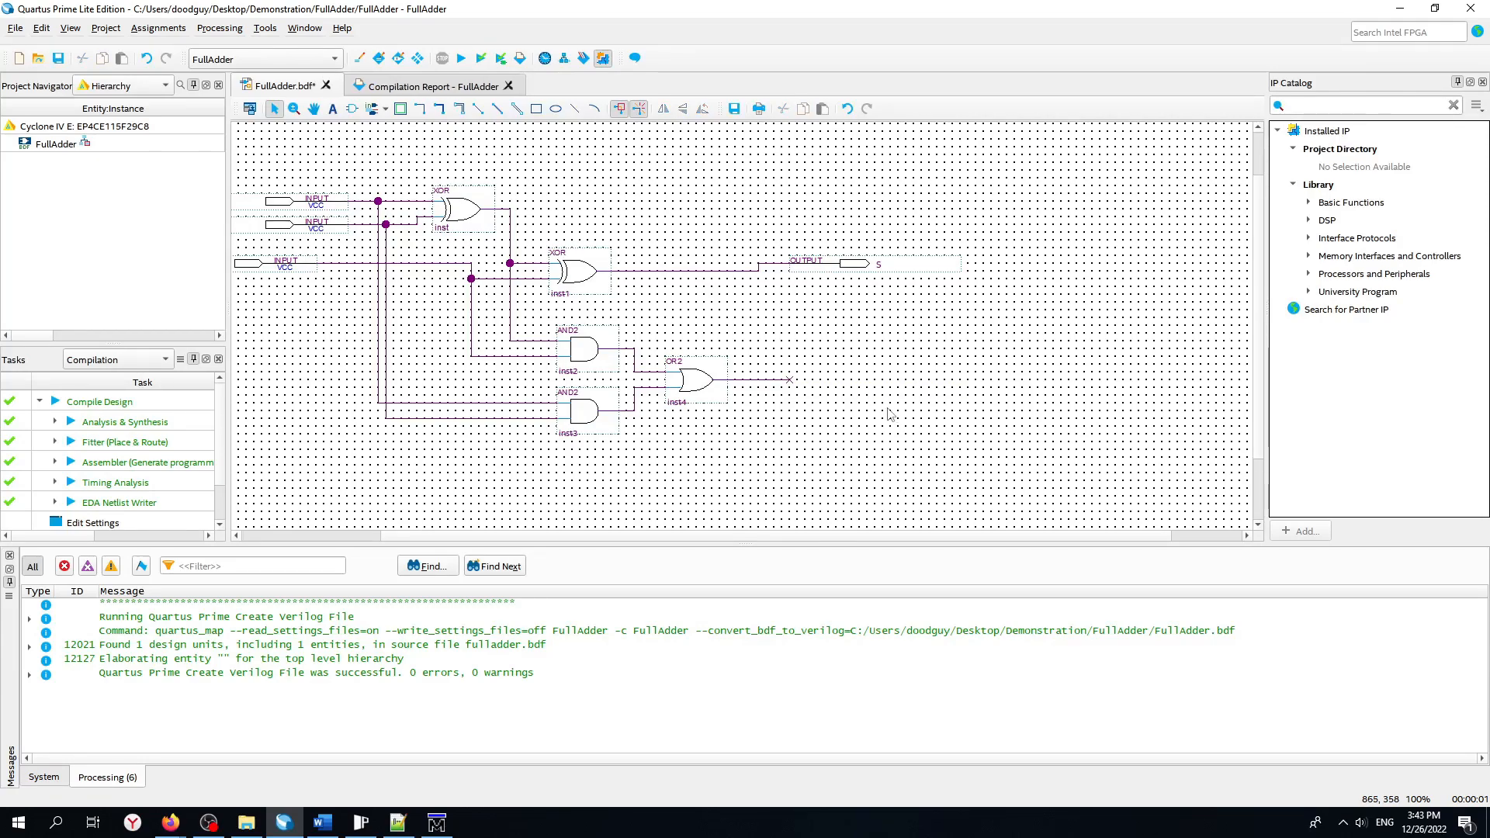
Place two input pins, one above the other, in the free area below the existing adder circuit.
{"action": "scroll", "coordinate": [877, 396], "scroll_direction": "left", "scroll_amount": 1}
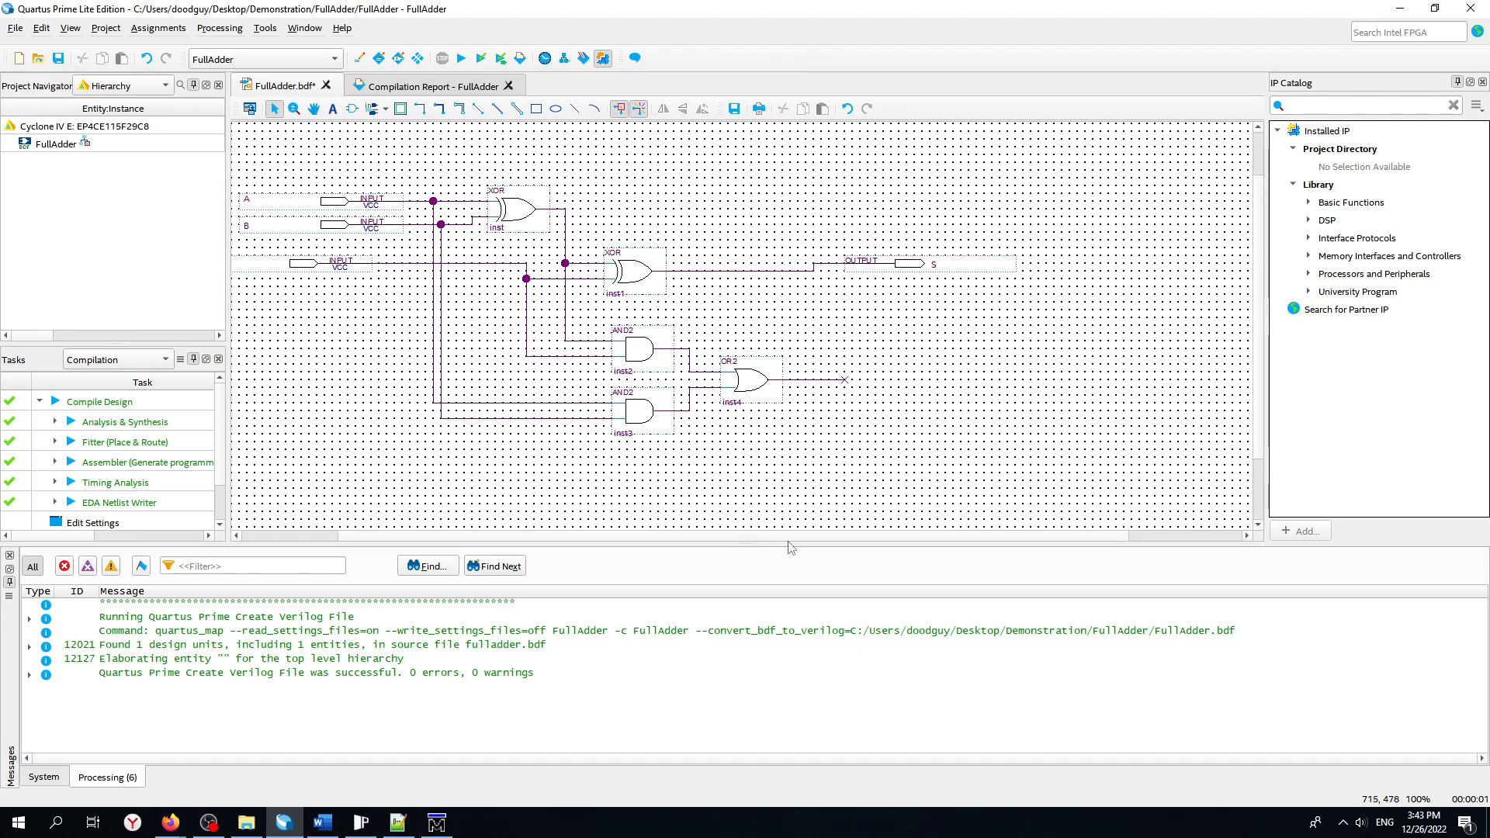
{"action": "left_click_drag", "start_coordinate": [789, 536], "coordinate": [734, 537]}
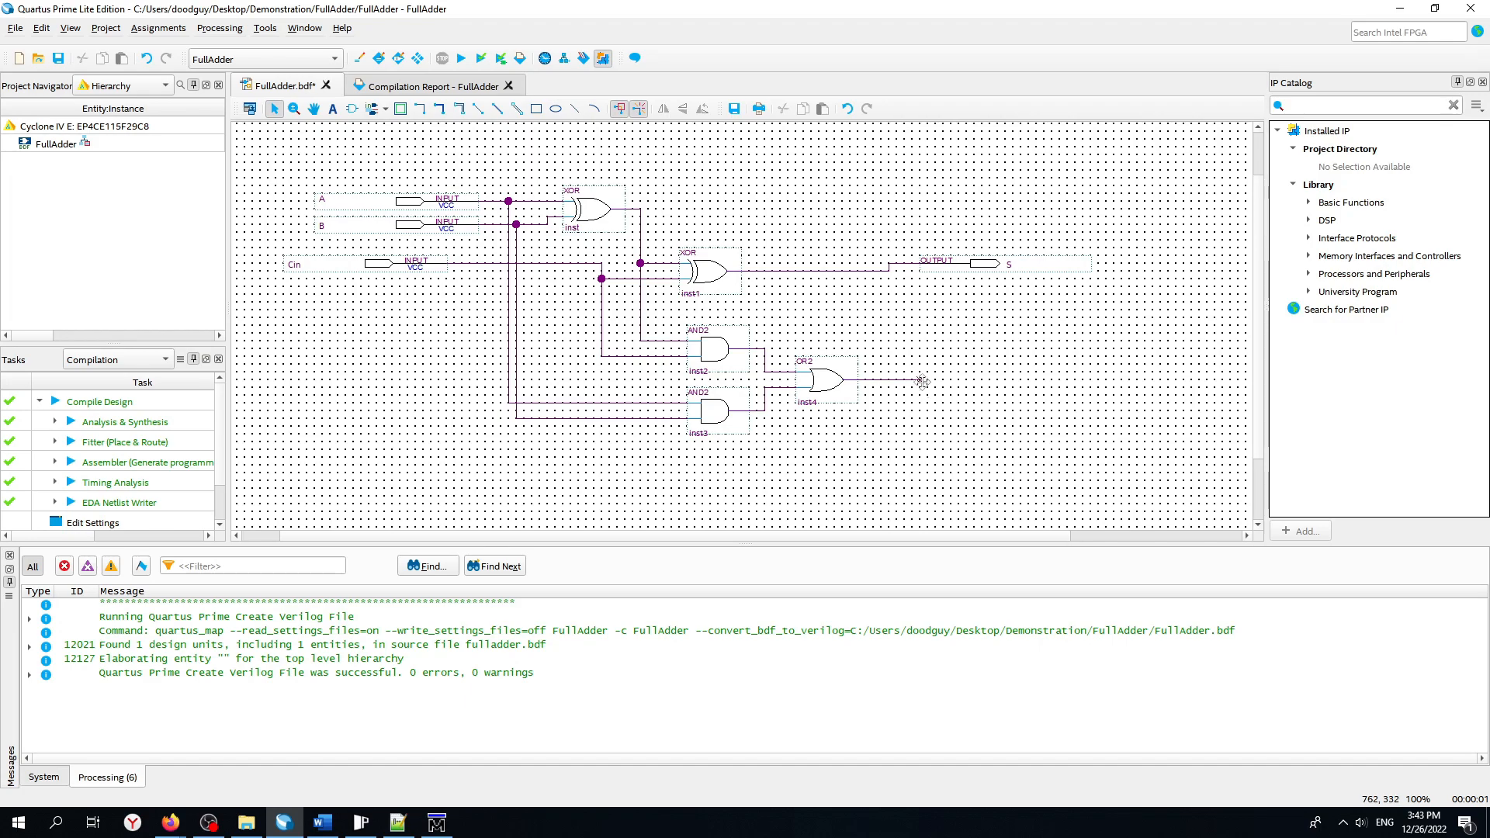
{"action": "scroll", "coordinate": [534, 304], "scroll_direction": "down", "scroll_amount": 2}
{"action": "scroll", "coordinate": [534, 303], "scroll_direction": "up", "scroll_amount": 2}
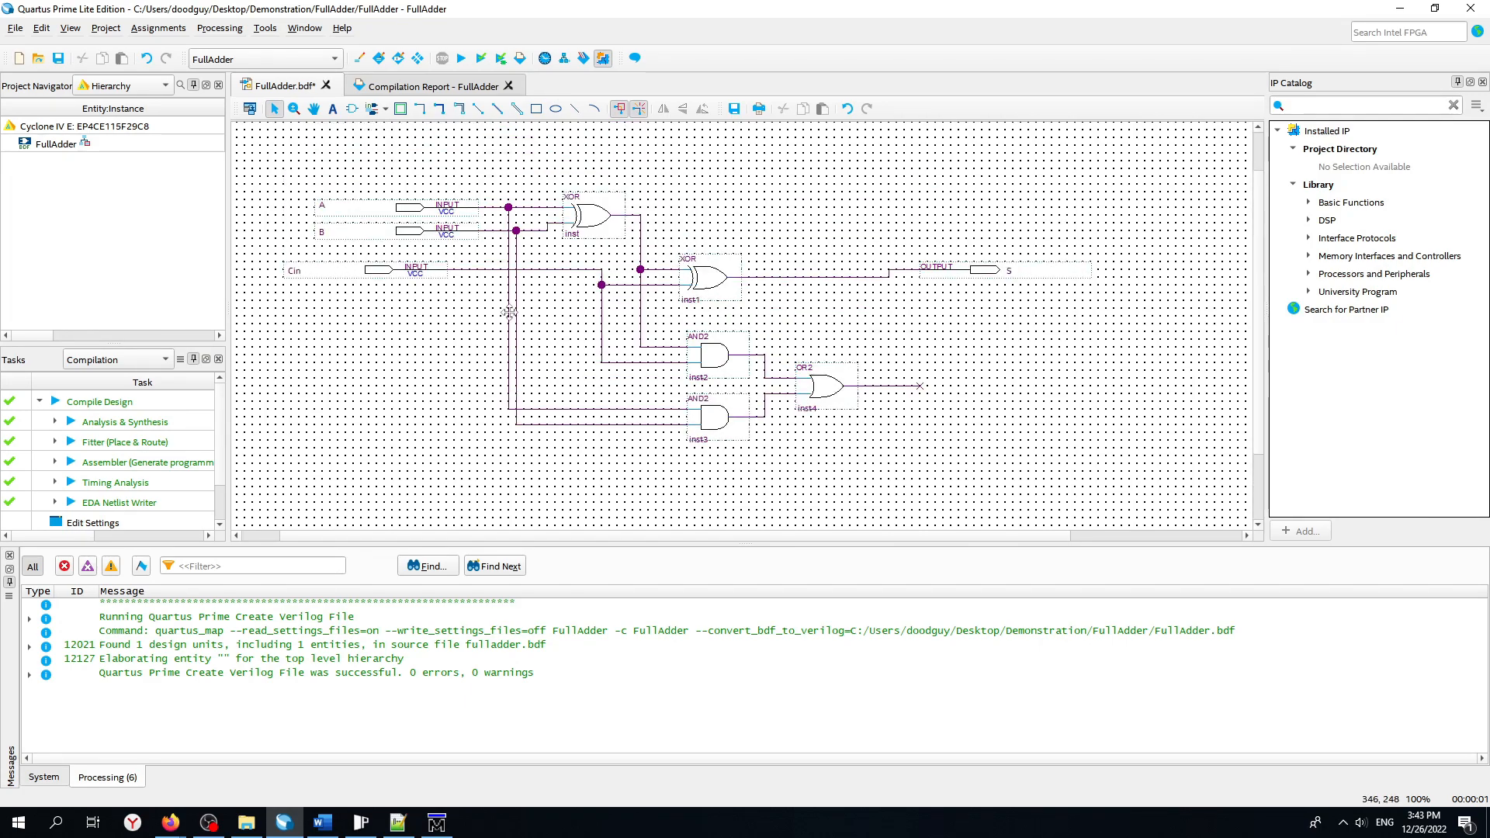
{"action": "scroll", "coordinate": [535, 308], "scroll_direction": "down", "scroll_amount": 1}
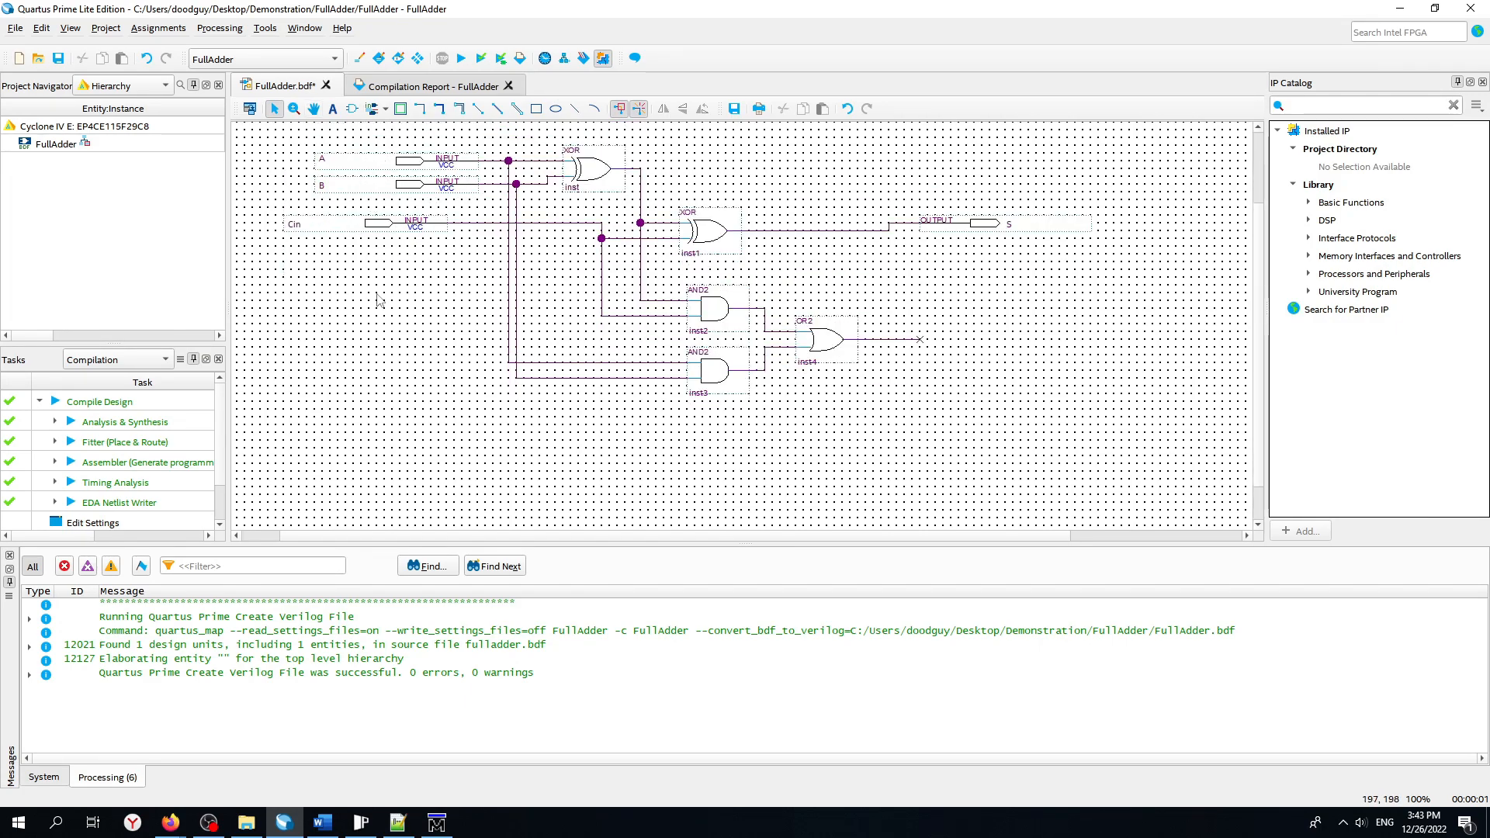
{"action": "left_click", "coordinate": [352, 108]}
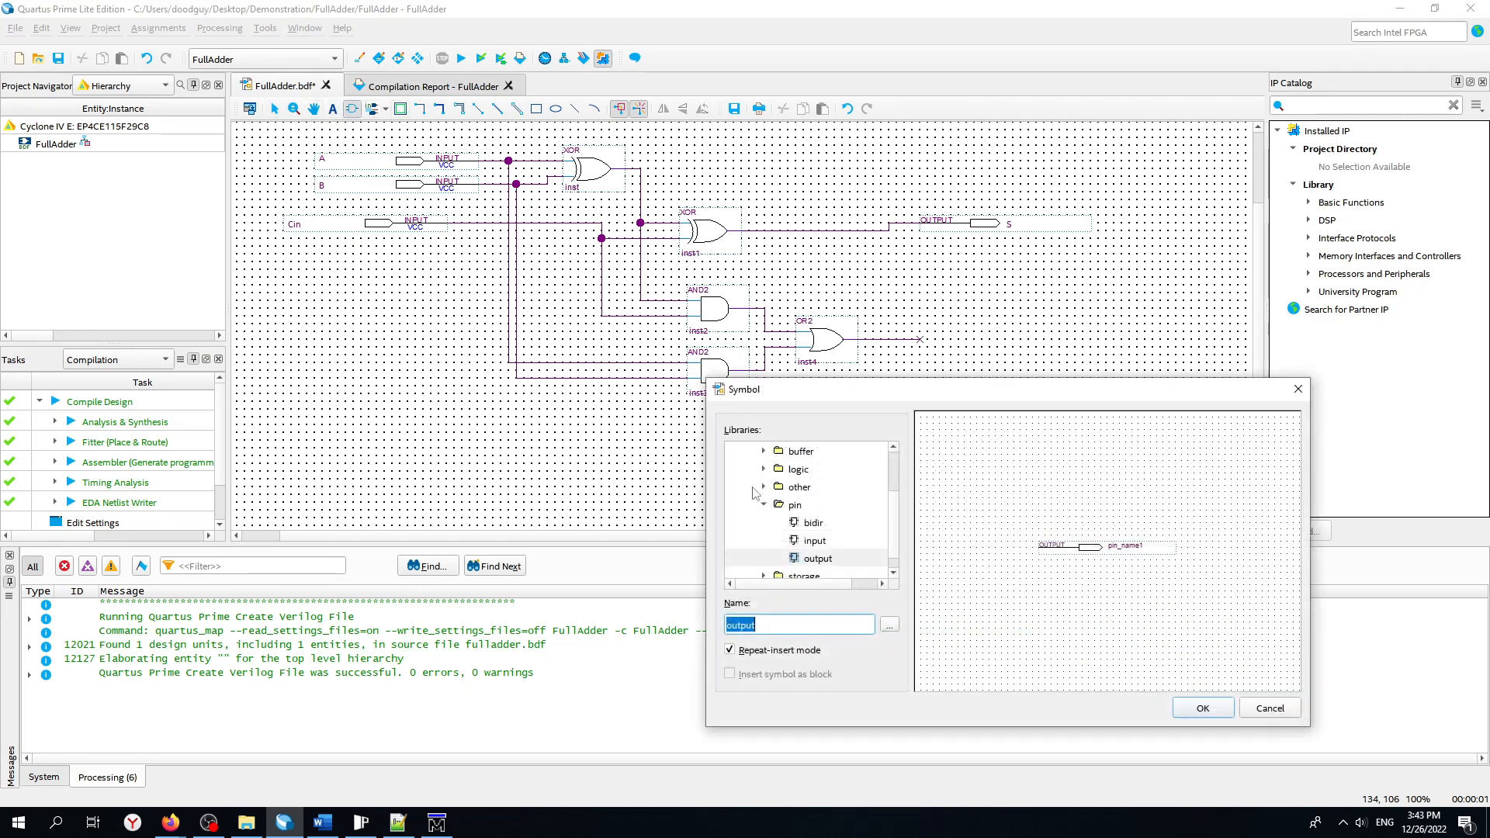
{"action": "type", "text": "input"}
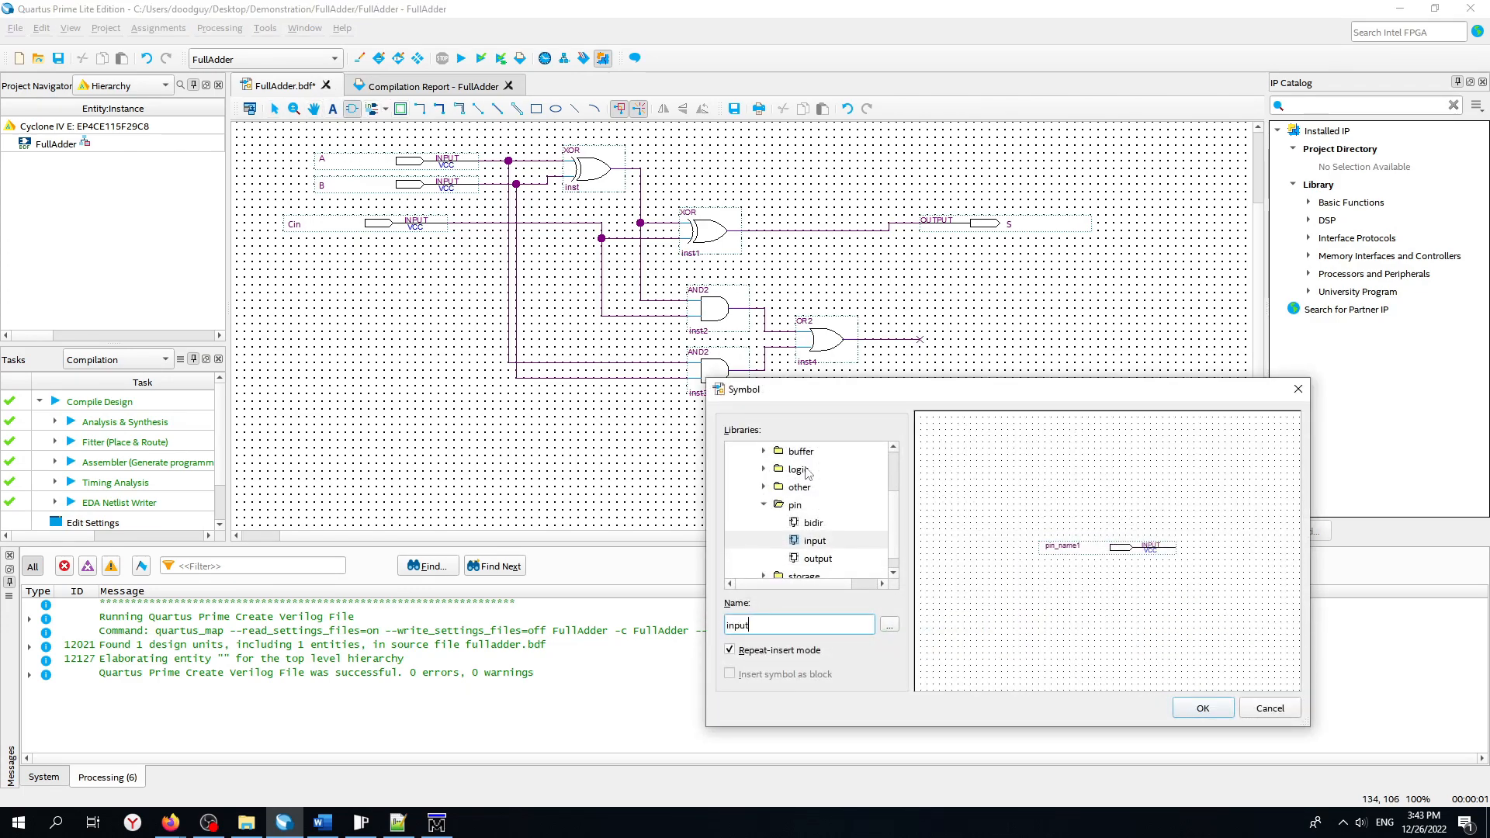
{"action": "left_click", "coordinate": [1203, 708]}
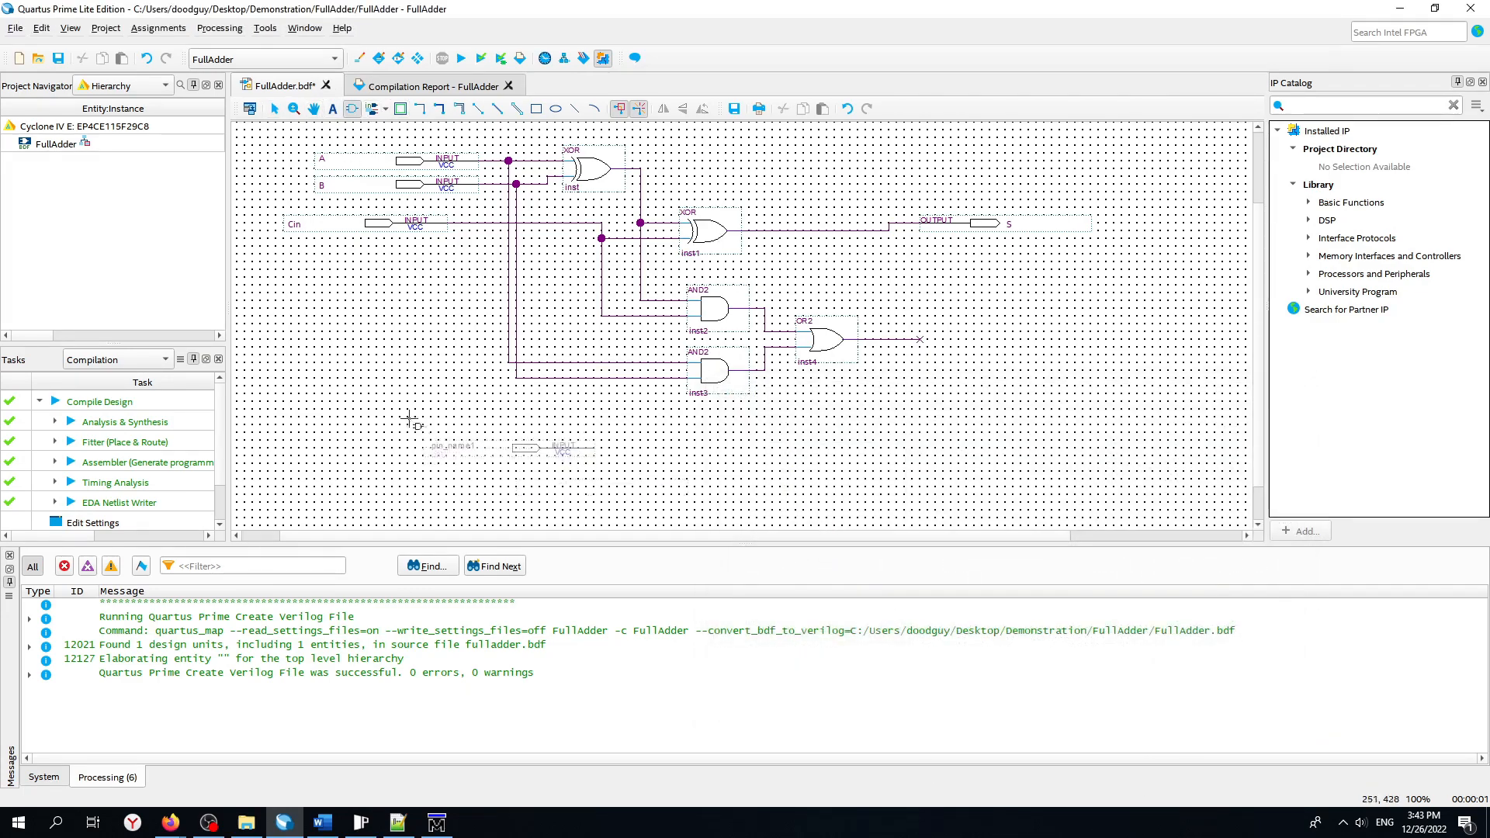
{"action": "left_click", "coordinate": [323, 408]}
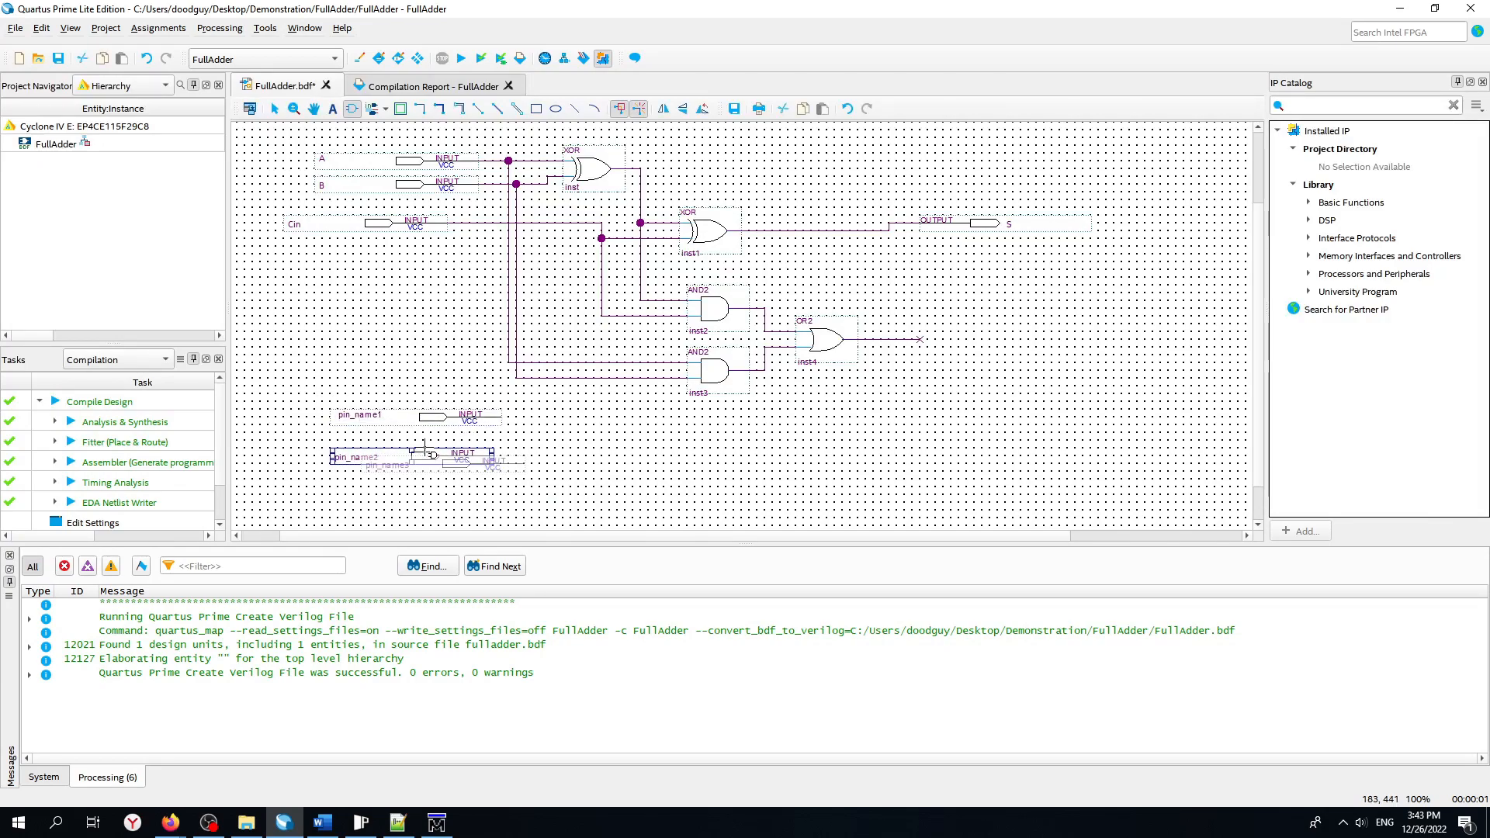
{"action": "key", "text": "Escape"}
Rename the upper new input pin A2 and the lower one B2.
{"action": "double_click", "coordinate": [374, 416]}
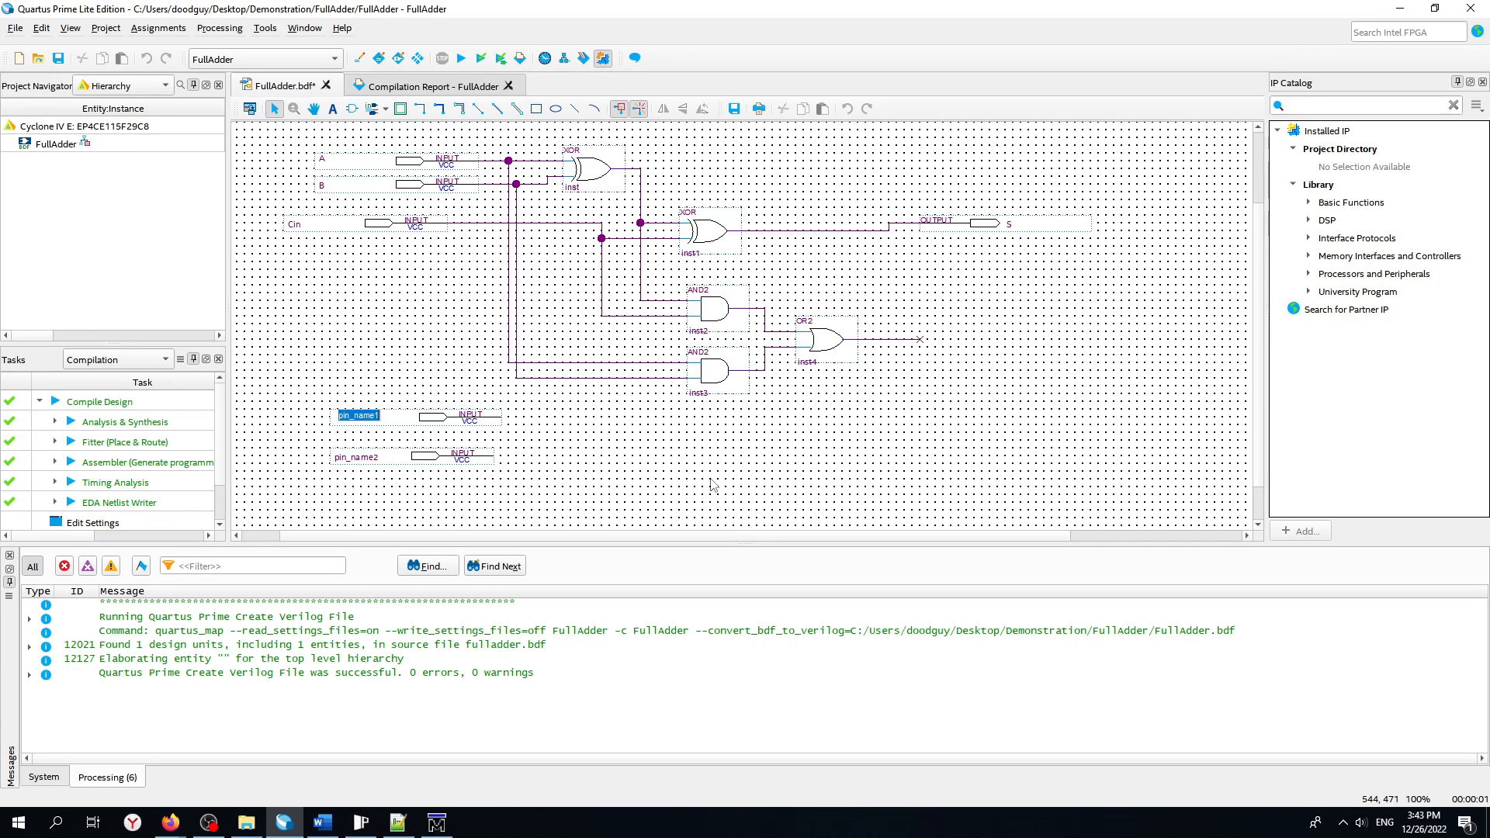
{"action": "type", "text": "A2"}
{"action": "double_click", "coordinate": [367, 458]}
{"action": "type", "text": "B2"}
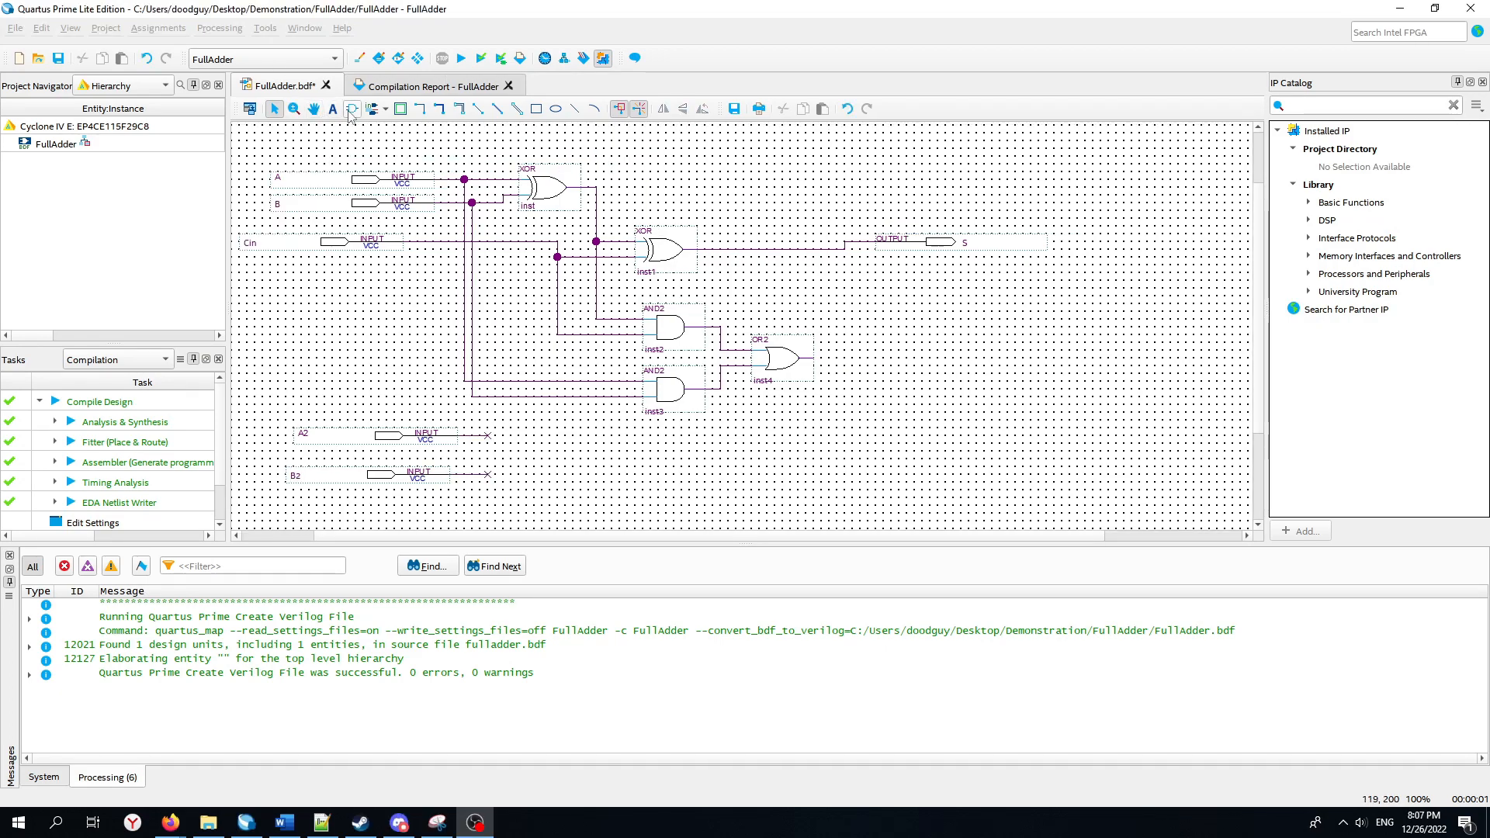
Insert two xor gates below the first adder, one beside the A2 and B2 pins and one farther right.
{"action": "left_click", "coordinate": [351, 110]}
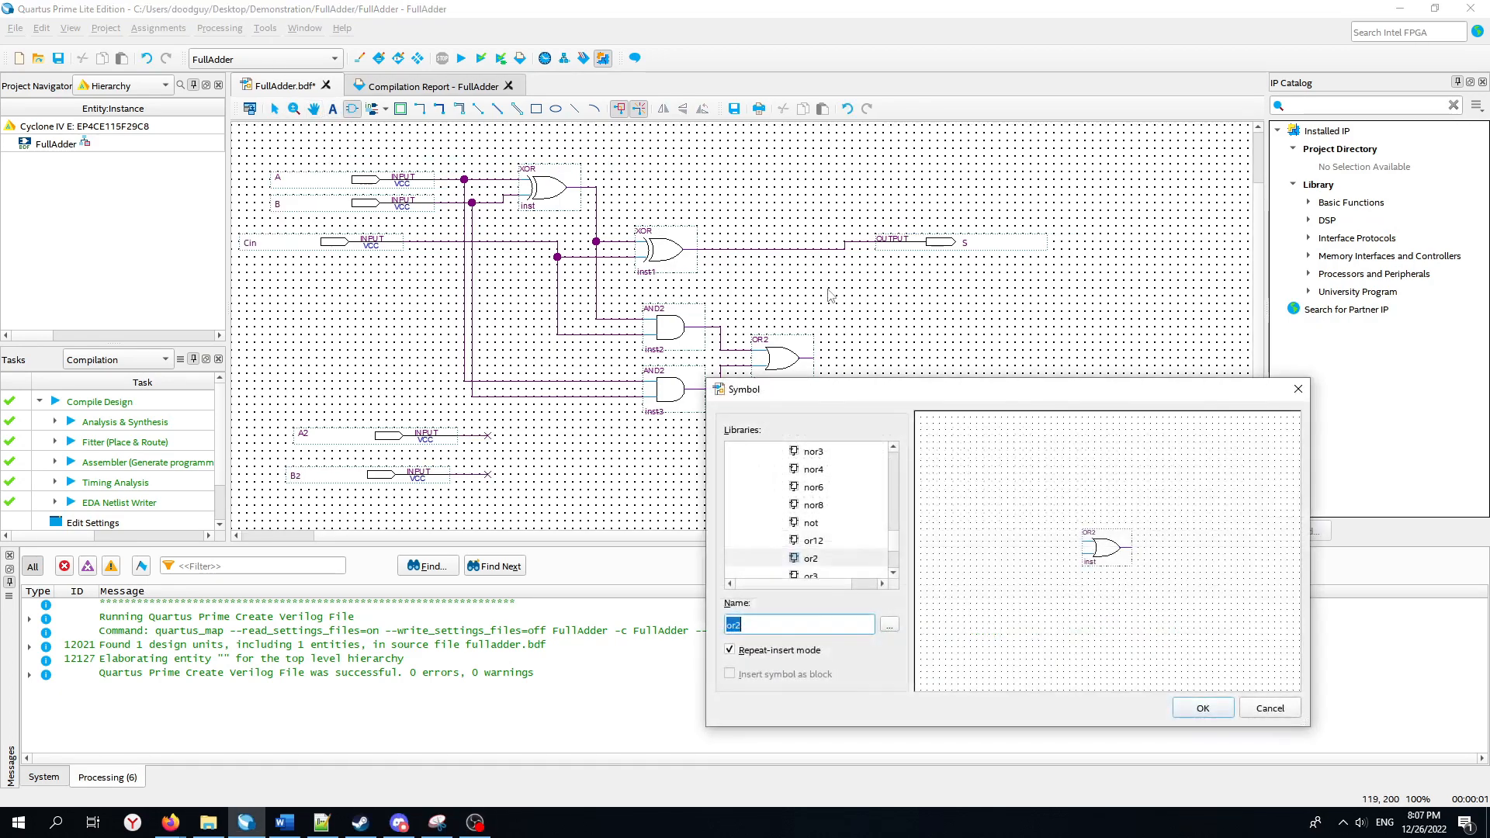
{"action": "type", "text": "xor"}
{"action": "left_click", "coordinate": [1211, 710]}
{"action": "scroll", "coordinate": [648, 423], "scroll_direction": "down", "scroll_amount": 1}
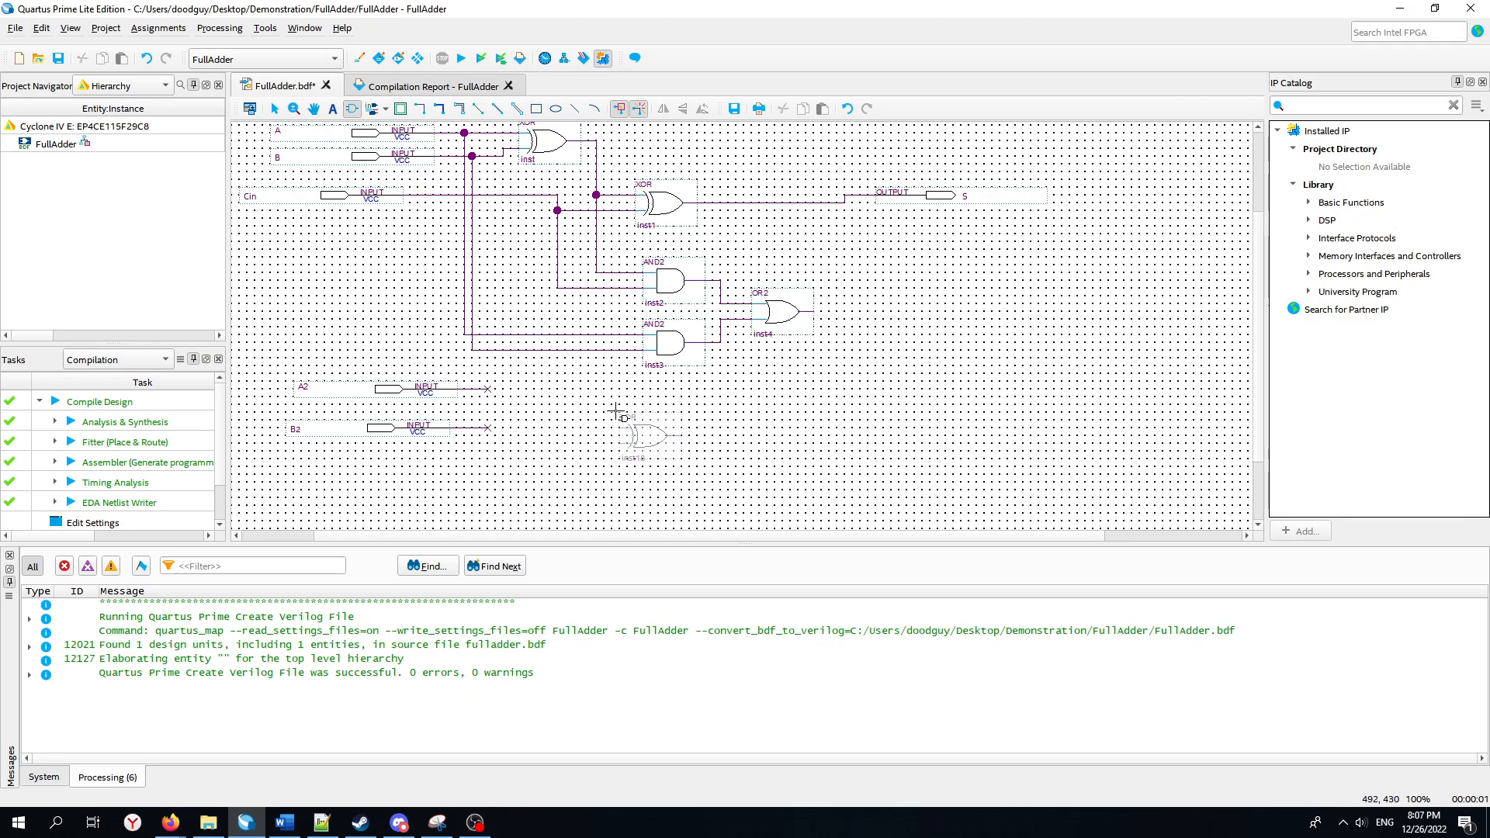
{"action": "left_click", "coordinate": [580, 390]}
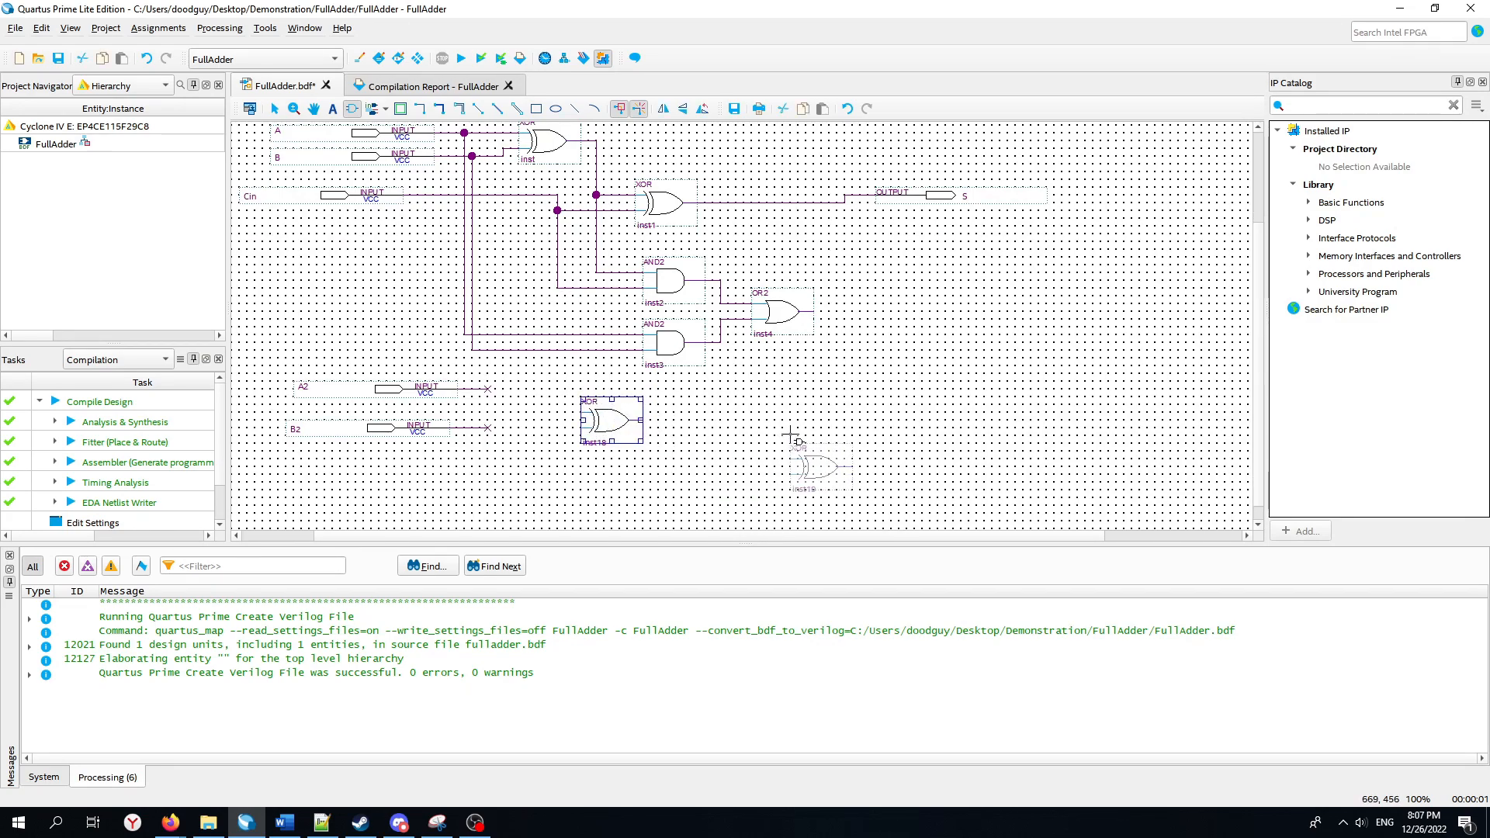
{"action": "left_click", "coordinate": [921, 419]}
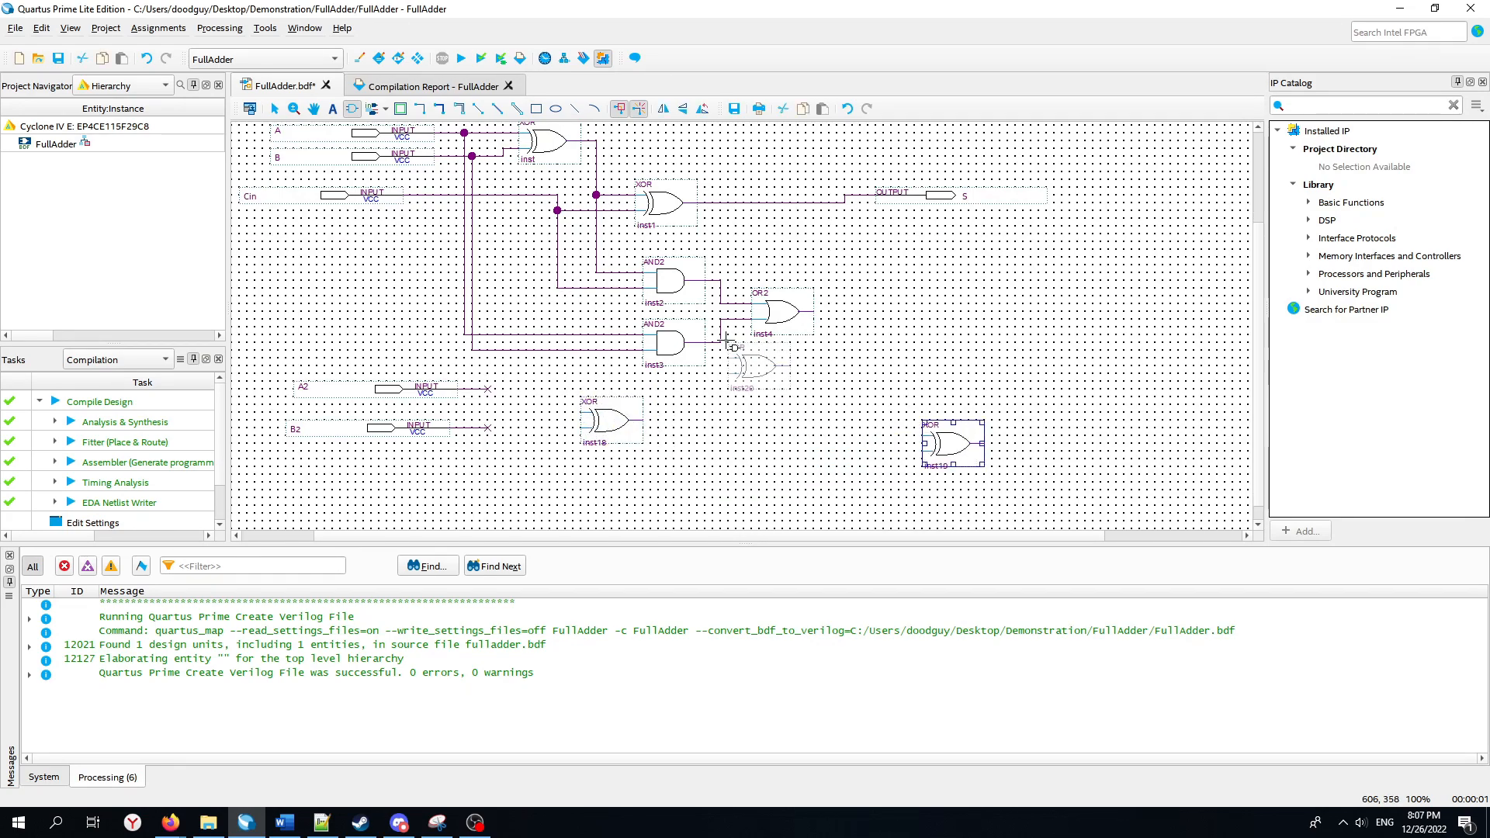
Insert two and2 gates stacked below the XOR gate that sits beside the A2 and B2 pins.
{"action": "left_click", "coordinate": [349, 110]}
{"action": "type", "text": "and2"}
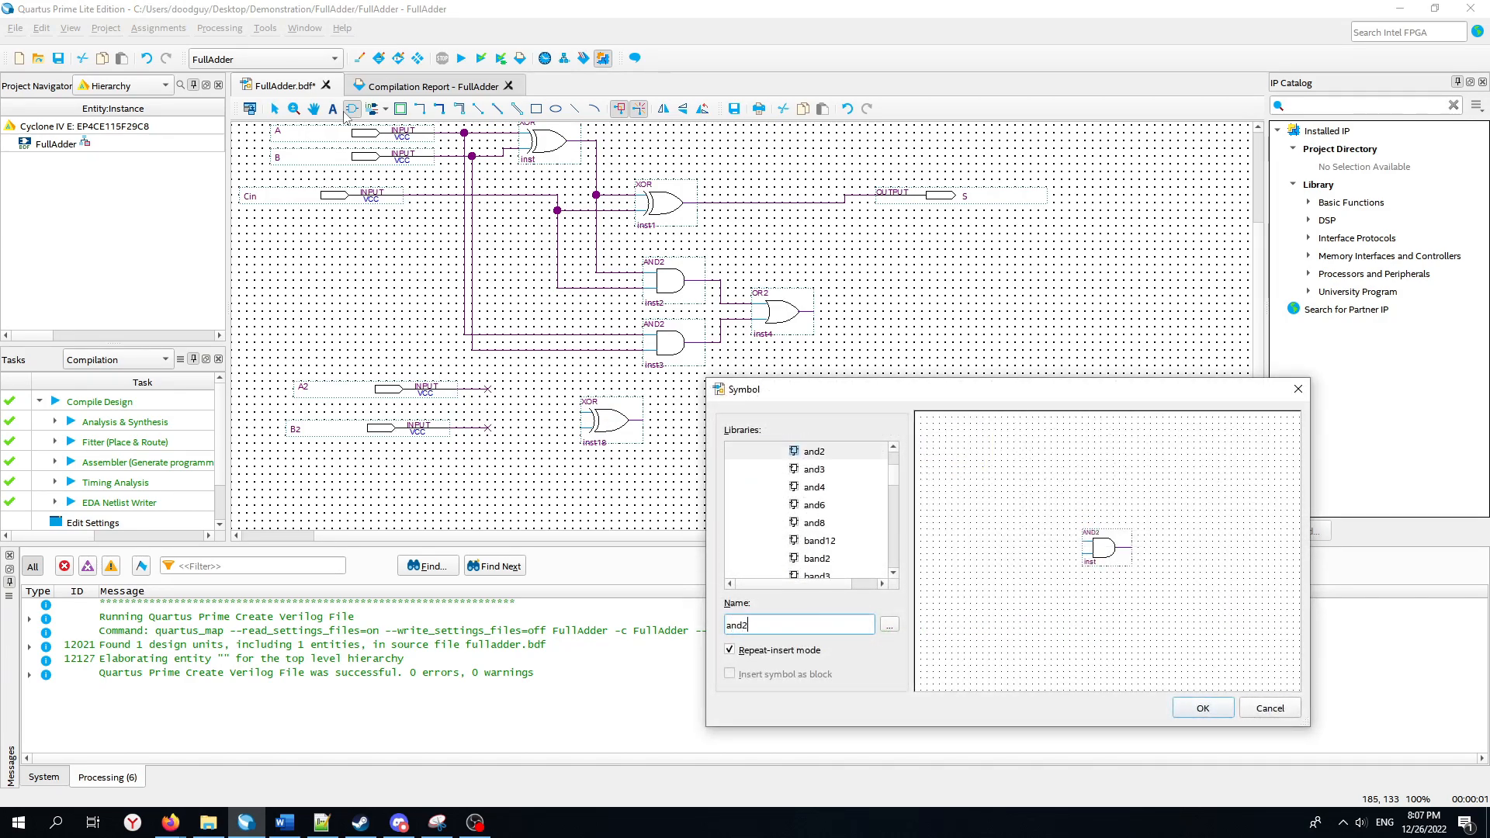
{"action": "left_click", "coordinate": [1202, 708]}
{"action": "scroll", "coordinate": [648, 440], "scroll_direction": "down", "scroll_amount": 1}
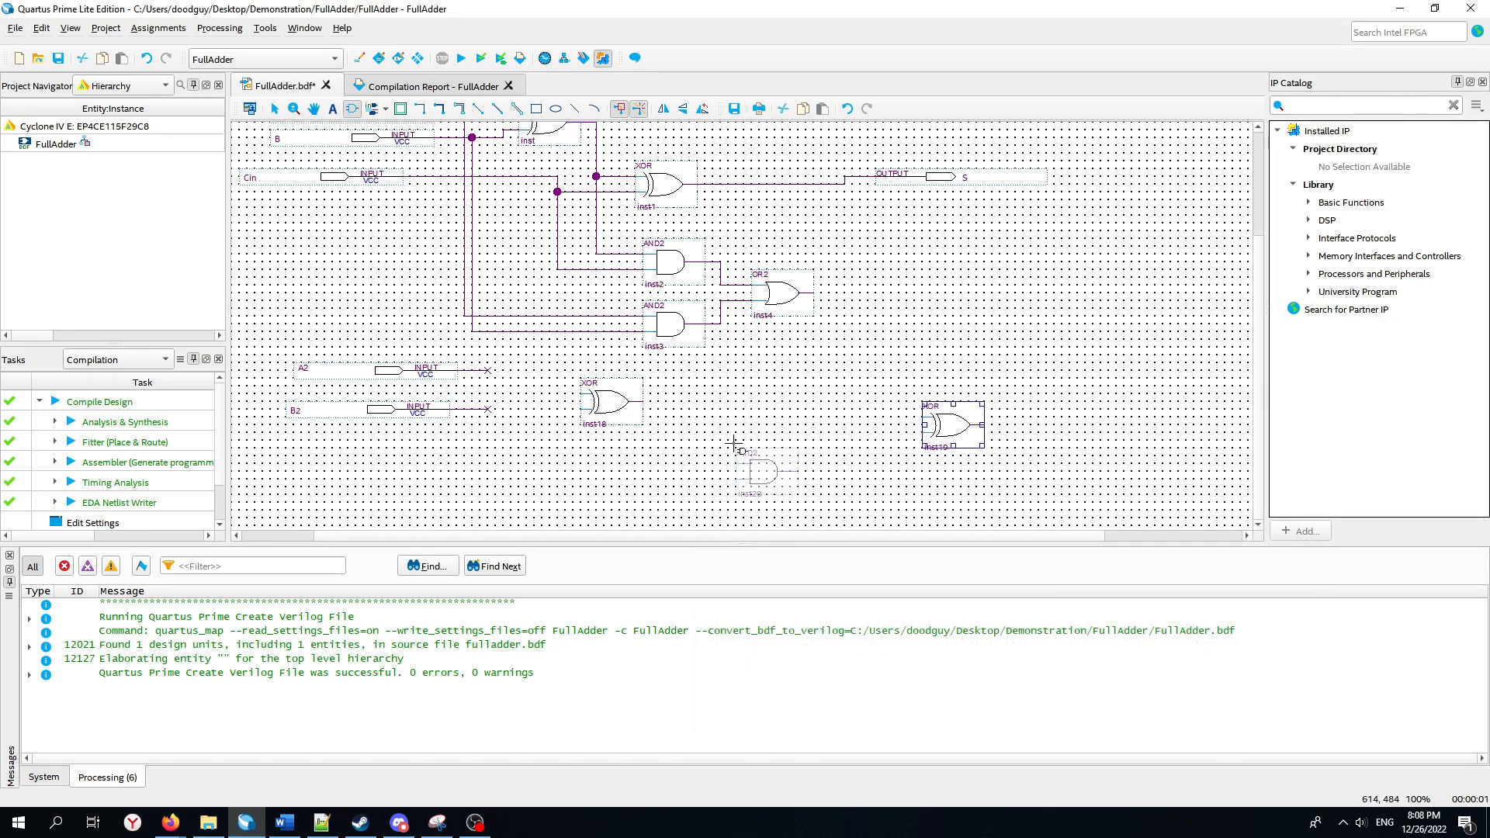
{"action": "left_click", "coordinate": [648, 439]}
{"action": "left_click", "coordinate": [649, 500]}
{"action": "key", "text": "Escape"}
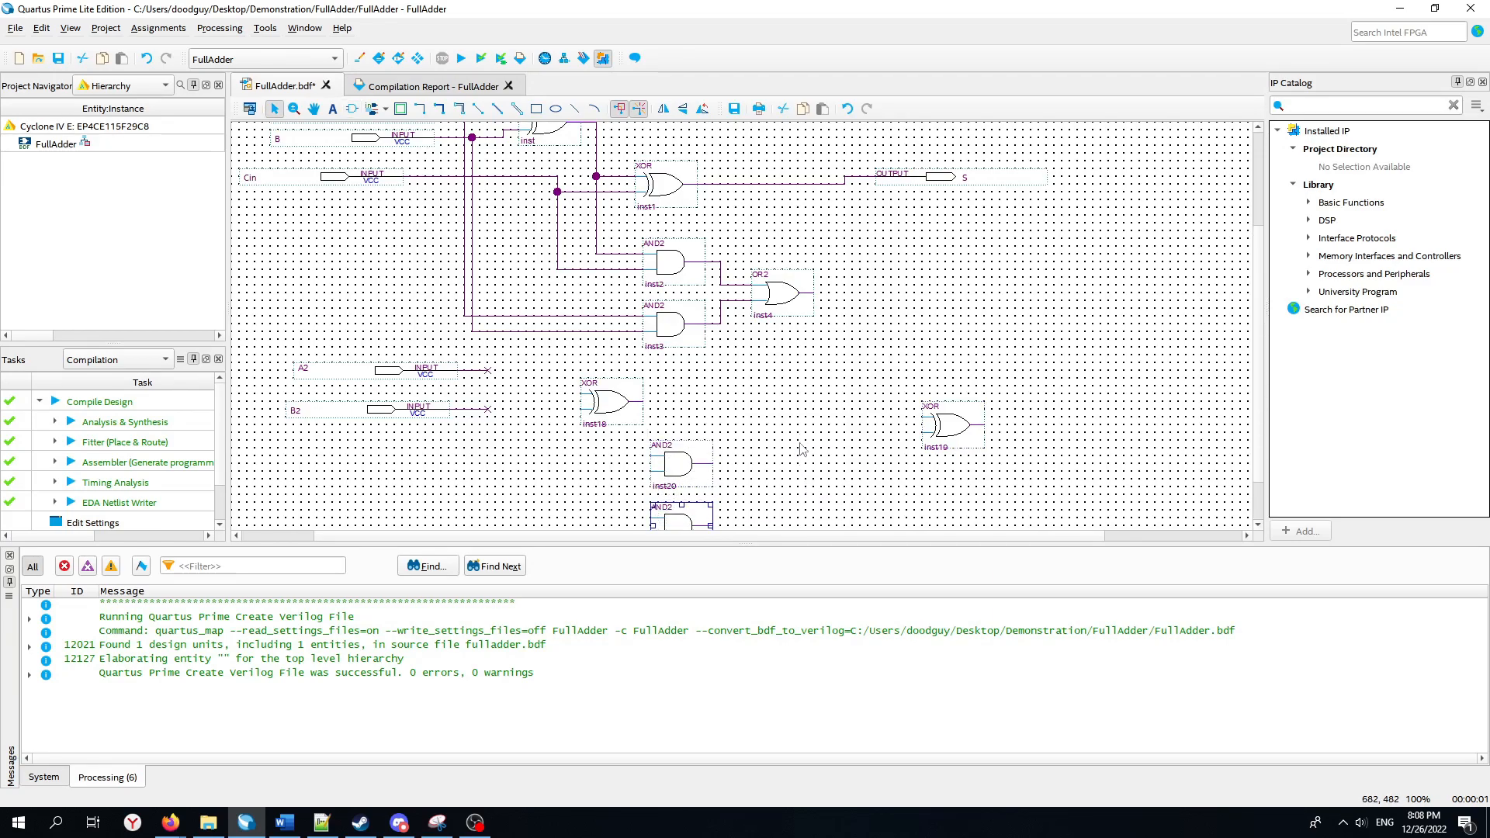
Insert one or2 gate to the right of the two new AND2 gates.
{"action": "left_click", "coordinate": [352, 109]}
{"action": "type", "text": "or2"}
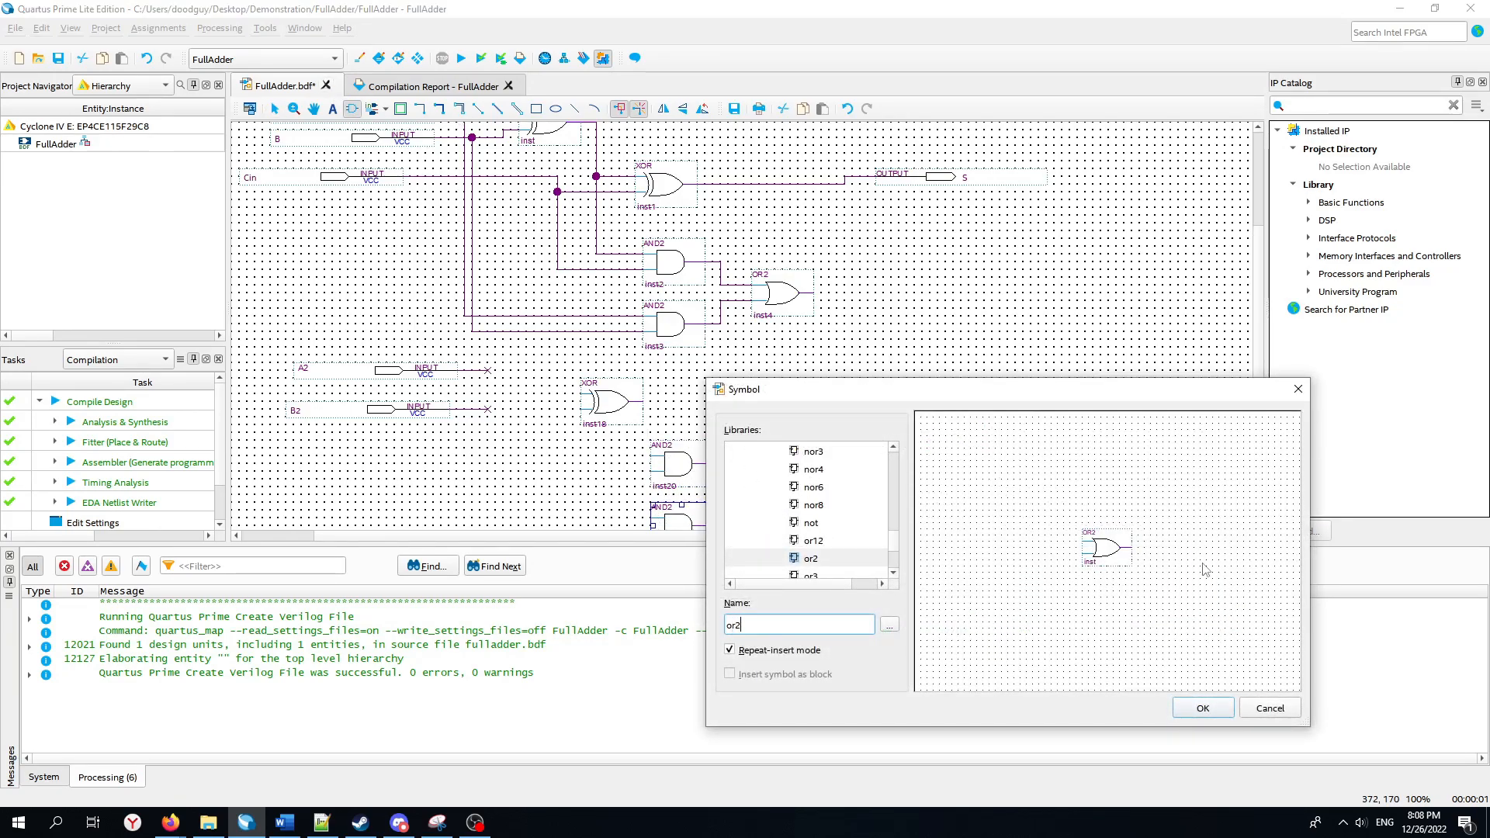
{"action": "left_click", "coordinate": [1199, 713]}
{"action": "scroll", "coordinate": [798, 447], "scroll_direction": "down", "scroll_amount": 1}
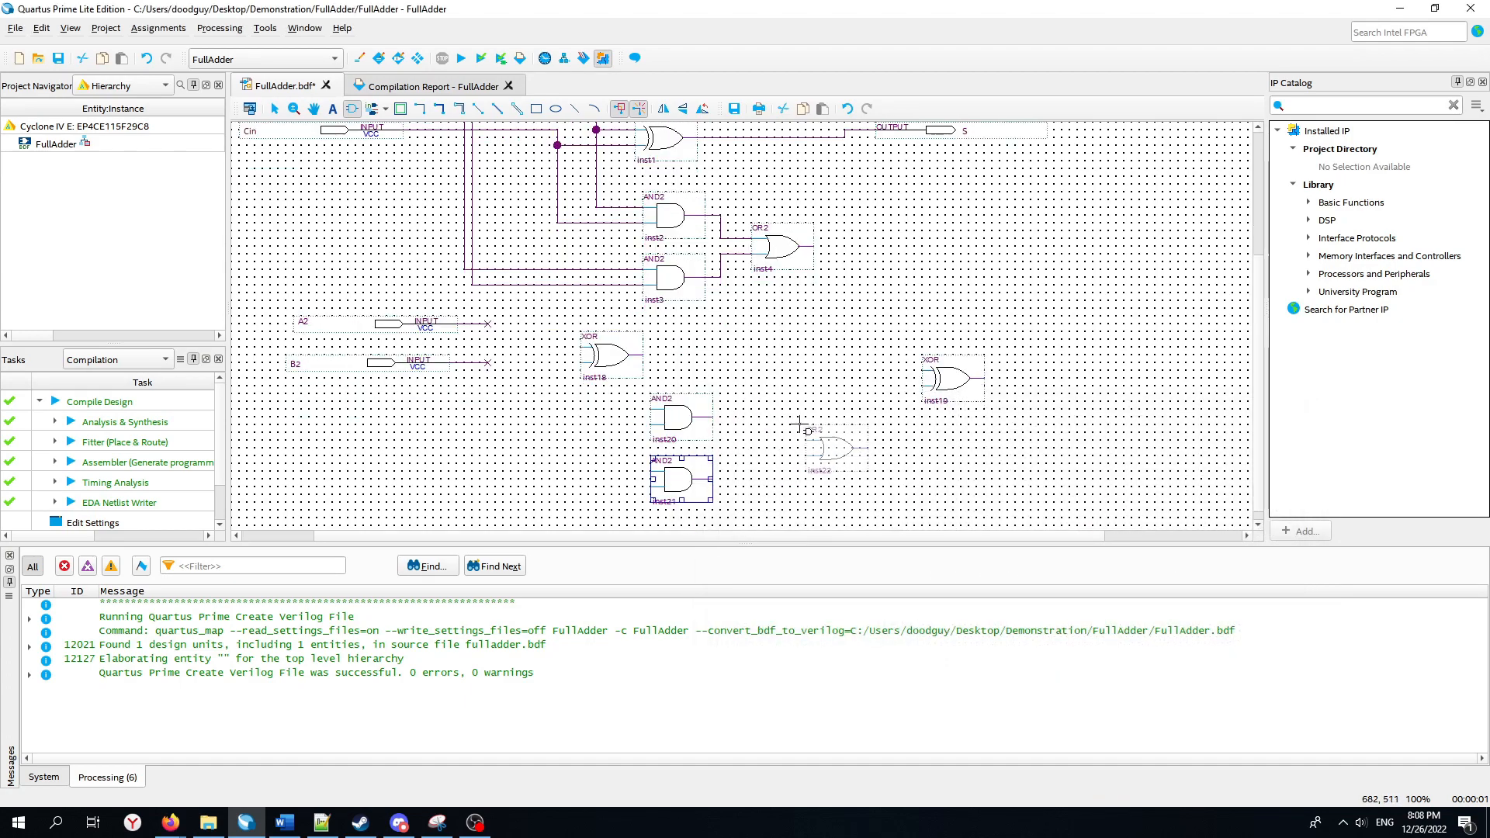
{"action": "left_click", "coordinate": [784, 417]}
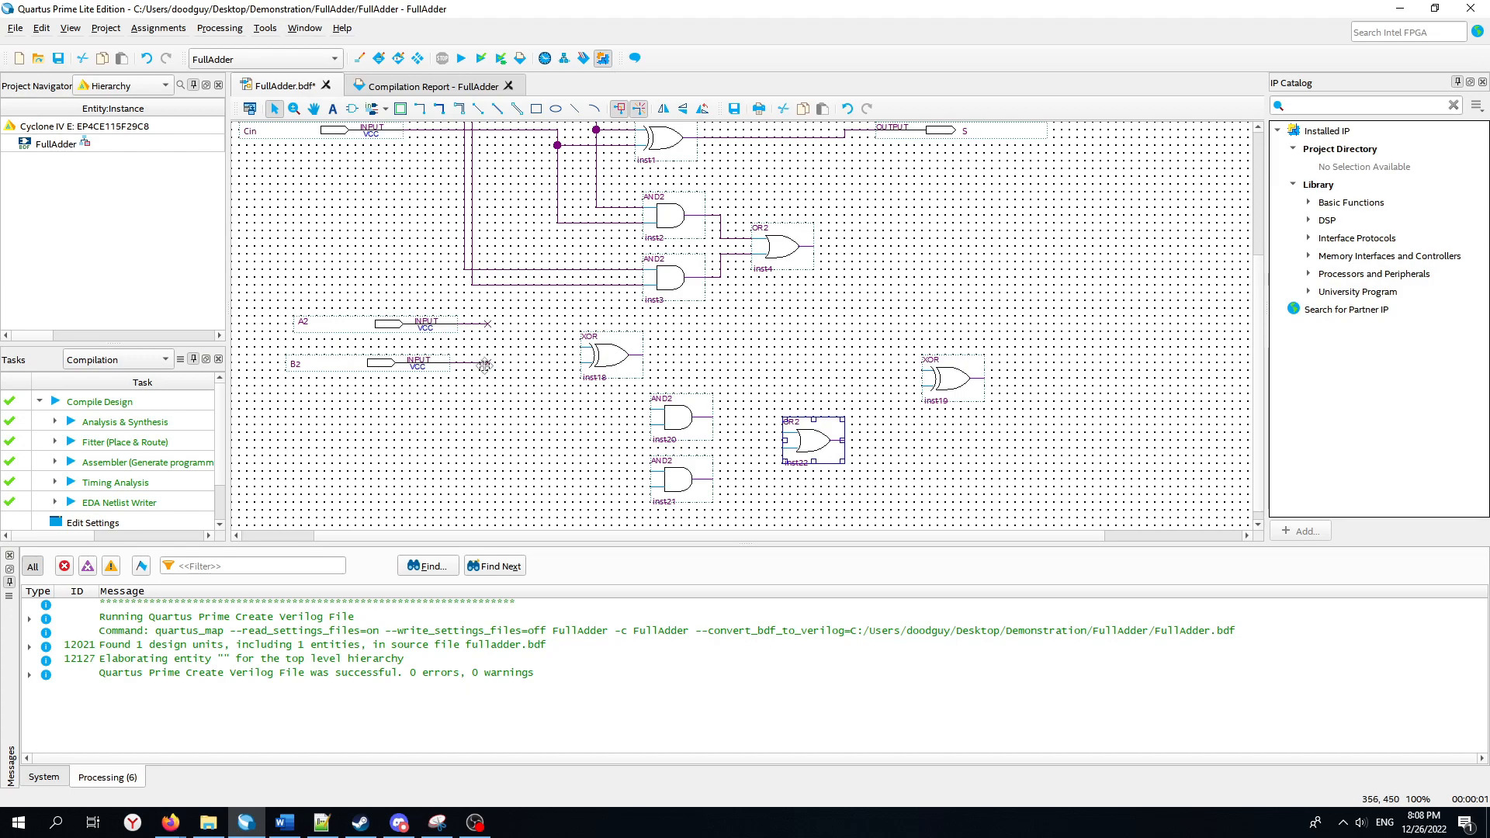
Wire B2 to the lower input and A2 to the upper input of the adjacent XOR gate.
{"action": "left_click_drag", "start_coordinate": [487, 363], "coordinate": [589, 362]}
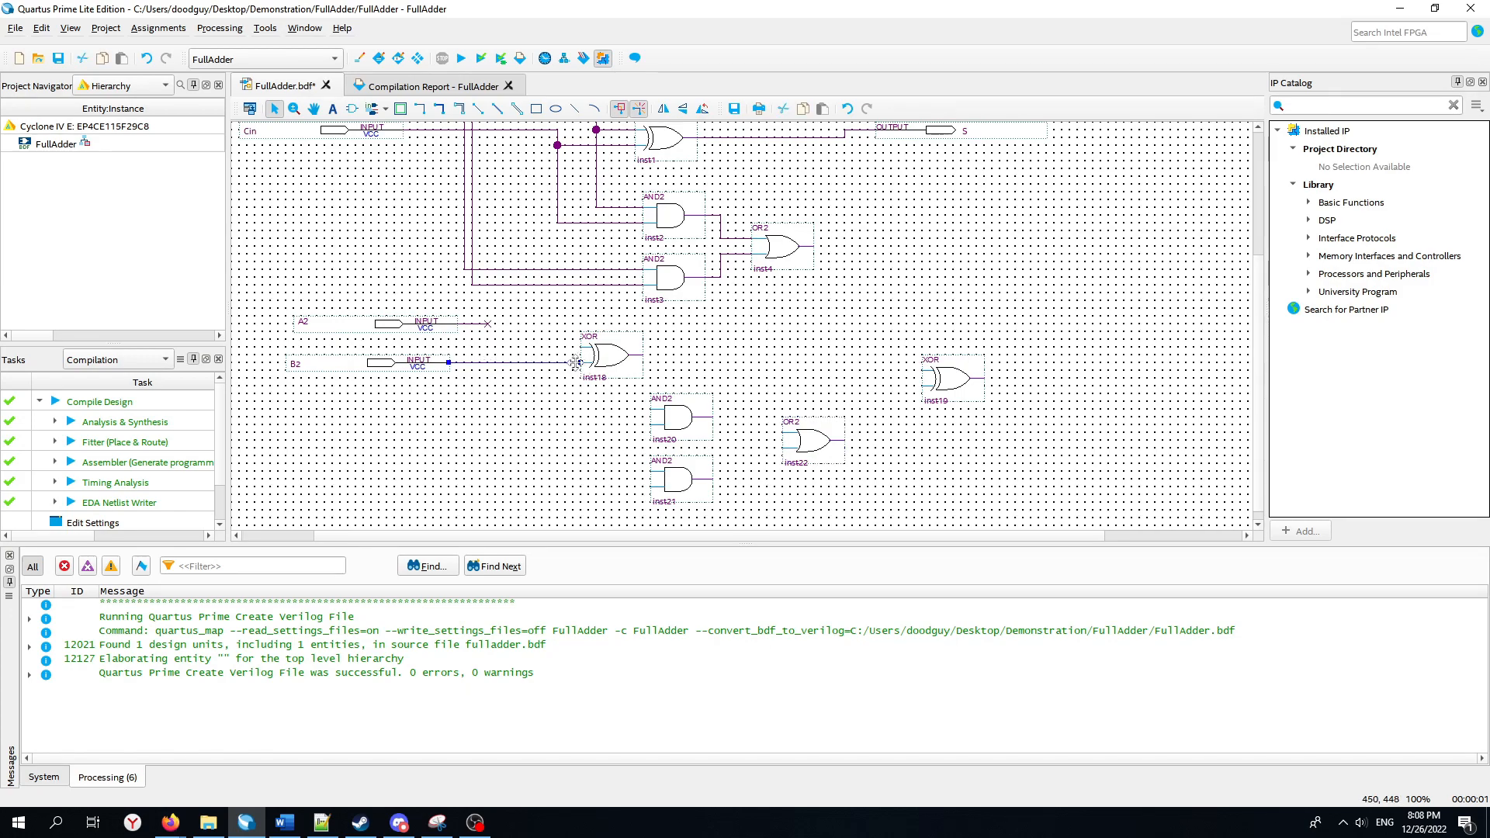
{"action": "mouse_move", "coordinate": [488, 330]}
{"action": "left_mouse_down"}
{"action": "mouse_move", "coordinate": [489, 347]}
{"action": "mouse_move", "coordinate": [583, 347]}
{"action": "left_mouse_up"}
{"action": "left_click", "coordinate": [500, 346]}
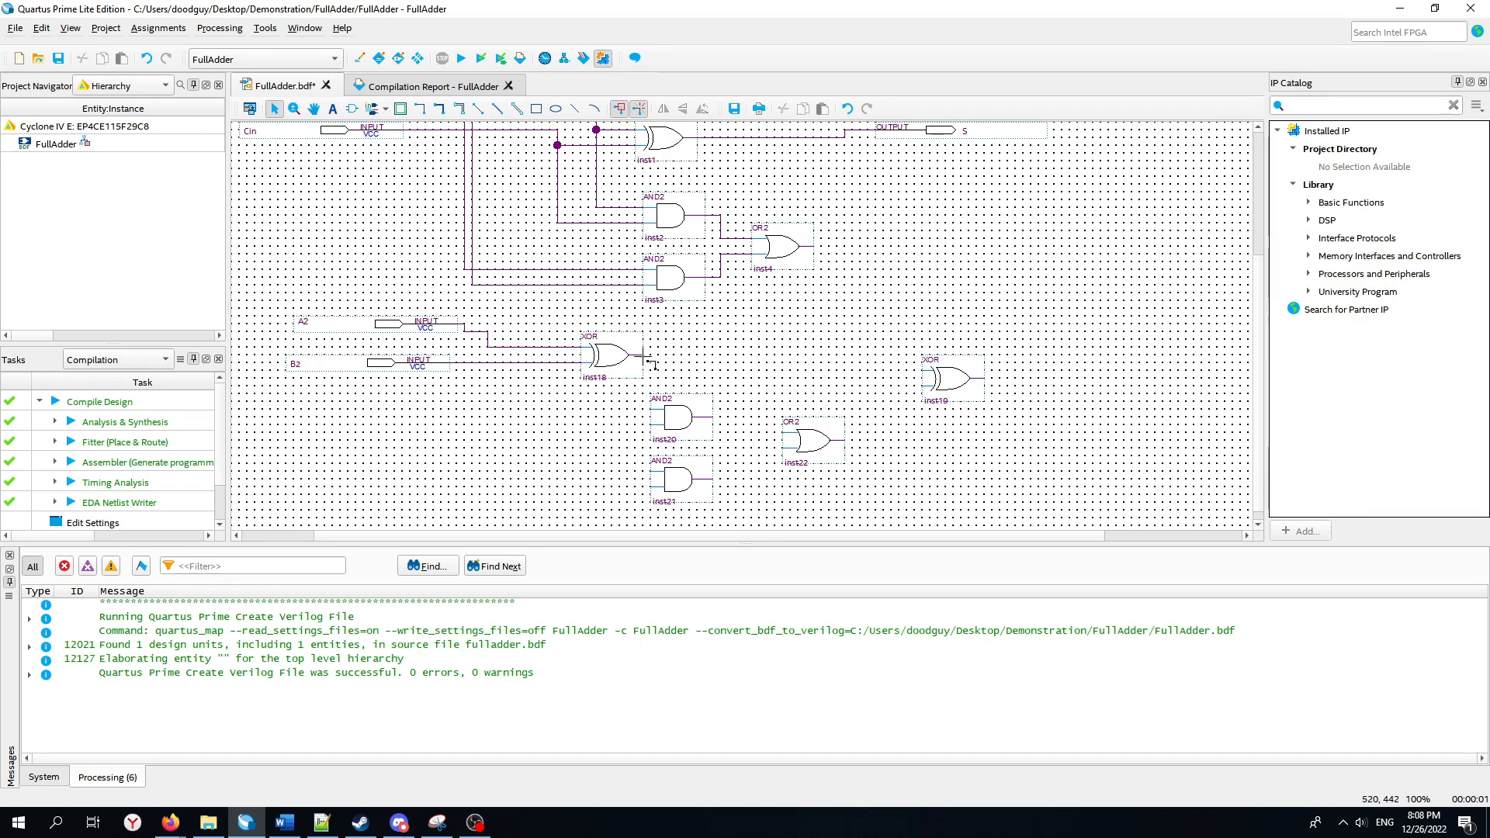
Wire the output of the XOR gate fed by A2 and B2 to the lower input of the second new XOR gate.
{"action": "scroll", "coordinate": [794, 327], "scroll_direction": "up", "scroll_amount": 3}
{"action": "scroll", "coordinate": [793, 319], "scroll_direction": "down", "scroll_amount": 2}
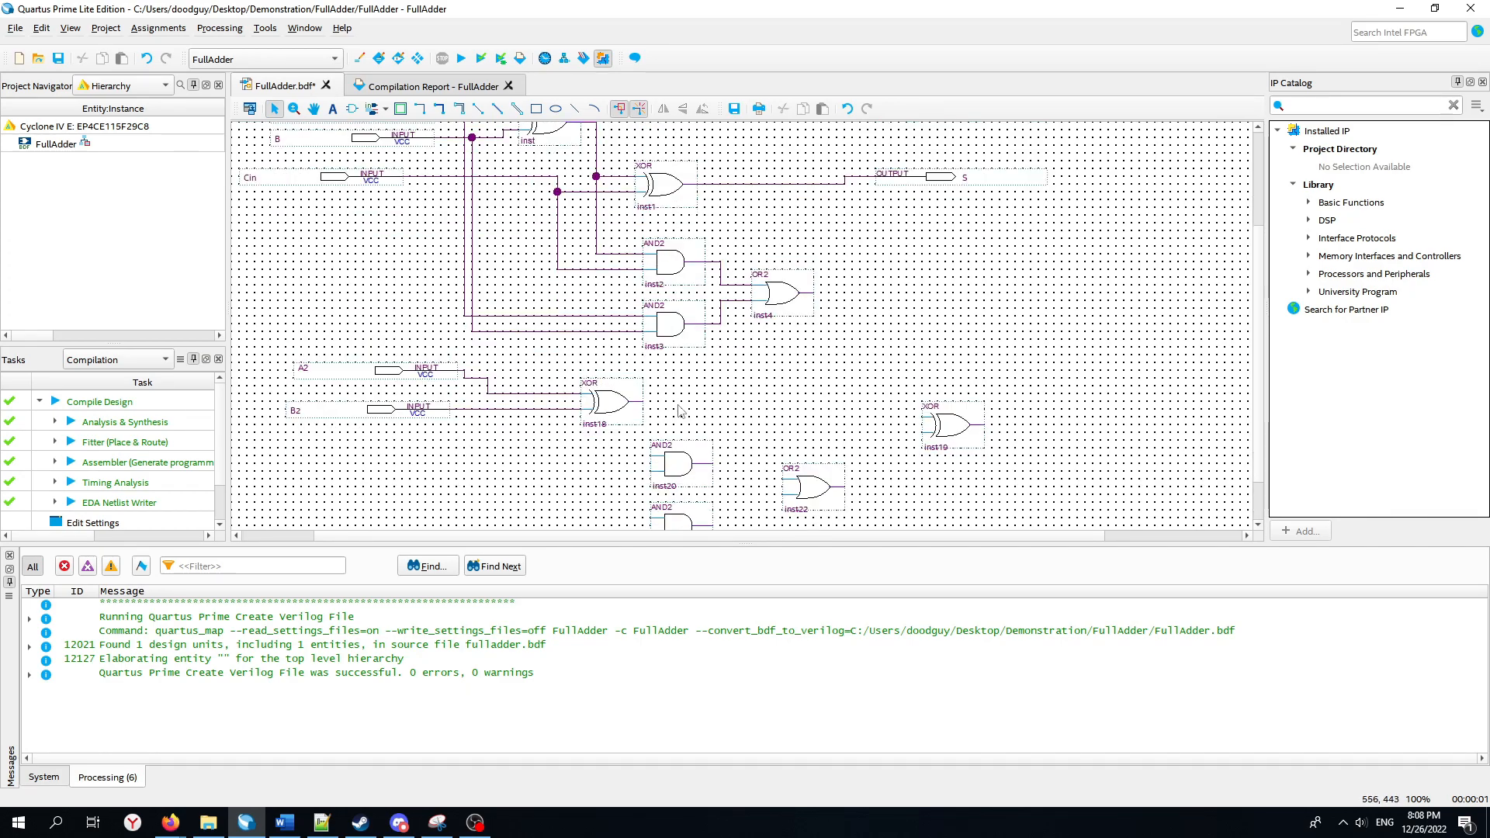
{"action": "mouse_move", "coordinate": [649, 403]}
{"action": "left_mouse_down"}
{"action": "mouse_move", "coordinate": [829, 446]}
{"action": "mouse_move", "coordinate": [824, 423]}
{"action": "mouse_move", "coordinate": [922, 432]}
{"action": "left_mouse_up"}
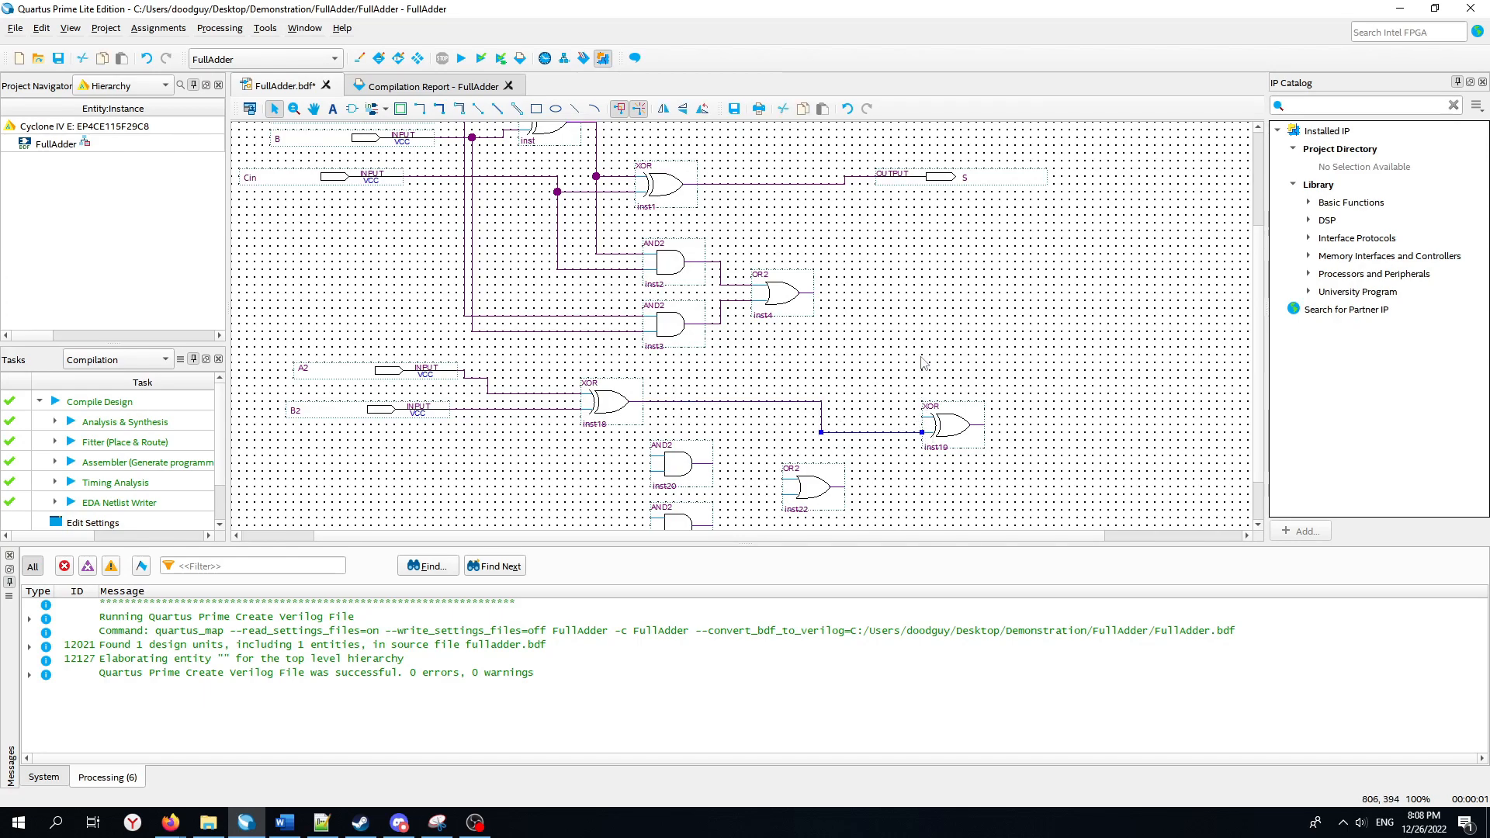
{"action": "scroll", "coordinate": [990, 343], "scroll_direction": "up", "scroll_amount": 2}
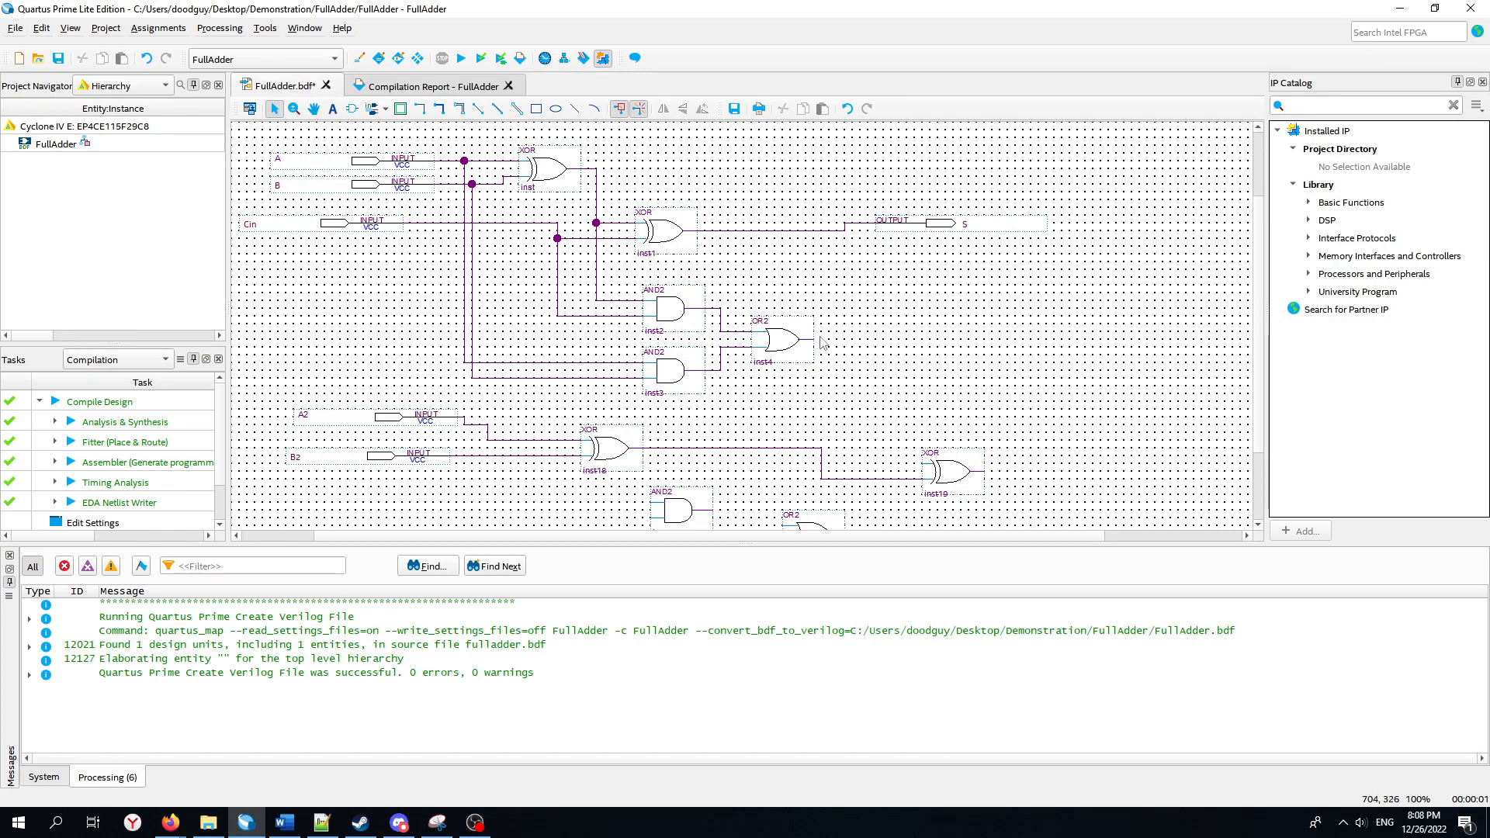
Wire the output of the first stage's OR2 gate to the upper input of the second stage's last XOR gate.
{"action": "left_click_drag", "start_coordinate": [828, 339], "coordinate": [891, 464]}
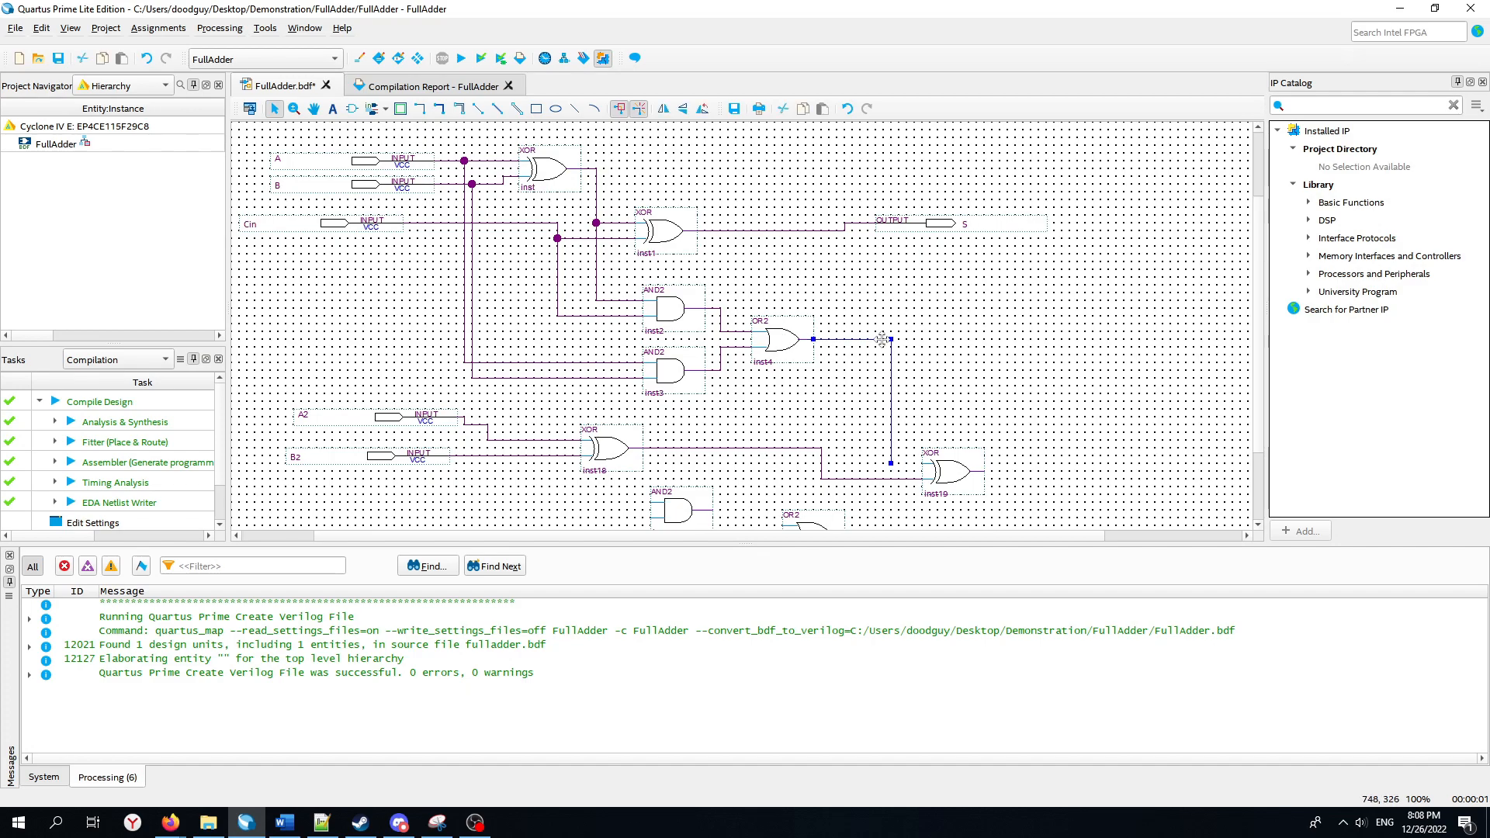
{"action": "left_click", "coordinate": [928, 397]}
{"action": "scroll", "coordinate": [950, 453], "scroll_direction": "down", "scroll_amount": 1}
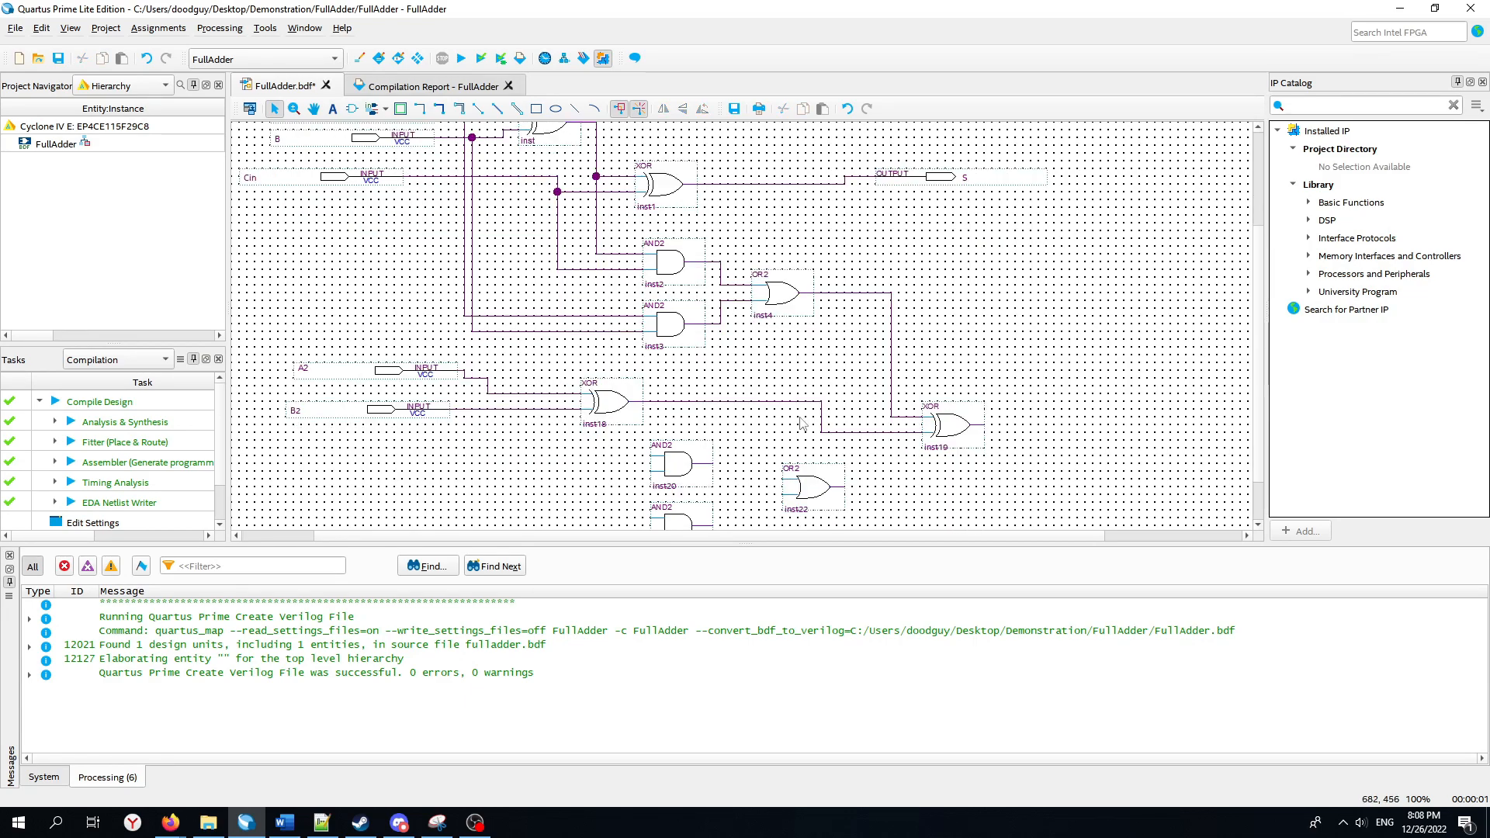
{"action": "scroll", "coordinate": [815, 388], "scroll_direction": "down", "scroll_amount": 3}
{"action": "scroll", "coordinate": [792, 368], "scroll_direction": "up", "scroll_amount": 3}
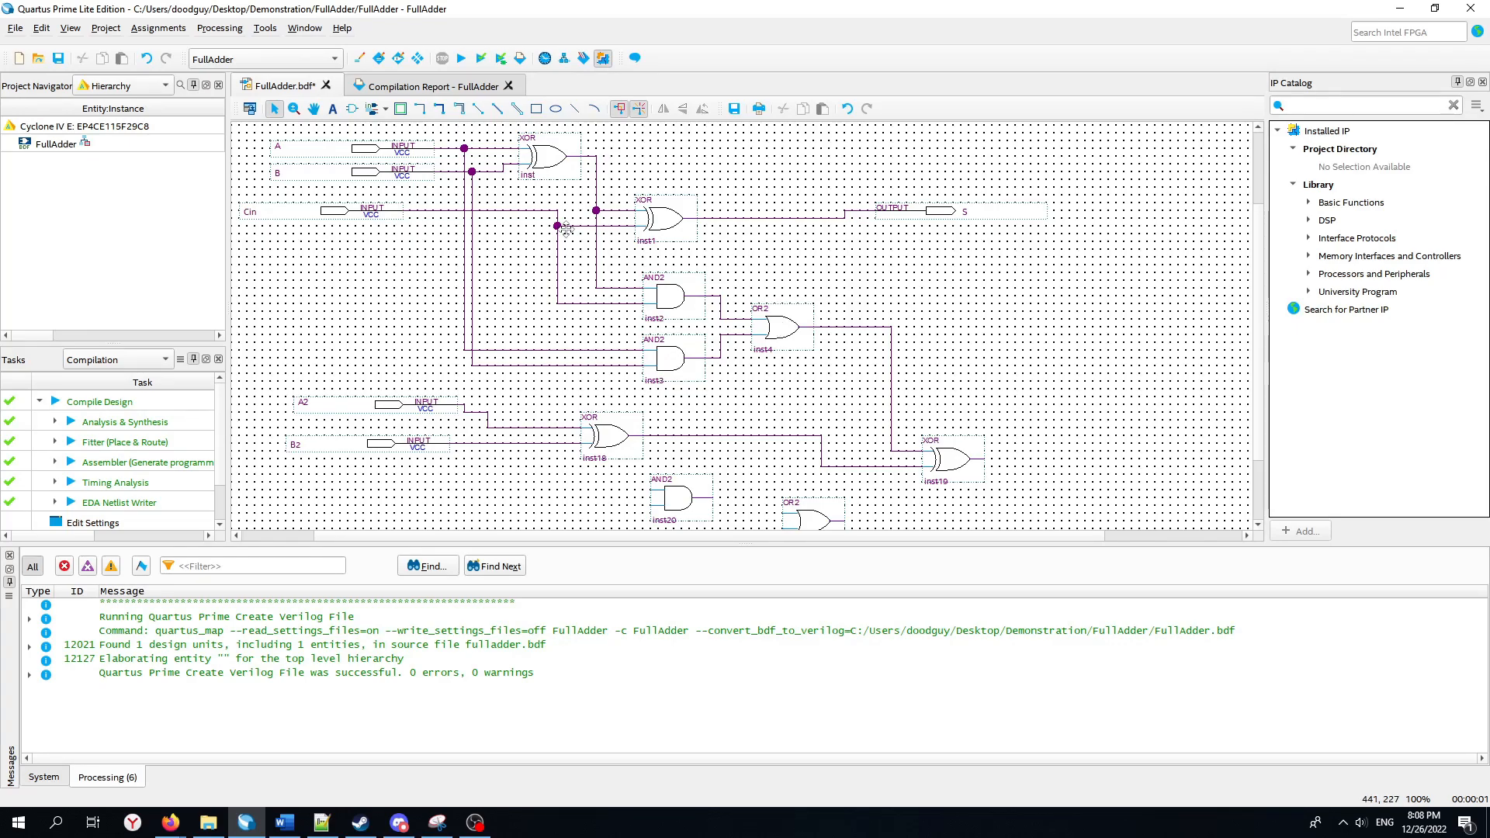
Move the two new AND2 gates and the new OR2 gate together to just below the second stage's last XOR gate.
{"action": "scroll", "coordinate": [655, 290], "scroll_direction": "down", "scroll_amount": 2}
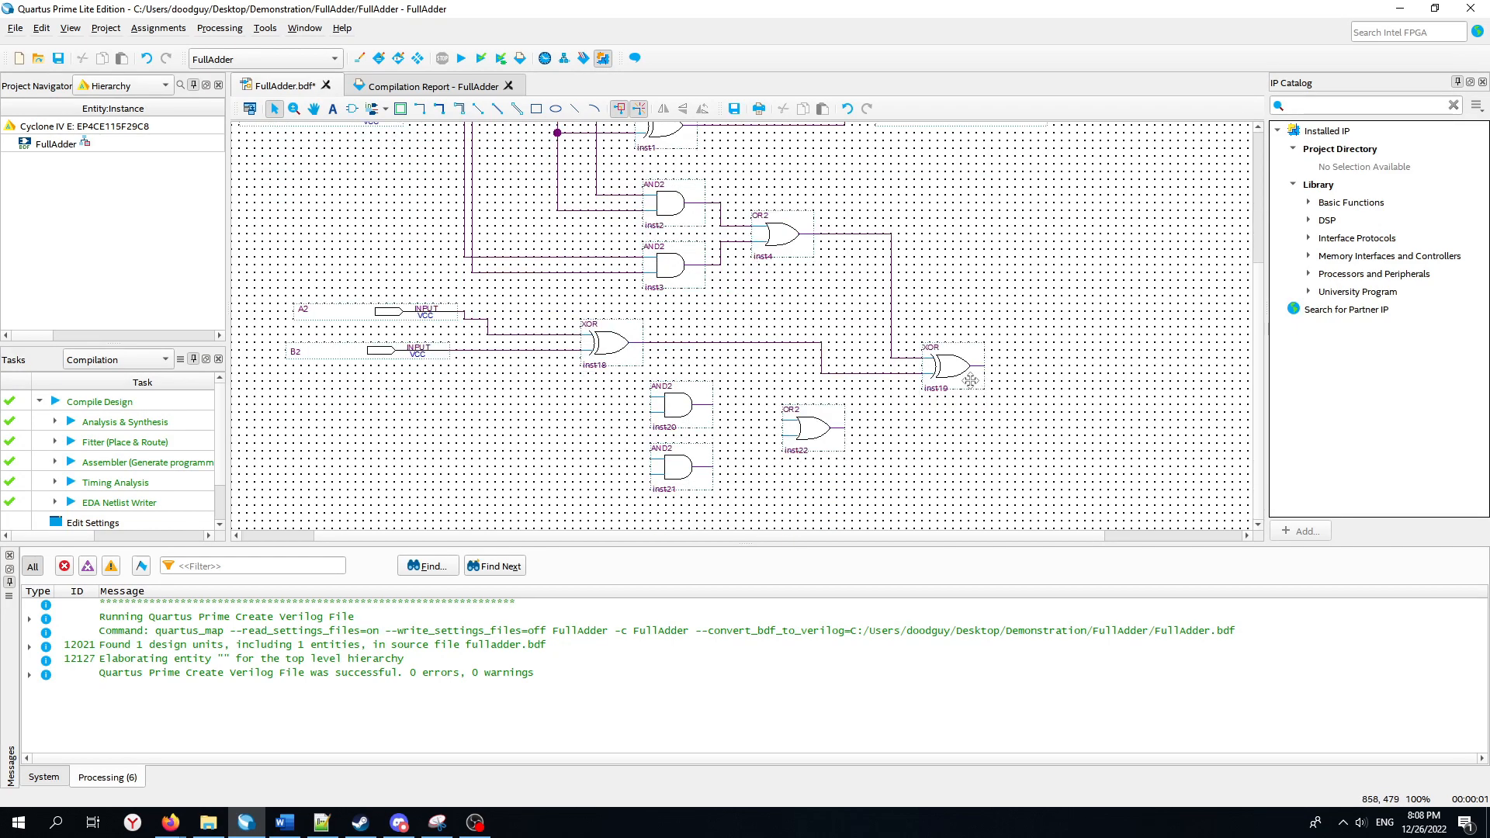
{"action": "left_click_drag", "start_coordinate": [844, 496], "coordinate": [605, 394]}
{"action": "left_click", "coordinate": [680, 400]}
{"action": "left_click_drag", "start_coordinate": [859, 499], "coordinate": [589, 370]}
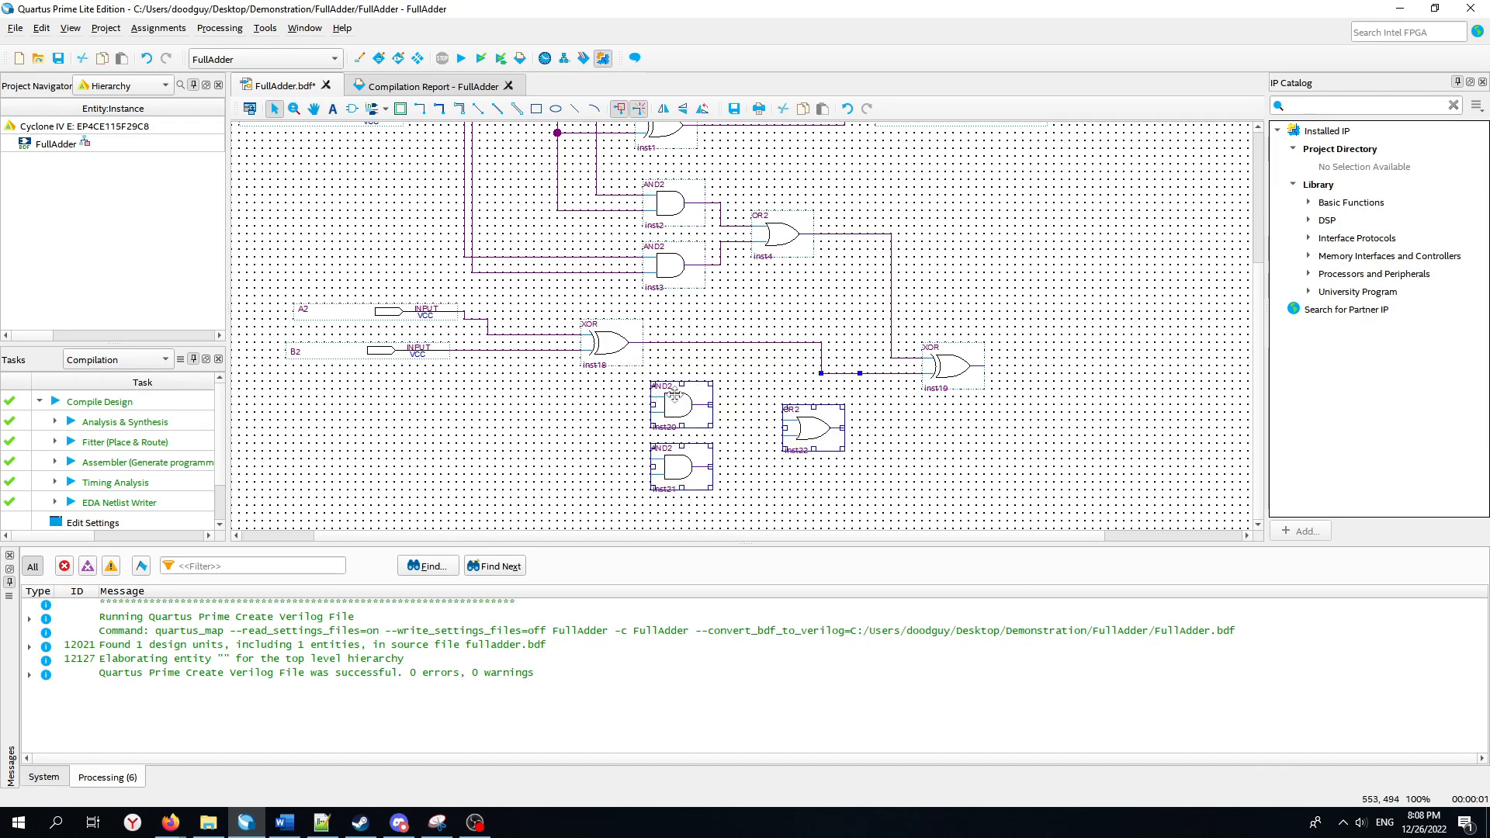
{"action": "left_click", "coordinate": [846, 485]}
{"action": "left_click_drag", "start_coordinate": [825, 501], "coordinate": [608, 383]}
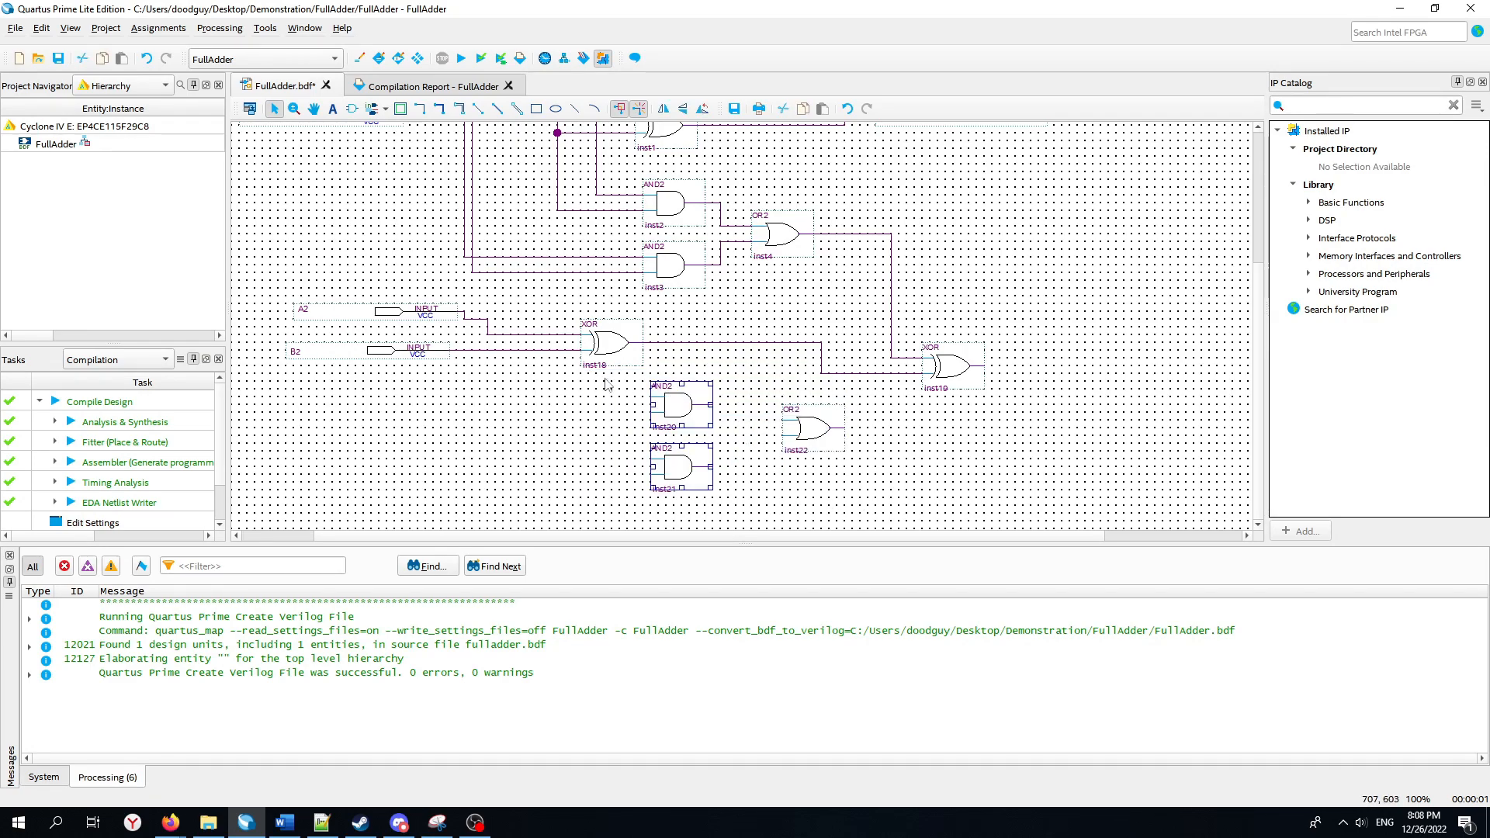
{"action": "left_click", "coordinate": [850, 481]}
{"action": "left_click_drag", "start_coordinate": [858, 503], "coordinate": [590, 388]}
{"action": "left_click_drag", "start_coordinate": [680, 403], "coordinate": [902, 439]}
{"action": "left_click", "coordinate": [925, 301]}
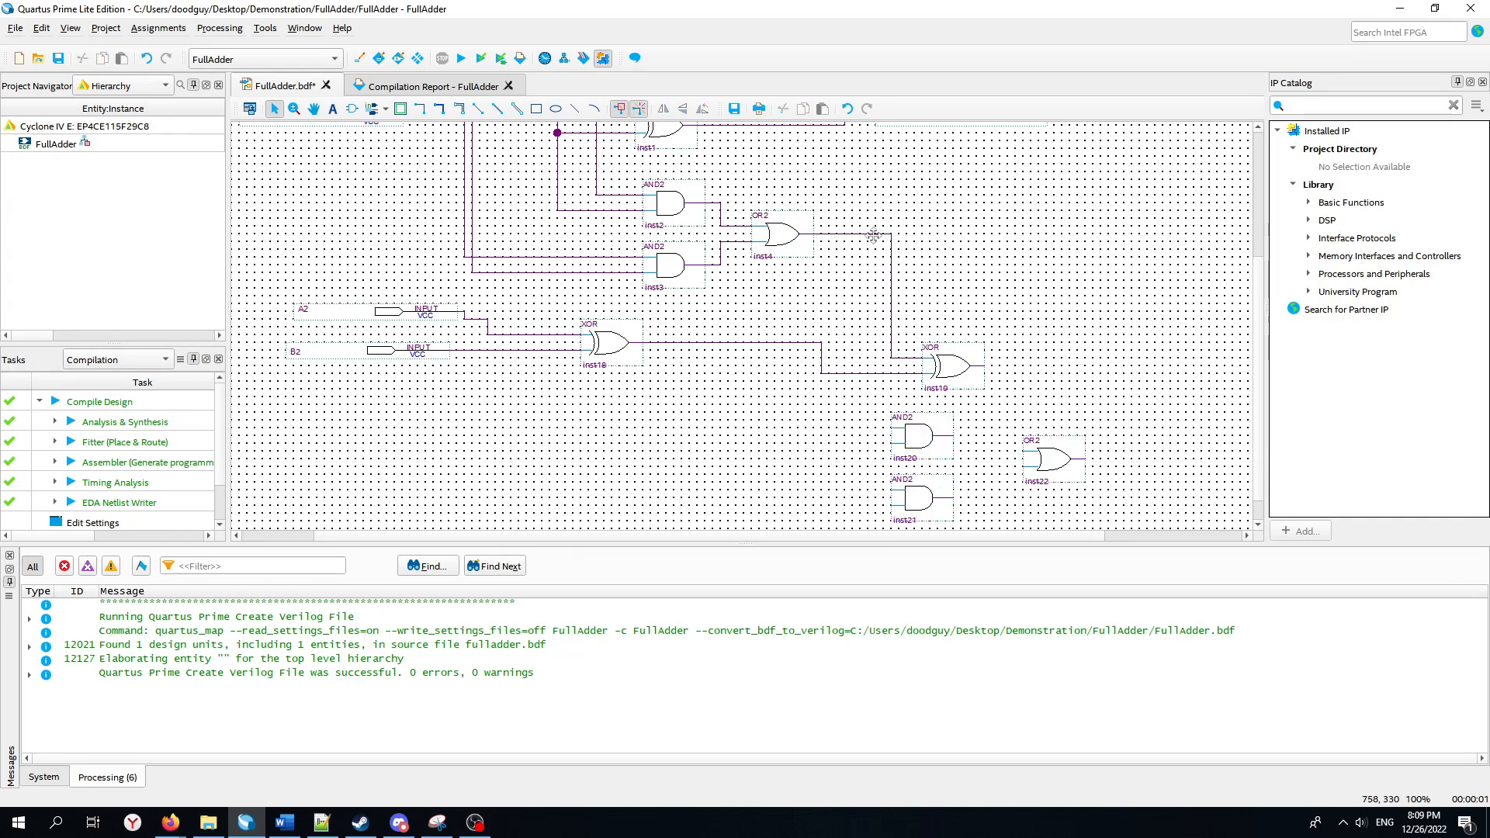
Branch a wire from the first stage's OR2 output to the lower input of the second stage's upper AND2 gate.
{"action": "left_click_drag", "start_coordinate": [816, 236], "coordinate": [860, 427]}
{"action": "scroll", "coordinate": [671, 225], "scroll_direction": "up", "scroll_amount": 3}
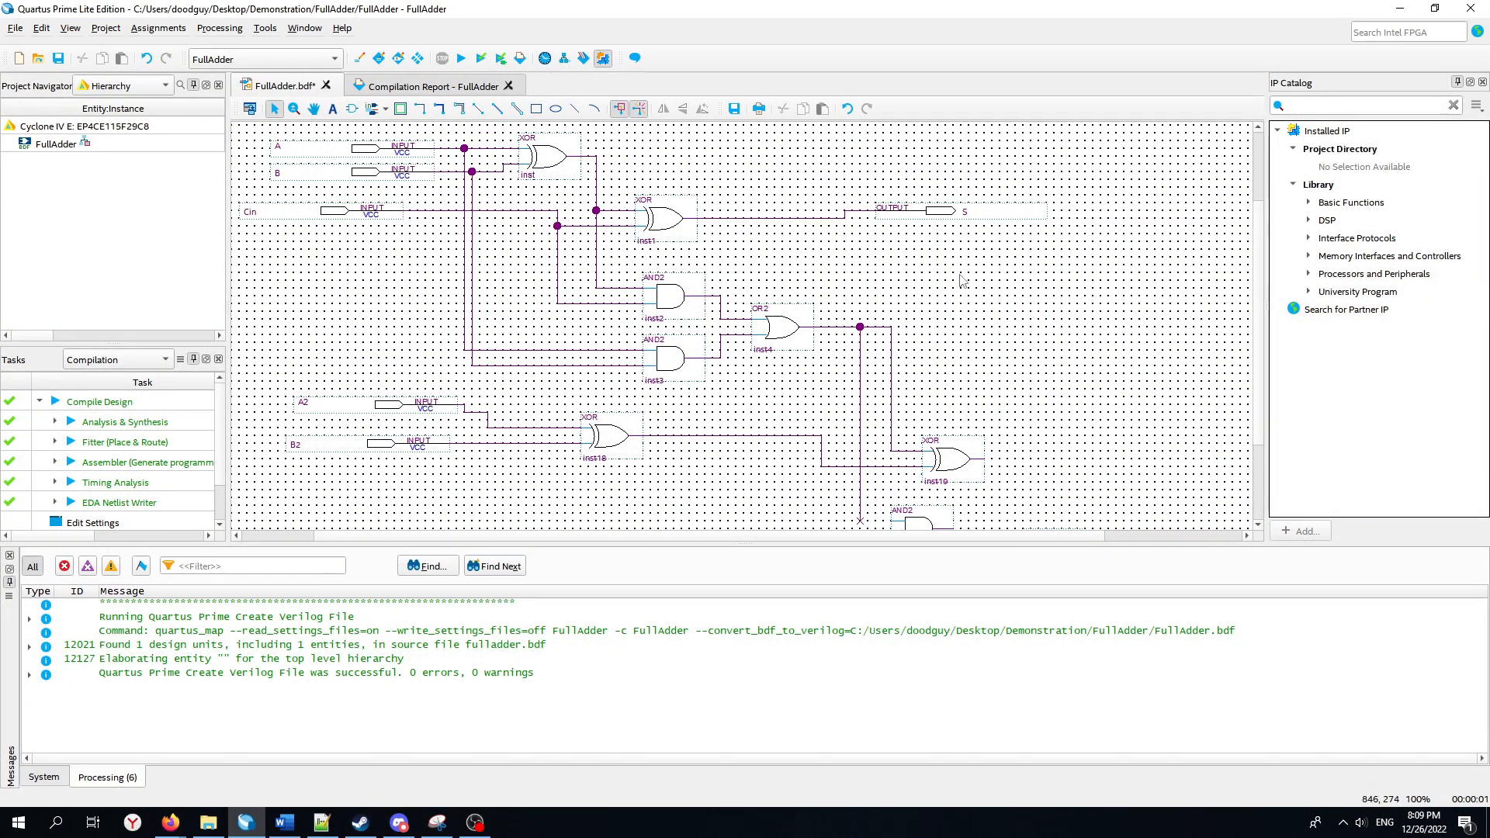
{"action": "scroll", "coordinate": [961, 256], "scroll_direction": "down", "scroll_amount": 4}
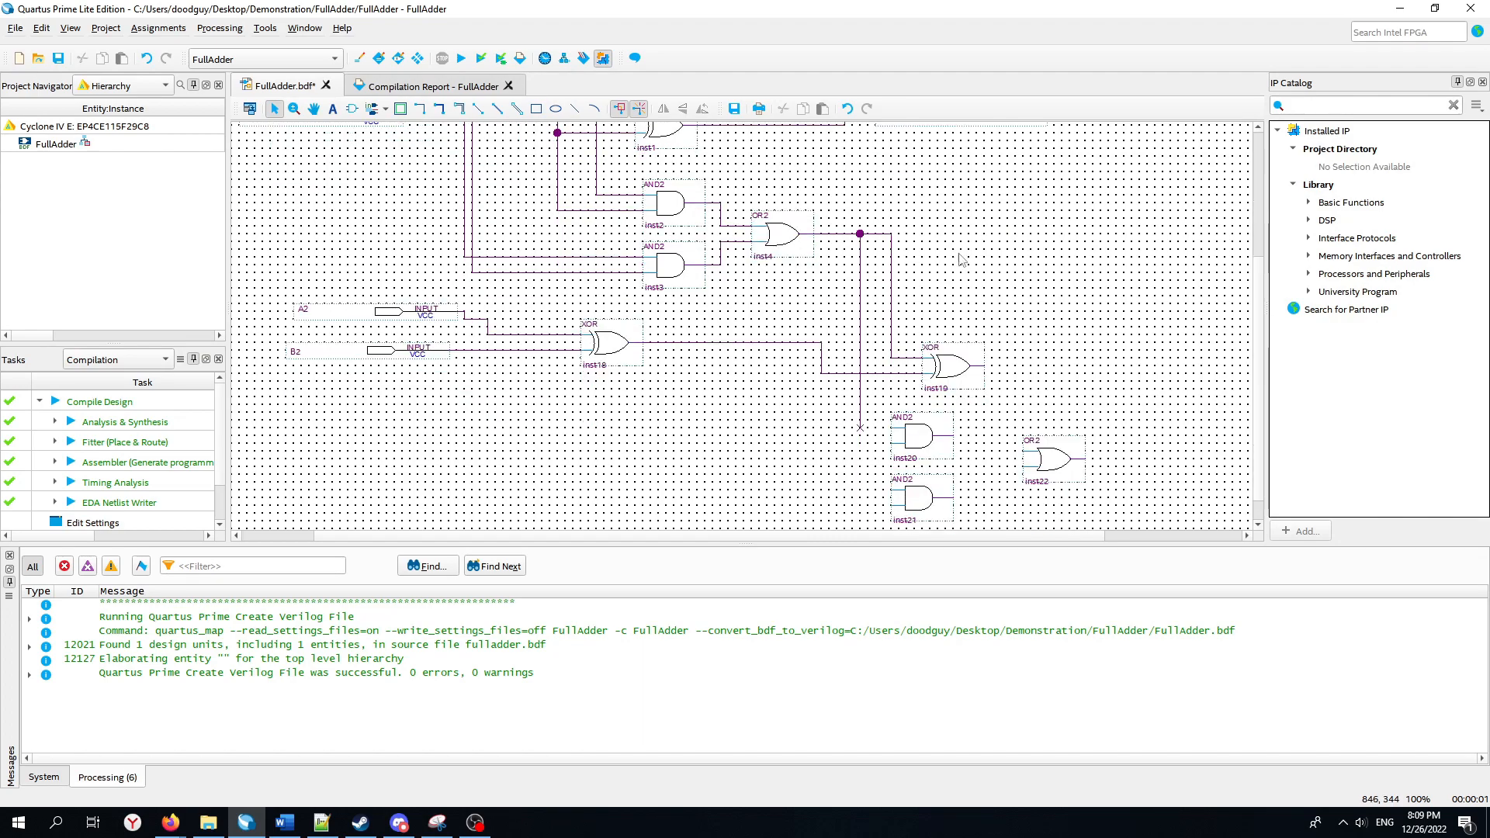
{"action": "left_click_drag", "start_coordinate": [860, 395], "coordinate": [892, 413]}
{"action": "left_click", "coordinate": [1036, 325]}
Branch a wire from the output of the XOR gate fed by A2 and B2 to the upper input of the same AND2 gate.
{"action": "scroll", "coordinate": [1025, 296], "scroll_direction": "up", "scroll_amount": 2}
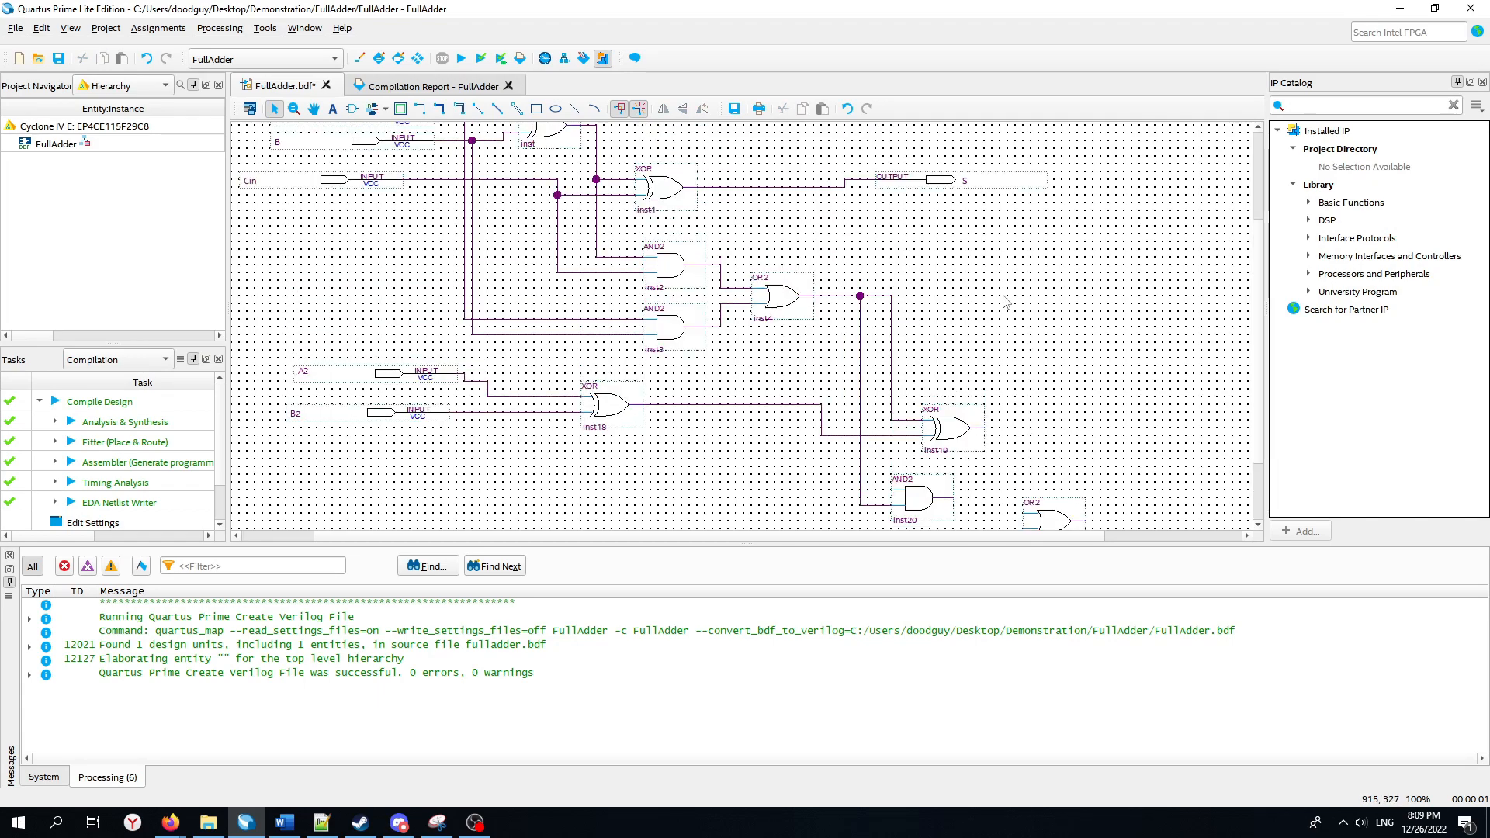
{"action": "scroll", "coordinate": [635, 210], "scroll_direction": "up", "scroll_amount": 1}
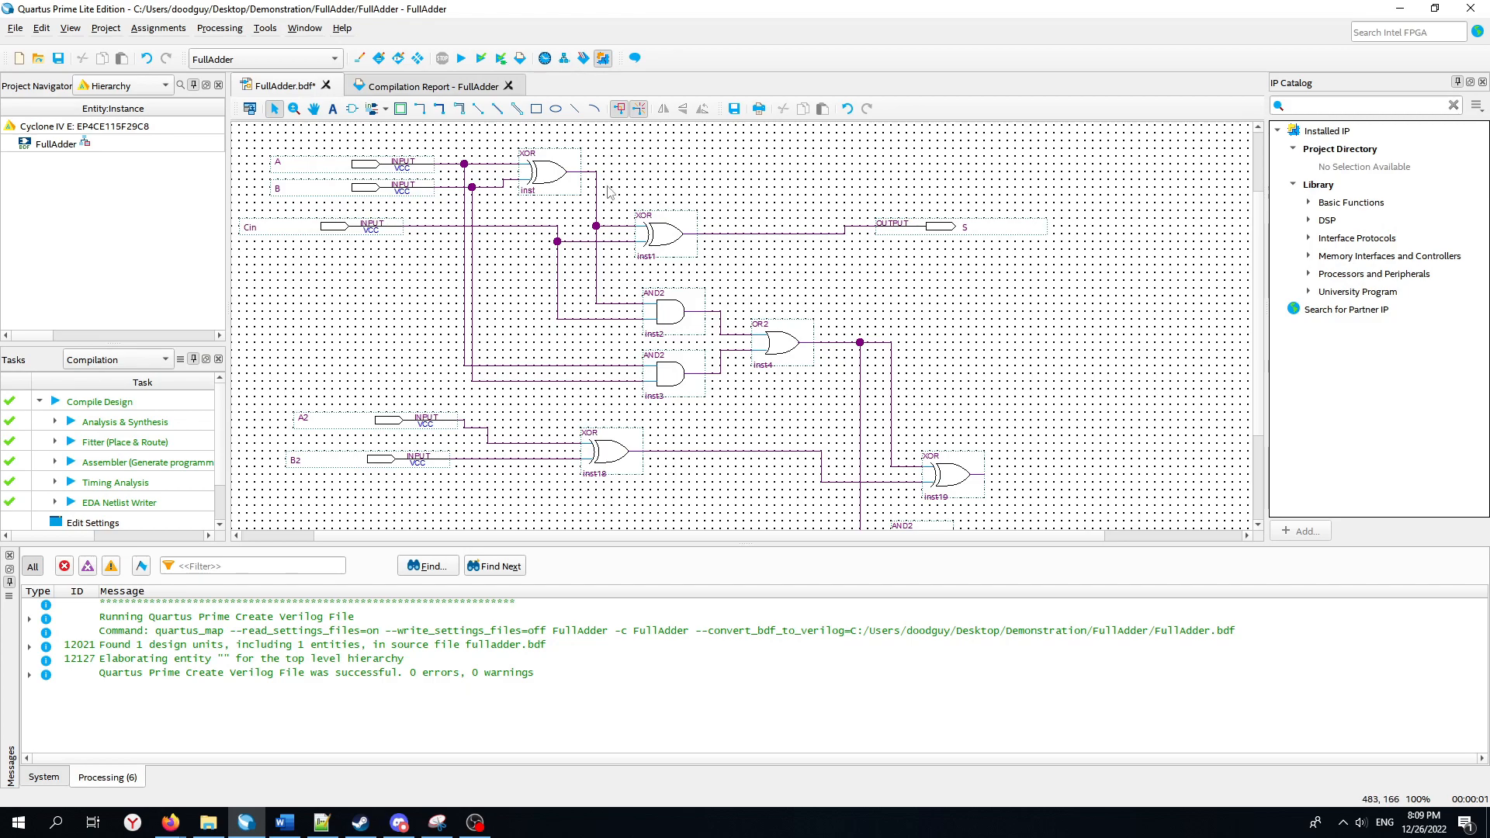
{"action": "scroll", "coordinate": [609, 192], "scroll_direction": "down", "scroll_amount": 2}
{"action": "mouse_move", "coordinate": [638, 312]}
{"action": "left_mouse_down"}
{"action": "mouse_move", "coordinate": [800, 424]}
{"action": "mouse_move", "coordinate": [876, 397]}
{"action": "left_mouse_up"}
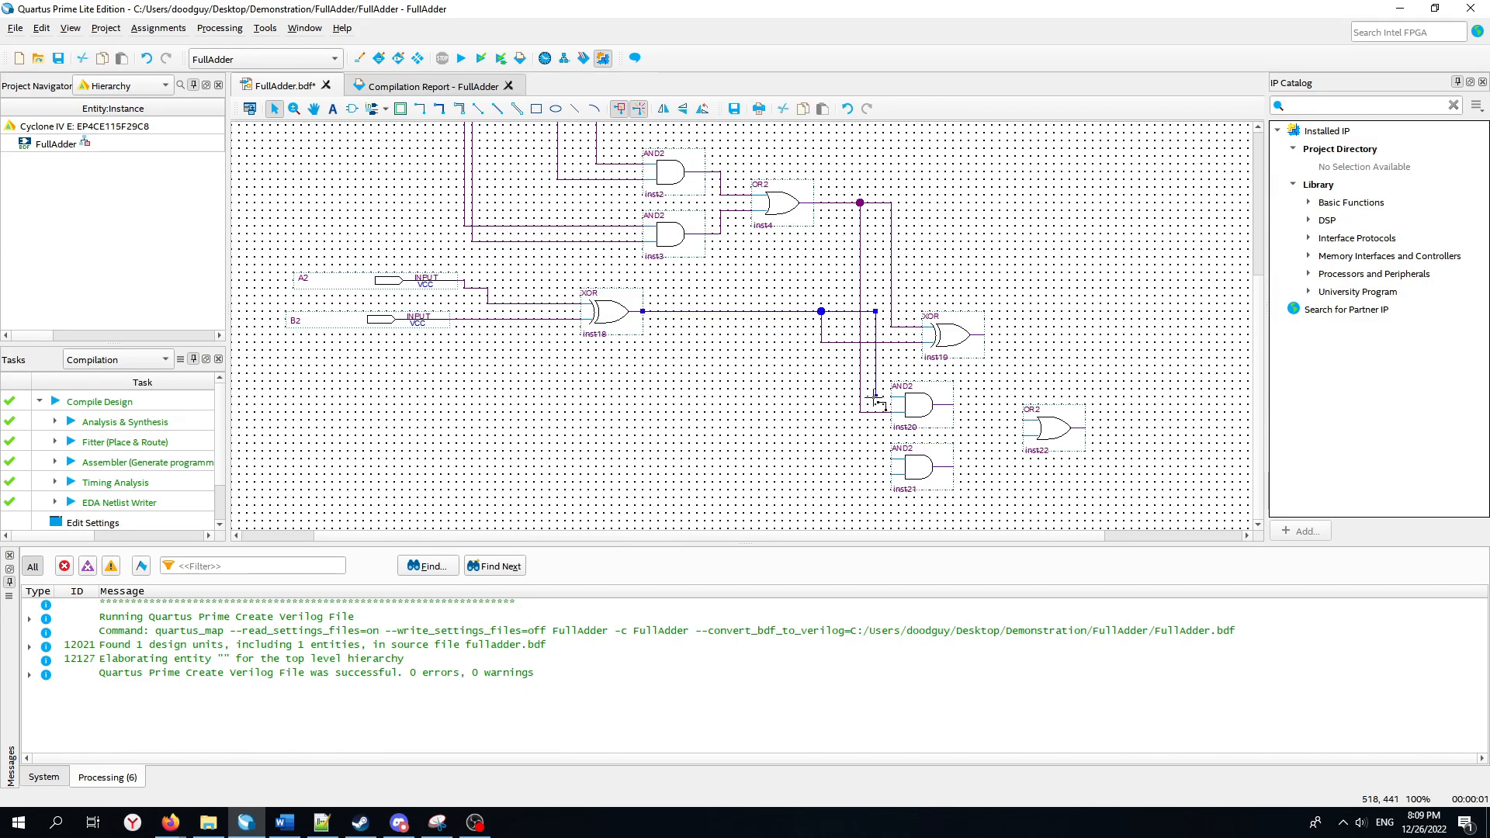
{"action": "left_click", "coordinate": [1011, 360]}
Branch wires from A2 to the upper input and from B2 to the lower input of the second stage's lower AND2 gate.
{"action": "mouse_move", "coordinate": [470, 285]}
{"action": "left_mouse_down"}
{"action": "mouse_move", "coordinate": [476, 425]}
{"action": "mouse_move", "coordinate": [534, 450]}
{"action": "mouse_move", "coordinate": [893, 459]}
{"action": "left_mouse_up"}
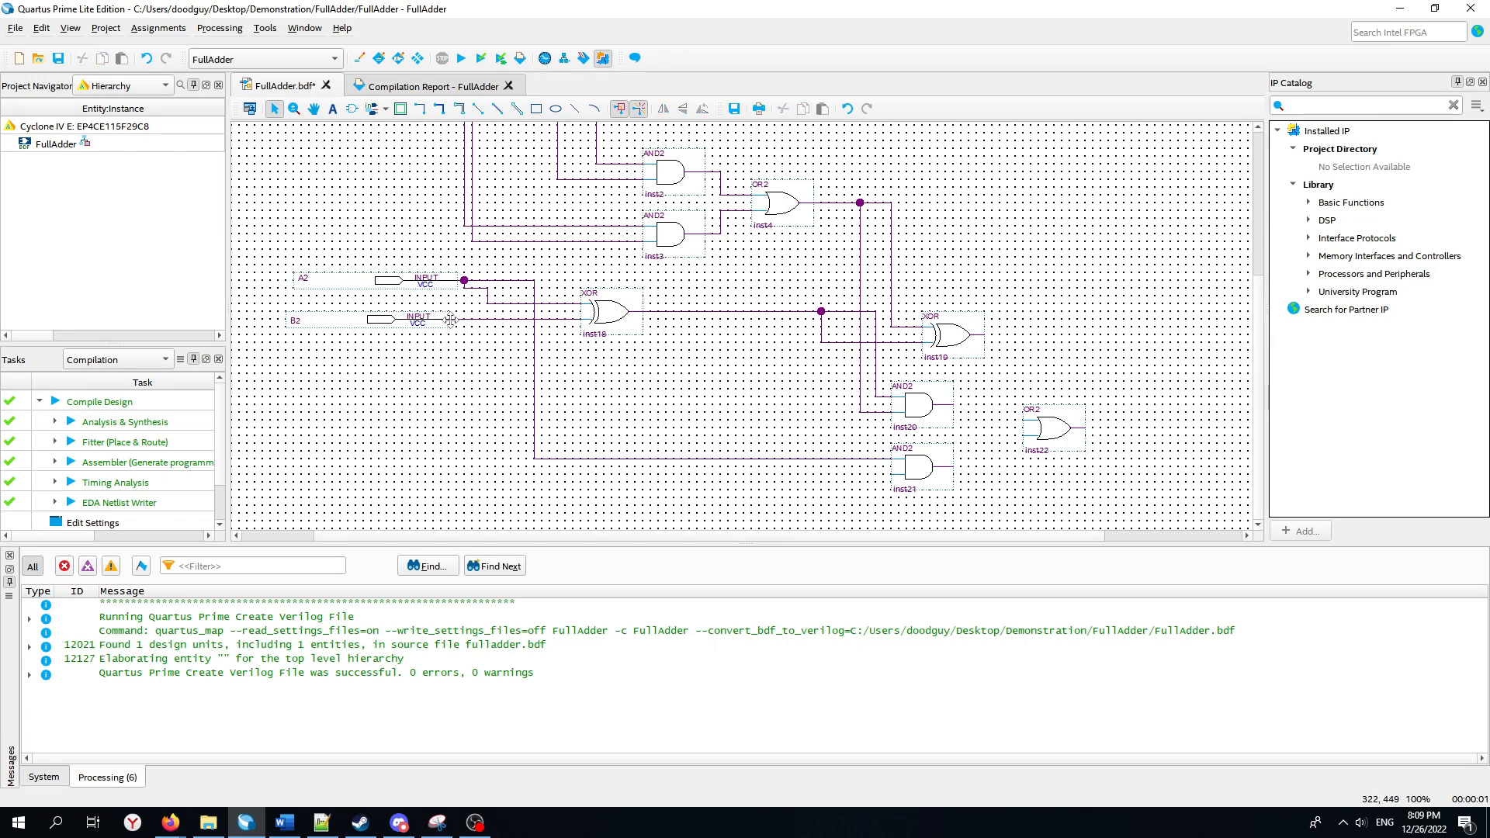
{"action": "mouse_move", "coordinate": [451, 320]}
{"action": "left_mouse_down"}
{"action": "mouse_move", "coordinate": [558, 361]}
{"action": "mouse_move", "coordinate": [559, 482]}
{"action": "left_mouse_up"}
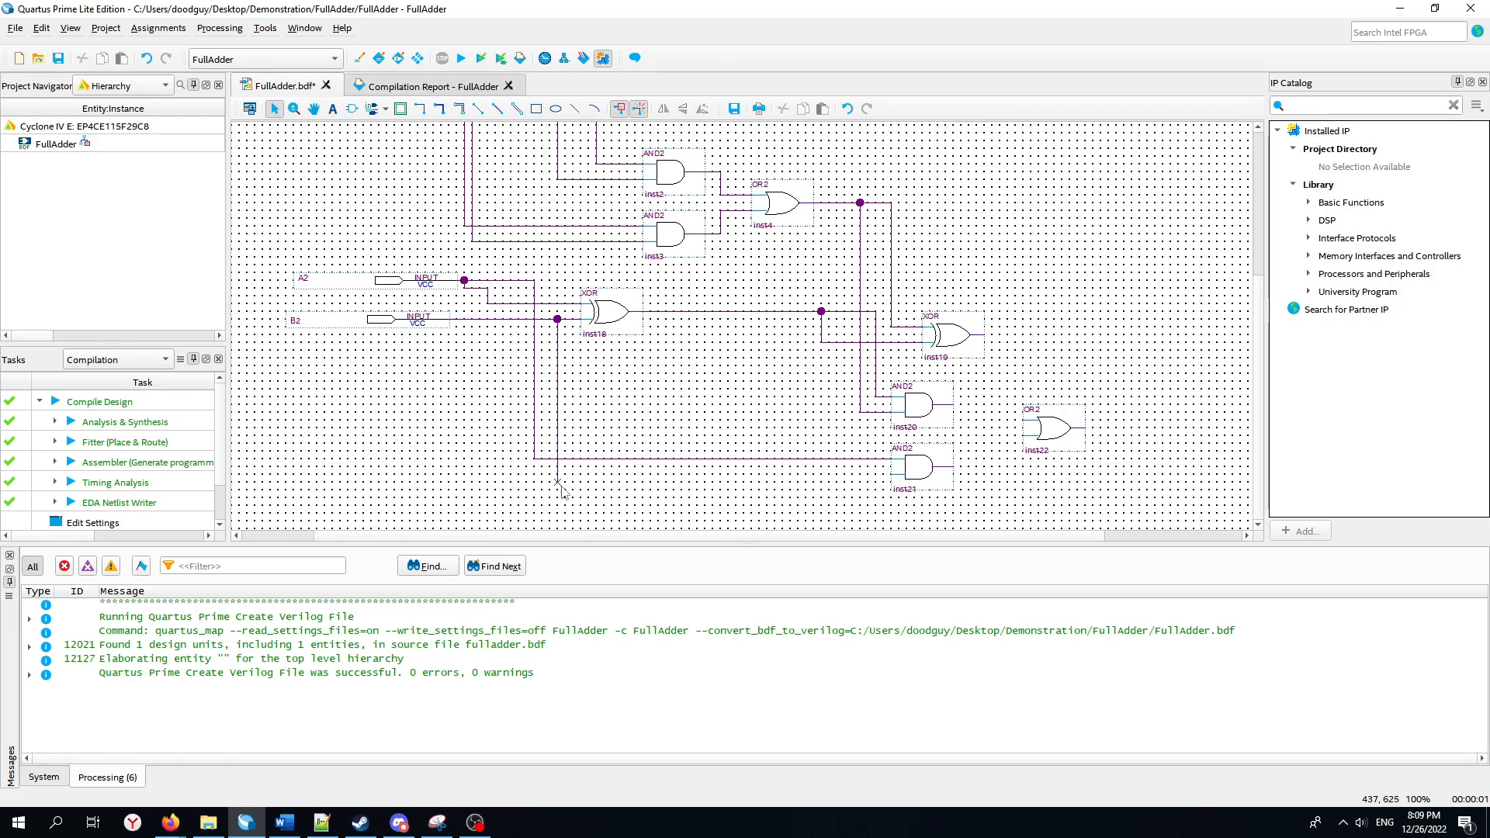
{"action": "left_click_drag", "start_coordinate": [557, 482], "coordinate": [891, 474]}
{"action": "left_click", "coordinate": [853, 501]}
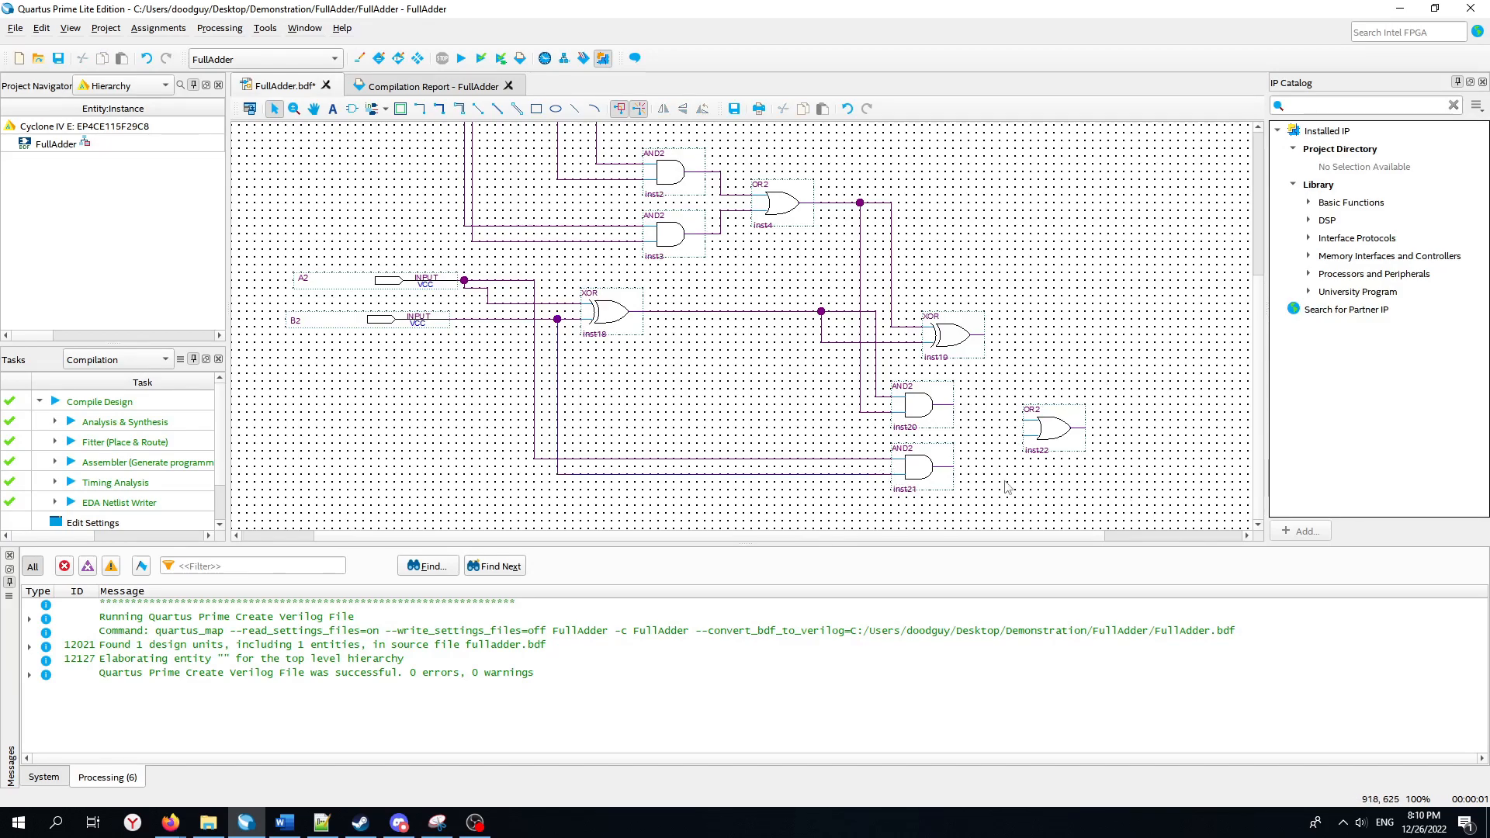
Wire the outputs of the second stage's two AND2 gates to the inputs of its OR2 gate.
{"action": "mouse_move", "coordinate": [963, 468]}
{"action": "left_mouse_down"}
{"action": "mouse_move", "coordinate": [982, 440]}
{"action": "mouse_move", "coordinate": [985, 454]}
{"action": "mouse_move", "coordinate": [1025, 435]}
{"action": "mouse_move", "coordinate": [985, 420]}
{"action": "mouse_move", "coordinate": [1025, 420]}
{"action": "left_mouse_up"}
{"action": "scroll", "coordinate": [990, 359], "scroll_direction": "up", "scroll_amount": 1}
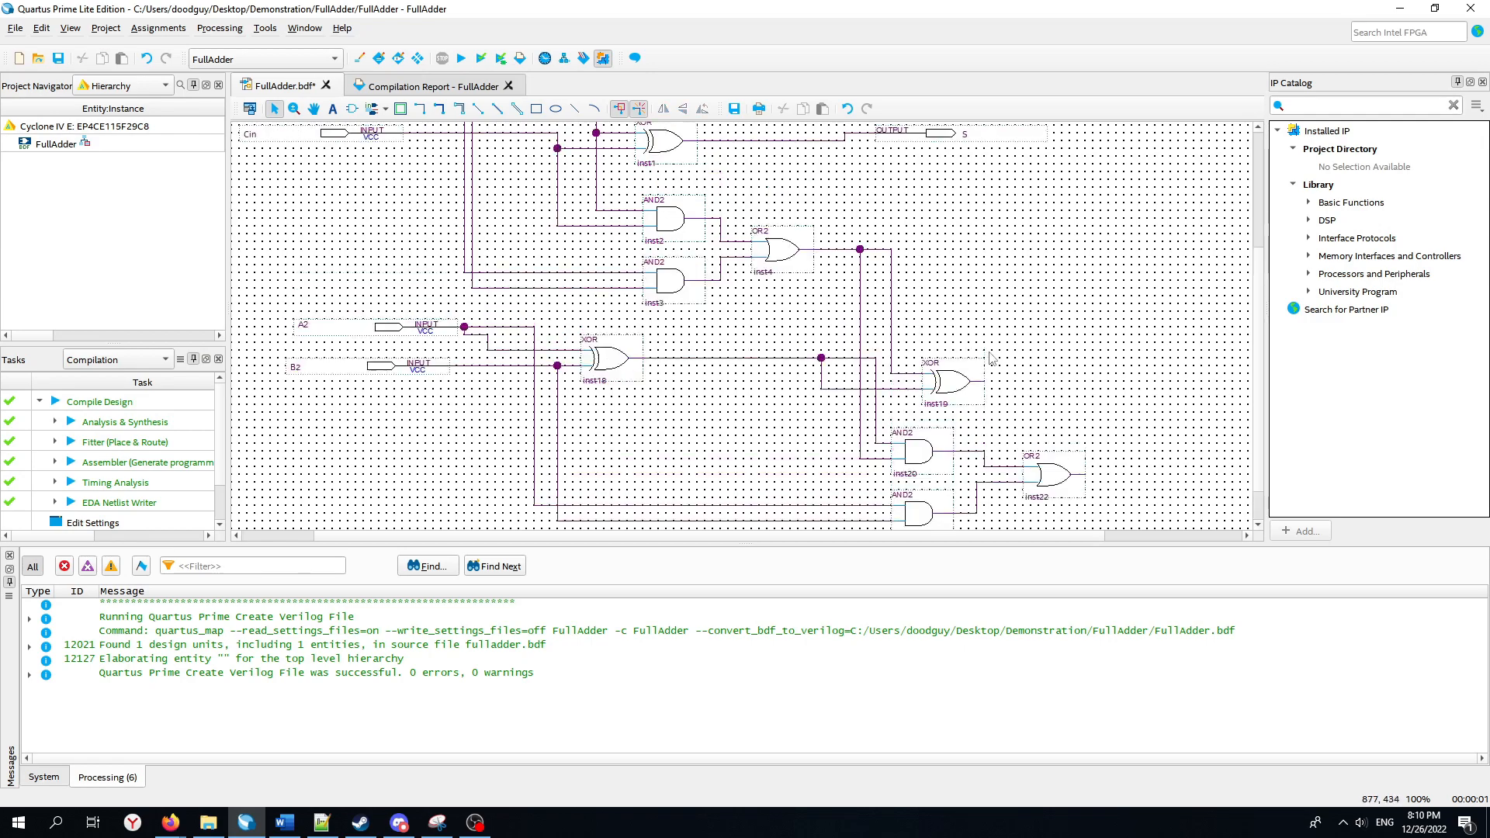
{"action": "scroll", "coordinate": [1001, 410], "scroll_direction": "up", "scroll_amount": 1}
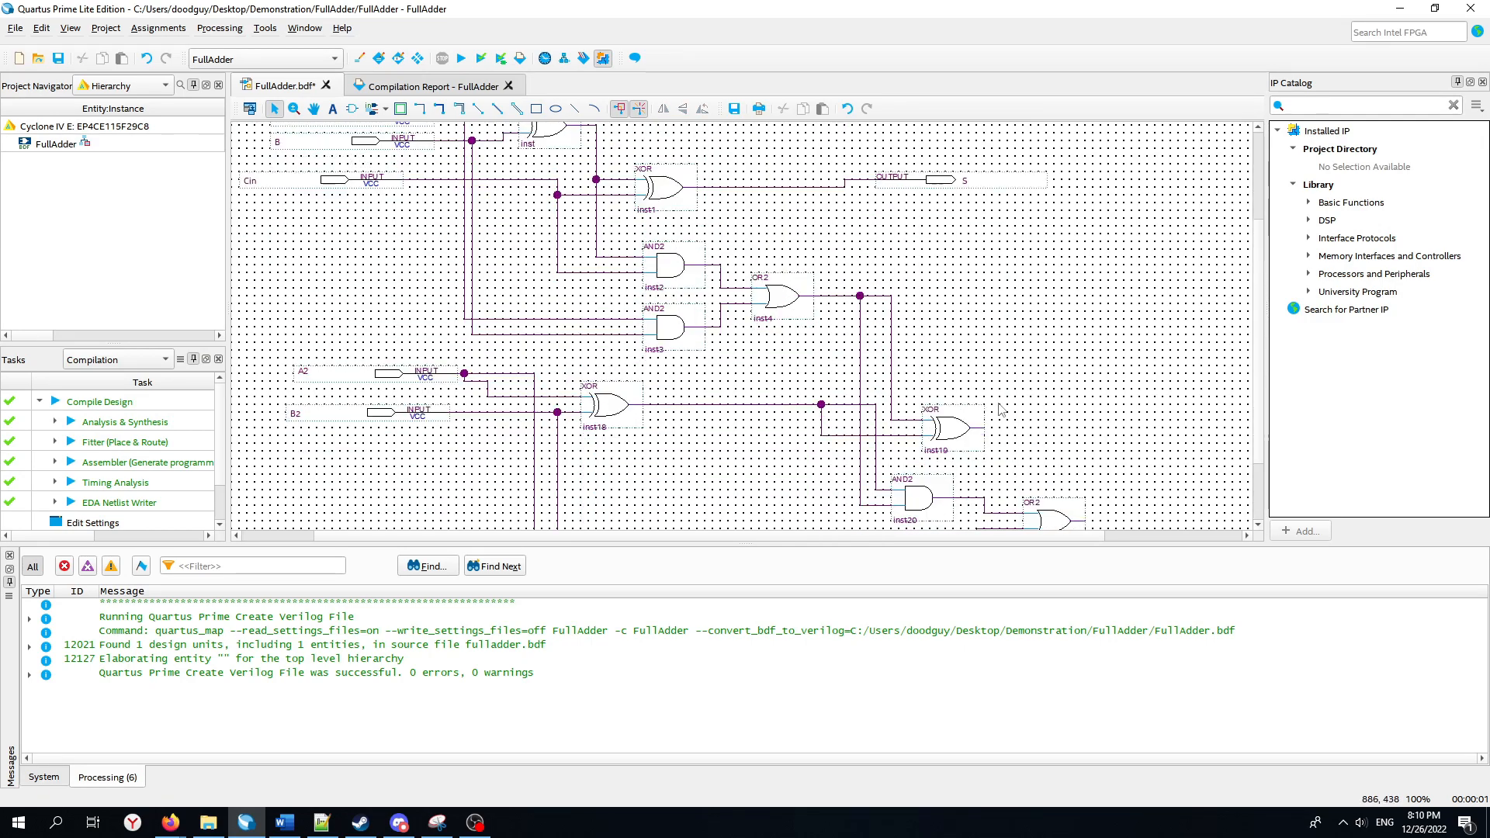
{"action": "scroll", "coordinate": [1000, 402], "scroll_direction": "down", "scroll_amount": 2}
{"action": "scroll", "coordinate": [858, 316], "scroll_direction": "up", "scroll_amount": 4}
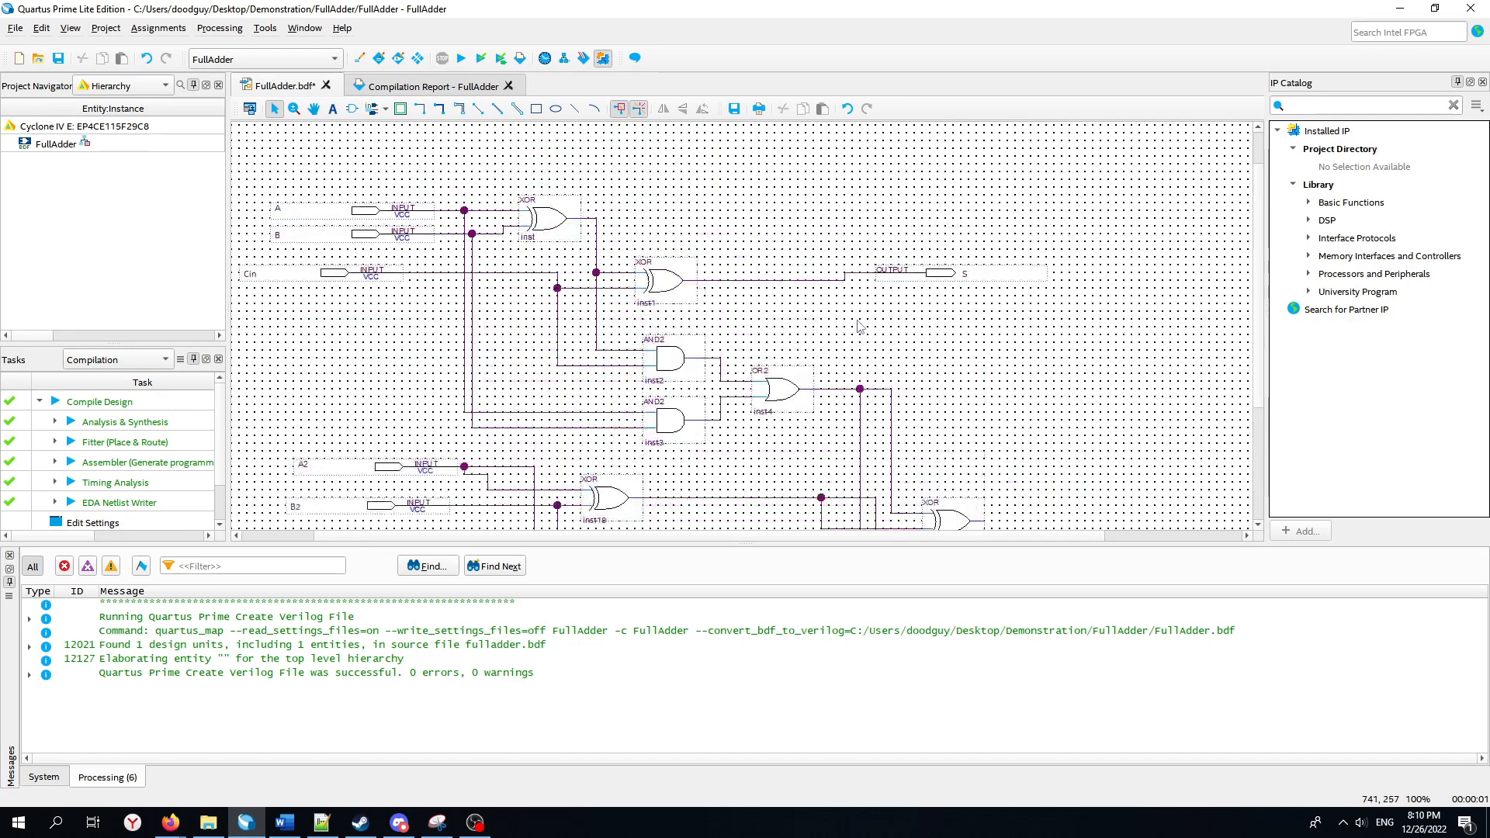
{"action": "scroll", "coordinate": [858, 321], "scroll_direction": "down", "scroll_amount": 1}
{"action": "scroll", "coordinate": [1020, 405], "scroll_direction": "down", "scroll_amount": 3}
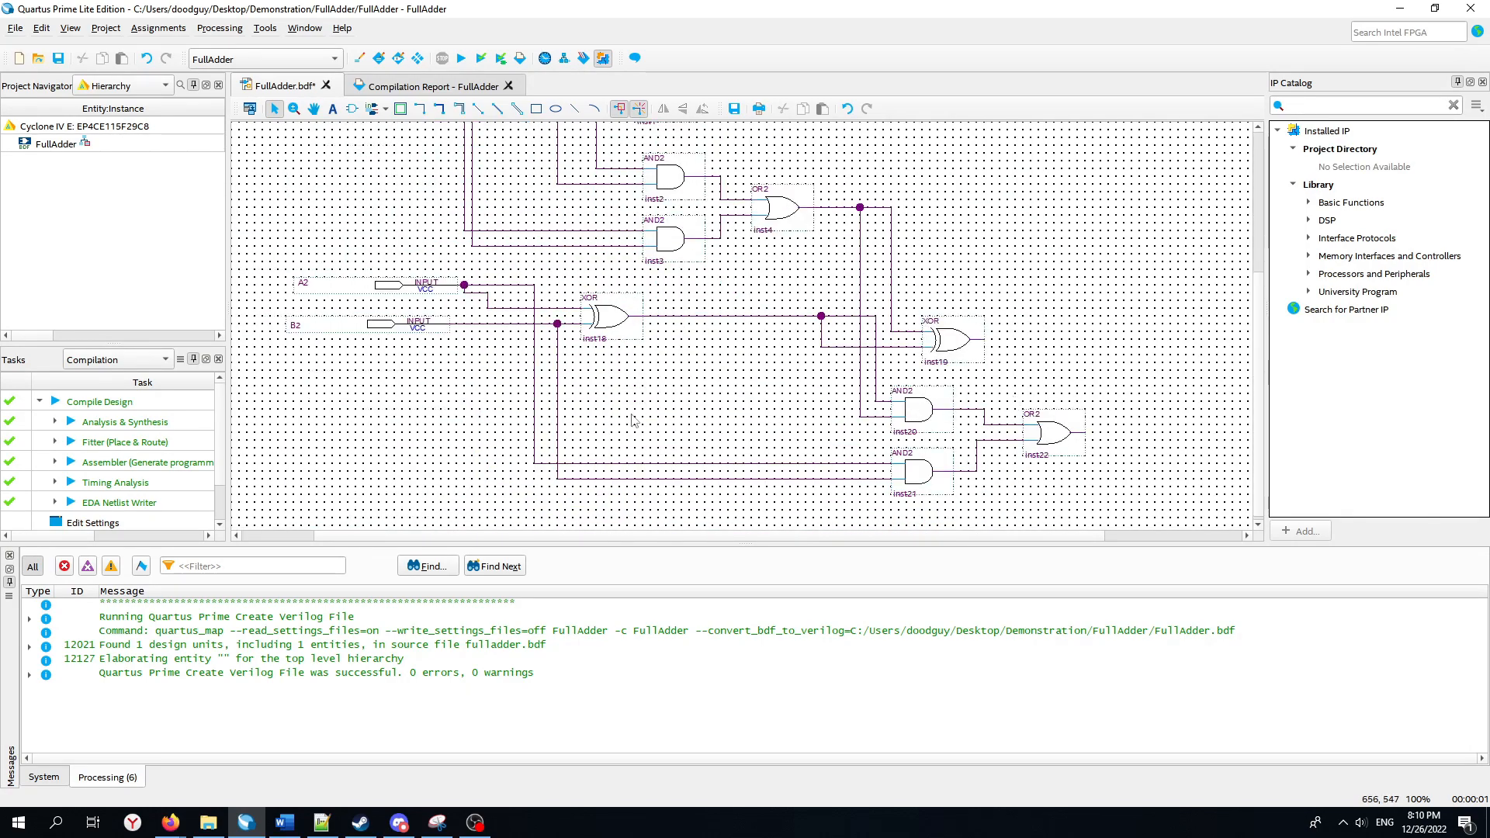
Insert two output pins, one beside the second stage's last XOR gate and one beside its OR2 gate.
{"action": "left_click", "coordinate": [351, 109]}
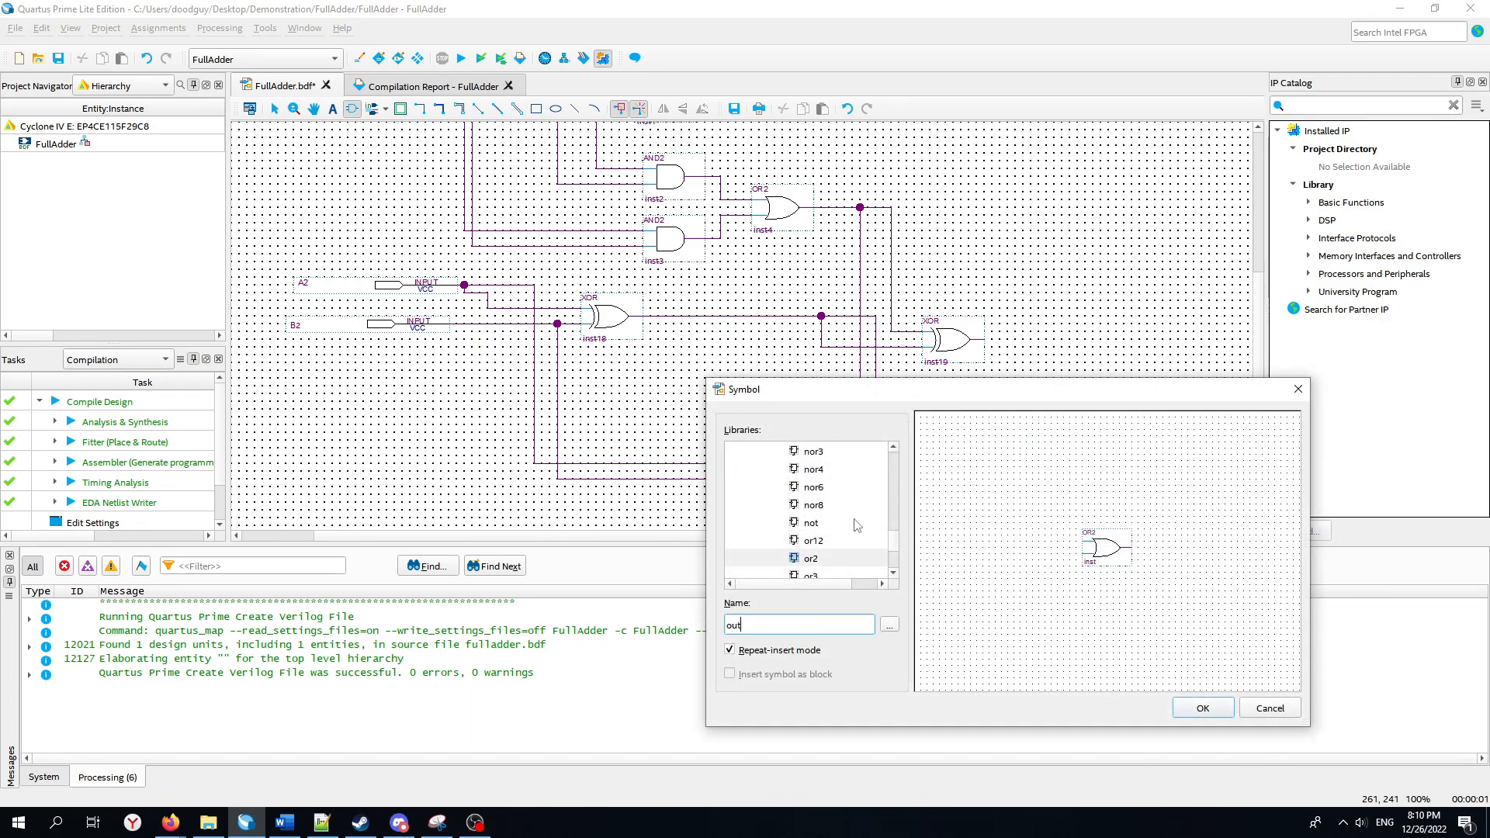
{"action": "scroll", "coordinate": [857, 526], "scroll_direction": "down", "scroll_amount": 3}
{"action": "left_click", "coordinate": [764, 541]}
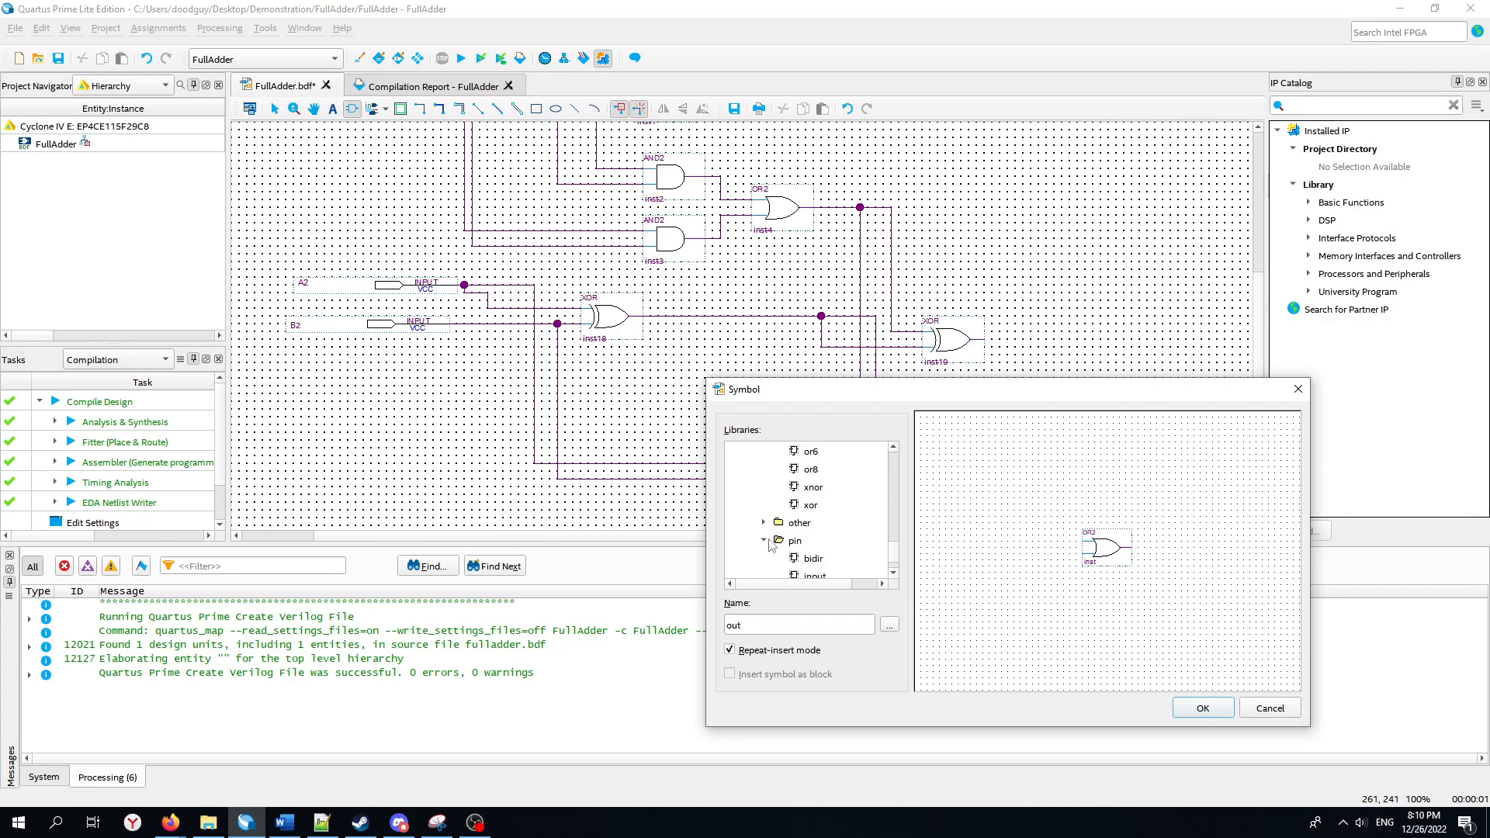
{"action": "left_click", "coordinate": [813, 546]}
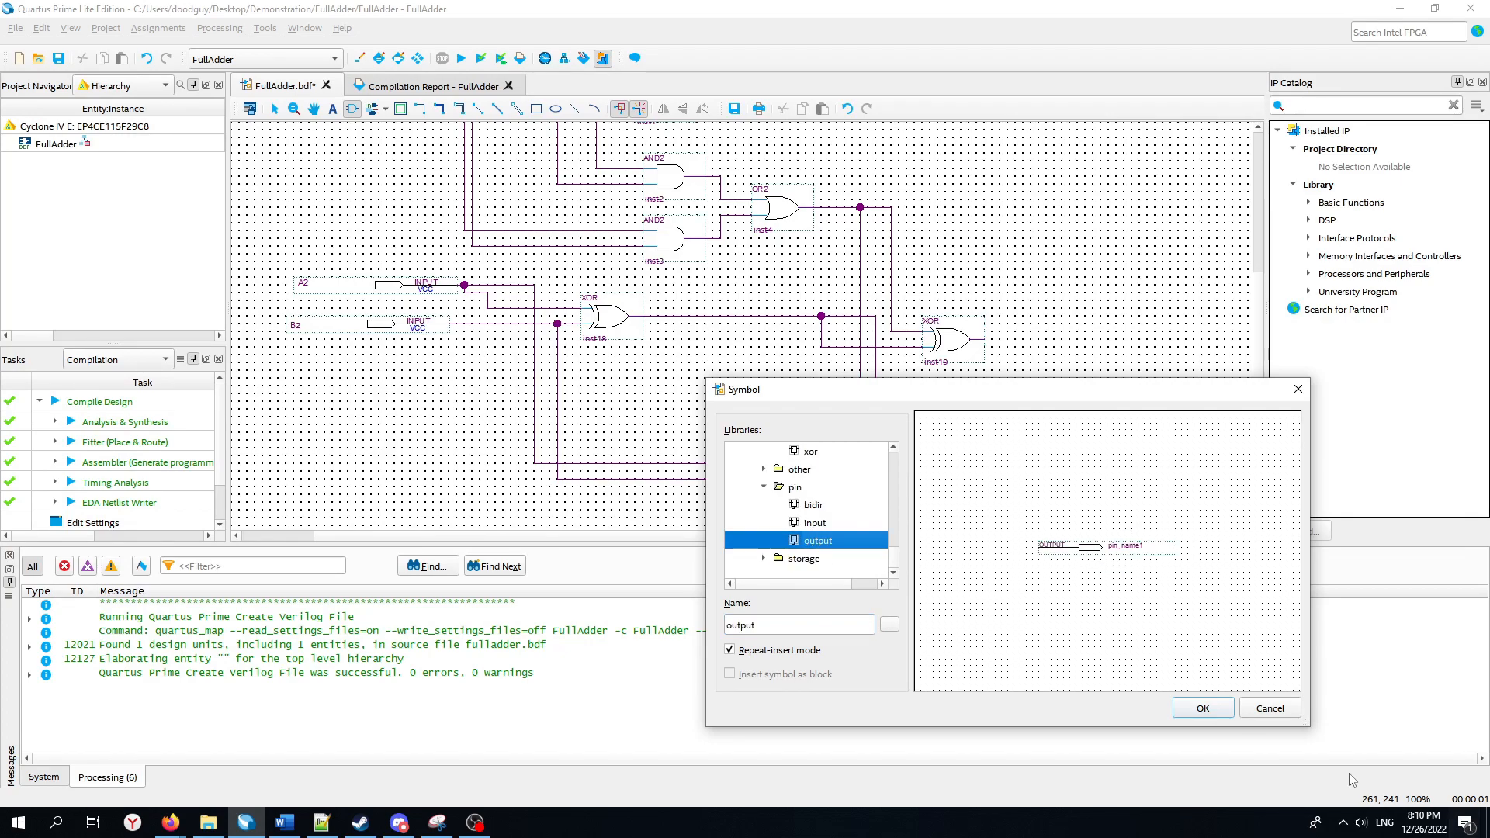
{"action": "left_click", "coordinate": [1203, 707]}
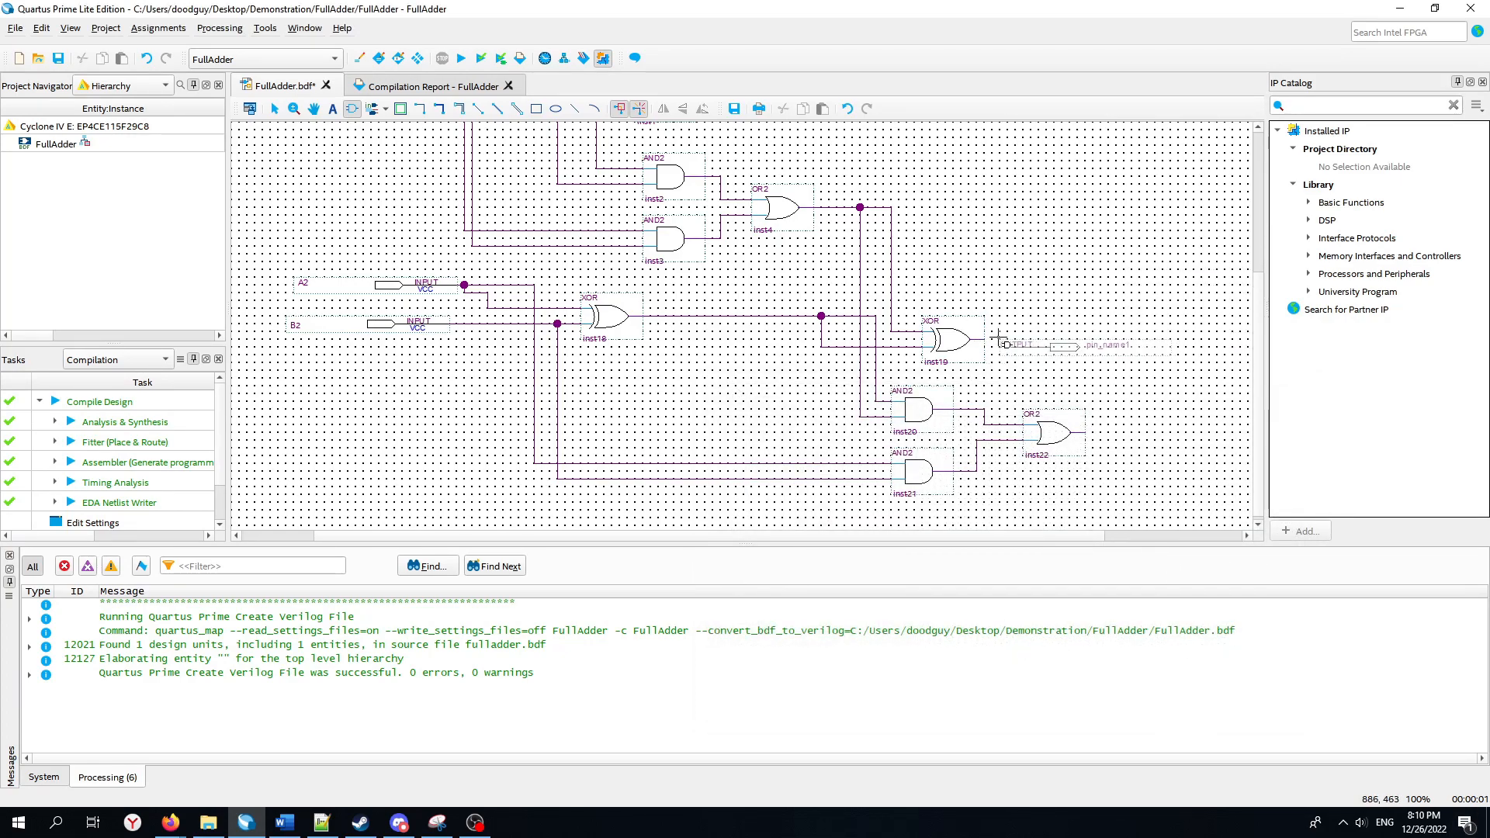
{"action": "left_click", "coordinate": [1005, 339]}
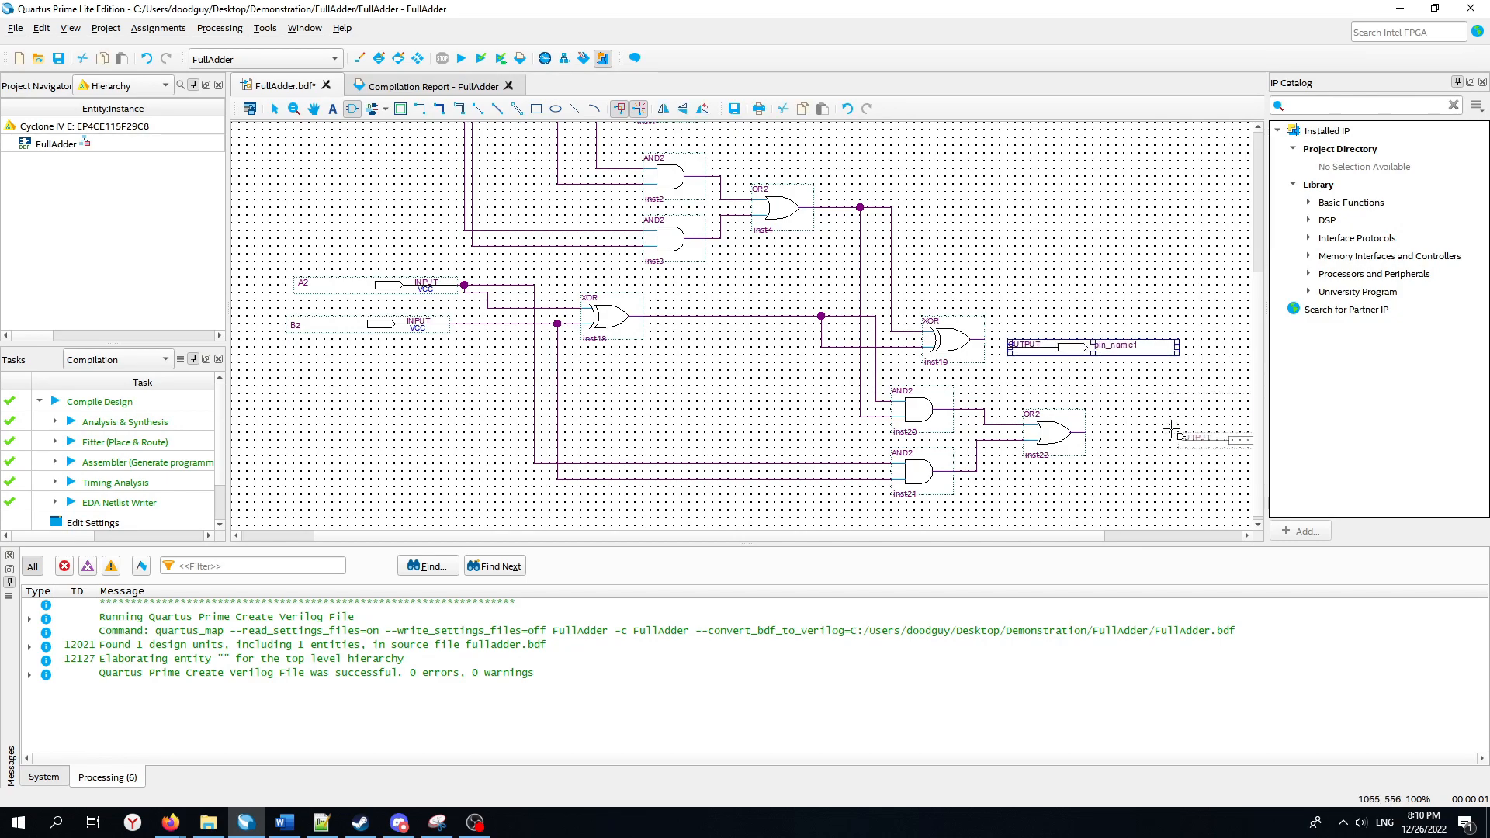
{"action": "left_click", "coordinate": [1109, 428]}
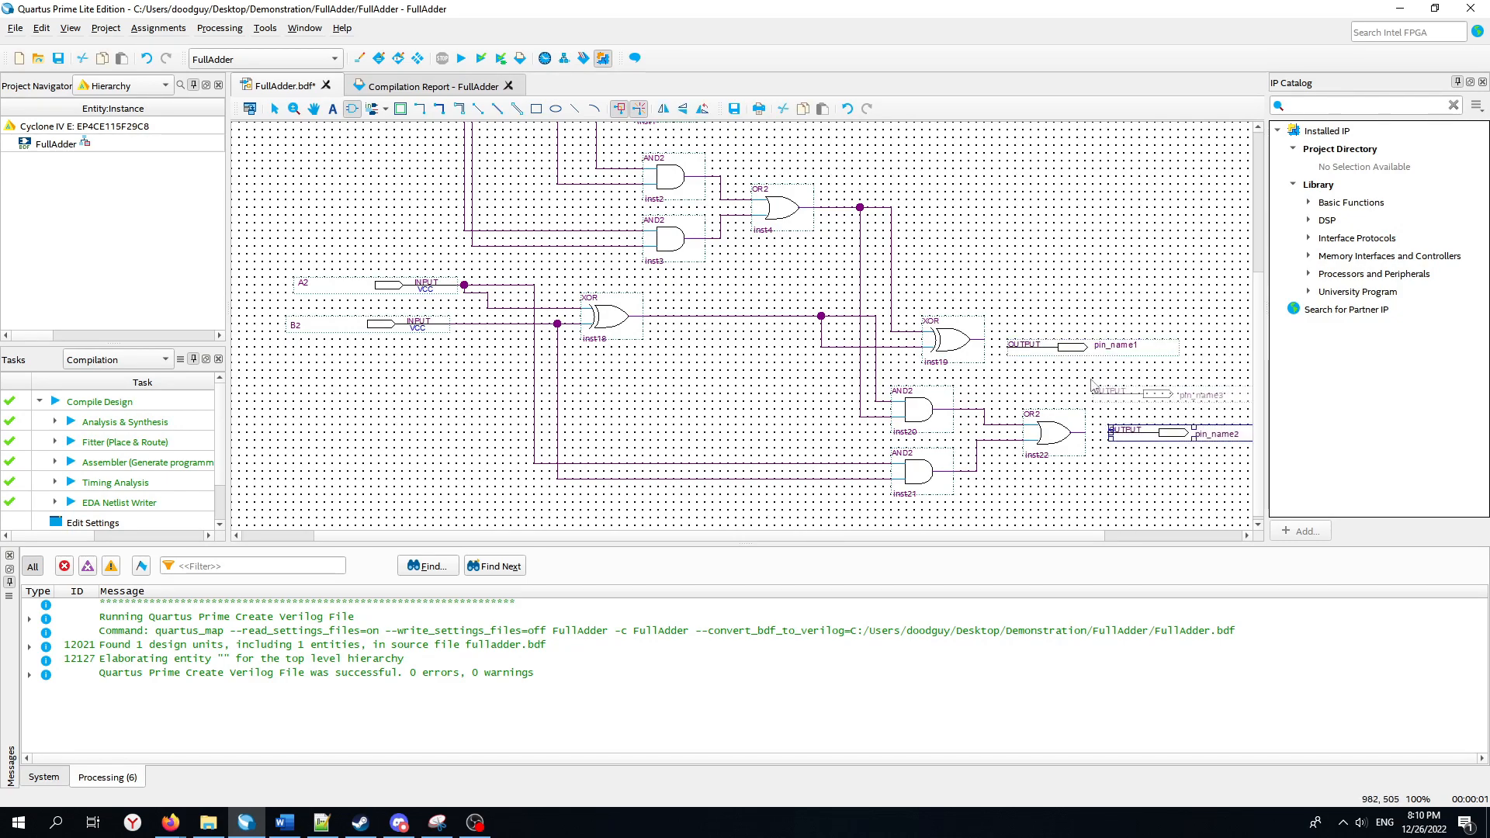
{"action": "key", "text": "Escape"}
Rename the output pin beside the second stage's last XOR gate as S2.
{"action": "scroll", "coordinate": [1094, 383], "scroll_direction": "up", "scroll_amount": 3}
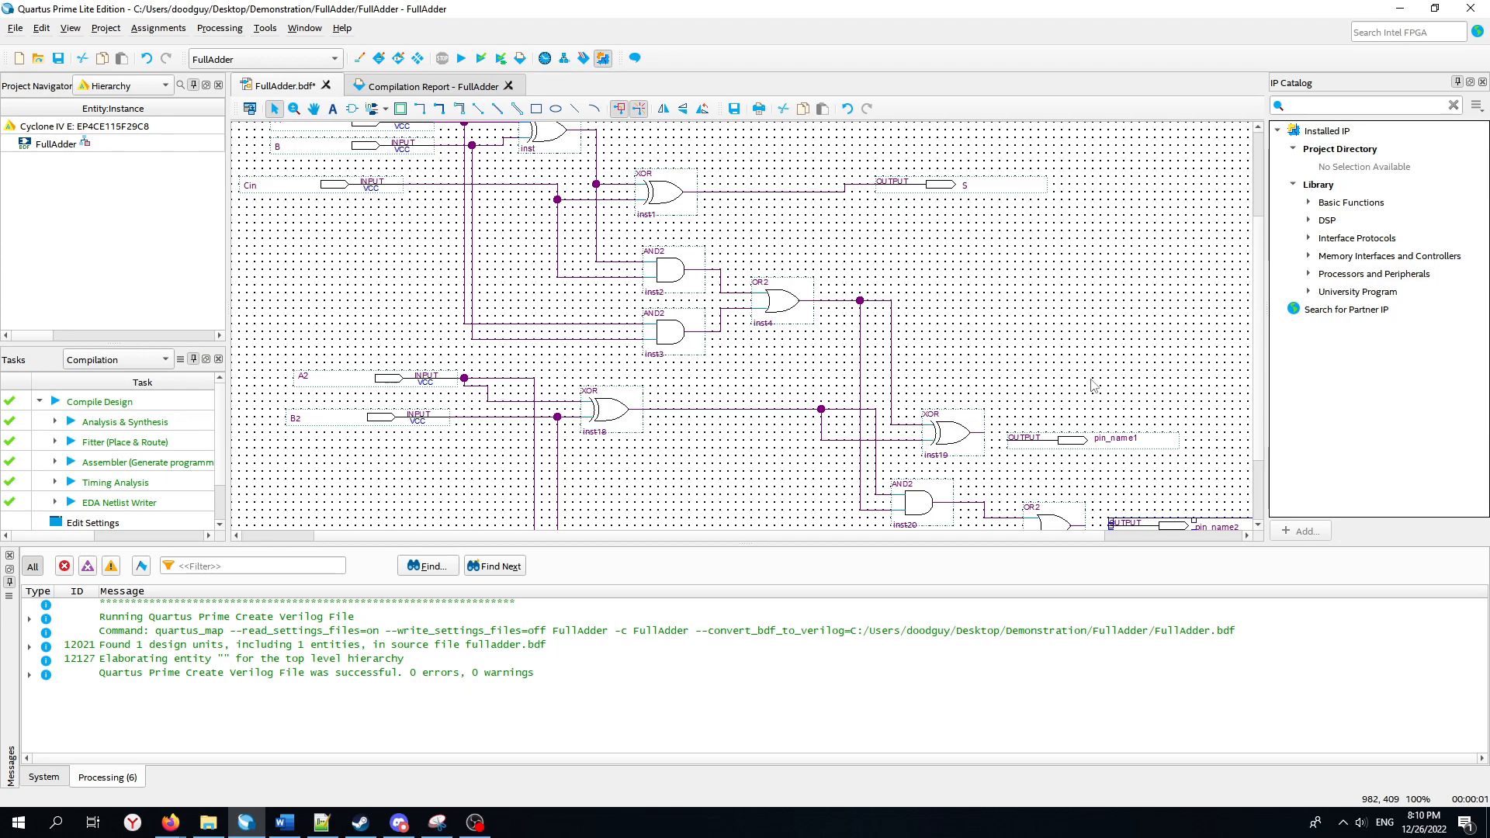
{"action": "scroll", "coordinate": [988, 394], "scroll_direction": "down", "scroll_amount": 3}
{"action": "scroll", "coordinate": [989, 388], "scroll_direction": "up", "scroll_amount": 3}
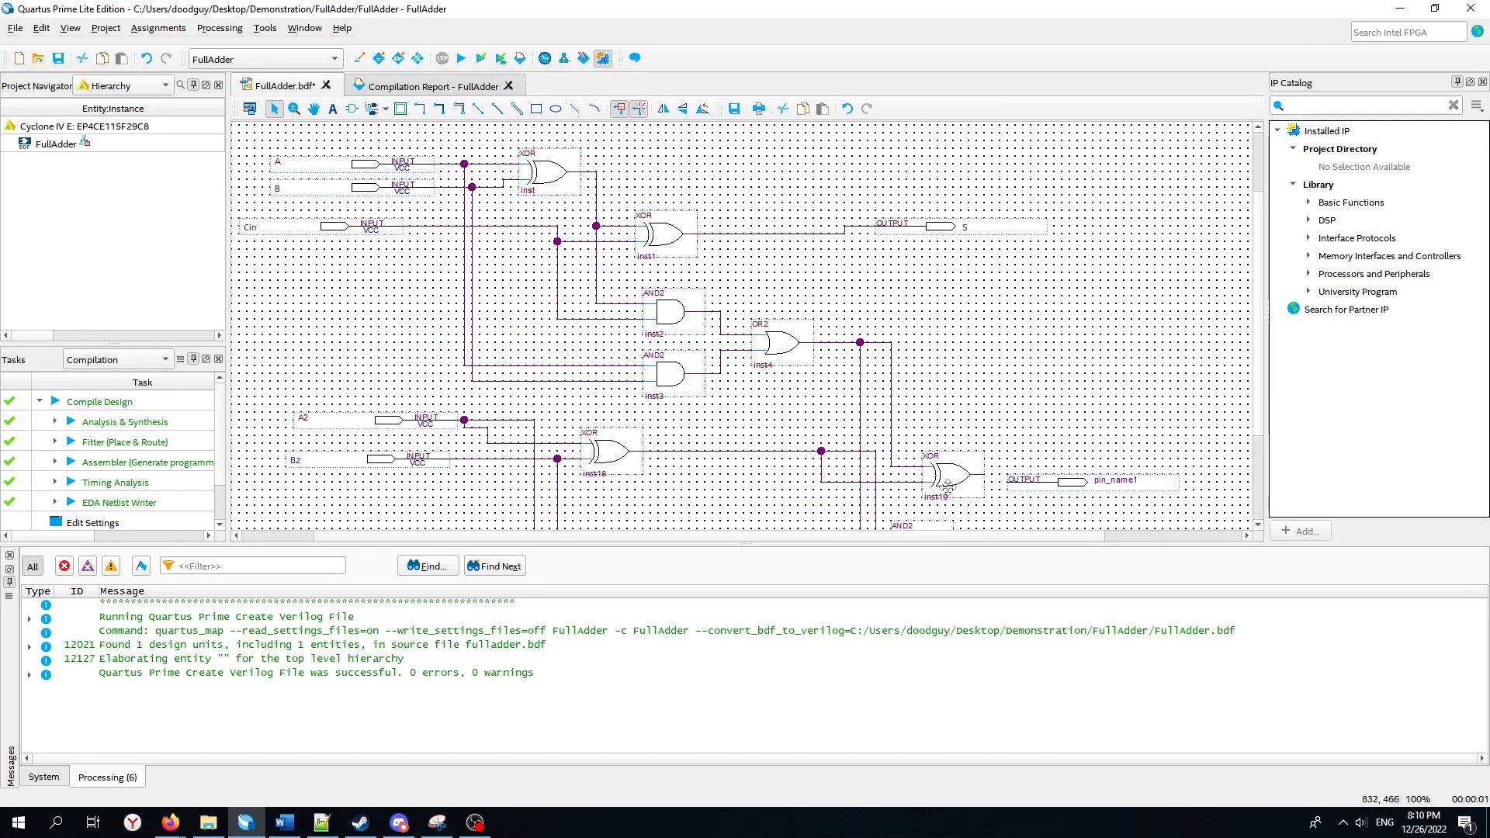
{"action": "double_click", "coordinate": [1040, 482]}
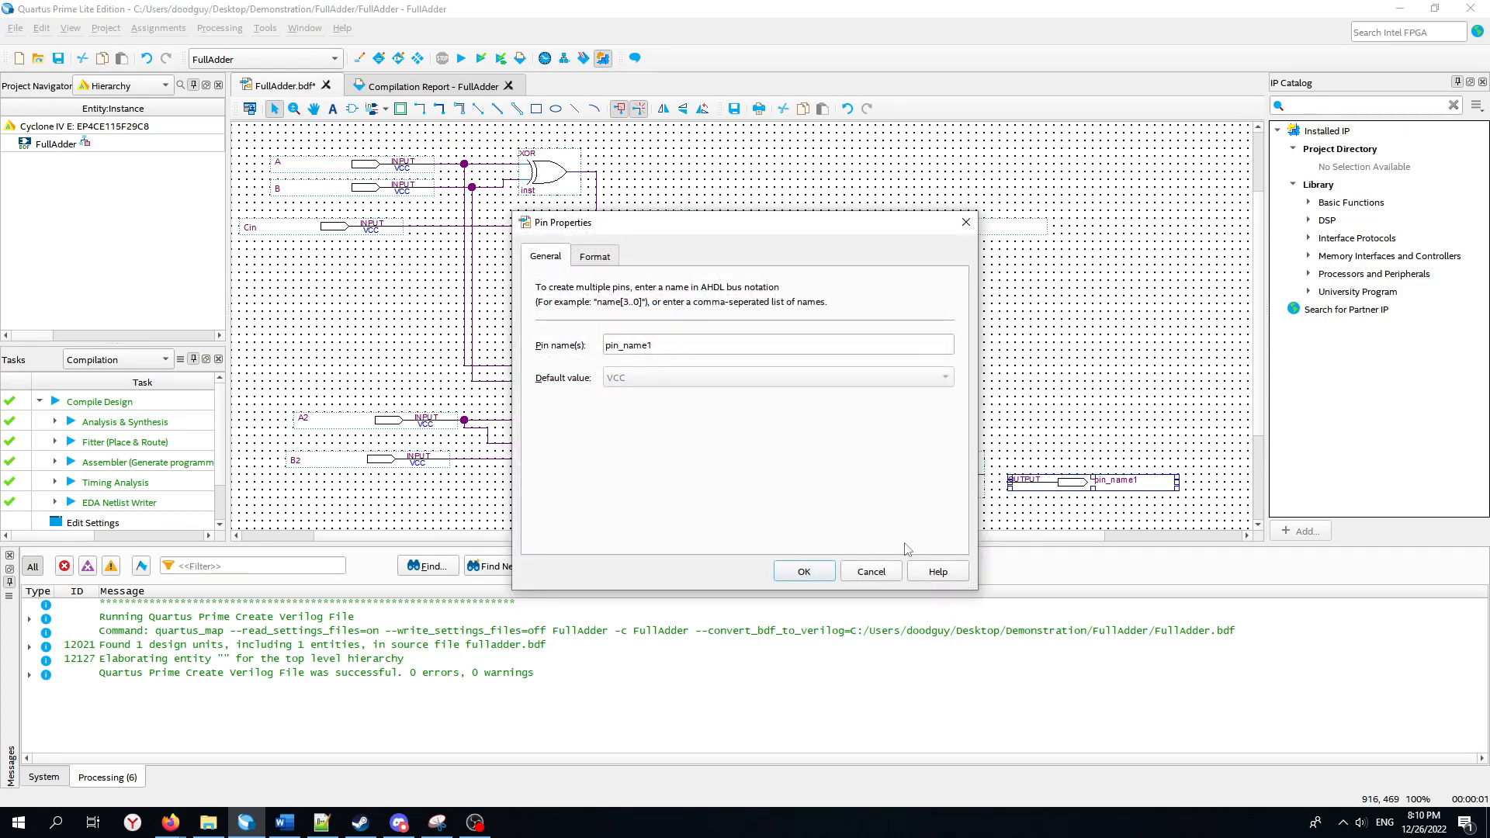
{"action": "left_click", "coordinate": [871, 572]}
{"action": "double_click", "coordinate": [1122, 481]}
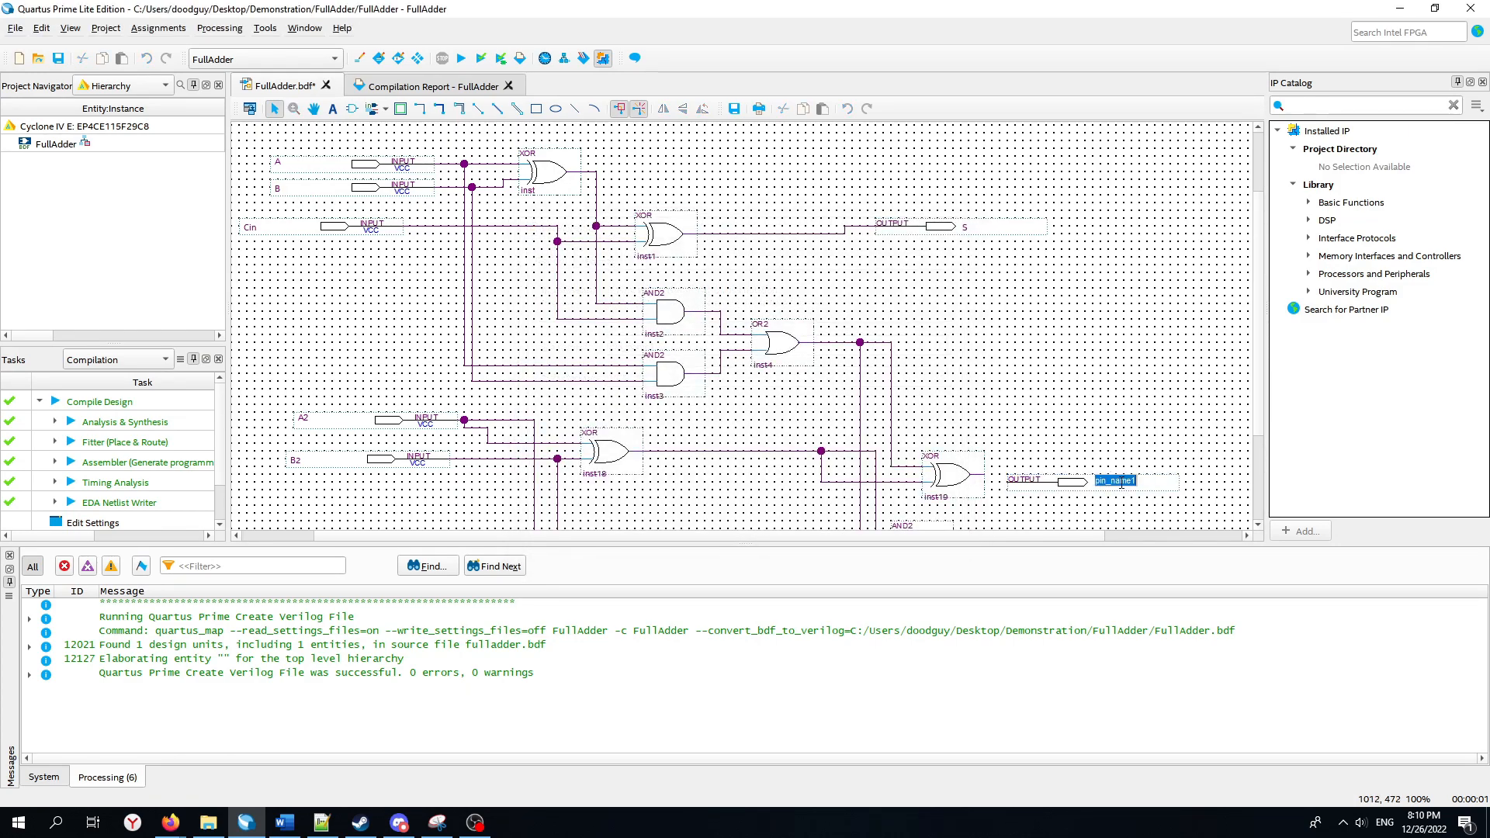
{"action": "type", "text": "S2"}
Rename the output pin beside the second stage's OR2 gate as Cout and save the schematic.
{"action": "scroll", "coordinate": [1135, 429], "scroll_direction": "down", "scroll_amount": 3}
{"action": "scroll", "coordinate": [1135, 429], "scroll_direction": "down", "scroll_amount": 2}
{"action": "scroll", "coordinate": [1135, 429], "scroll_direction": "up", "scroll_amount": 3}
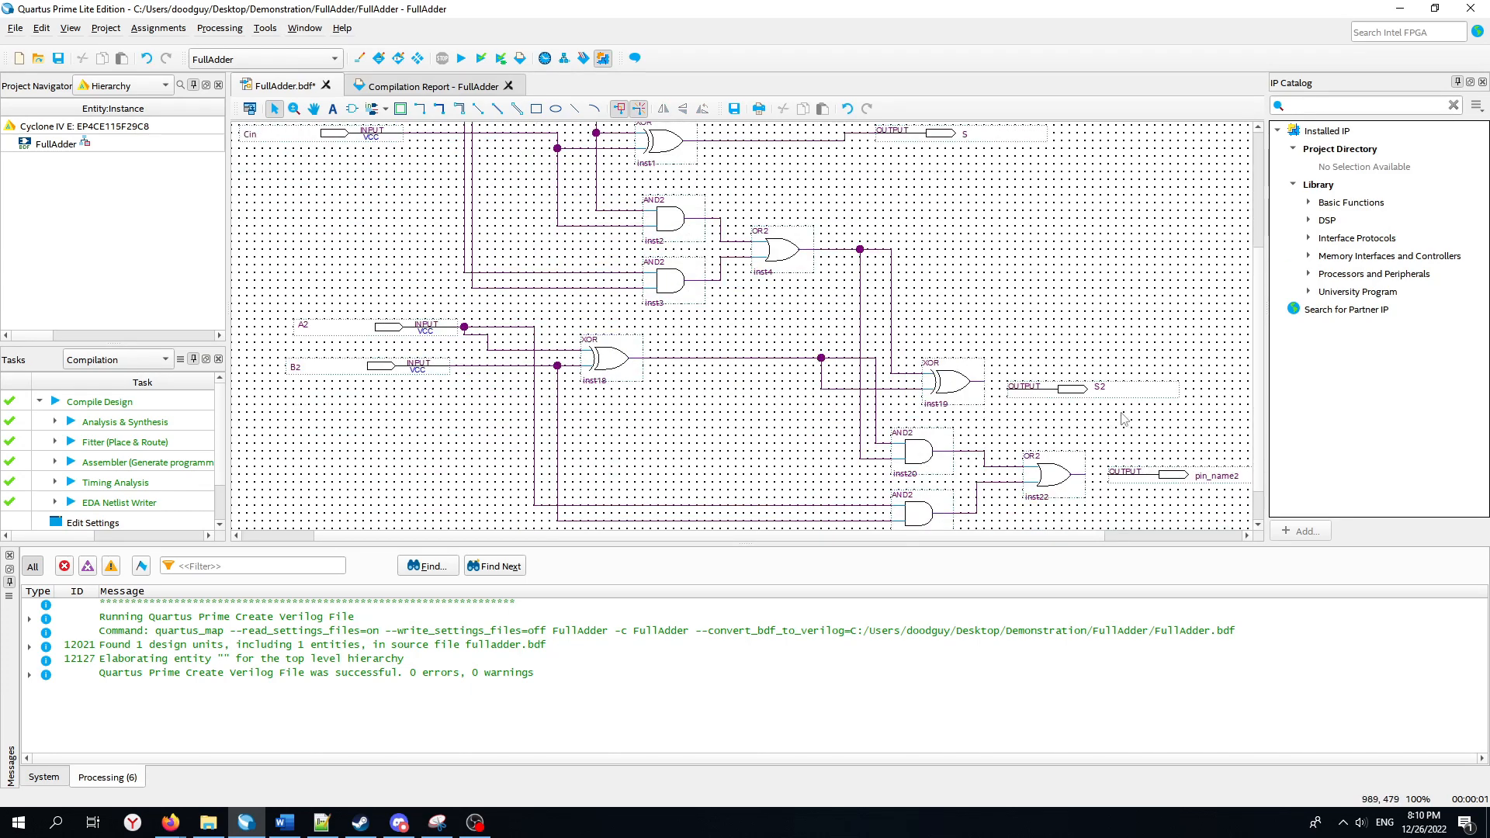
{"action": "double_click", "coordinate": [1215, 476]}
{"action": "type", "text": "Cout"}
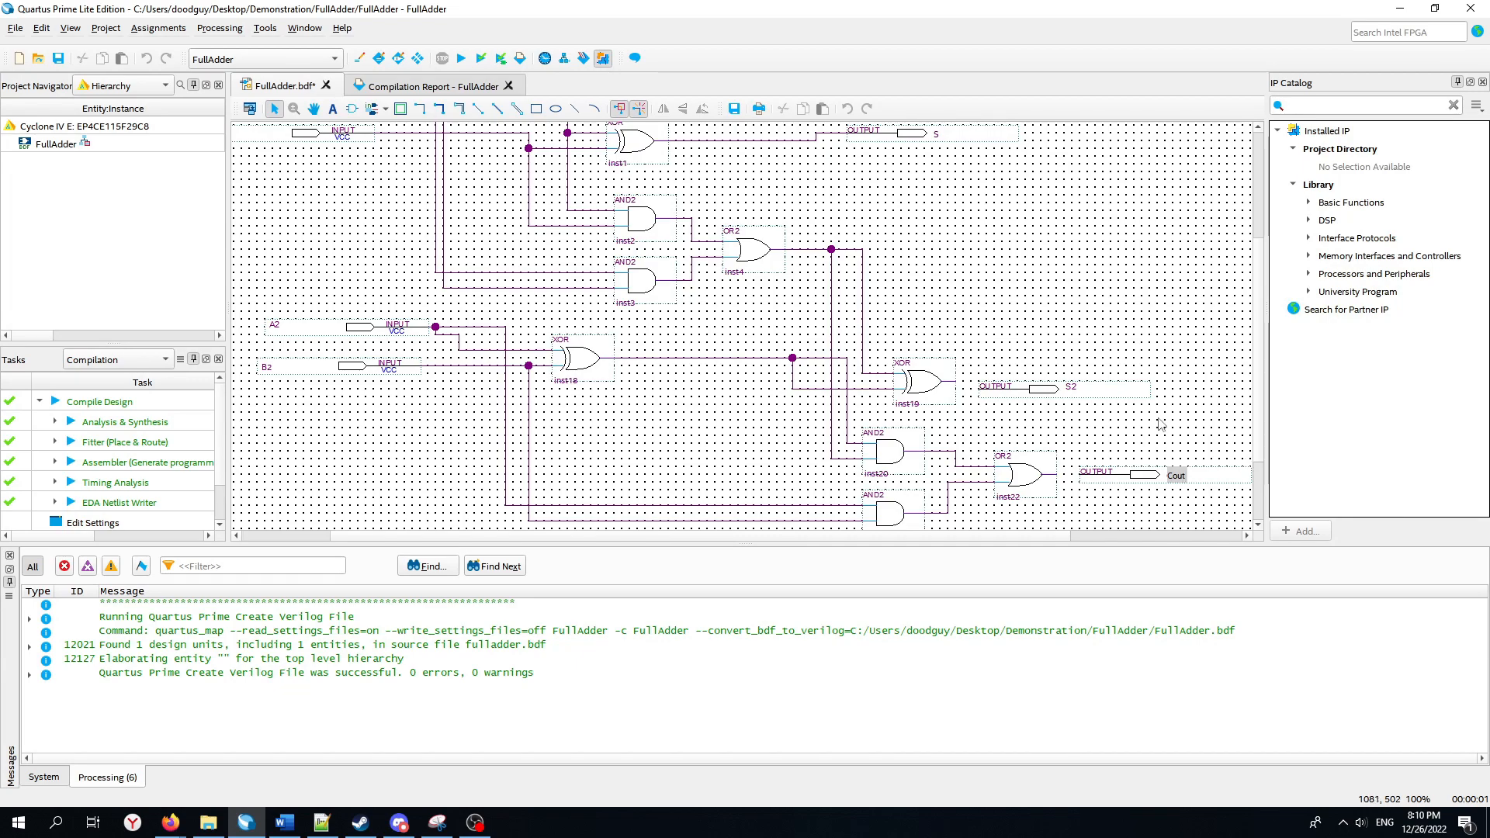
{"action": "left_click", "coordinate": [1159, 425]}
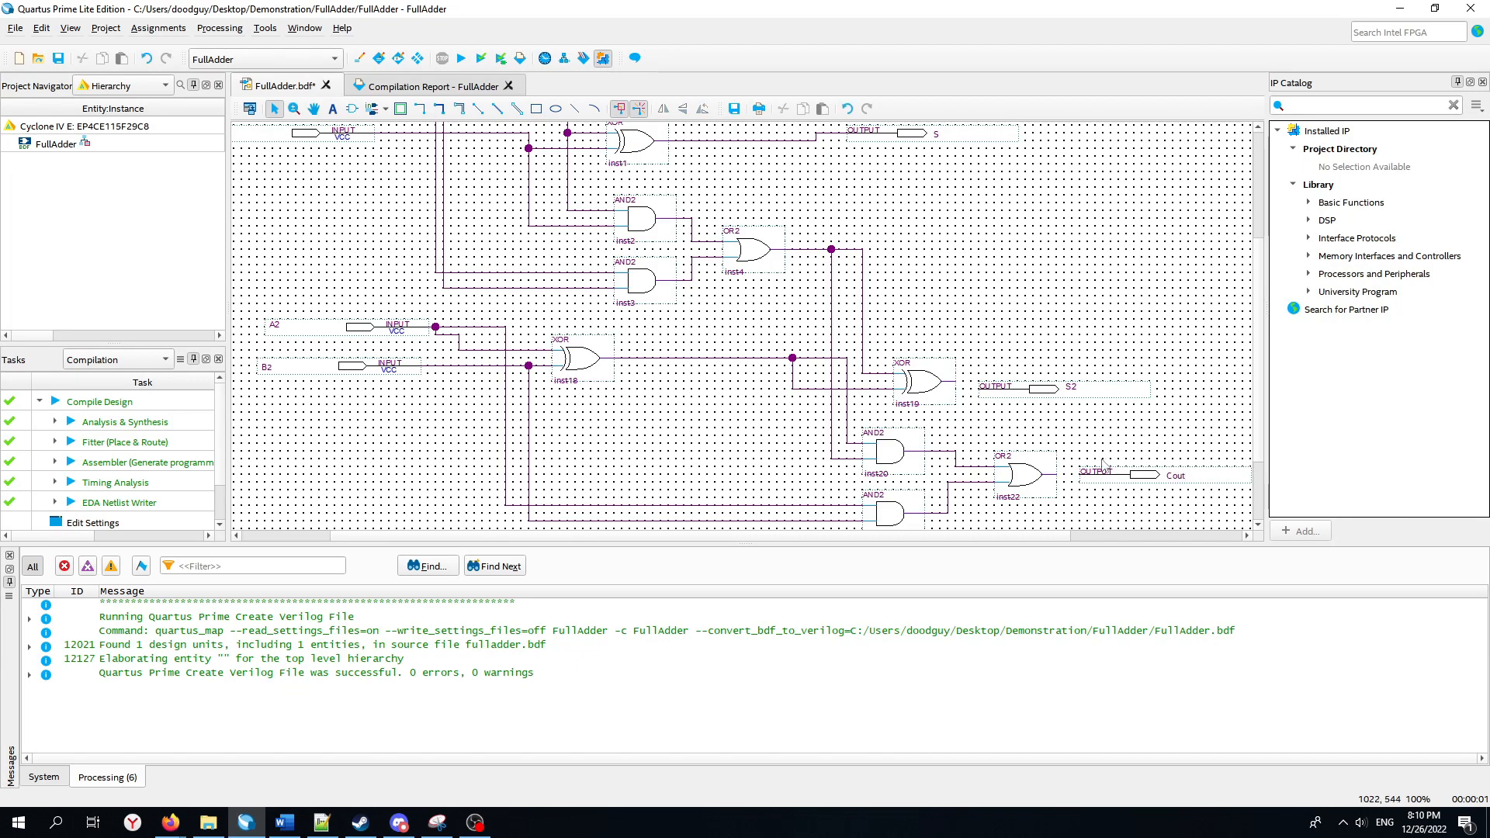
{"action": "key", "text": "ctrl+s"}
Wire the output of the second stage's last XOR gate to the S2 output pin.
{"action": "key", "text": "ctrl+w"}
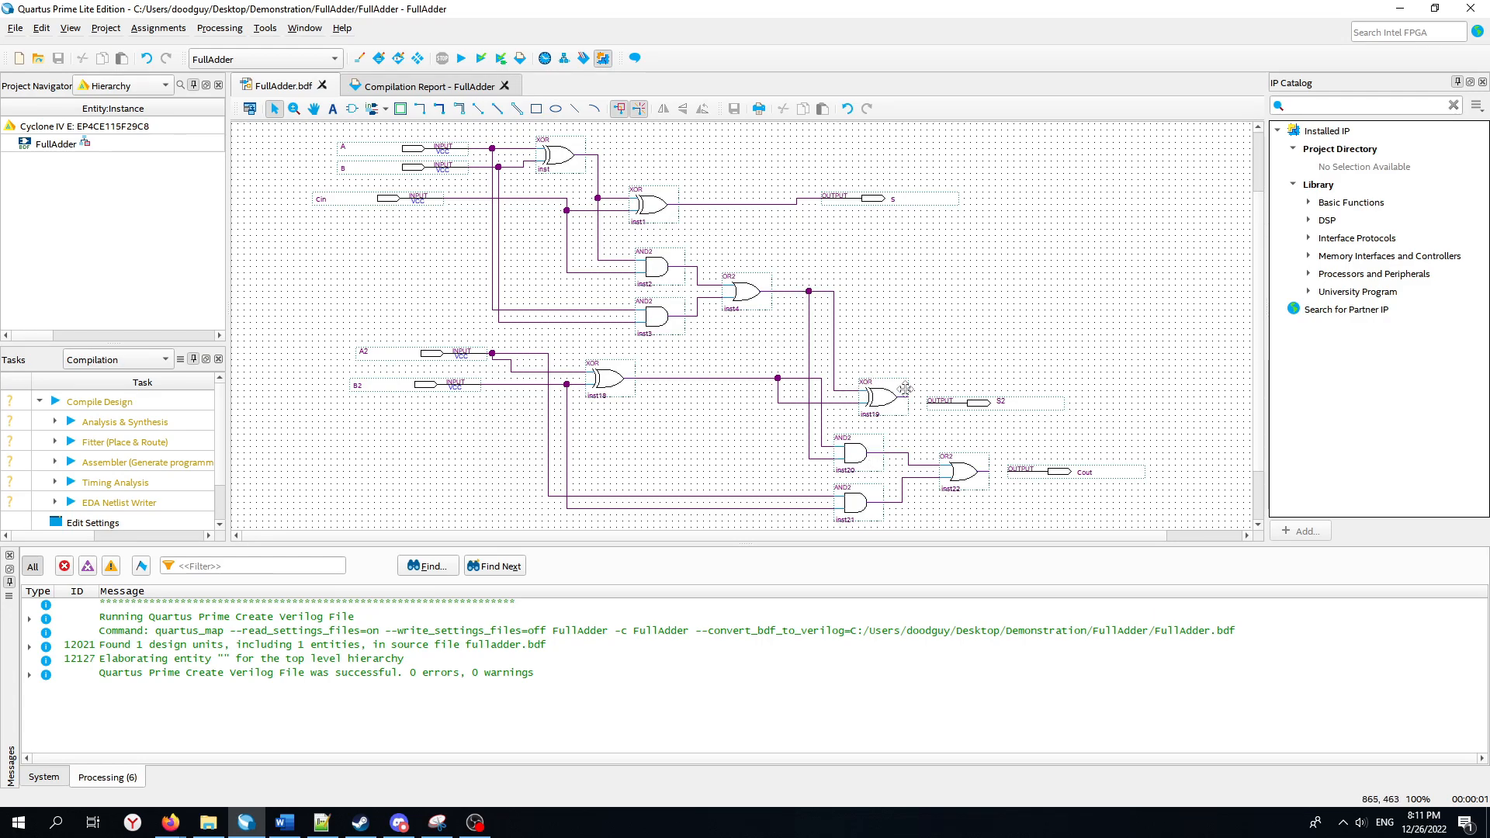
{"action": "scroll", "coordinate": [1079, 459], "scroll_direction": "up", "scroll_amount": 2, "text": "ctrl"}
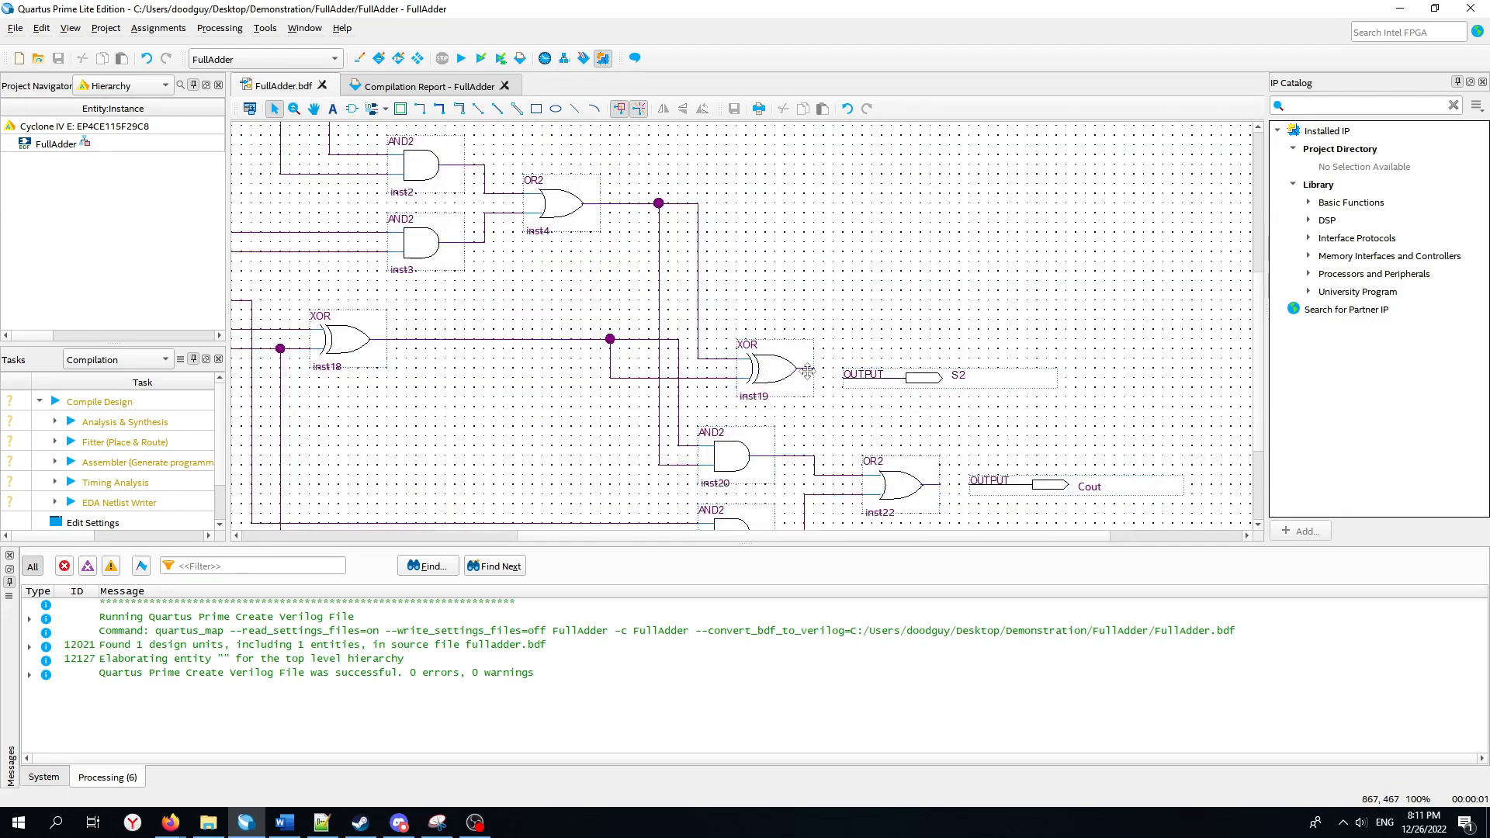
{"action": "left_click_drag", "start_coordinate": [834, 379], "coordinate": [843, 378]}
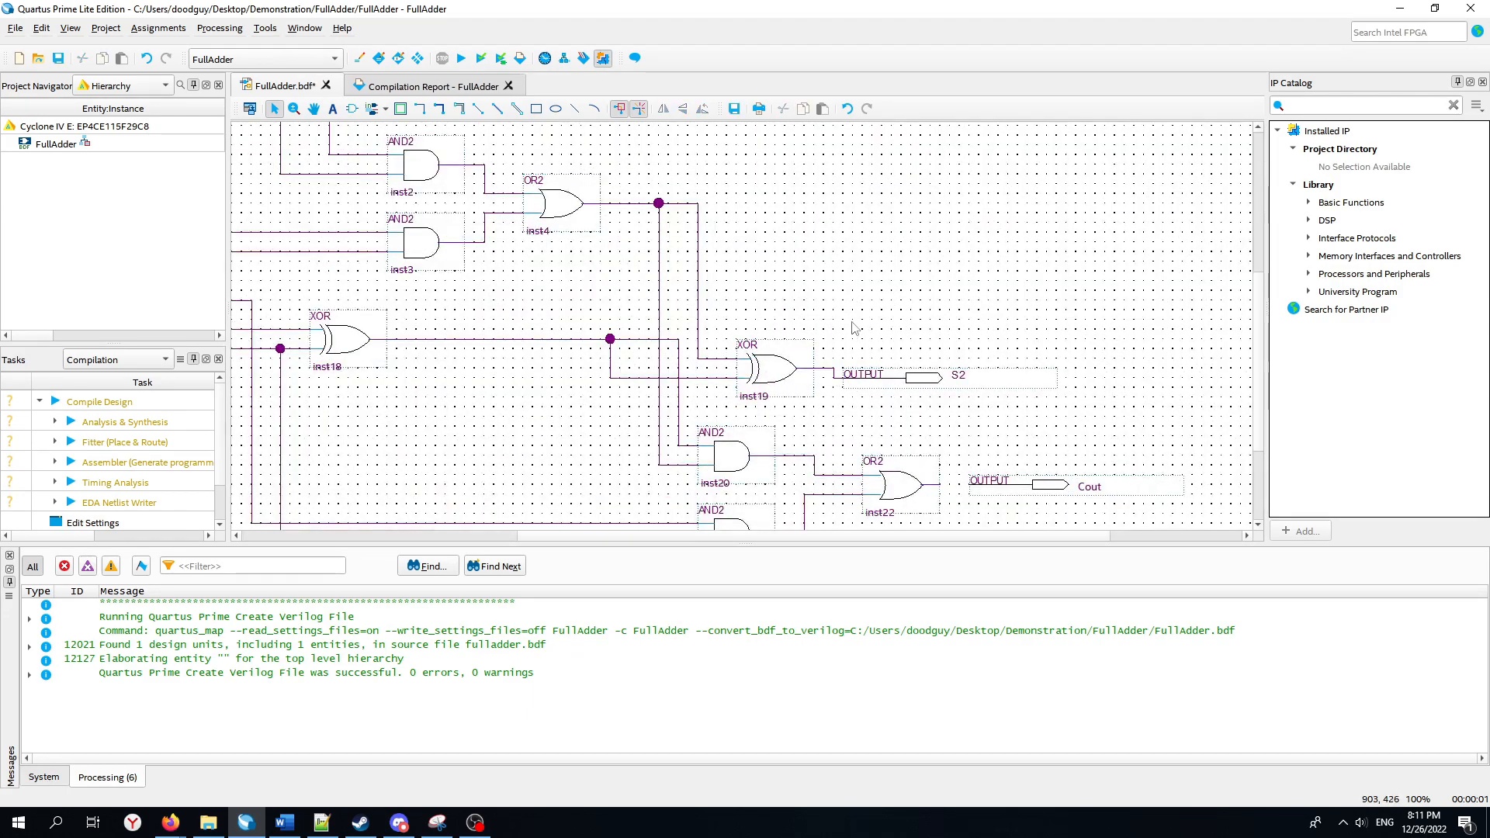
Wire the output of the second stage's OR2 gate to the Cout output pin.
{"action": "scroll", "coordinate": [854, 329], "scroll_direction": "down", "scroll_amount": 2, "text": "ctrl"}
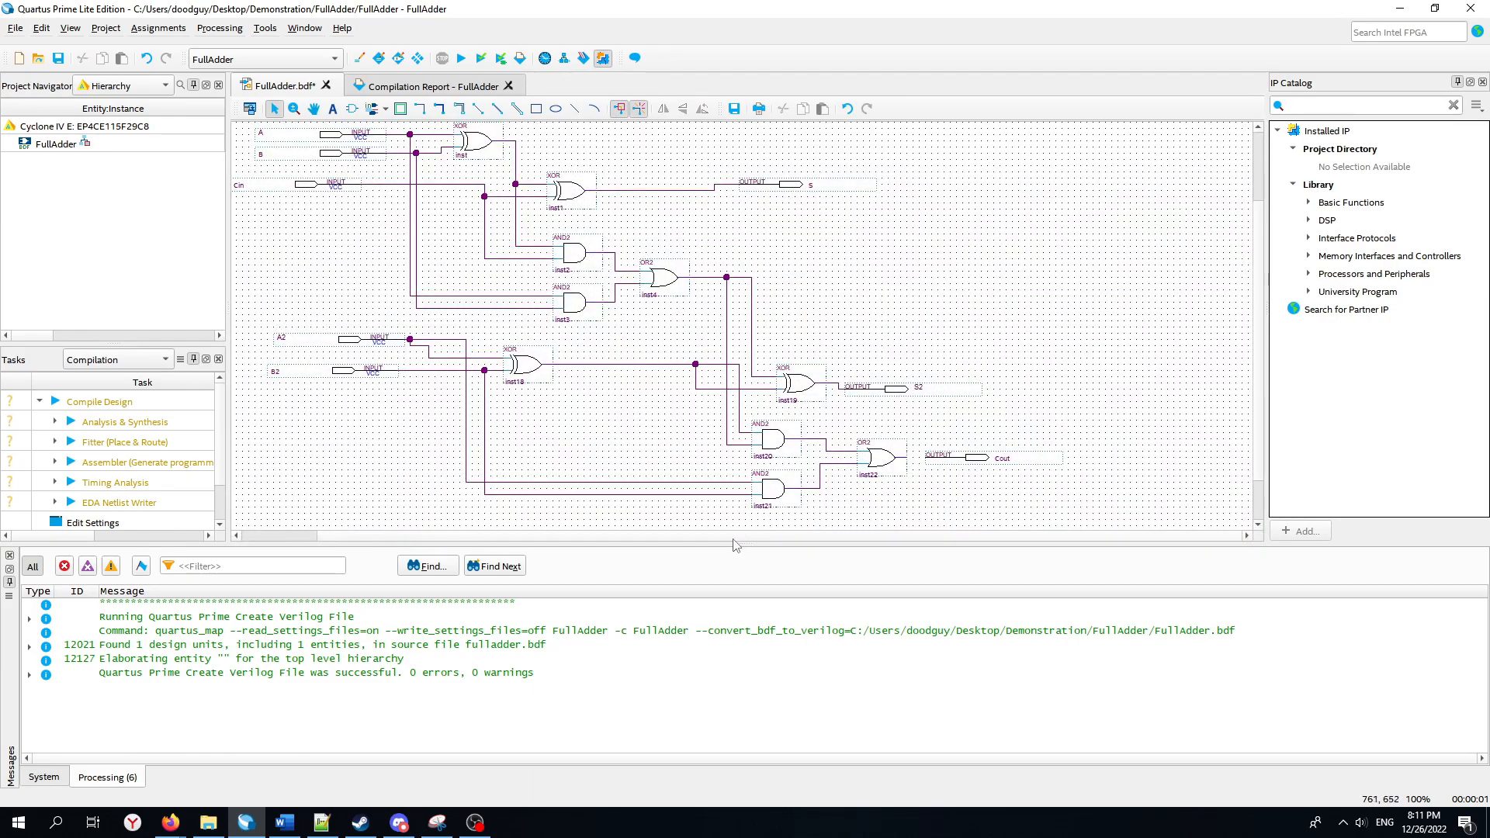
{"action": "left_click_drag", "start_coordinate": [733, 539], "coordinate": [683, 535]}
{"action": "scroll", "coordinate": [704, 486], "scroll_direction": "up", "scroll_amount": 2}
{"action": "scroll", "coordinate": [481, 315], "scroll_direction": "down", "scroll_amount": 1}
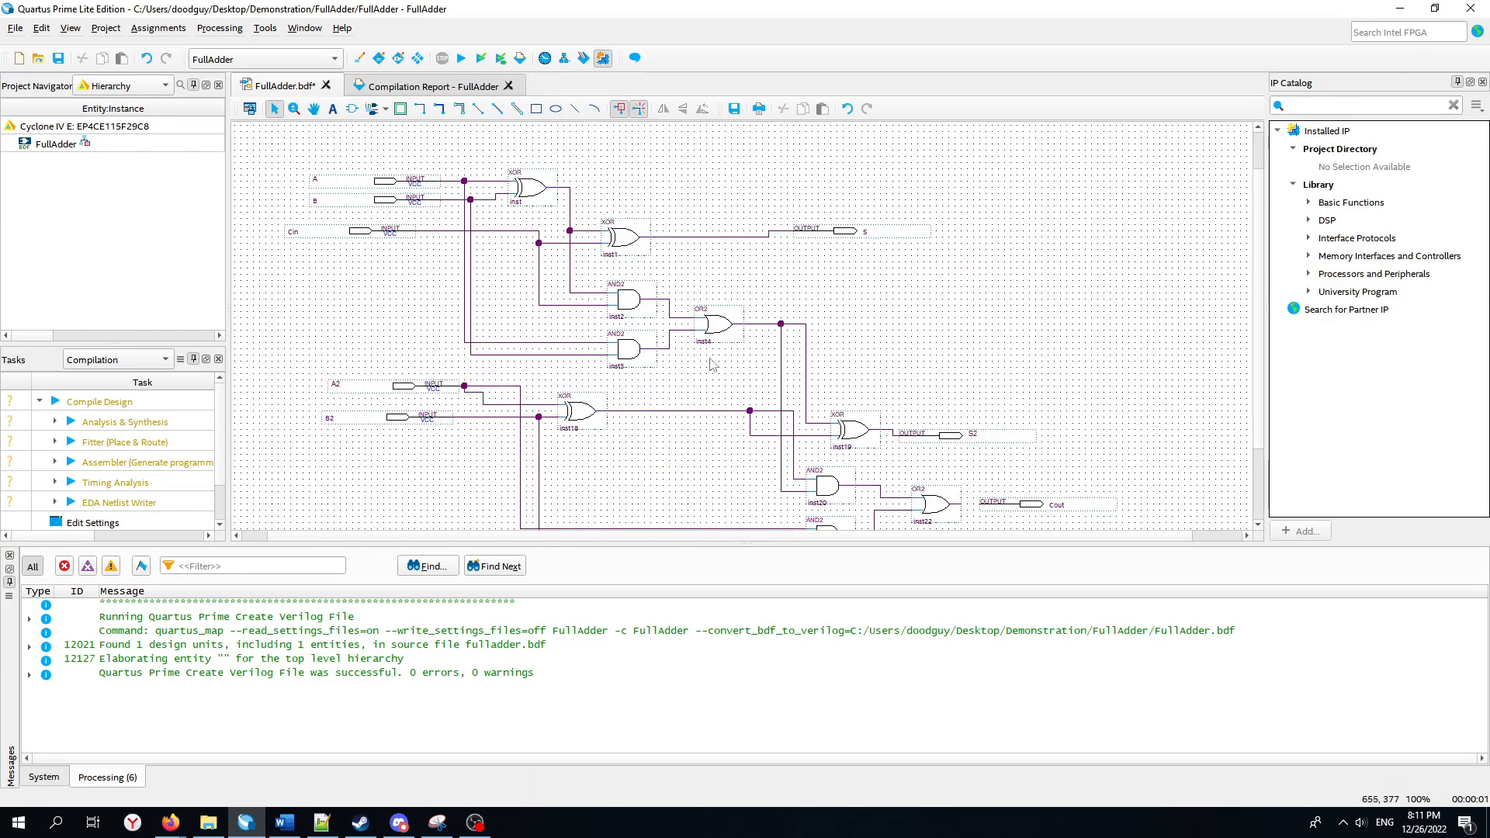
{"action": "scroll", "coordinate": [715, 368], "scroll_direction": "down", "scroll_amount": 1}
{"action": "scroll", "coordinate": [926, 452], "scroll_direction": "up", "scroll_amount": 2, "text": "ctrl"}
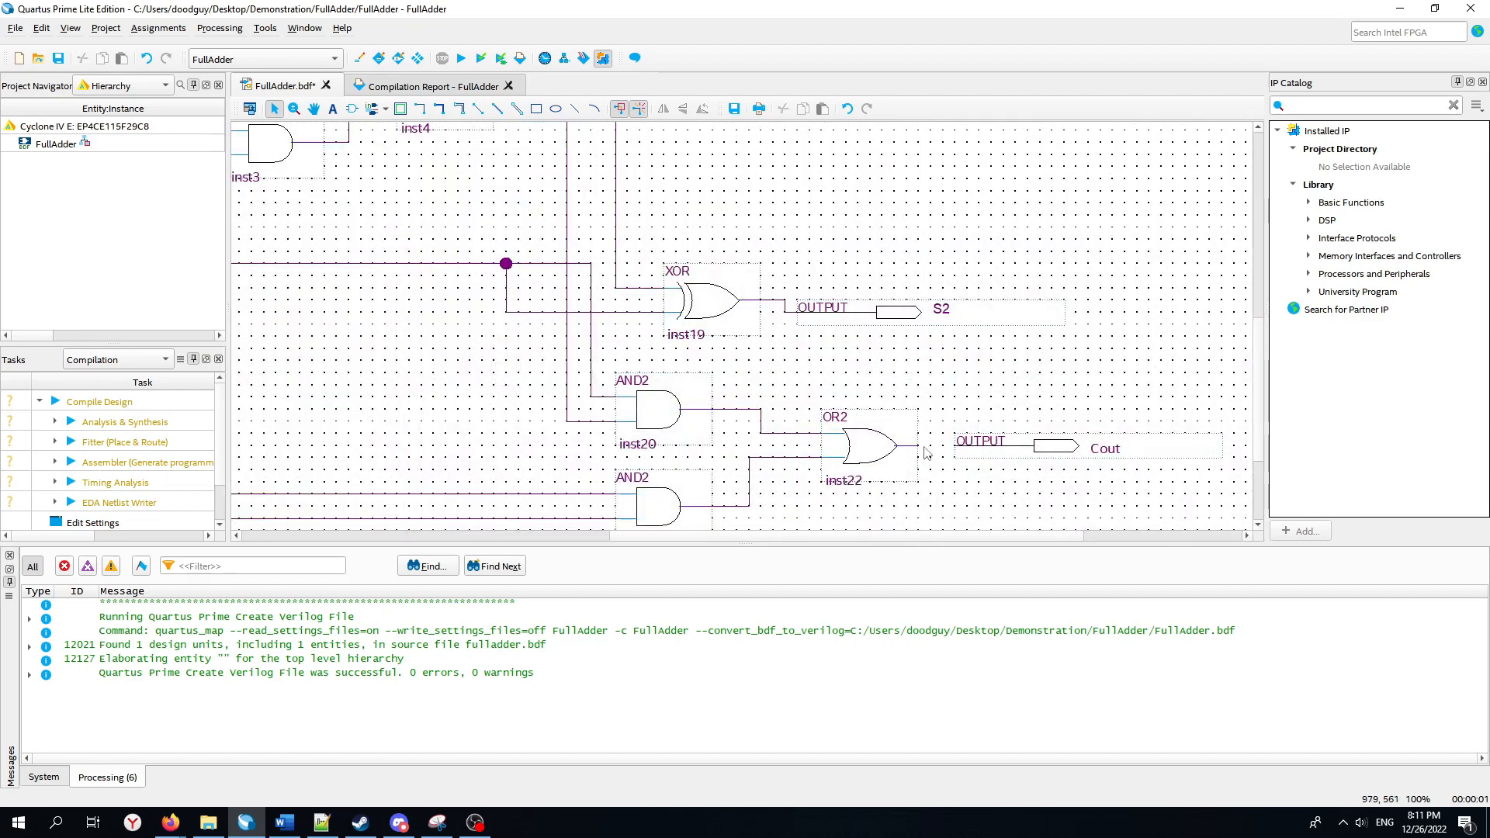
{"action": "scroll", "coordinate": [892, 355], "scroll_direction": "down", "scroll_amount": 2, "text": "ctrl"}
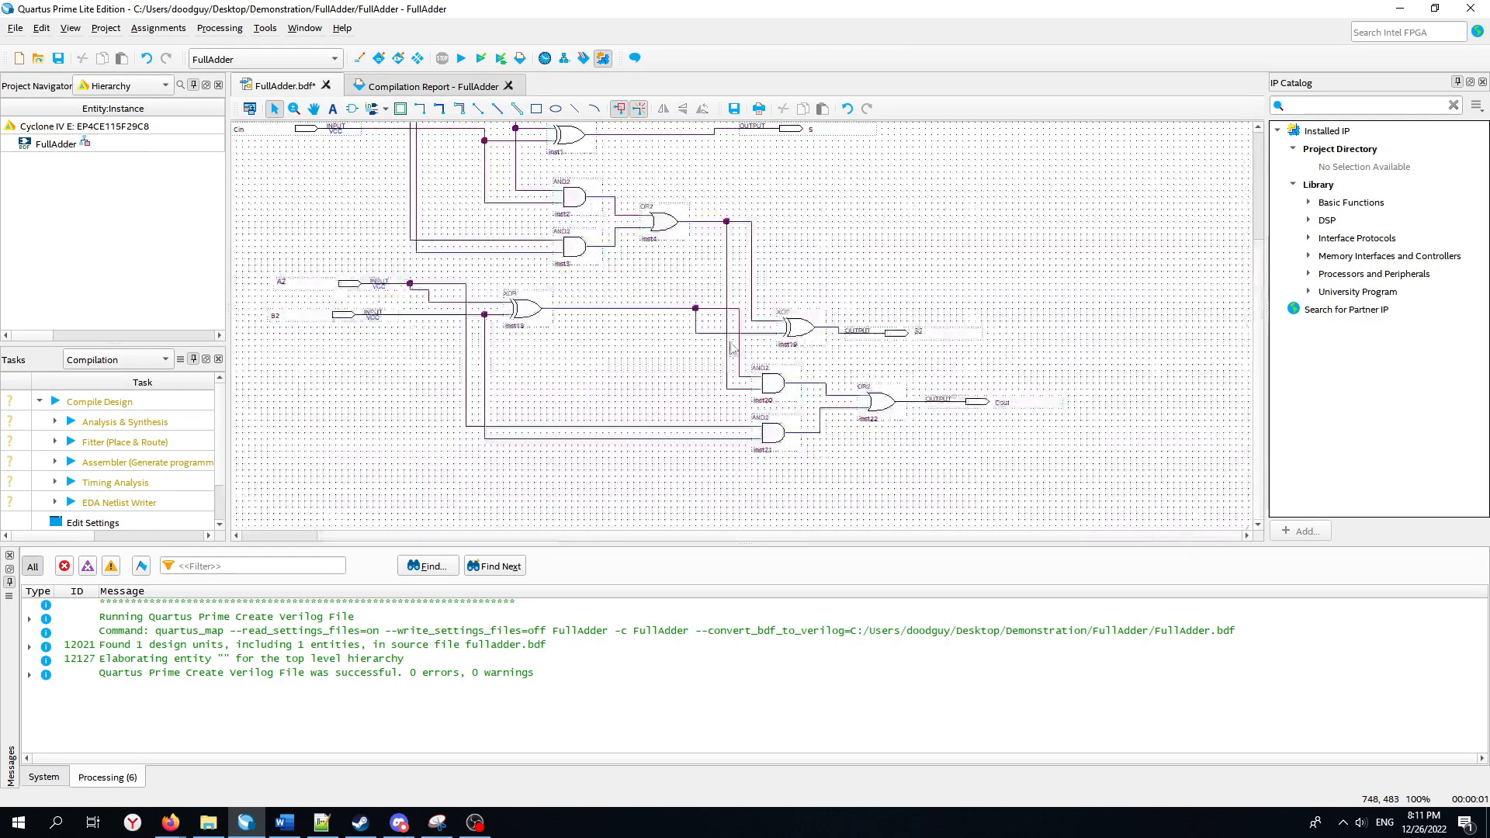
Examine the complete two-bit adder schematic, from the input pins A, B, Cin, A2 and B2 to the outputs S, S2 and Cout.
{"action": "scroll", "coordinate": [734, 350], "scroll_direction": "down", "scroll_amount": 1, "text": "ctrl"}
{"action": "scroll", "coordinate": [769, 389], "scroll_direction": "up", "scroll_amount": 1}
{"action": "scroll", "coordinate": [794, 396], "scroll_direction": "down", "scroll_amount": 1}
{"action": "scroll", "coordinate": [763, 400], "scroll_direction": "up", "scroll_amount": 1, "text": "ctrl"}
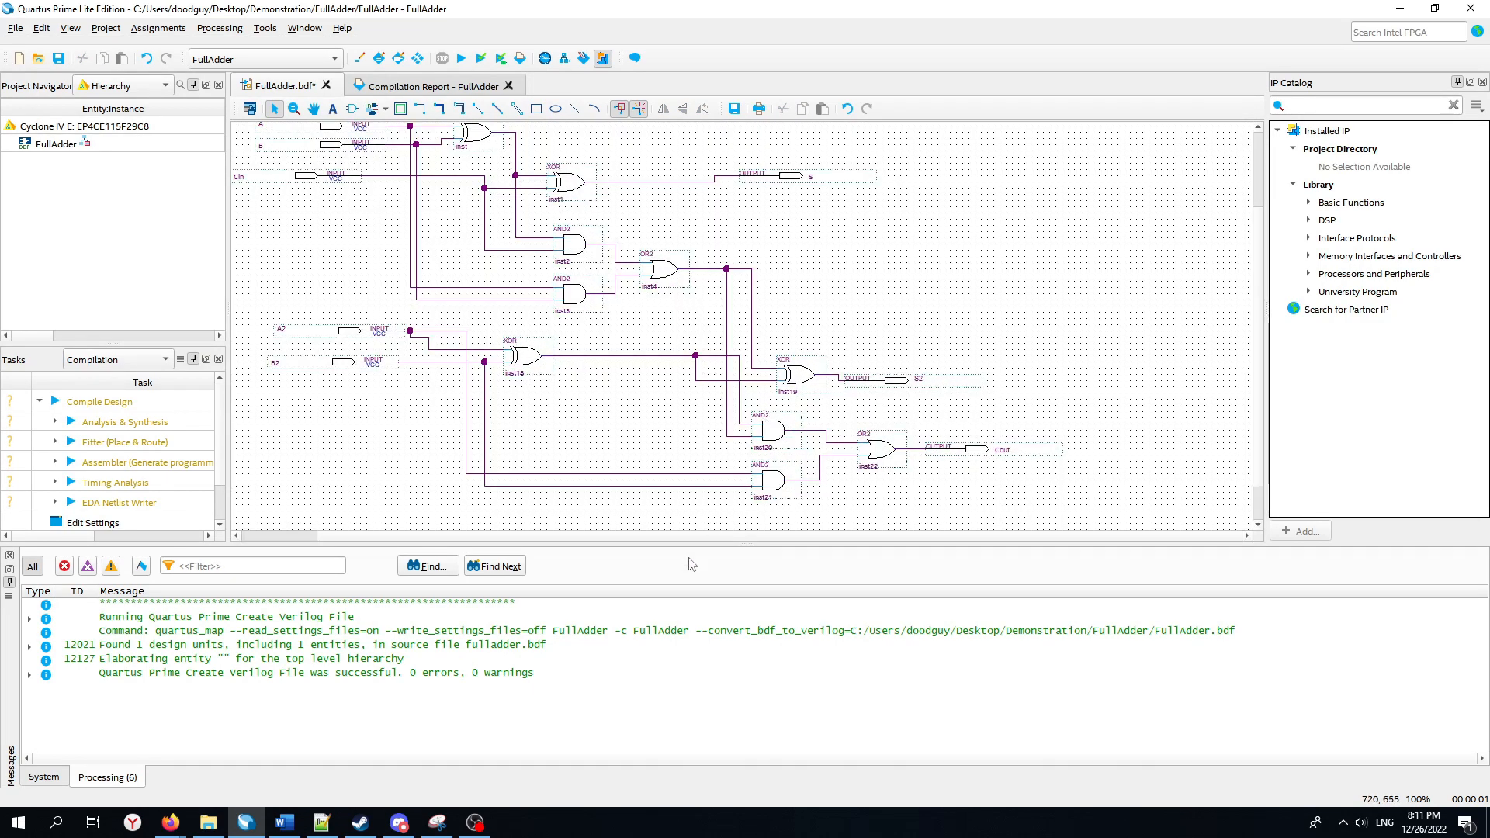
{"action": "left_click_drag", "start_coordinate": [689, 537], "coordinate": [645, 539]}
{"action": "scroll", "coordinate": [507, 321], "scroll_direction": "up", "scroll_amount": 1}
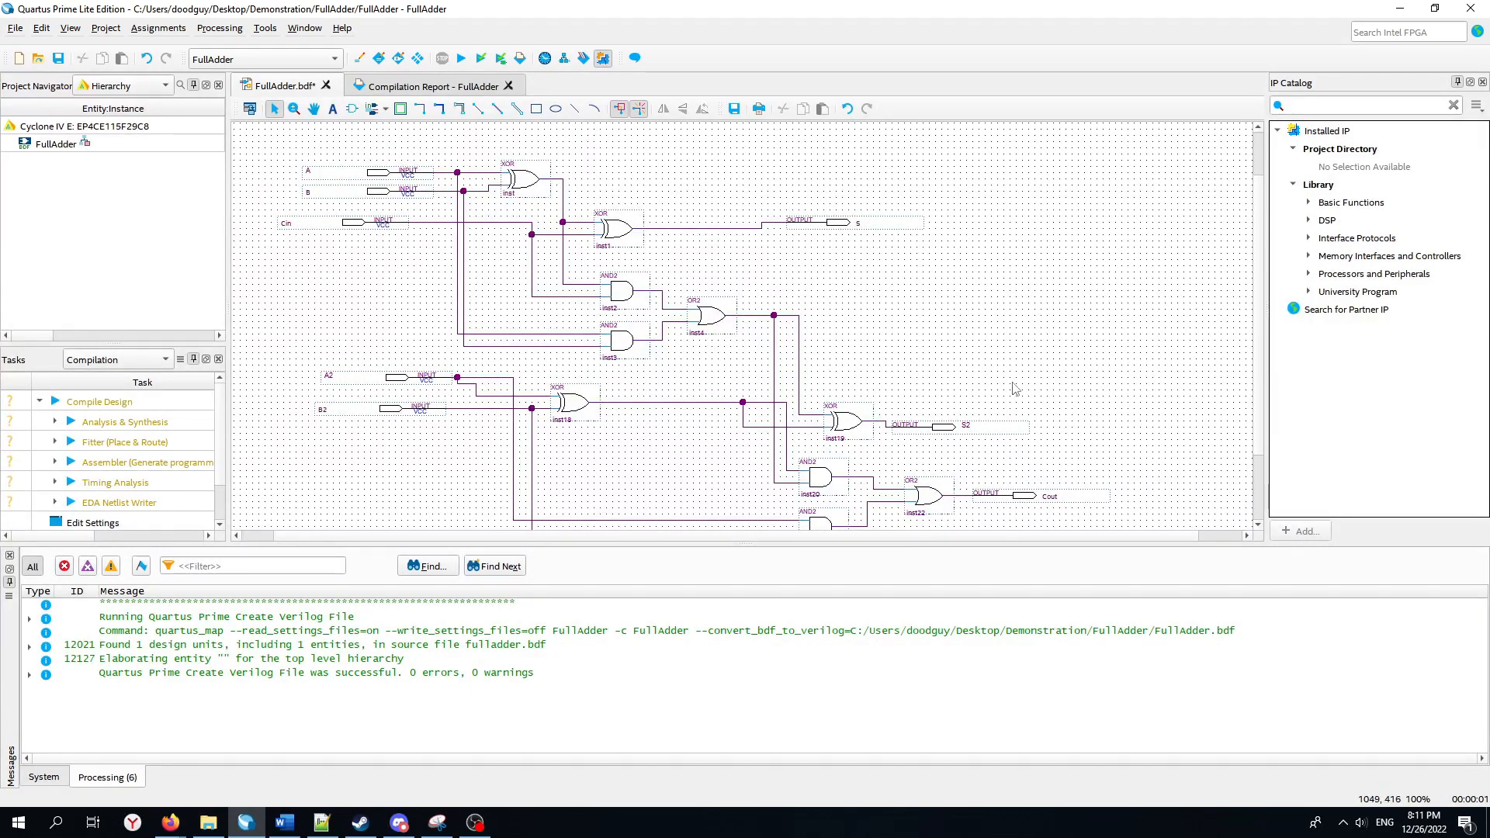
{"action": "scroll", "coordinate": [1069, 387], "scroll_direction": "down", "scroll_amount": 1}
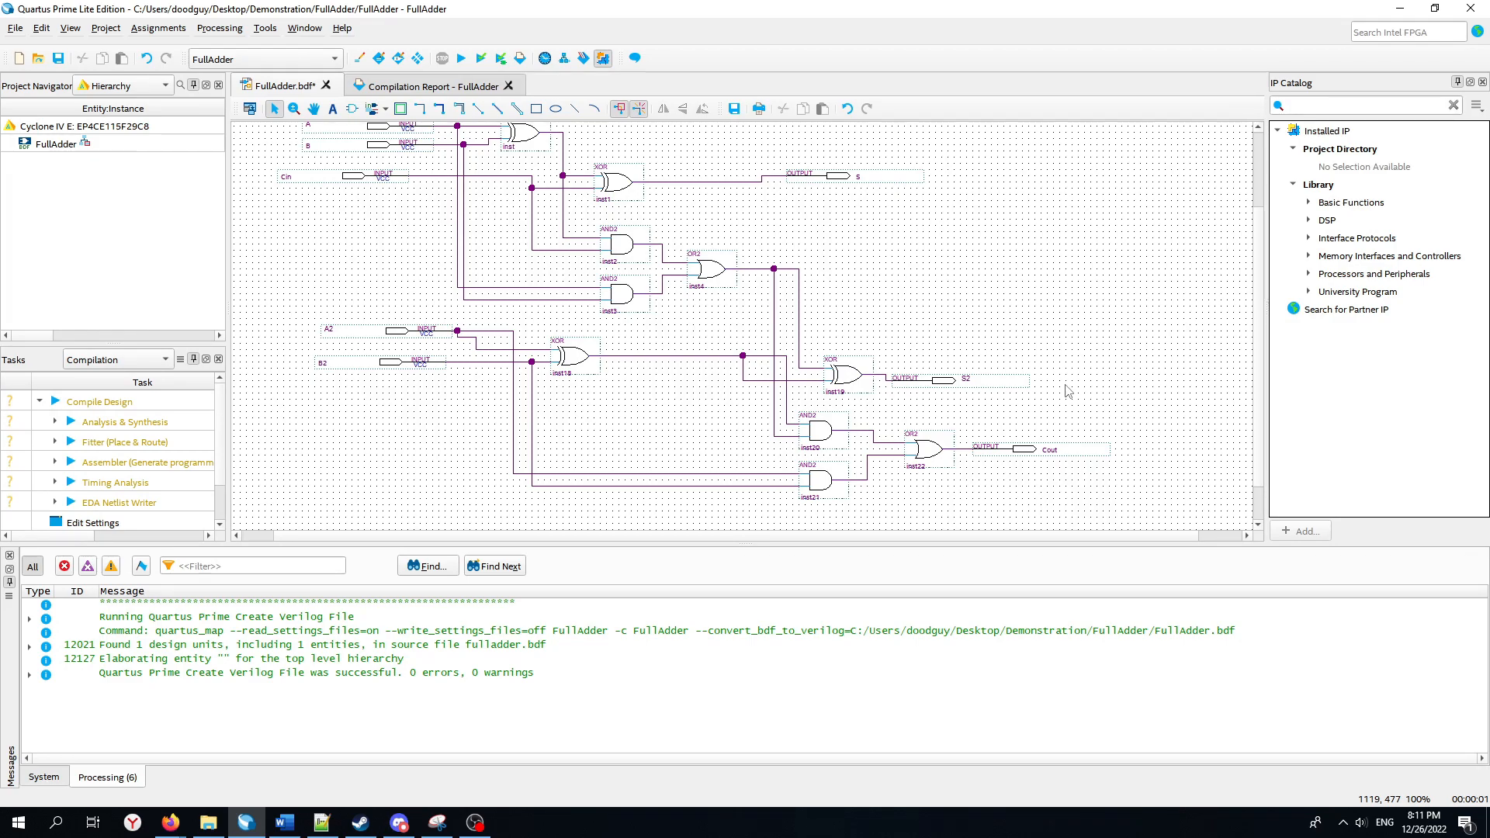
{"action": "scroll", "coordinate": [1063, 397], "scroll_direction": "up", "scroll_amount": 4}
{"action": "scroll", "coordinate": [869, 392], "scroll_direction": "down", "scroll_amount": 3}
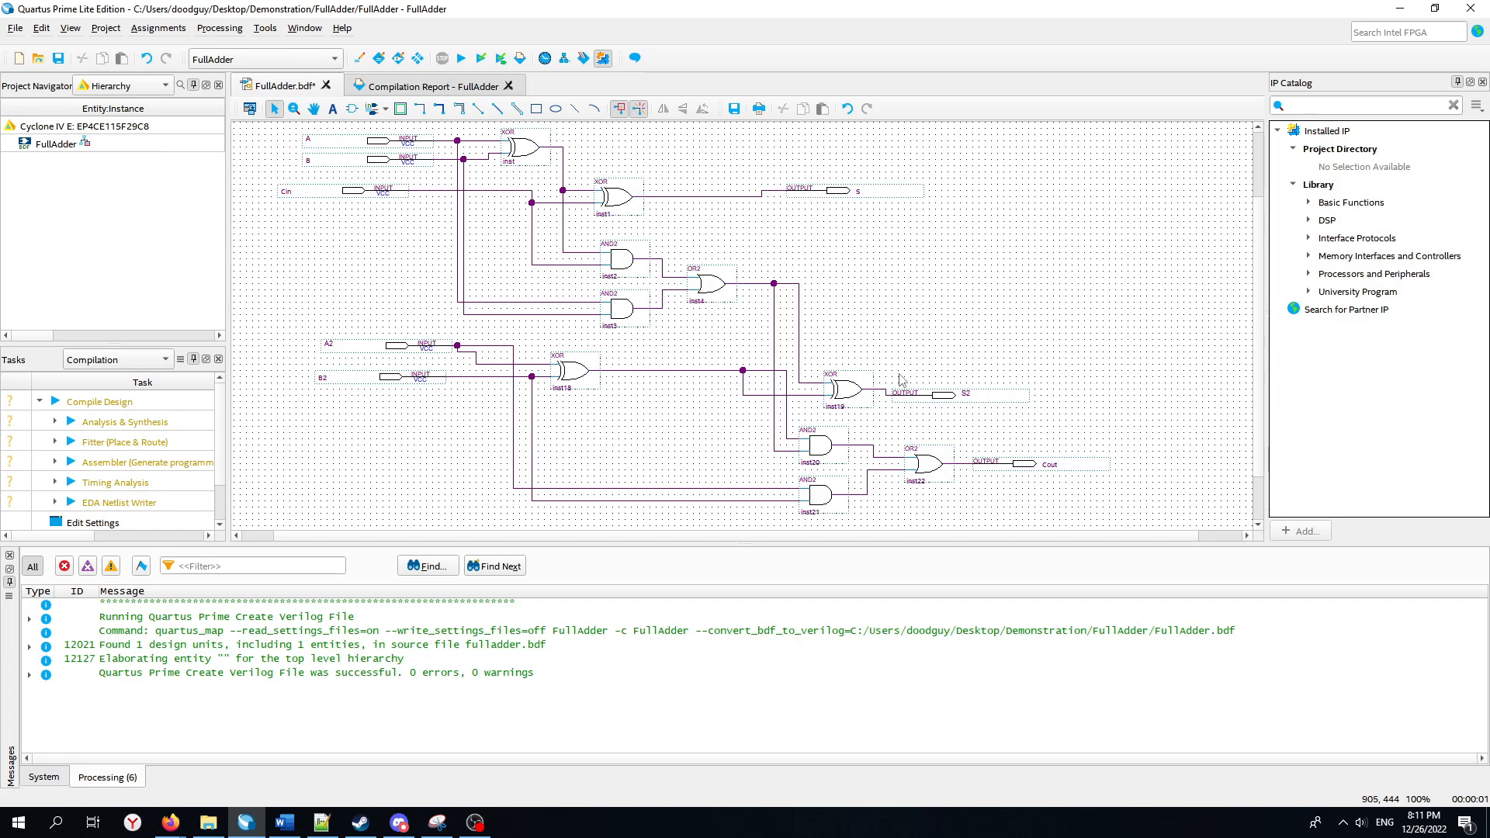
{"action": "scroll", "coordinate": [838, 374], "scroll_direction": "up", "scroll_amount": 3}
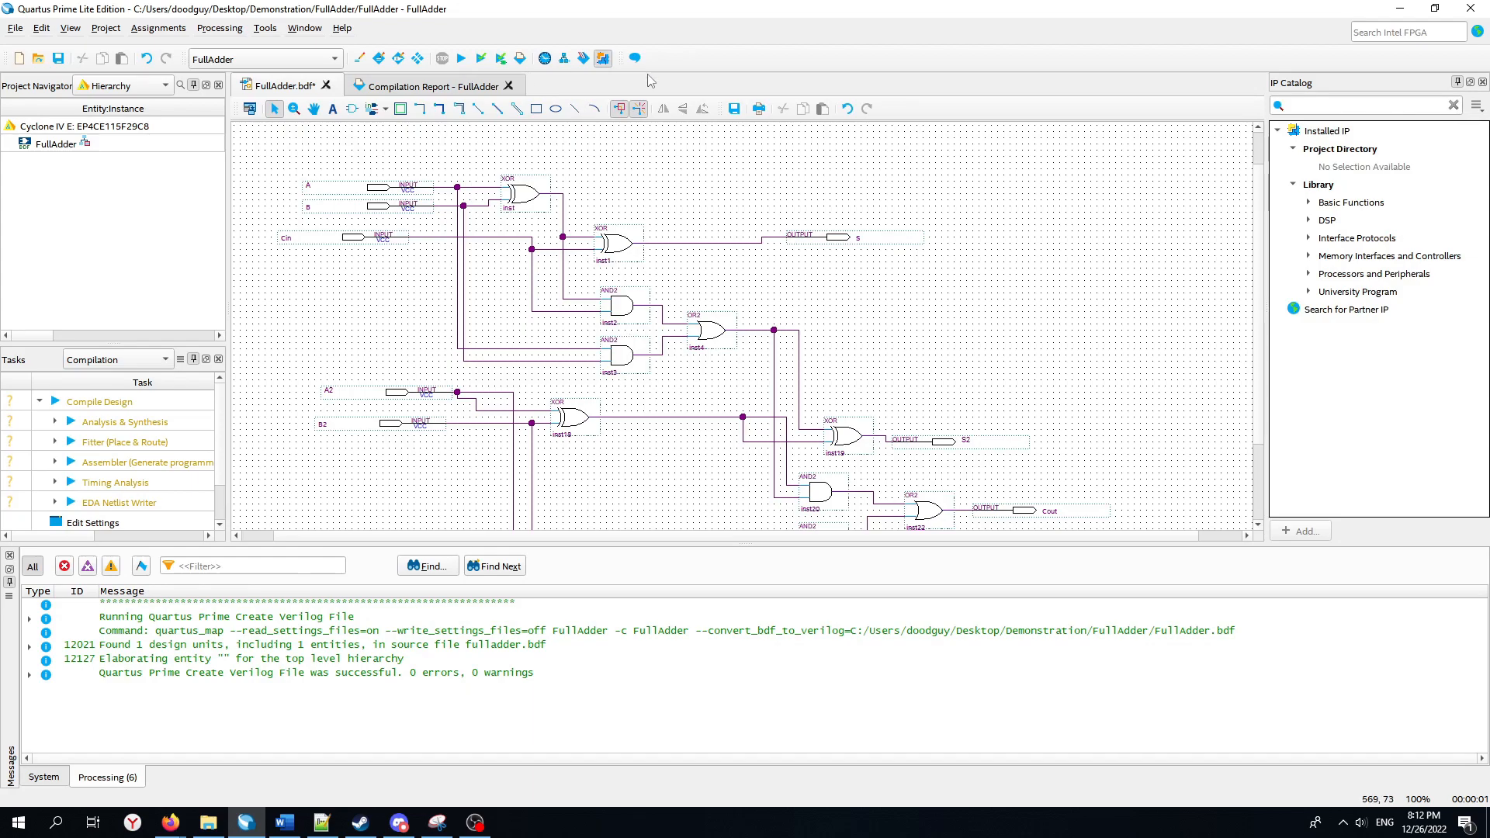
{"action": "scroll", "coordinate": [717, 256], "scroll_direction": "down", "scroll_amount": 1}
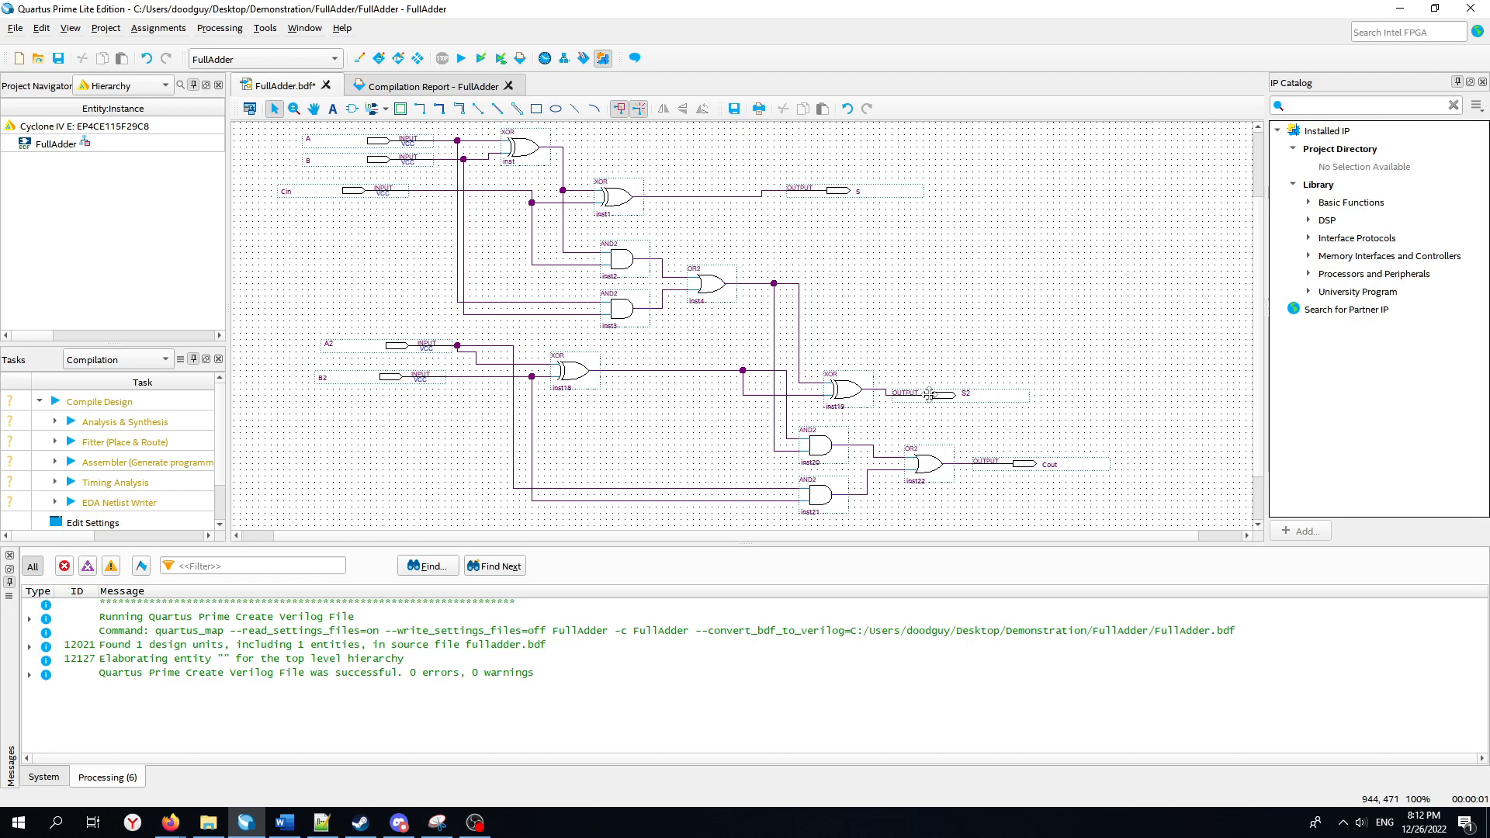
{"action": "scroll", "coordinate": [1079, 435], "scroll_direction": "down", "scroll_amount": 1}
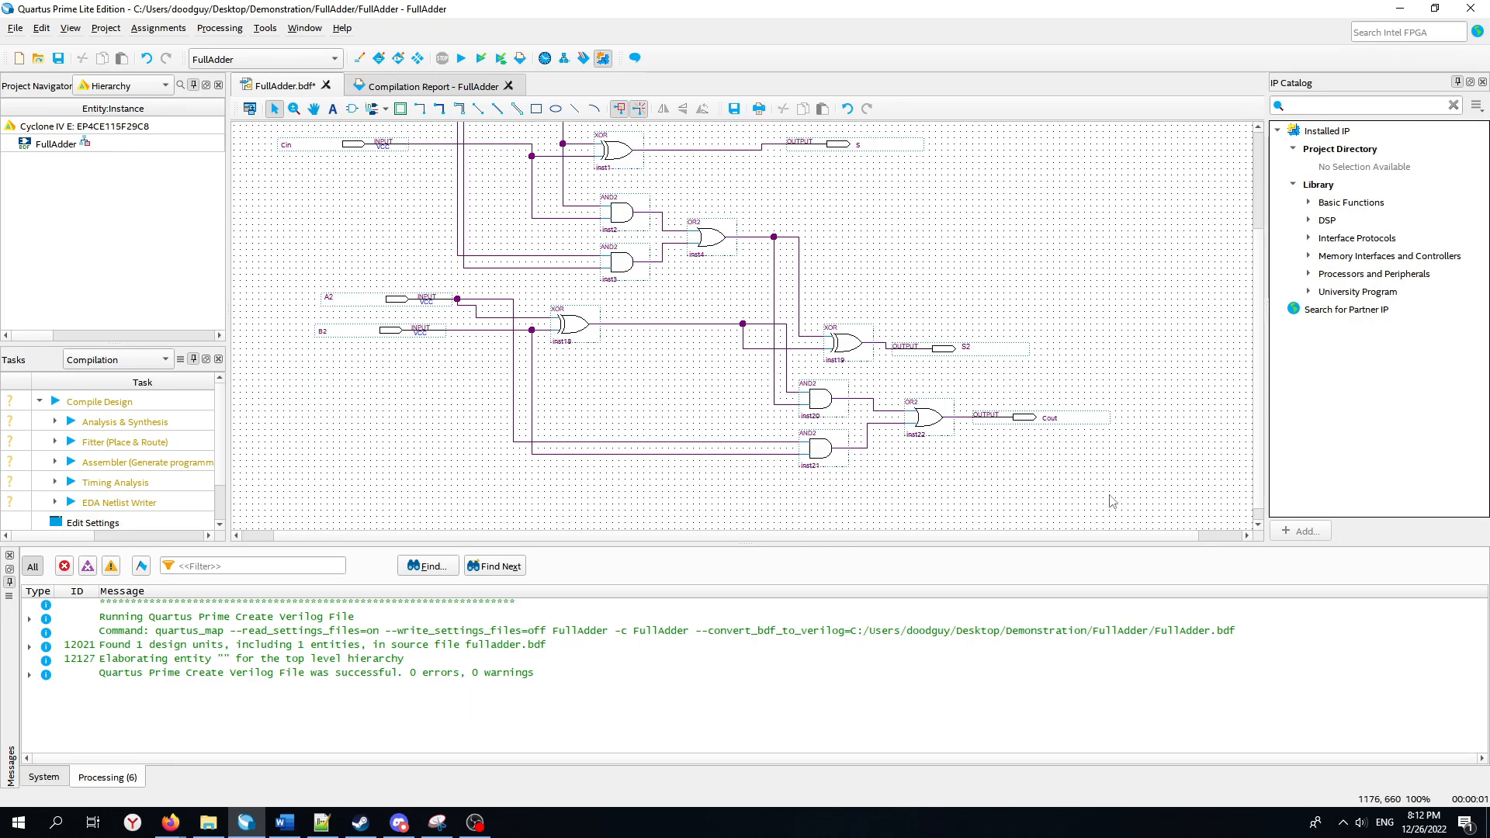
{"action": "scroll", "coordinate": [534, 306], "scroll_direction": "up", "scroll_amount": 1}
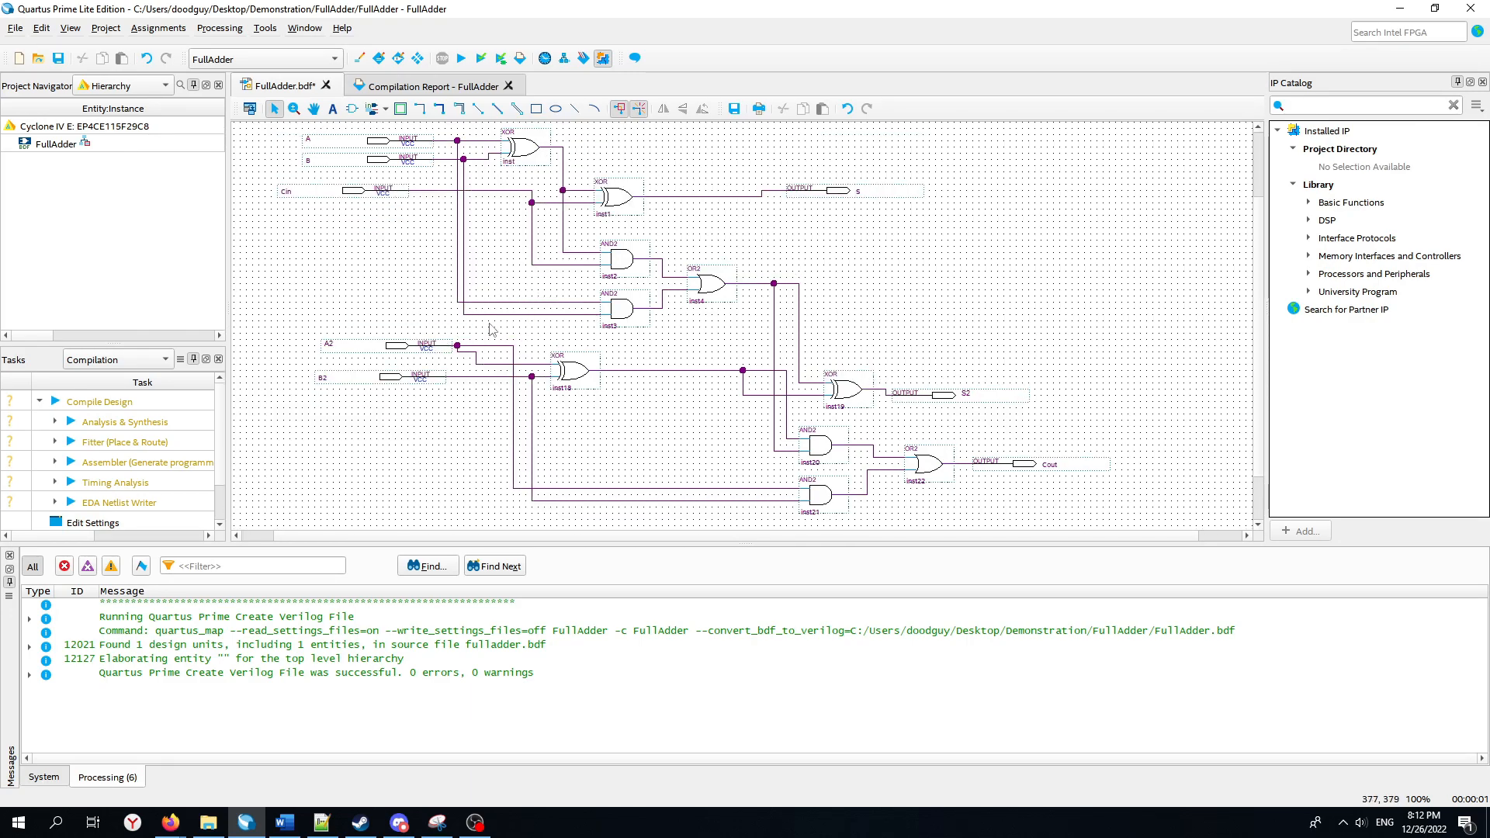
{"action": "scroll", "coordinate": [777, 426], "scroll_direction": "down", "scroll_amount": 1}
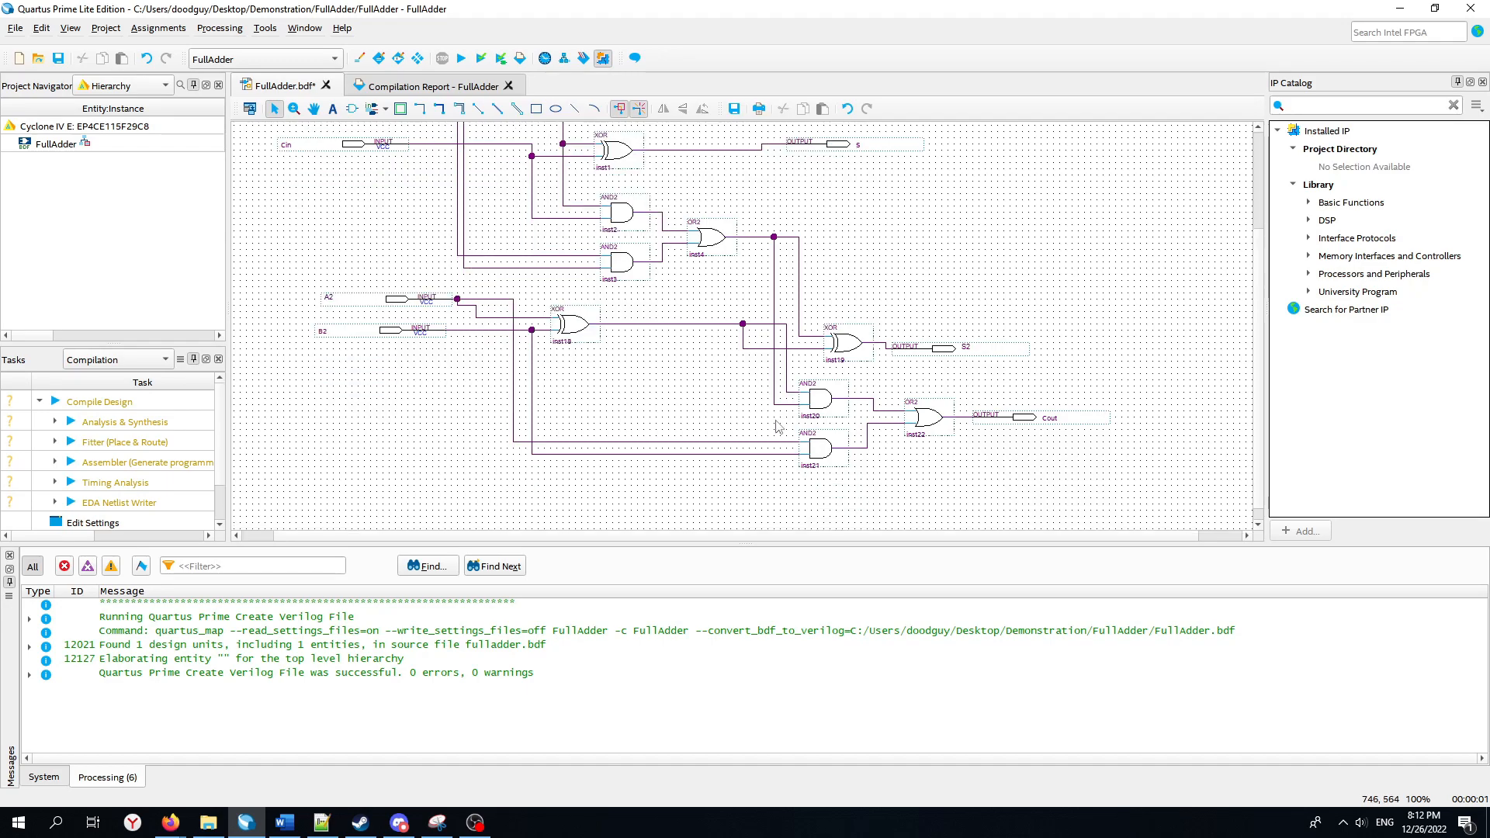
{"action": "scroll", "coordinate": [815, 419], "scroll_direction": "up", "scroll_amount": 1}
{"action": "scroll", "coordinate": [739, 427], "scroll_direction": "down", "scroll_amount": 1, "text": "ctrl"}
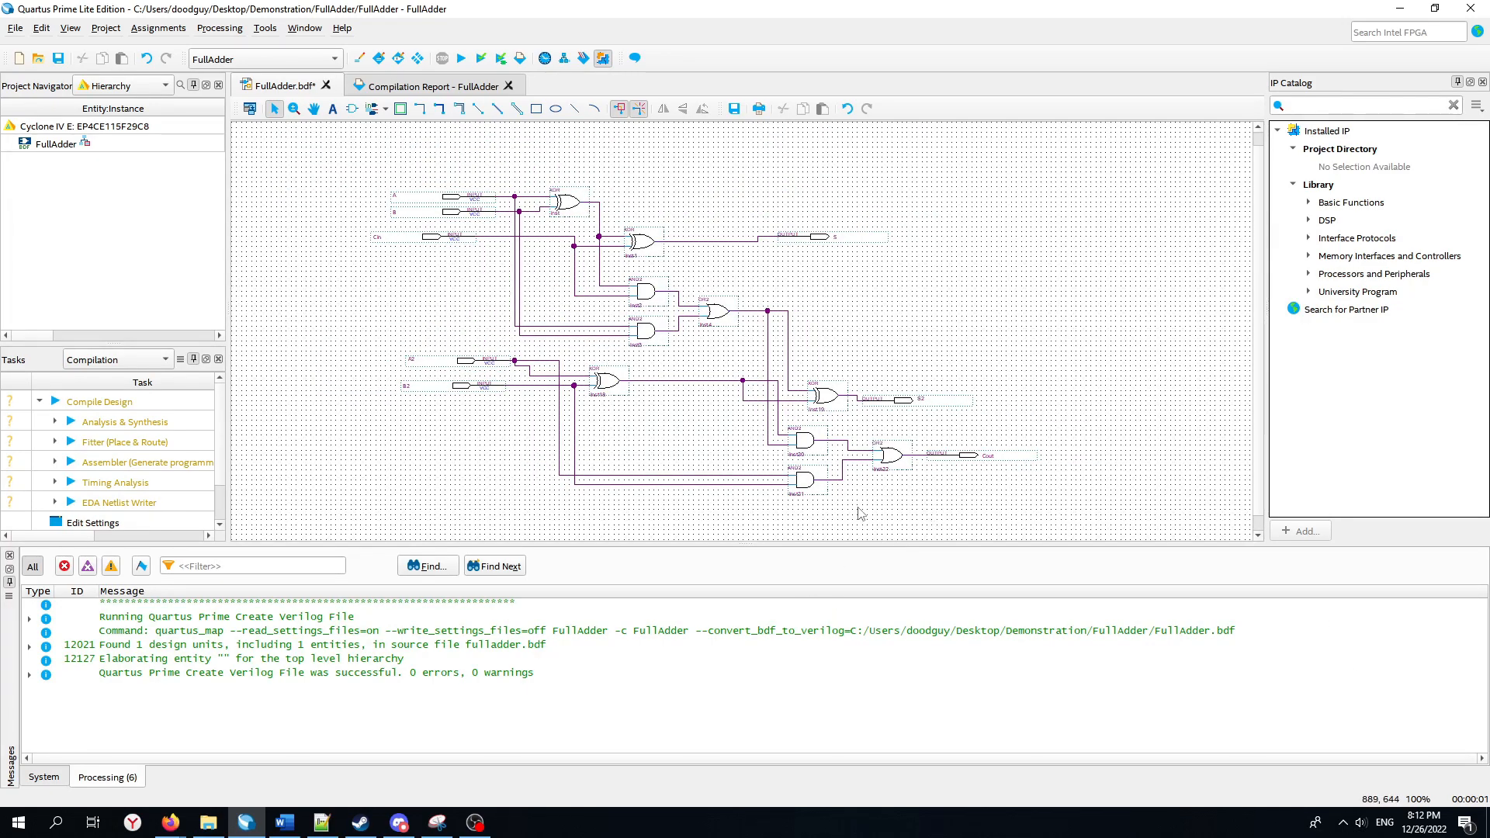
Examine the second stage's gates and how the first stage's OR2 carry feeds its XOR and AND2 gates.
{"action": "scroll", "coordinate": [844, 512], "scroll_direction": "up", "scroll_amount": 1, "text": "ctrl"}
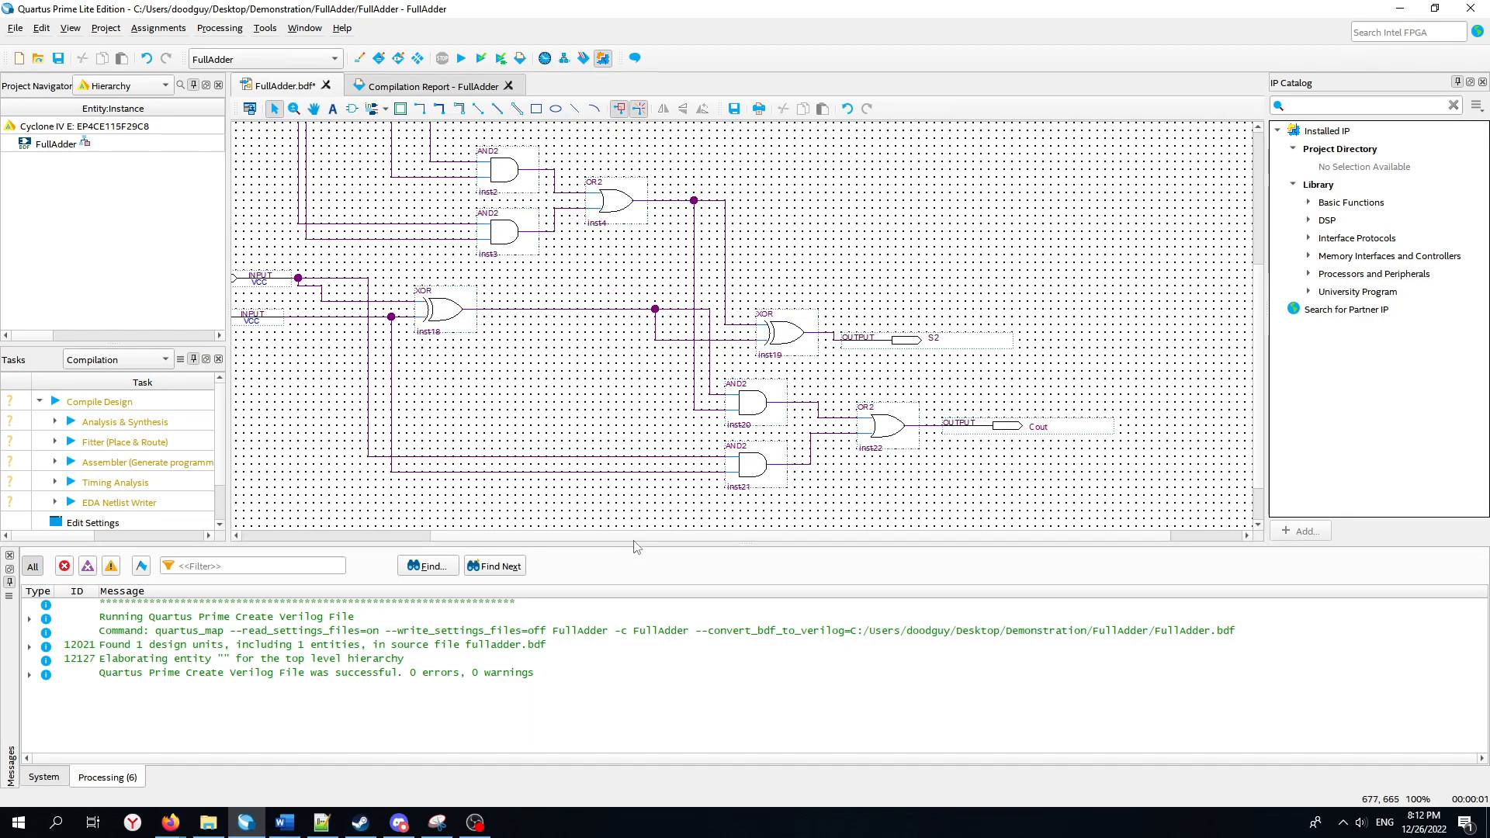
{"action": "left_click_drag", "start_coordinate": [634, 535], "coordinate": [537, 525]}
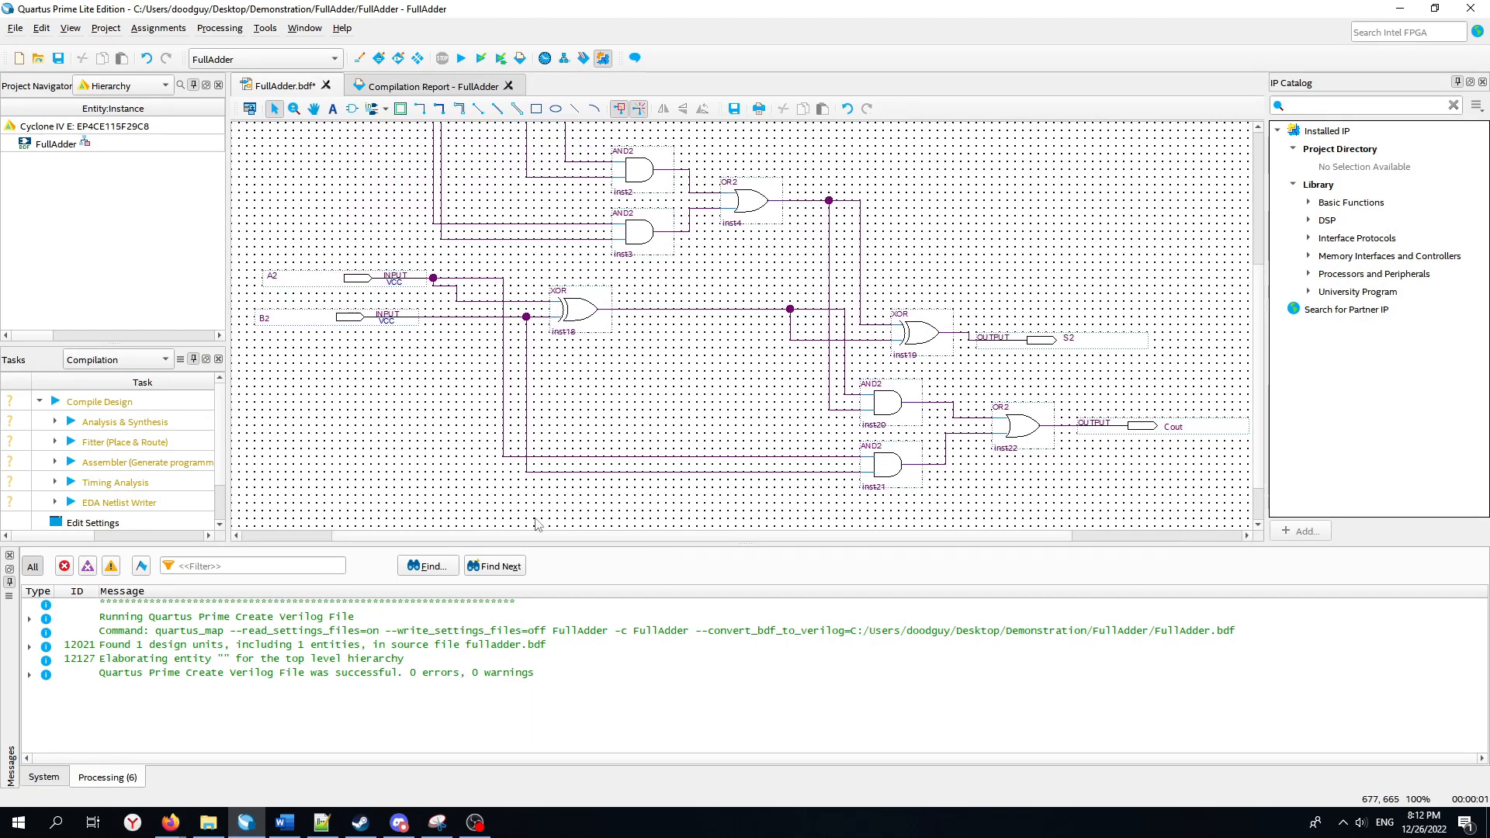
{"action": "scroll", "coordinate": [808, 448], "scroll_direction": "up", "scroll_amount": 3}
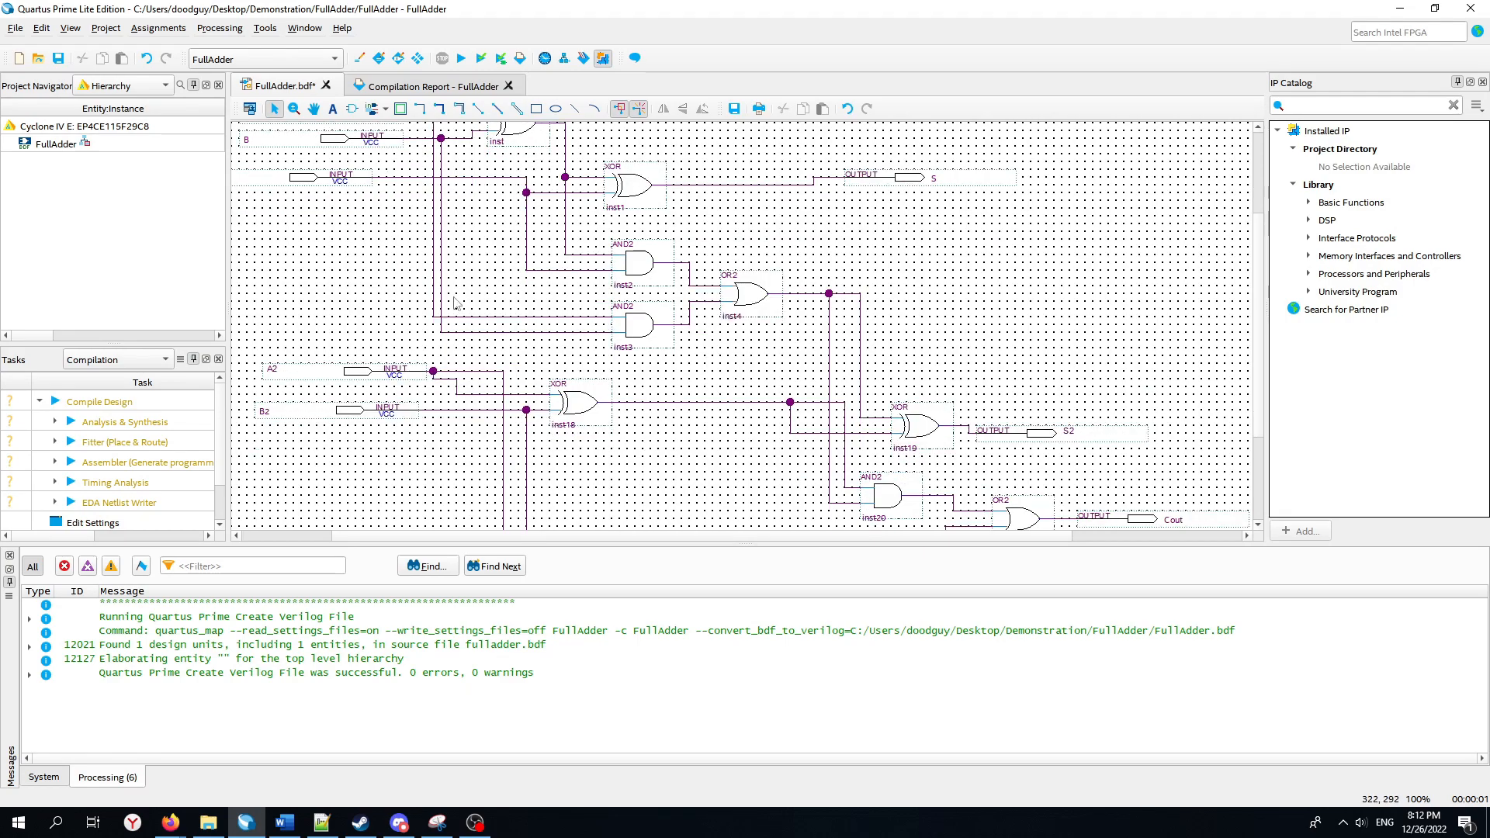
{"action": "scroll", "coordinate": [753, 433], "scroll_direction": "down", "scroll_amount": 3}
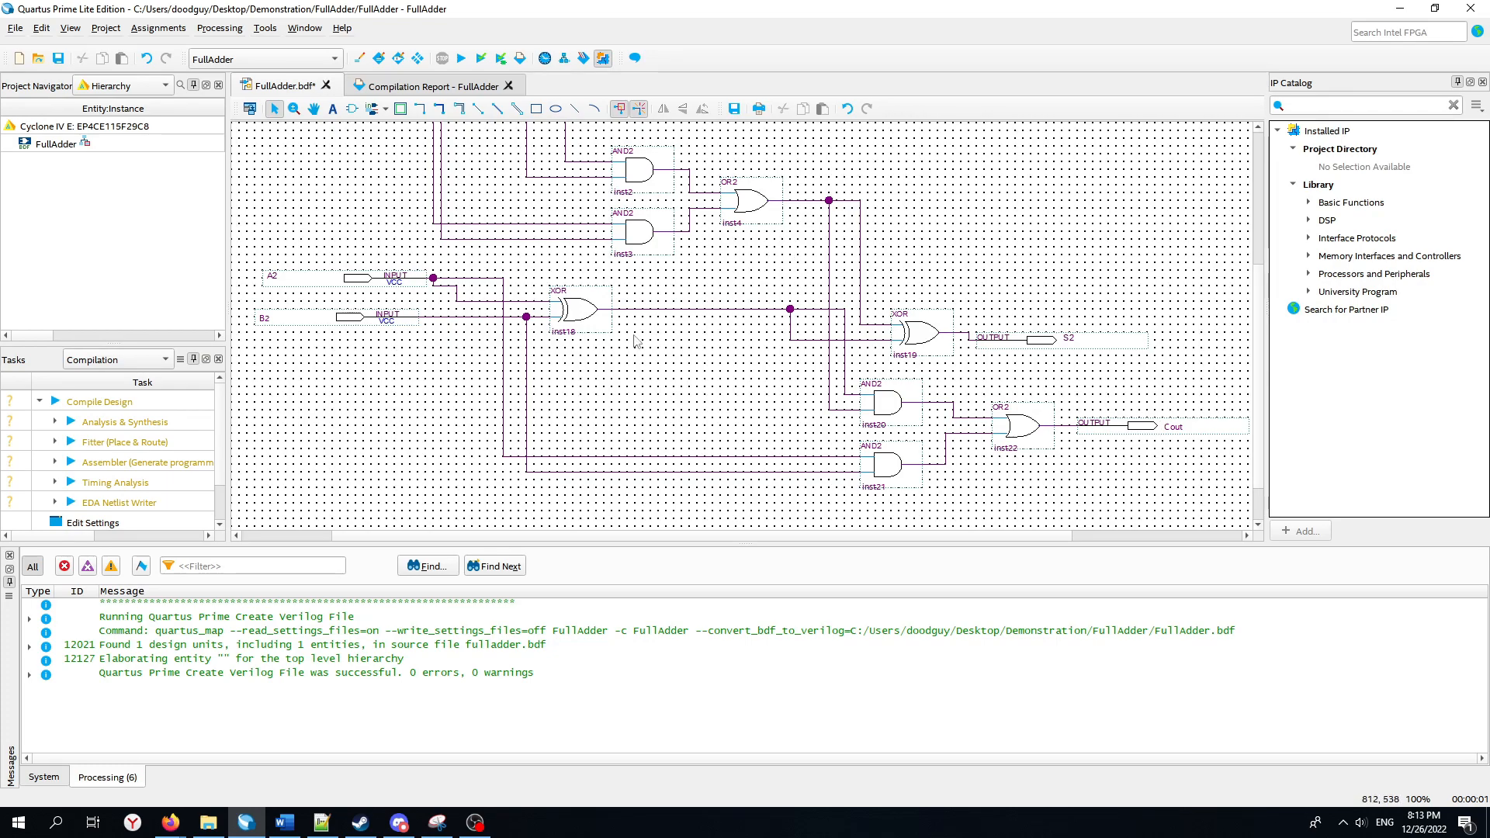
{"action": "scroll", "coordinate": [993, 464], "scroll_direction": "up", "scroll_amount": 2}
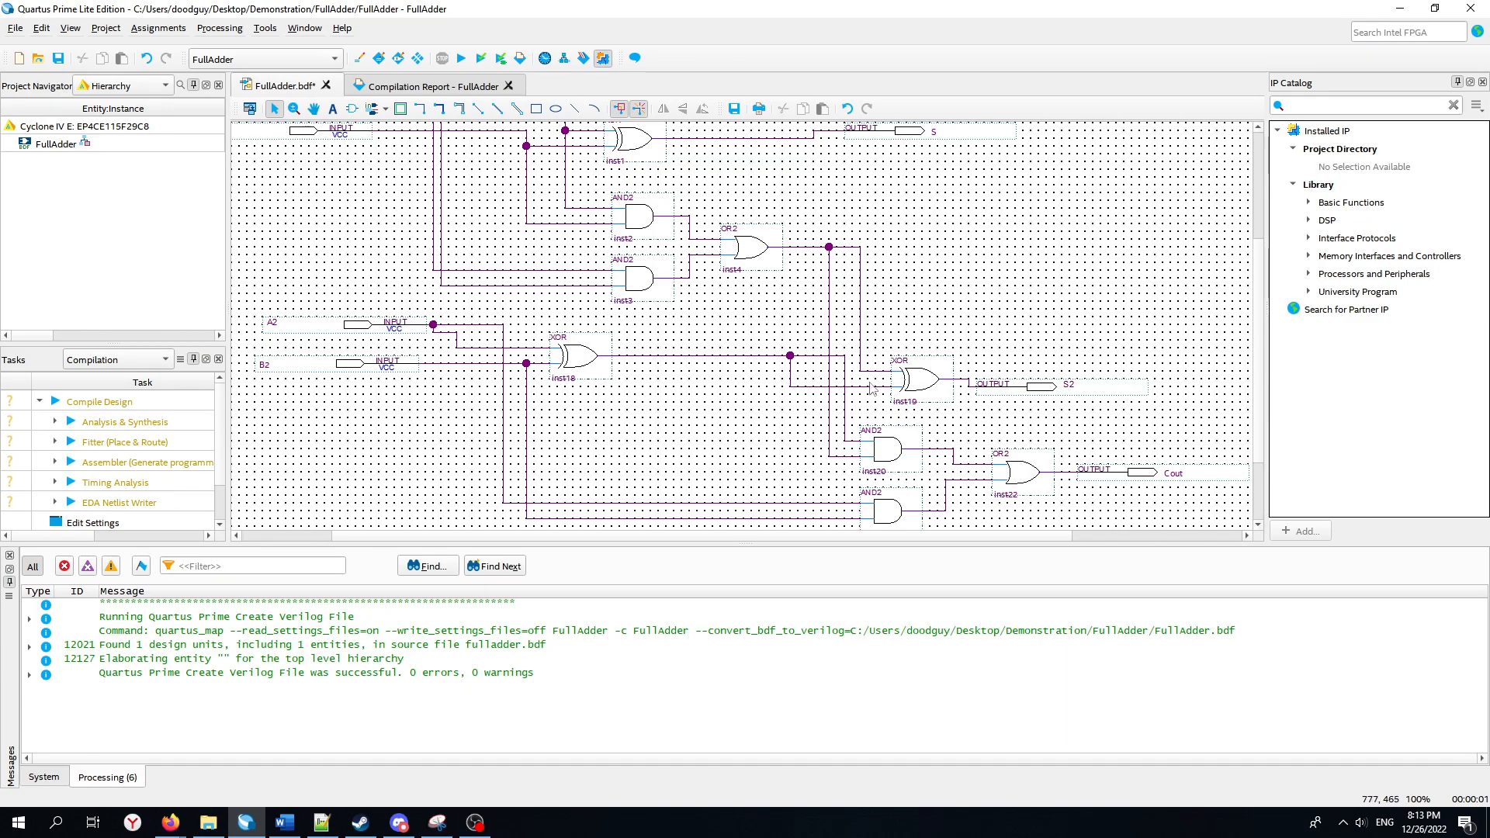
{"action": "scroll", "coordinate": [859, 344], "scroll_direction": "down", "scroll_amount": 1, "text": "ctrl"}
{"action": "scroll", "coordinate": [952, 288], "scroll_direction": "up", "scroll_amount": 2}
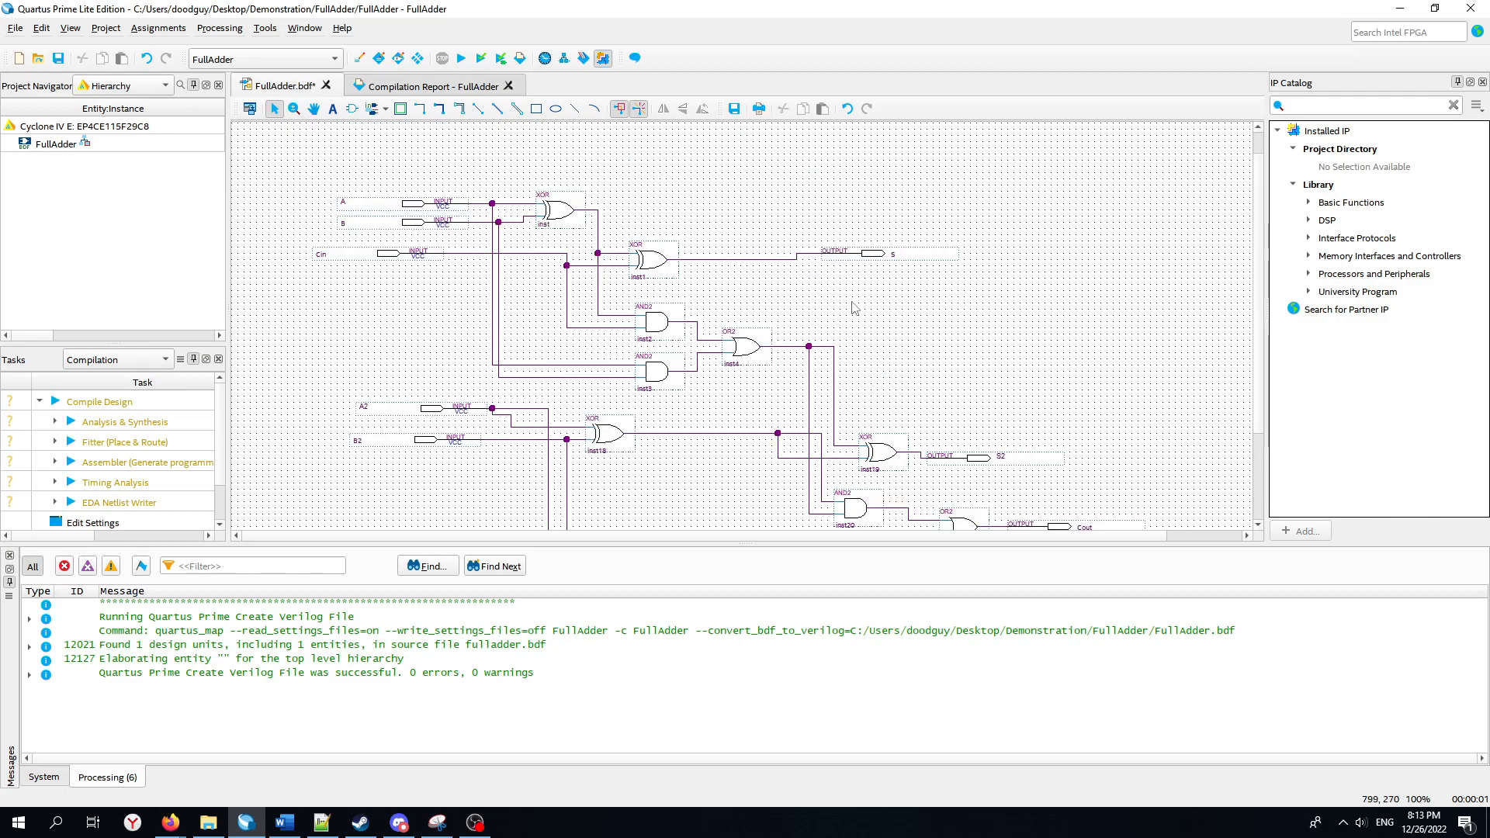
{"action": "scroll", "coordinate": [823, 314], "scroll_direction": "down", "scroll_amount": 1}
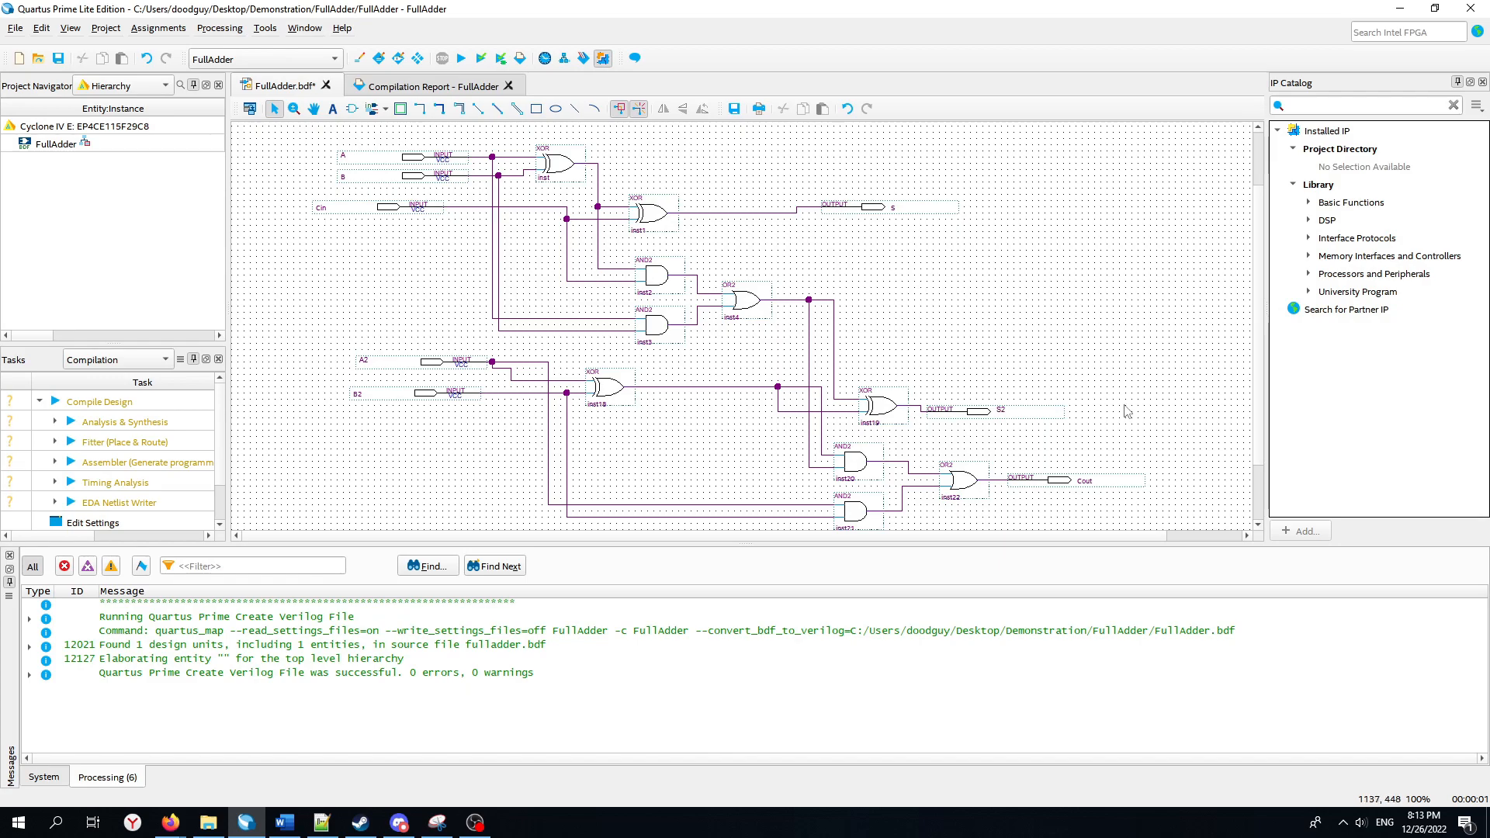
{"action": "scroll", "coordinate": [901, 370], "scroll_direction": "down", "scroll_amount": 1}
{"action": "scroll", "coordinate": [902, 369], "scroll_direction": "up", "scroll_amount": 1}
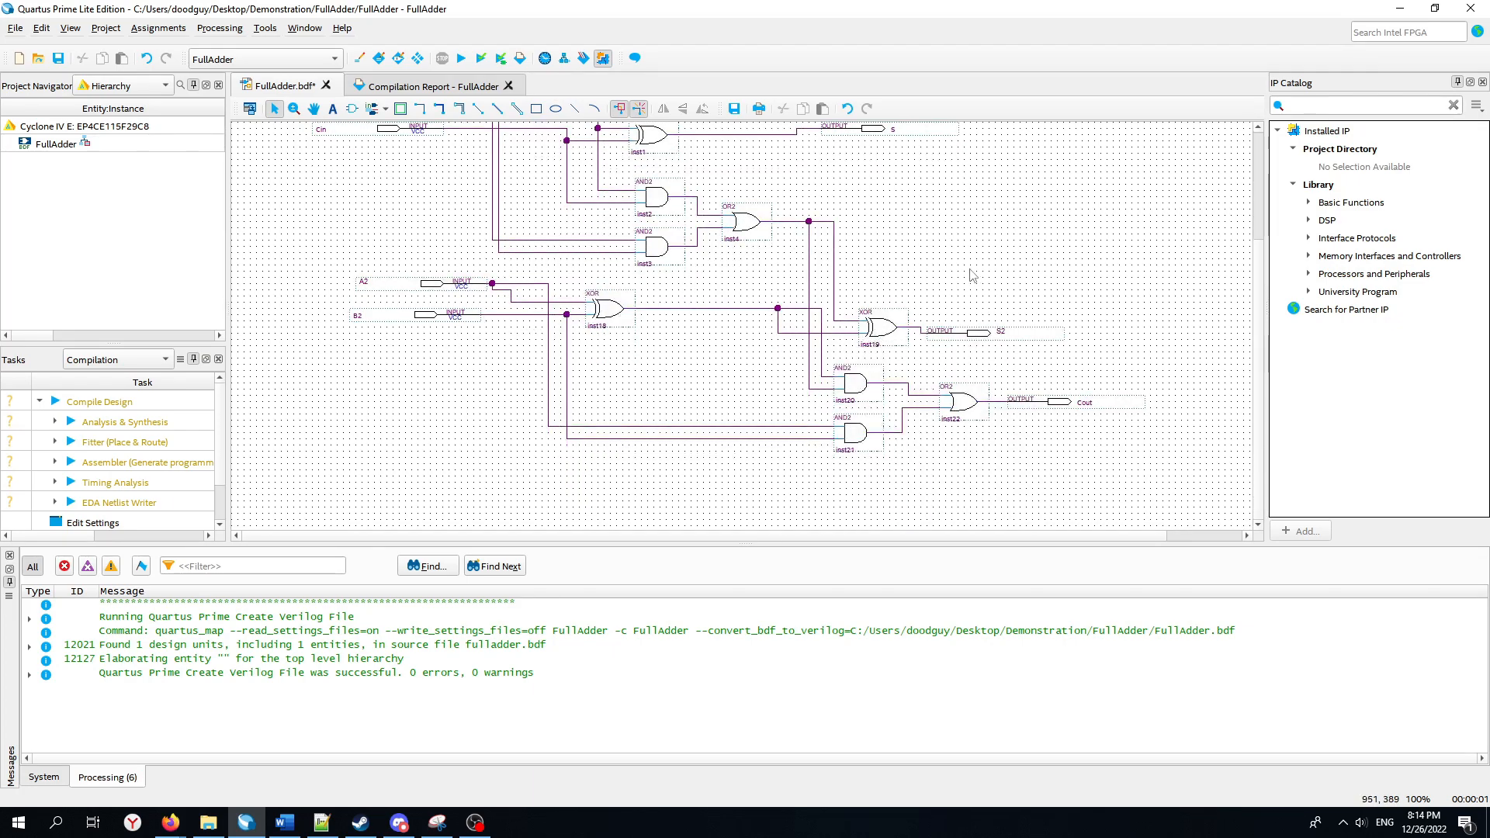
Save the two-bit adder schematic.
{"action": "scroll", "coordinate": [924, 283], "scroll_direction": "up", "scroll_amount": 1}
{"action": "key", "text": "ctrl+s"}
{"action": "scroll", "coordinate": [925, 284], "scroll_direction": "down", "scroll_amount": 3}
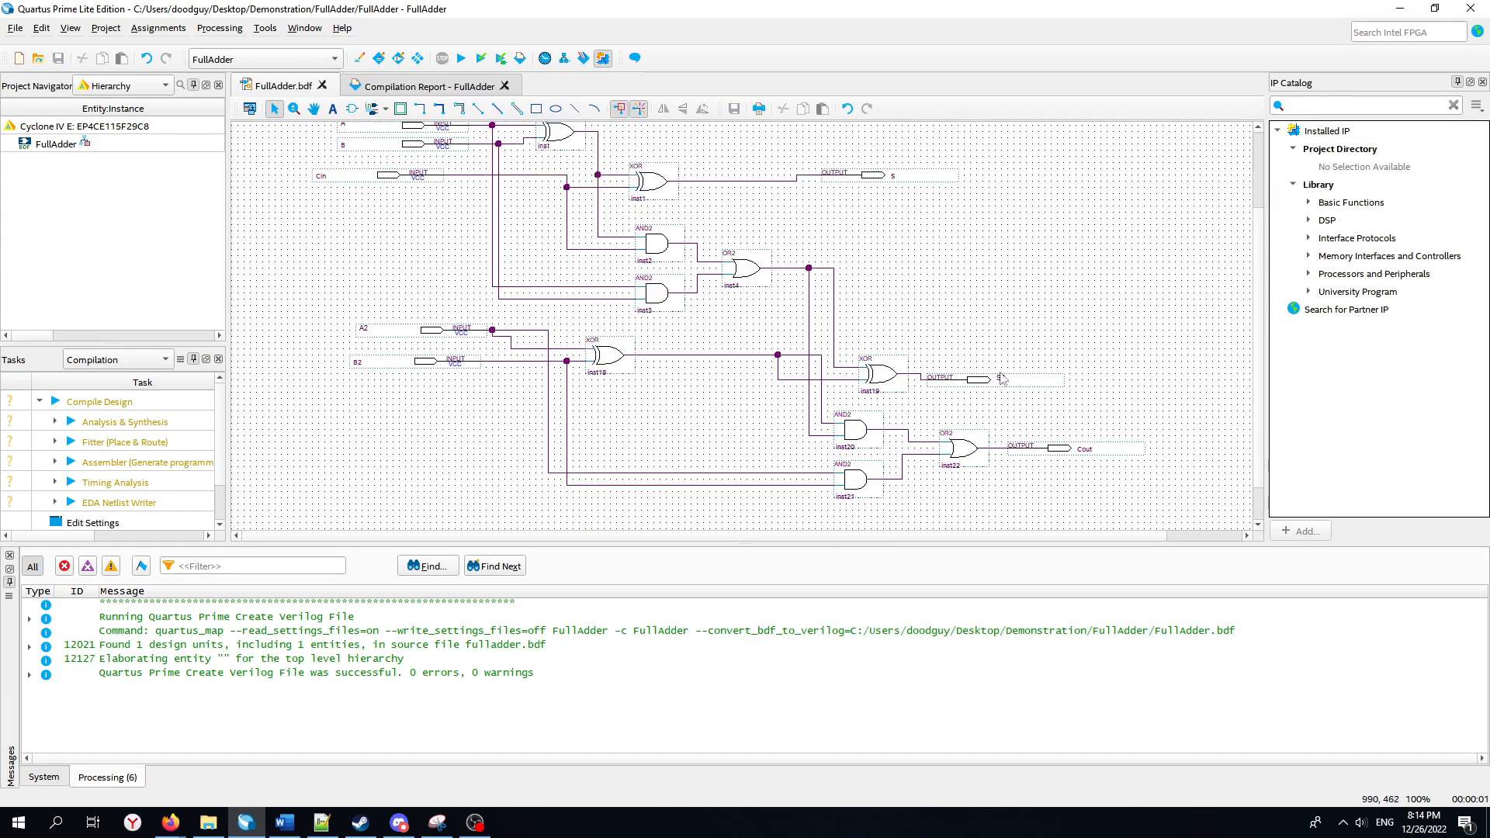
{"action": "left_click", "coordinate": [15, 27]}
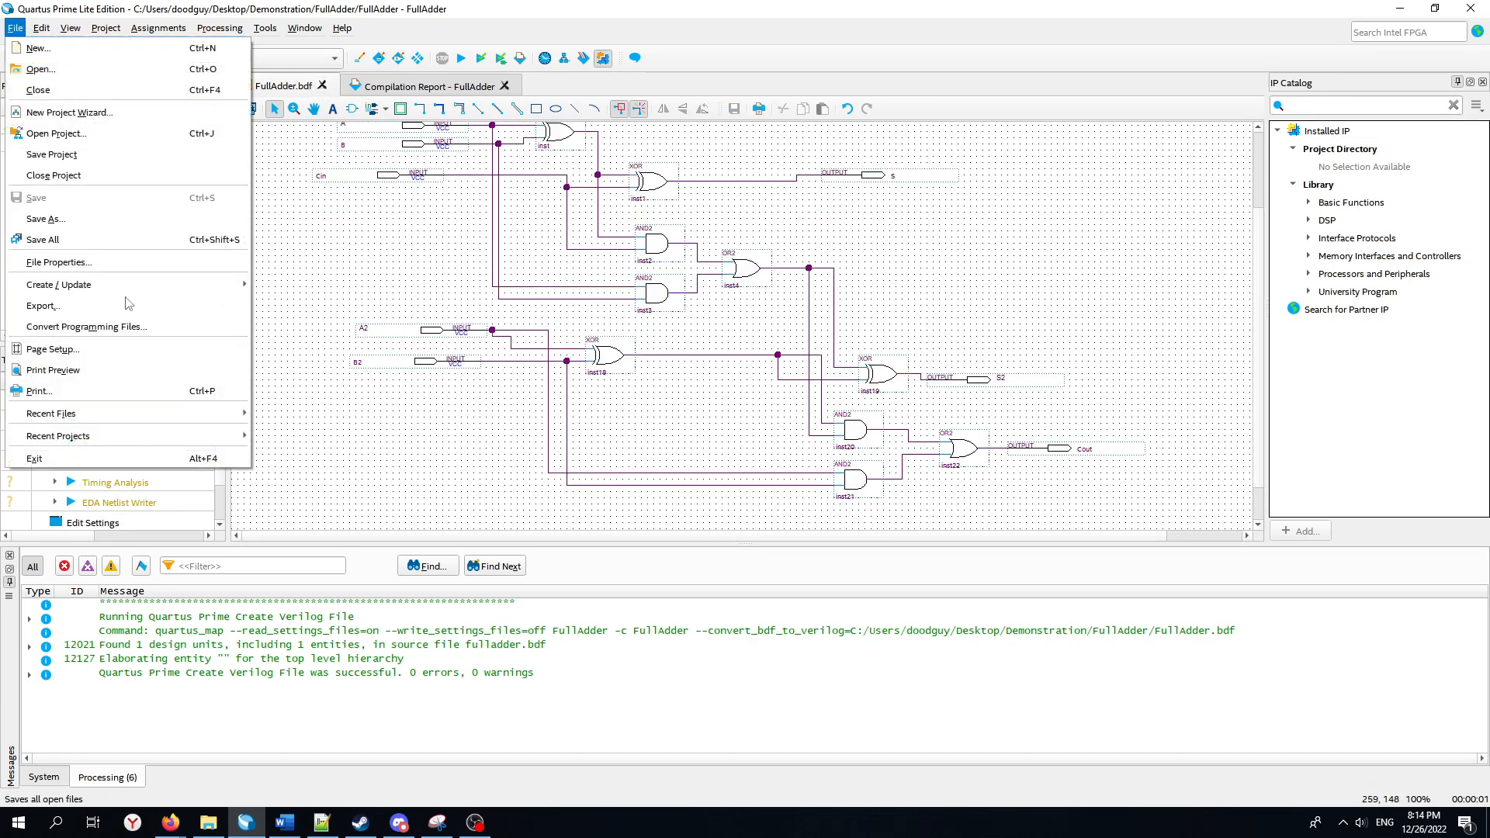
{"action": "mouse_move", "coordinate": [134, 295]}
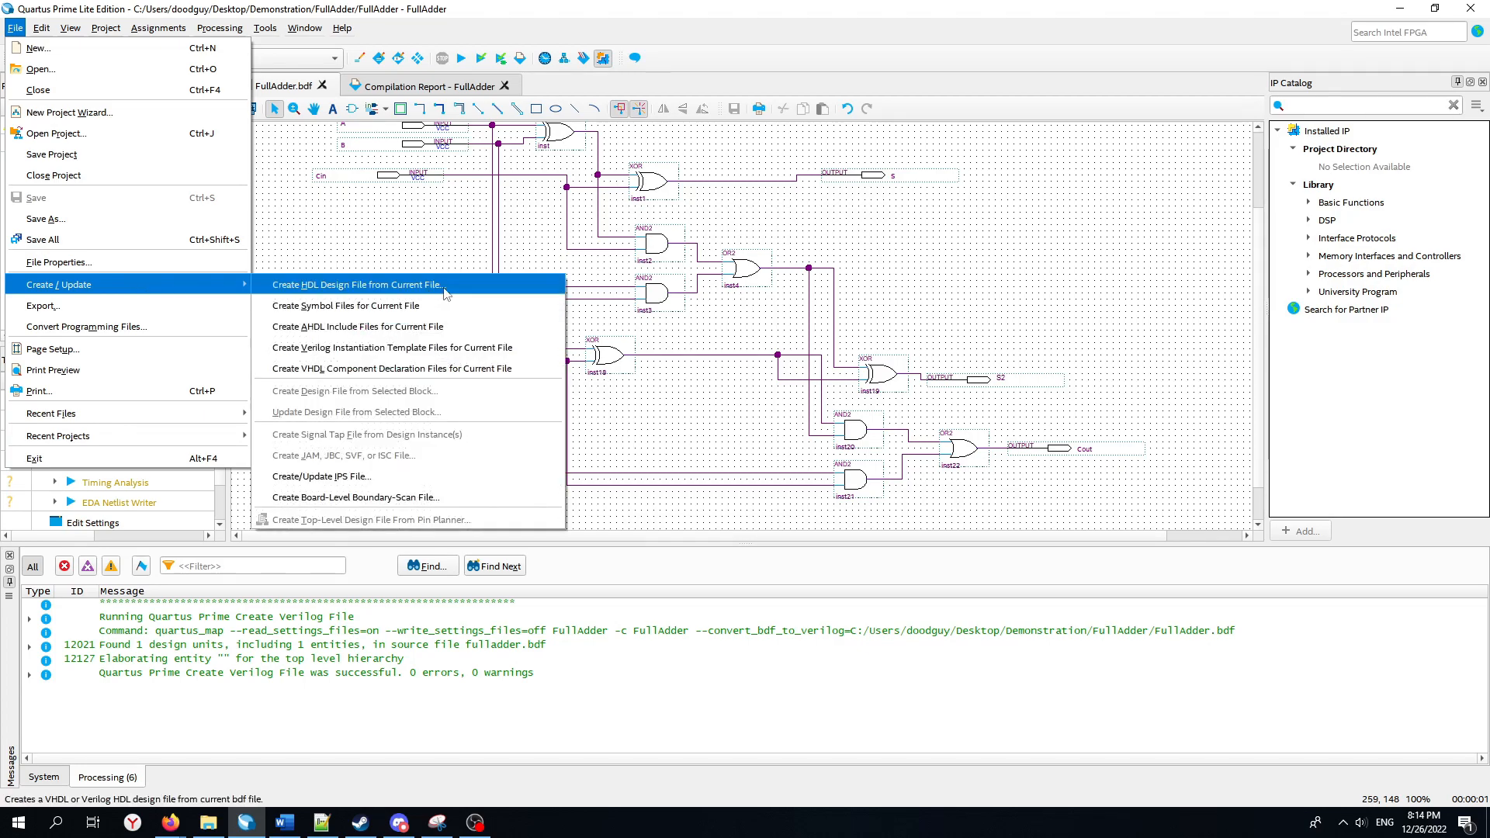
{"action": "left_click", "coordinate": [334, 287]}
{"action": "left_click", "coordinate": [970, 326]}
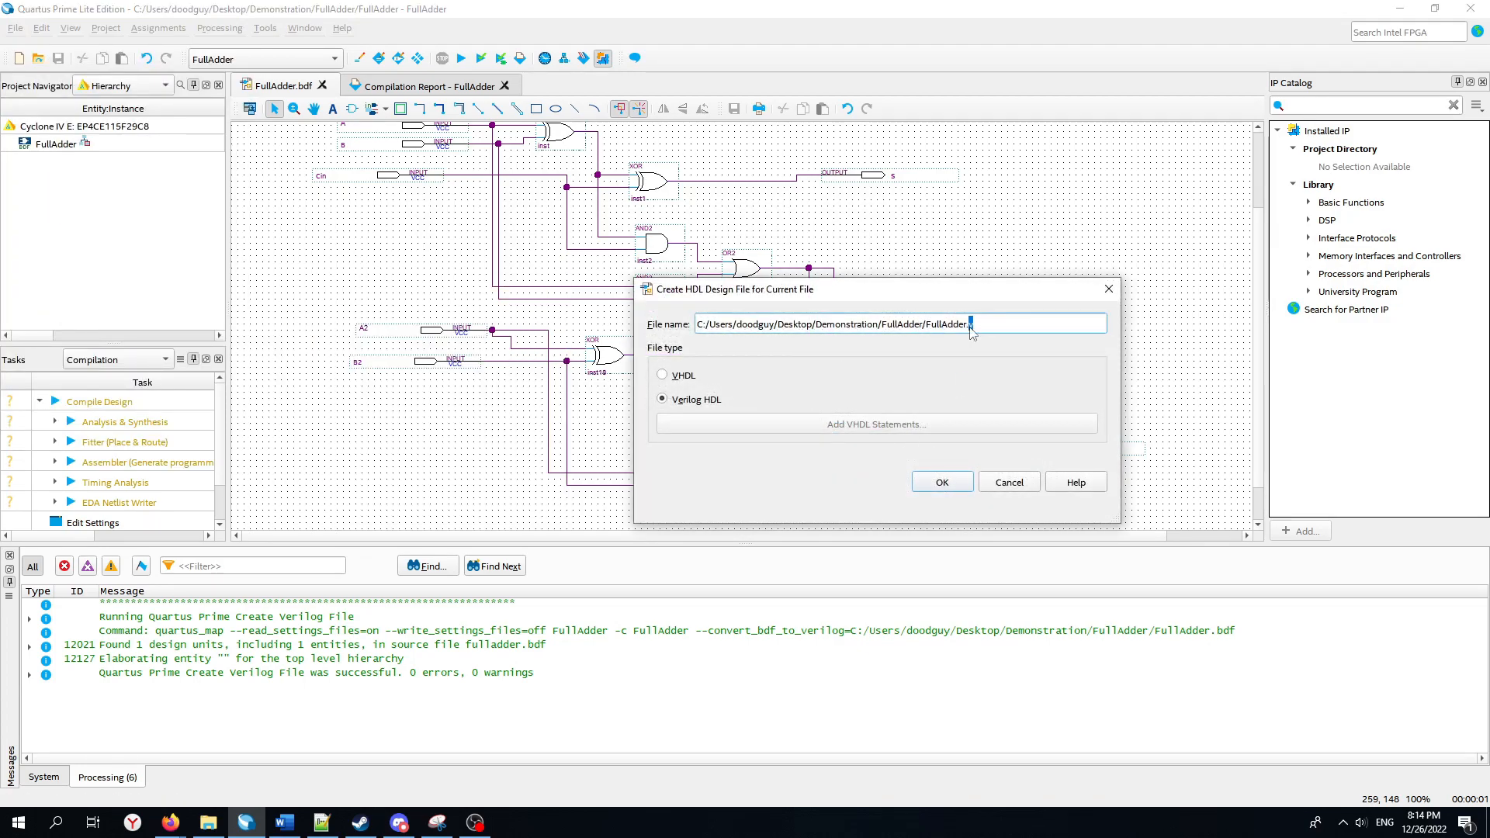
{"action": "key", "text": "Return"}
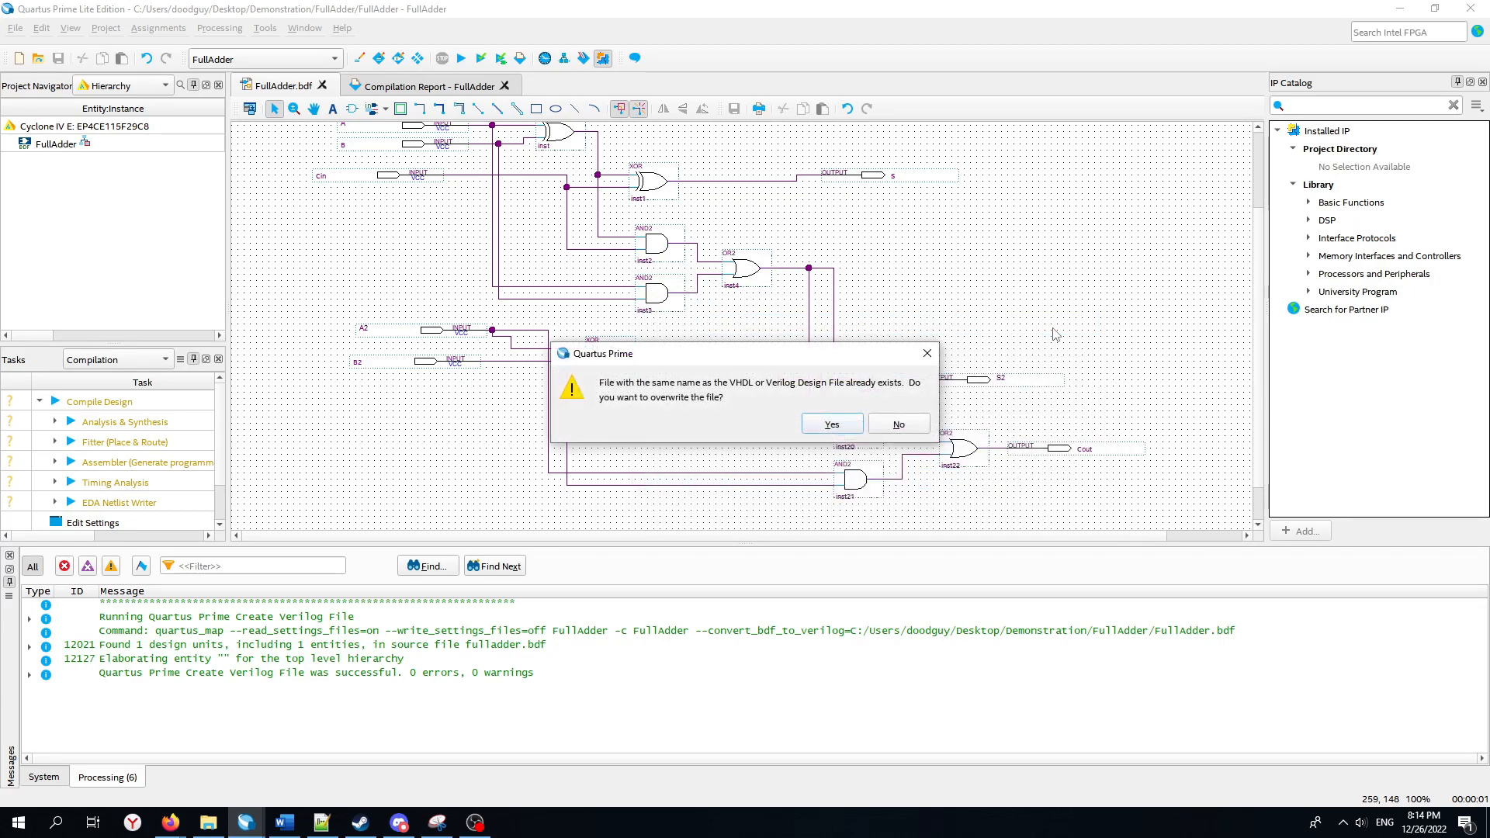
{"action": "left_click", "coordinate": [919, 419]}
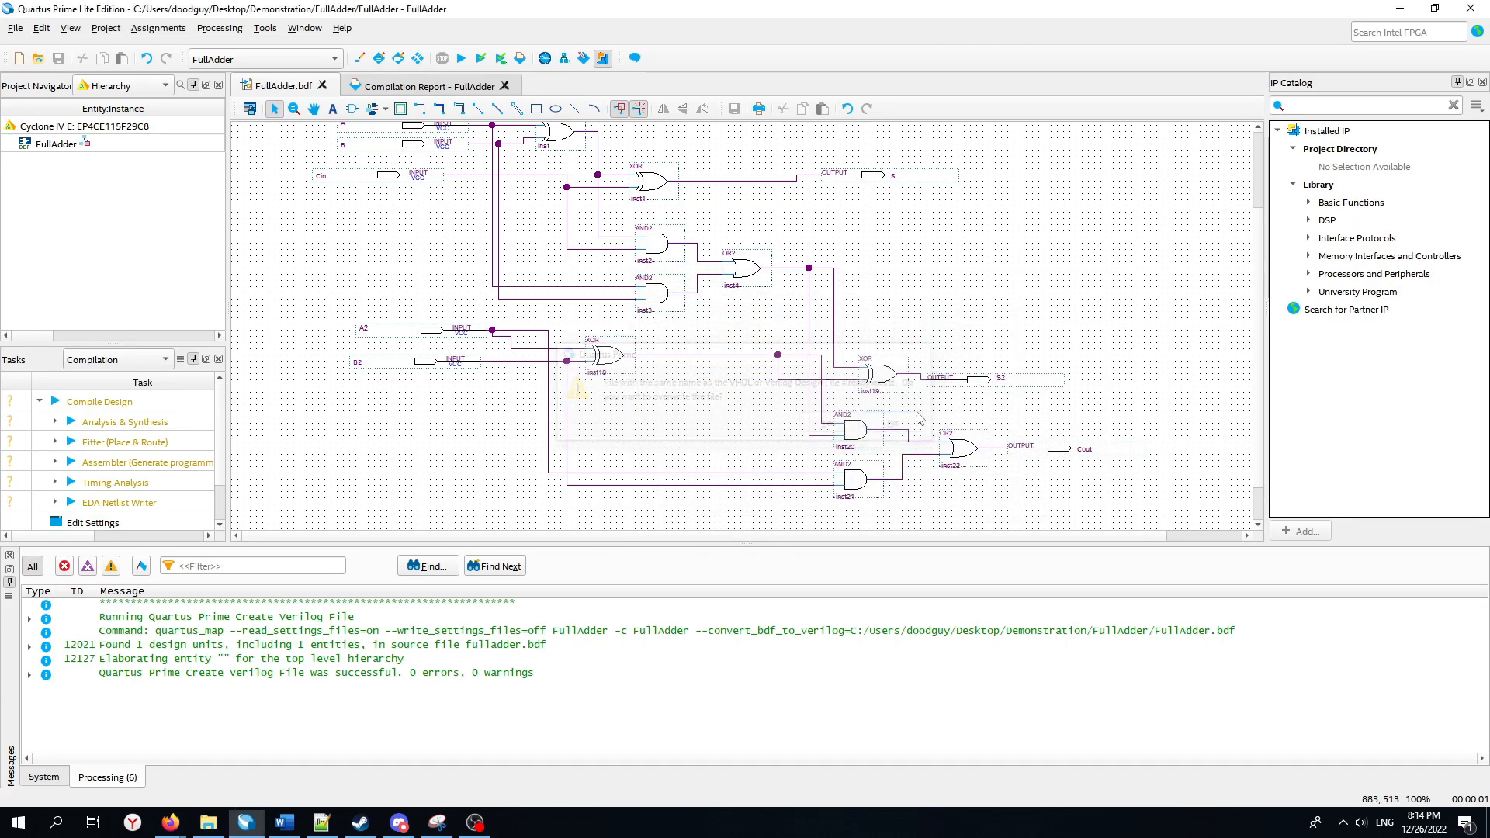
Open the FullAdder project folder in File Explorer and rename the existing FullAdder.v file, entering "Old" in its name.
{"action": "right_click", "coordinate": [201, 821]}
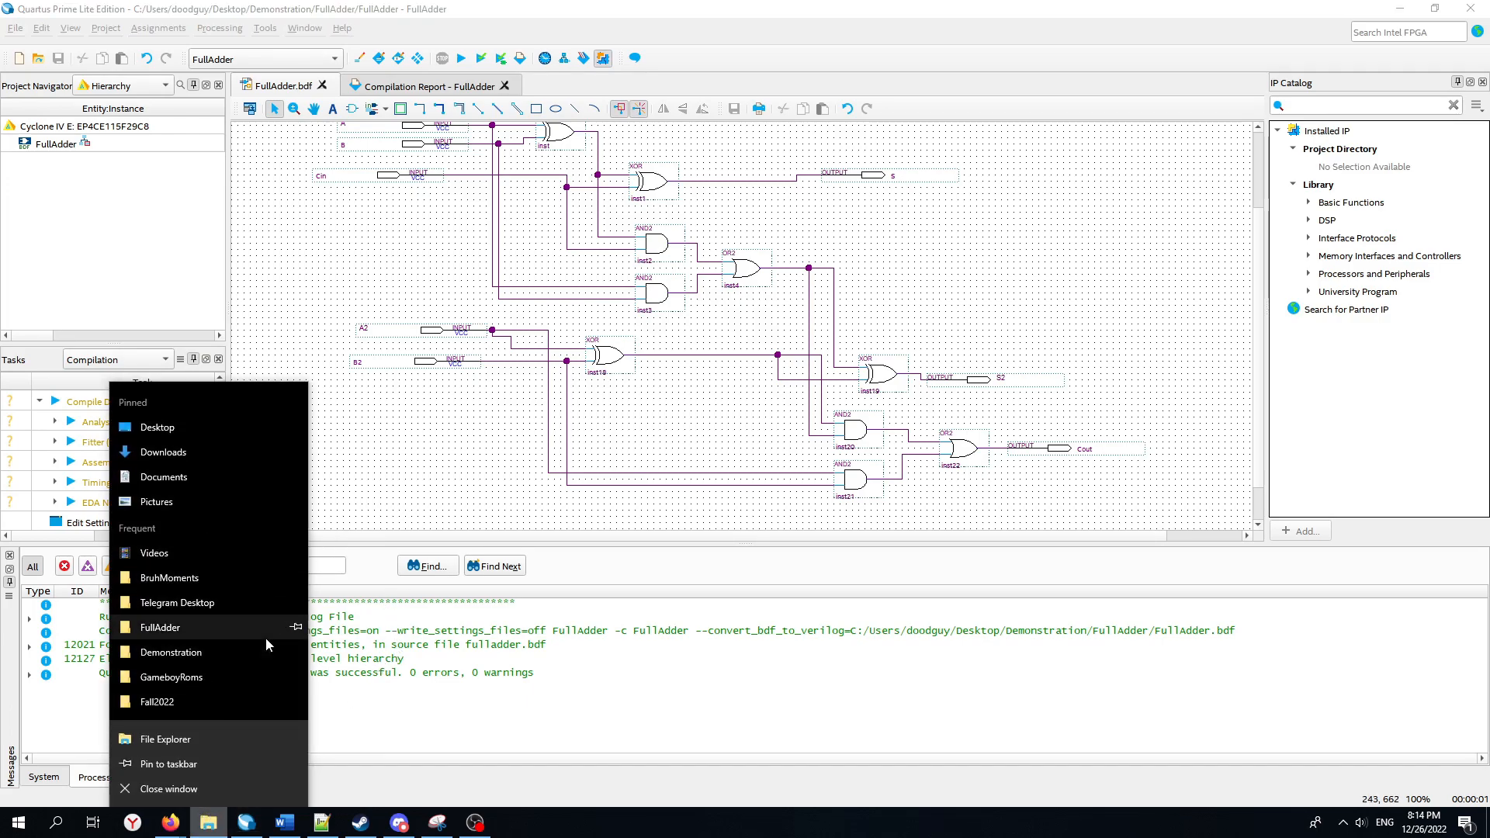
{"action": "left_click", "coordinate": [231, 630]}
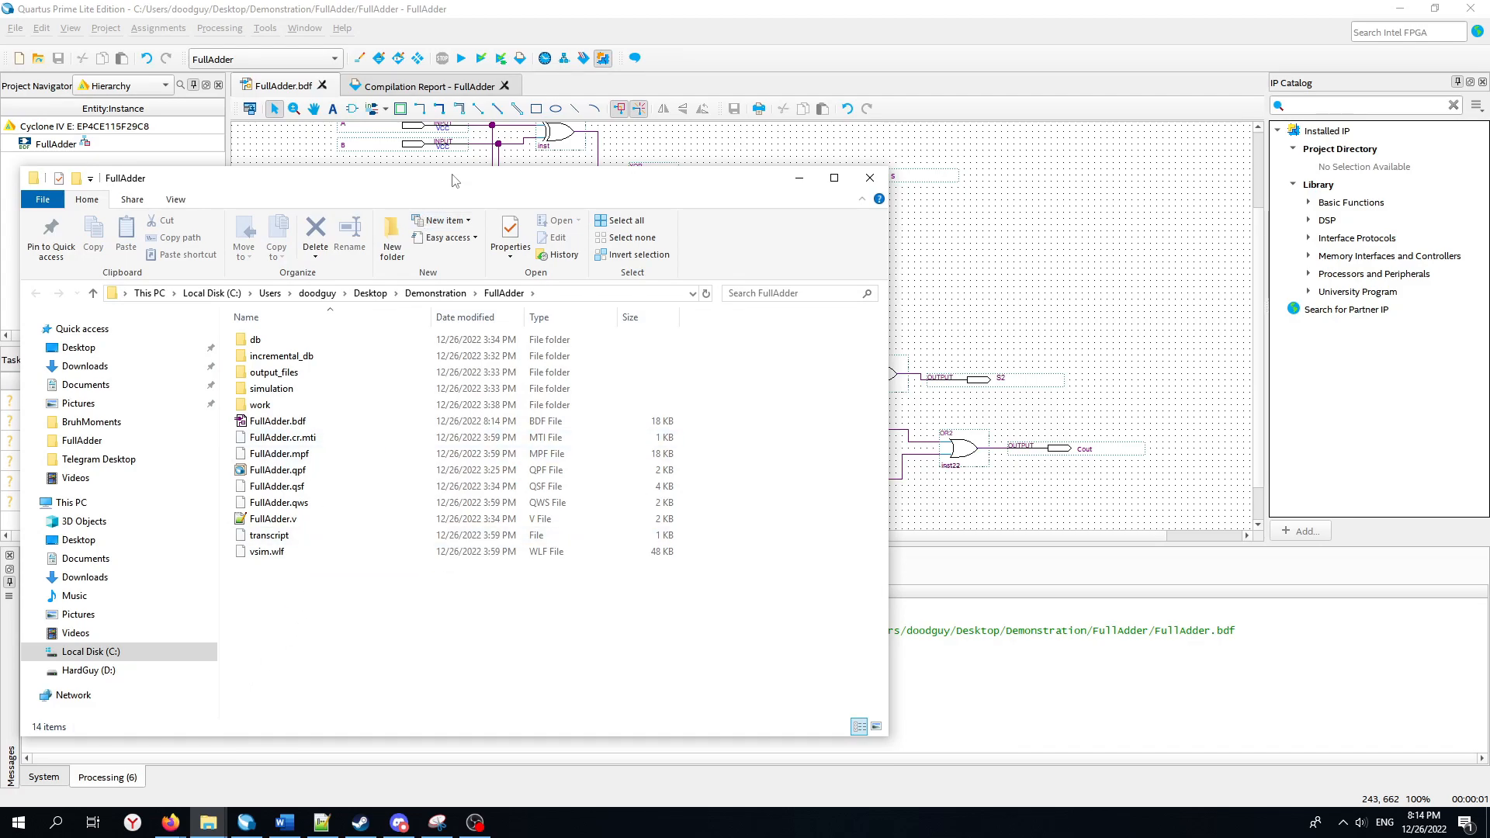
{"action": "left_click_drag", "start_coordinate": [454, 180], "coordinate": [726, 183]}
{"action": "right_click", "coordinate": [583, 524]}
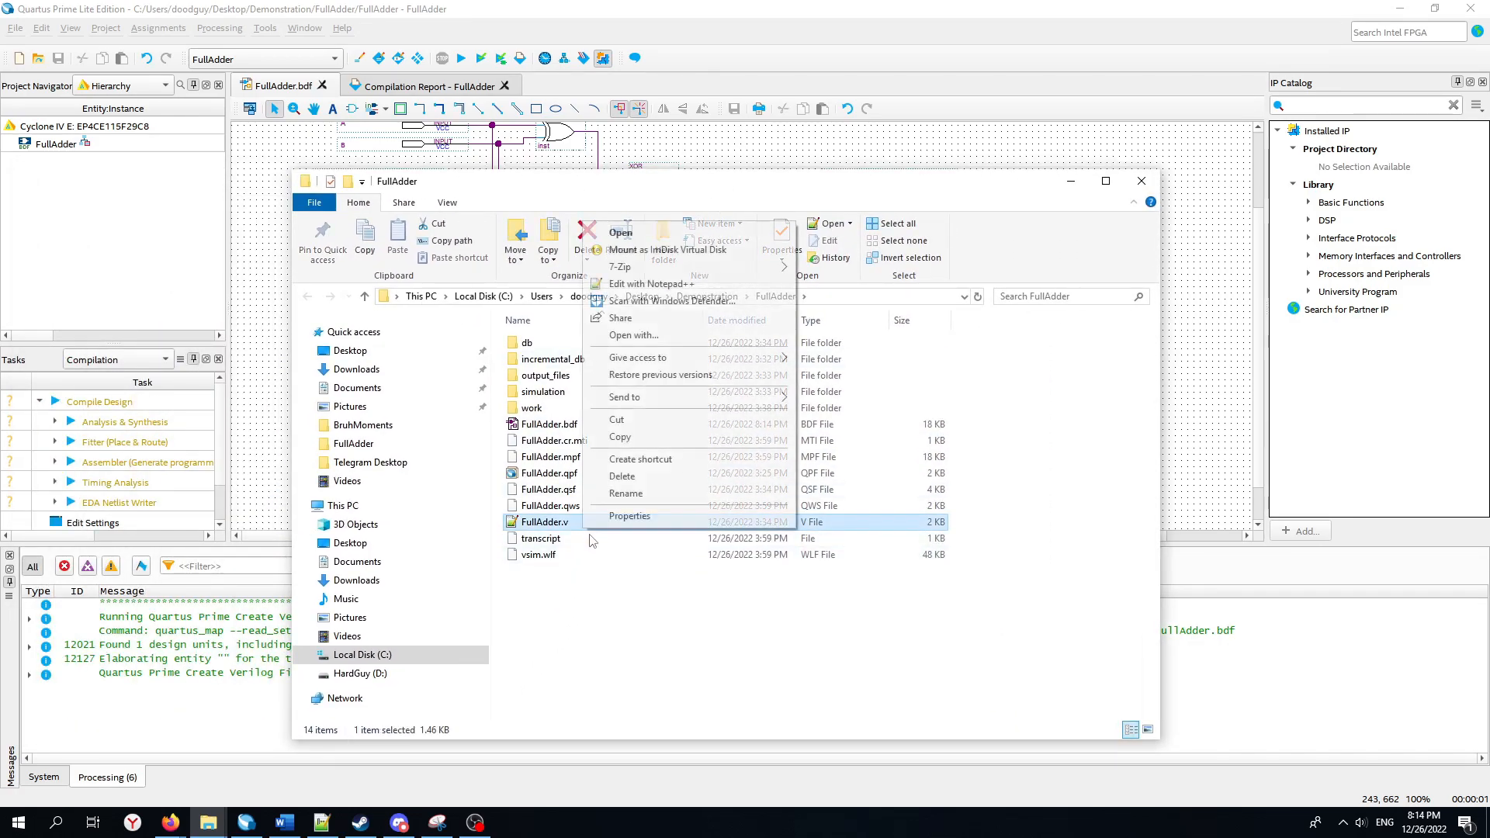
{"action": "left_click", "coordinate": [646, 500]}
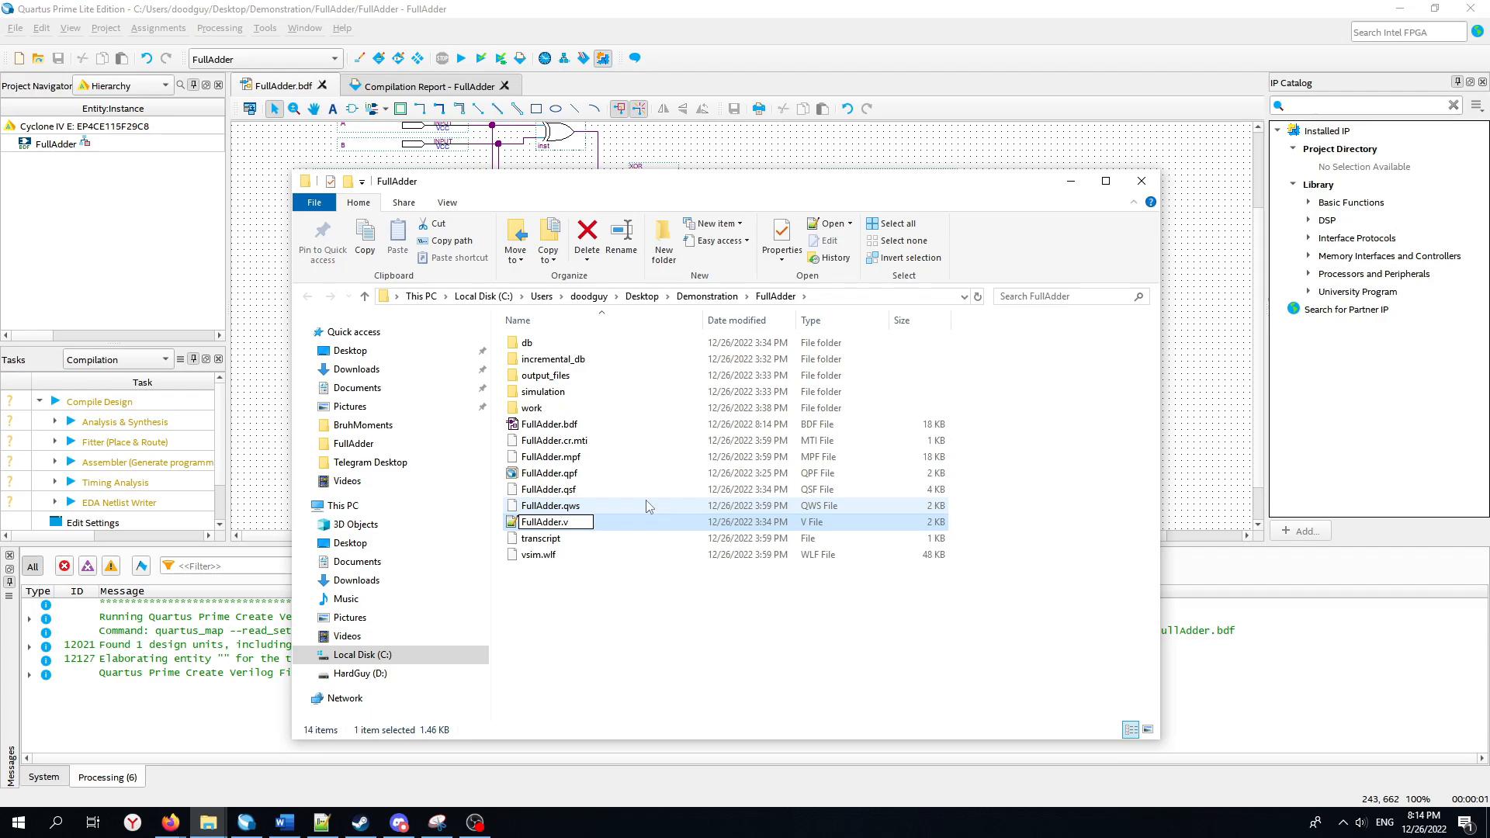
{"action": "type", "text": "O"}
{"action": "type", "text": "ld"}
{"action": "key", "text": "Return"}
In Quartus Prime, create the Verilog HDL design file FullAdder.v from the current schematic.
{"action": "left_click", "coordinate": [17, 28]}
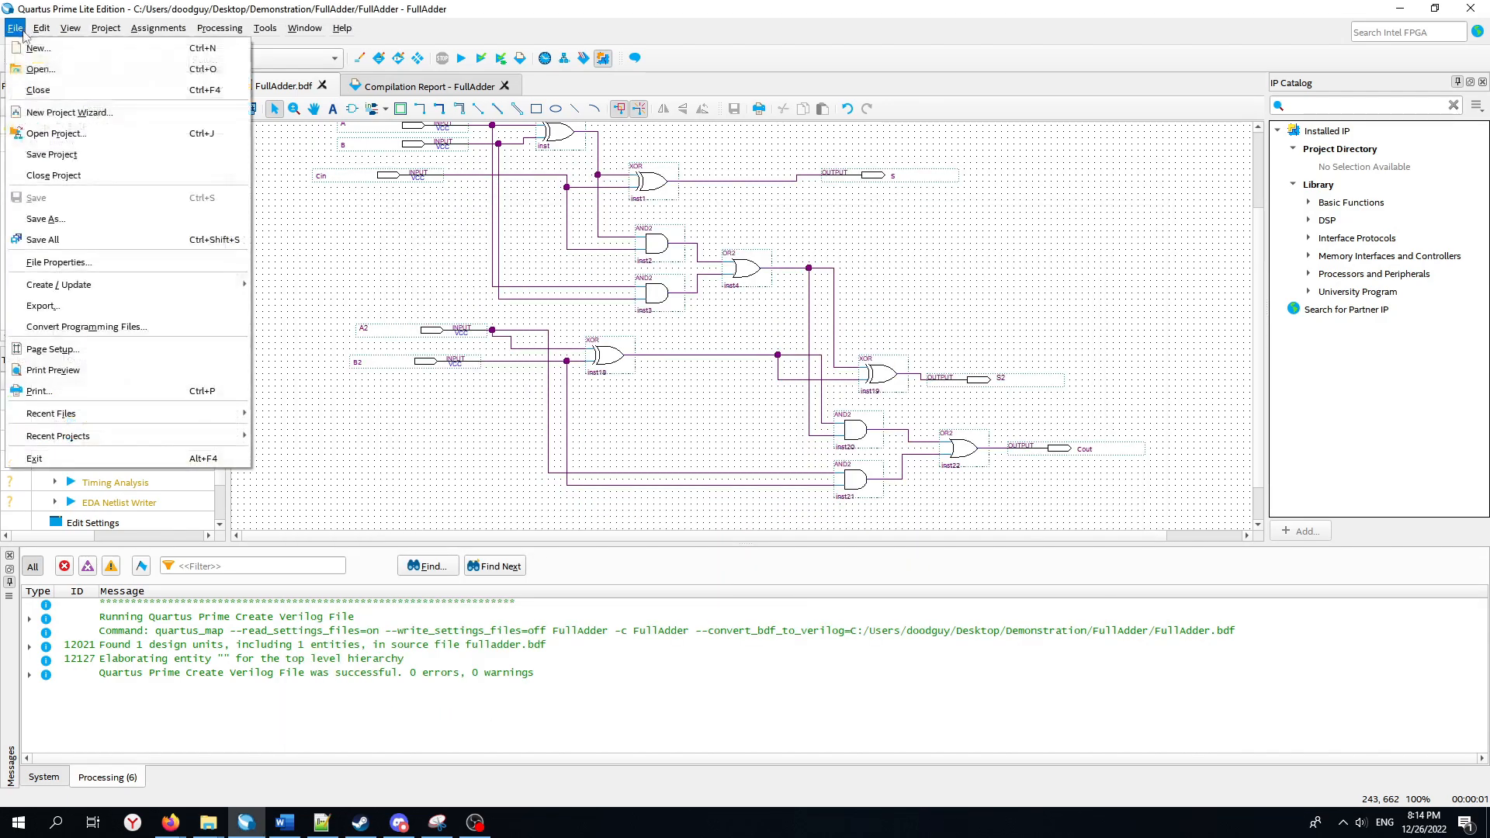
{"action": "mouse_move", "coordinate": [214, 295]}
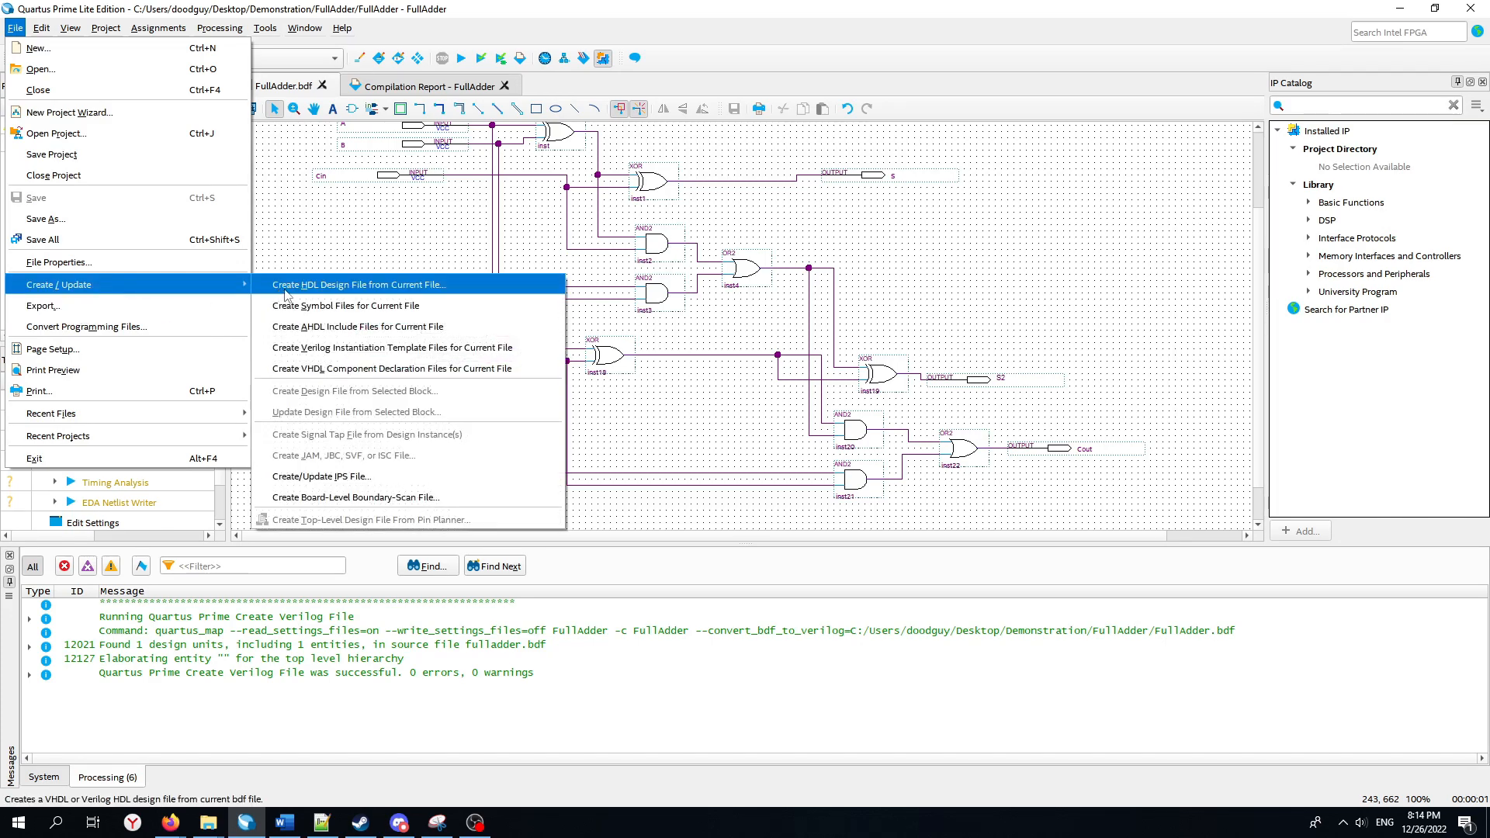
{"action": "left_click", "coordinate": [357, 285]}
{"action": "left_click", "coordinate": [958, 489]}
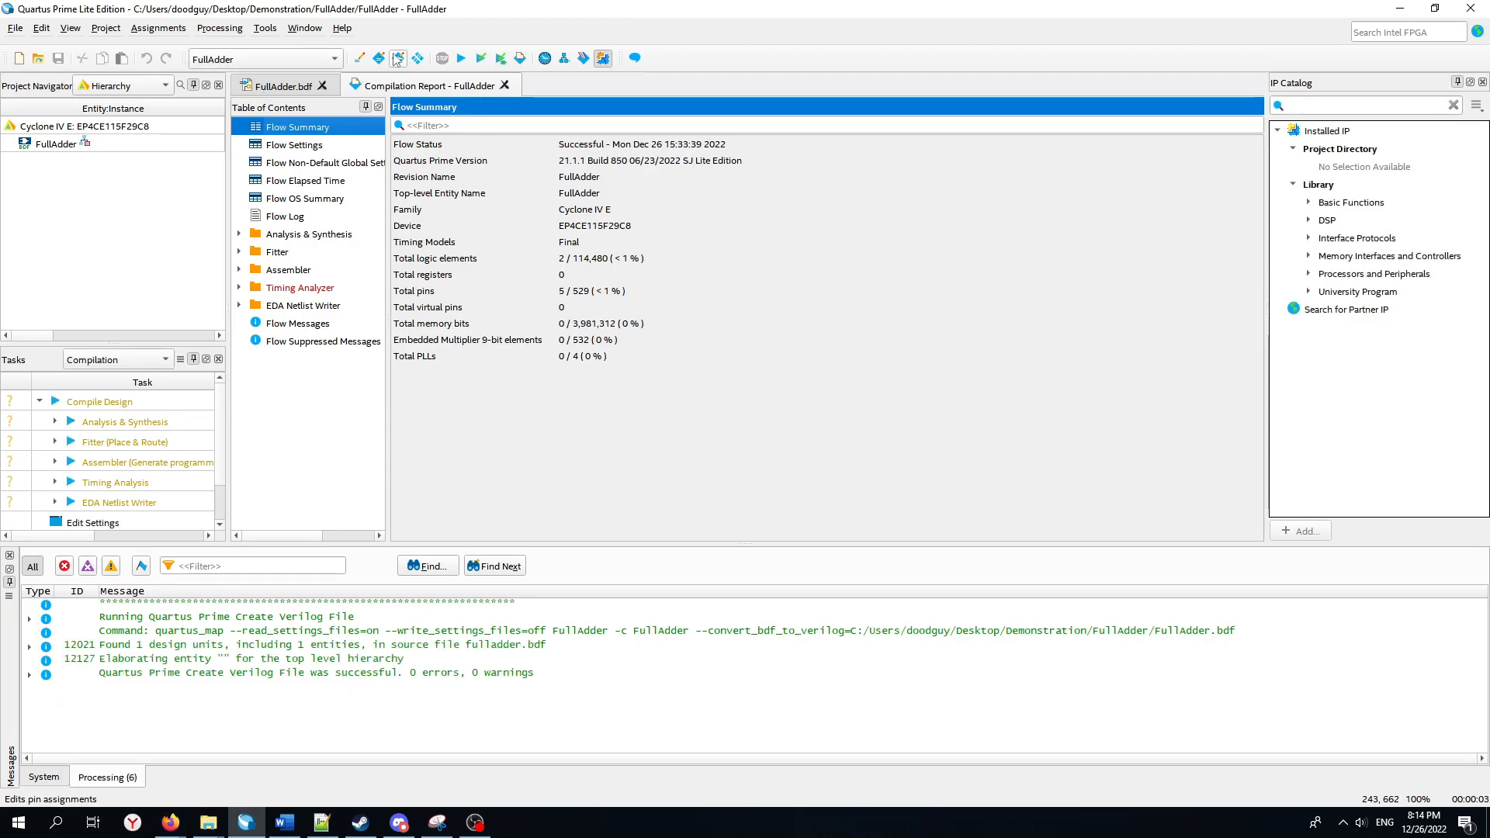
Run a full compilation of the two-bit FullAdder.bdf schematic.
{"action": "left_click", "coordinate": [281, 85]}
{"action": "left_click", "coordinate": [479, 60]}
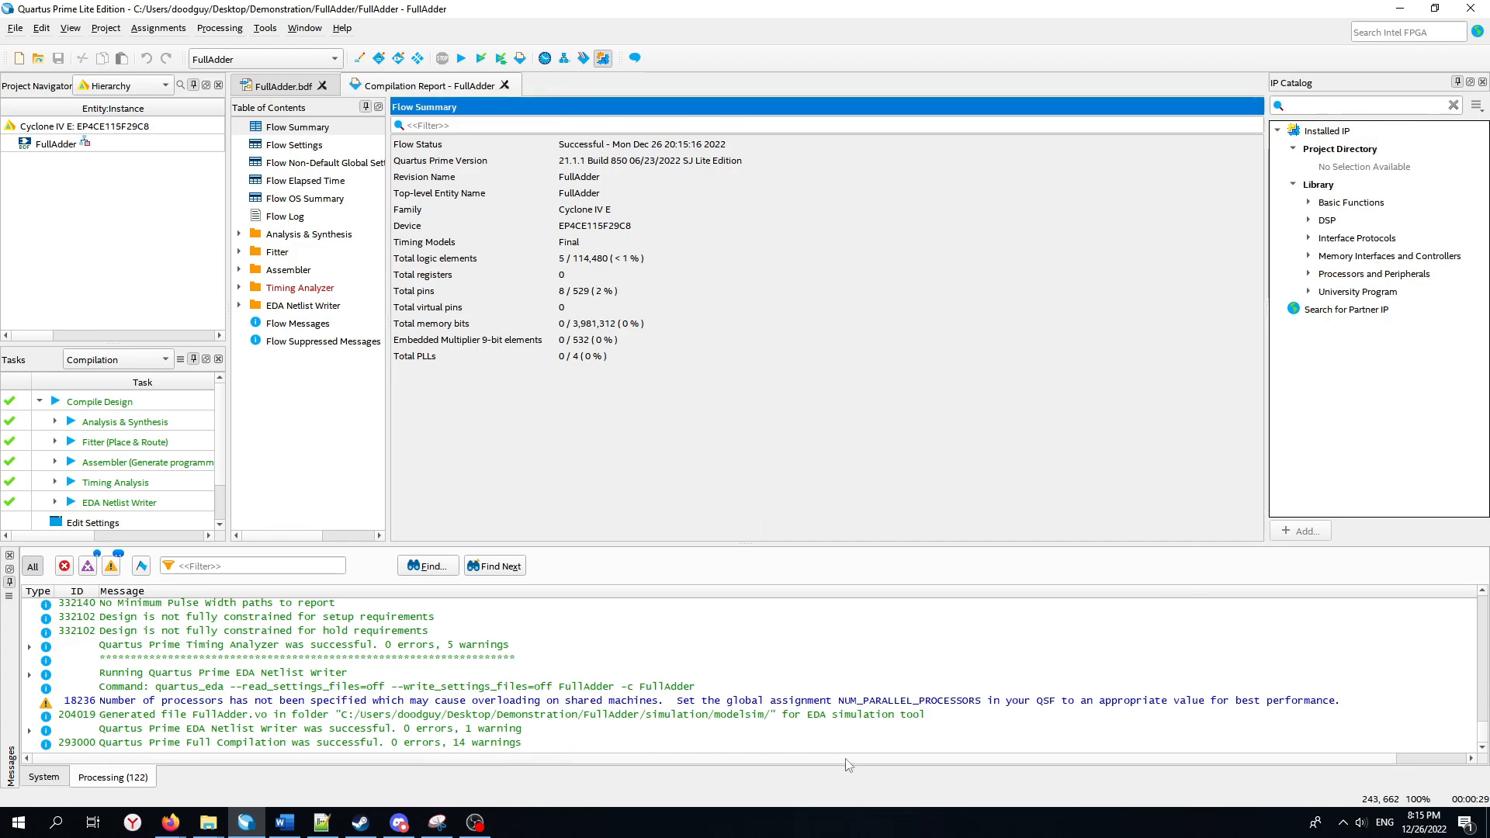
Compare the total pins in the compilation report's flow summary with the input and output pins in the FullAdder.bdf schematic.
{"action": "left_click", "coordinate": [264, 87]}
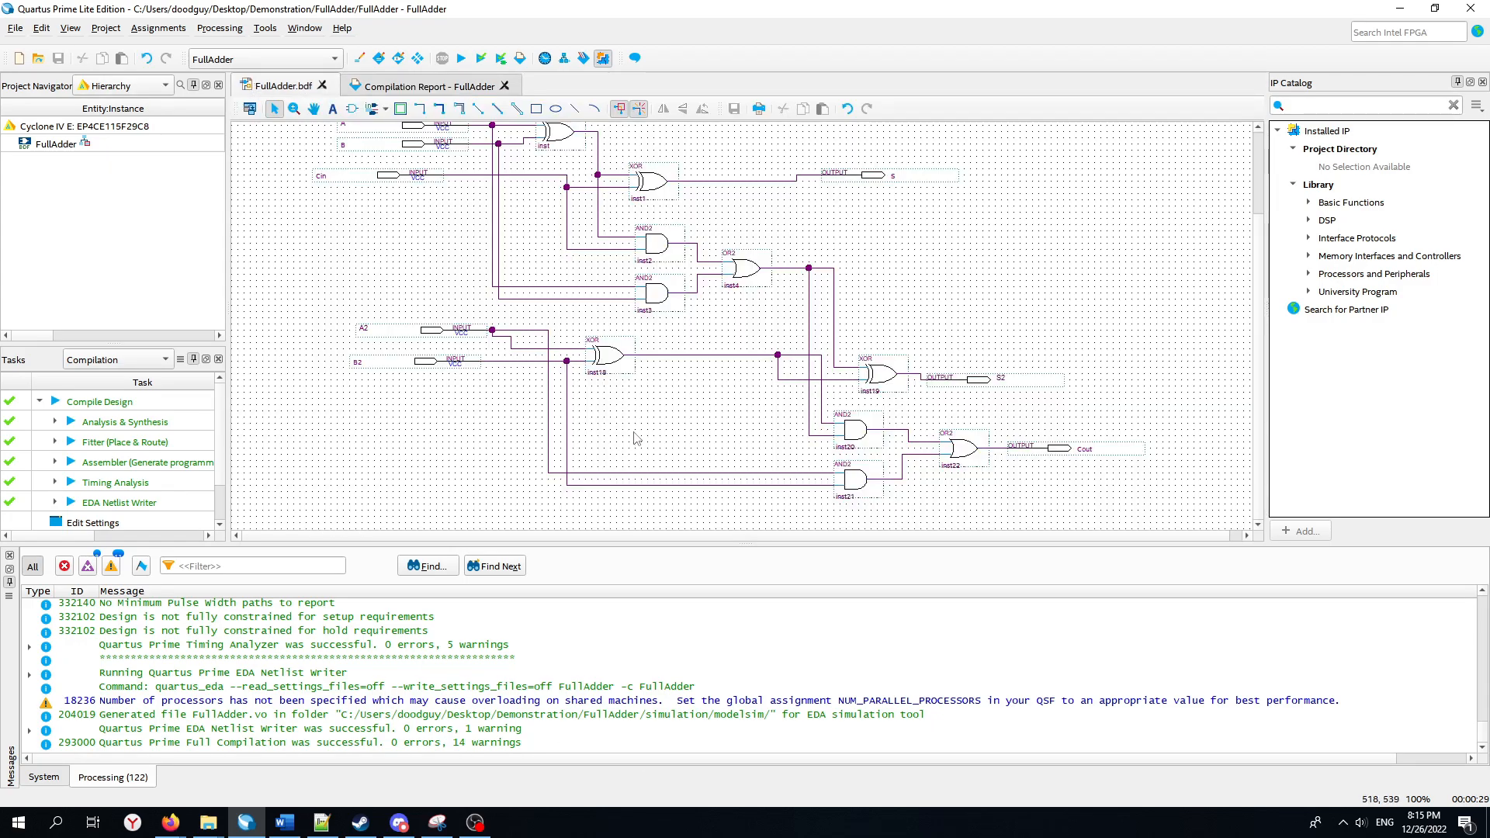
{"action": "scroll", "coordinate": [635, 439], "scroll_direction": "up", "scroll_amount": 3}
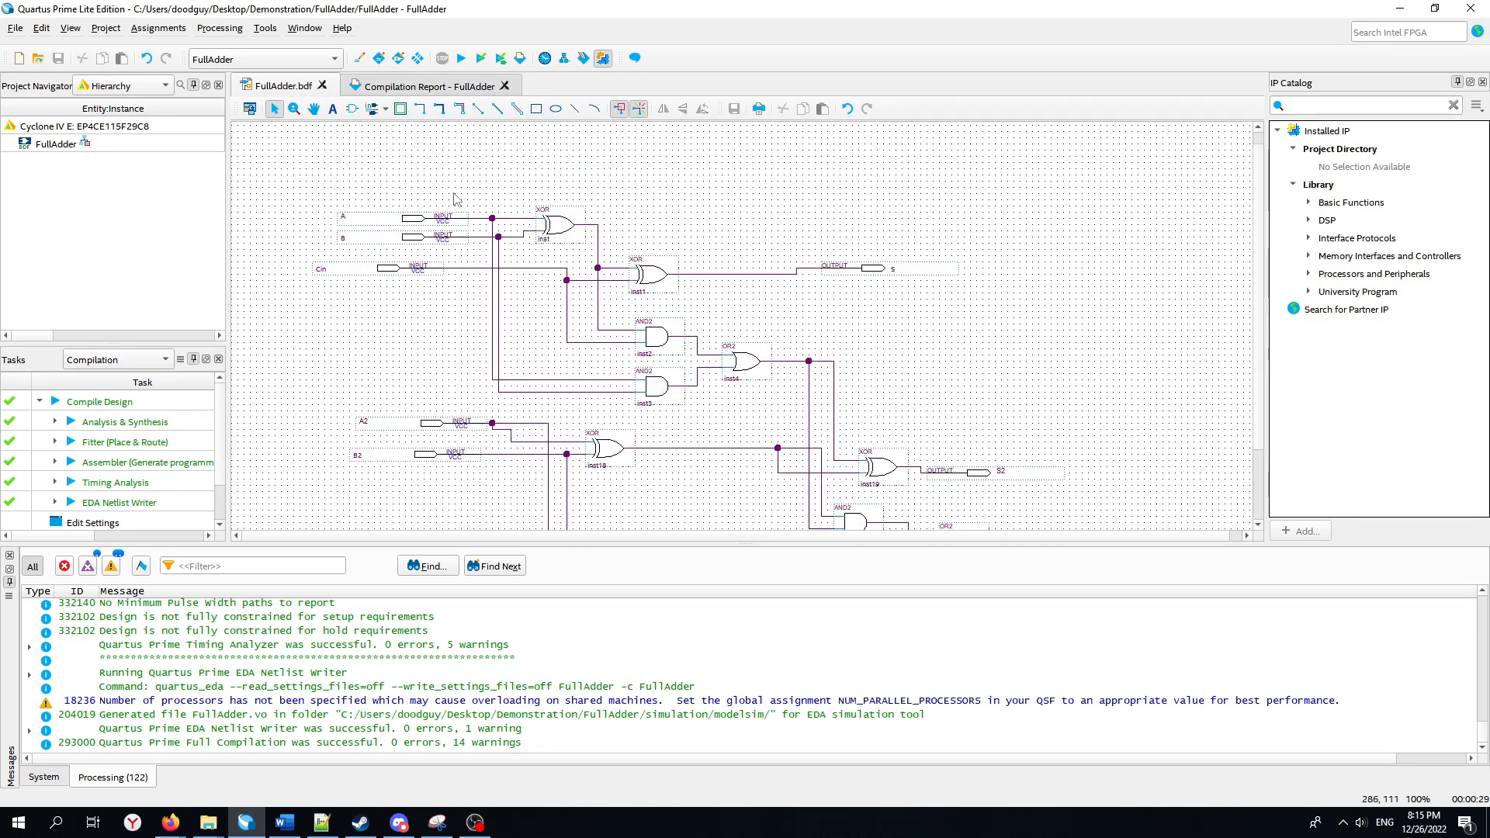
{"action": "scroll", "coordinate": [454, 206], "scroll_direction": "down", "scroll_amount": 3}
{"action": "scroll", "coordinate": [454, 205], "scroll_direction": "up", "scroll_amount": 2}
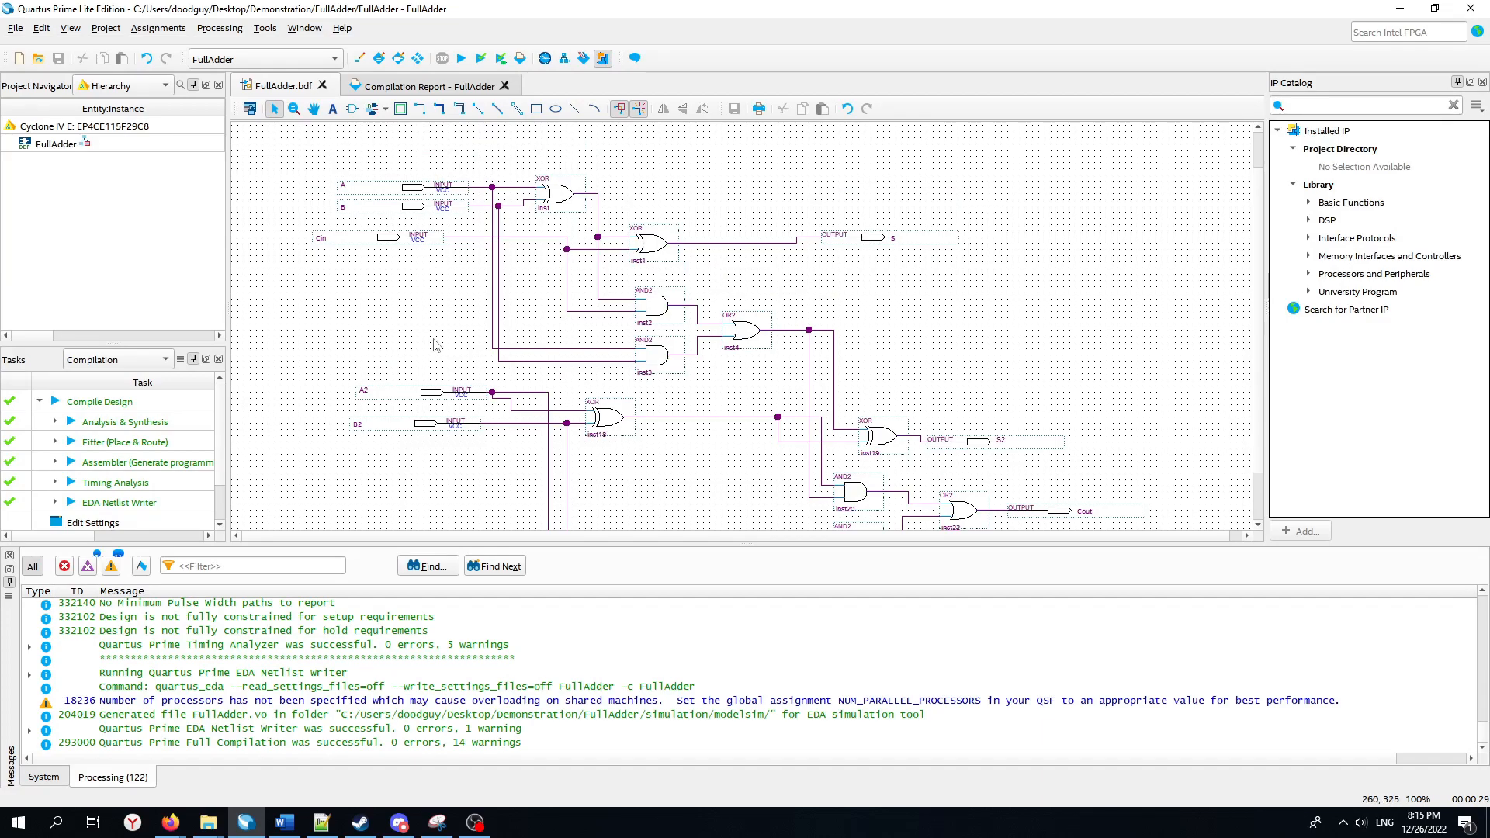
{"action": "left_click", "coordinate": [436, 87]}
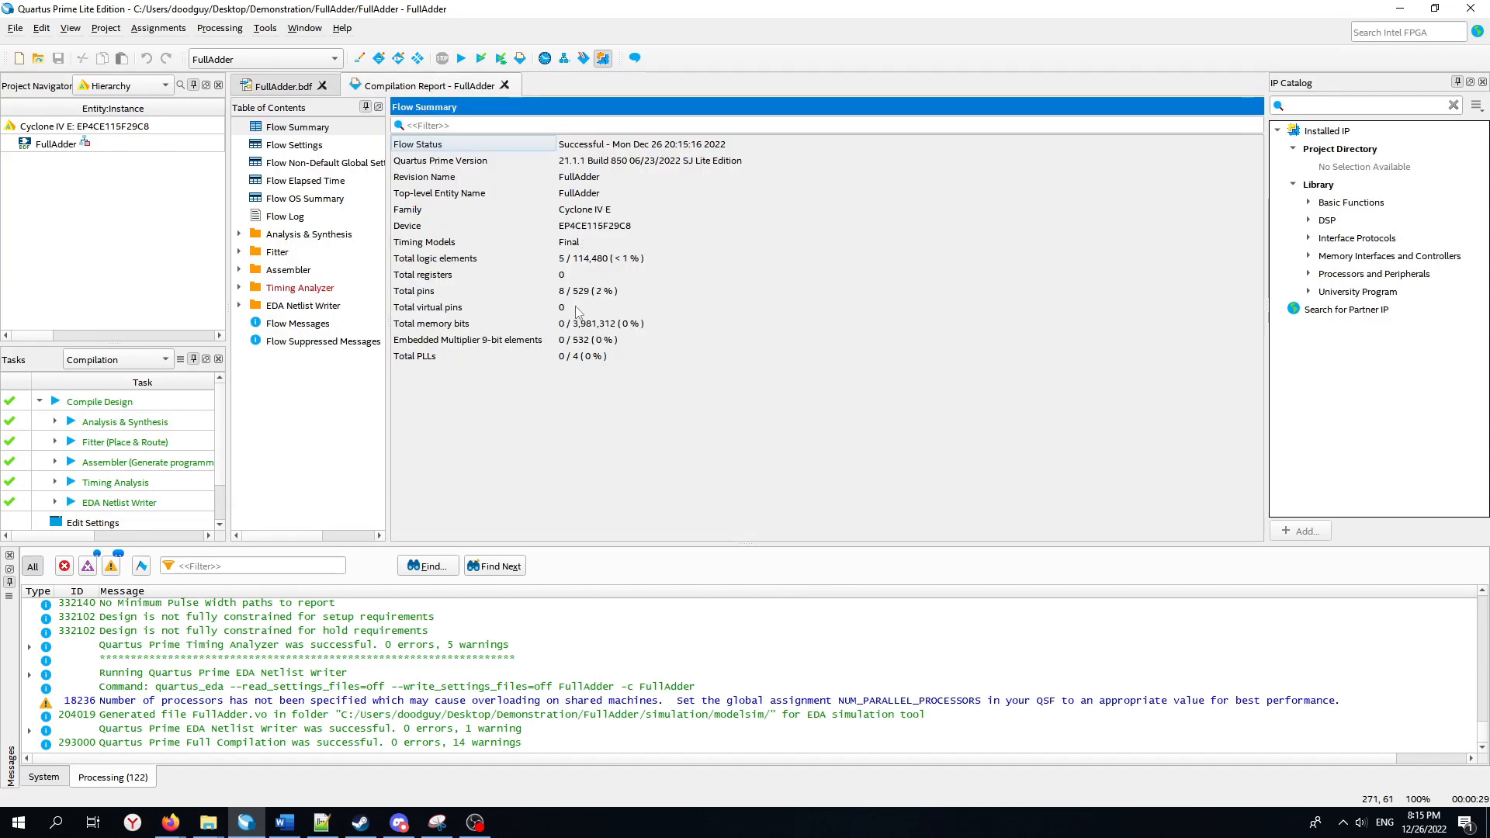
{"action": "left_click", "coordinate": [297, 82]}
{"action": "scroll", "coordinate": [488, 225], "scroll_direction": "down", "scroll_amount": 2}
{"action": "scroll", "coordinate": [691, 237], "scroll_direction": "up", "scroll_amount": 2}
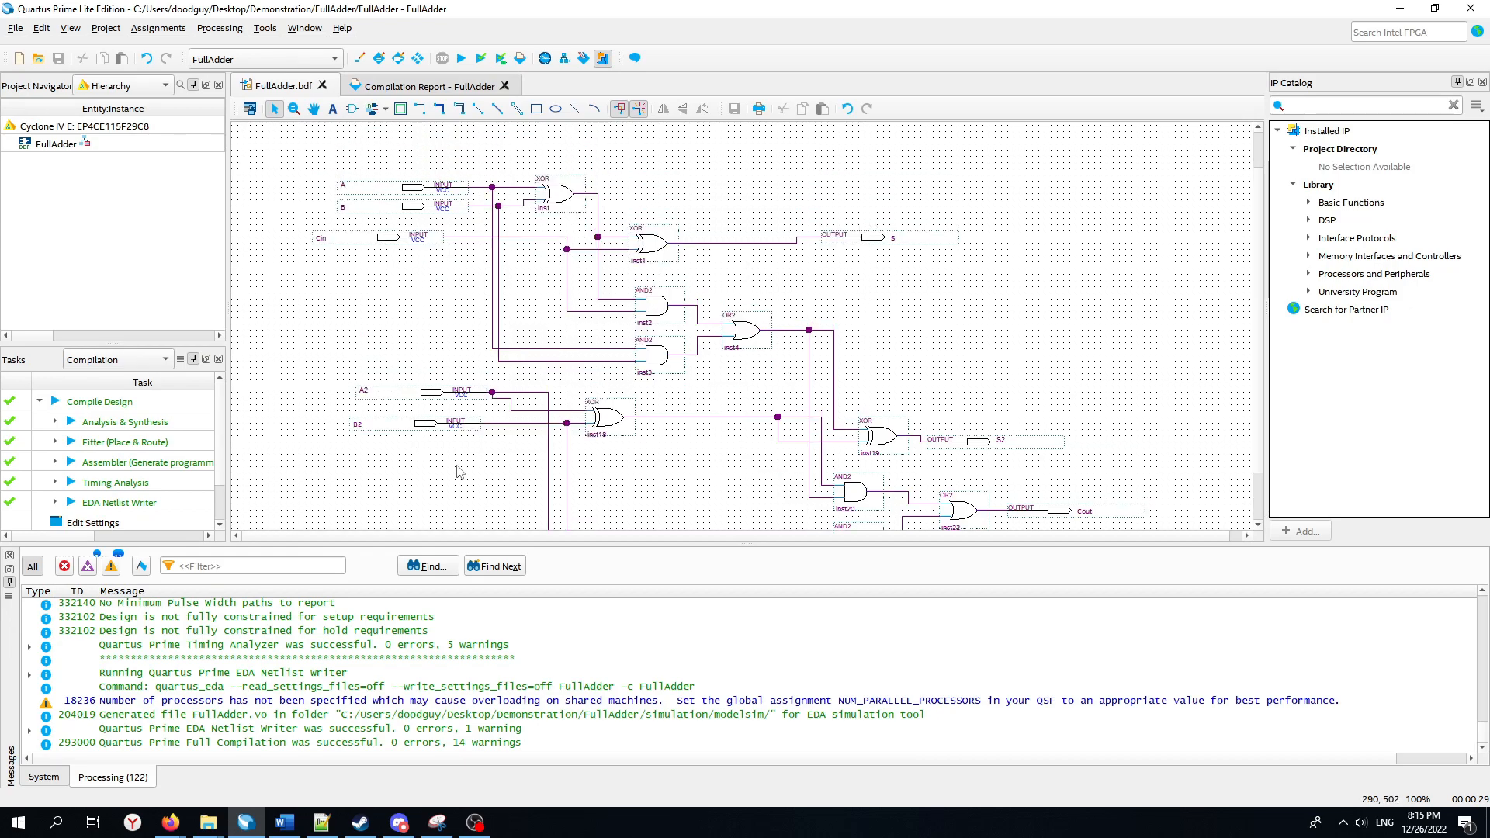
{"action": "scroll", "coordinate": [1022, 228], "scroll_direction": "down", "scroll_amount": 1}
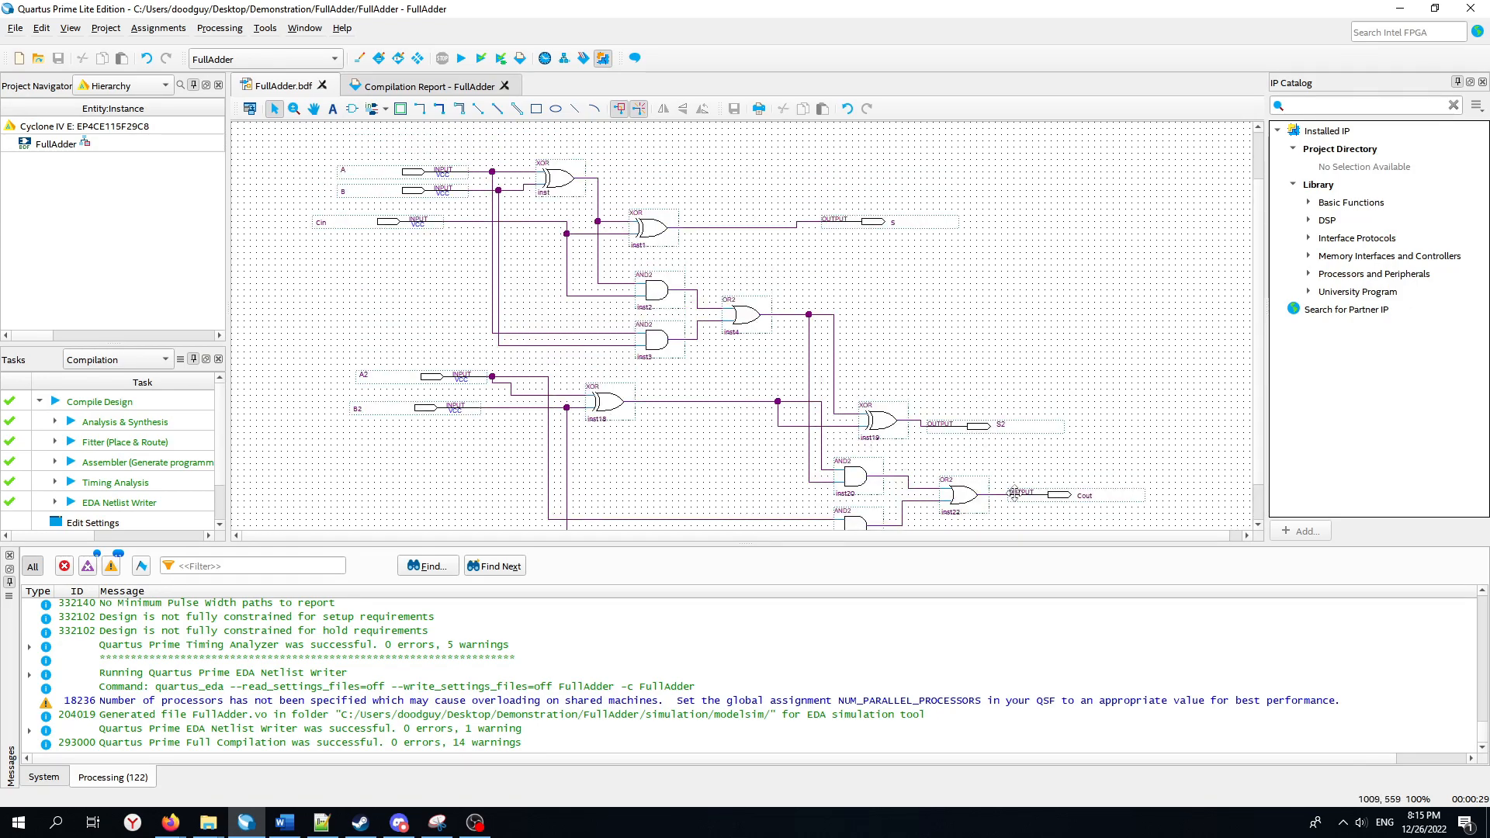
{"action": "left_click", "coordinate": [391, 82]}
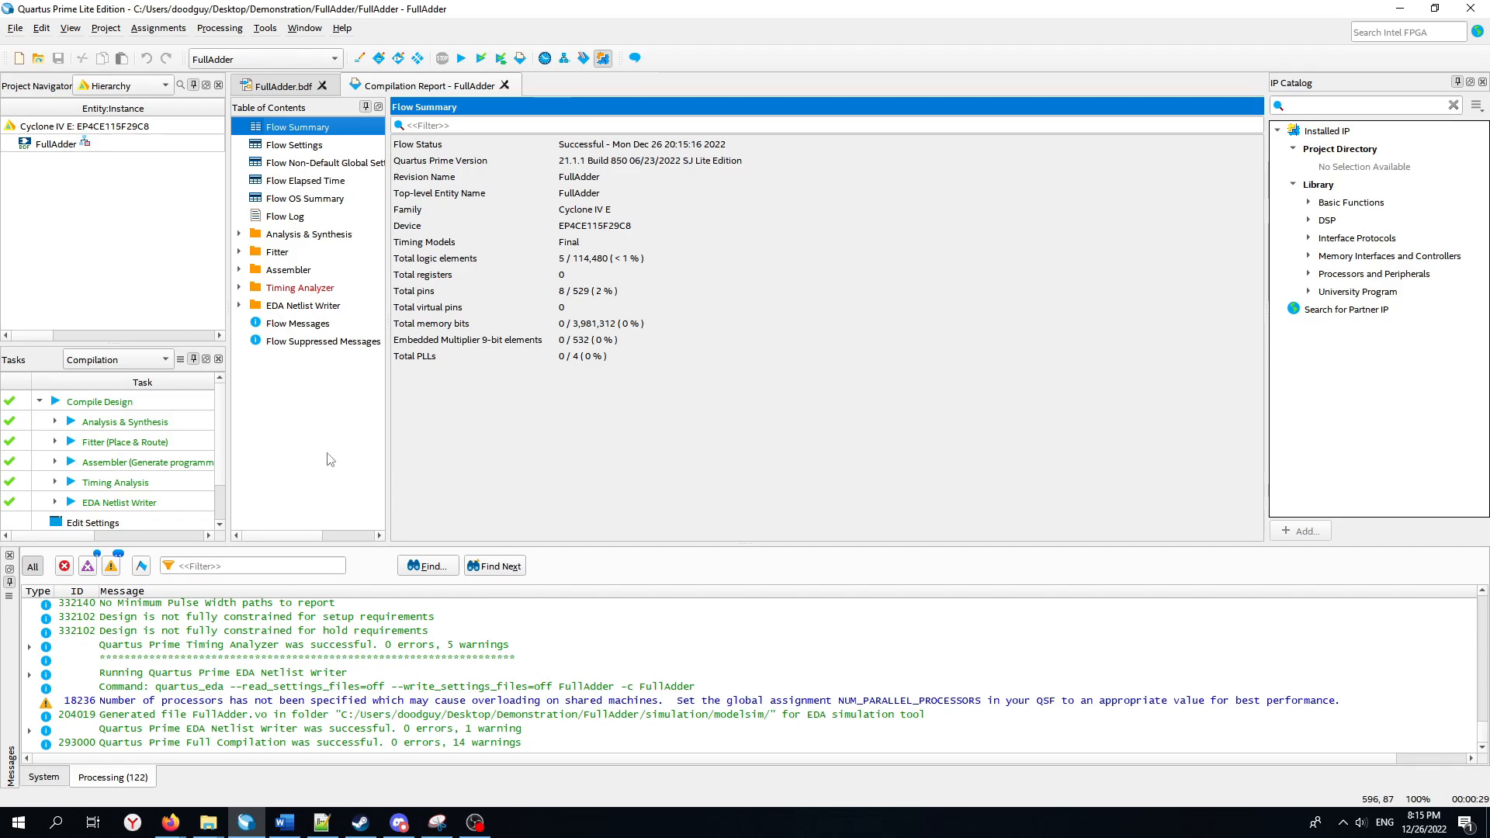
Check the FullAdder project folder in File Explorer for the regenerated FullAdder.v beside FullAdderOld.v.
{"action": "mouse_move", "coordinate": [209, 821]}
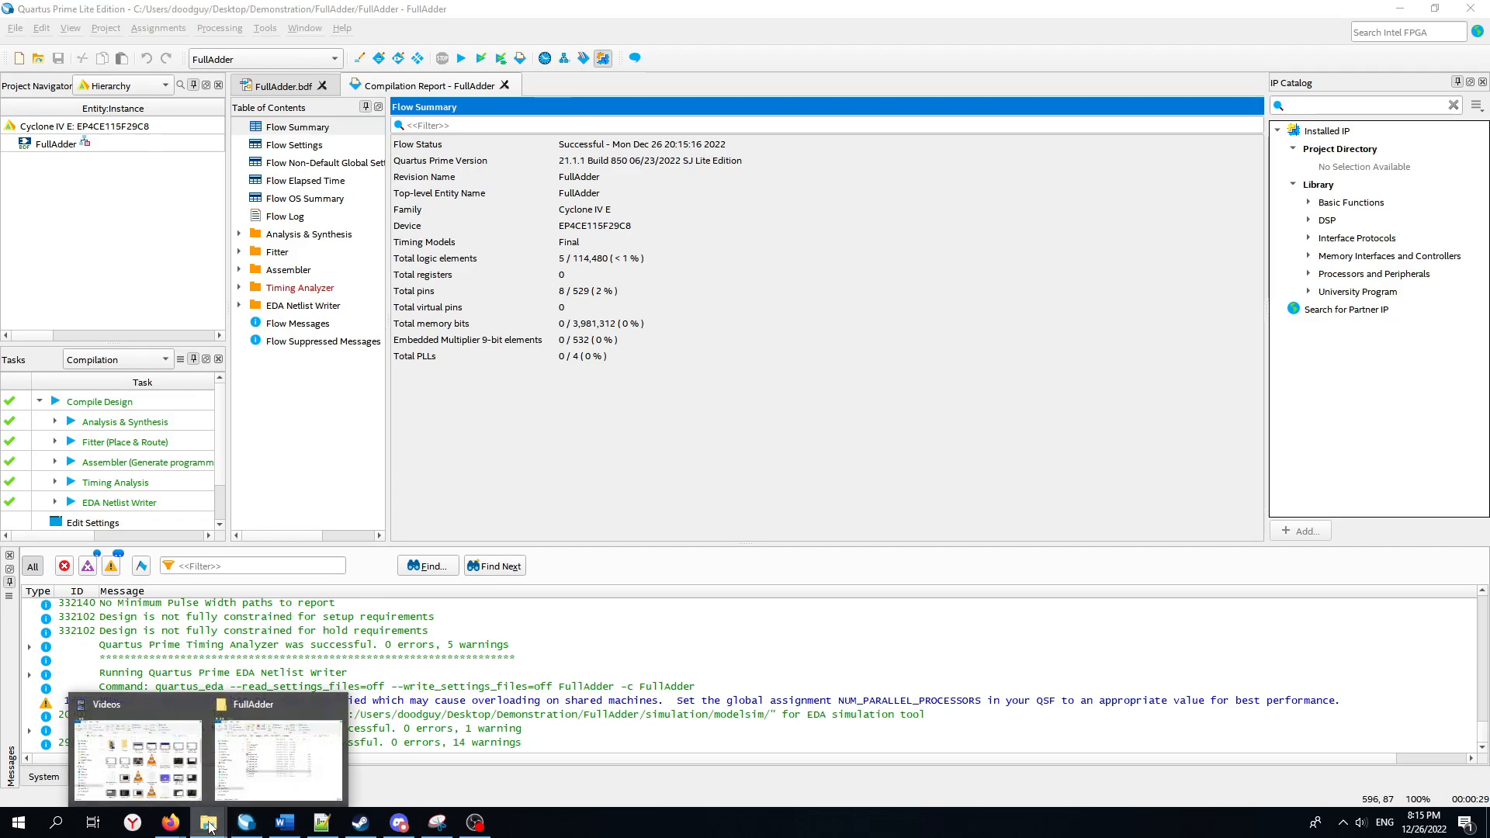
{"action": "left_click", "coordinate": [260, 790]}
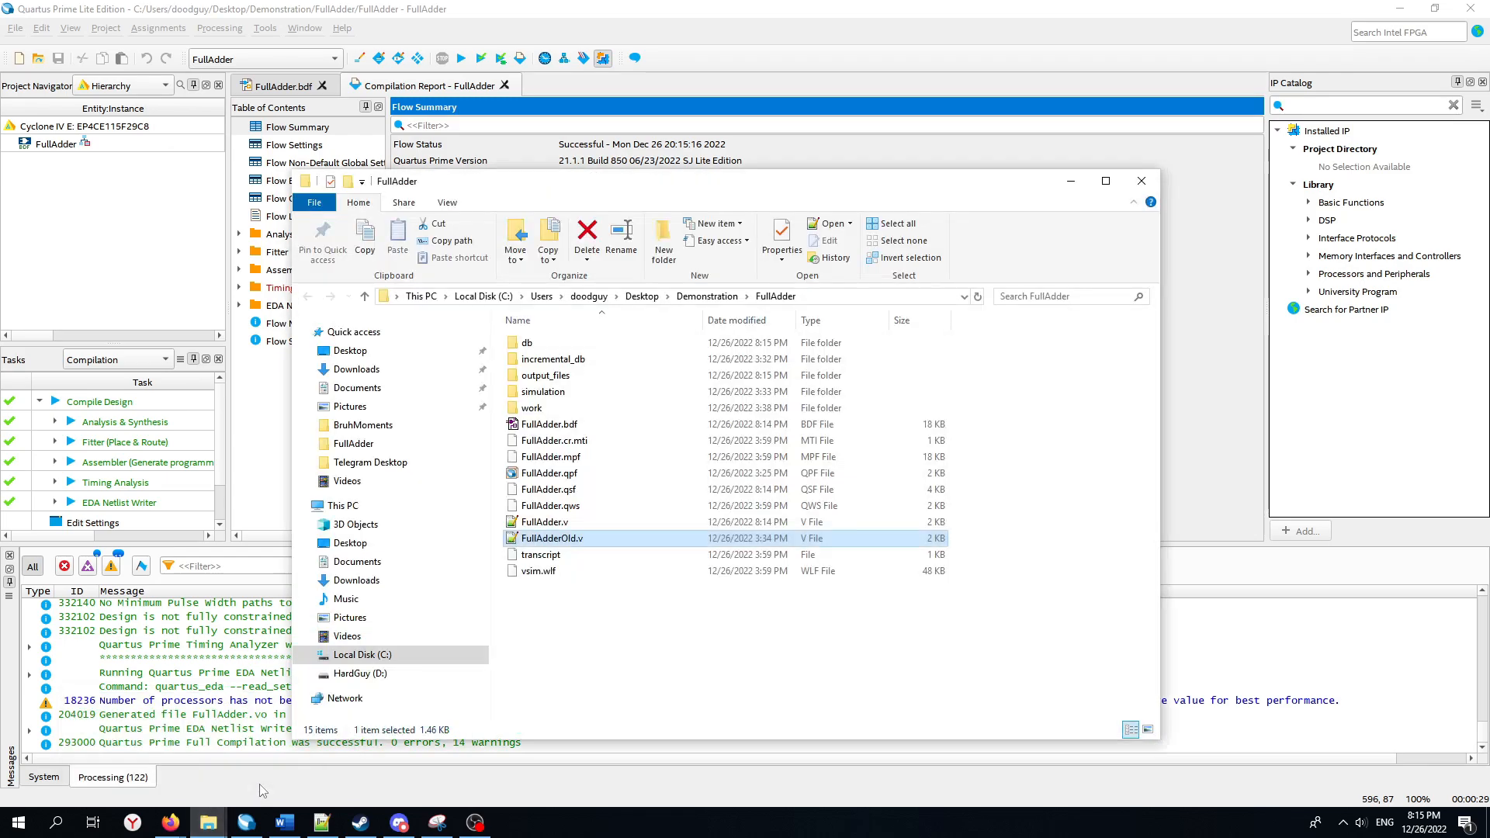
{"action": "left_click", "coordinate": [579, 591]}
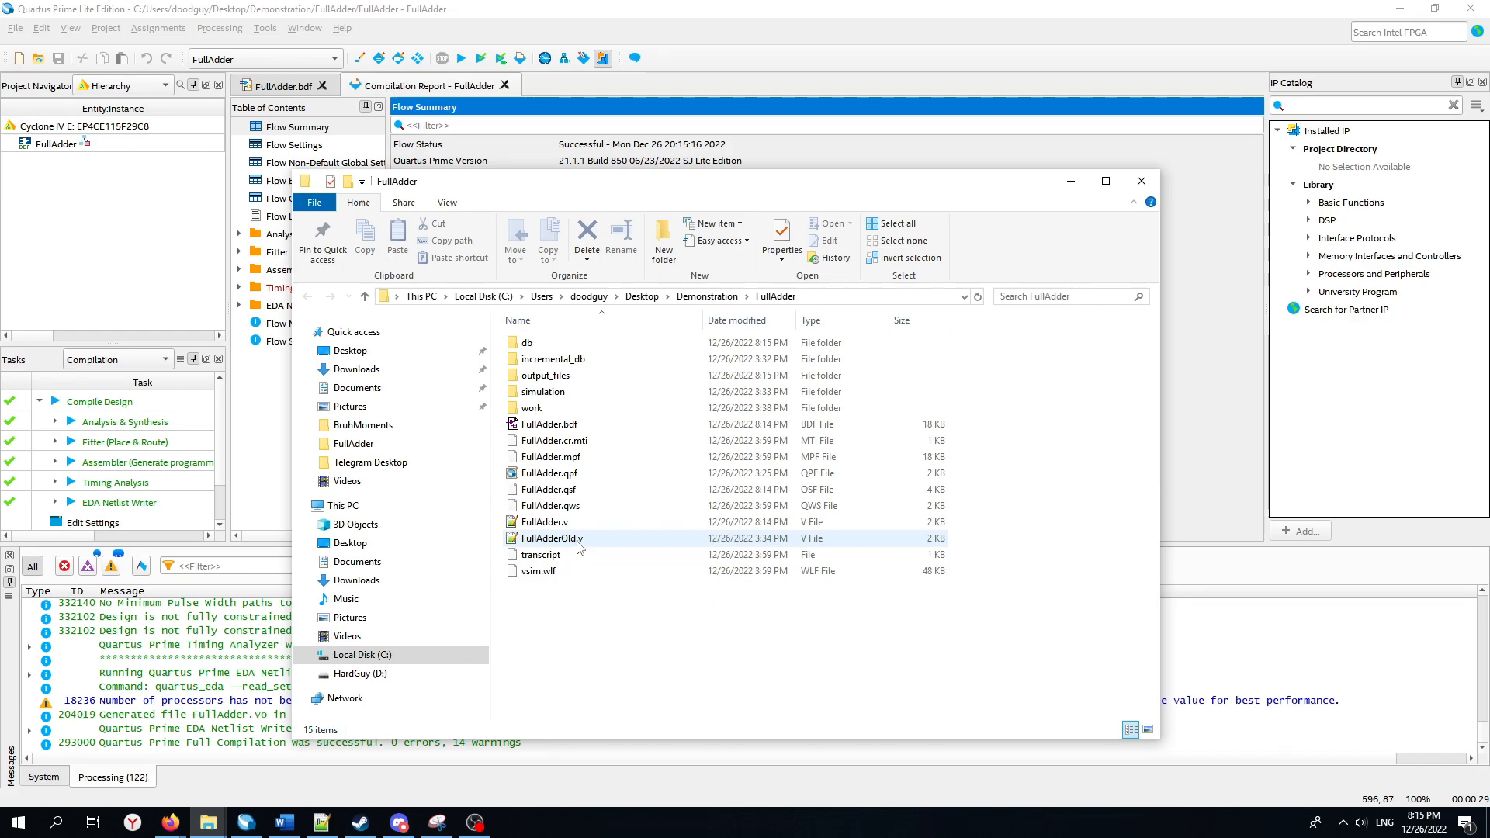
Launch ModelSim - Intel FPGA Starter Edition.
{"action": "key", "text": "super"}
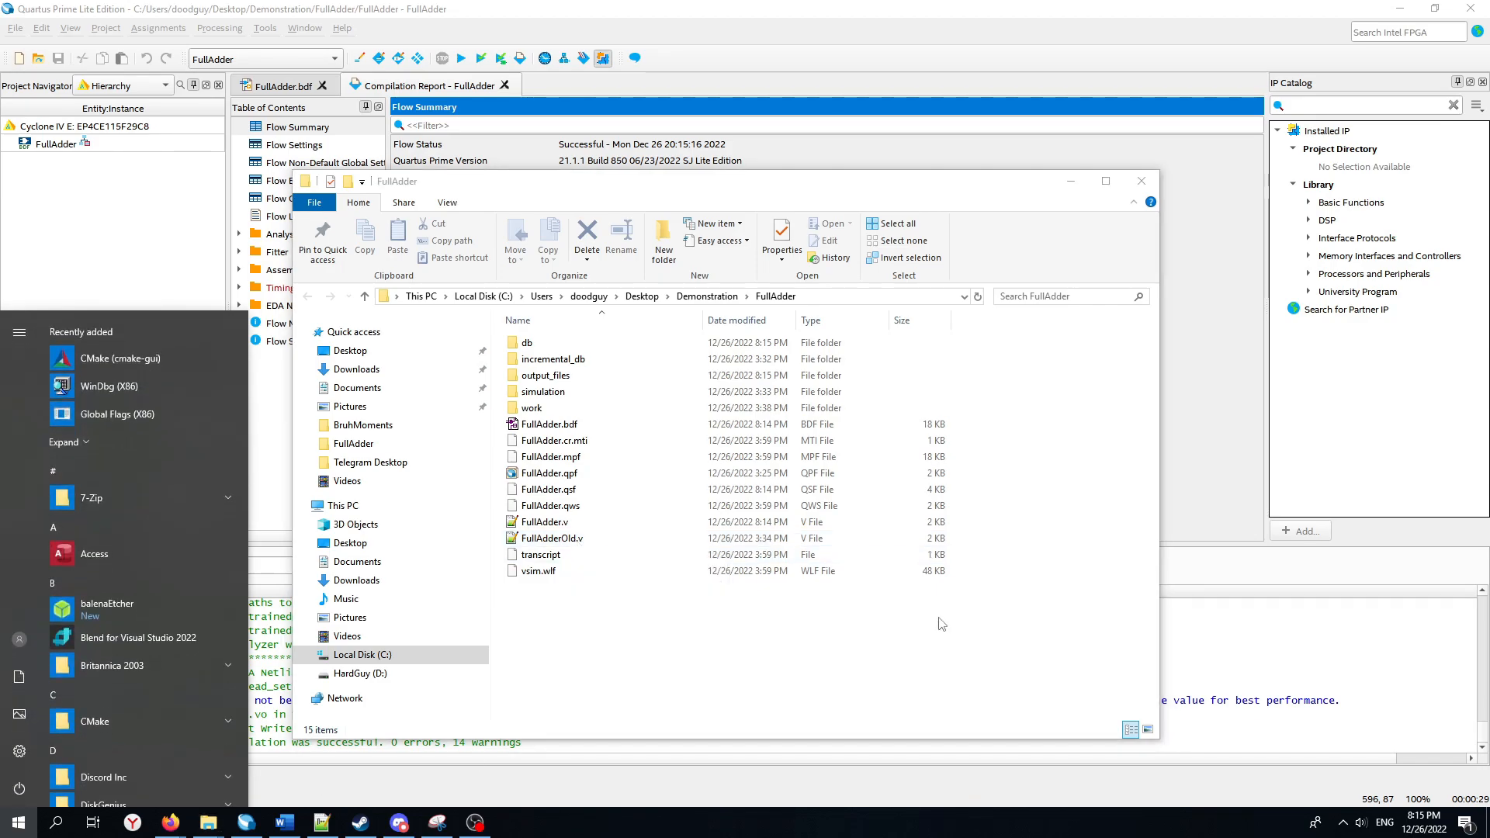
{"action": "type", "text": "model"}
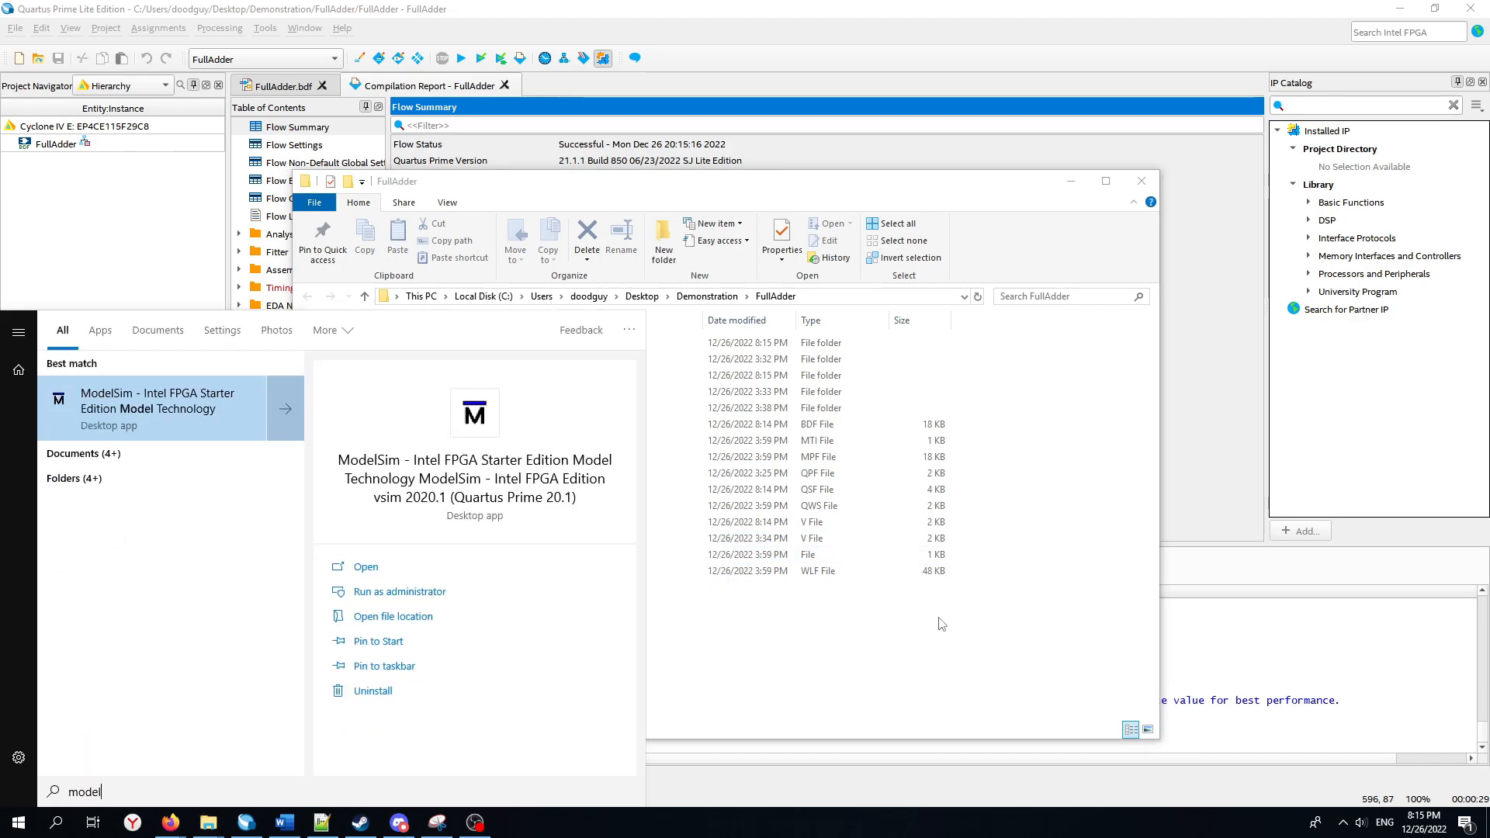
{"action": "left_click", "coordinate": [252, 435]}
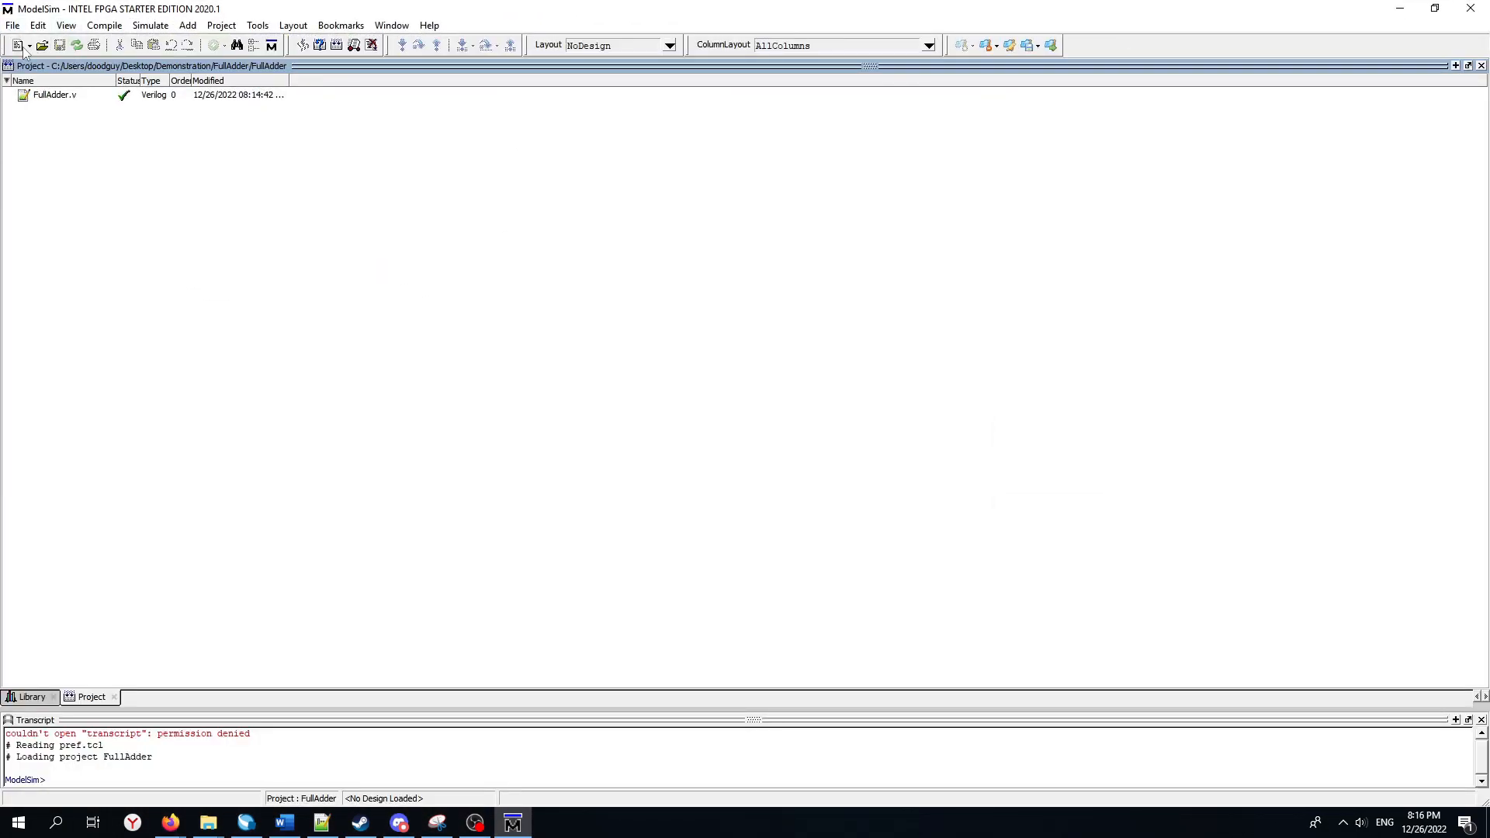
Close the current ModelSim project and create a project named FullAdder2 located in the Demonstration/FullAdder folder.
{"action": "left_click", "coordinate": [13, 24]}
{"action": "mouse_move", "coordinate": [70, 41]}
{"action": "left_click", "coordinate": [169, 69]}
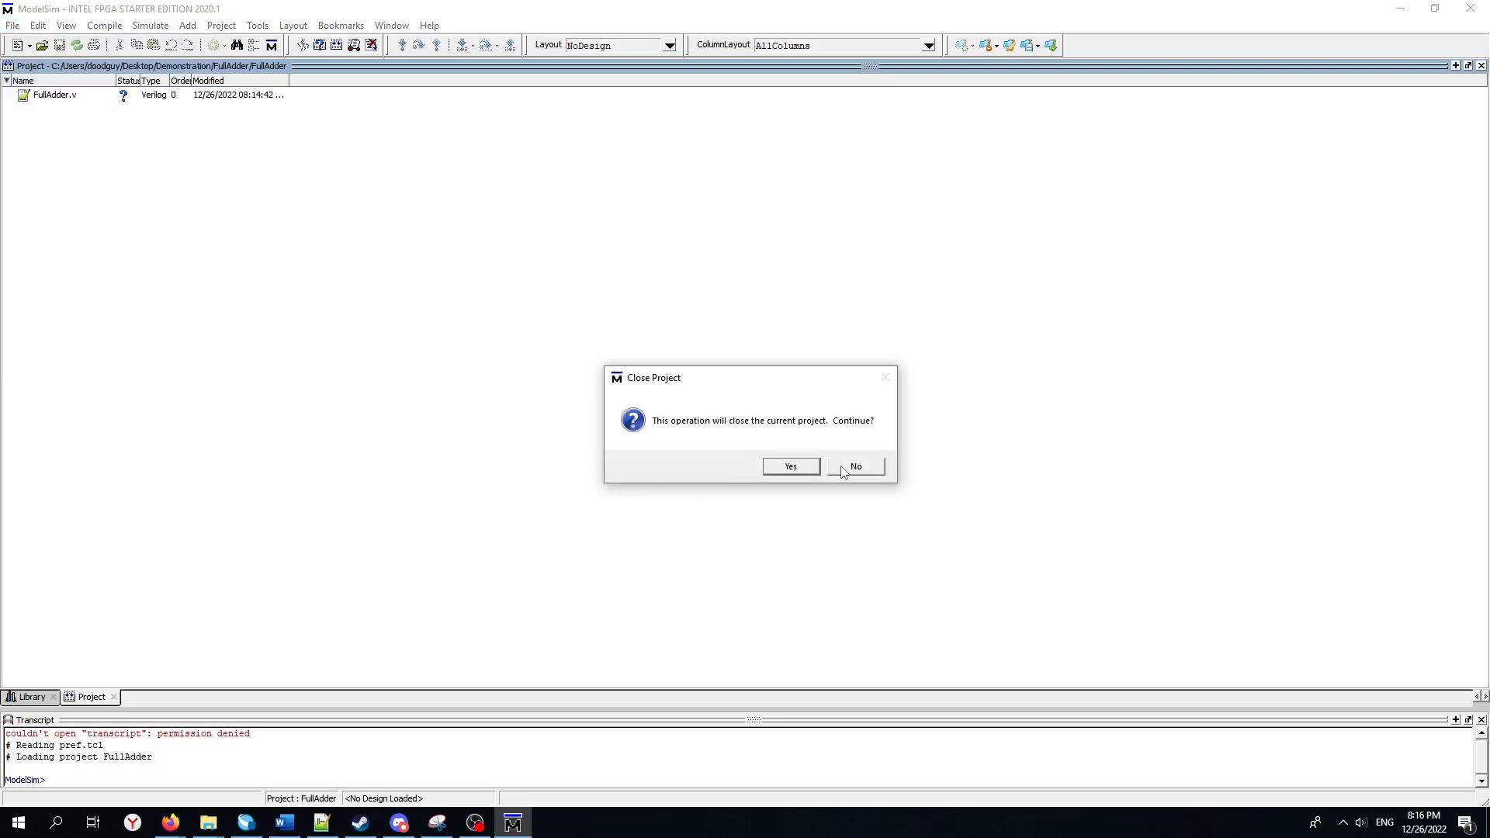
{"action": "left_click", "coordinate": [790, 467]}
{"action": "left_click", "coordinate": [849, 428]}
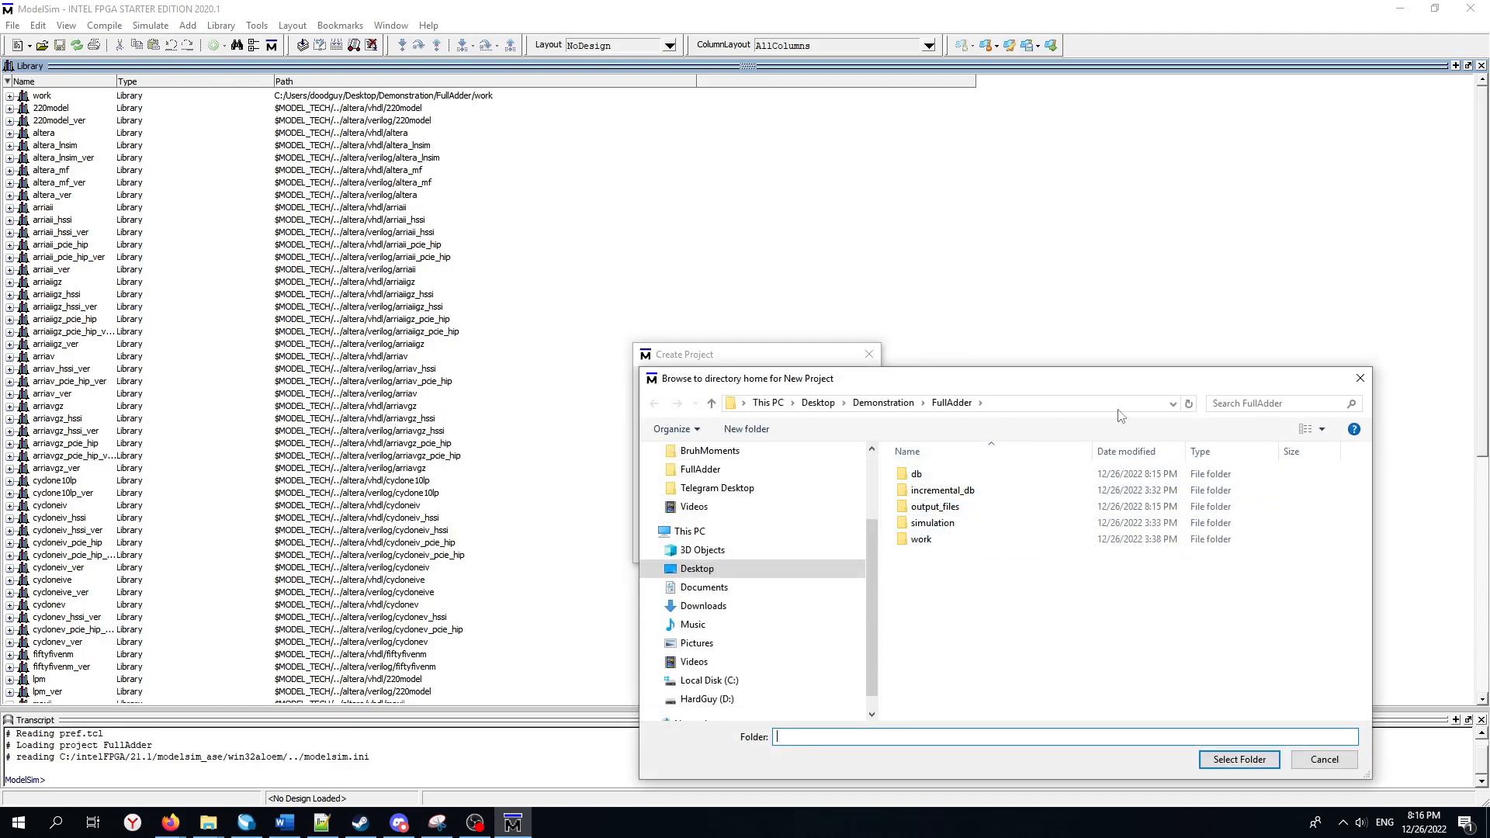
{"action": "left_click", "coordinate": [966, 403]}
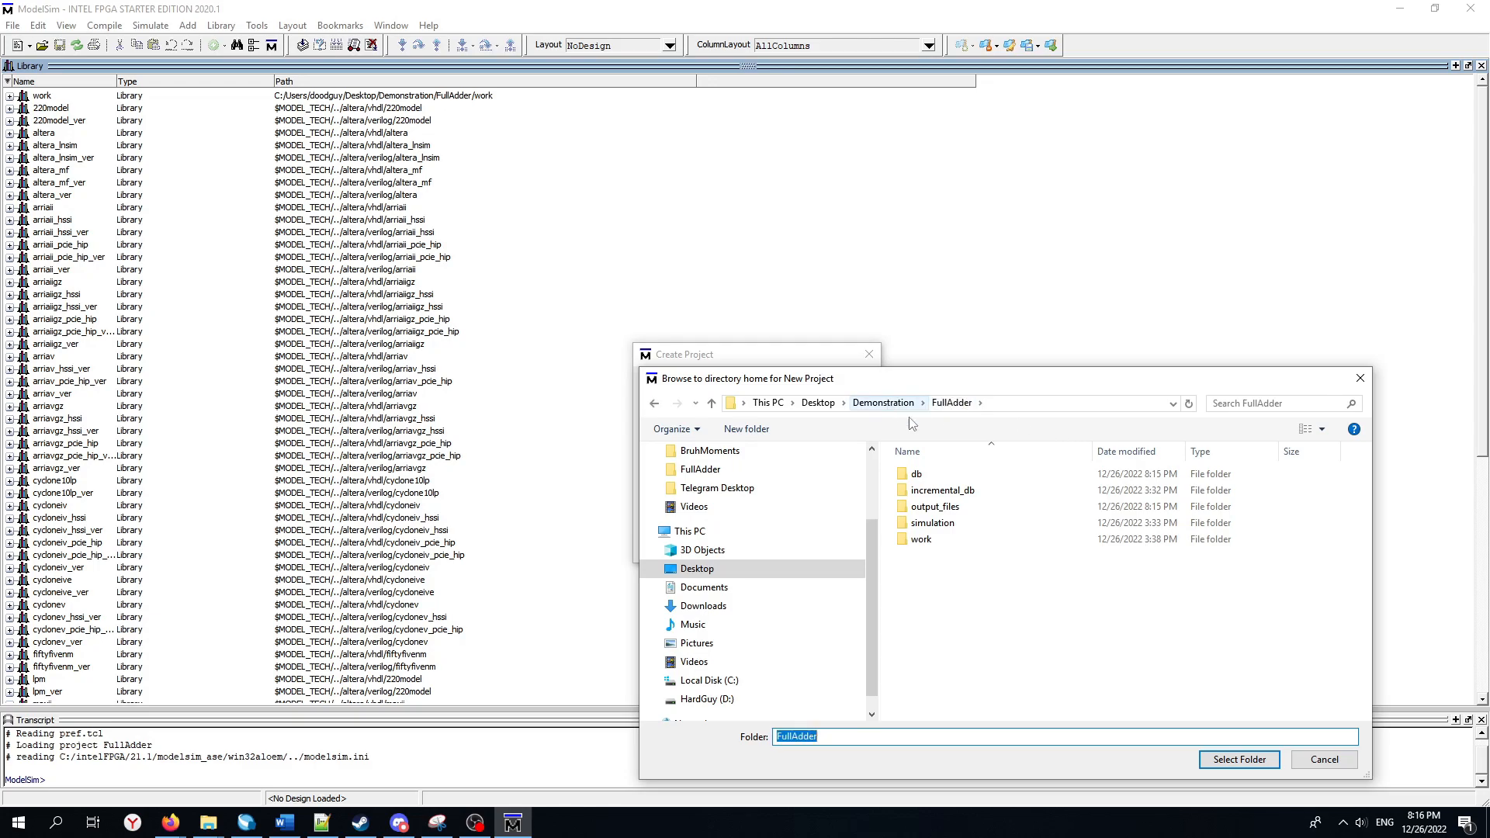
{"action": "left_click", "coordinate": [1239, 760]}
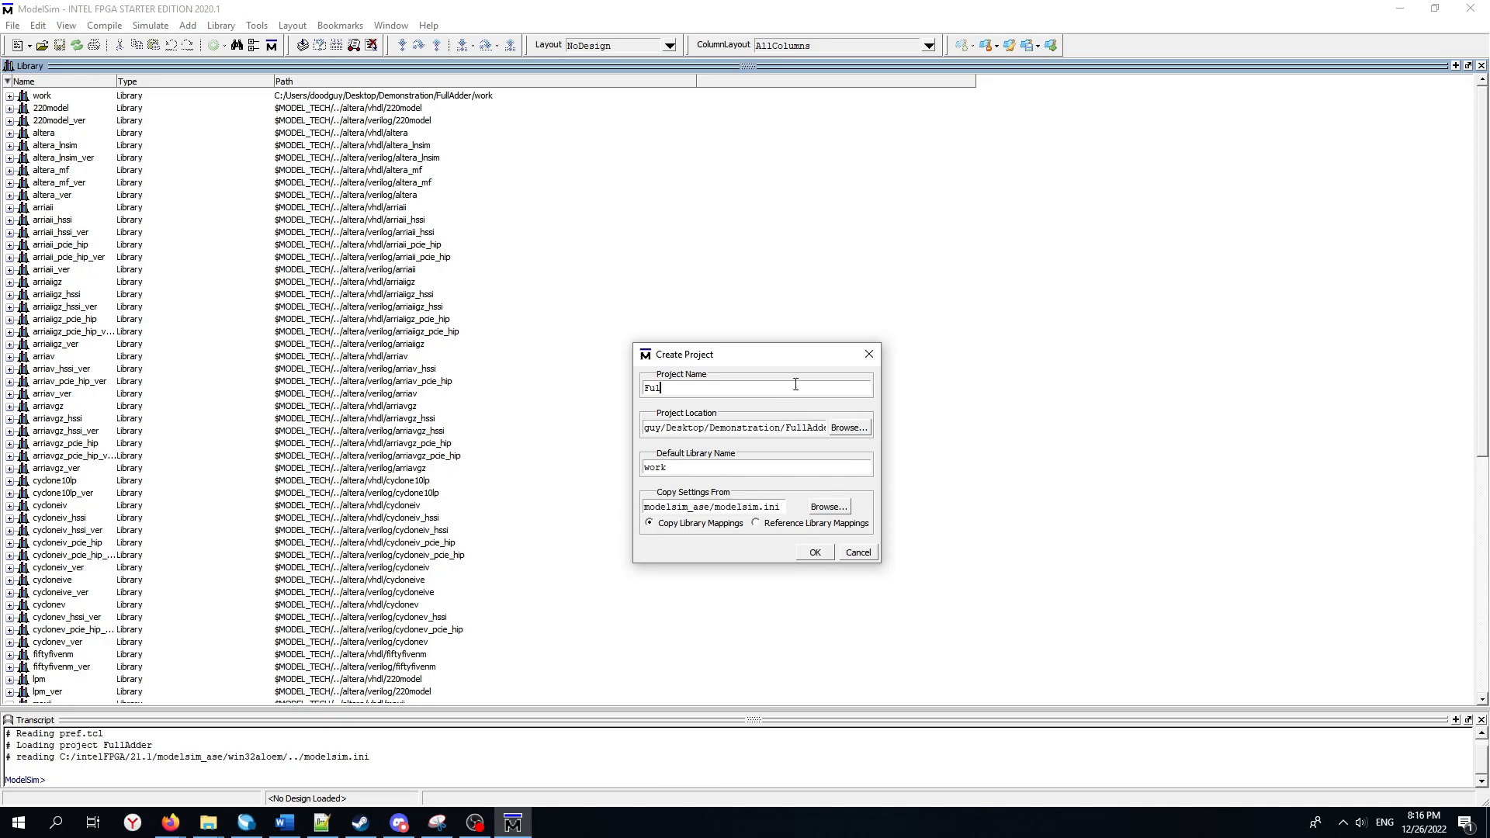
{"action": "left_click", "coordinate": [815, 552]}
Add the existing file FullAdder.v to the FullAdder2 project, referenced from its current location.
{"action": "left_click", "coordinate": [800, 416]}
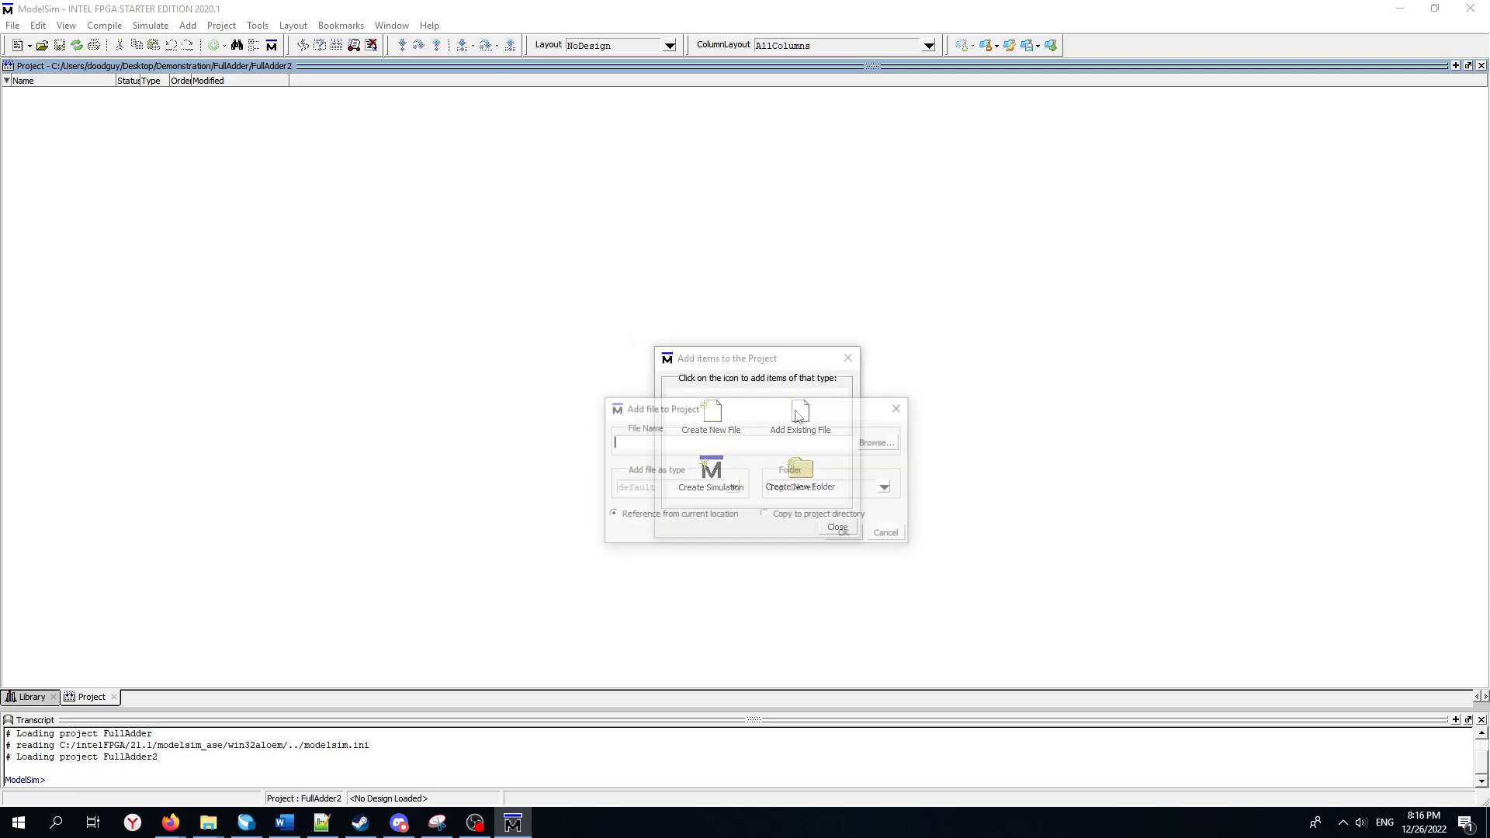
{"action": "left_click", "coordinate": [882, 444]}
{"action": "left_click", "coordinate": [929, 582]}
{"action": "left_click", "coordinate": [1215, 780]}
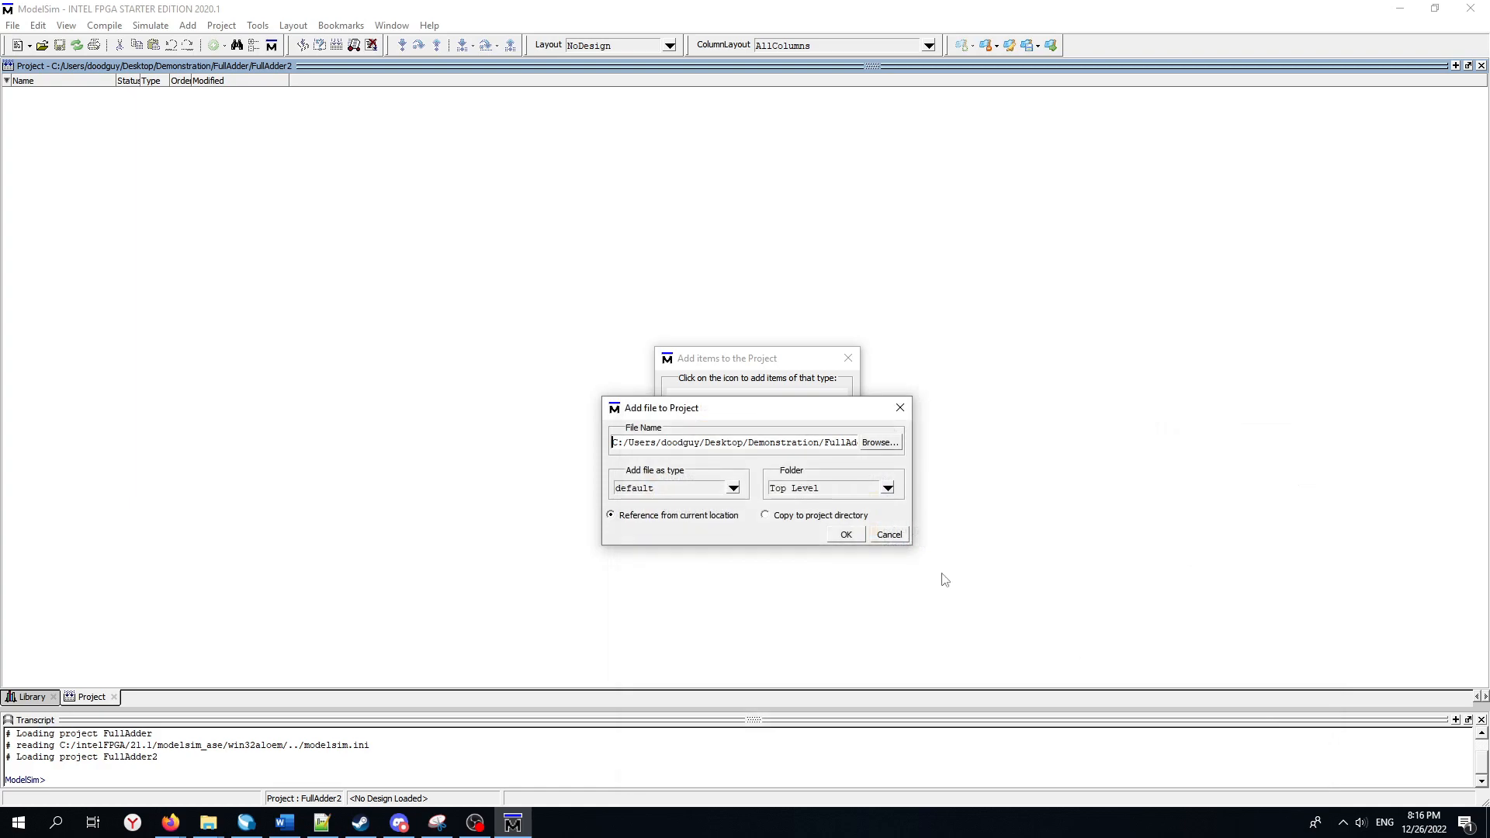
{"action": "left_click", "coordinate": [845, 534]}
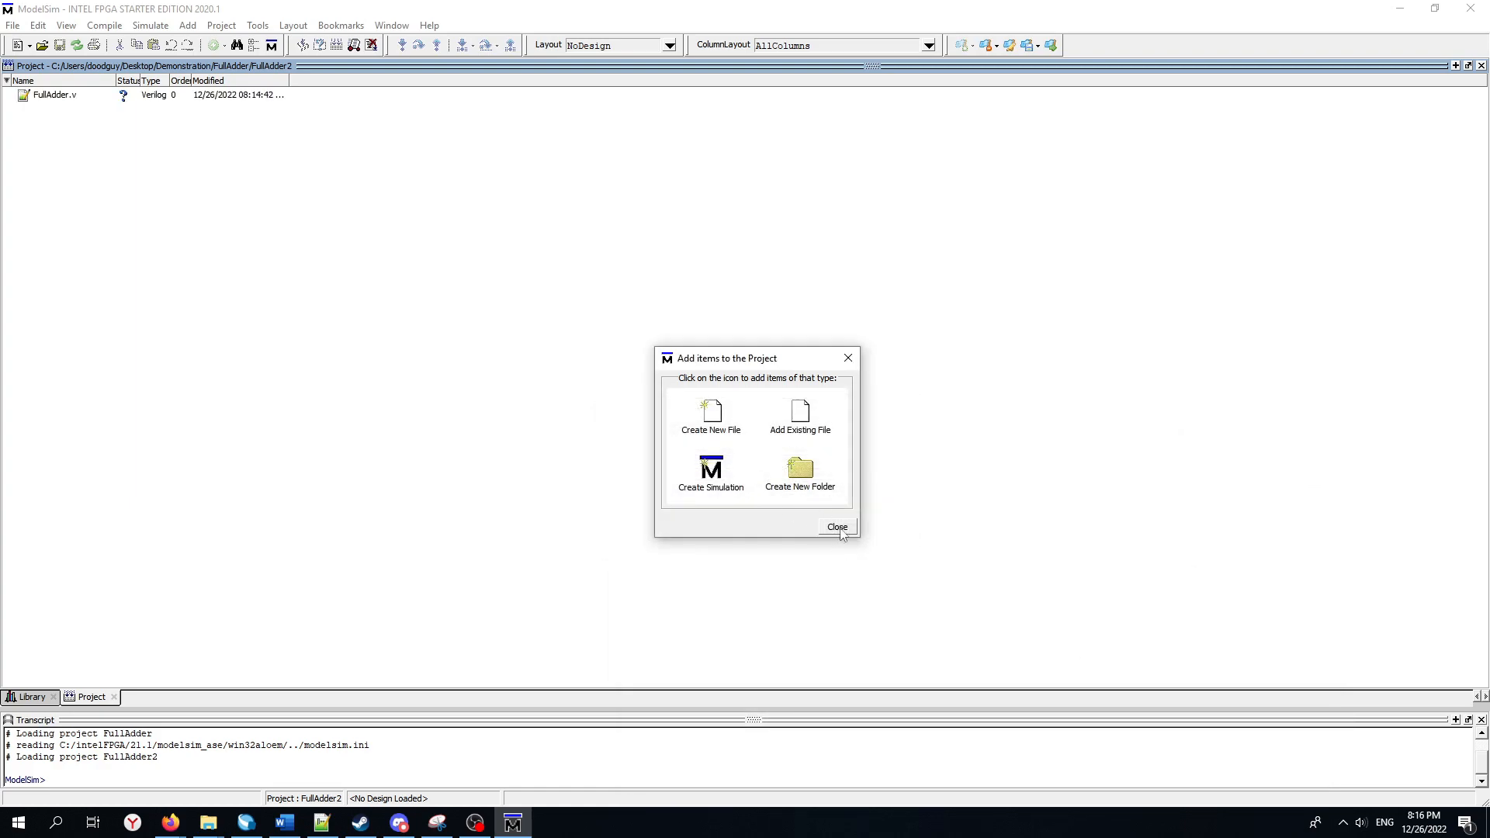
{"action": "left_click", "coordinate": [838, 527]}
Compile the FullAdder.v file in the FullAdder2 project.
{"action": "right_click", "coordinate": [62, 96]}
{"action": "mouse_move", "coordinate": [87, 134]}
{"action": "left_click", "coordinate": [194, 133]}
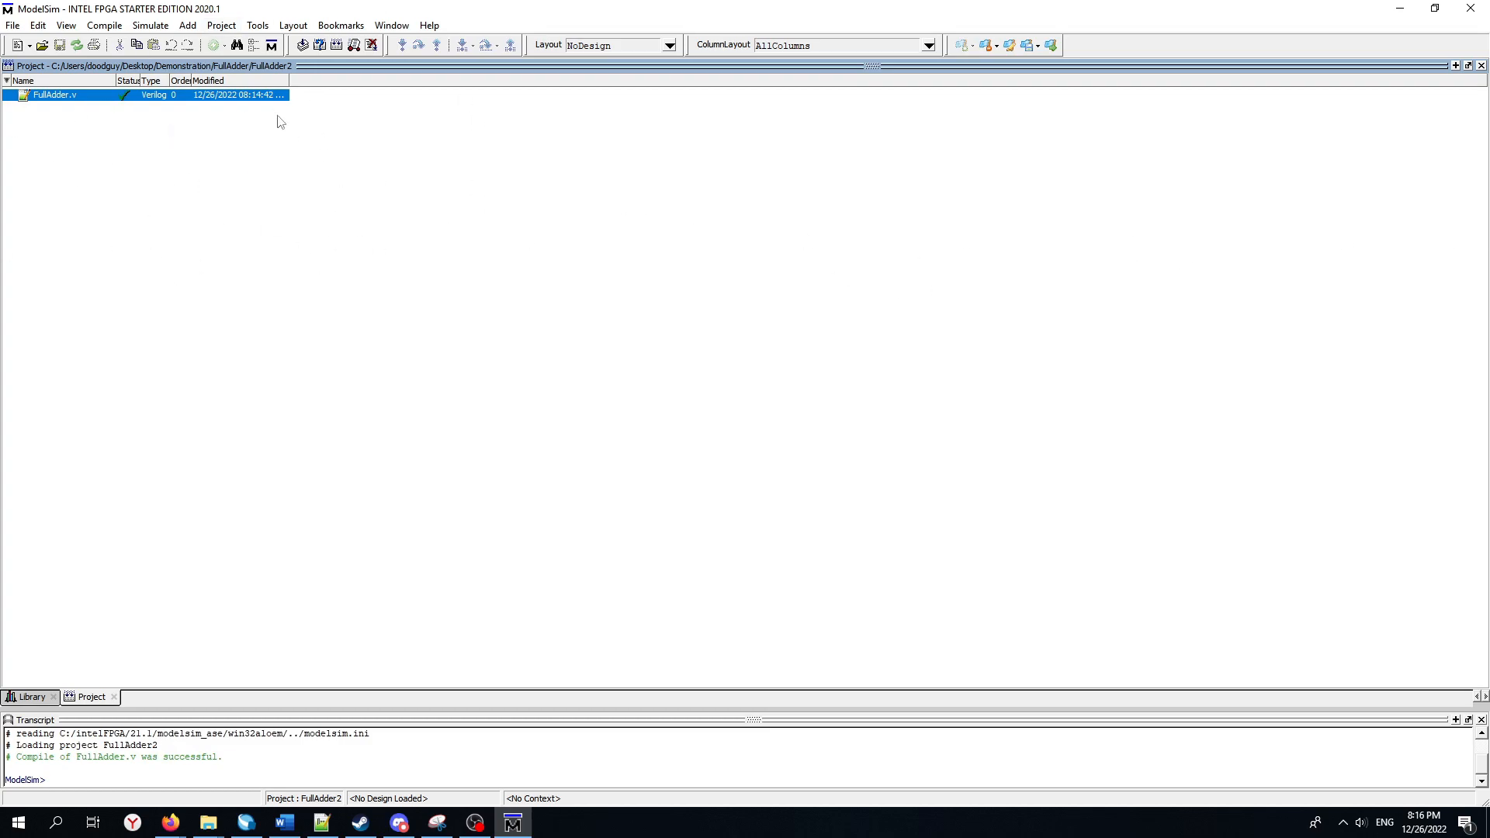
Start a simulation of the FullAdder module from the work library.
{"action": "left_click", "coordinate": [149, 29]}
{"action": "left_click", "coordinate": [174, 42]}
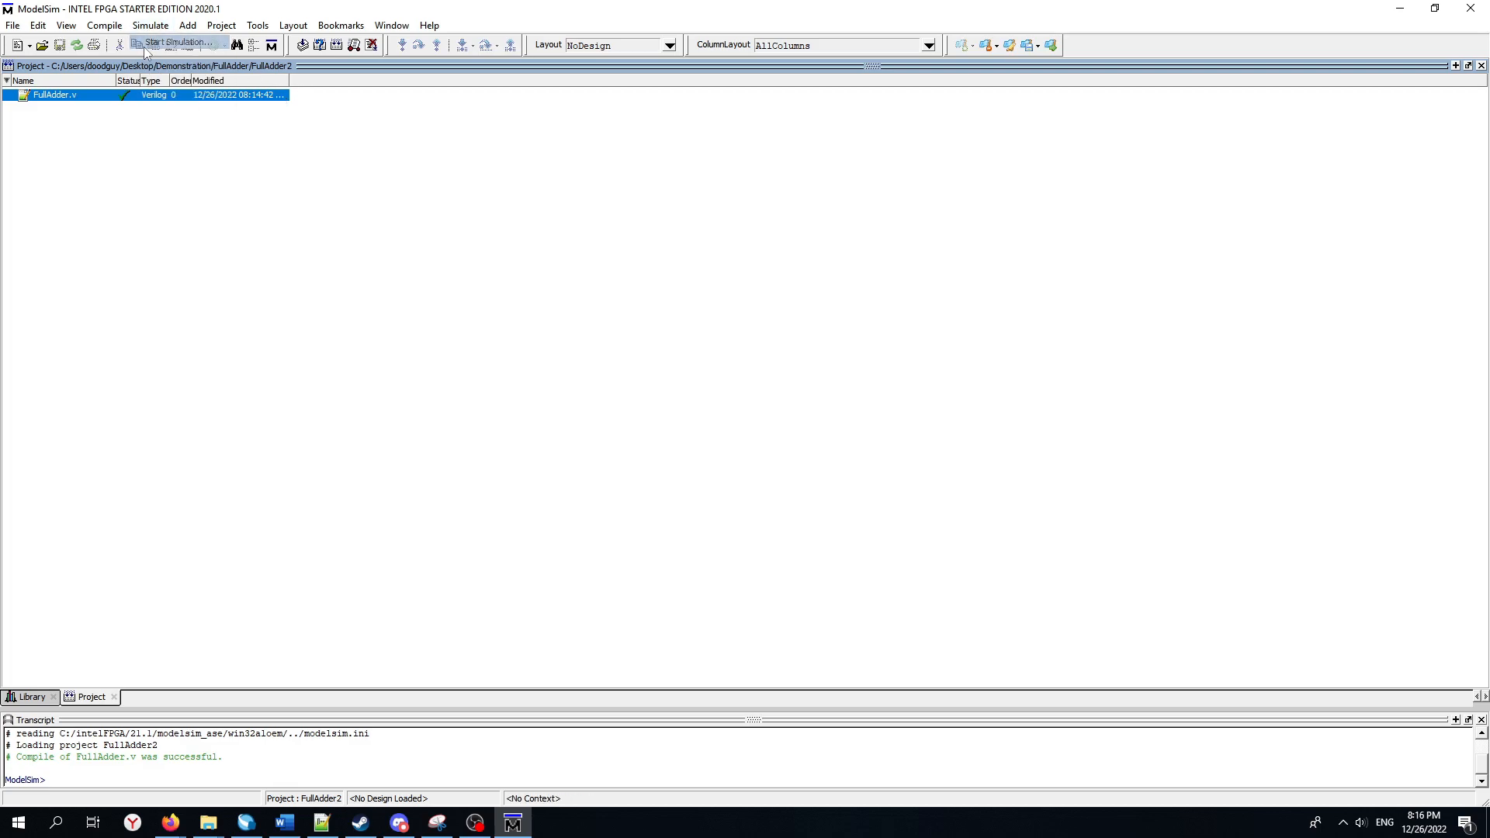
{"action": "left_click", "coordinate": [649, 426]}
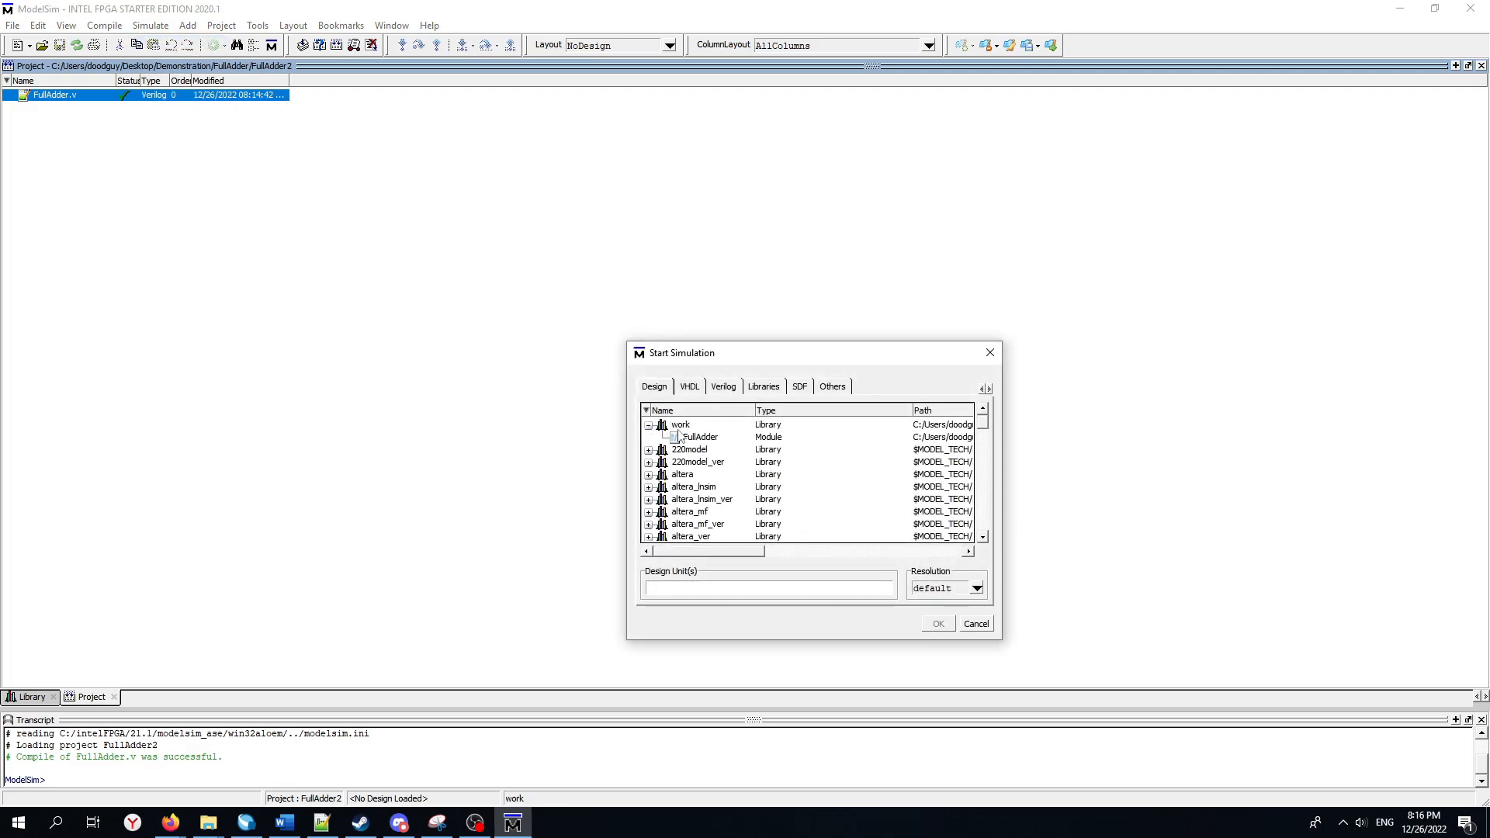
{"action": "left_click", "coordinate": [698, 437]}
{"action": "left_click", "coordinate": [938, 625]}
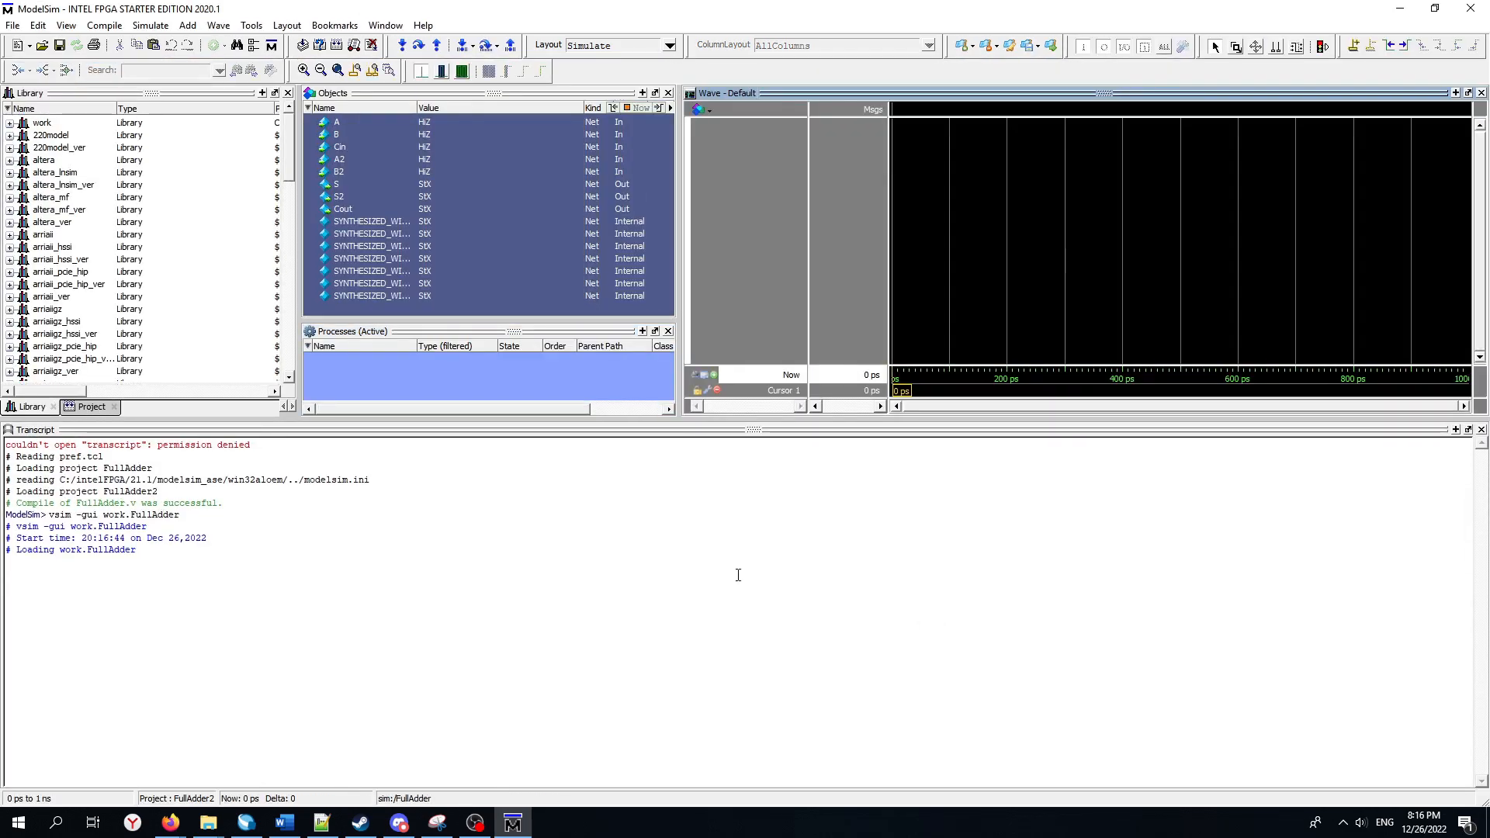
Add the signals A, B, Cin, A2, B2, S, S2 and Cout to the Wave window.
{"action": "left_click_drag", "start_coordinate": [339, 121], "coordinate": [775, 200]}
{"action": "left_click_drag", "start_coordinate": [794, 349], "coordinate": [417, 139]}
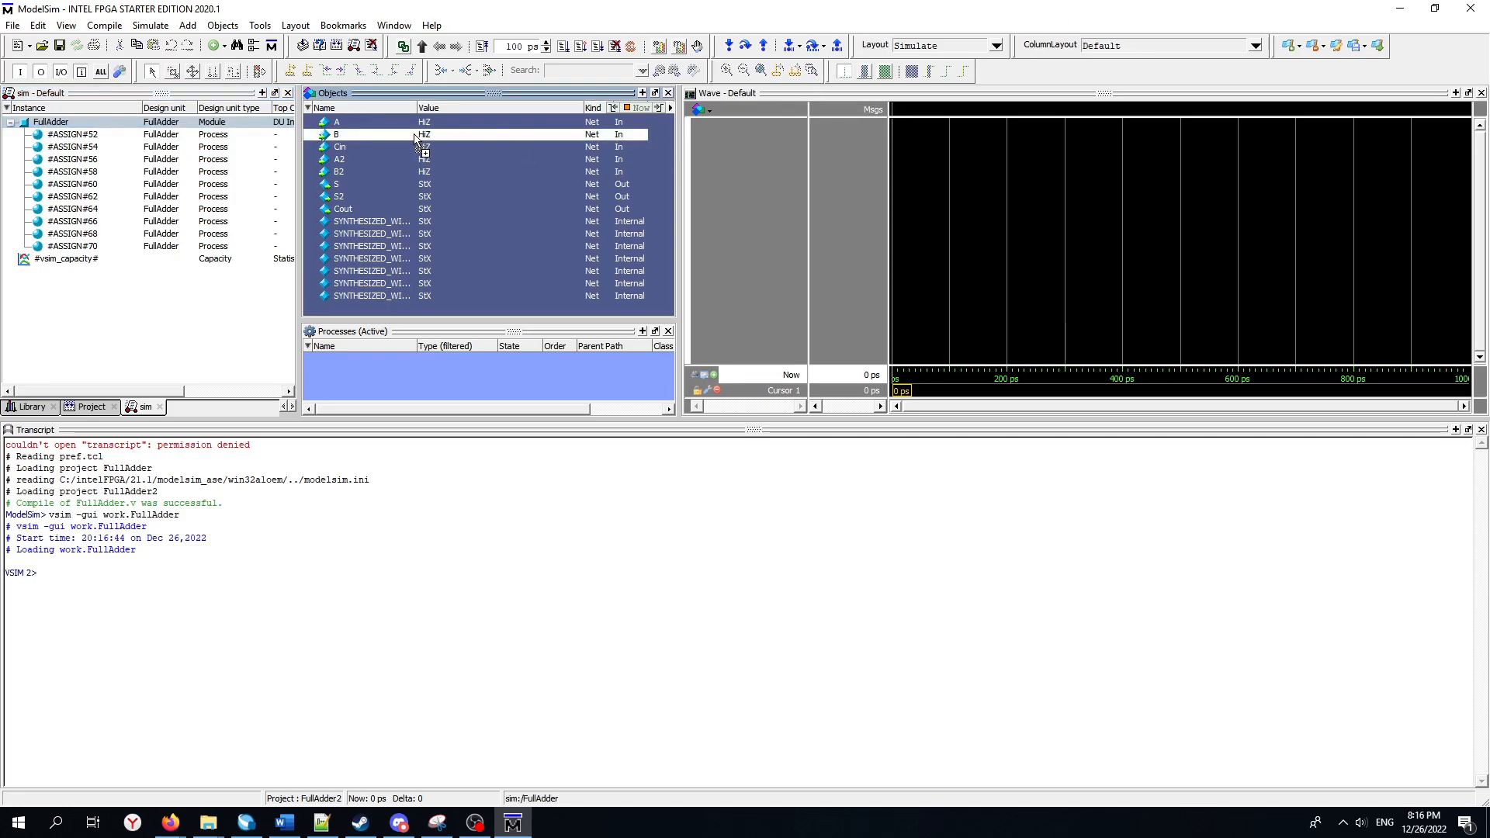
{"action": "left_click", "coordinate": [341, 124]}
{"action": "left_click", "coordinate": [347, 134], "text": "ctrl"}
{"action": "left_click", "coordinate": [346, 148], "text": "ctrl"}
{"action": "left_click", "coordinate": [345, 161], "text": "ctrl"}
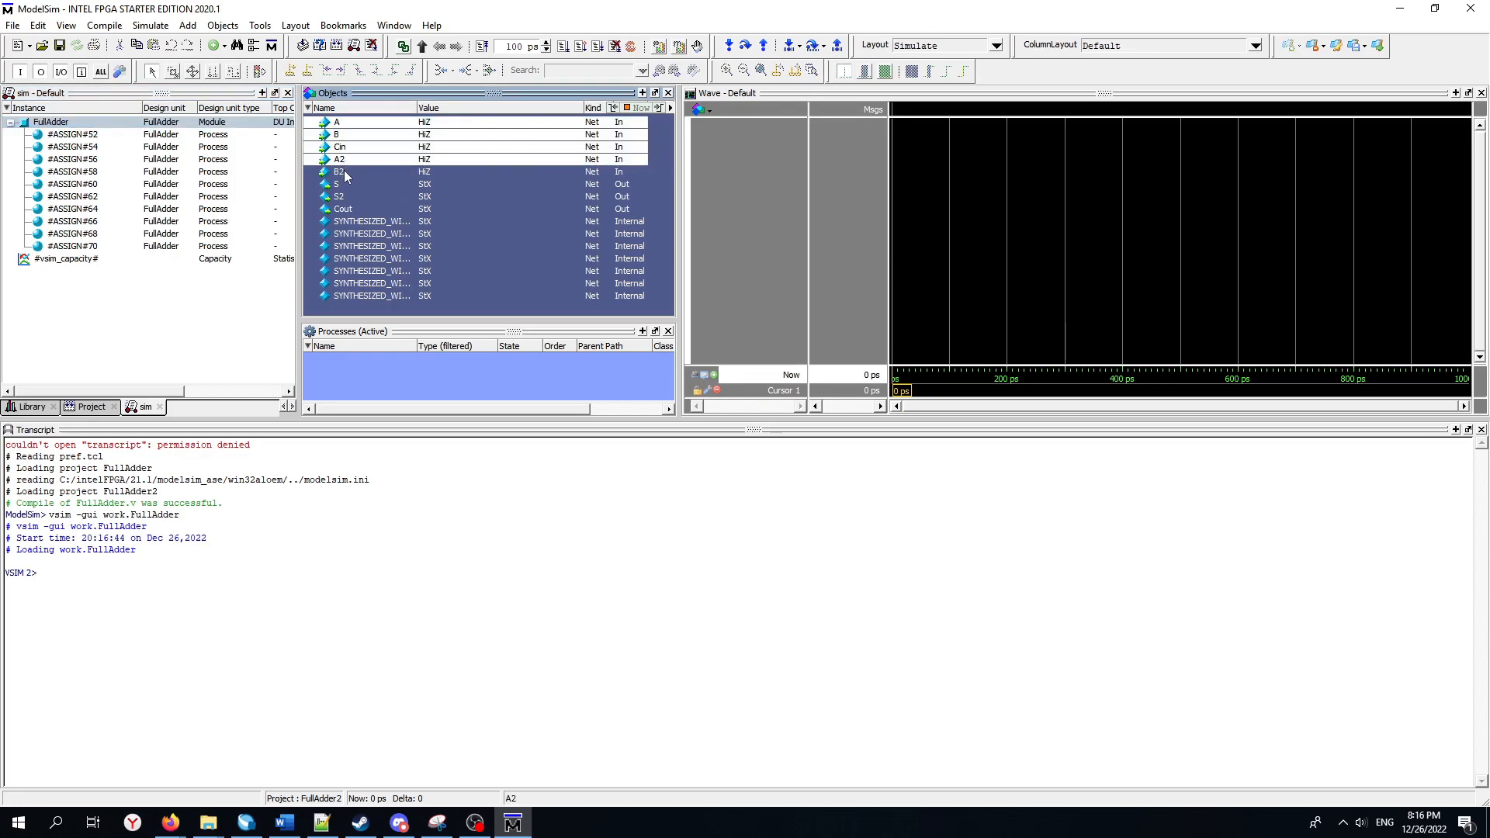
{"action": "left_click", "coordinate": [343, 172], "text": "ctrl"}
{"action": "left_click", "coordinate": [342, 185], "text": "ctrl"}
{"action": "left_click", "coordinate": [343, 197], "text": "ctrl"}
{"action": "left_click", "coordinate": [344, 210], "text": "ctrl"}
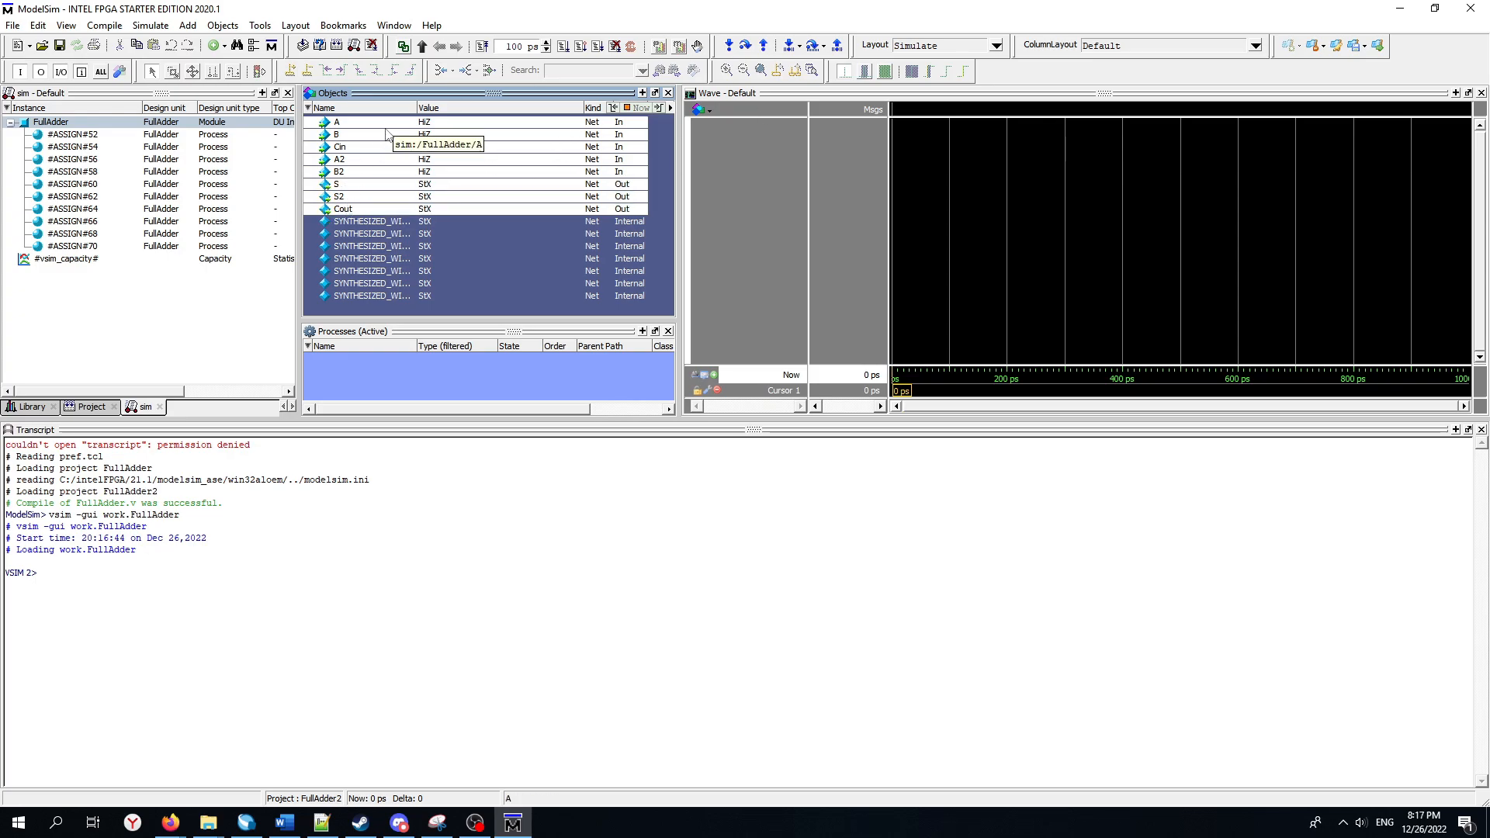
{"action": "left_click_drag", "start_coordinate": [384, 132], "coordinate": [757, 277]}
{"action": "left_click", "coordinate": [761, 237]}
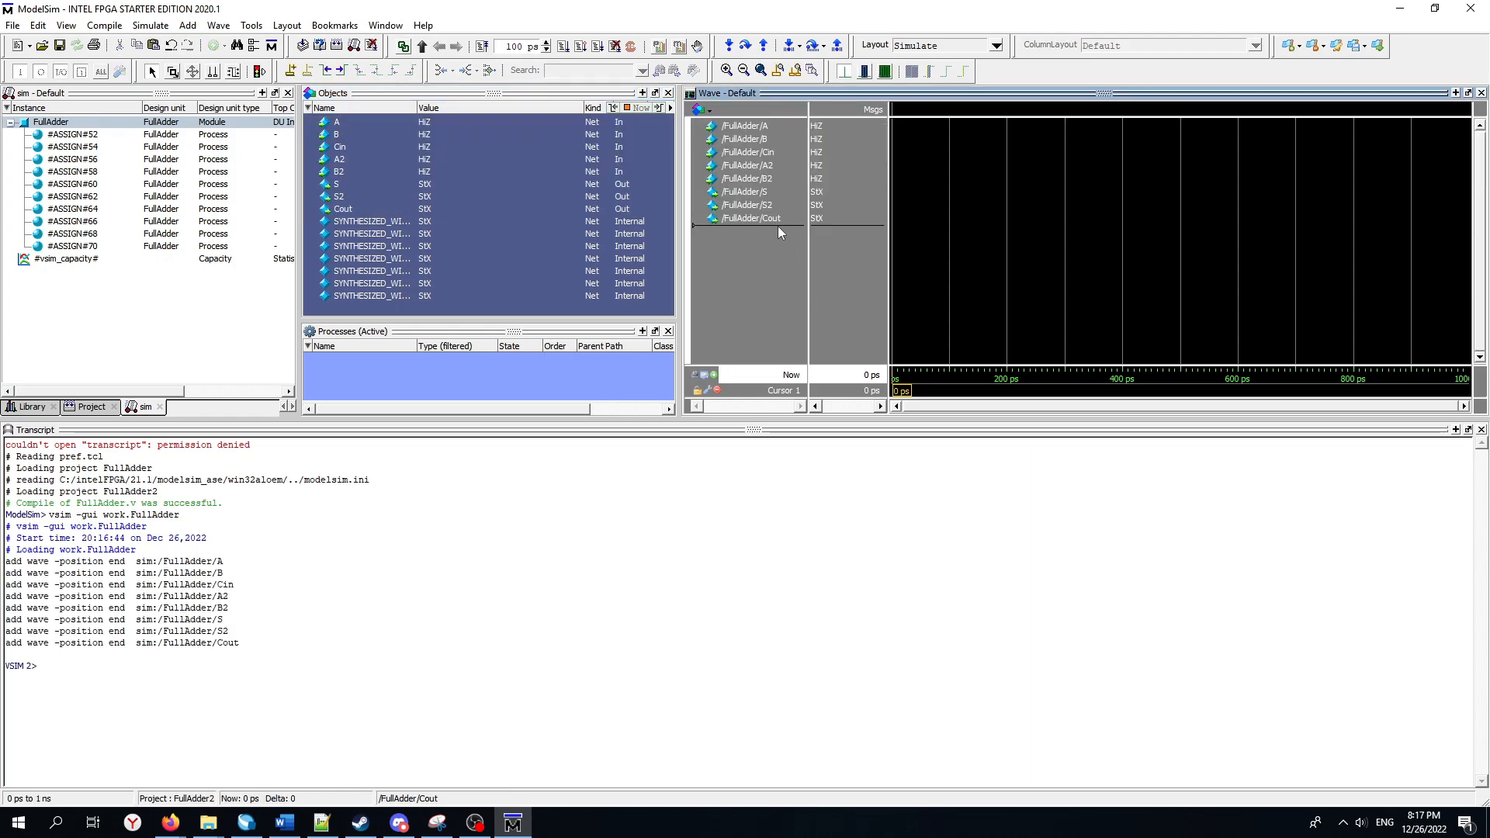
Force the inputs A, B and Cin of the simulated FullAdder to 1.
{"action": "left_click", "coordinate": [108, 683]}
{"action": "type", "text": "force A 1"}
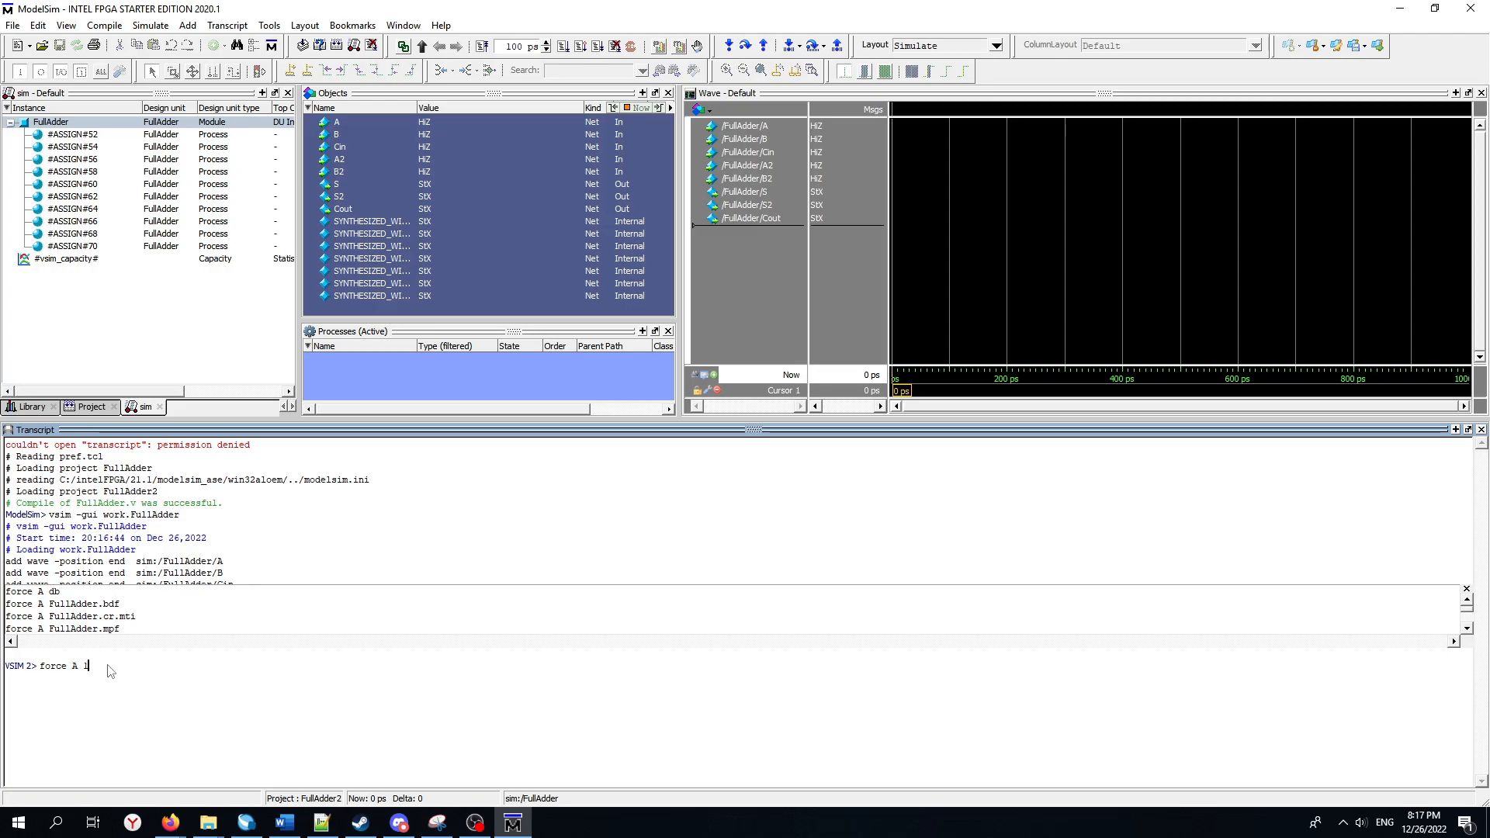
{"action": "key", "text": "Return"}
{"action": "type", "text": "fo"}
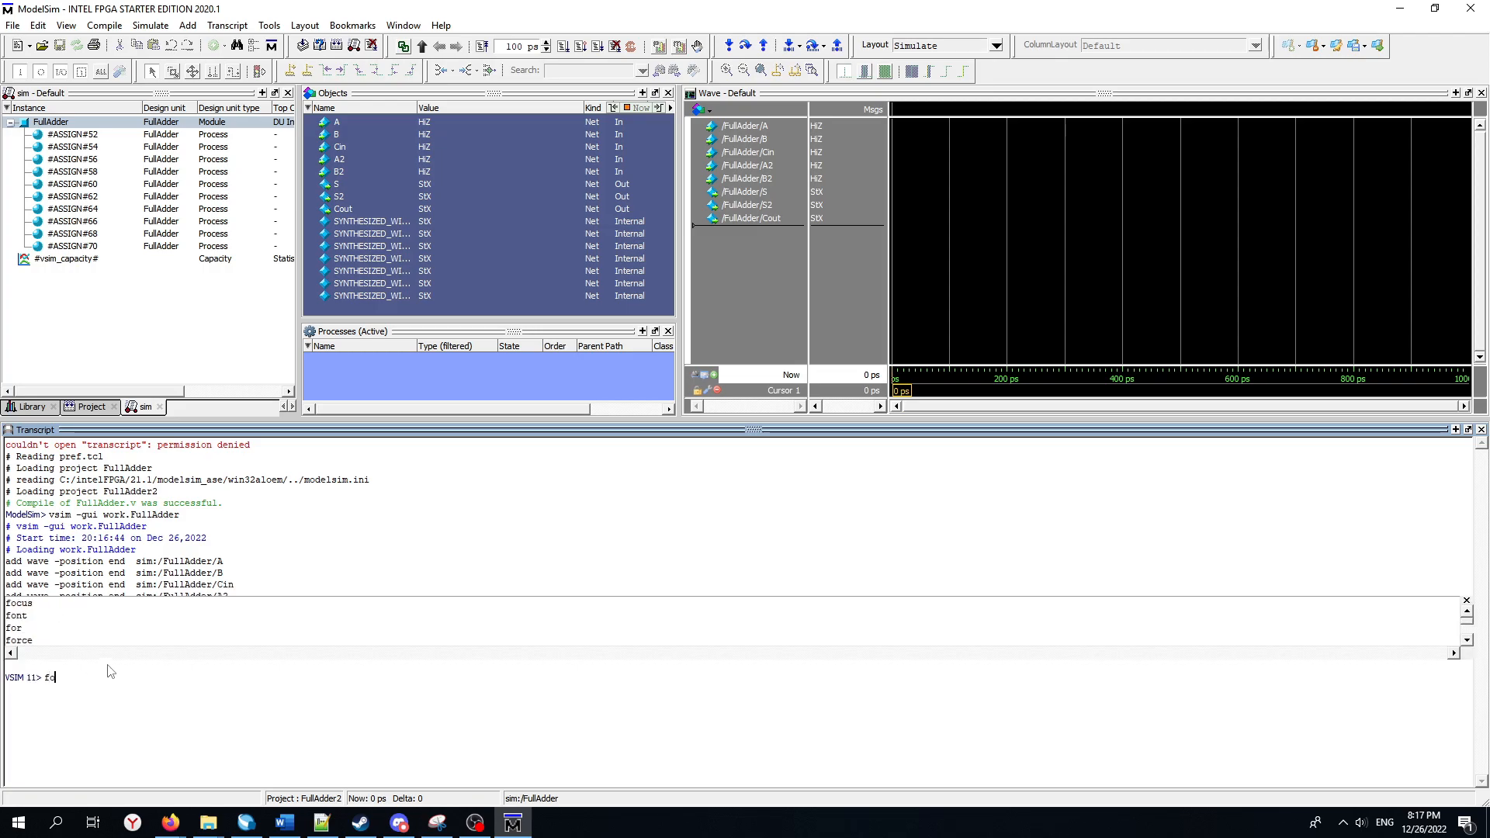
{"action": "type", "text": "rce B 1"}
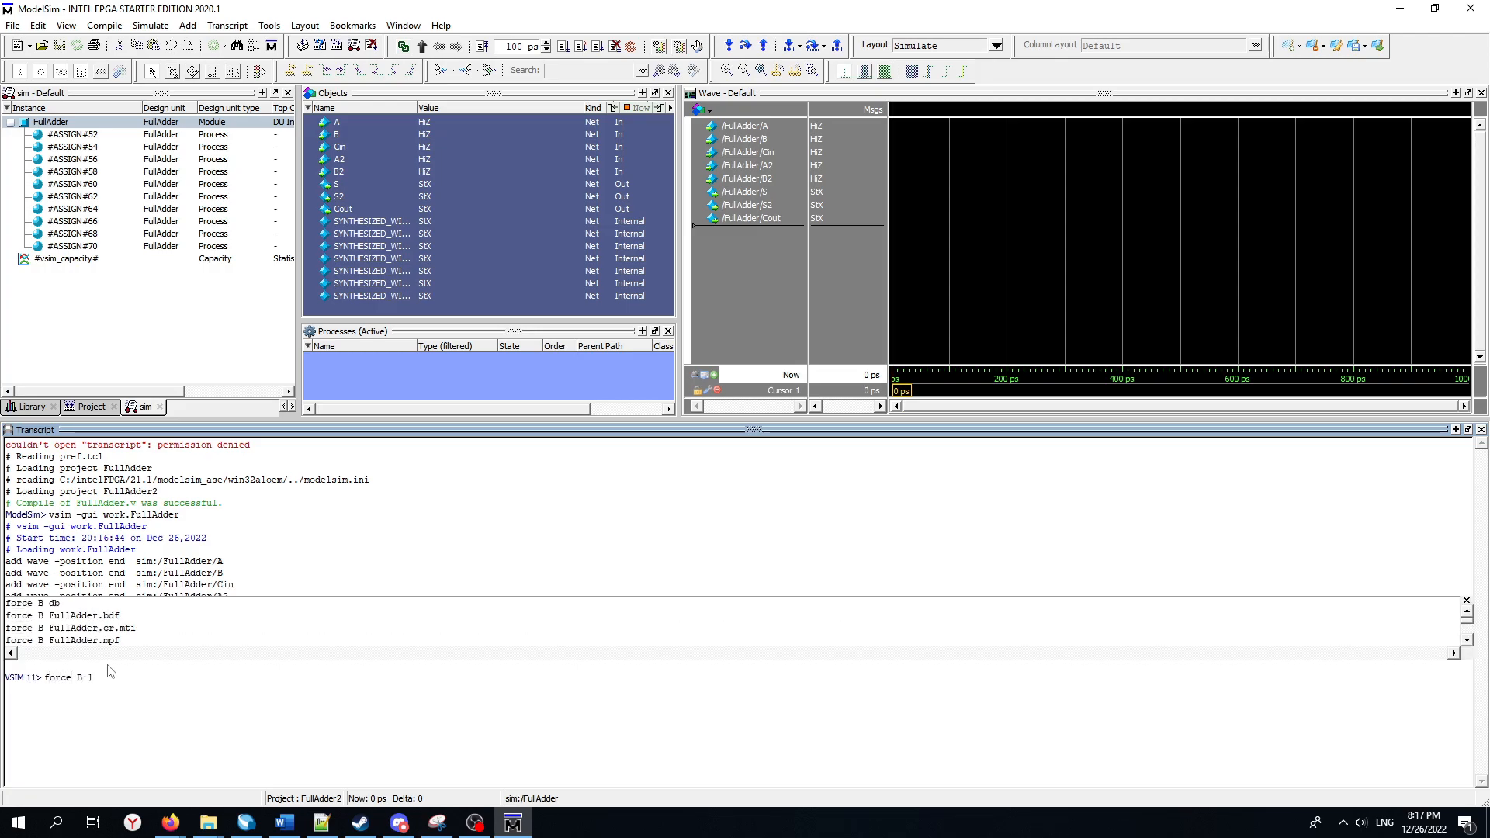
{"action": "key", "text": "Return"}
{"action": "type", "text": "force"}
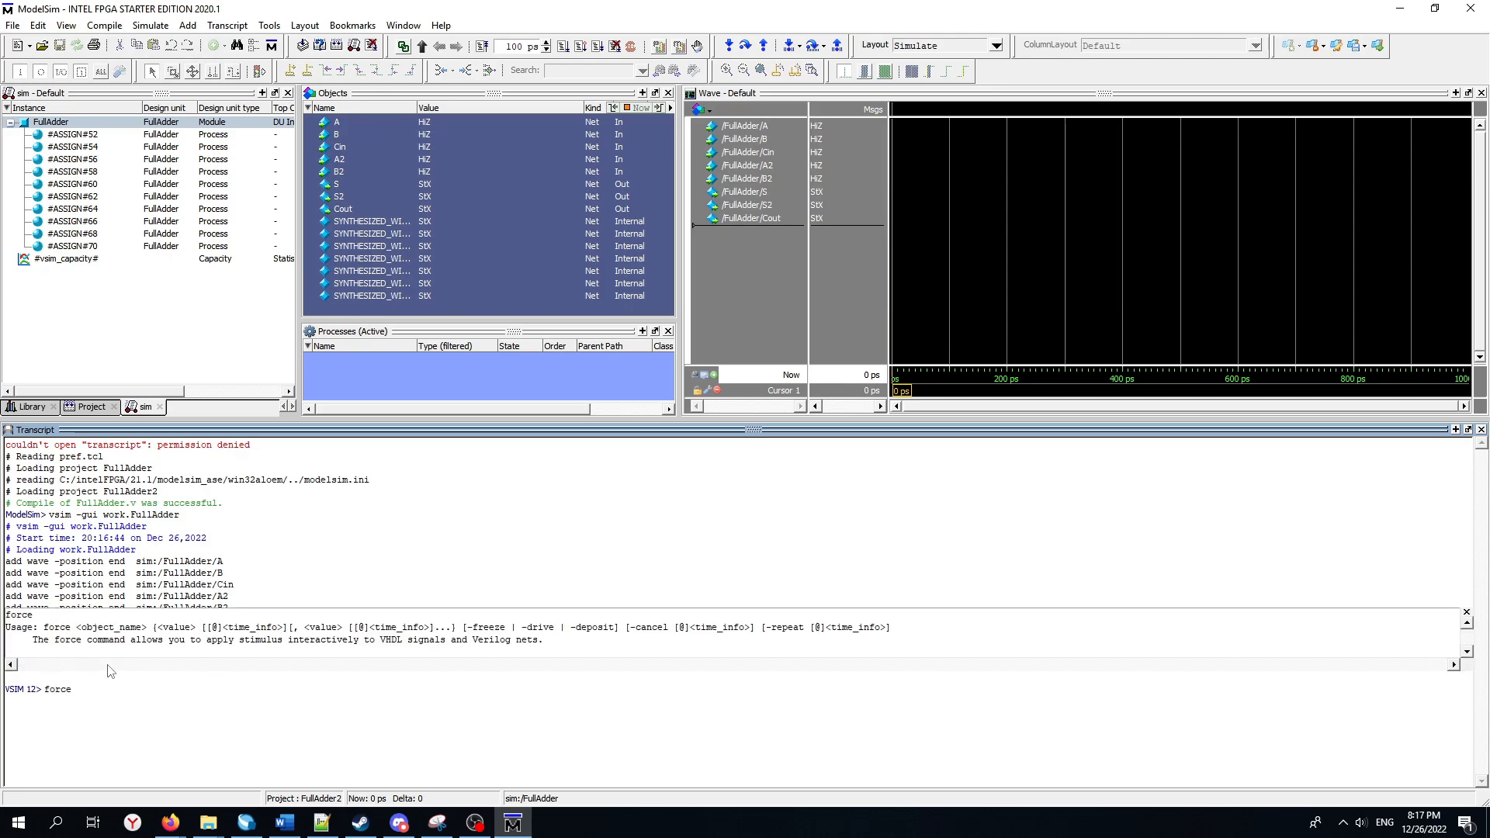
{"action": "type", "text": " Cin 1"}
{"action": "key", "text": "Return"}
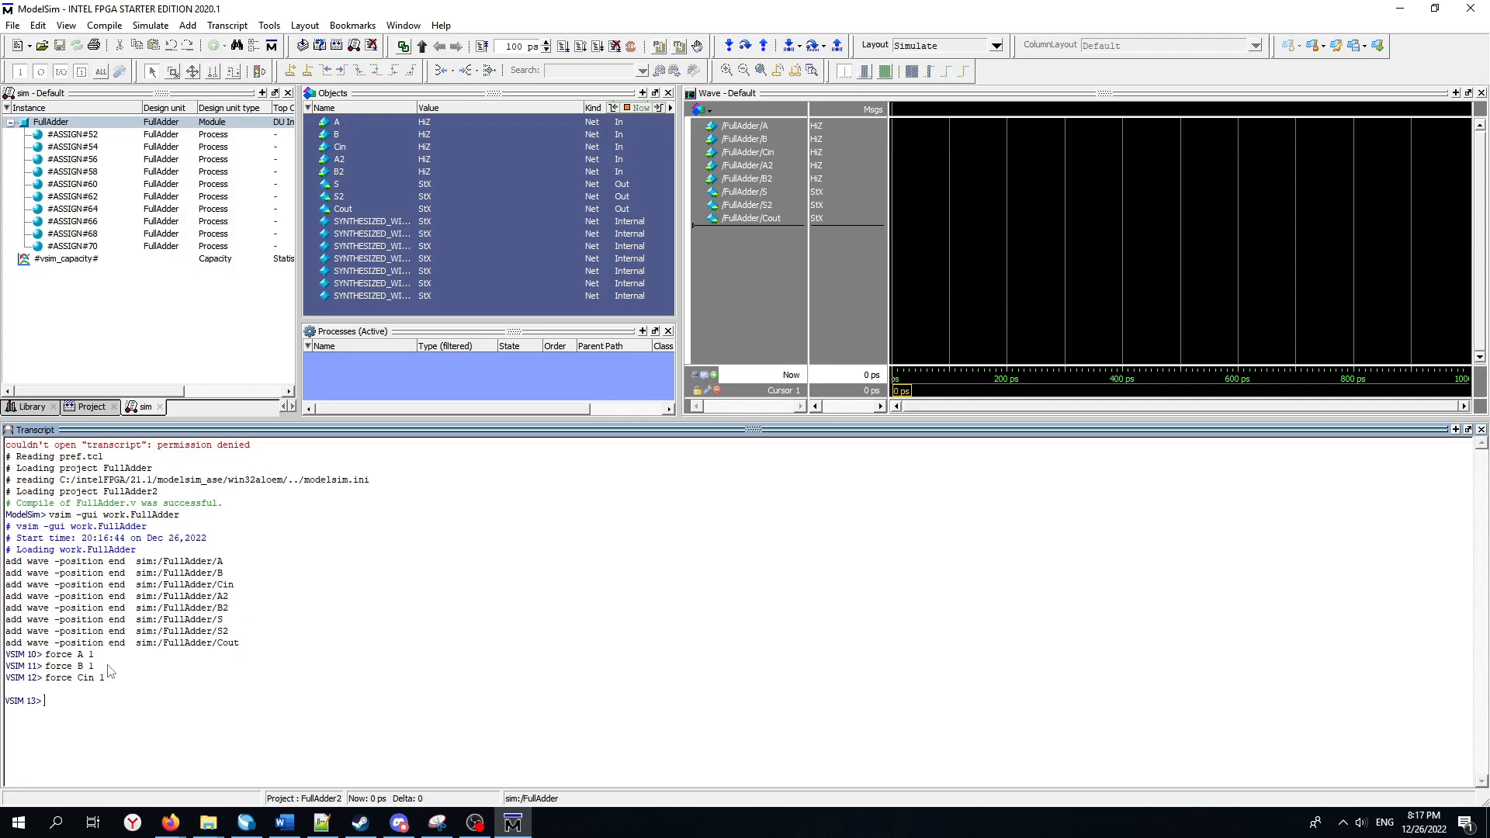
Force A2 and B2 to 0 and run the simulation for 100 ps.
{"action": "type", "text": "force A"}
{"action": "type", "text": " 1"}
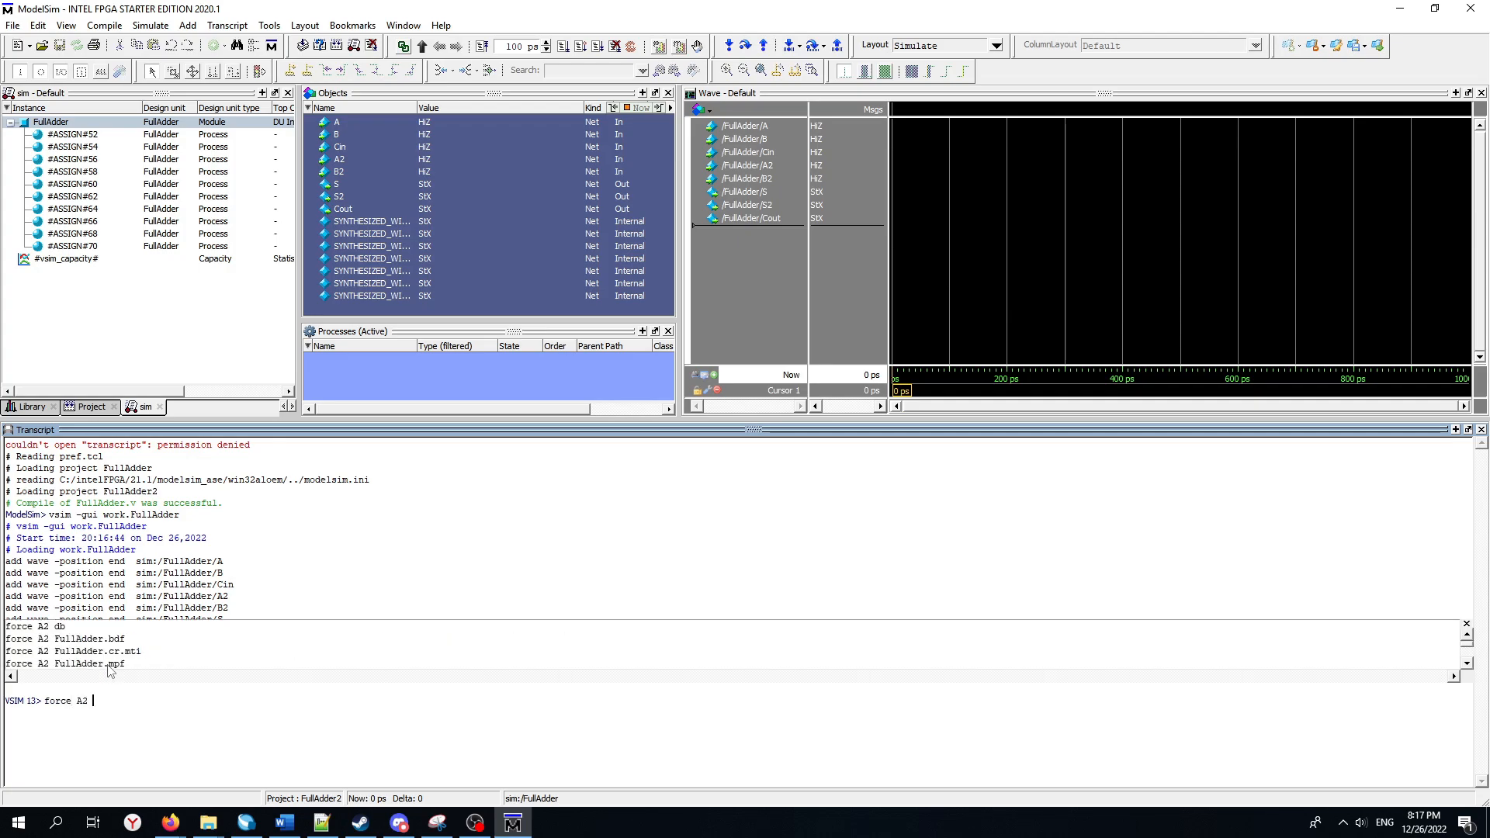
{"action": "key", "text": "Return"}
{"action": "type", "text": "force B2 0"}
{"action": "key", "text": "Return"}
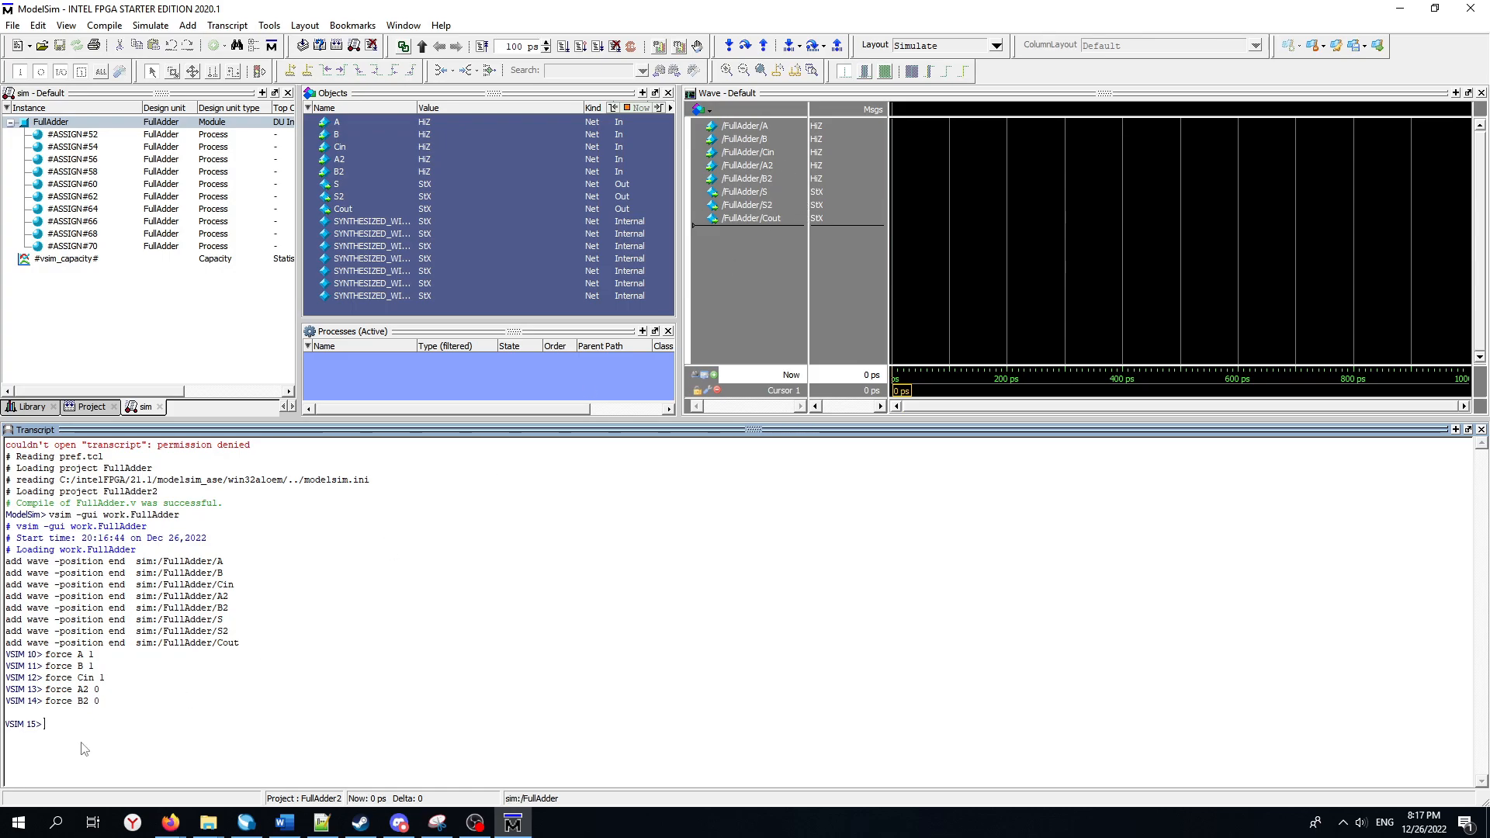
{"action": "type", "text": "run 100"}
{"action": "key", "text": "Return"}
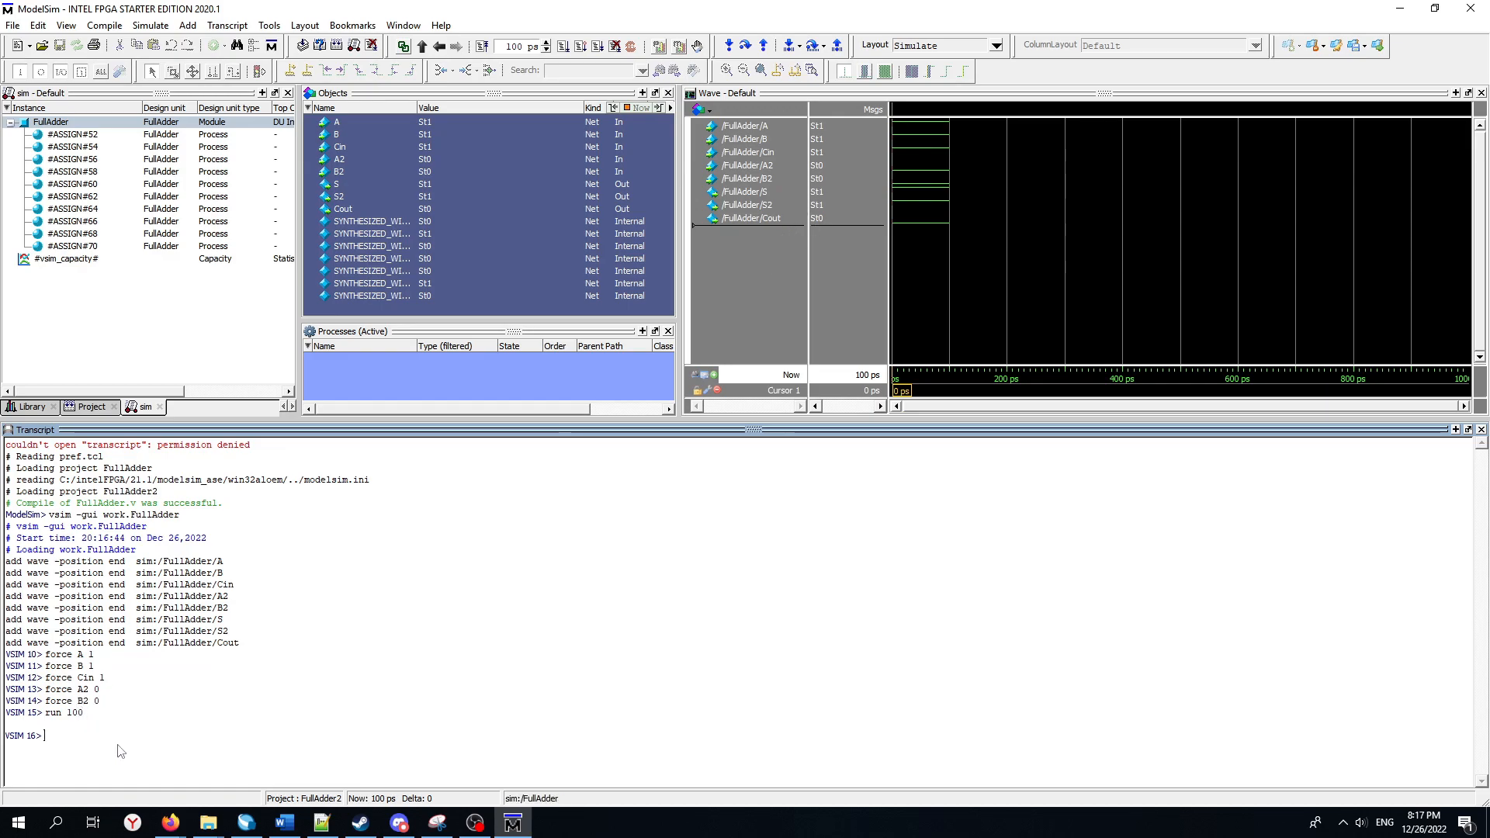
Force A2 and B2 to 1 and run the simulation for another 100 ps.
{"action": "type", "text": "force "}
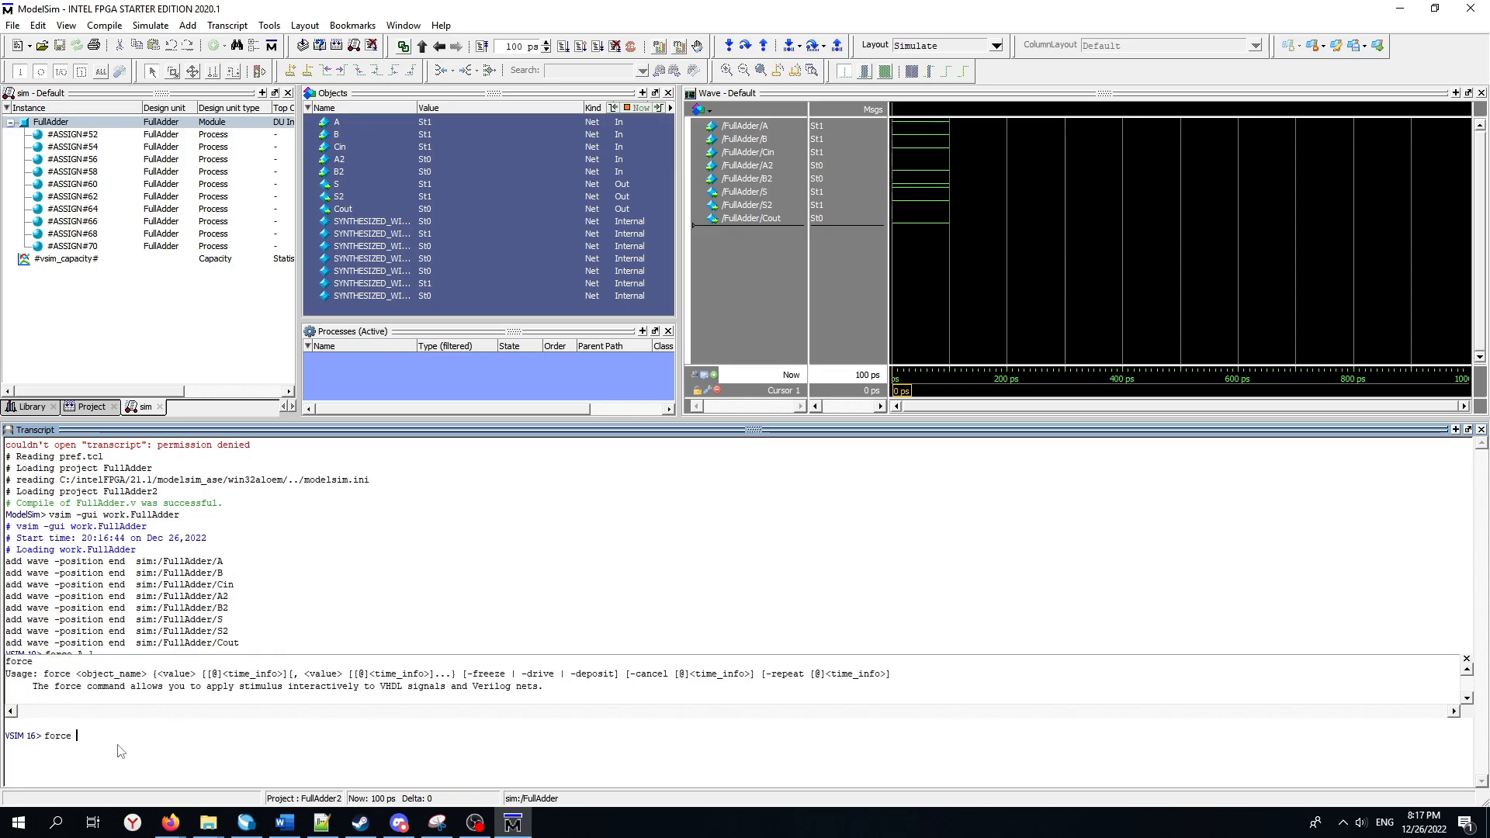
{"action": "type", "text": "A2 1"}
{"action": "key", "text": "Return"}
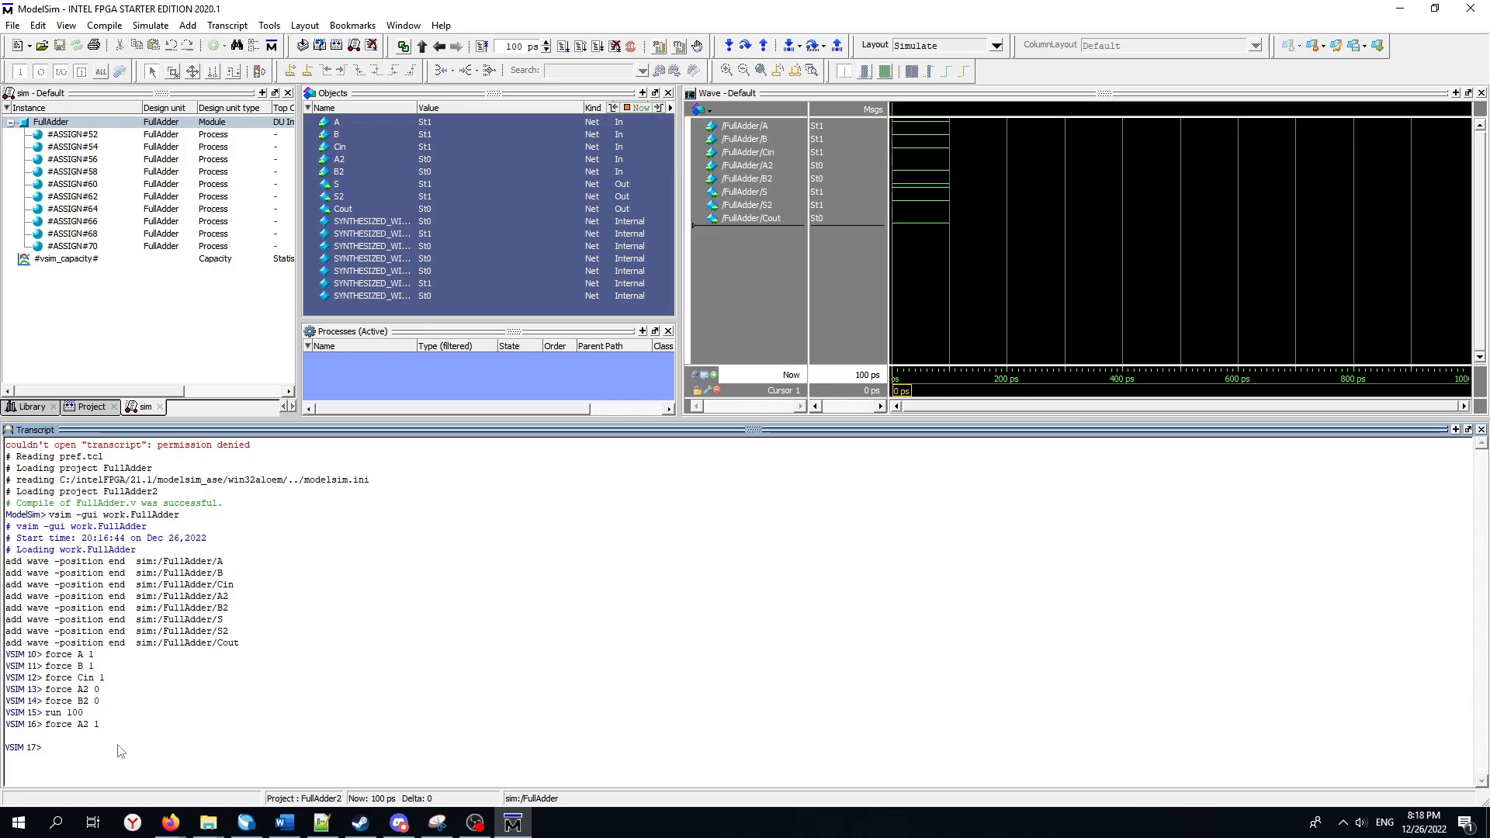
{"action": "type", "text": "force A"}
{"action": "key", "text": "BackSpace"}
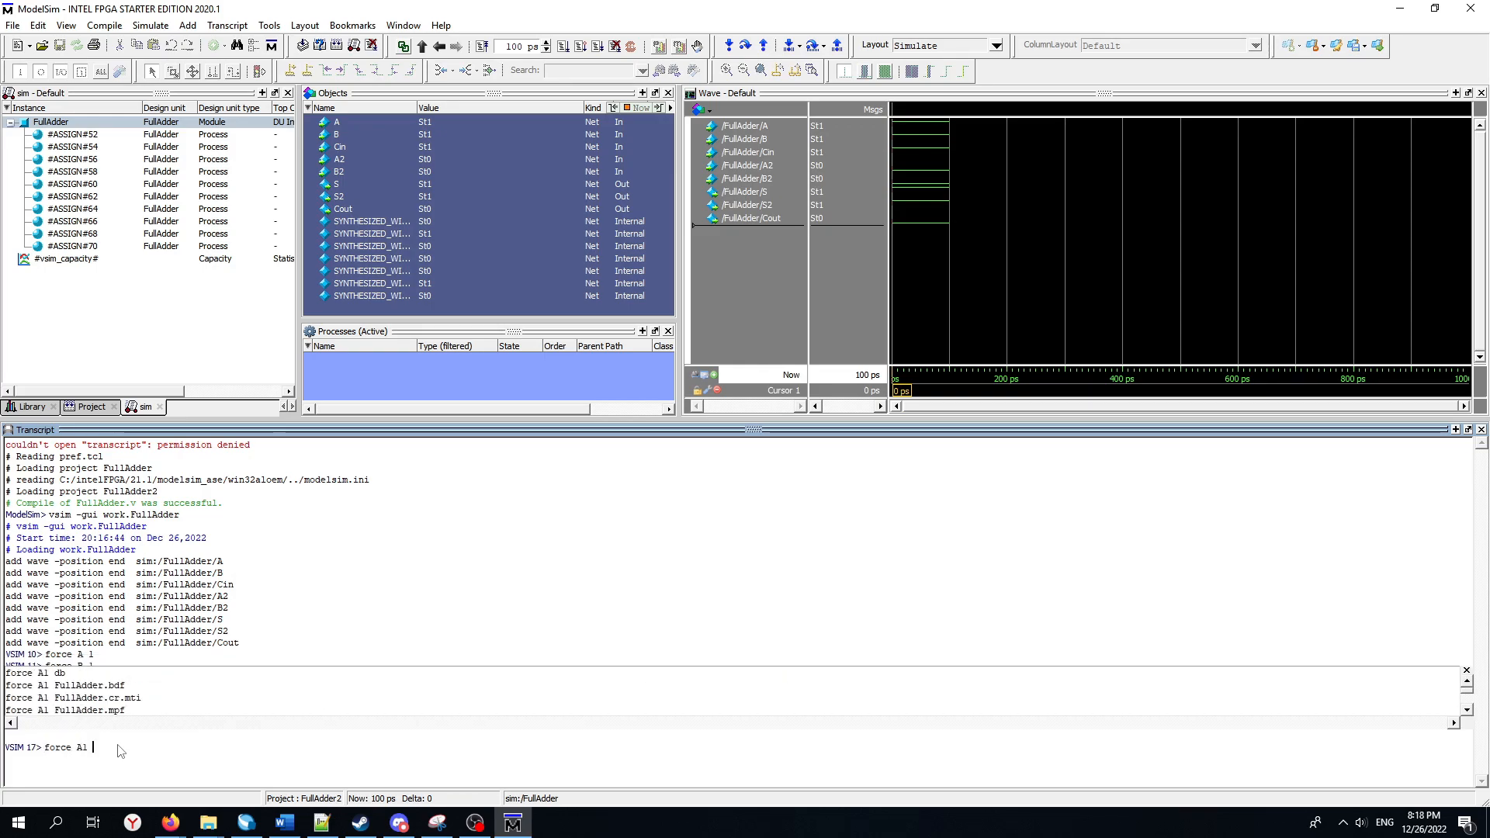
{"action": "type", "text": "B2 1"}
{"action": "key", "text": "Return"}
{"action": "type", "text": "run 100"}
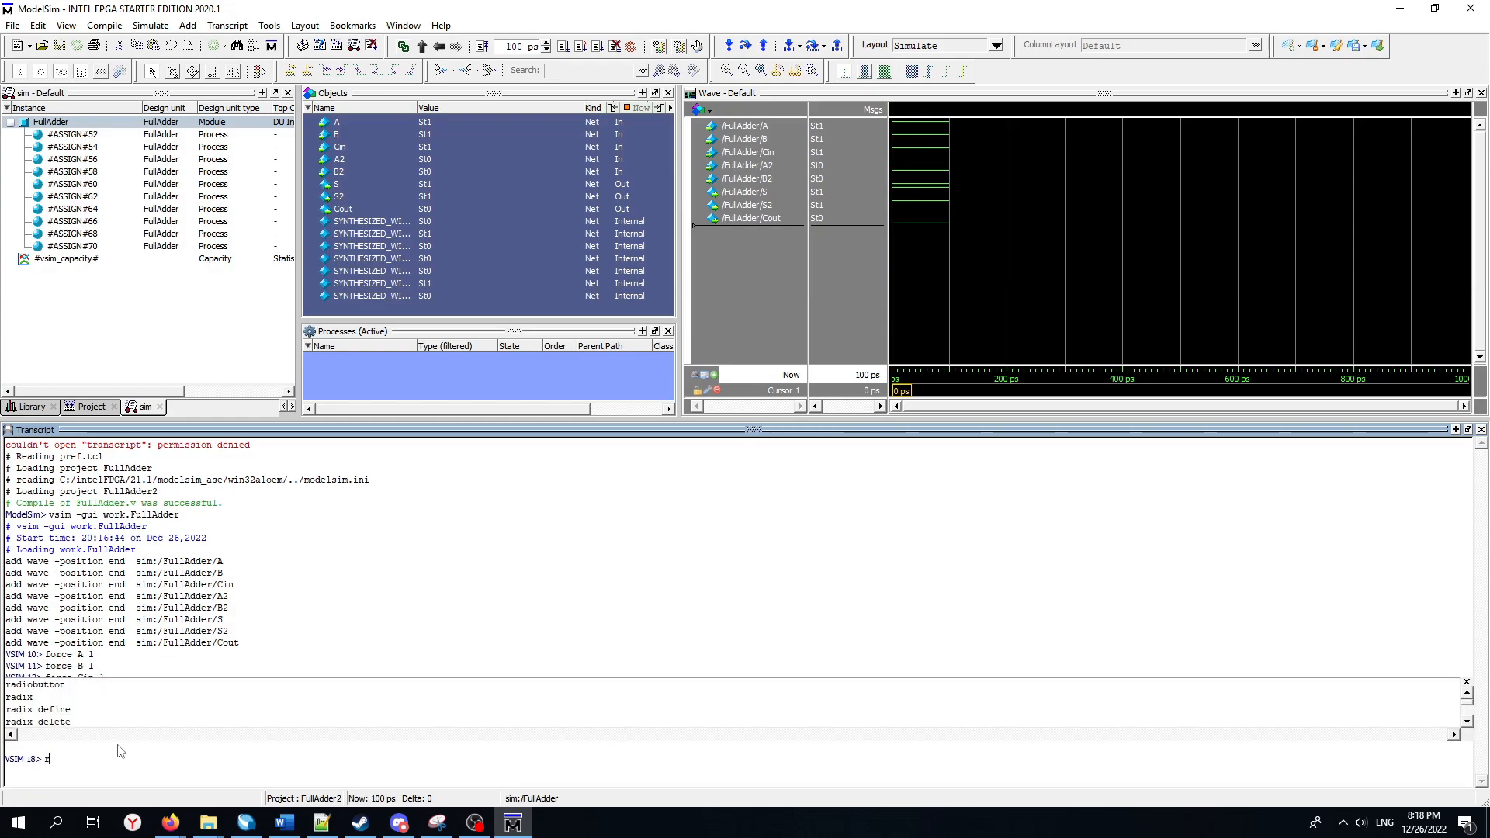
{"action": "key", "text": "Return"}
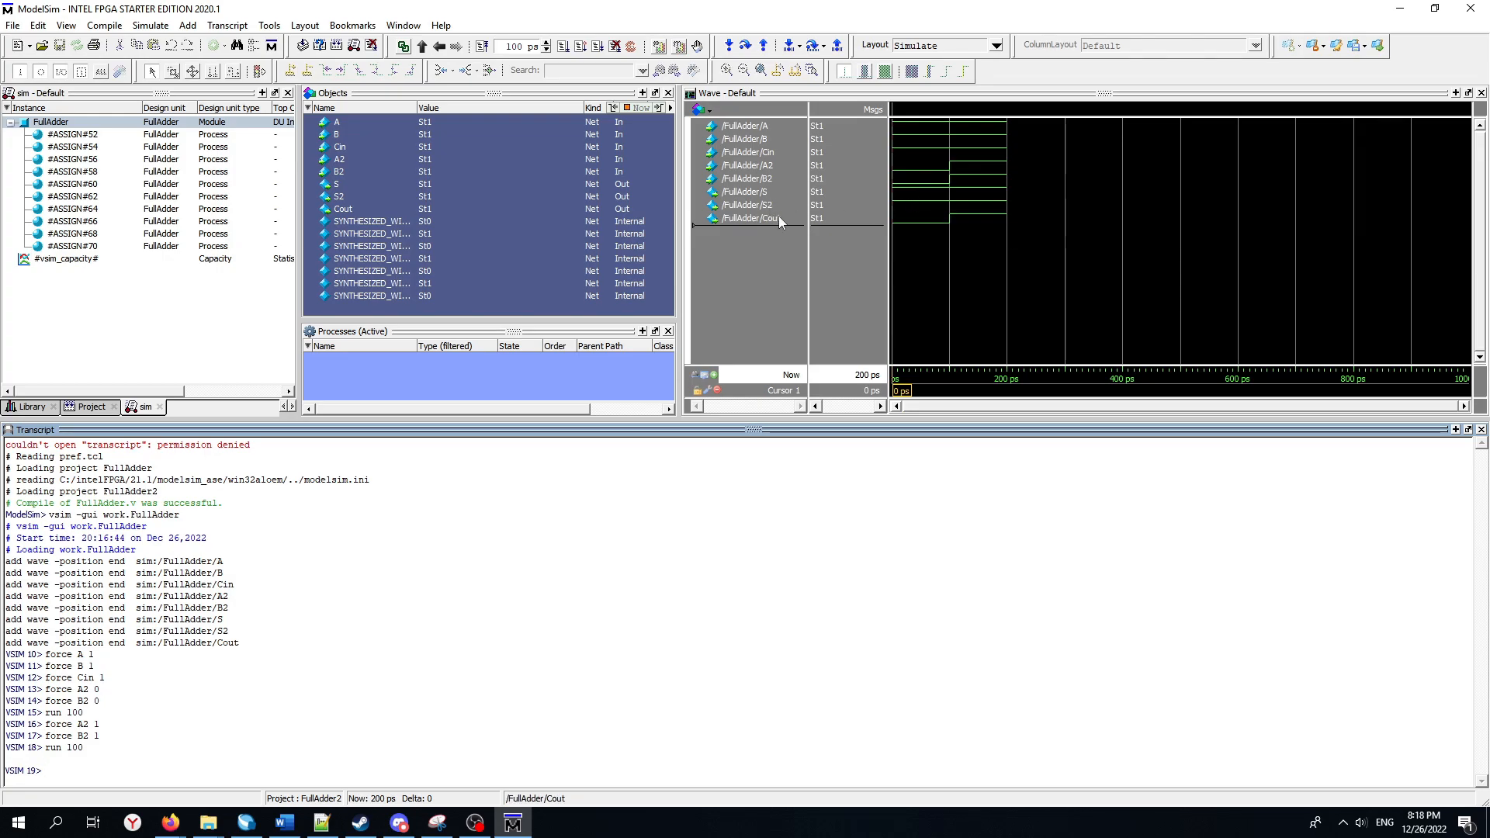
Force A and B to 0 and run the simulation for another 100 ps.
{"action": "type", "text": "fo"}
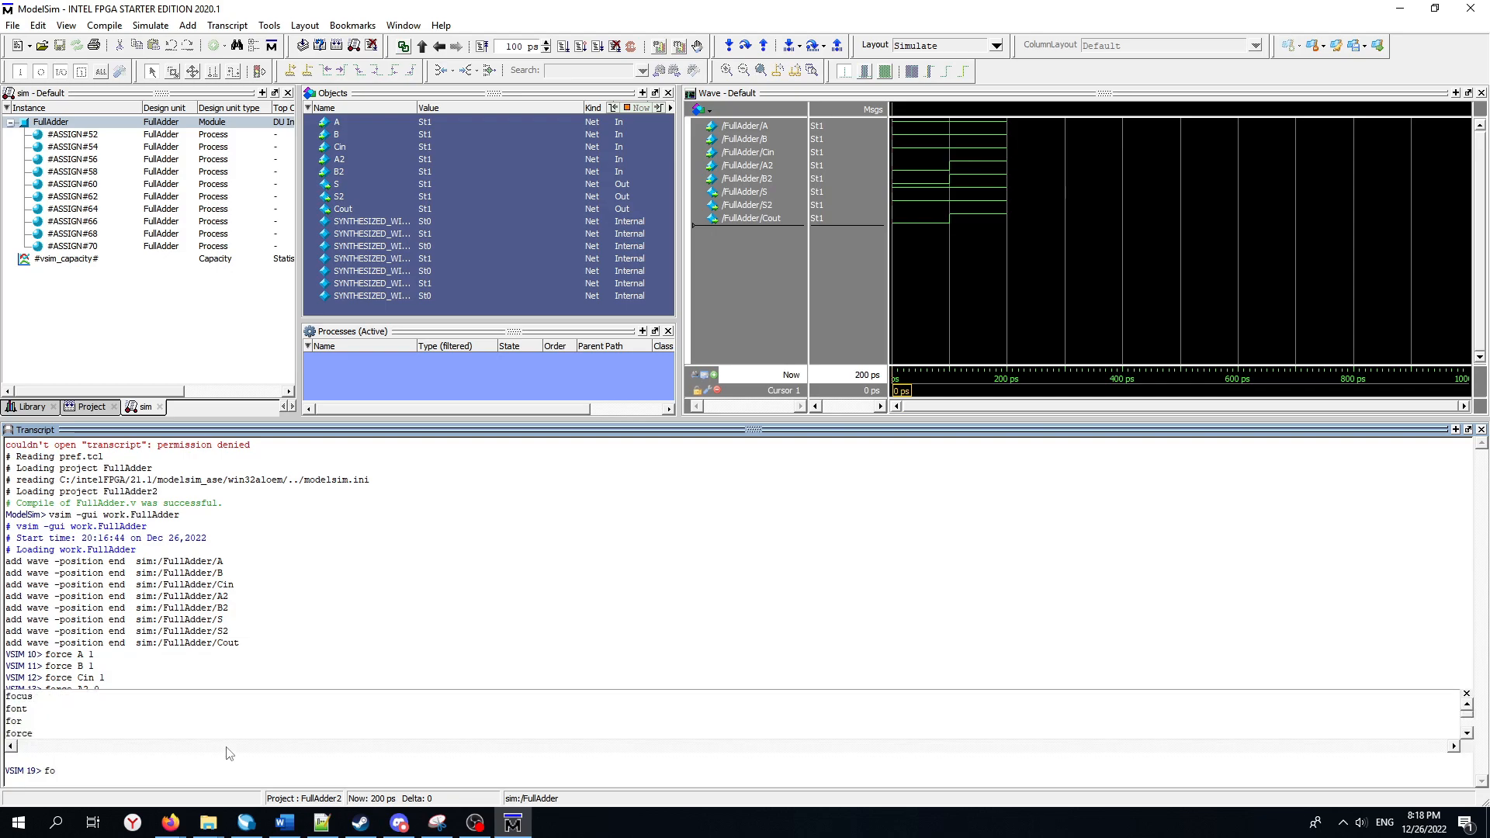
{"action": "type", "text": "rce A 0"}
{"action": "key", "text": "Return"}
{"action": "type", "text": "force B 0"}
{"action": "key", "text": "Return"}
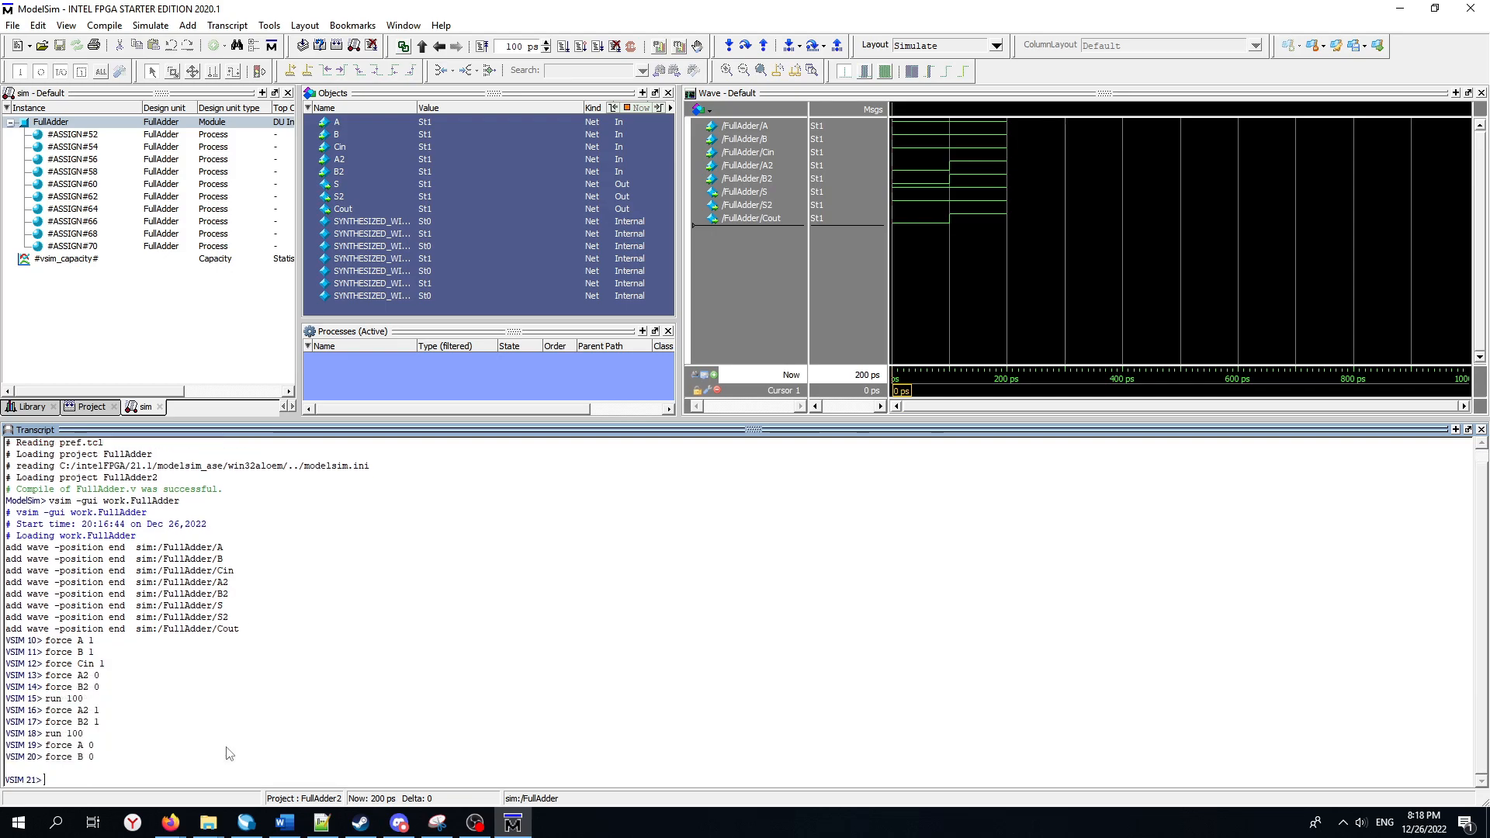
{"action": "type", "text": "run 100"}
{"action": "key", "text": "Return"}
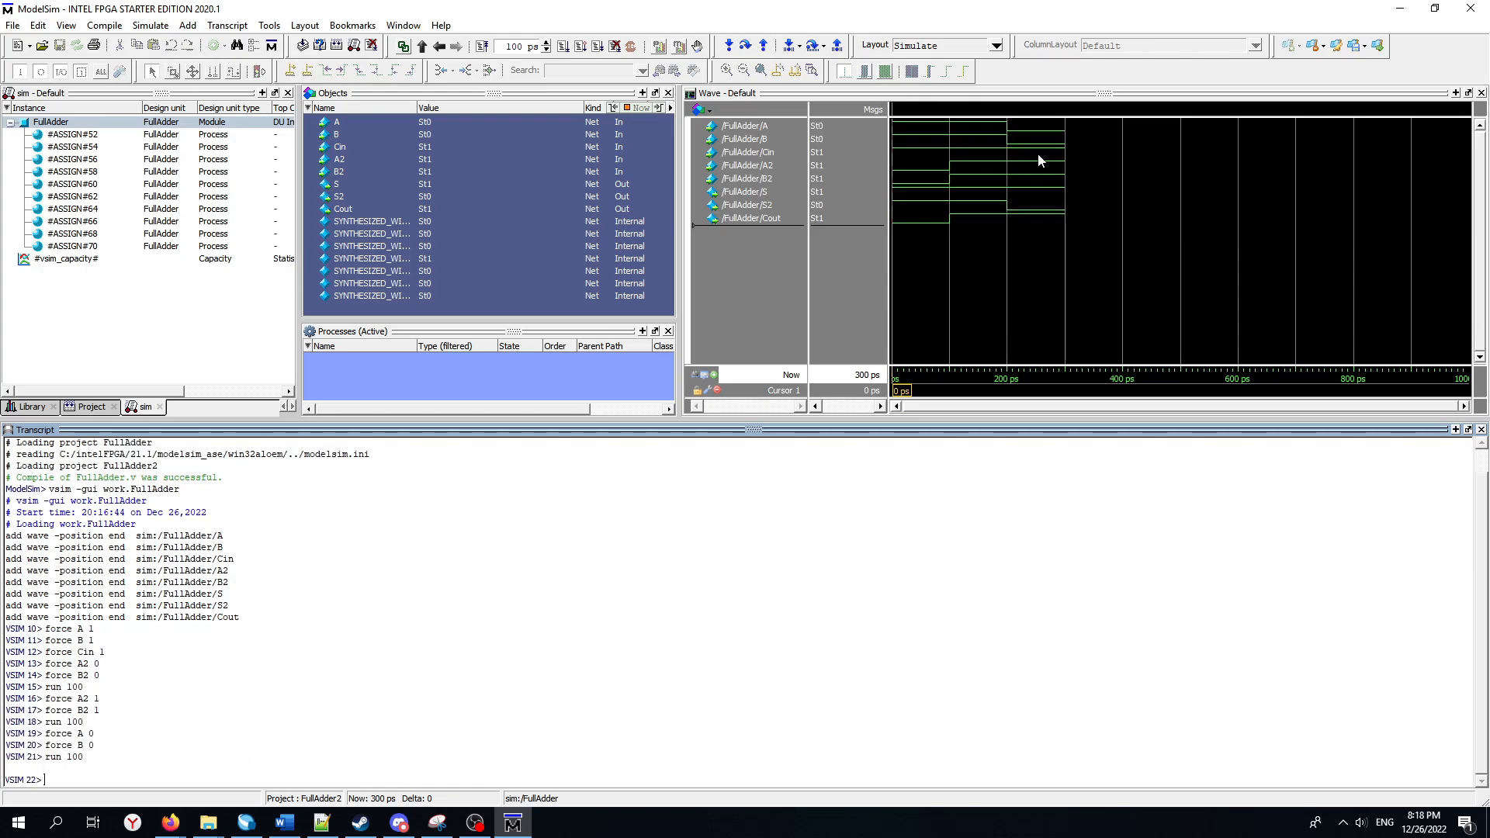
Force Cin to 0 and run the simulation for another 100 ps.
{"action": "type", "text": "r"}
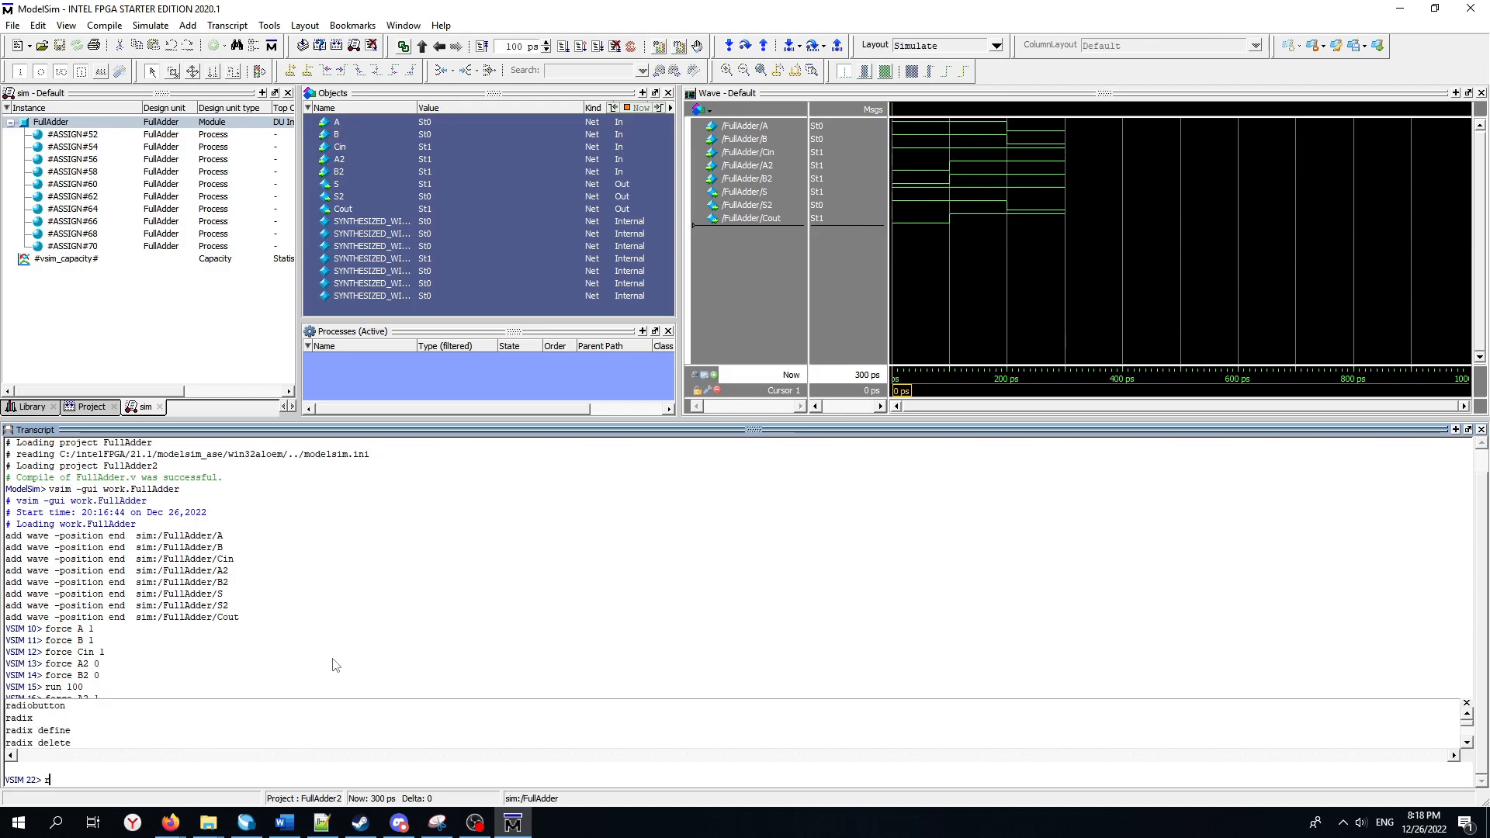
{"action": "key", "text": "BackSpace"}
{"action": "type", "text": "force Cin "}
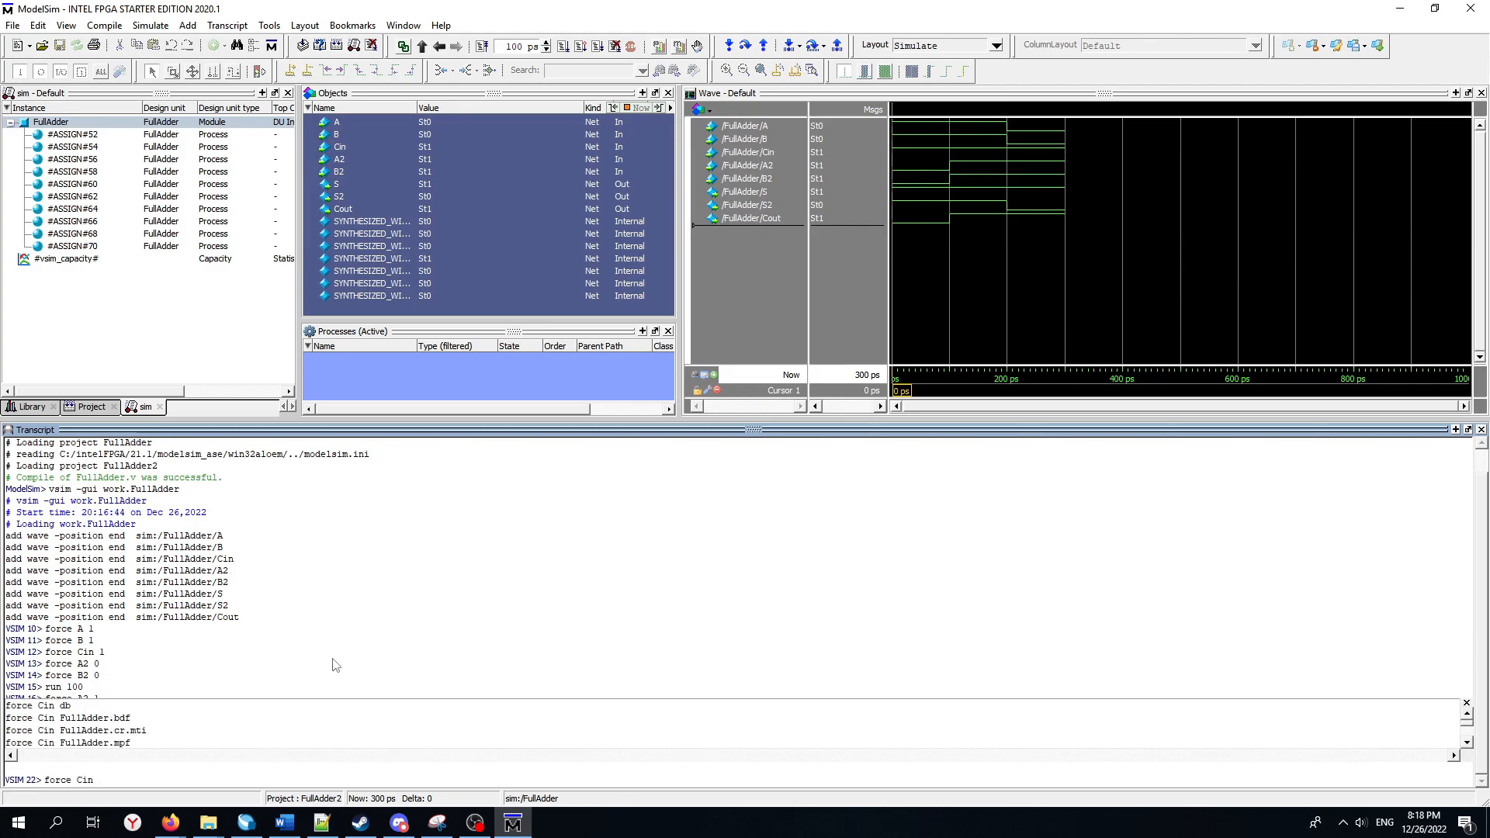
{"action": "type", "text": "0"}
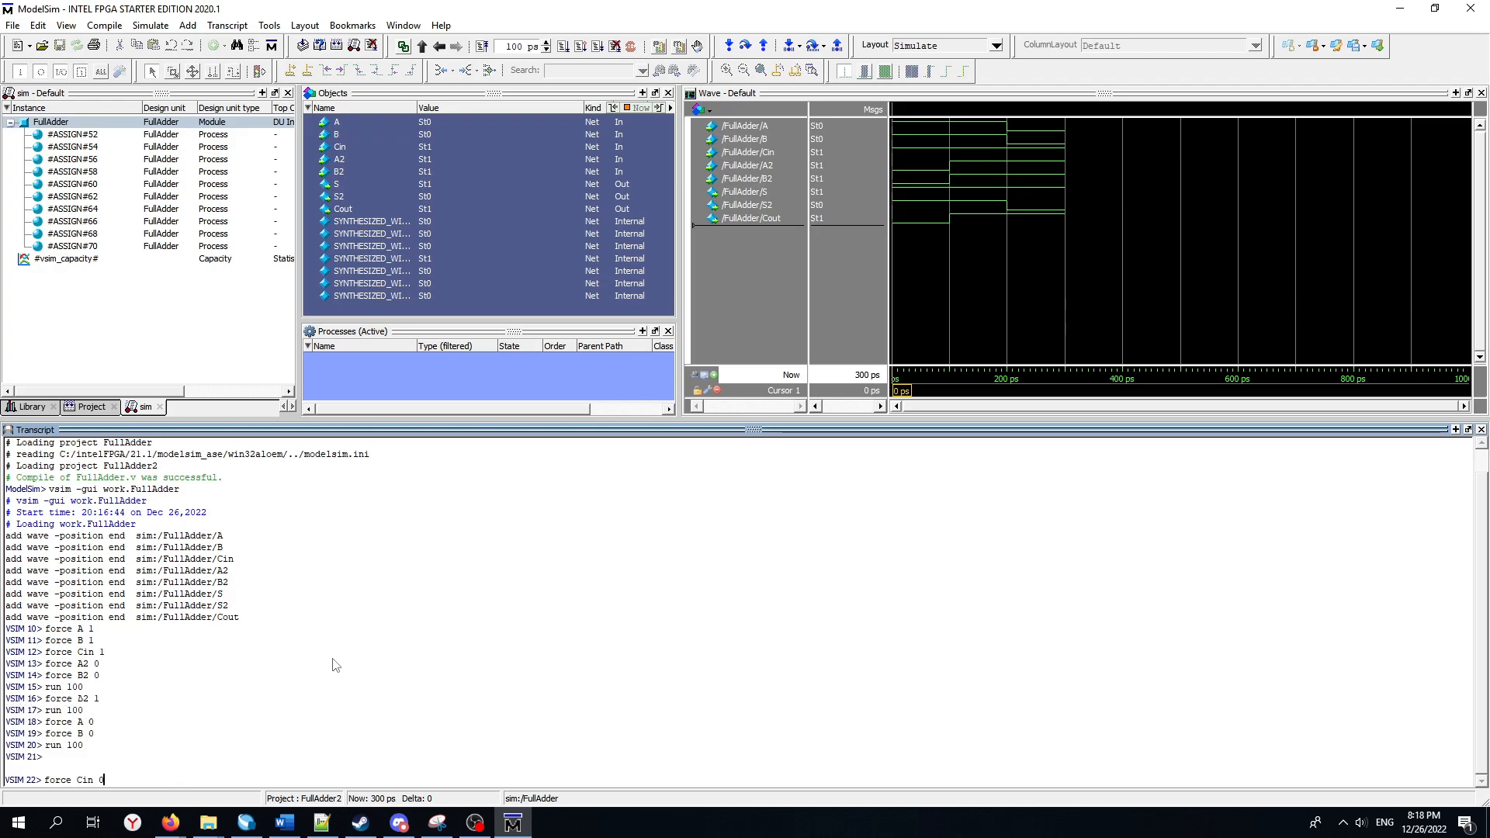
{"action": "key", "text": "Return"}
{"action": "type", "text": "run 100"}
{"action": "key", "text": "Return"}
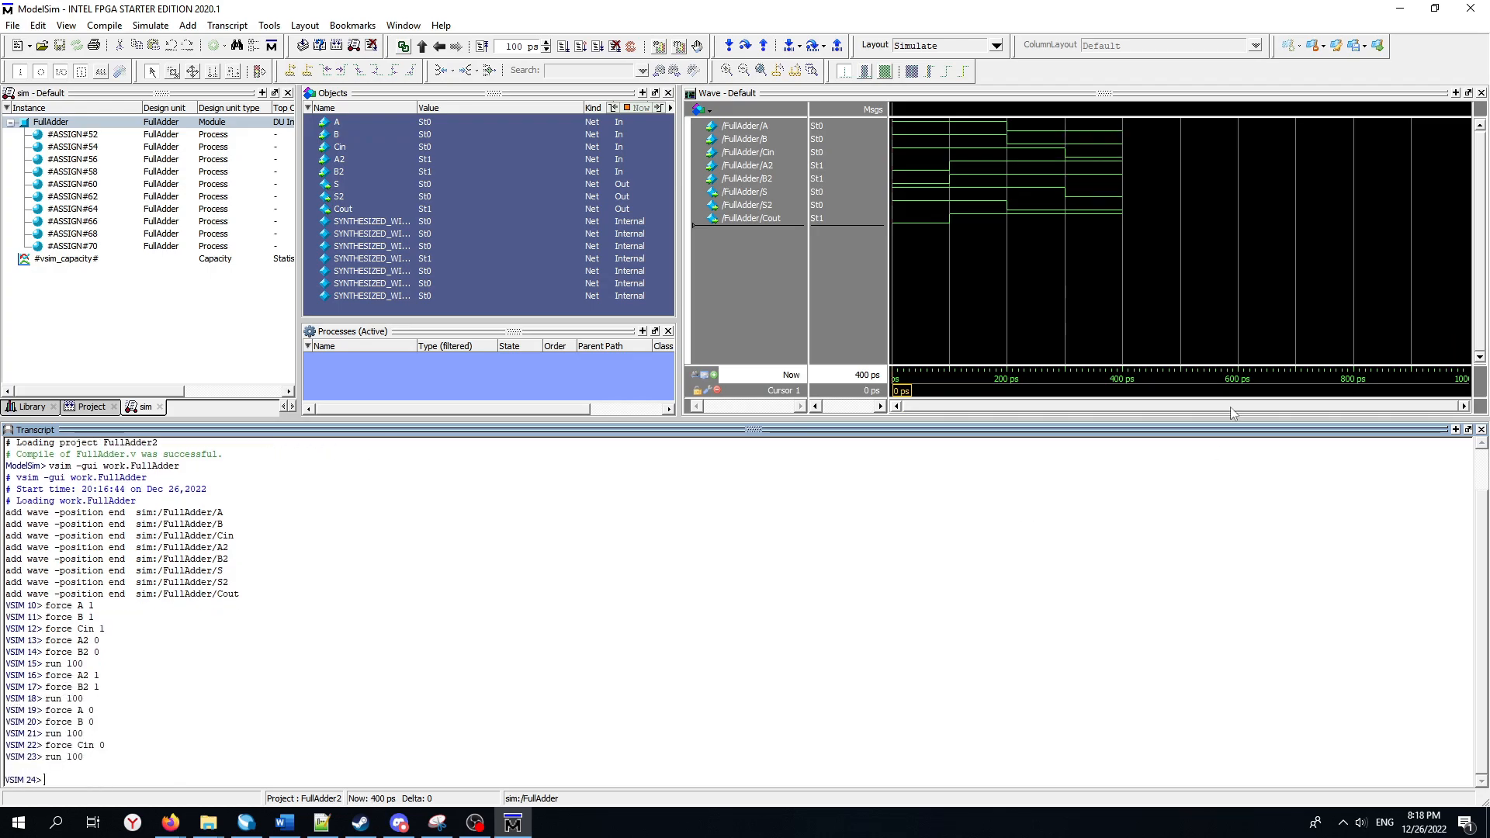